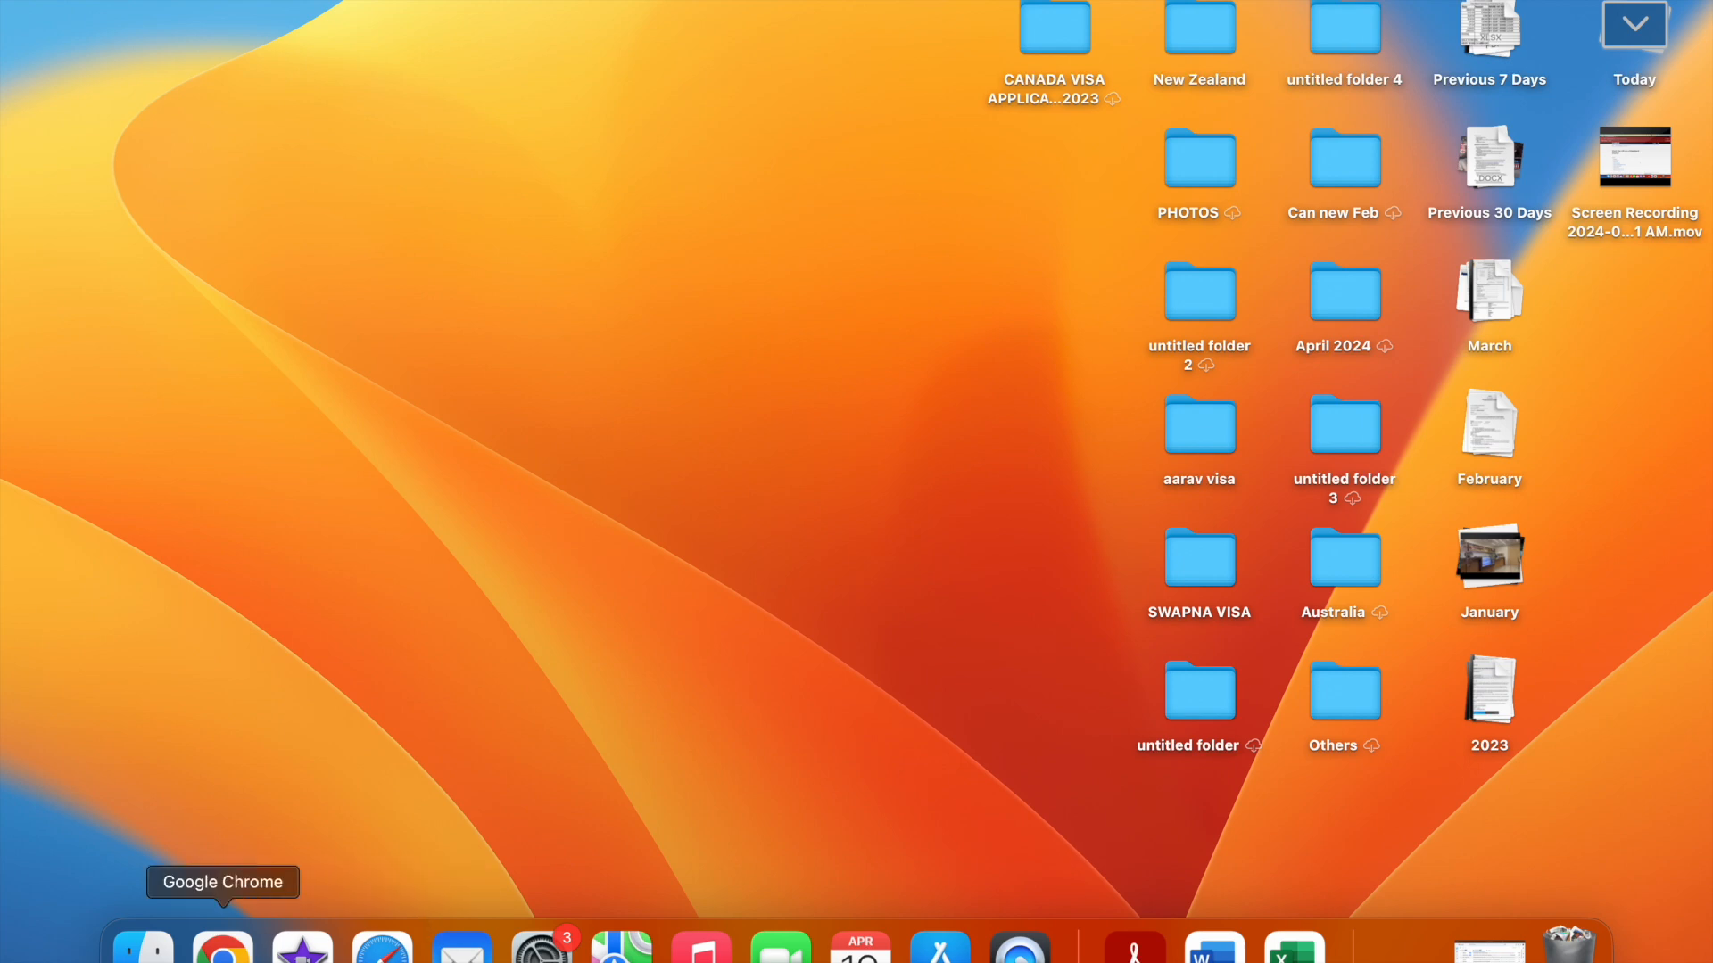
# Open Google Chrome and search for UKVIVISTOR VISA using the autocomplete suggestion
pyautogui.click(222, 948)
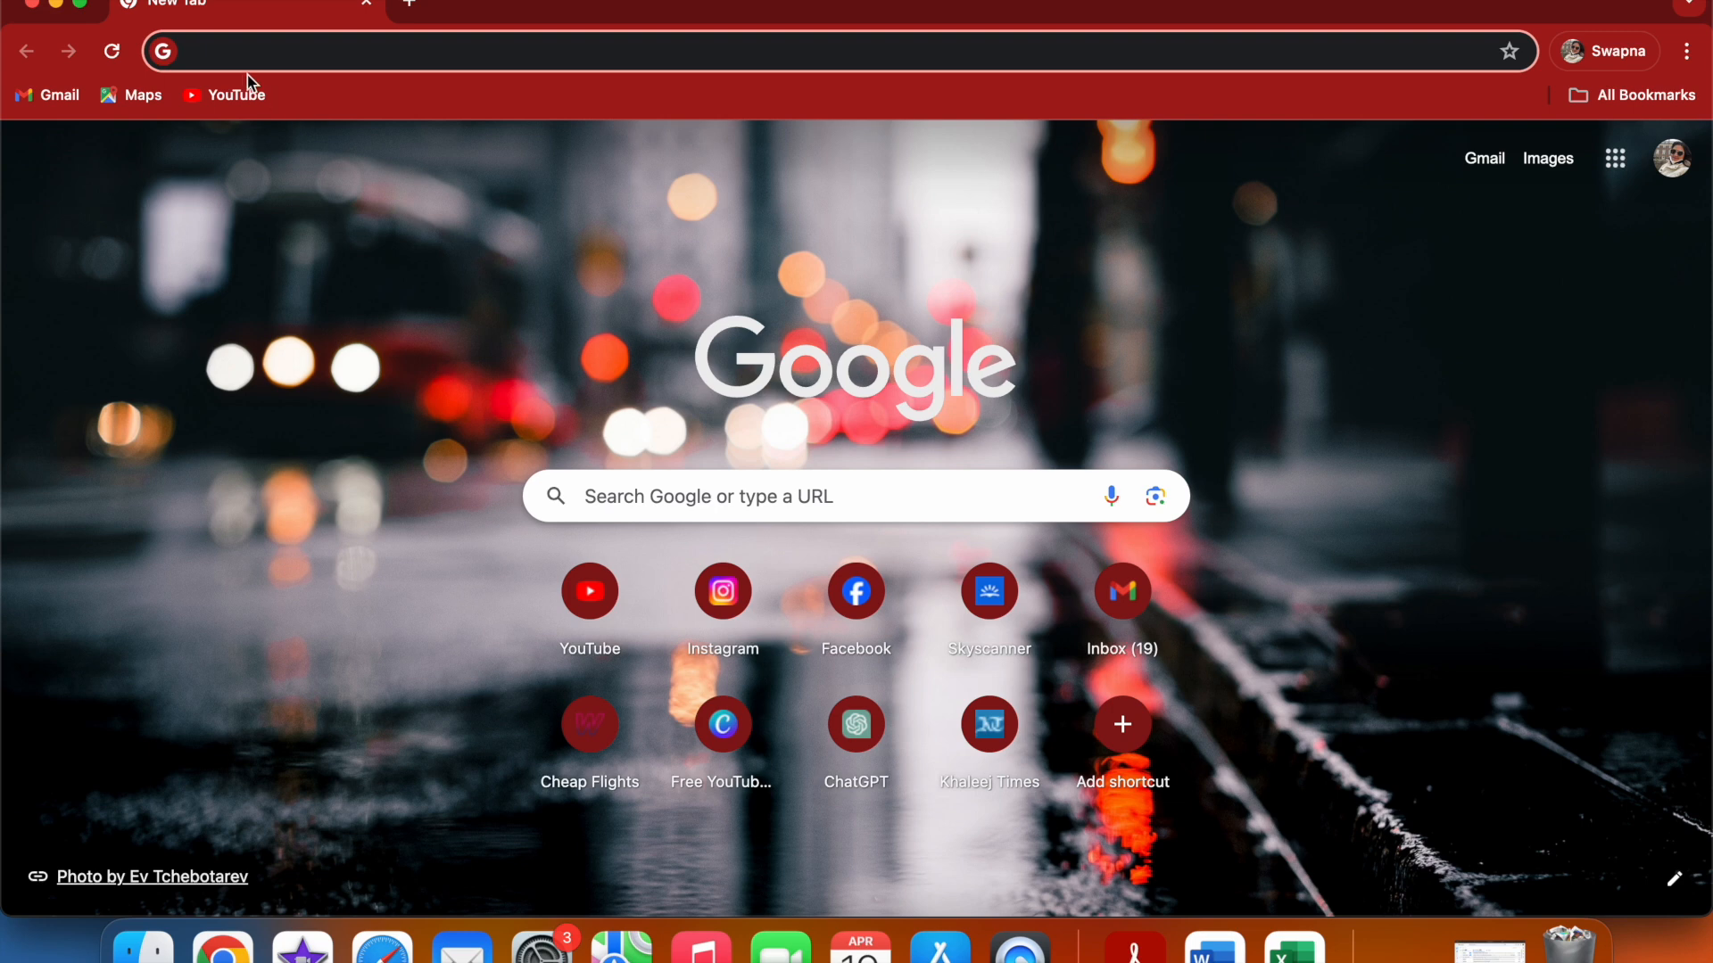
pyautogui.write('uk')
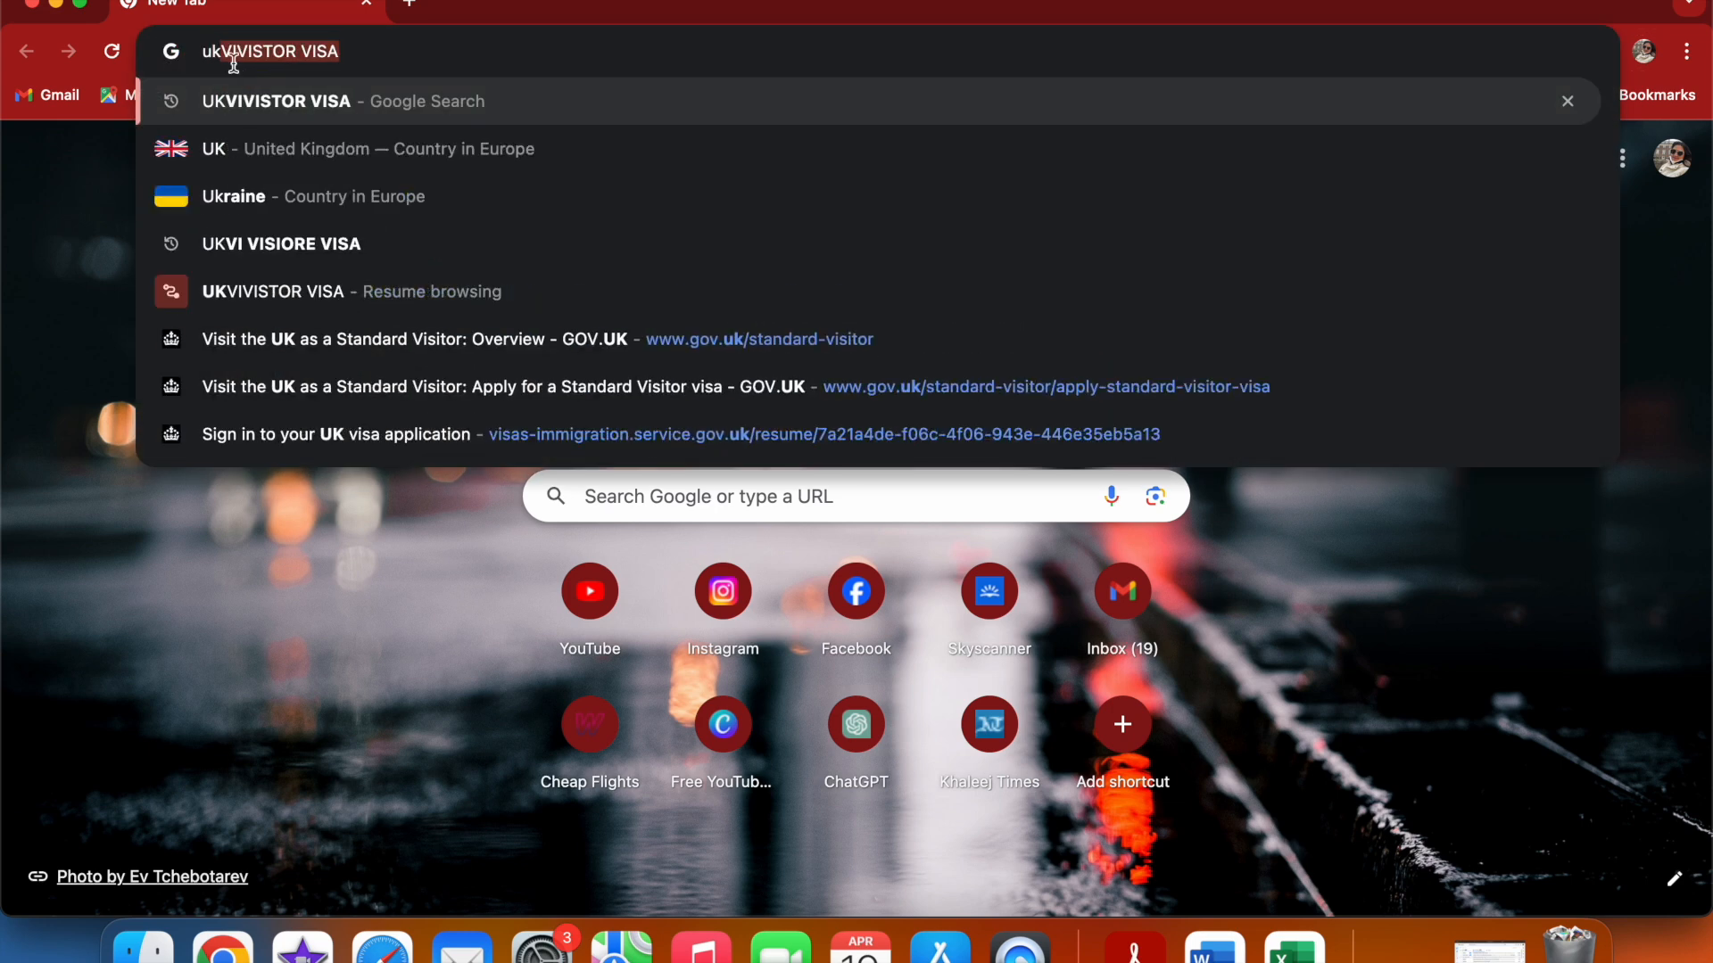
pyautogui.press('Return')
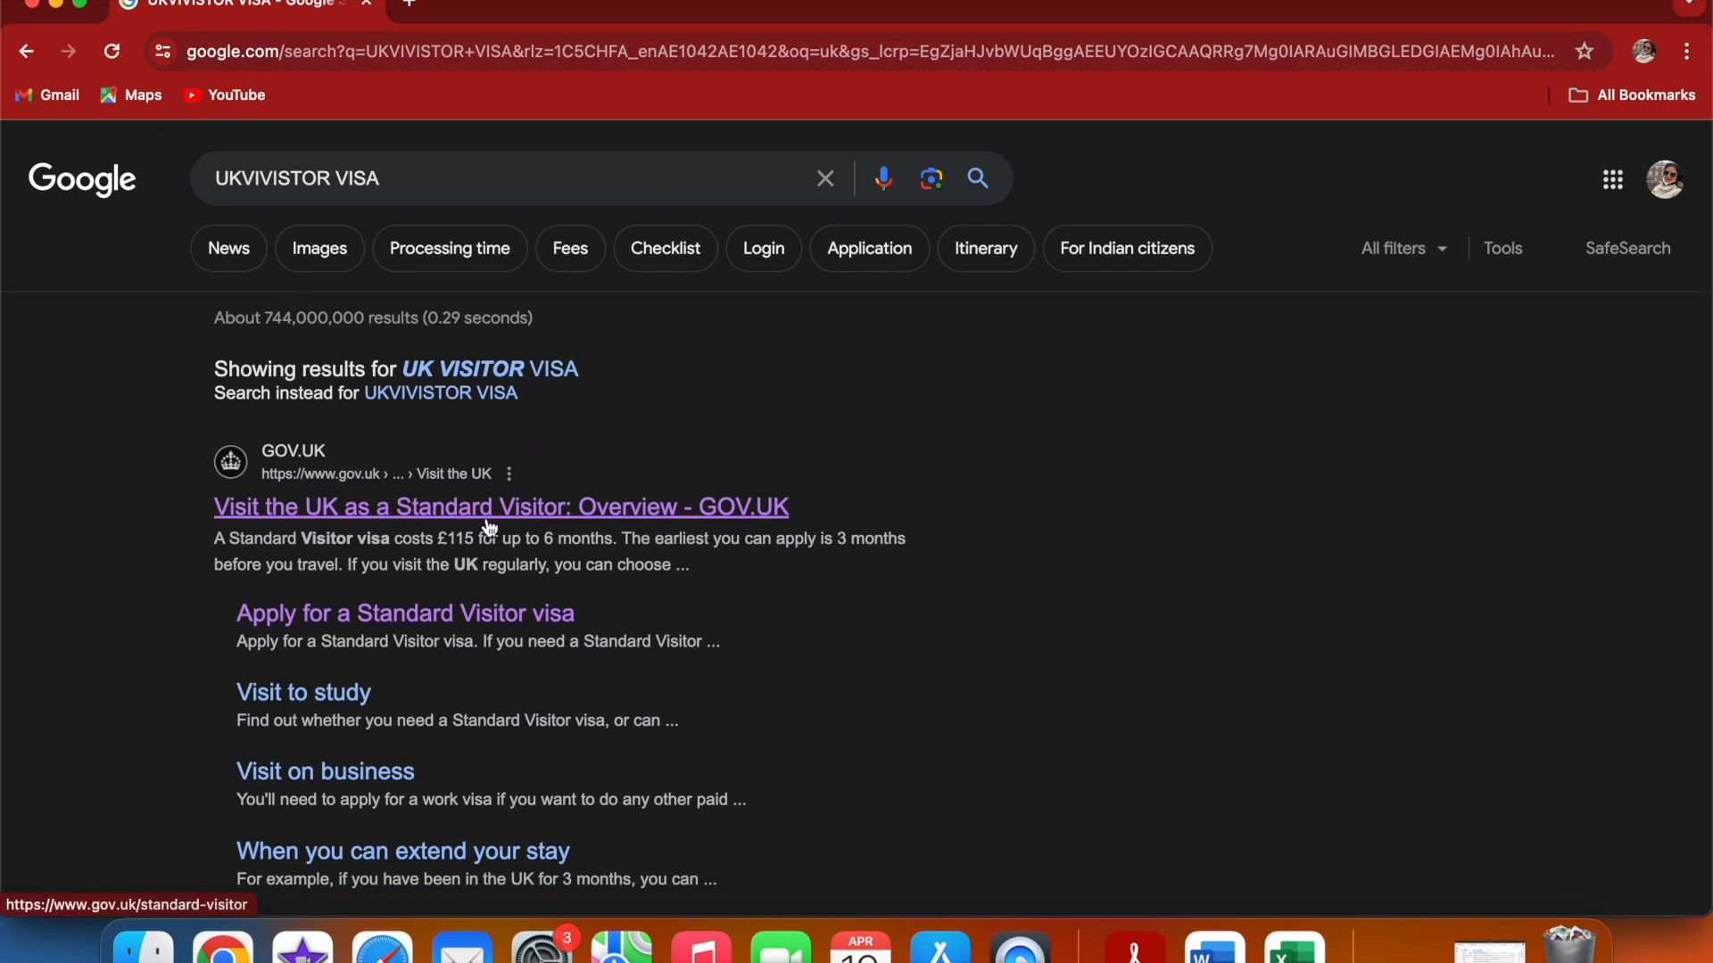
# Open the GOV.UK Standard Visitor page, go to its Apply for a Standard Visitor visa section, and choose Apply now
pyautogui.click(525, 507)
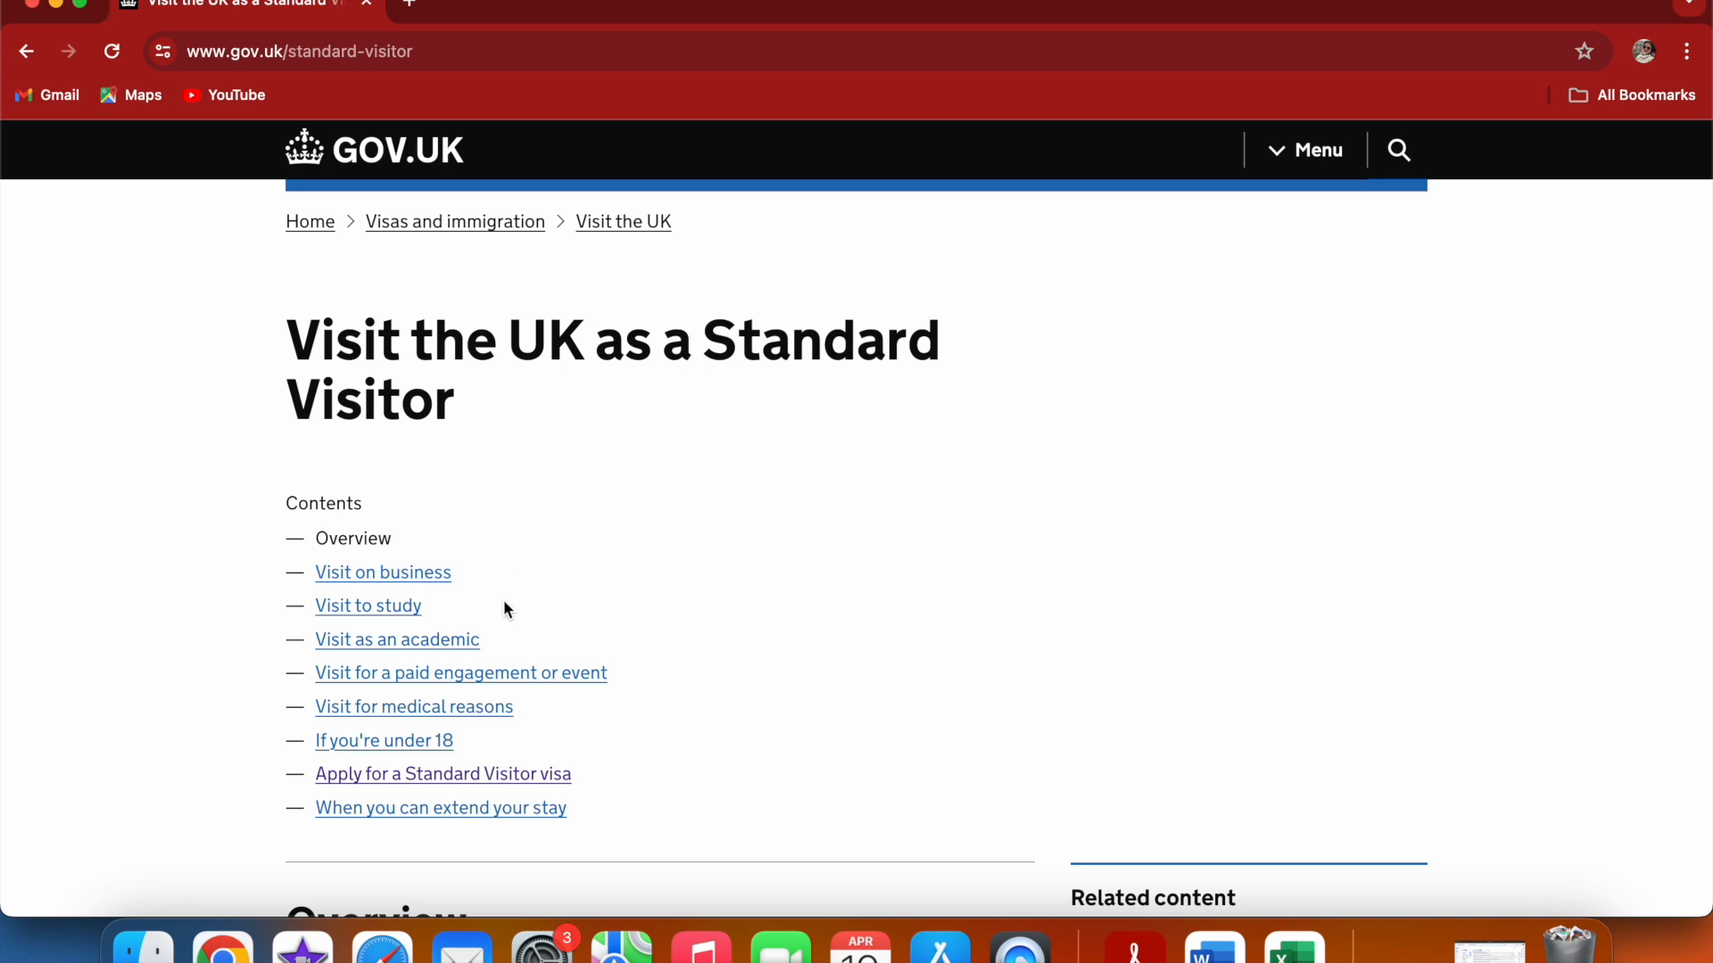
pyautogui.click(437, 783)
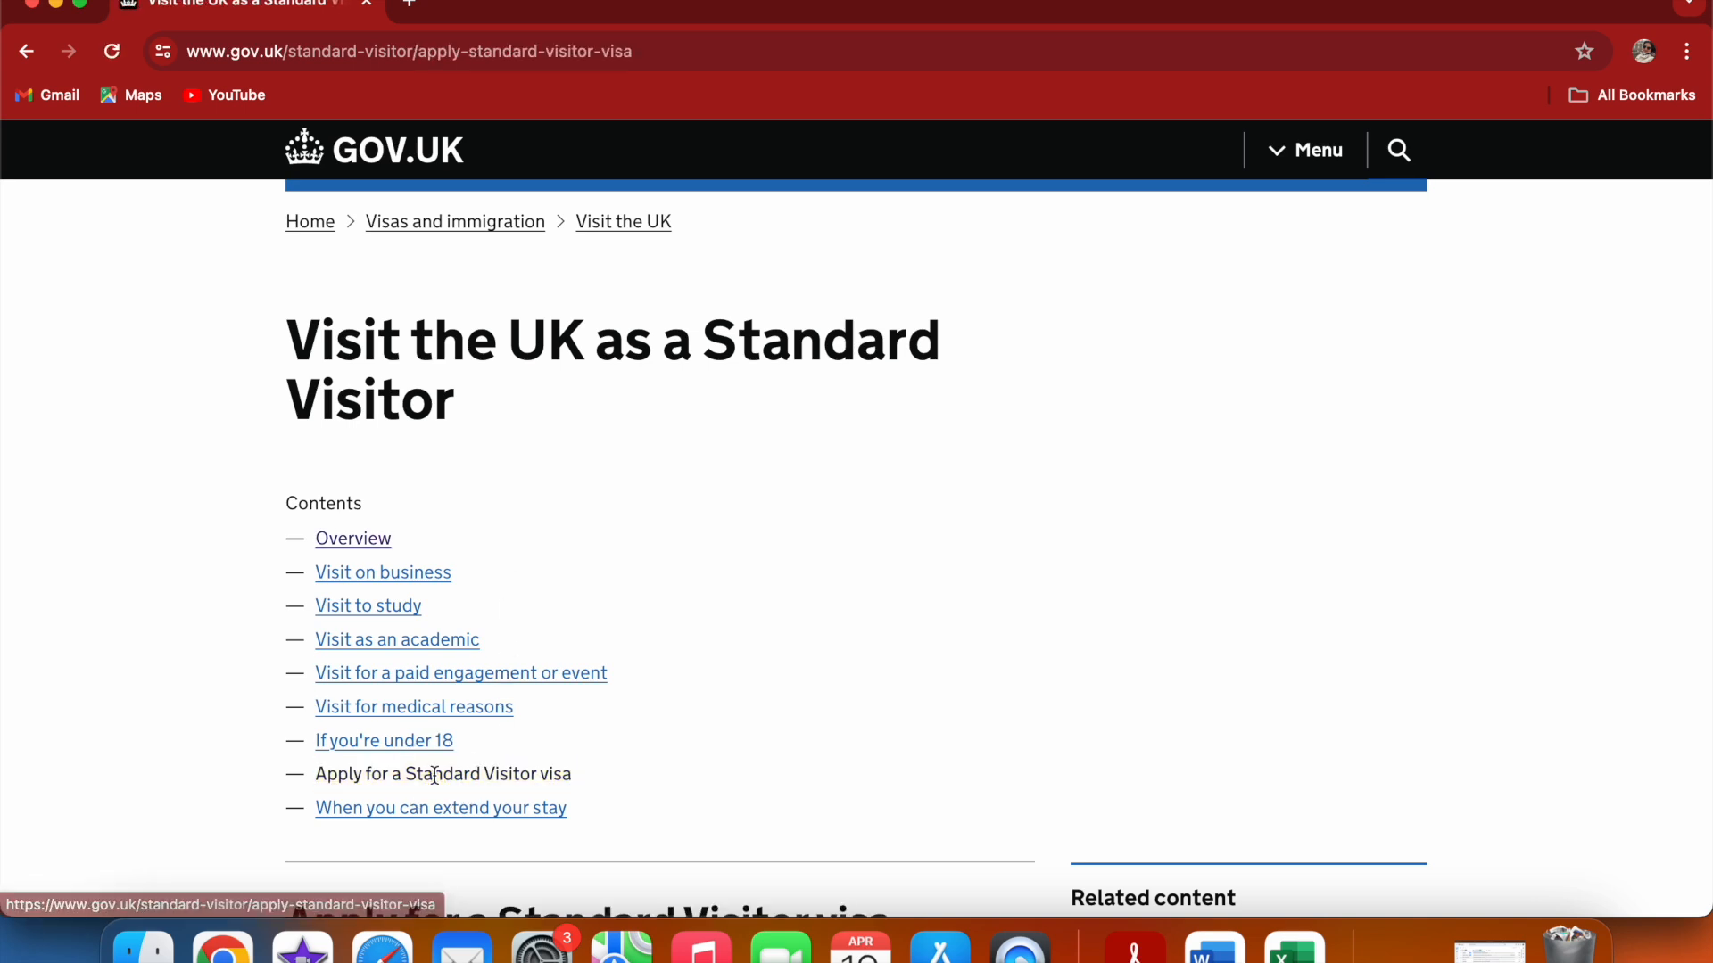
pyautogui.scroll(-5, 1340, 625)
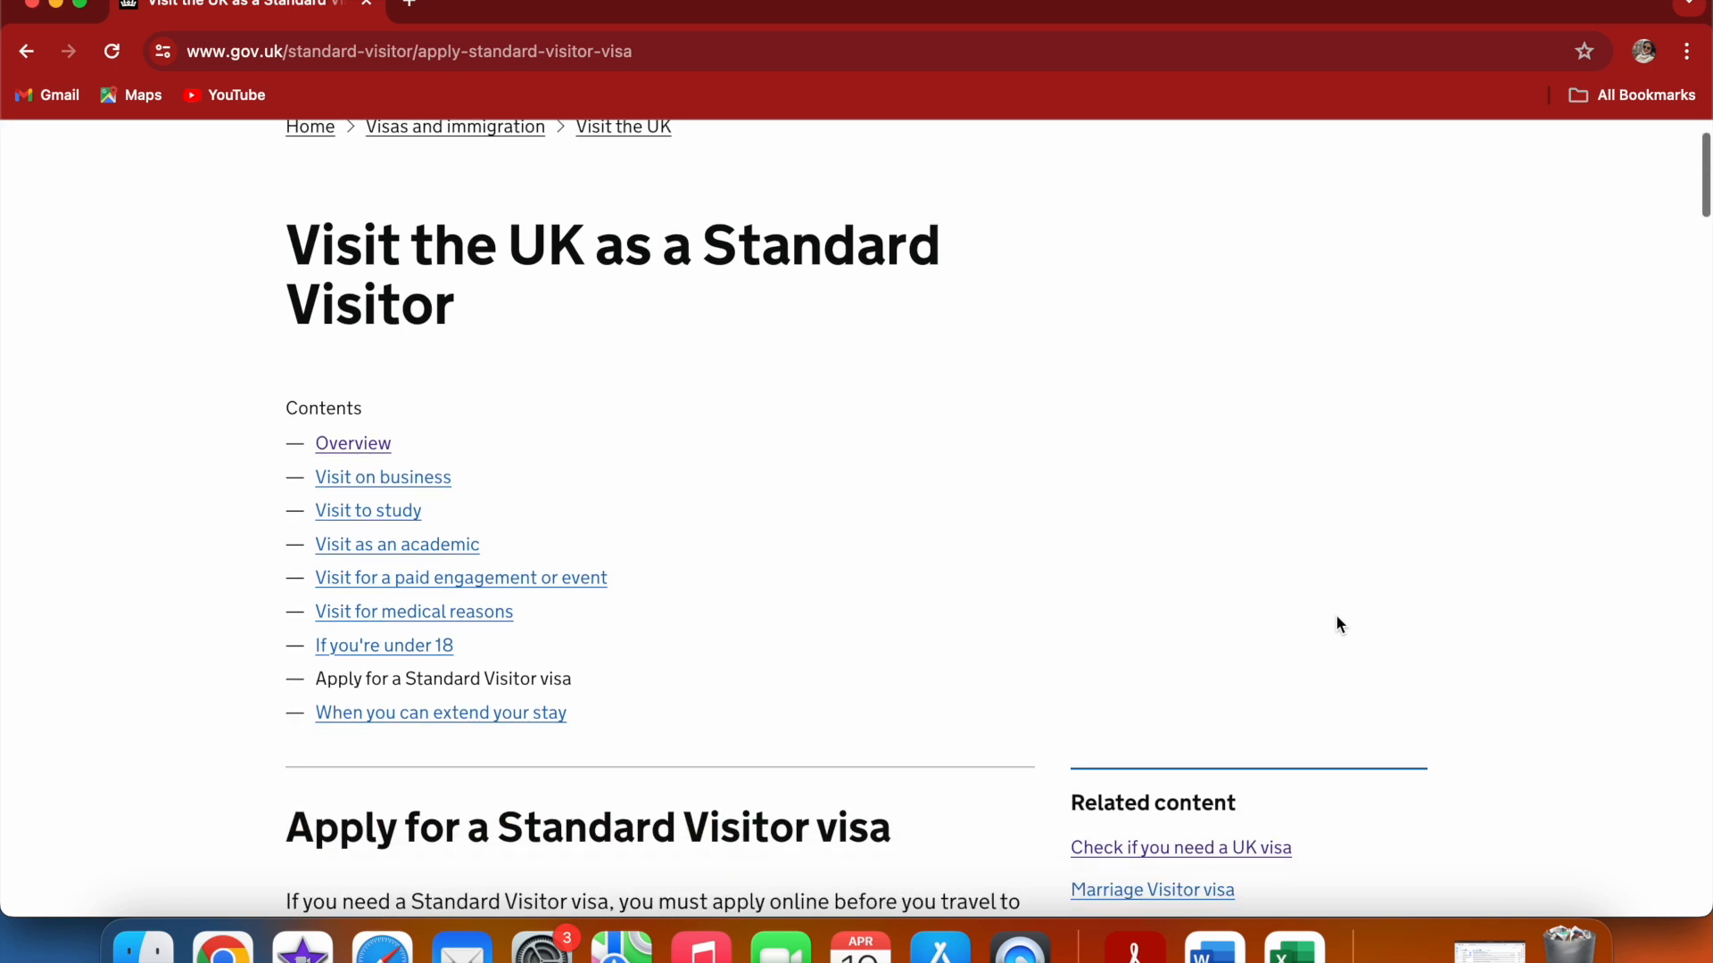
pyautogui.scroll(-10, 1340, 625)
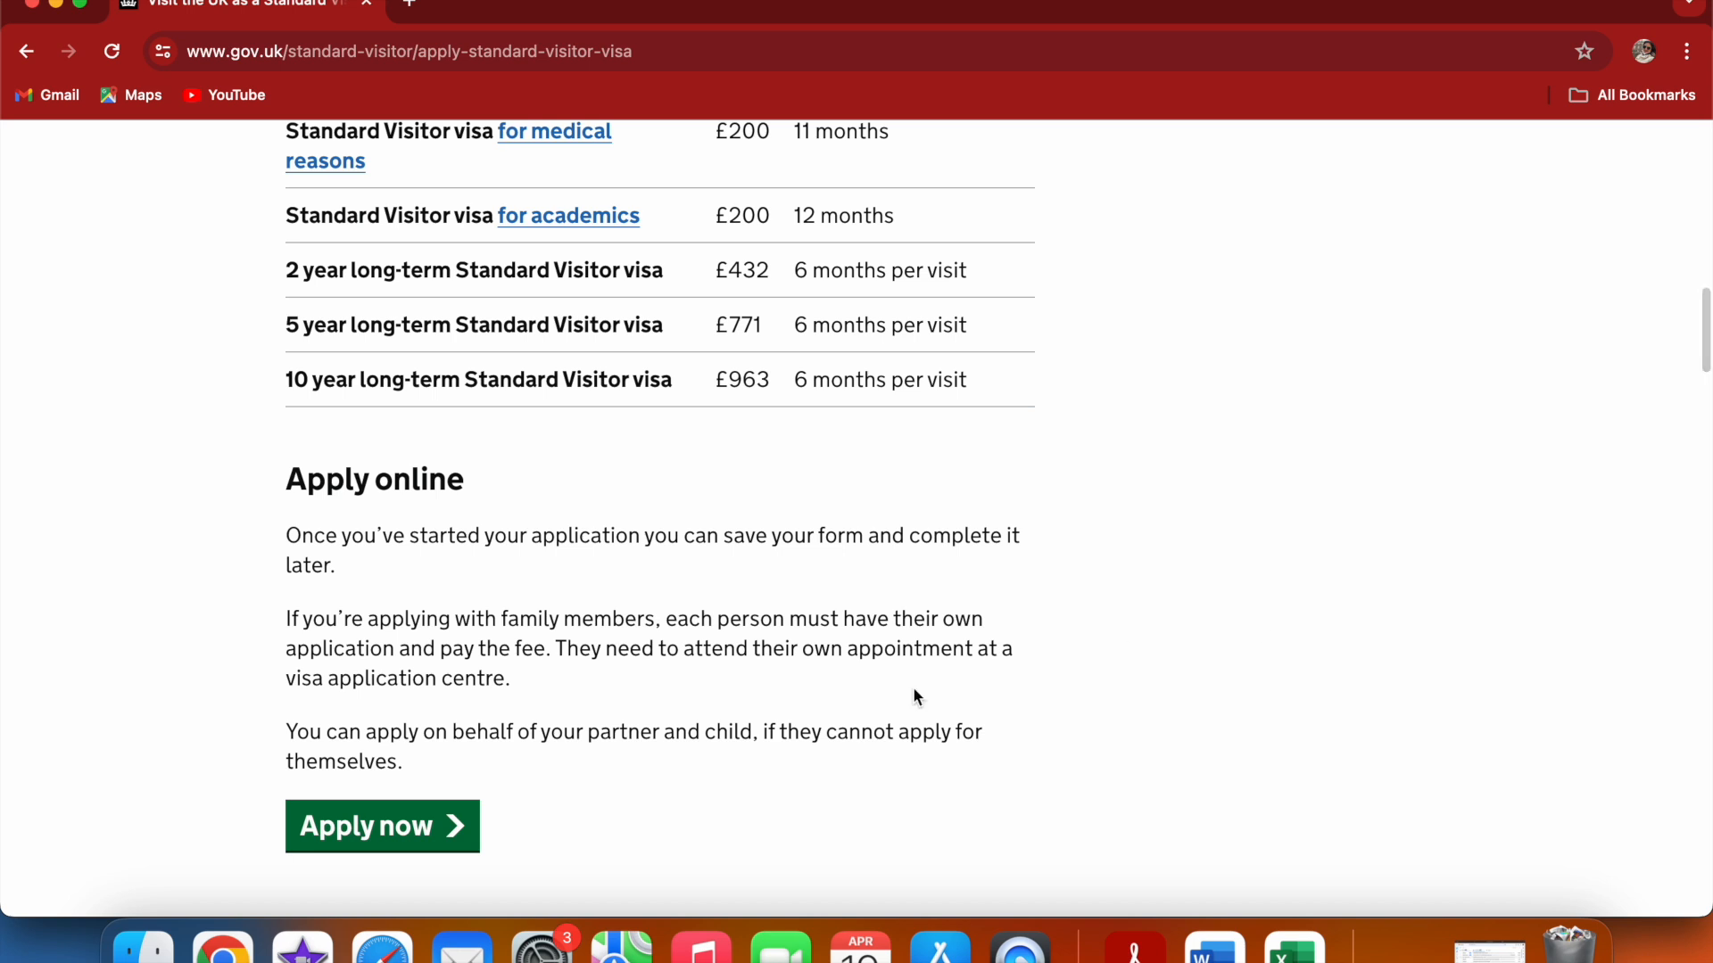
pyautogui.click(448, 830)
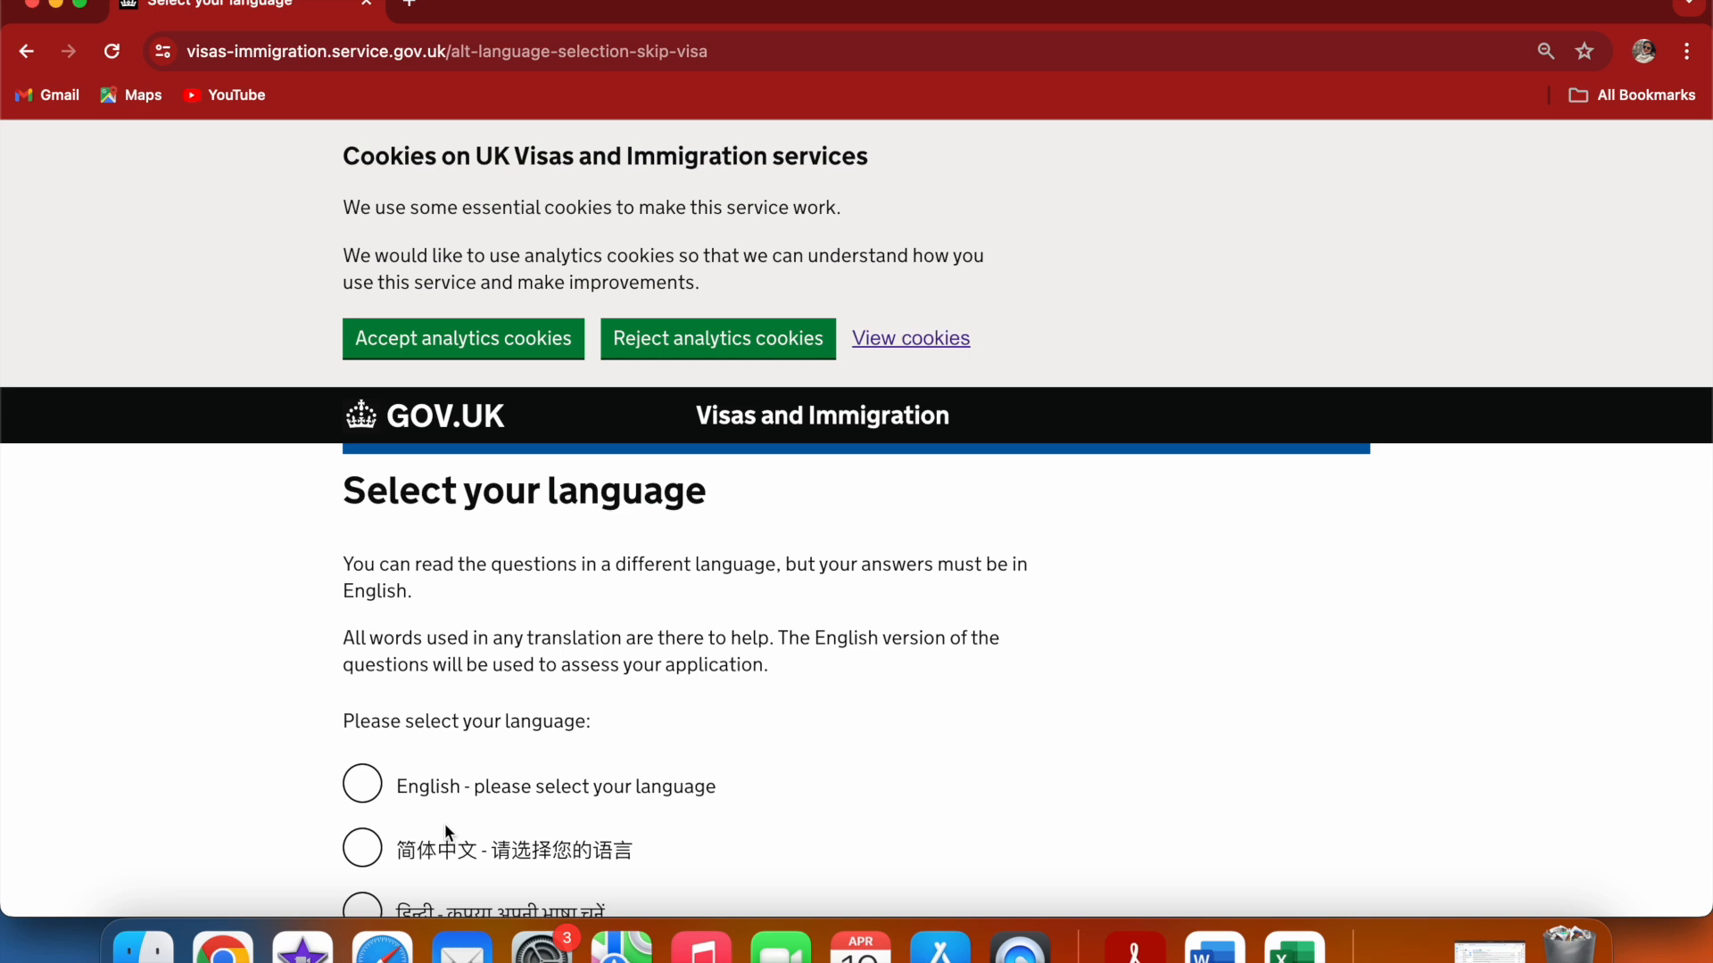
# Select English as the application language and continue
pyautogui.scroll(-2, 446, 829)
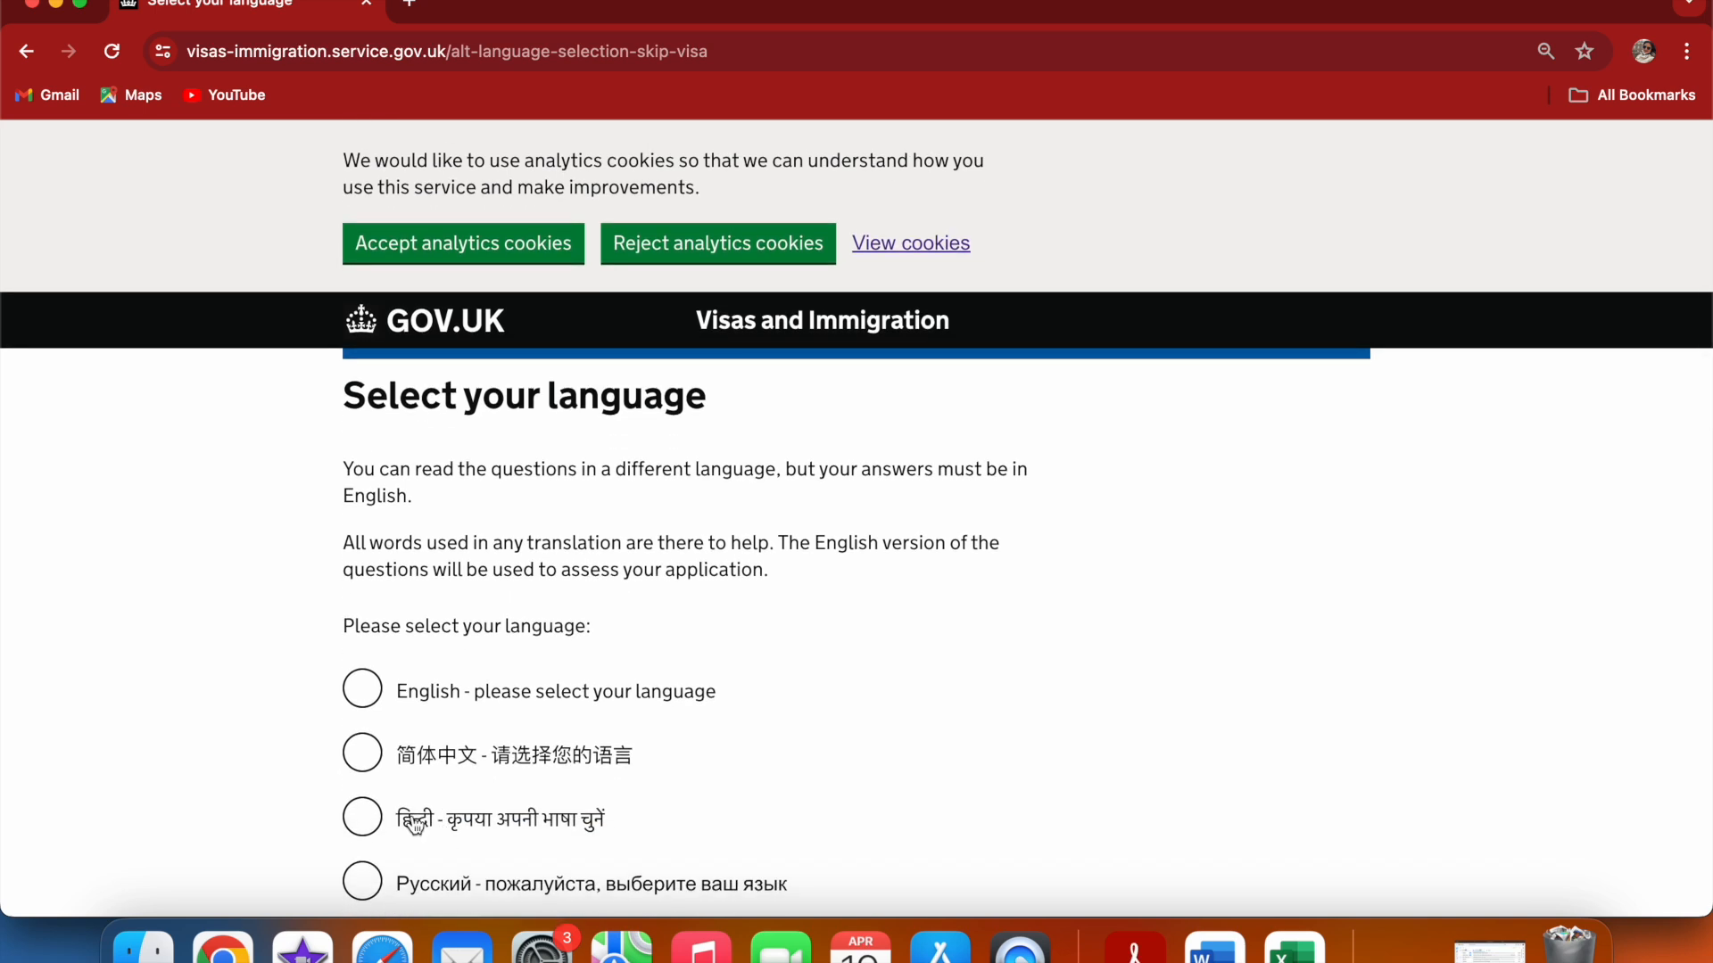
pyautogui.click(366, 700)
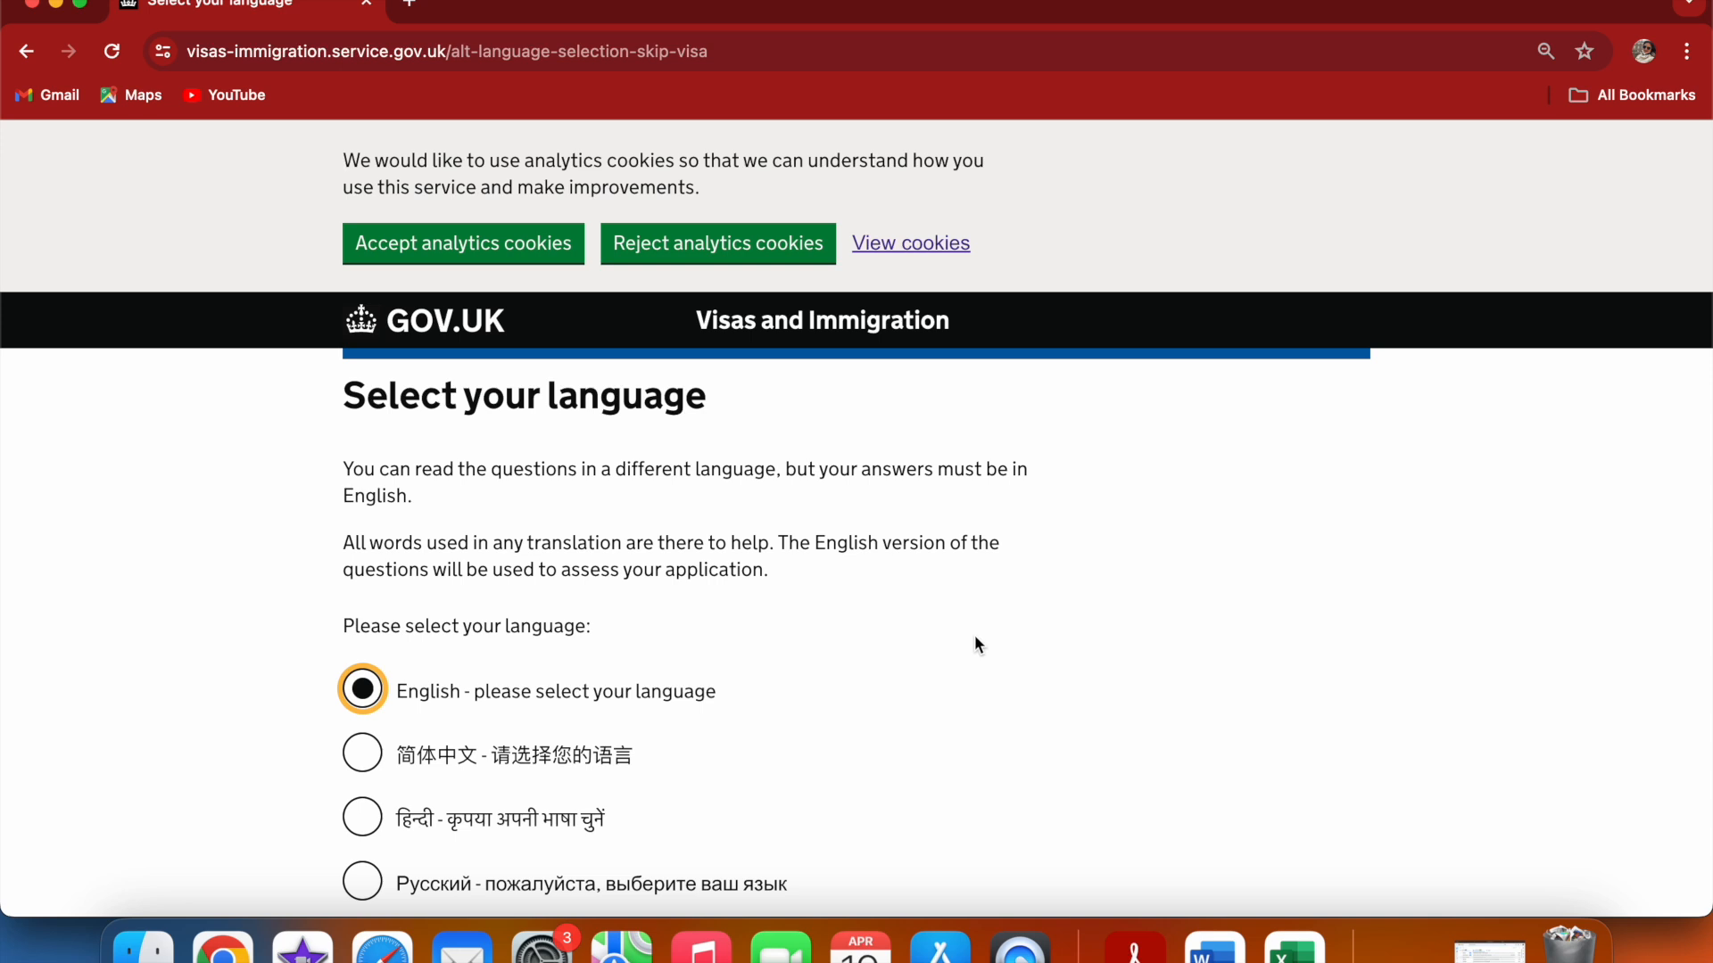
pyautogui.press('Down')
pyautogui.press('Up')
pyautogui.click(1661, 575)
pyautogui.scroll(-10, 1662, 575)
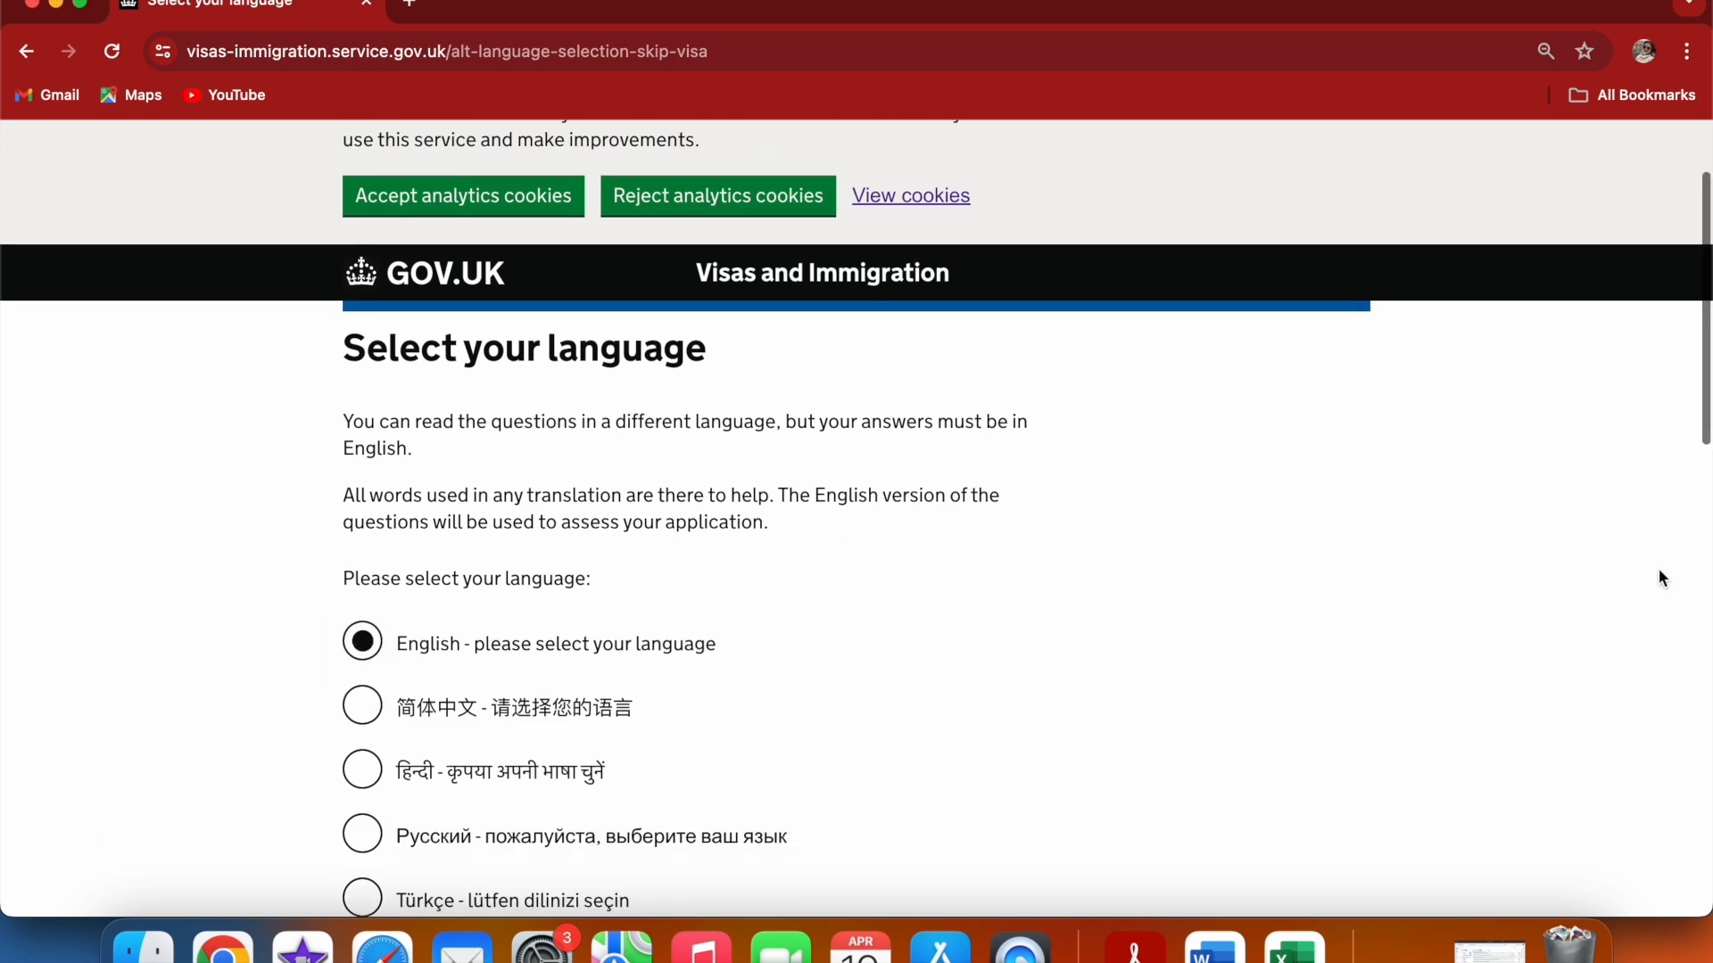
pyautogui.scroll(-8, 1657, 569)
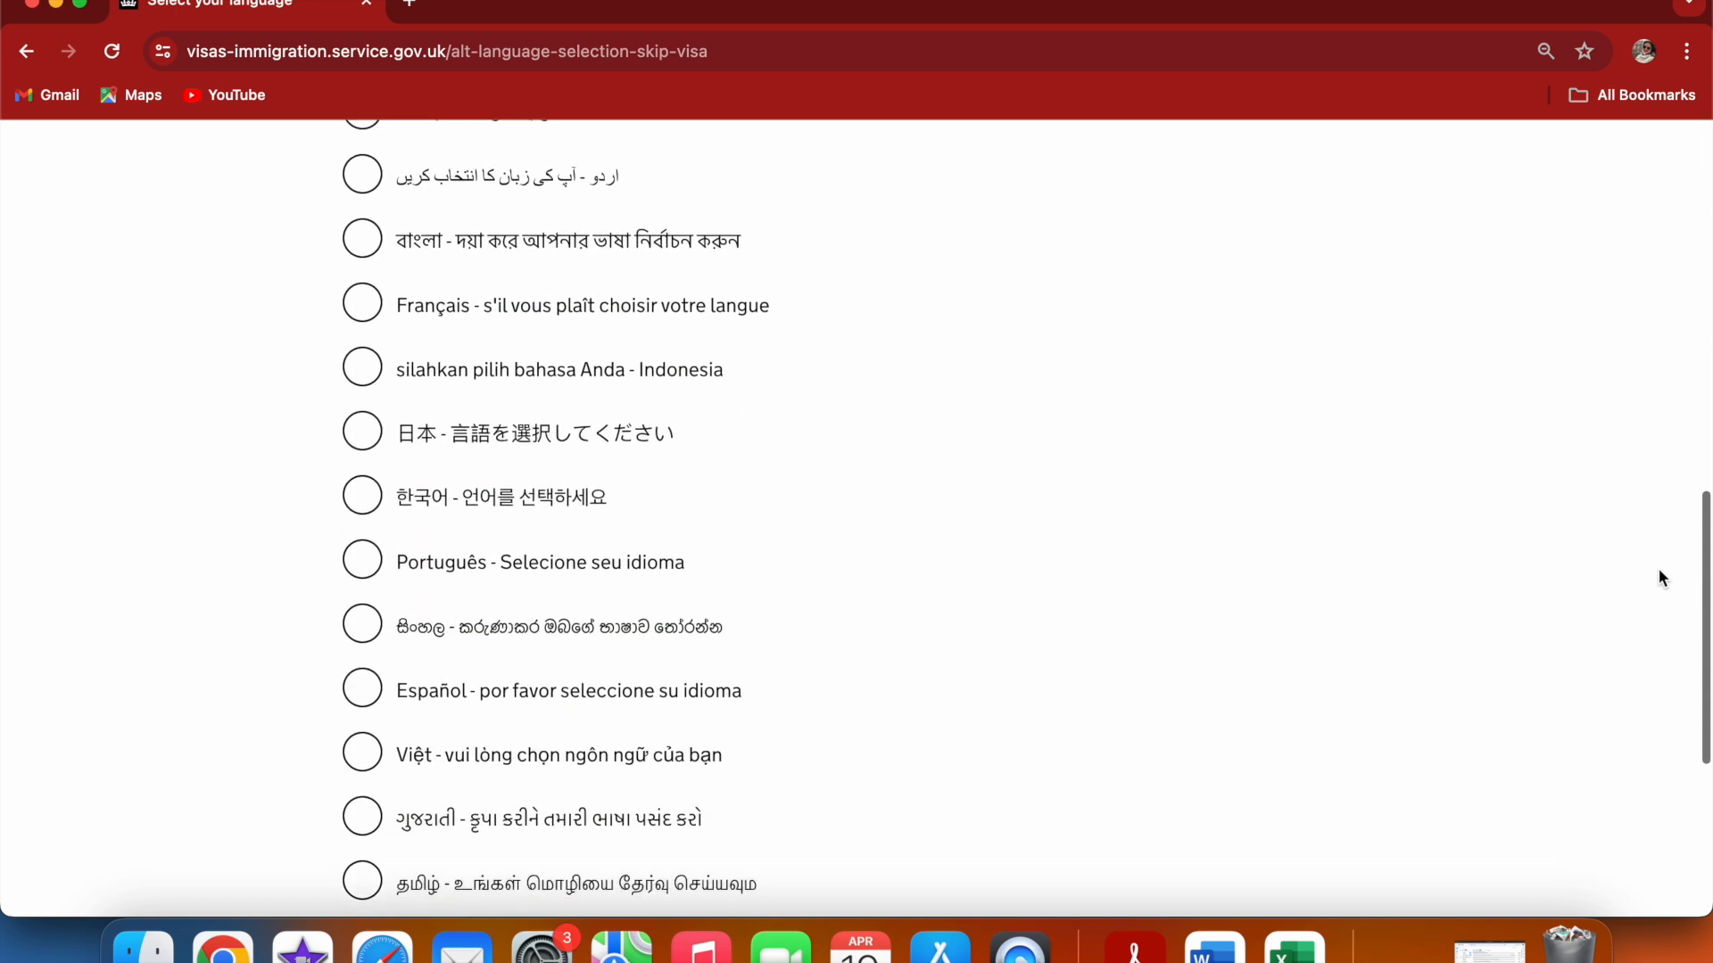
pyautogui.click(360, 613)
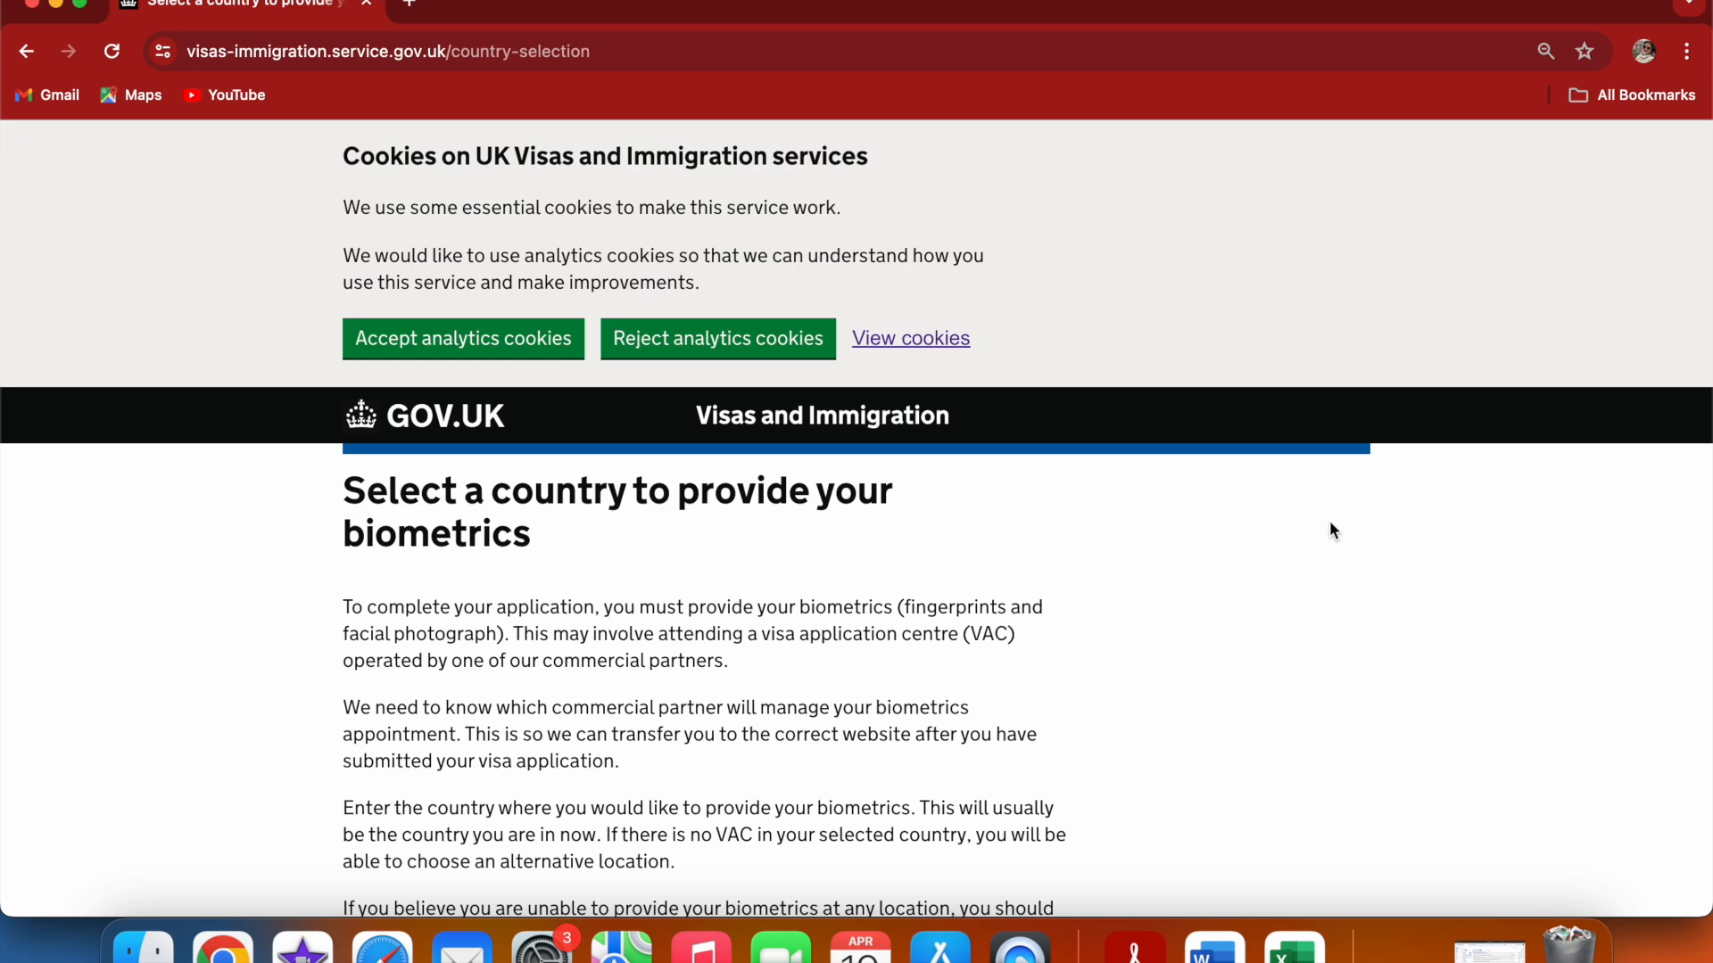
# Enter India as the country for providing biometrics and continue
pyautogui.scroll(-5, 1330, 524)
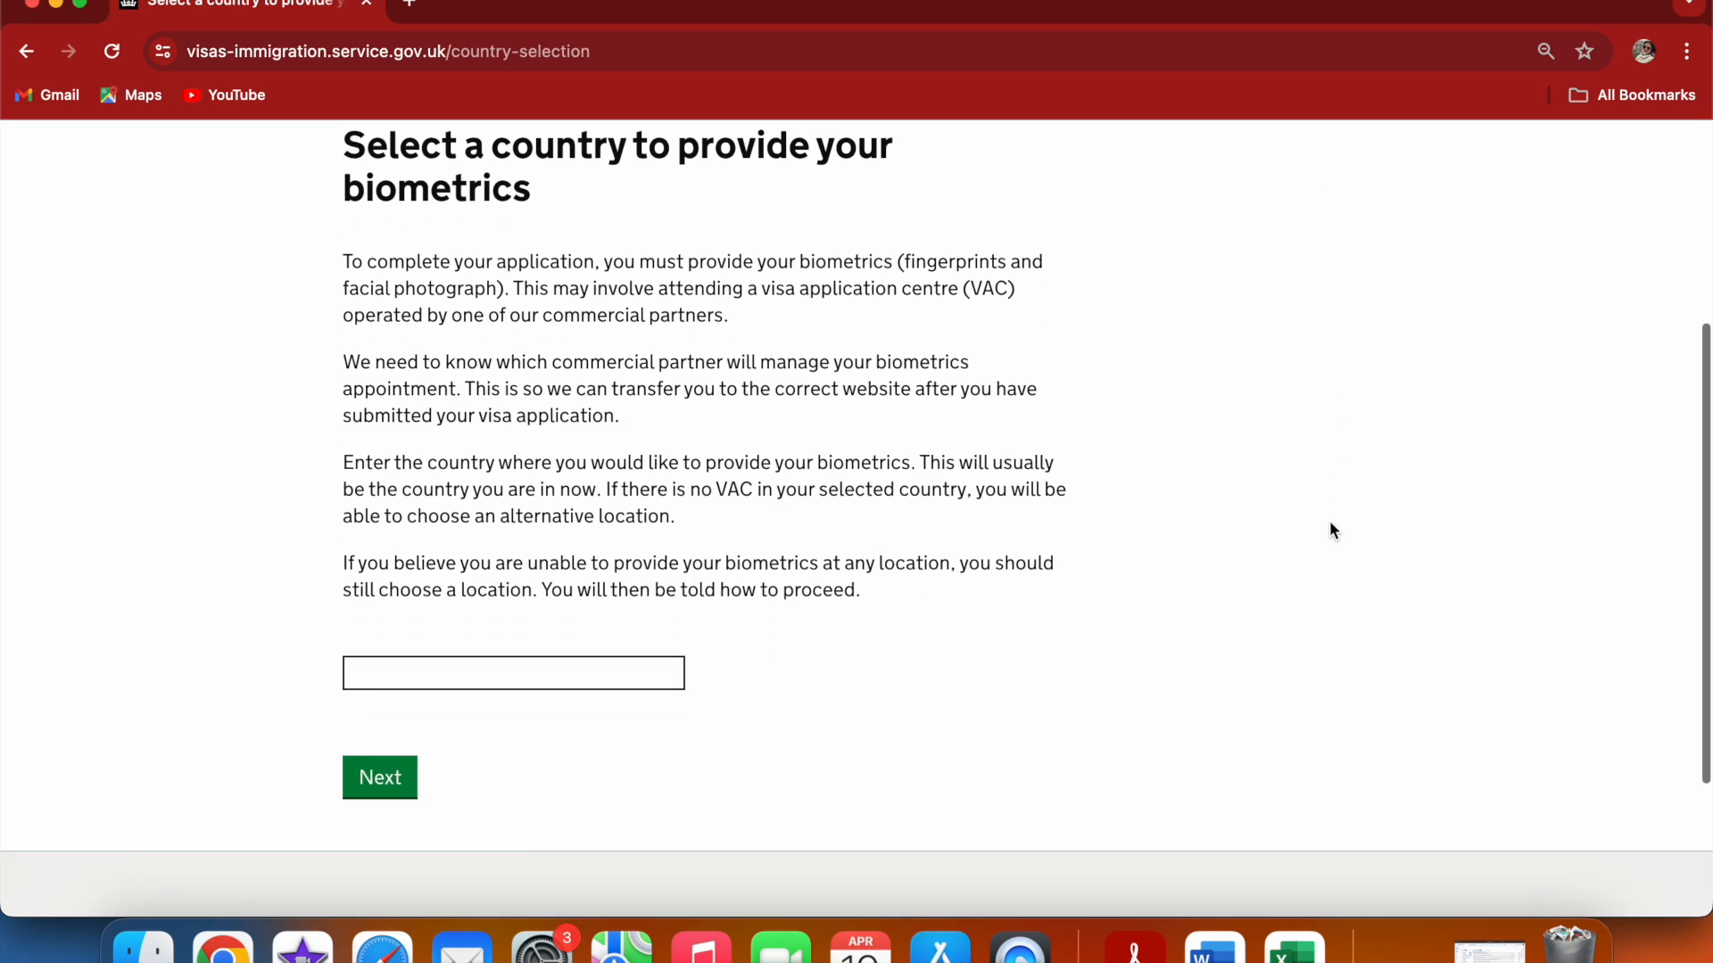
pyautogui.scroll(-3, 1330, 531)
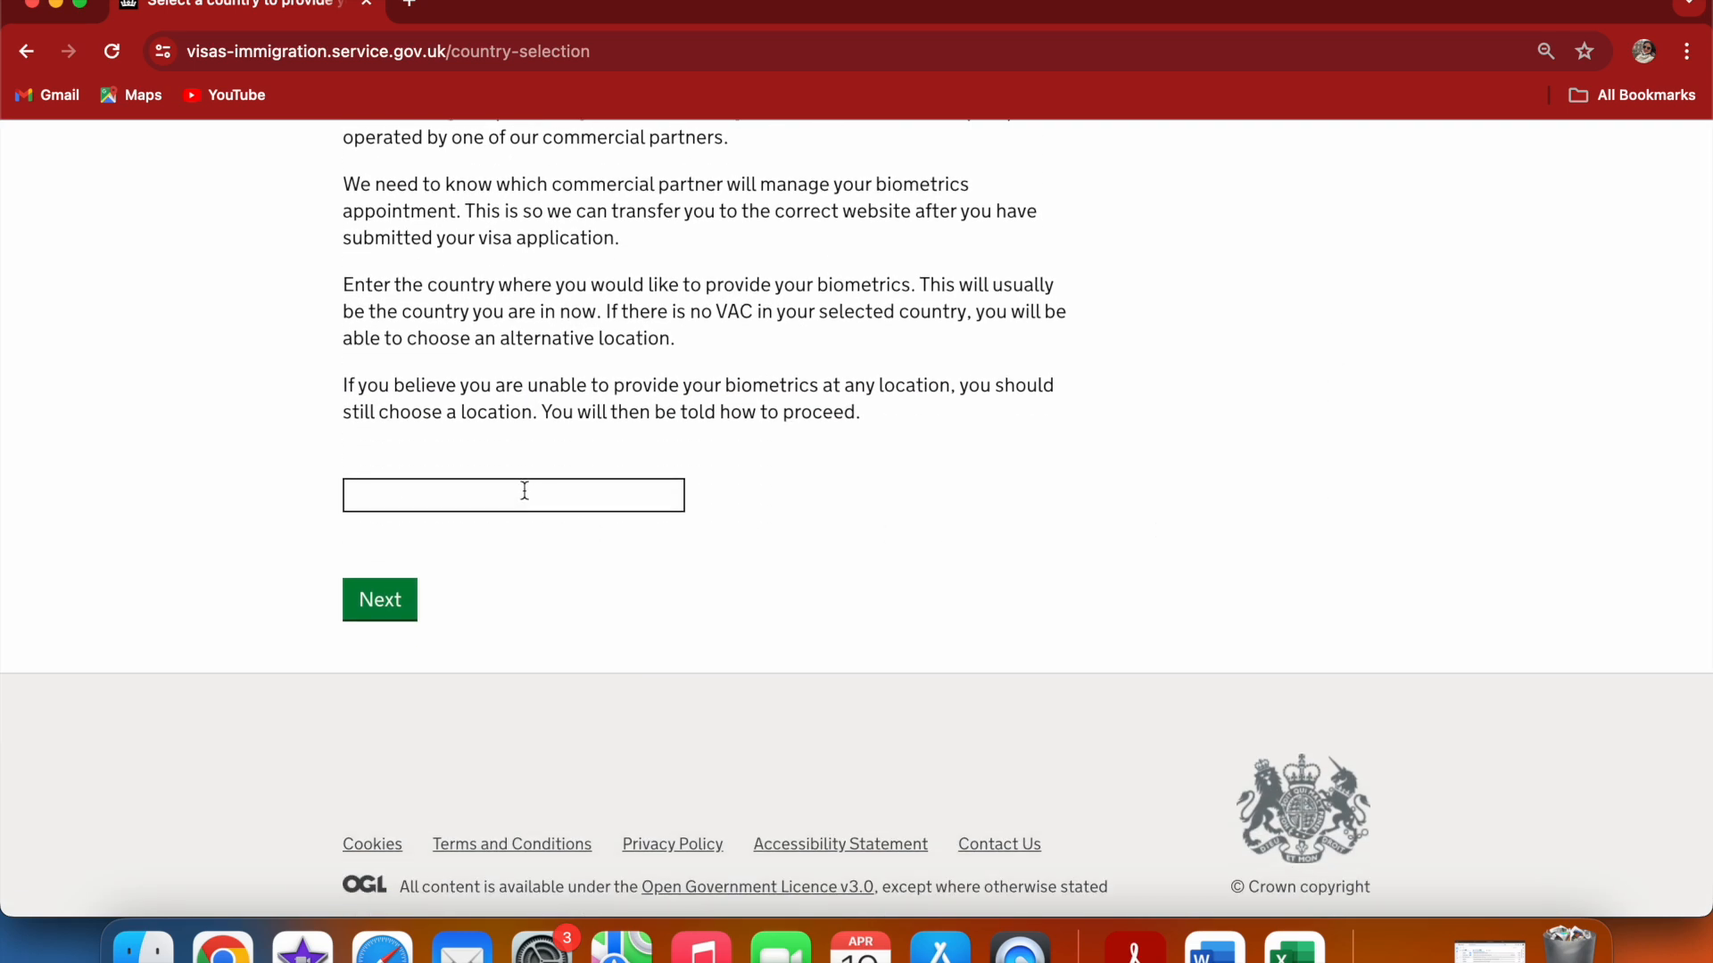
pyautogui.click(463, 486)
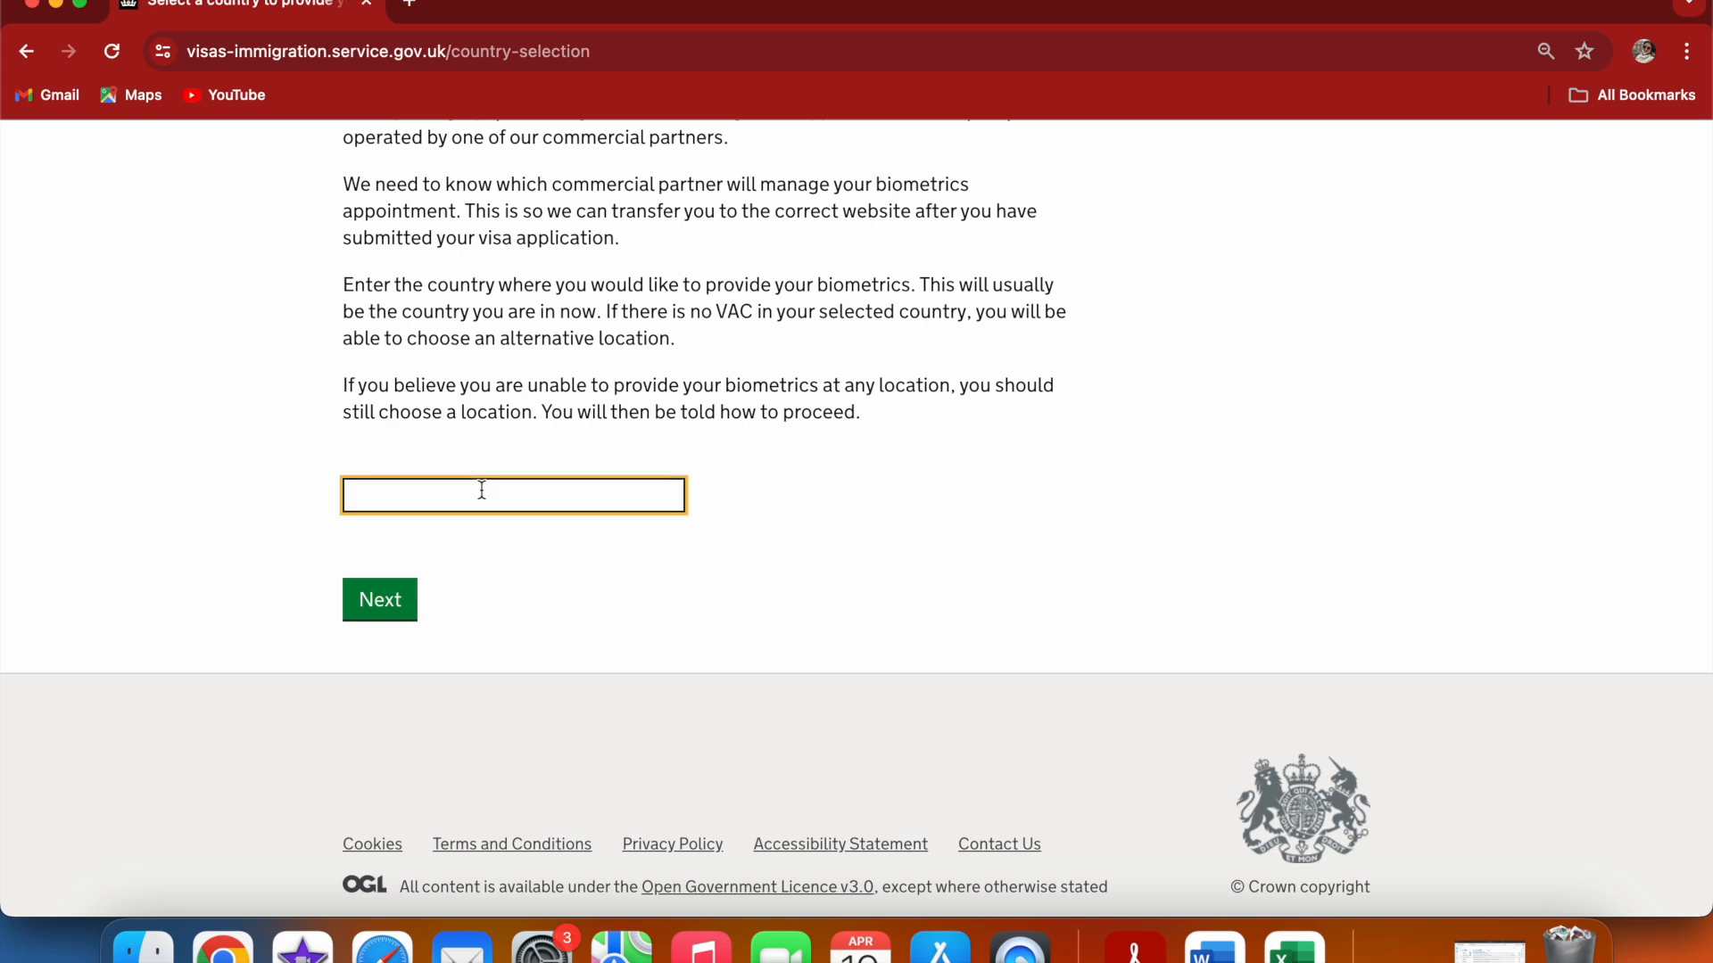
pyautogui.write('I')
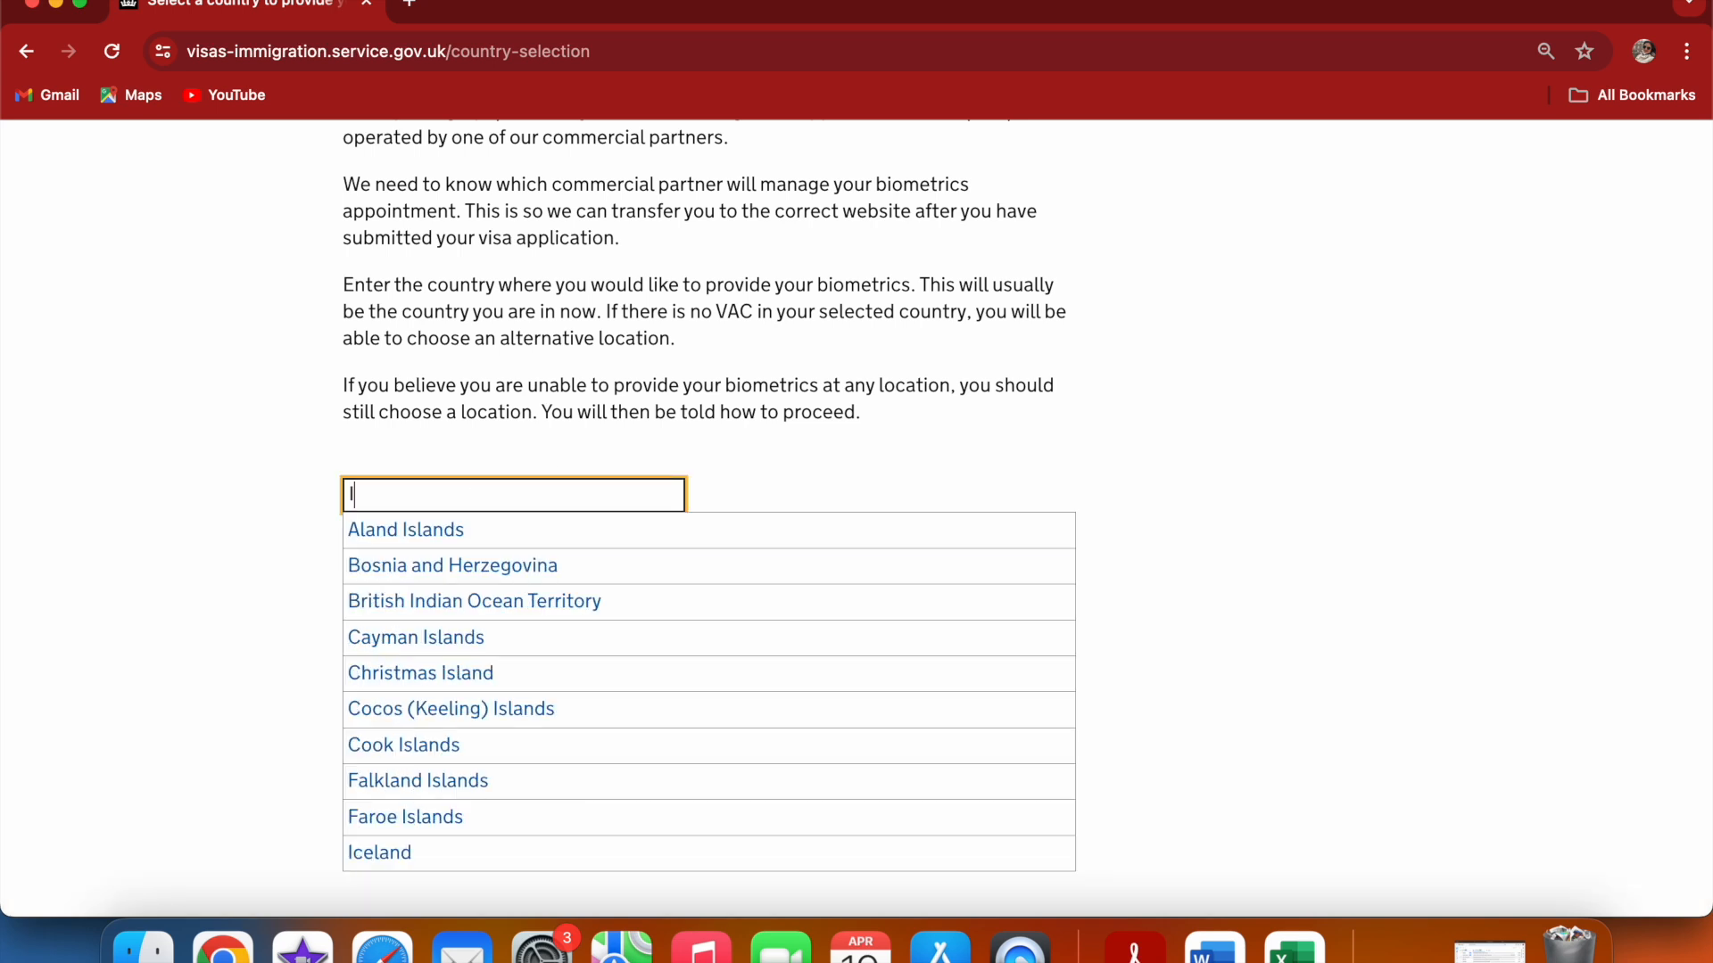
pyautogui.write('ndia')
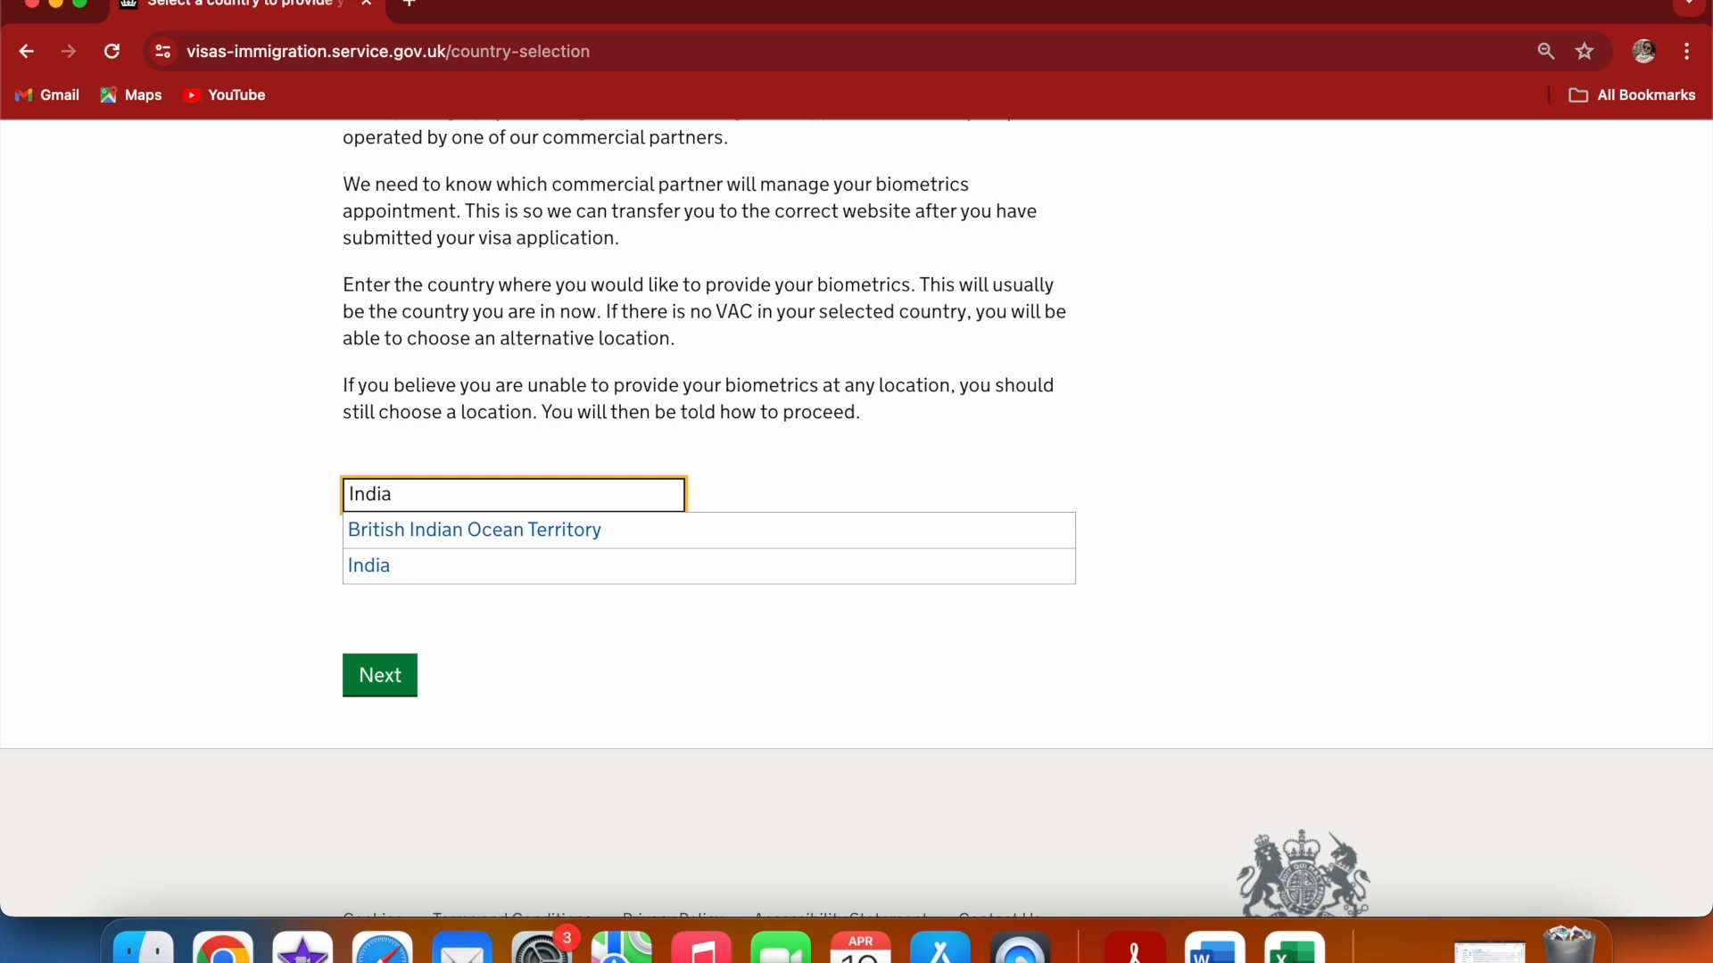
pyautogui.click(523, 575)
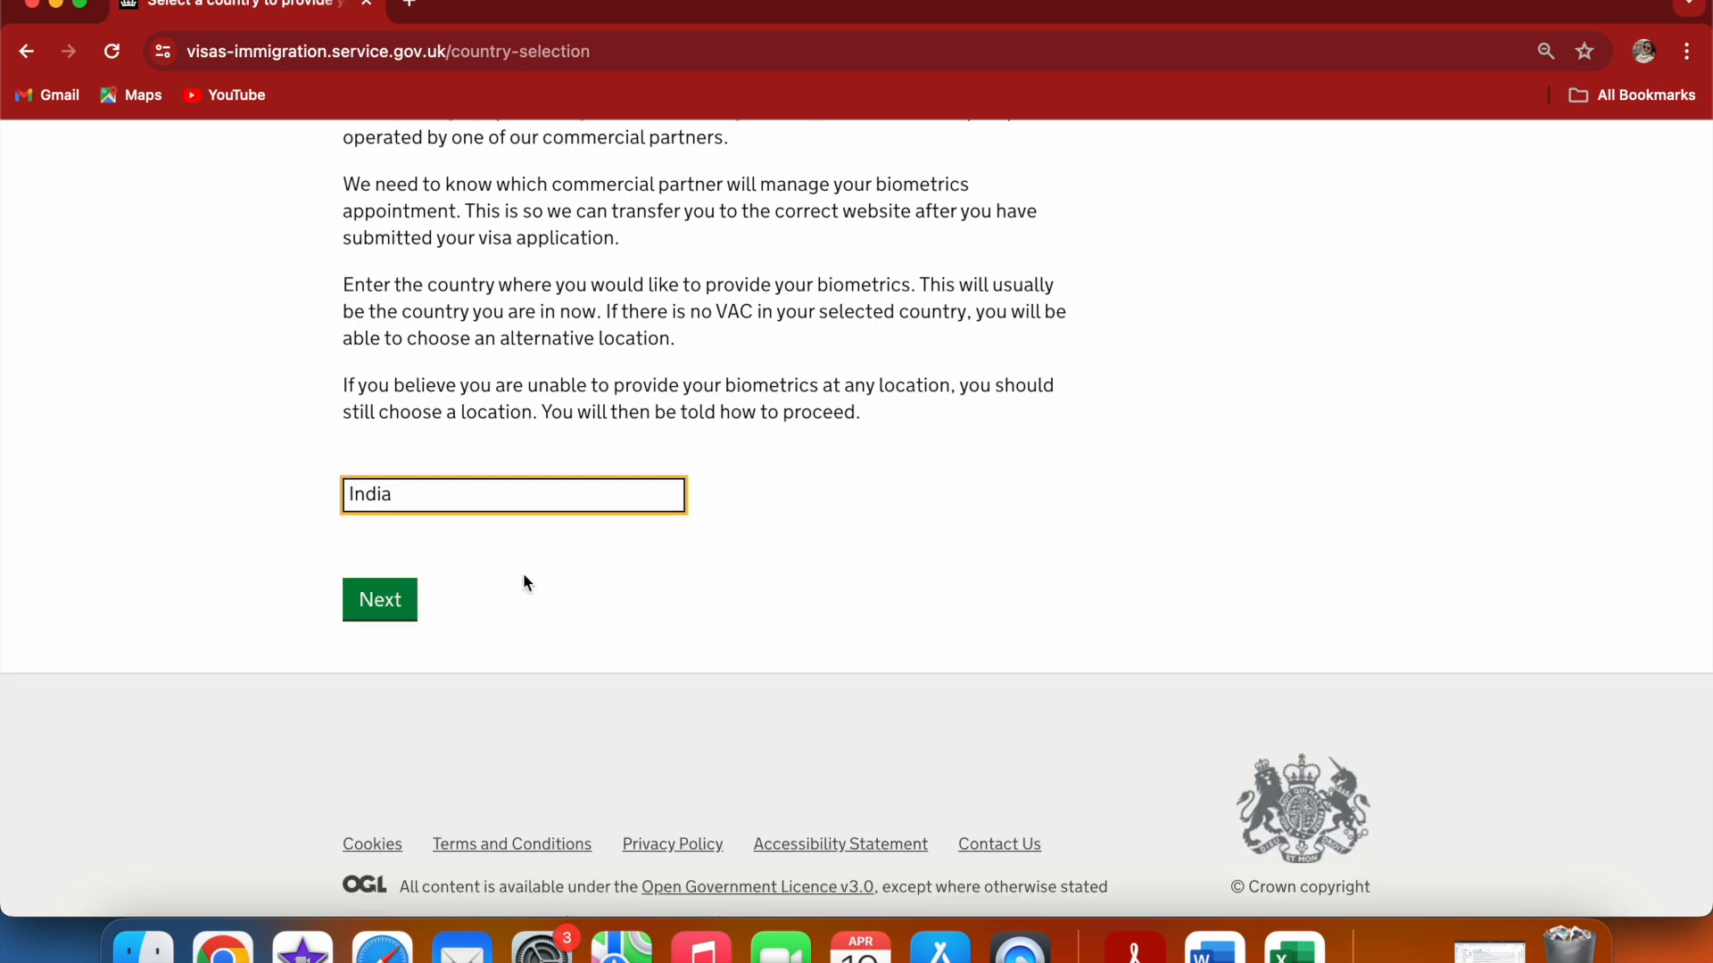
pyautogui.click(373, 597)
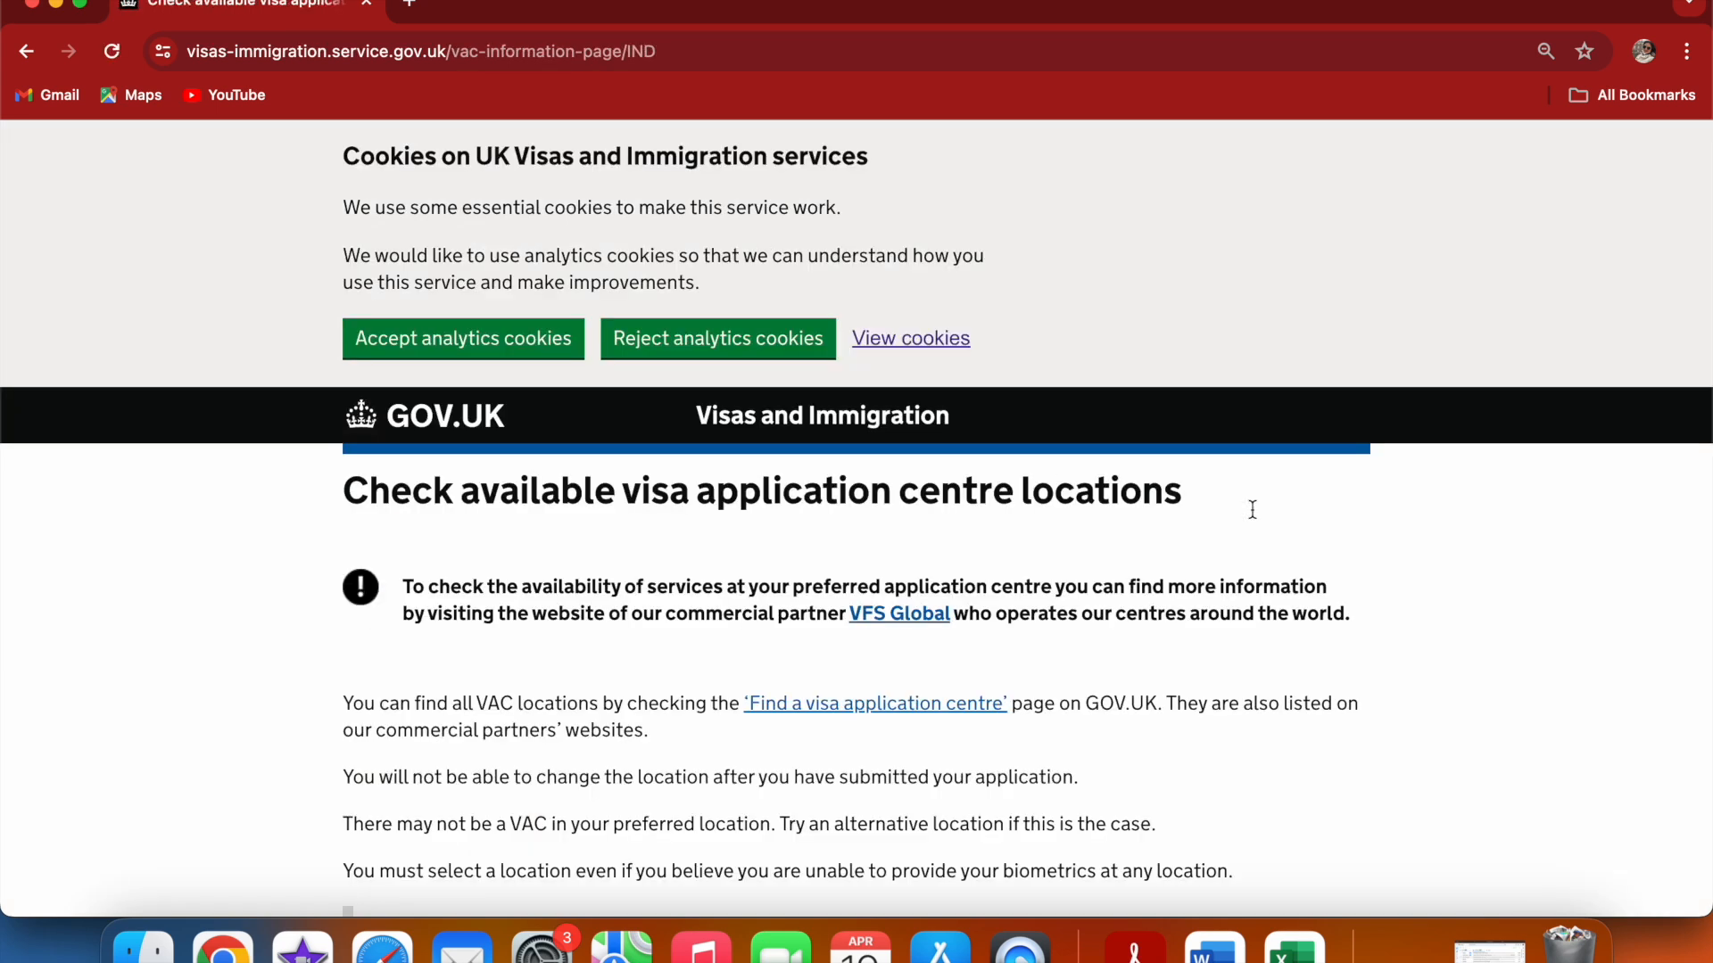
# Accept analytics cookies, confirm the biometrics location has been identified, and continue
pyautogui.click(457, 346)
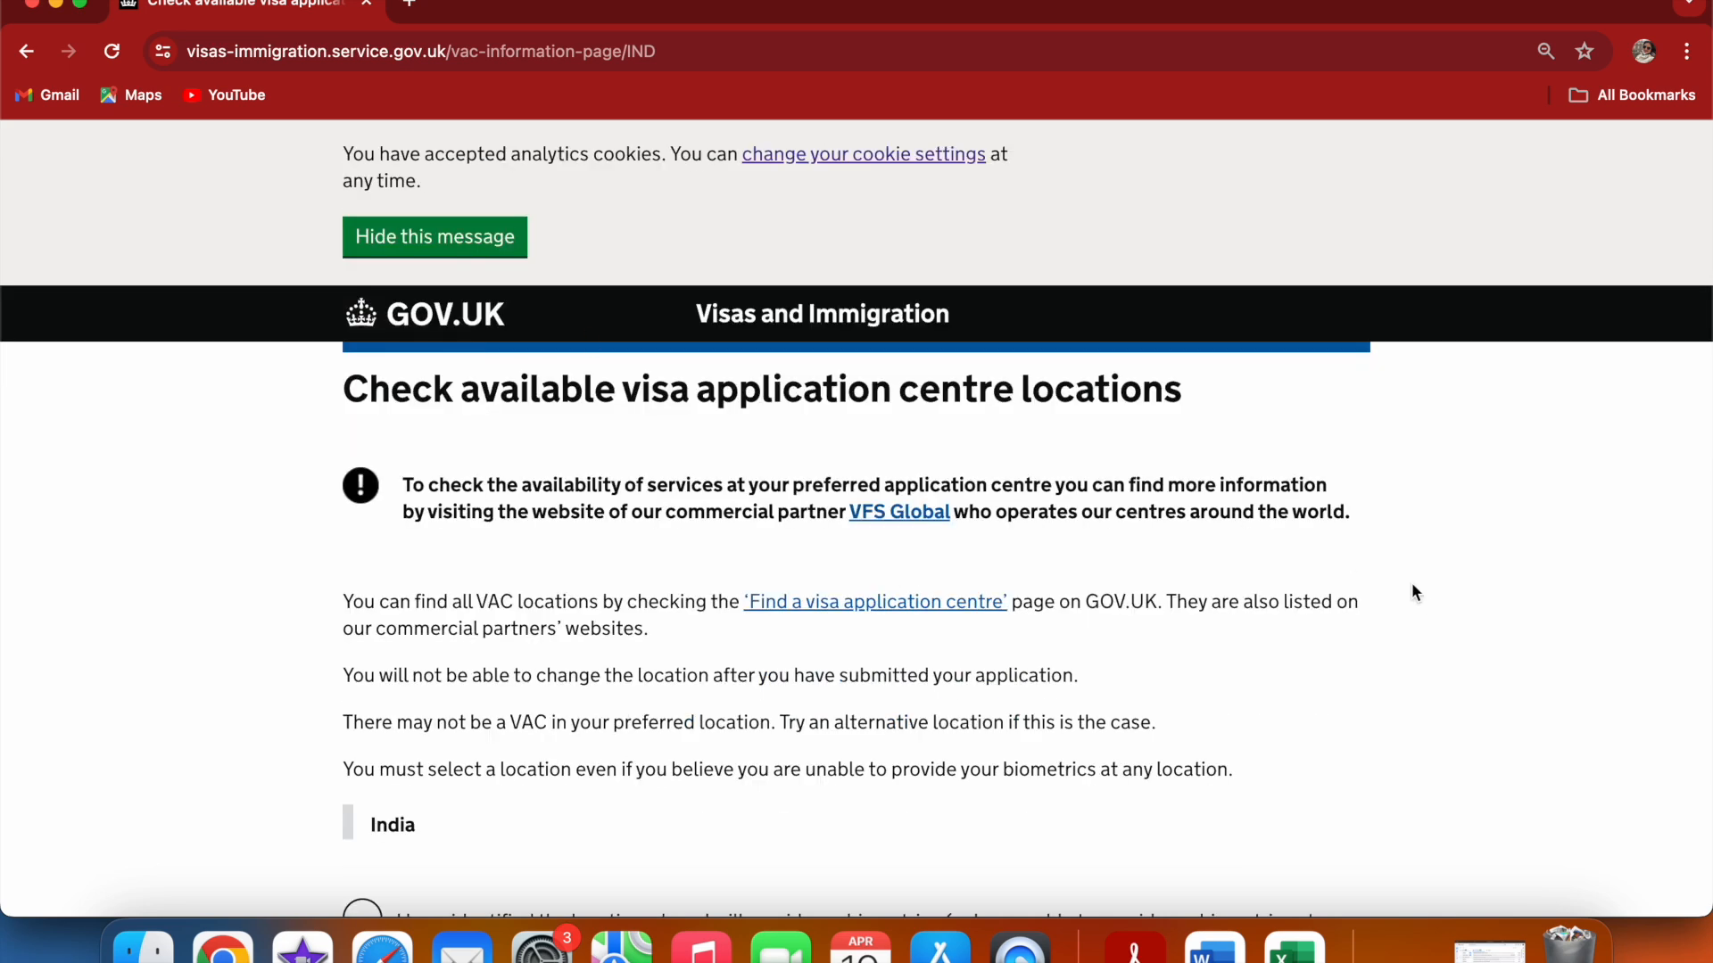
pyautogui.scroll(-3, 1420, 594)
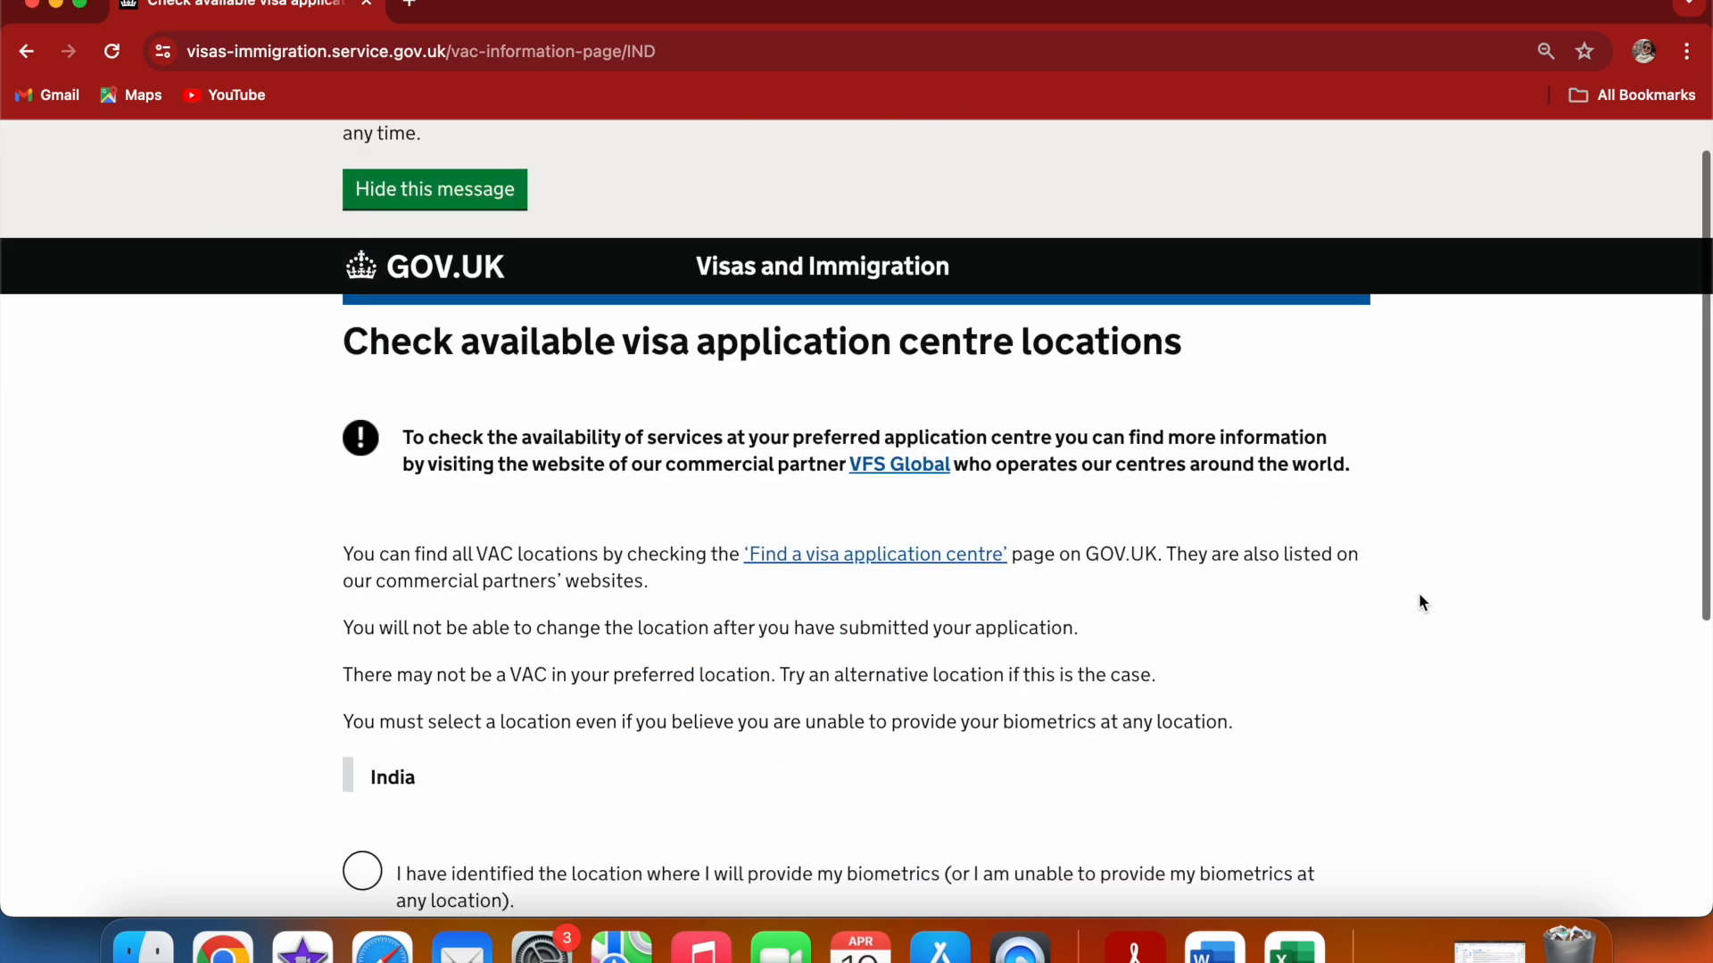
pyautogui.scroll(-1, 1422, 603)
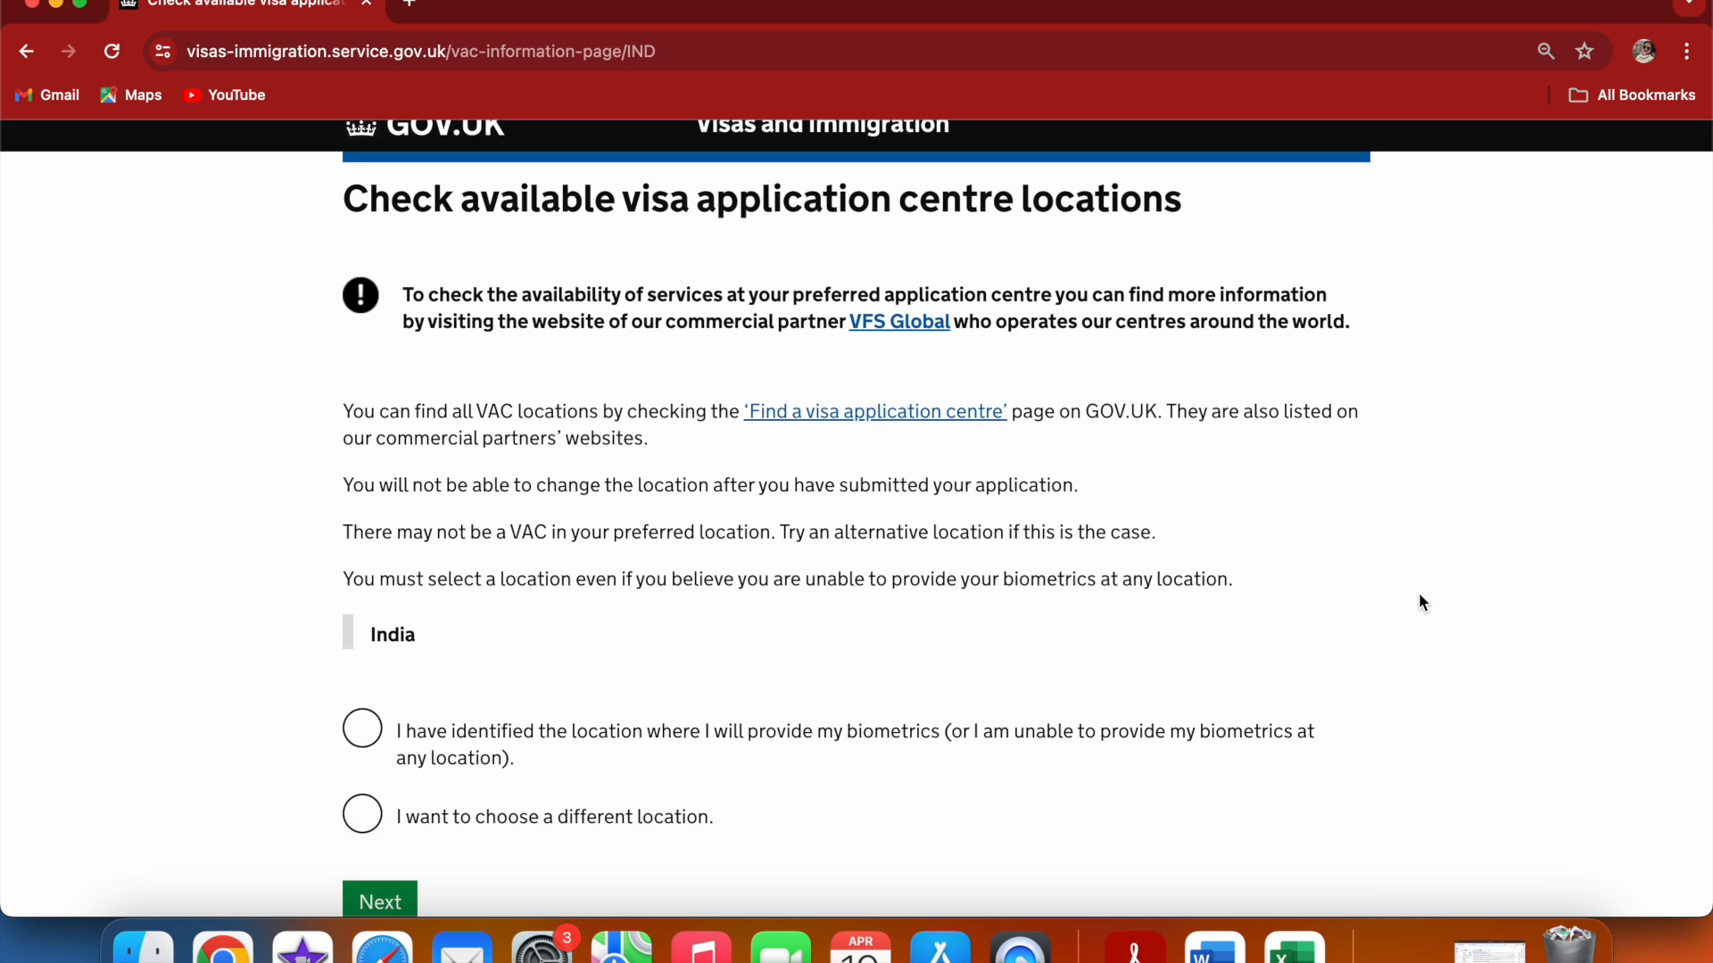
pyautogui.scroll(-2, 1422, 603)
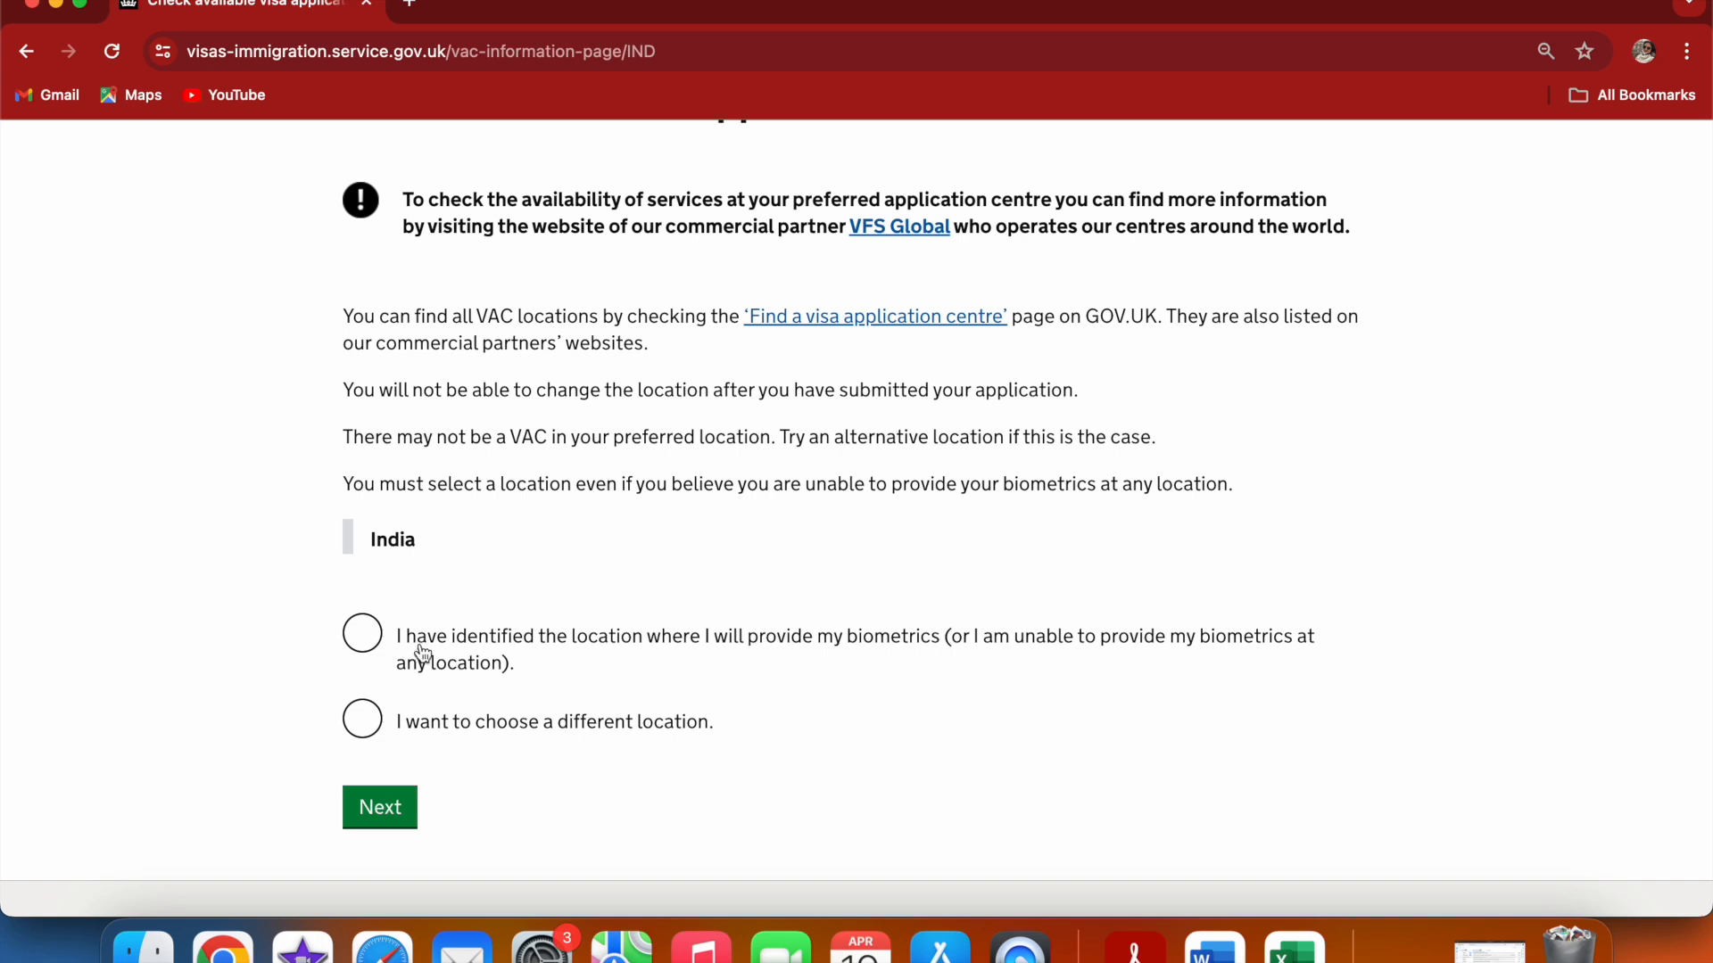
pyautogui.click(373, 636)
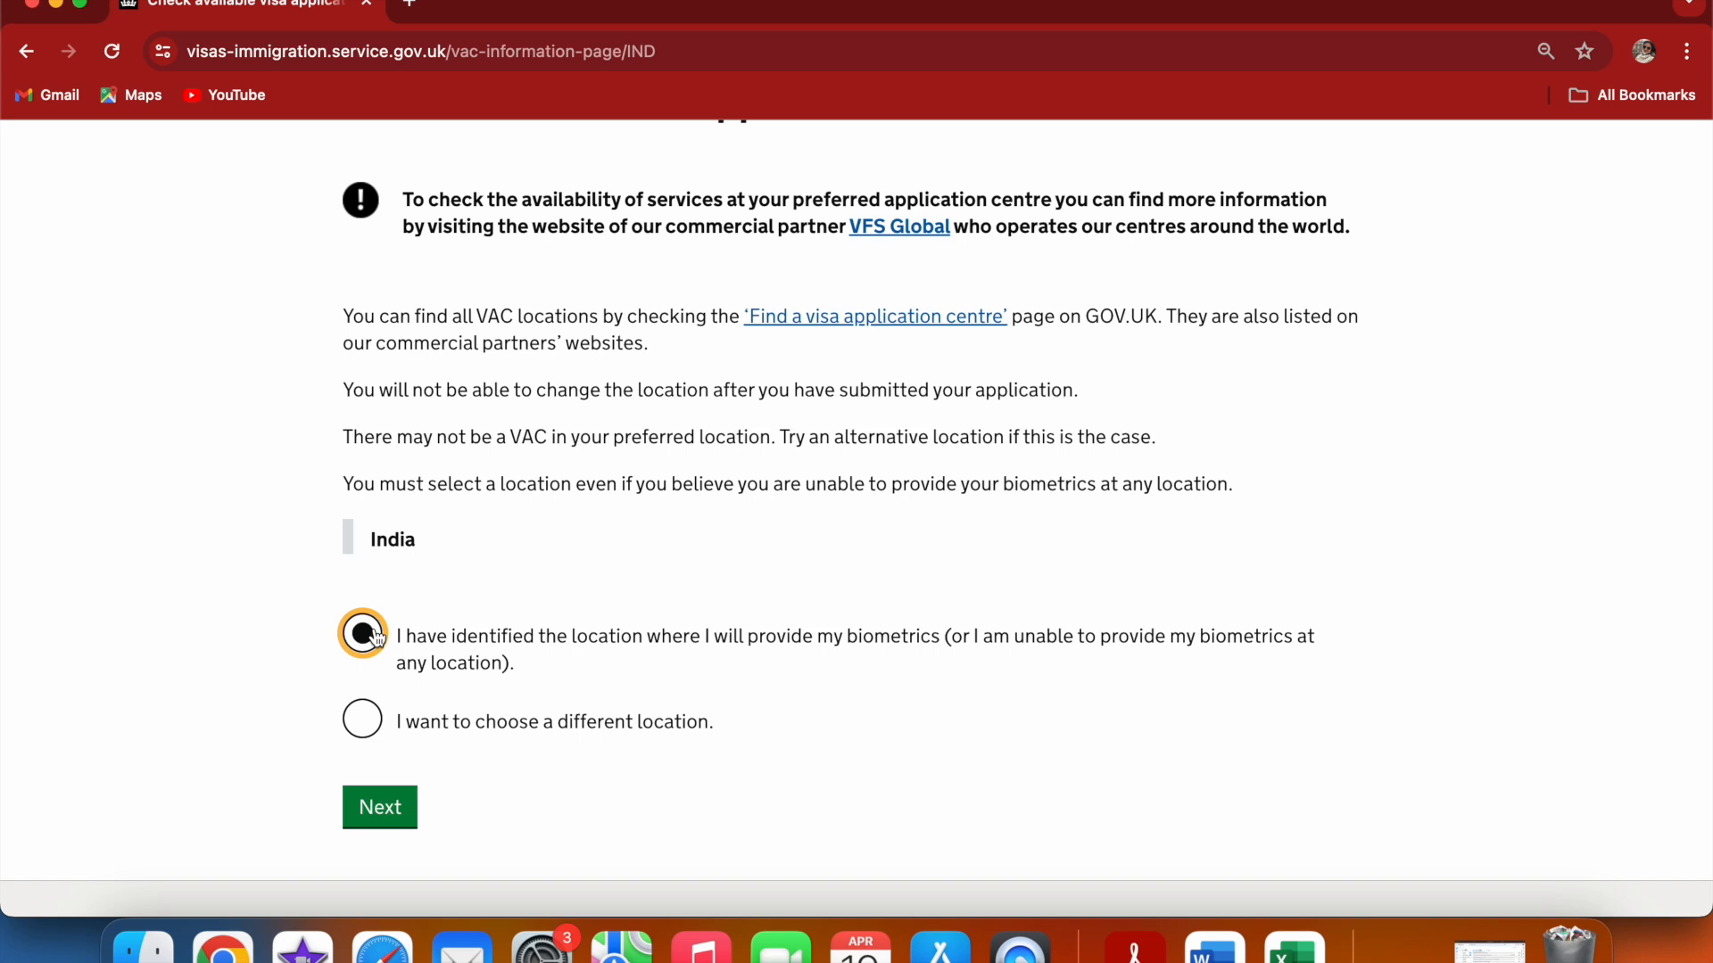
pyautogui.click(403, 807)
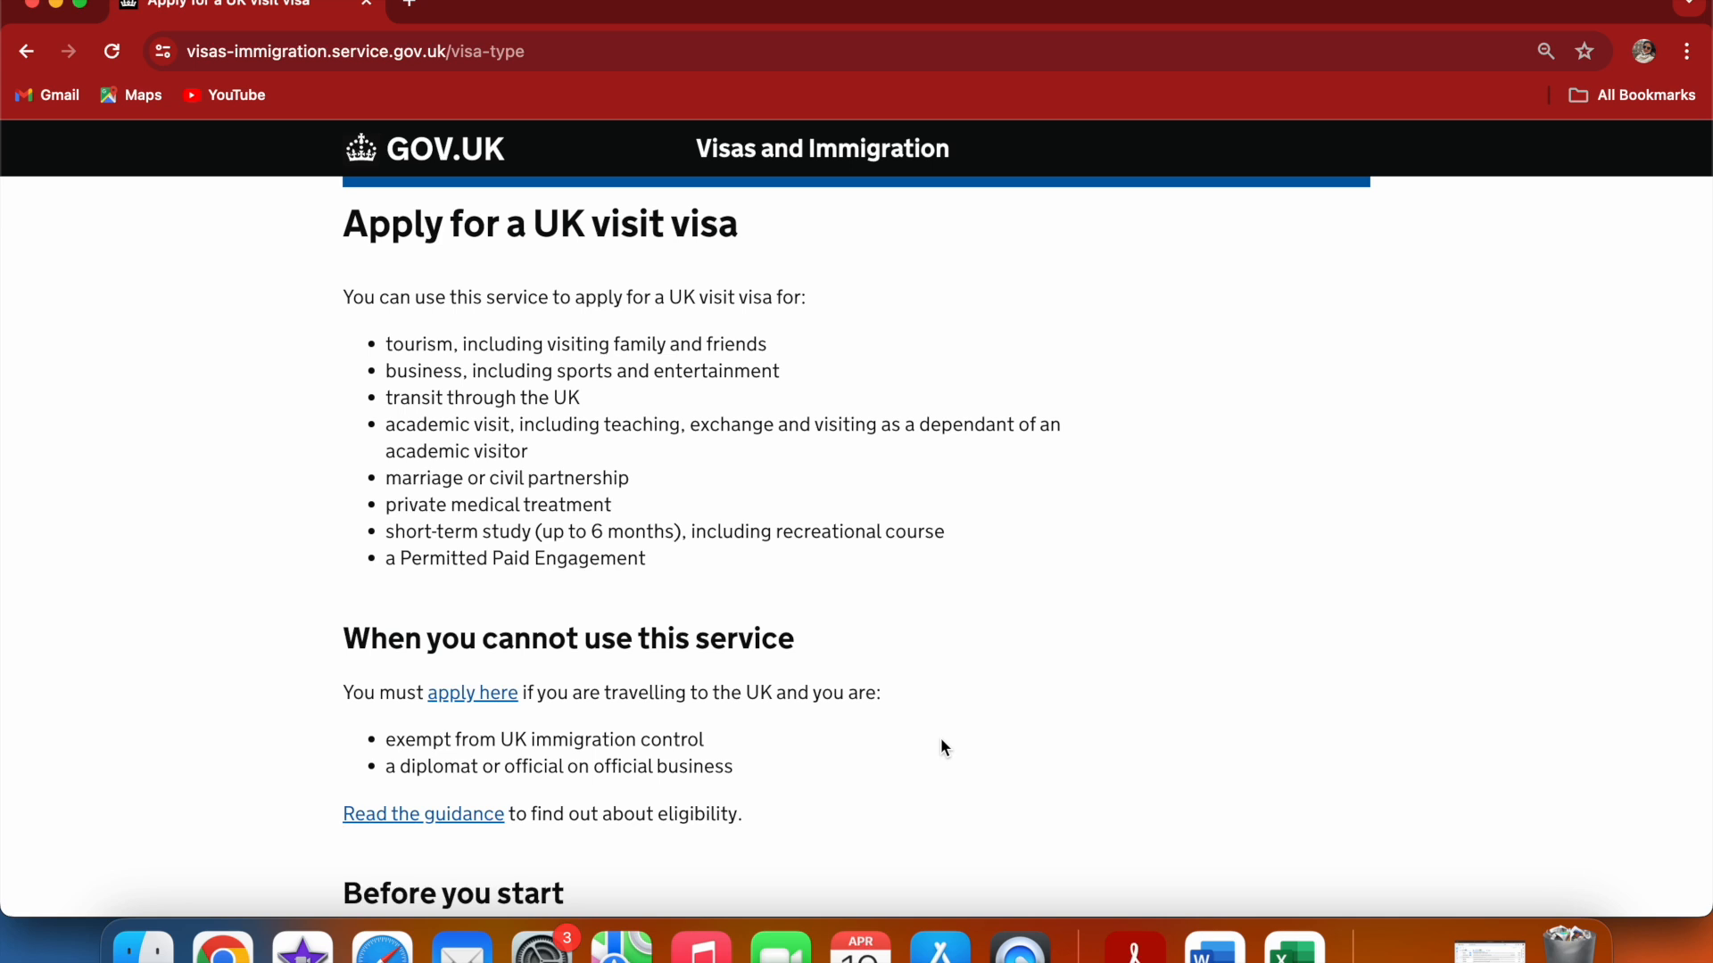
# Scroll through the UK visit visa application guidance and start the application
pyautogui.scroll(-3, 940, 740)
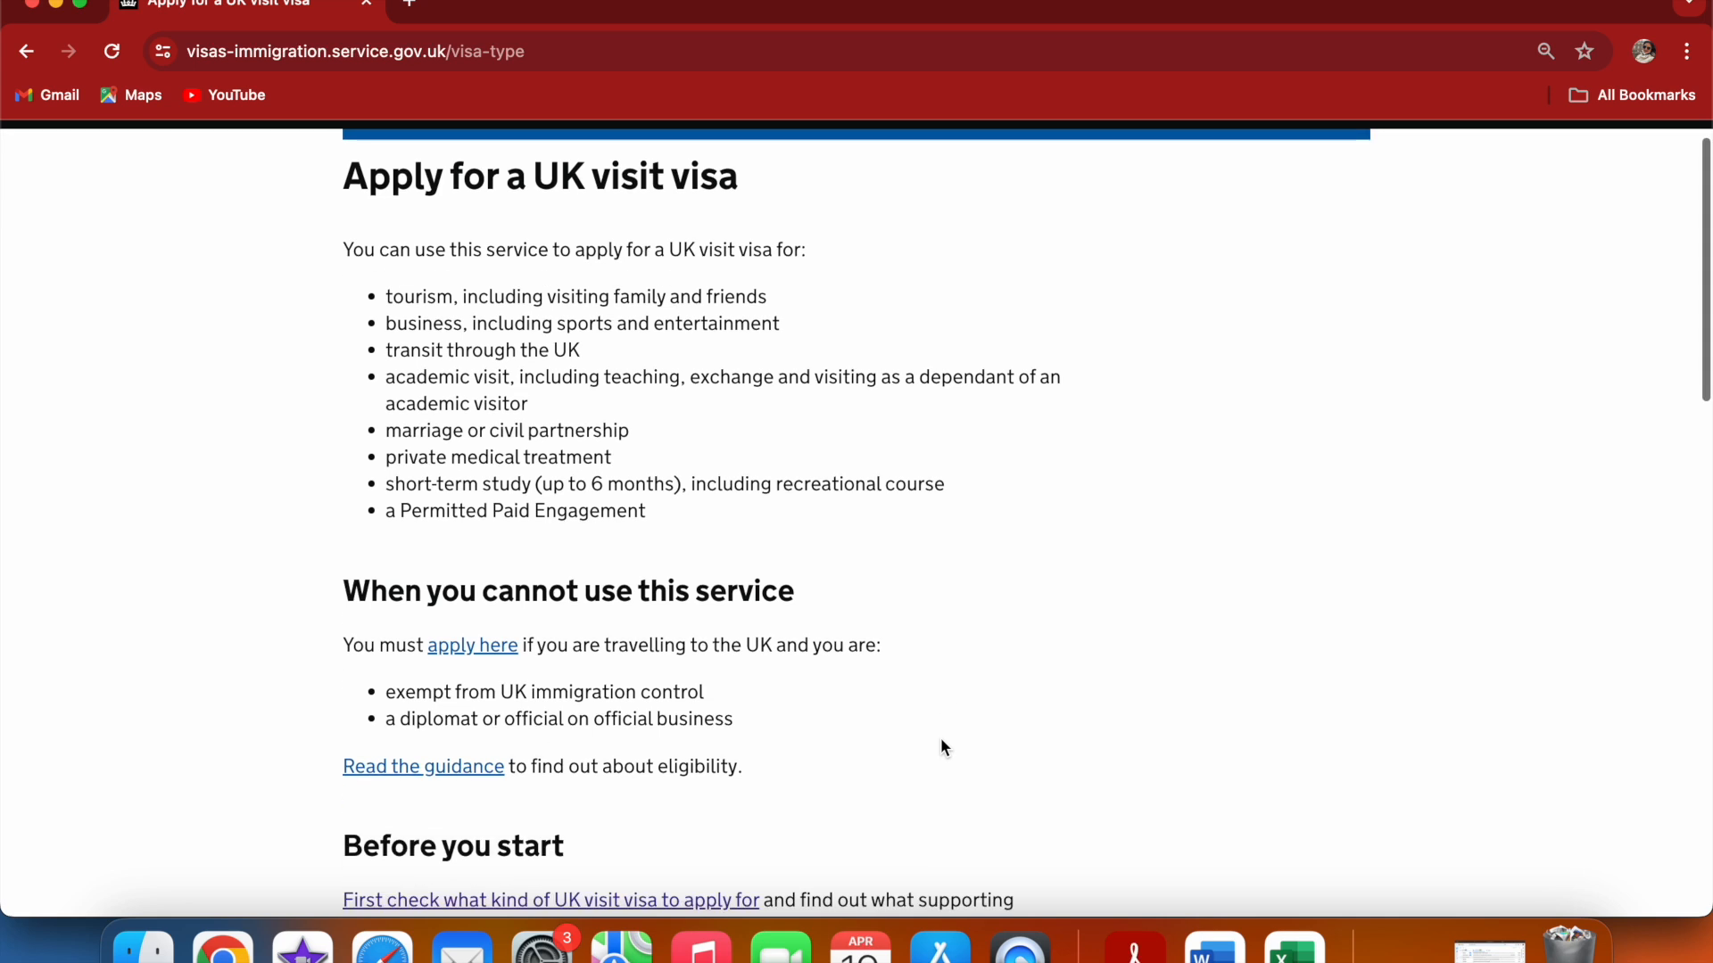
pyautogui.scroll(-6, 941, 739)
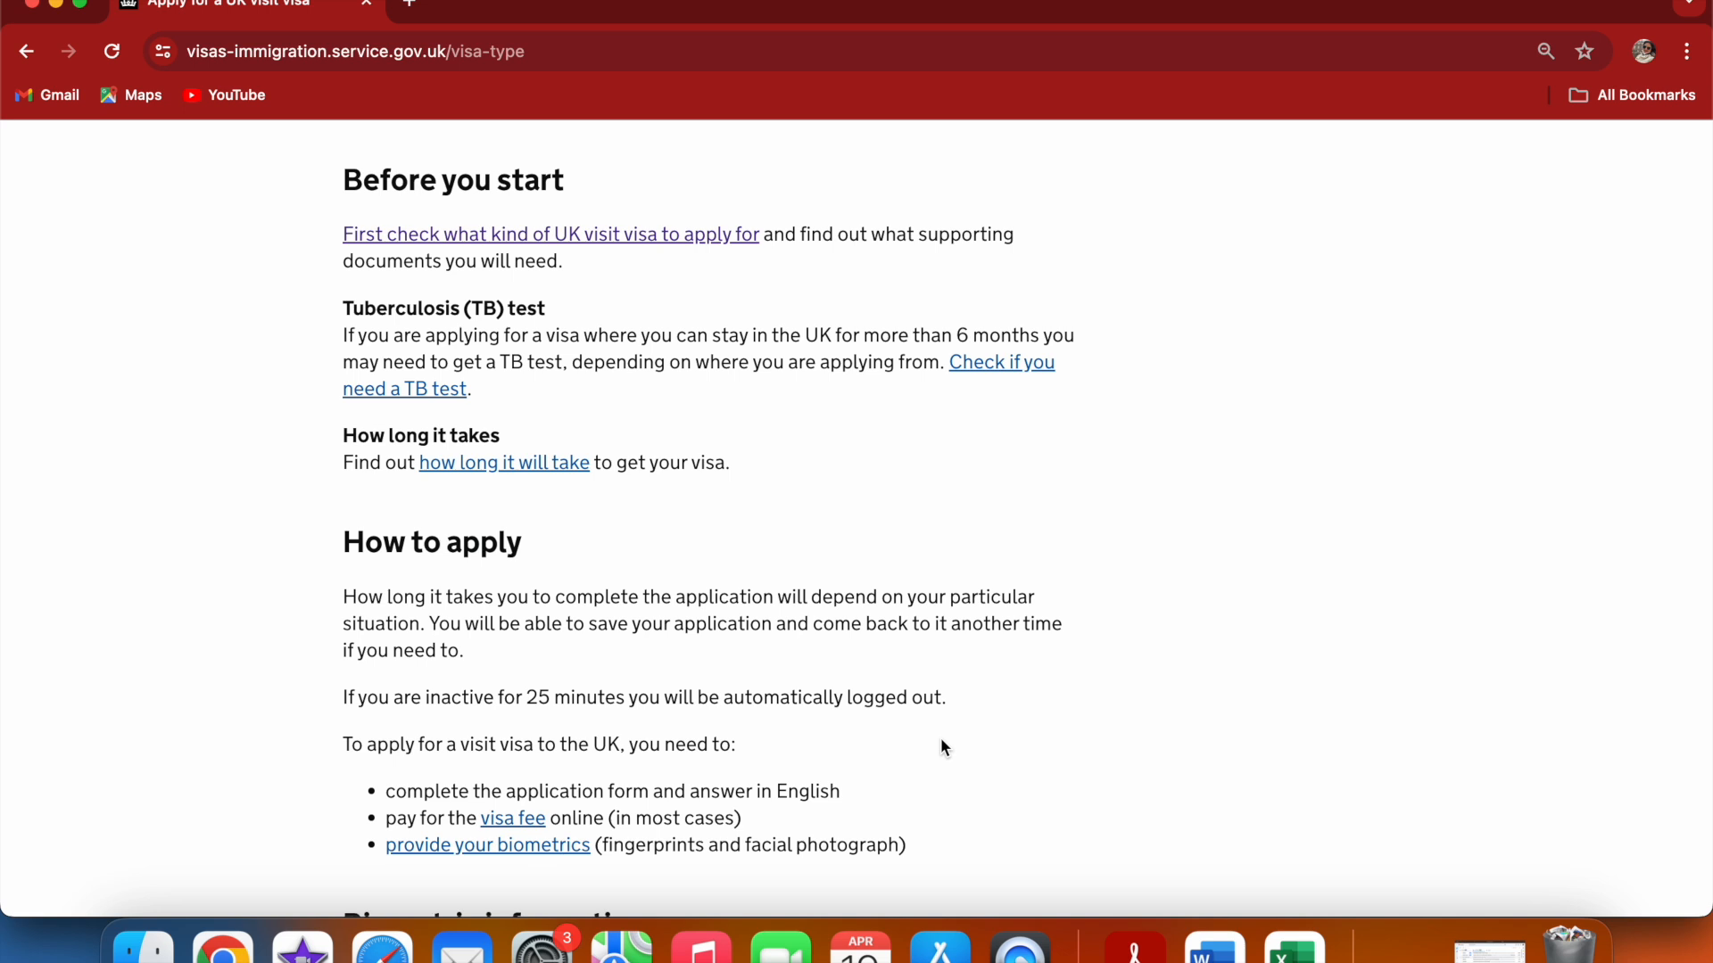
pyautogui.scroll(-2, 944, 745)
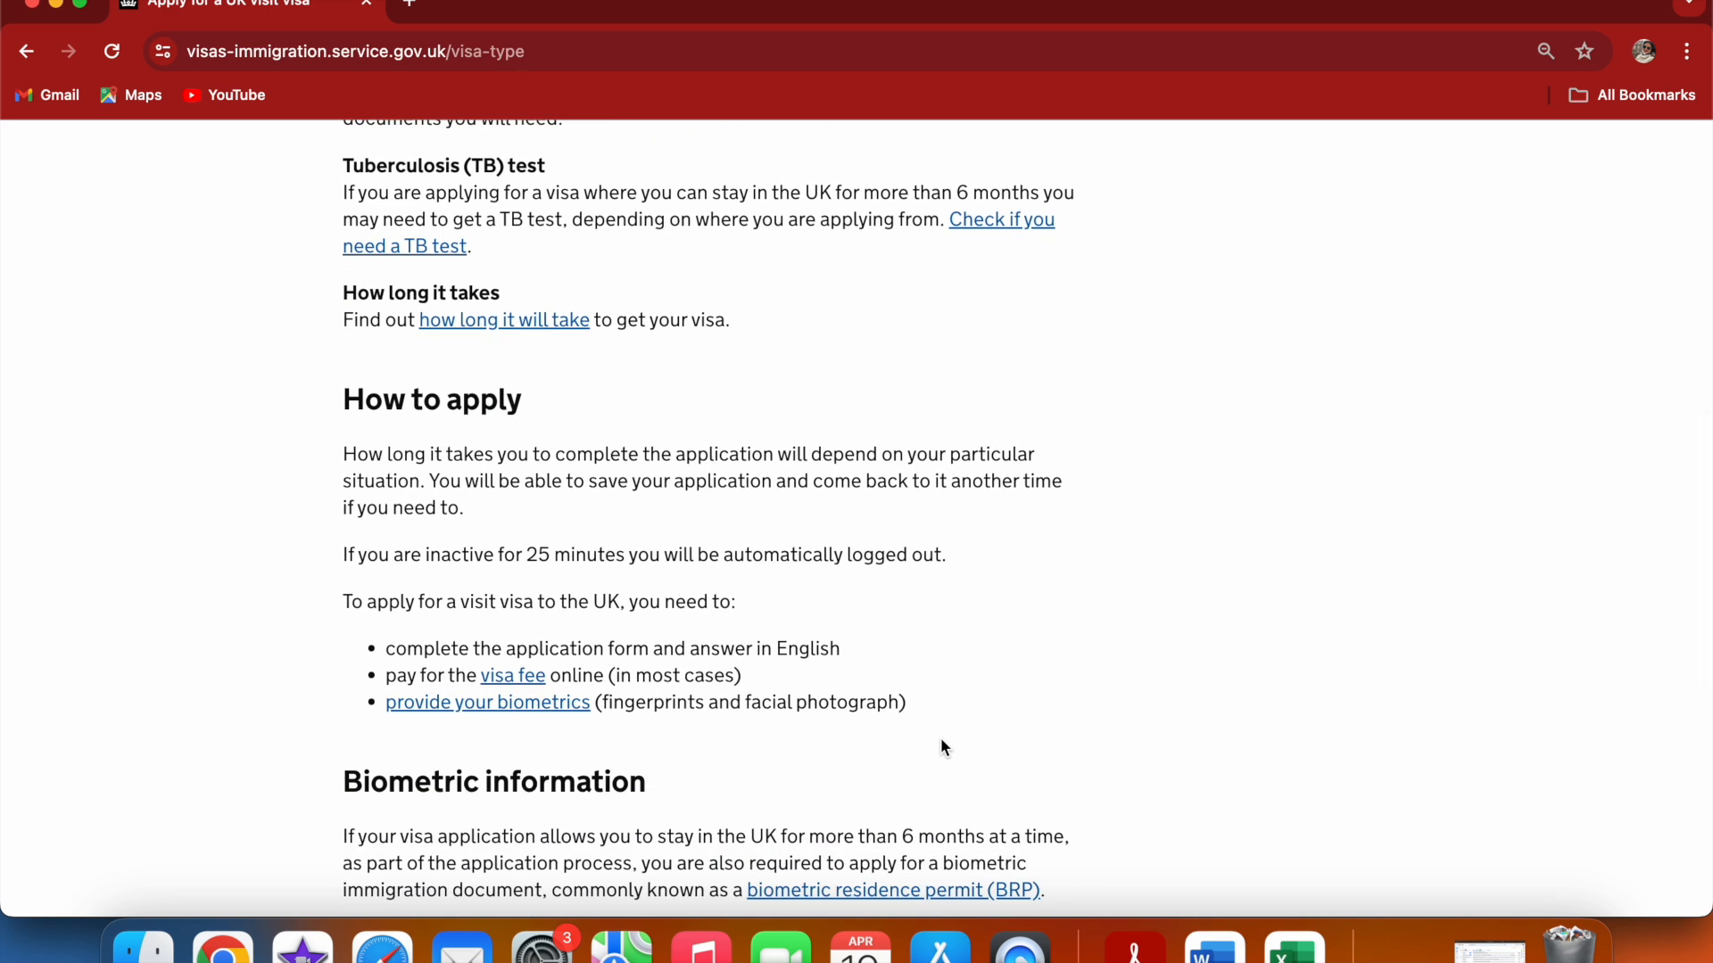
pyautogui.scroll(-3, 942, 742)
pyautogui.scroll(-7, 942, 744)
pyautogui.click(400, 616)
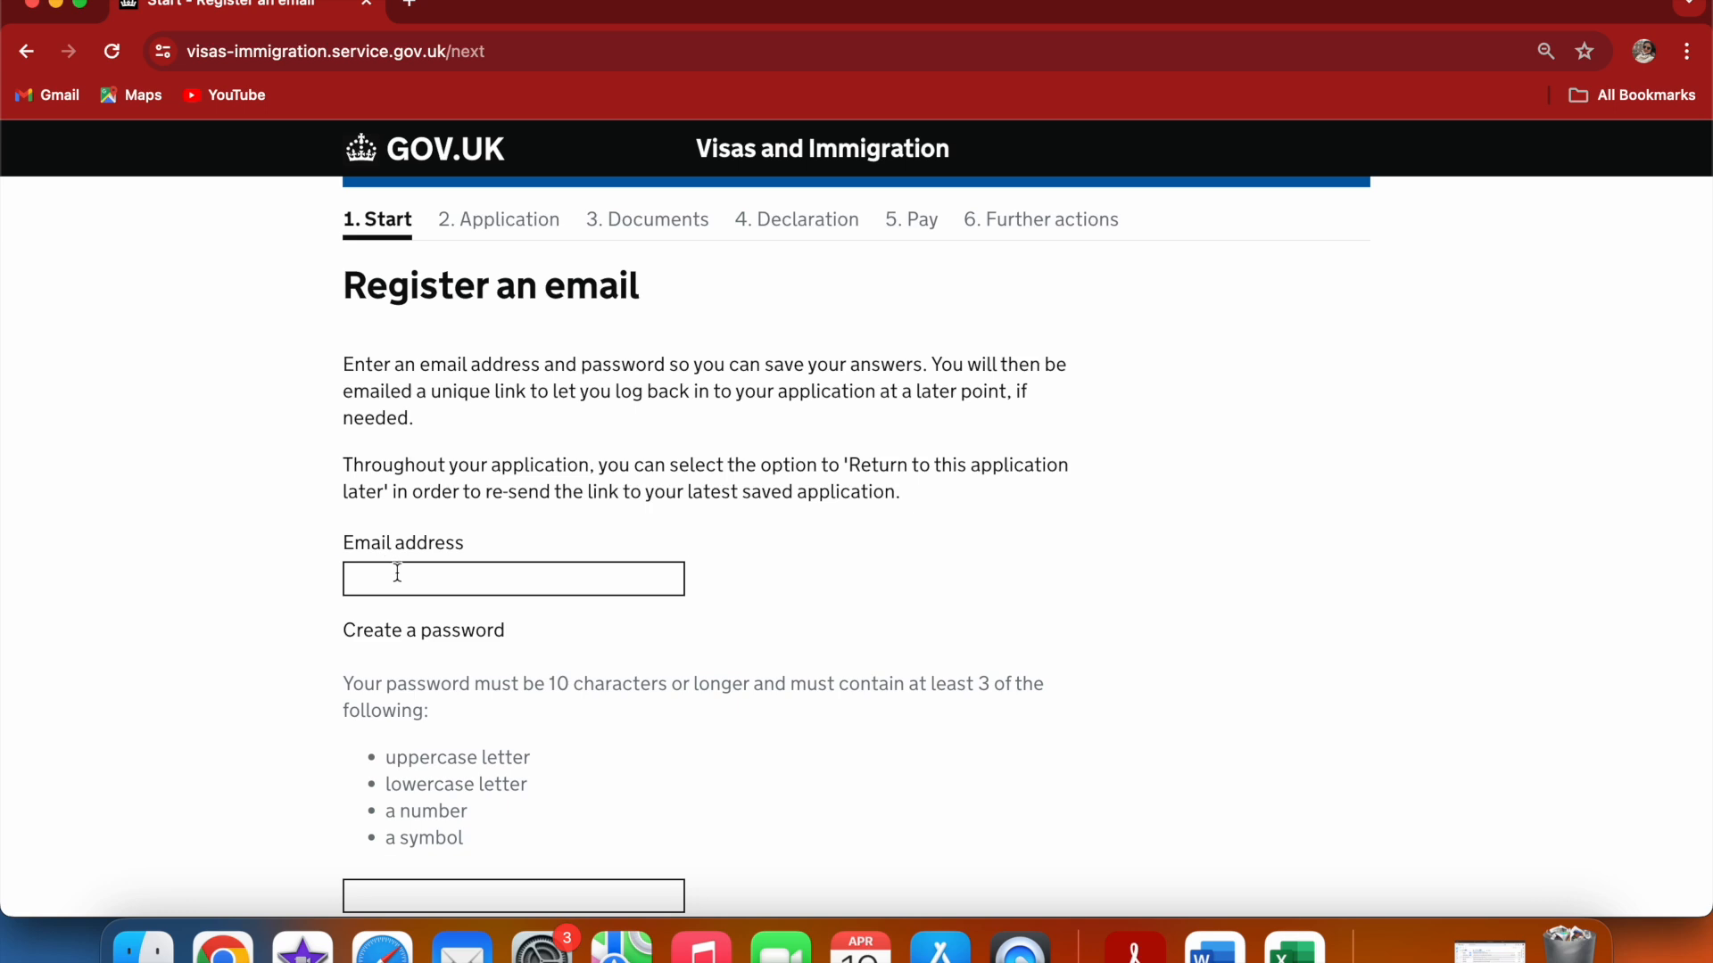
# Fill in the email address field with a saved e-mail suggestion
pyautogui.click(398, 576)
pyautogui.click(1135, 635)
pyautogui.click(524, 573)
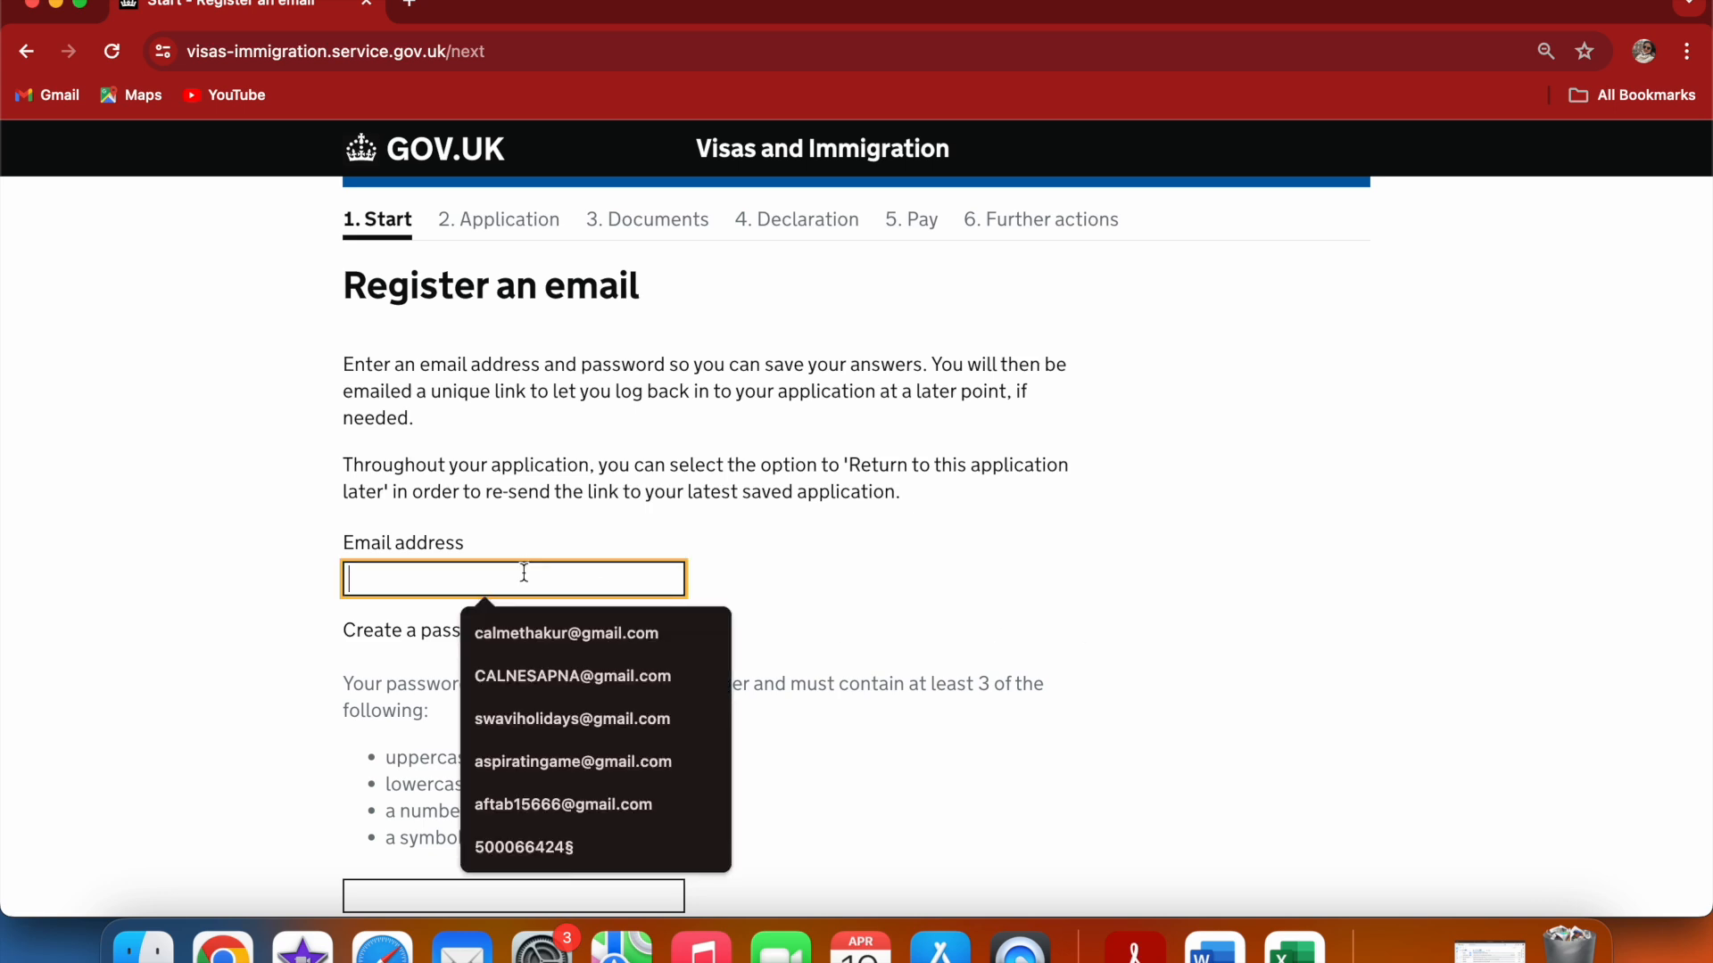
pyautogui.click(569, 720)
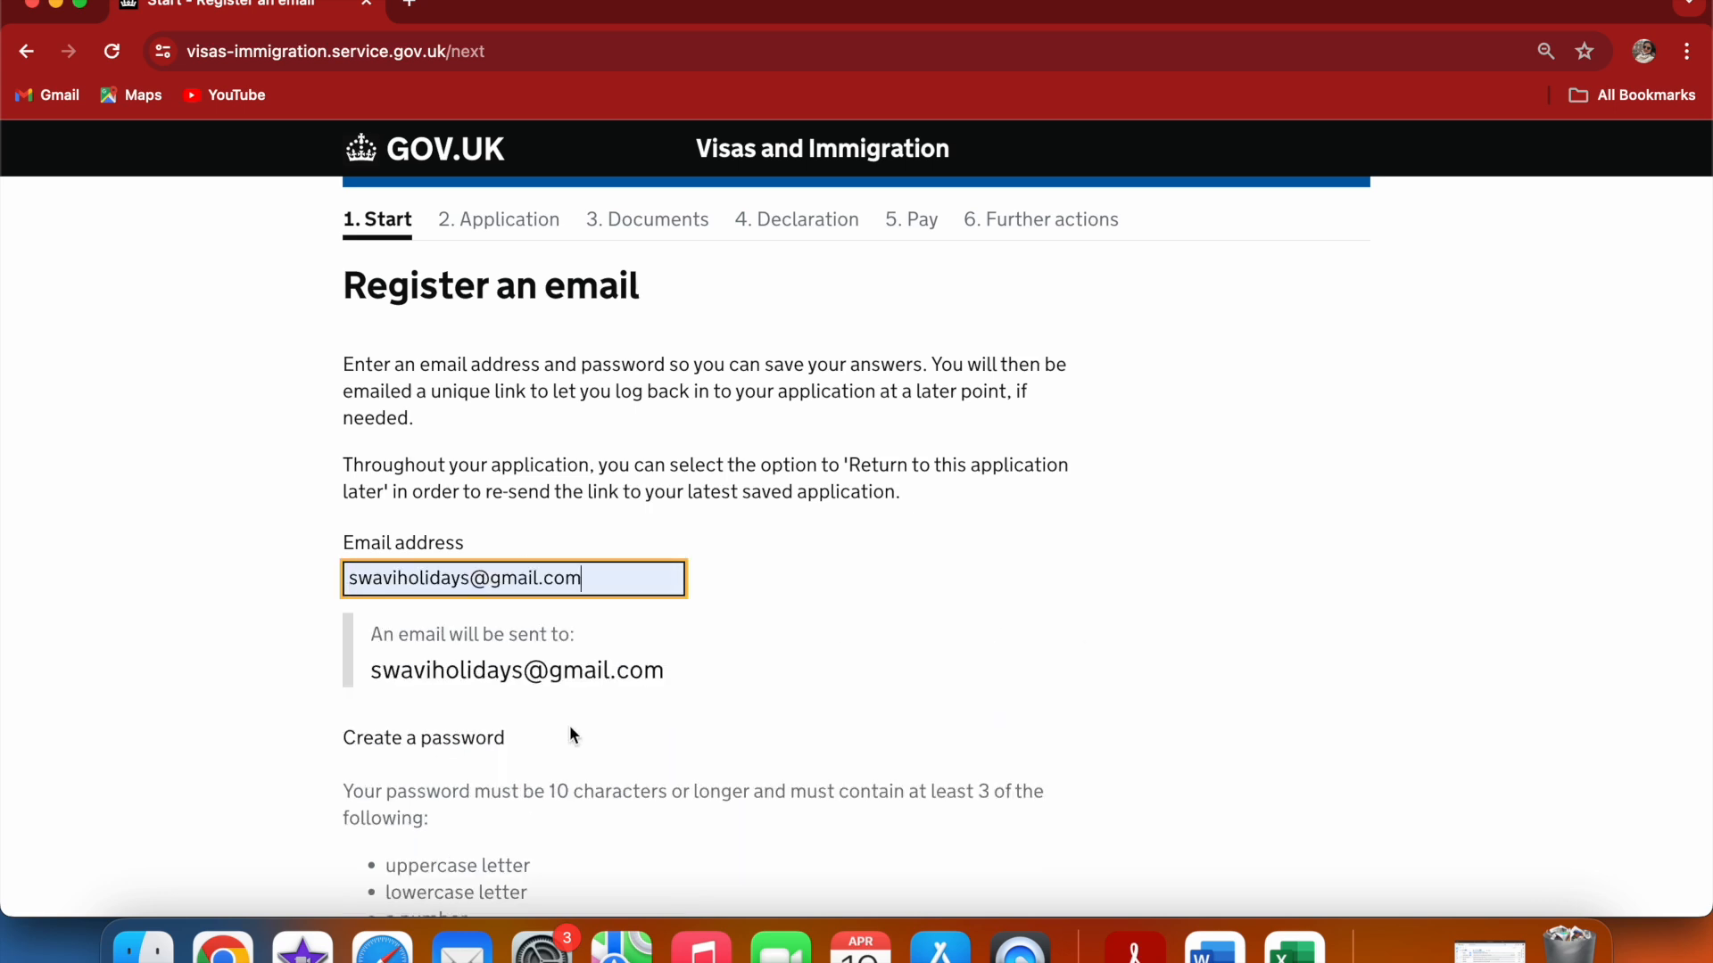
pyautogui.click(1270, 627)
pyautogui.scroll(-5, 1270, 629)
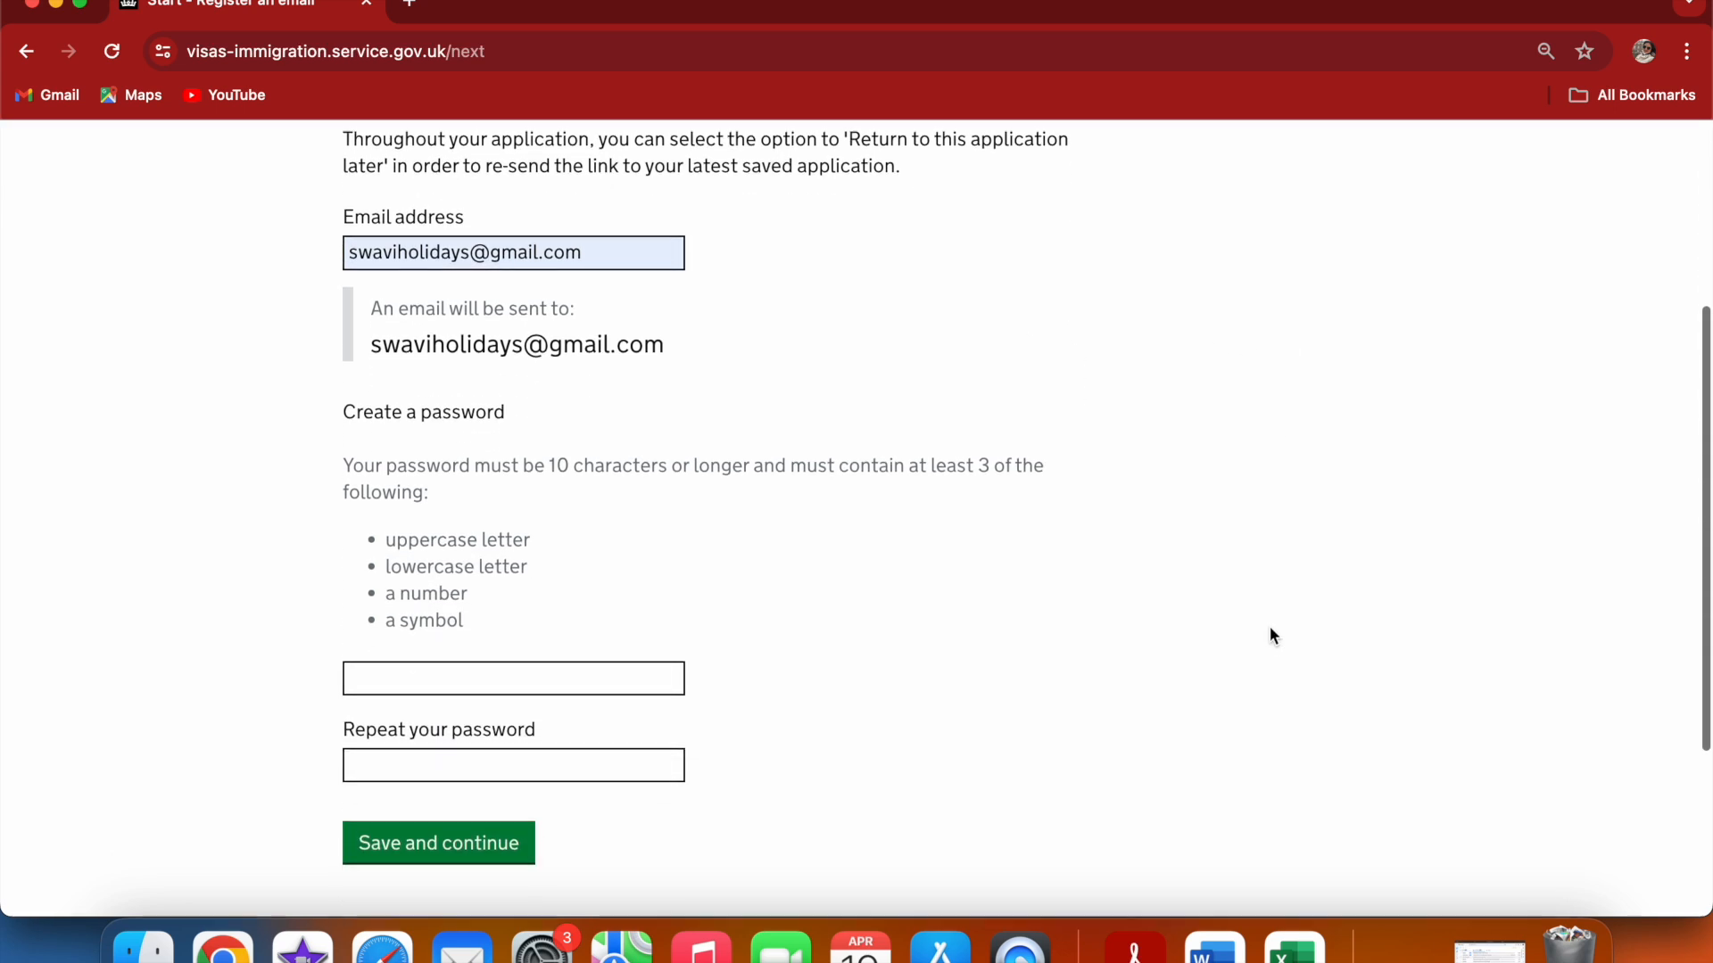
# Create the account password, repeat it in the confirmation field, and save and continue
pyautogui.click(435, 581)
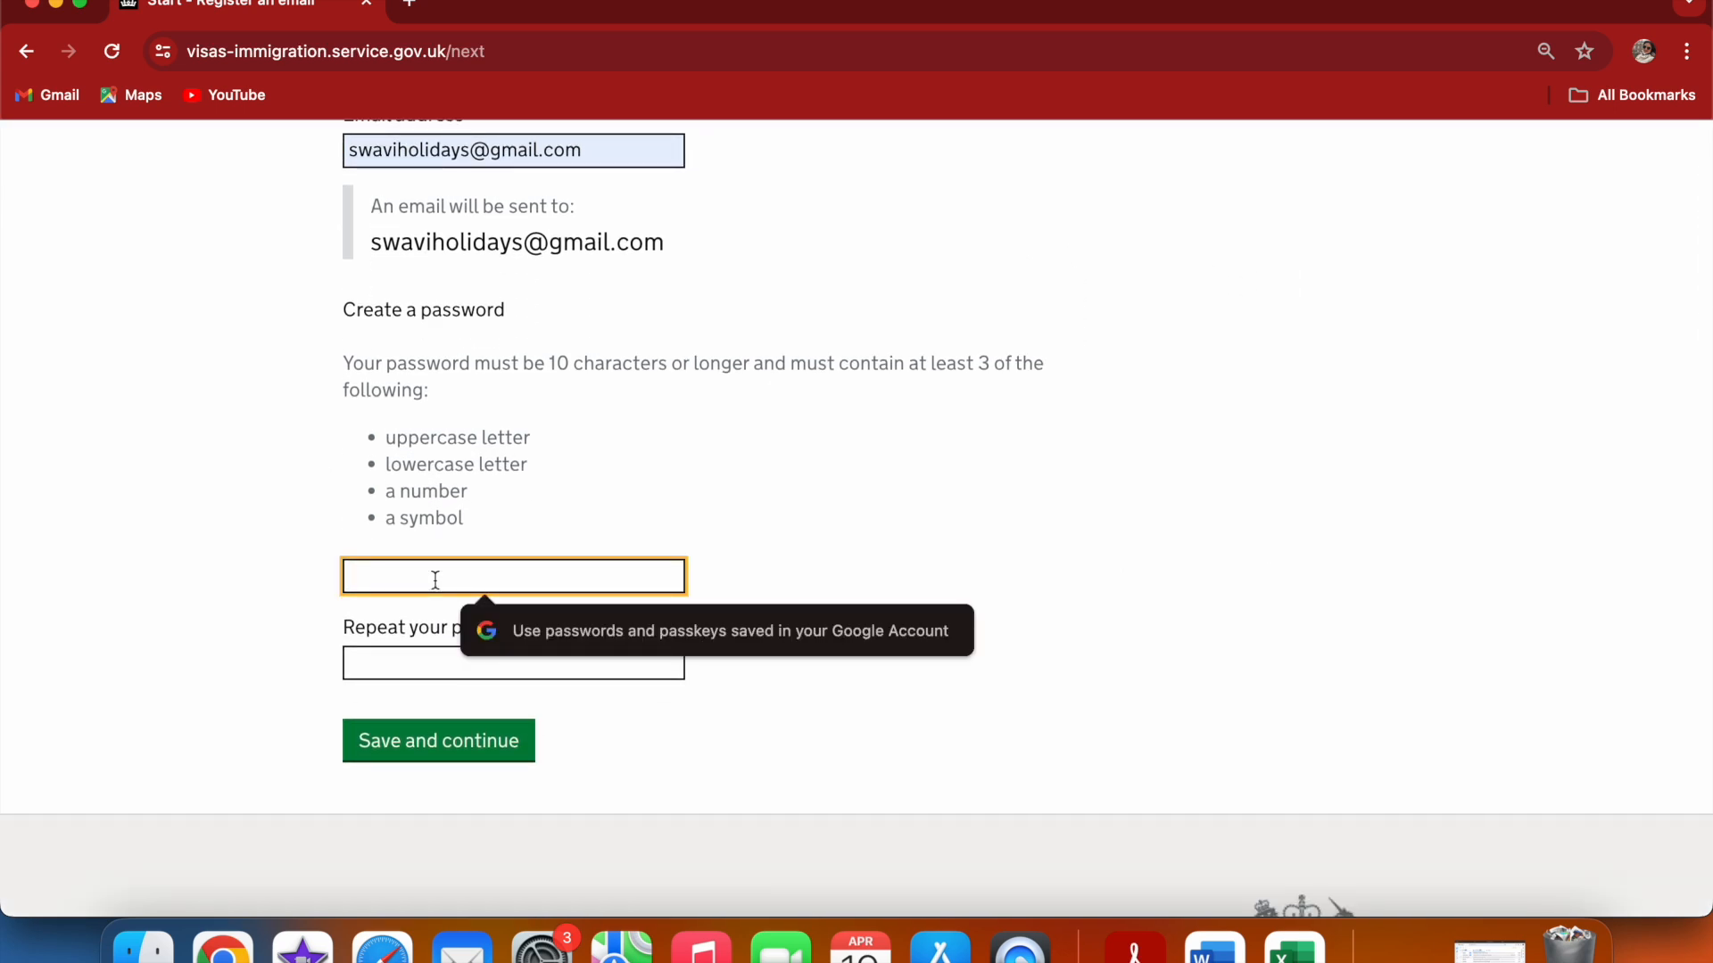
pyautogui.write('**')
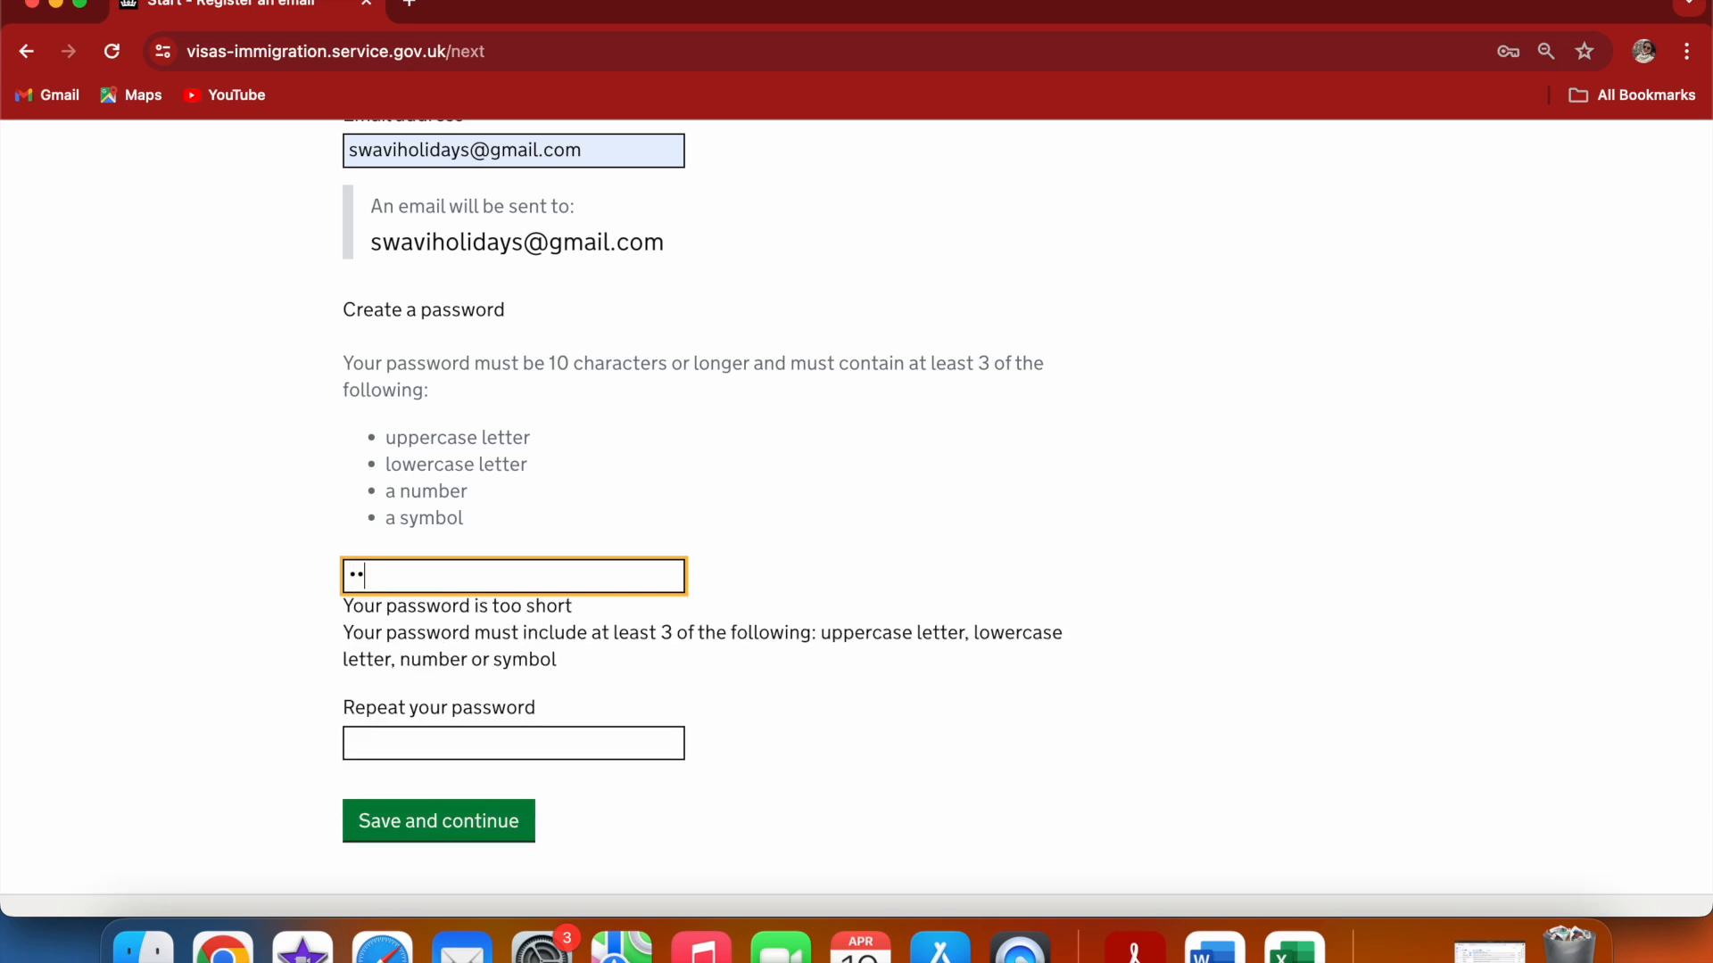
pyautogui.write('********')
pyautogui.click(410, 660)
pyautogui.write('*******')
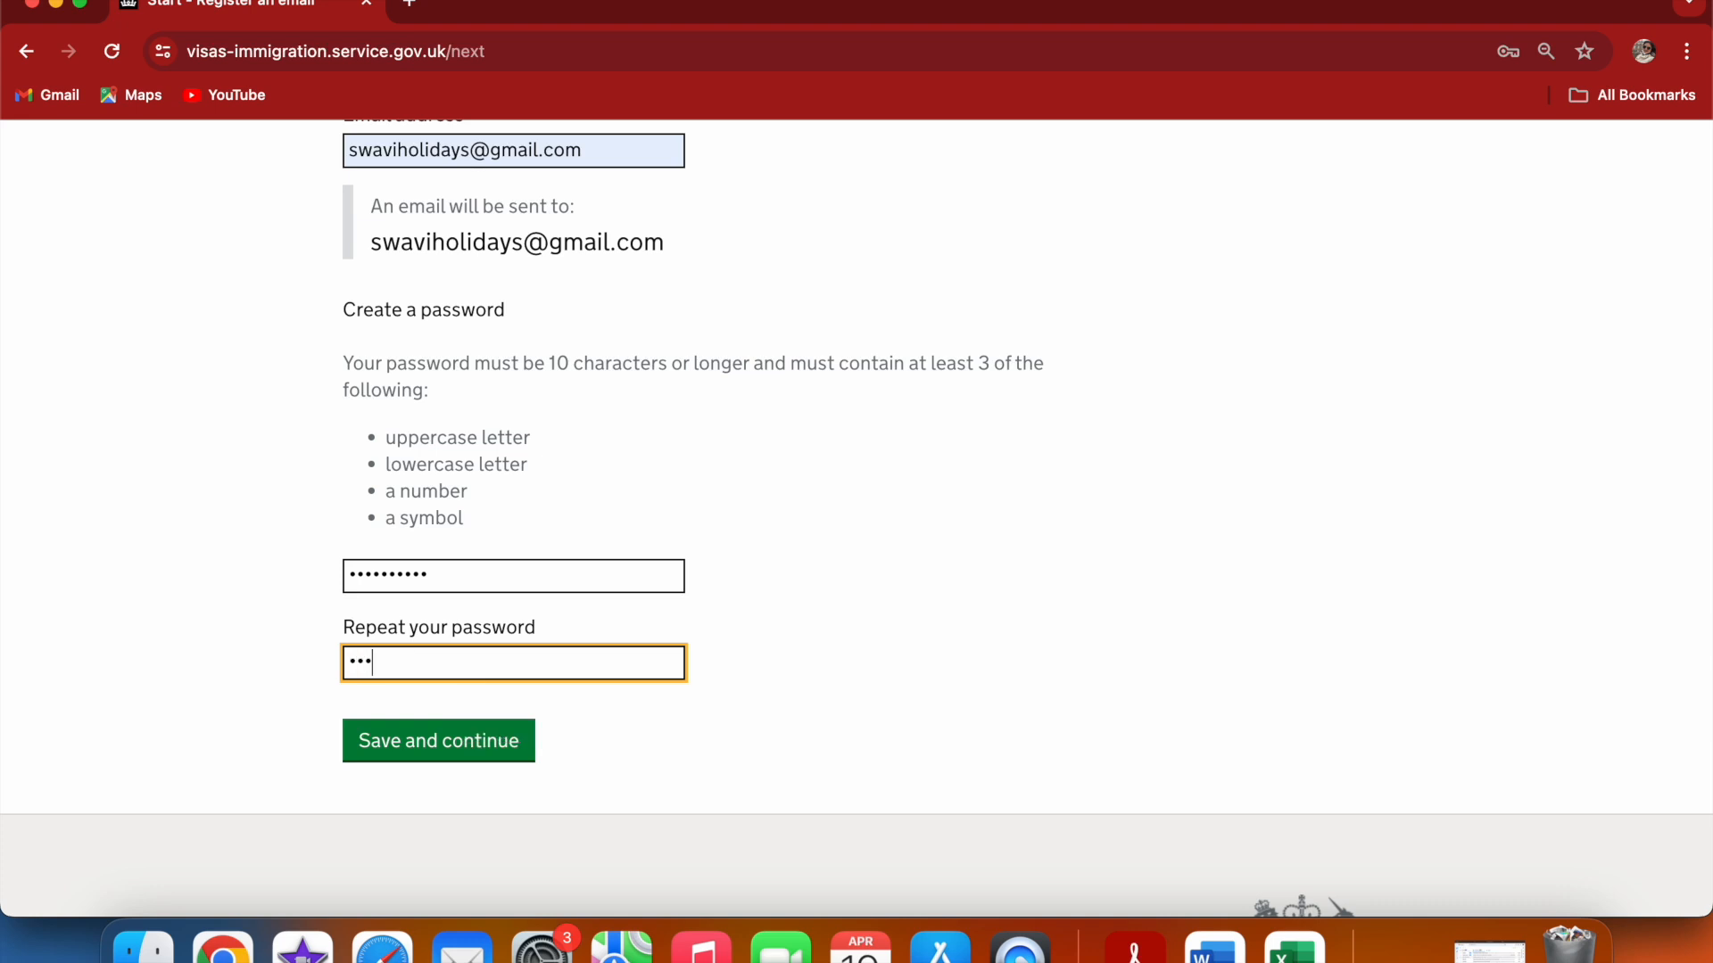
pyautogui.write('***')
pyautogui.click(448, 766)
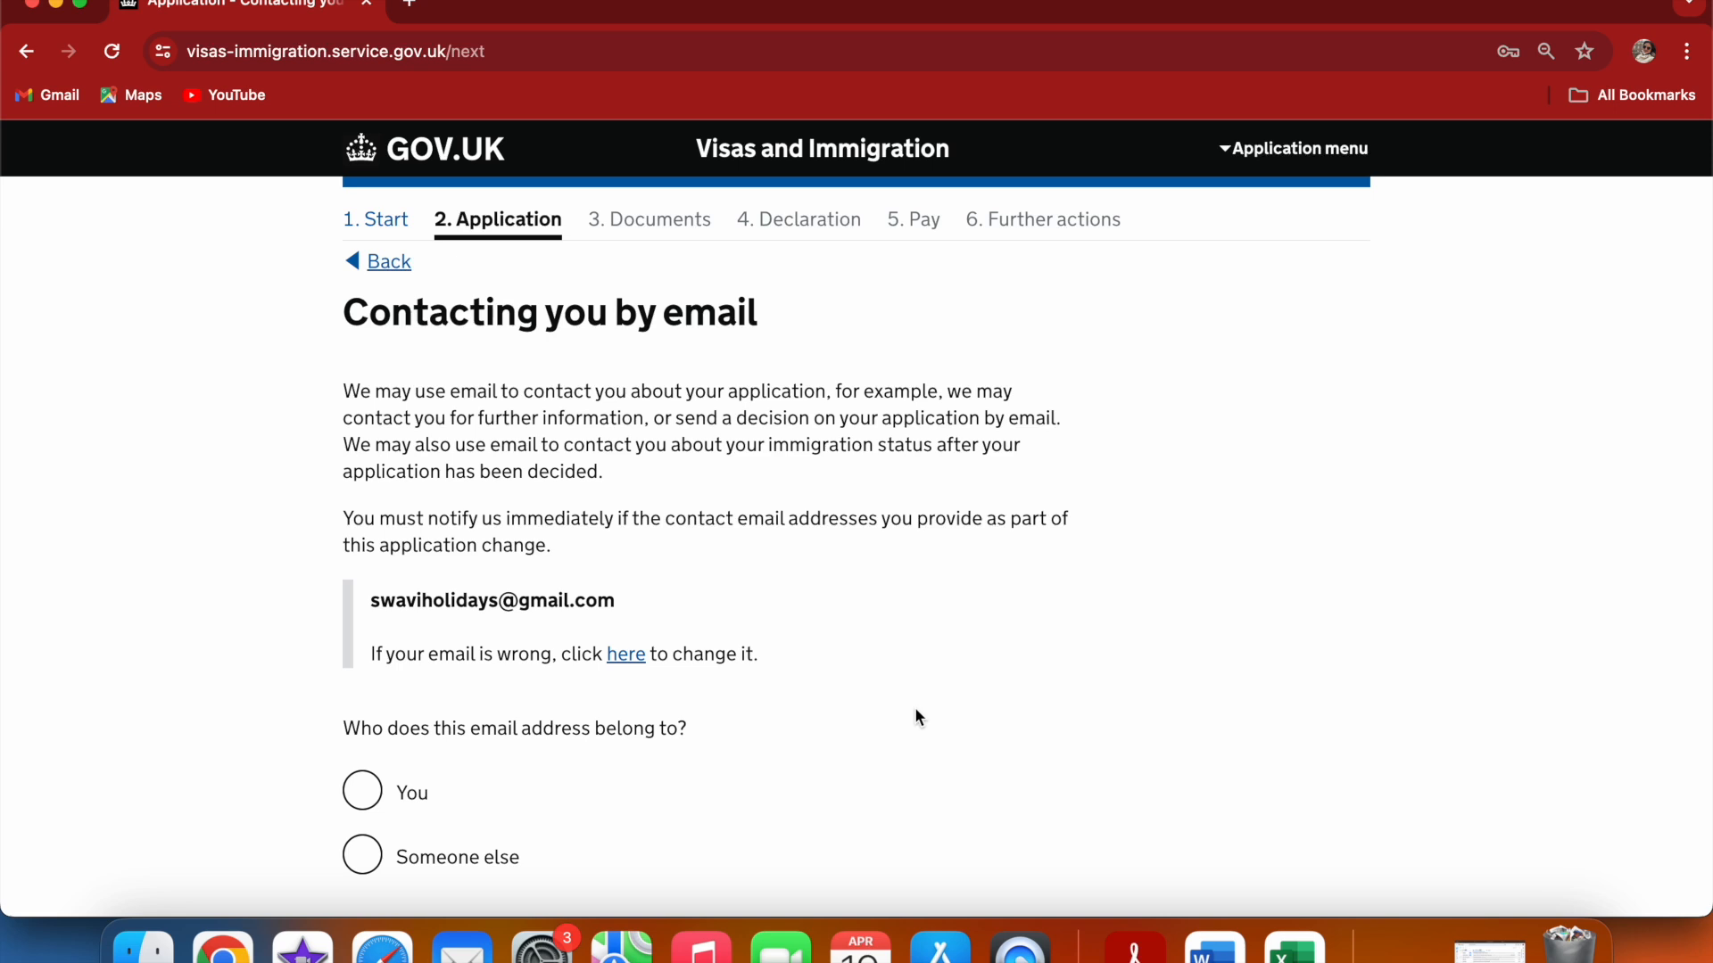
# Indicate that the contact email belongs to you and that you have no other email address
pyautogui.scroll(-2, 916, 711)
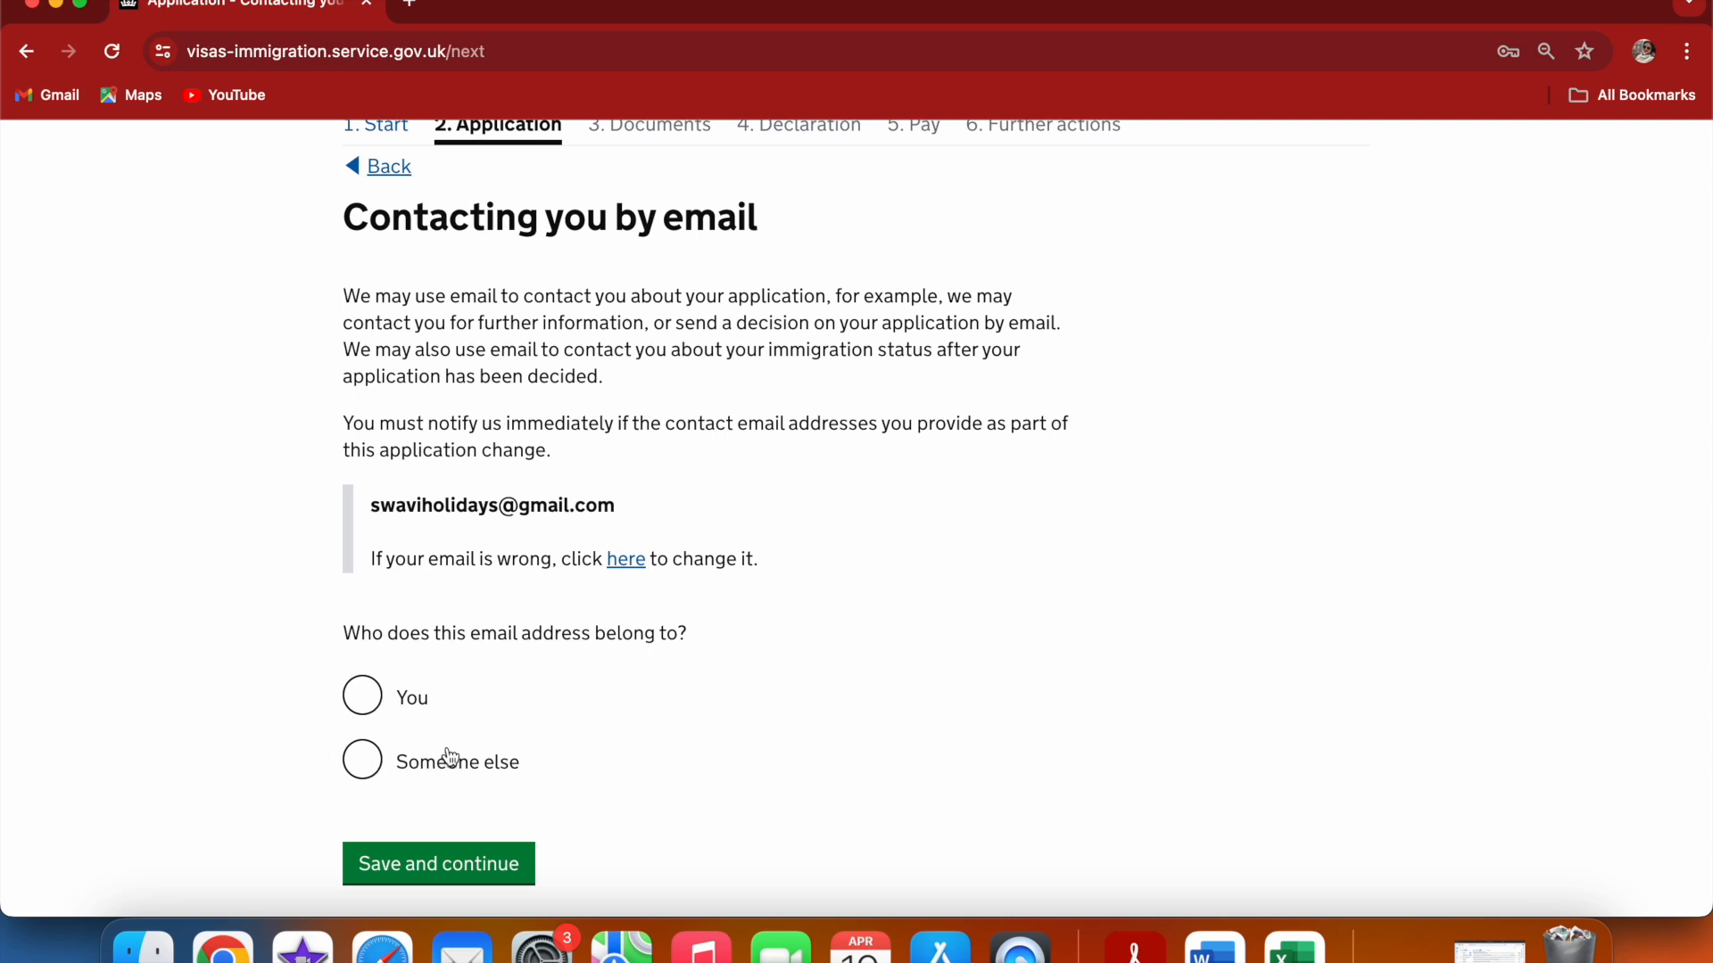
pyautogui.click(363, 709)
pyautogui.click(447, 867)
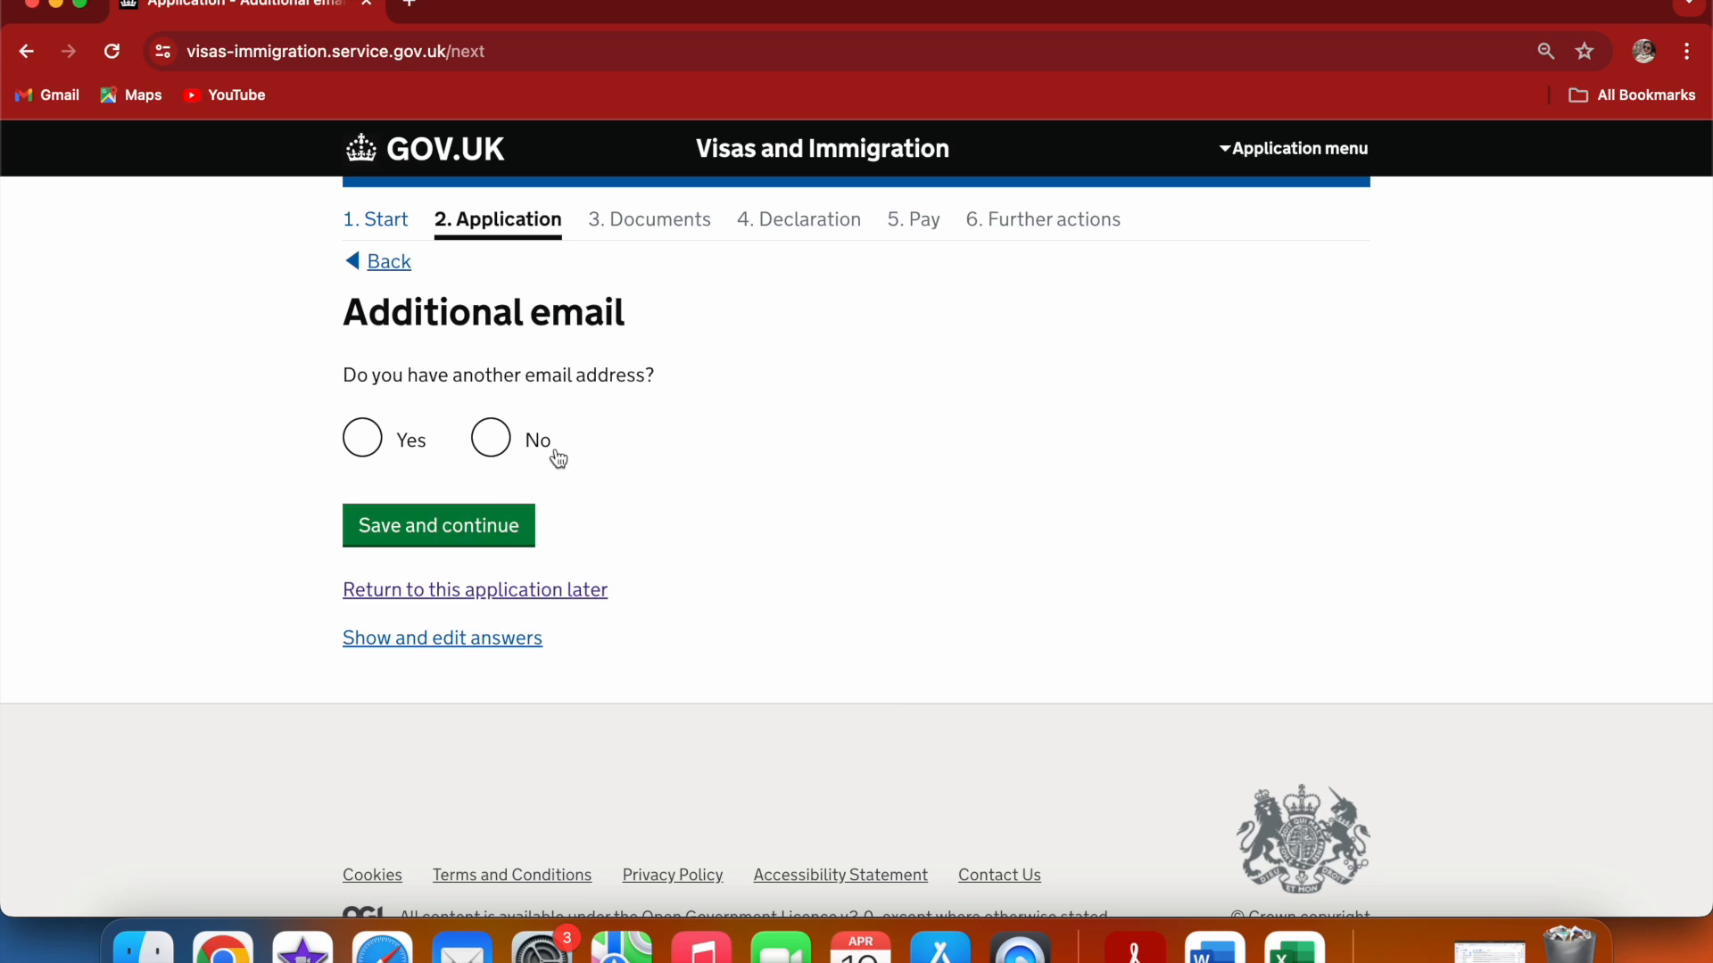
pyautogui.click(520, 452)
pyautogui.click(529, 533)
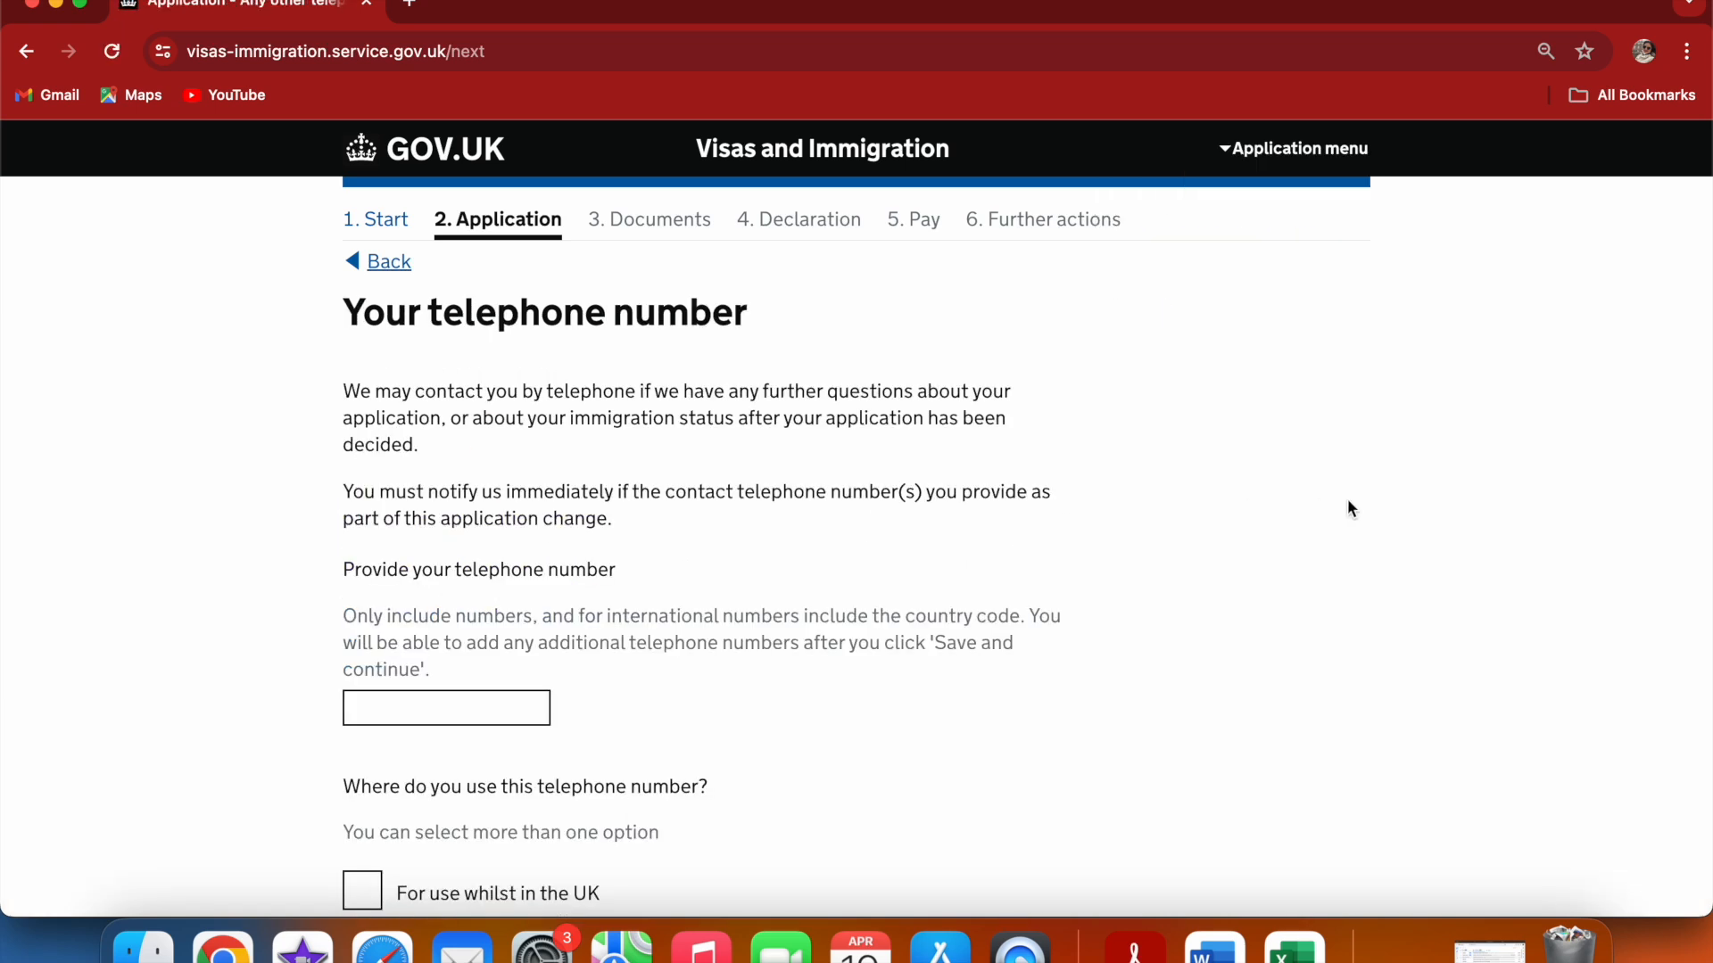
# Enter your telephone number, mark it for use in and out of the UK as a mobile number, and save
pyautogui.scroll(-3, 1348, 500)
pyautogui.scroll(-1, 1348, 500)
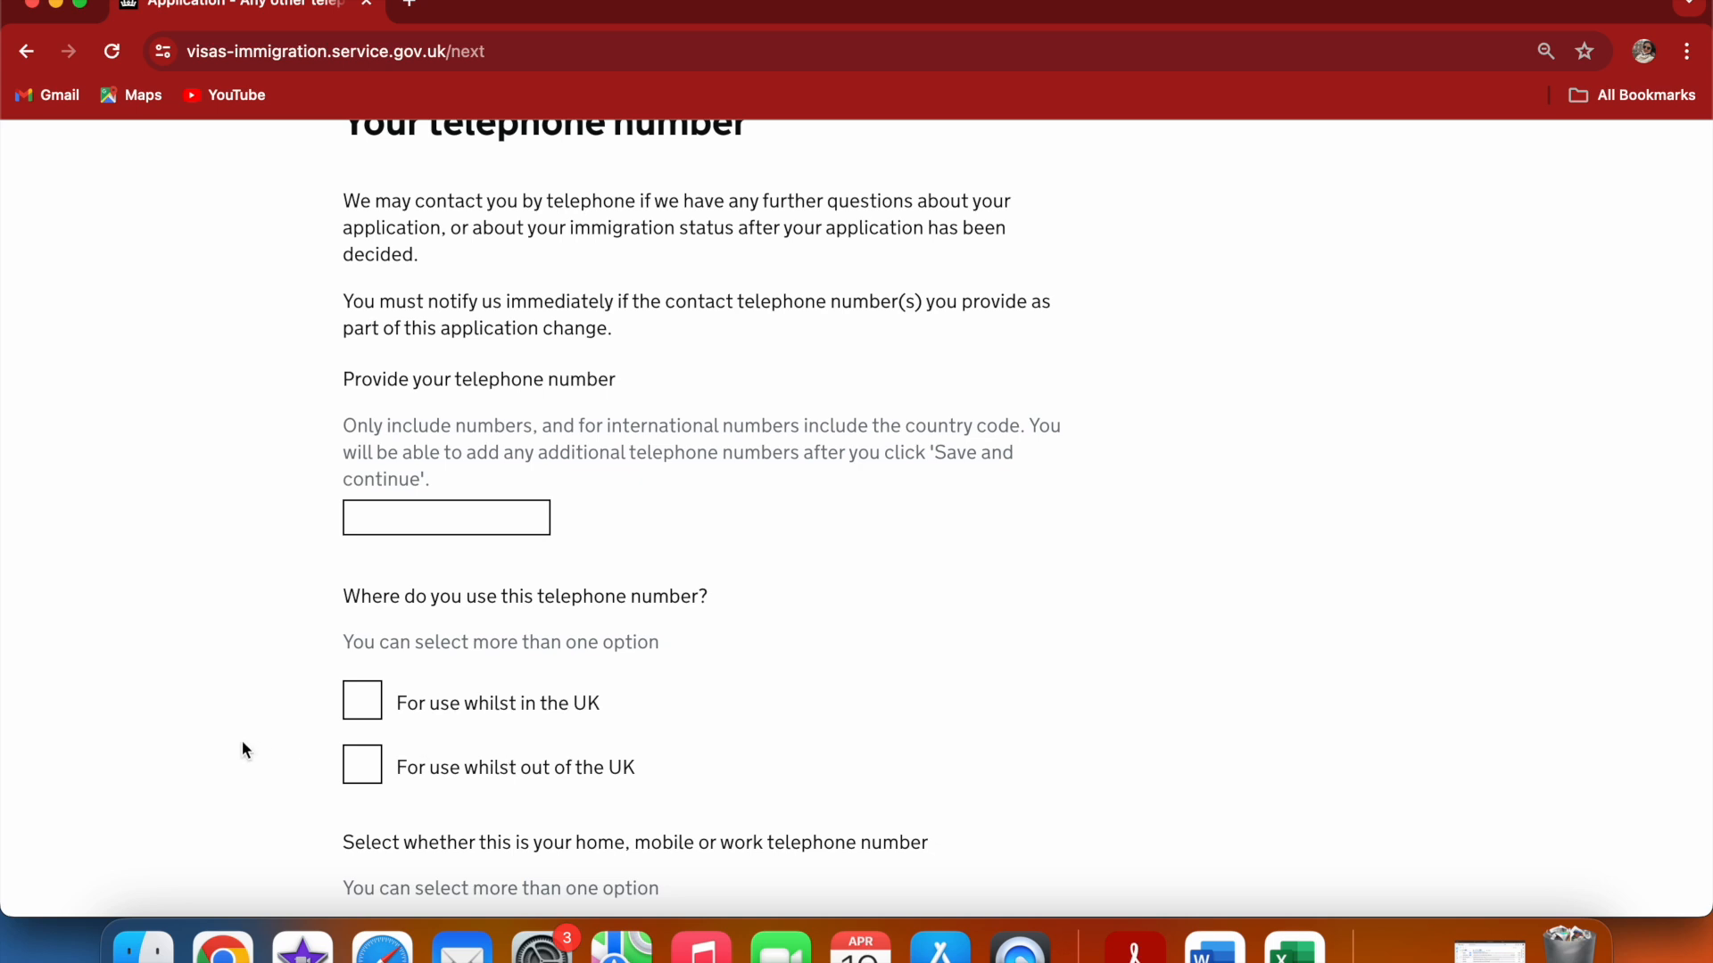
pyautogui.click(403, 521)
pyautogui.write('123456')
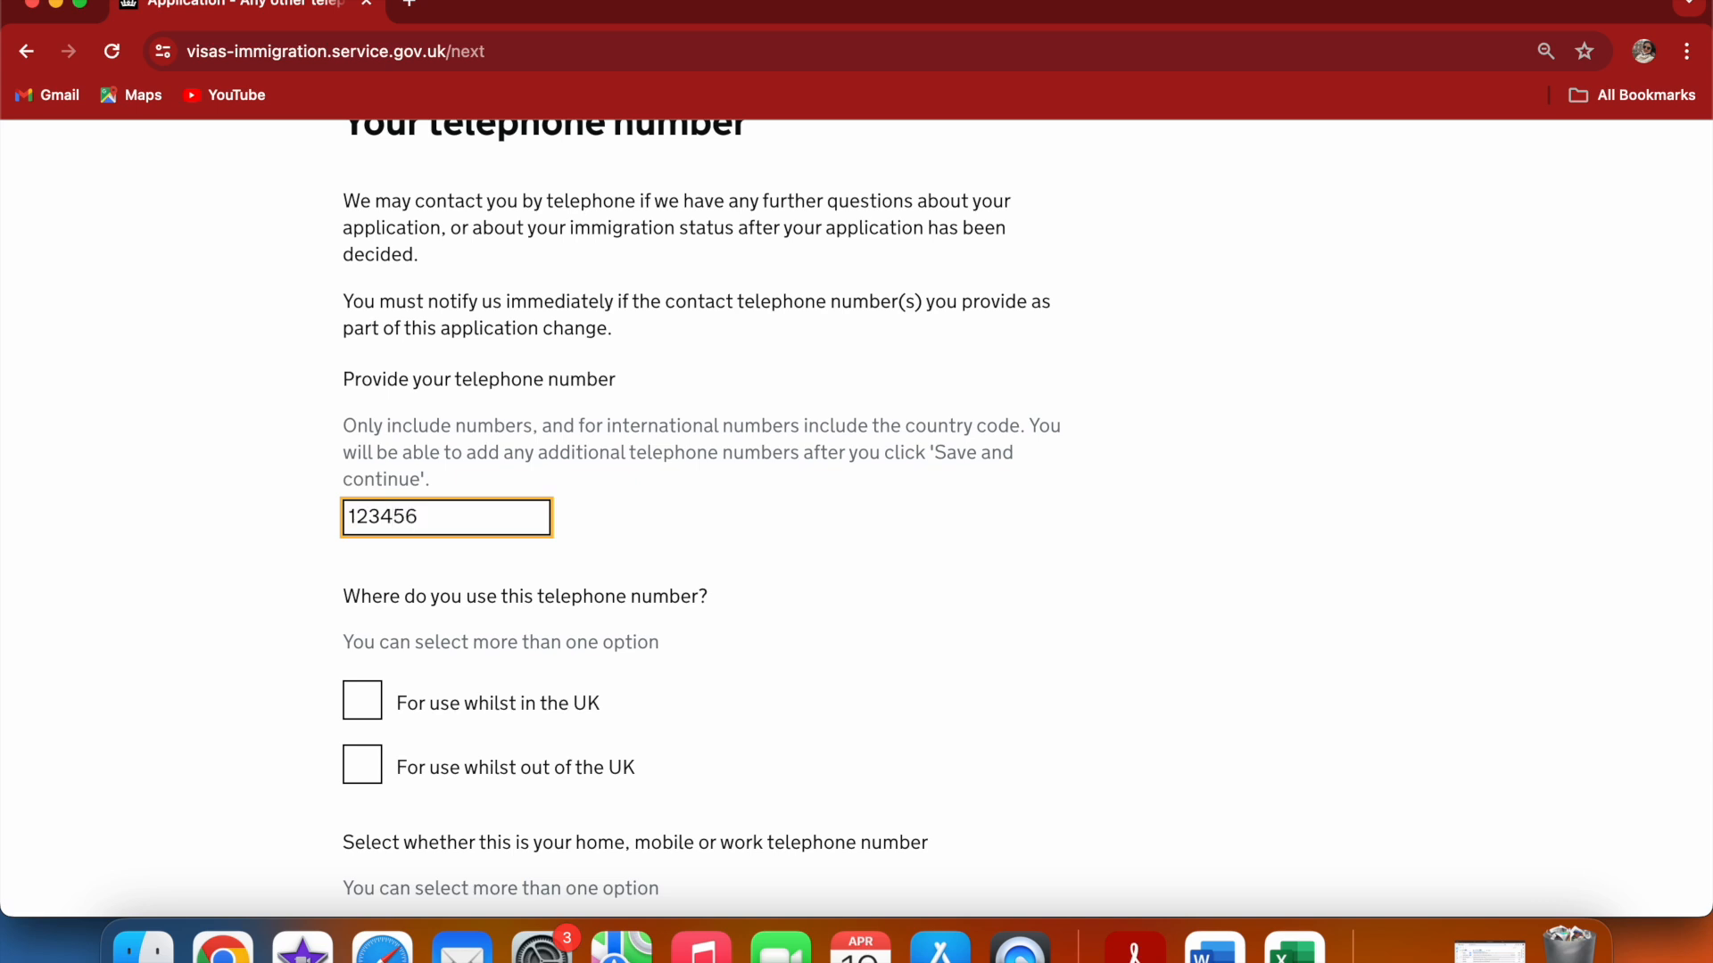
pyautogui.click(373, 717)
pyautogui.click(371, 778)
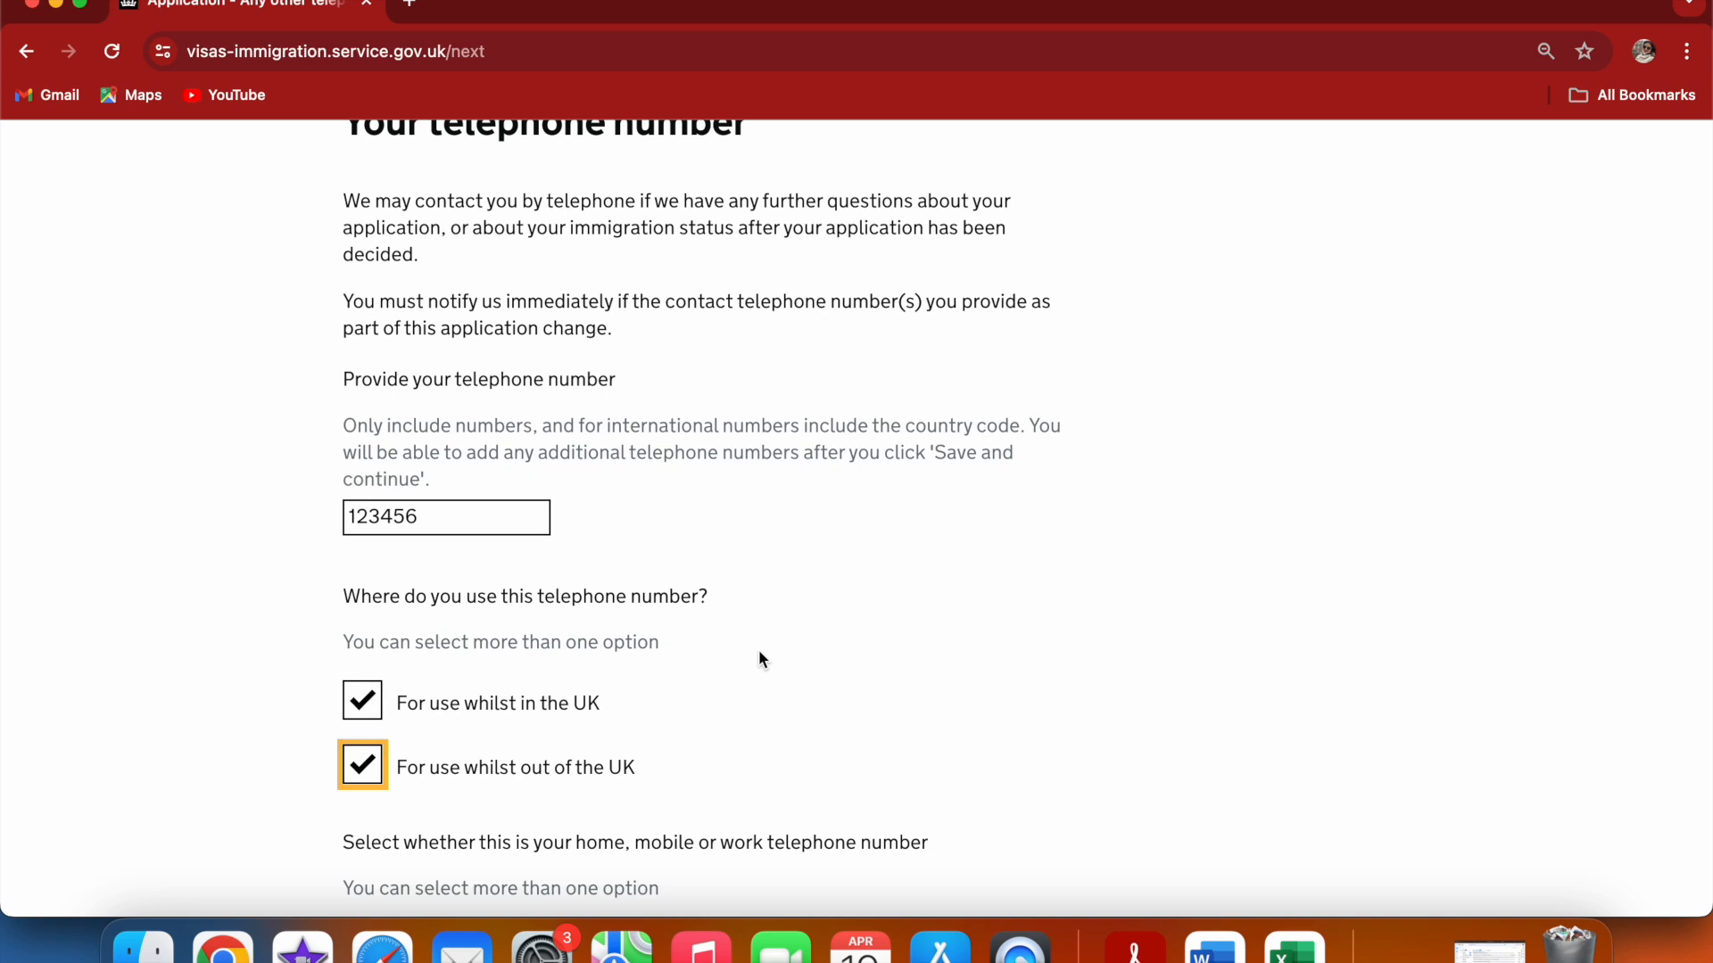
pyautogui.scroll(-5, 763, 660)
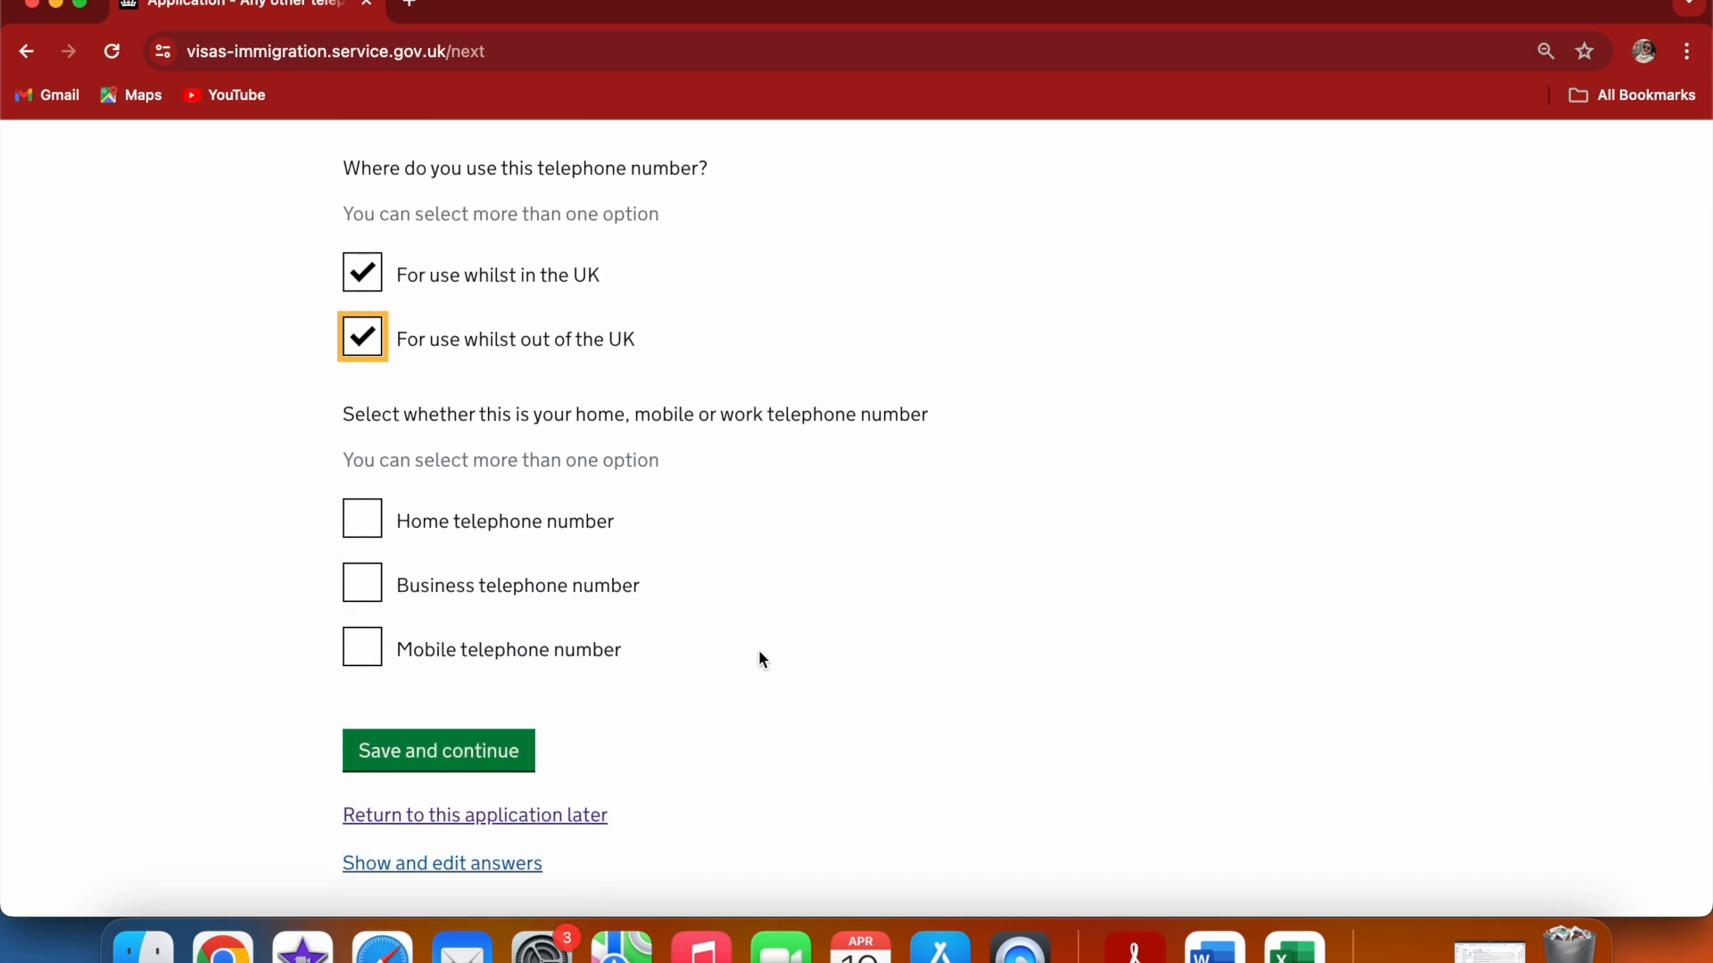
pyautogui.click(373, 658)
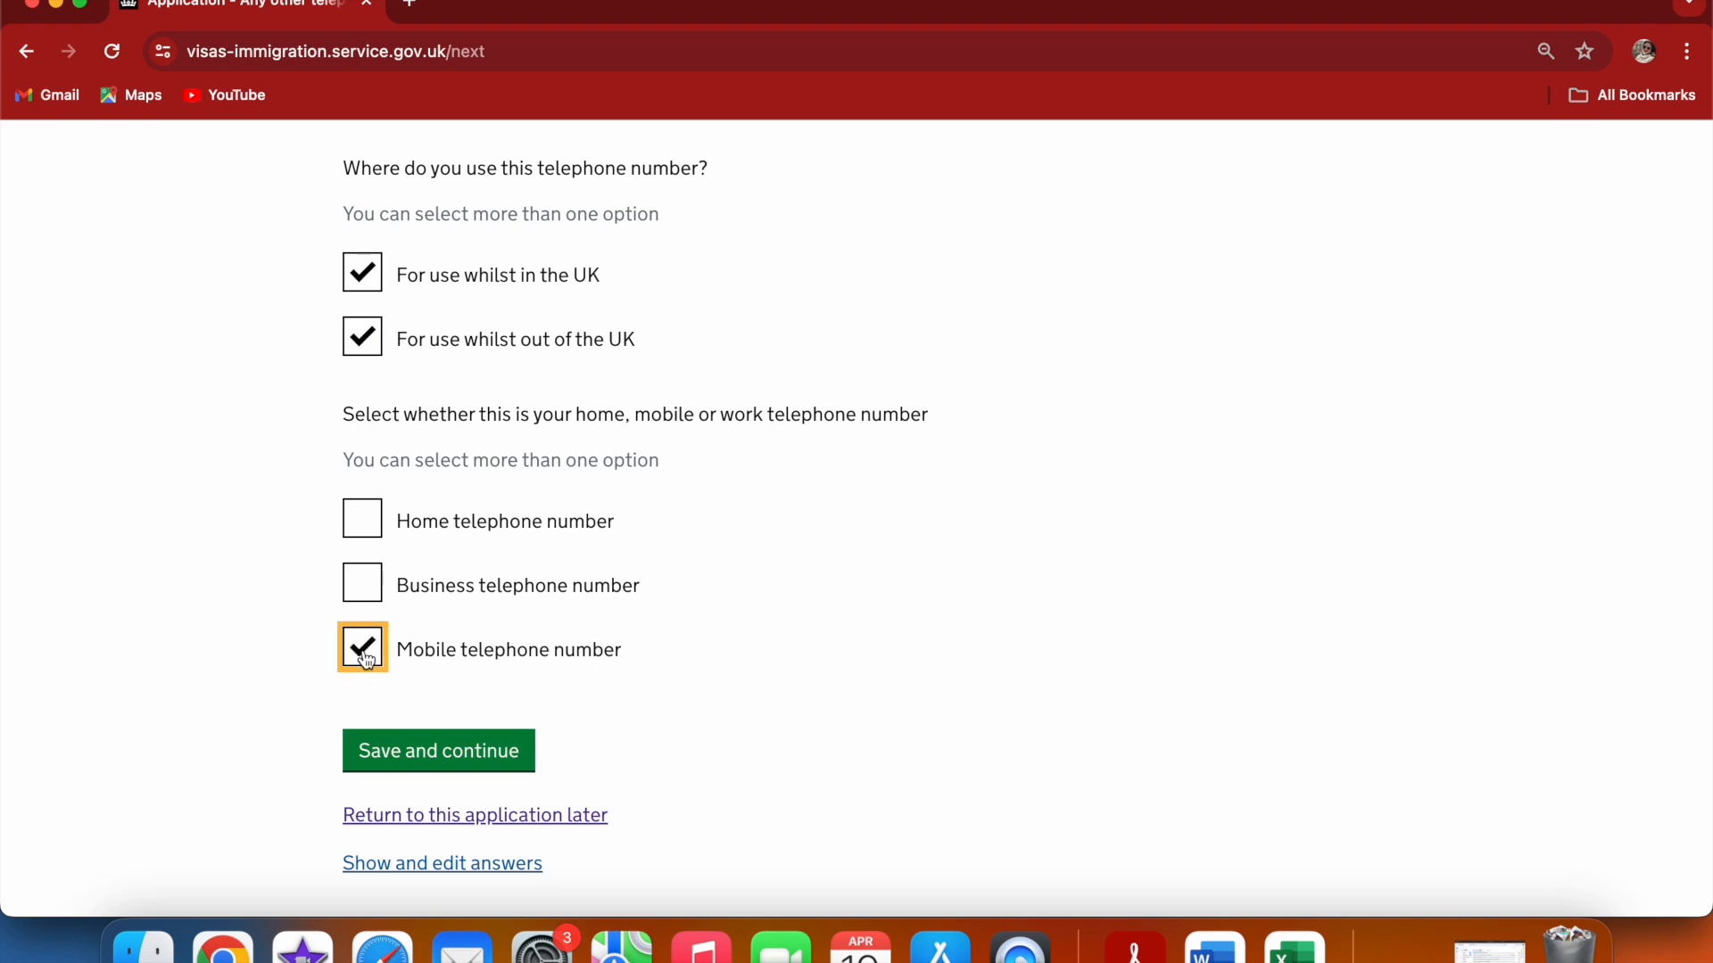
pyautogui.click(505, 745)
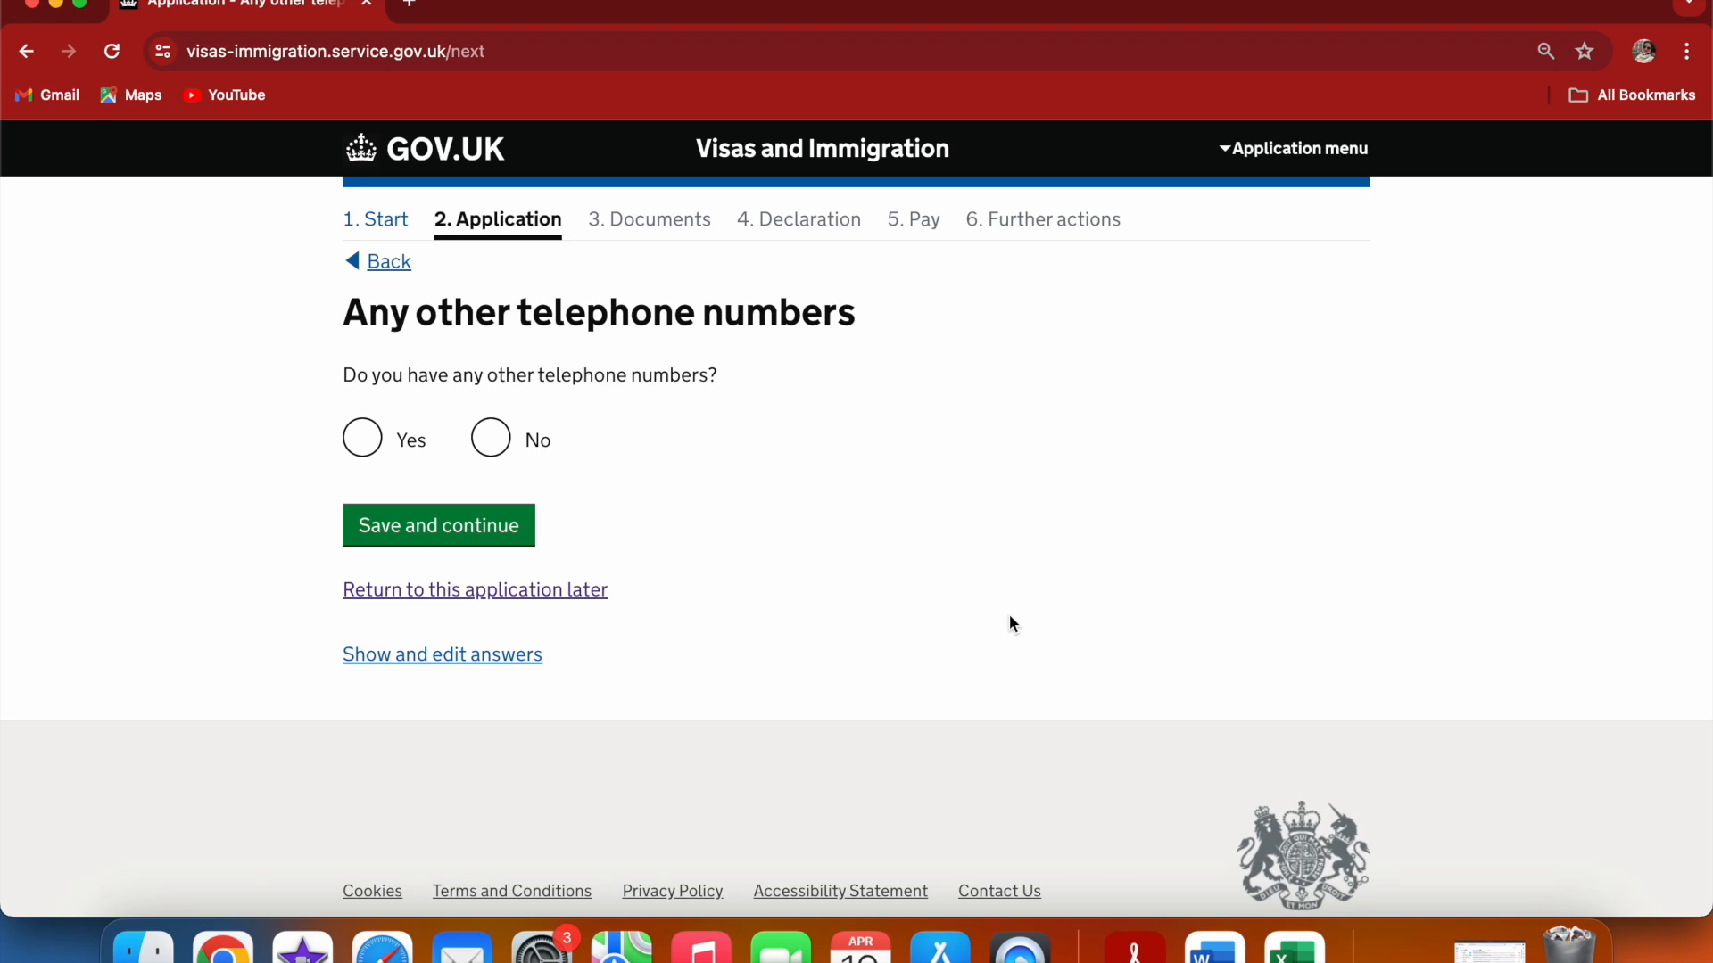
# Answer No to other telephone numbers and choose contact by telephone call and text message (SMS)
pyautogui.click(490, 438)
pyautogui.click(451, 529)
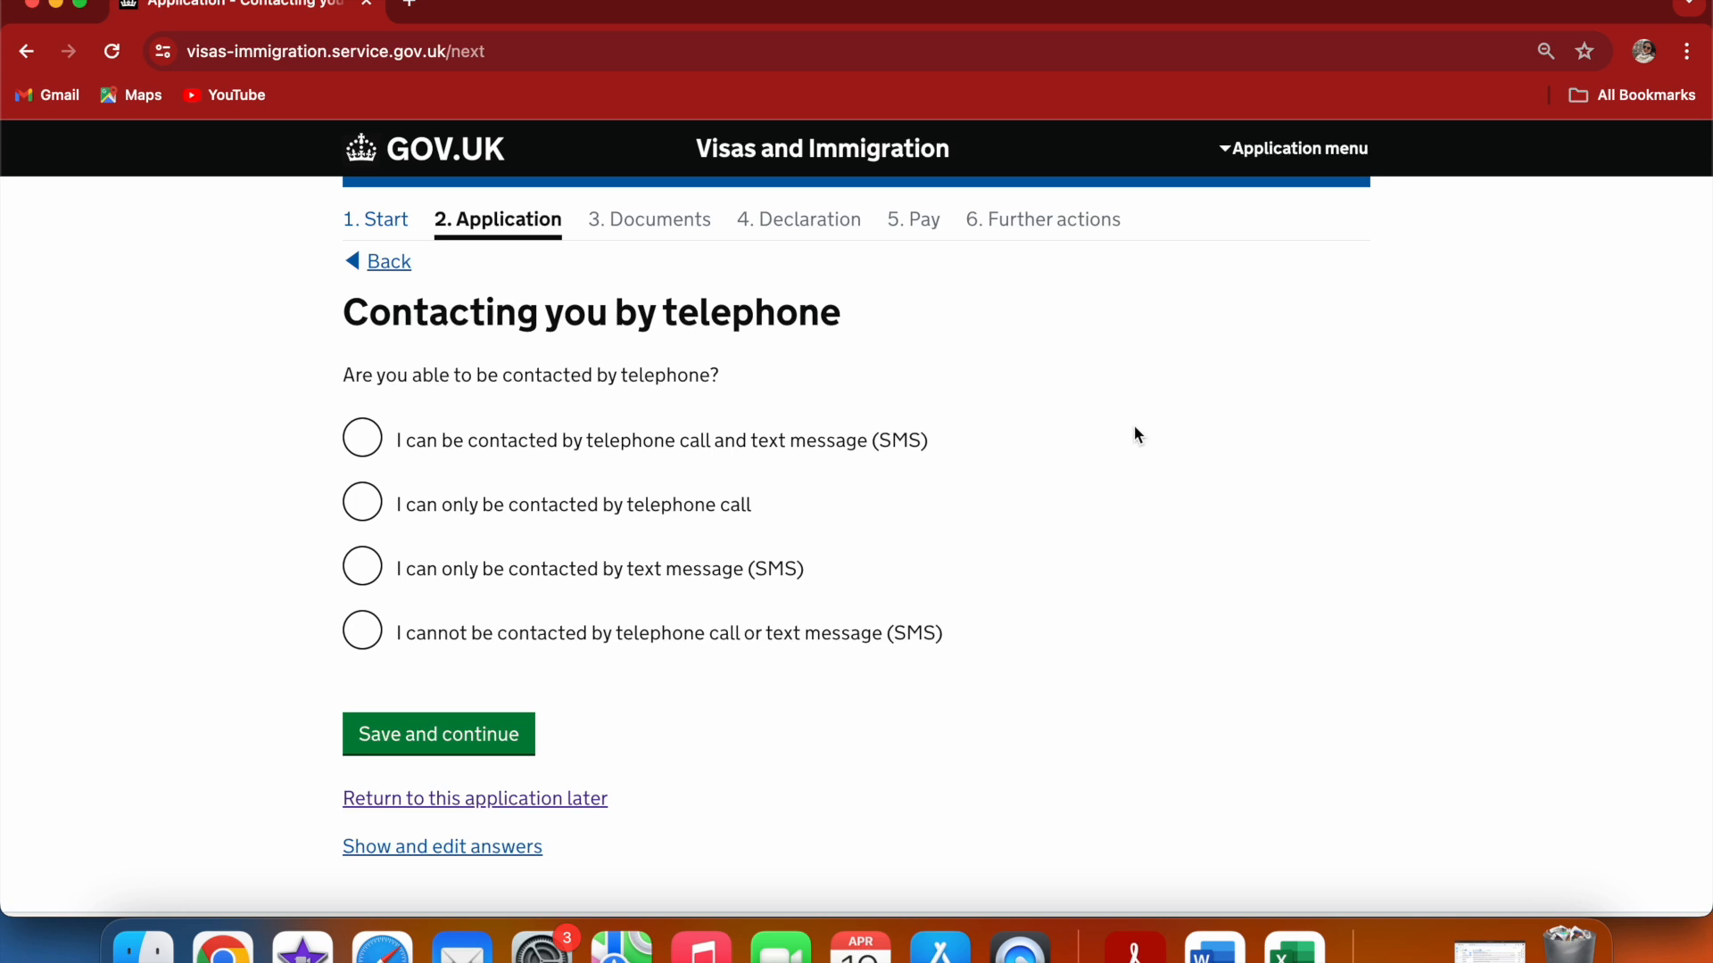
pyautogui.click(367, 439)
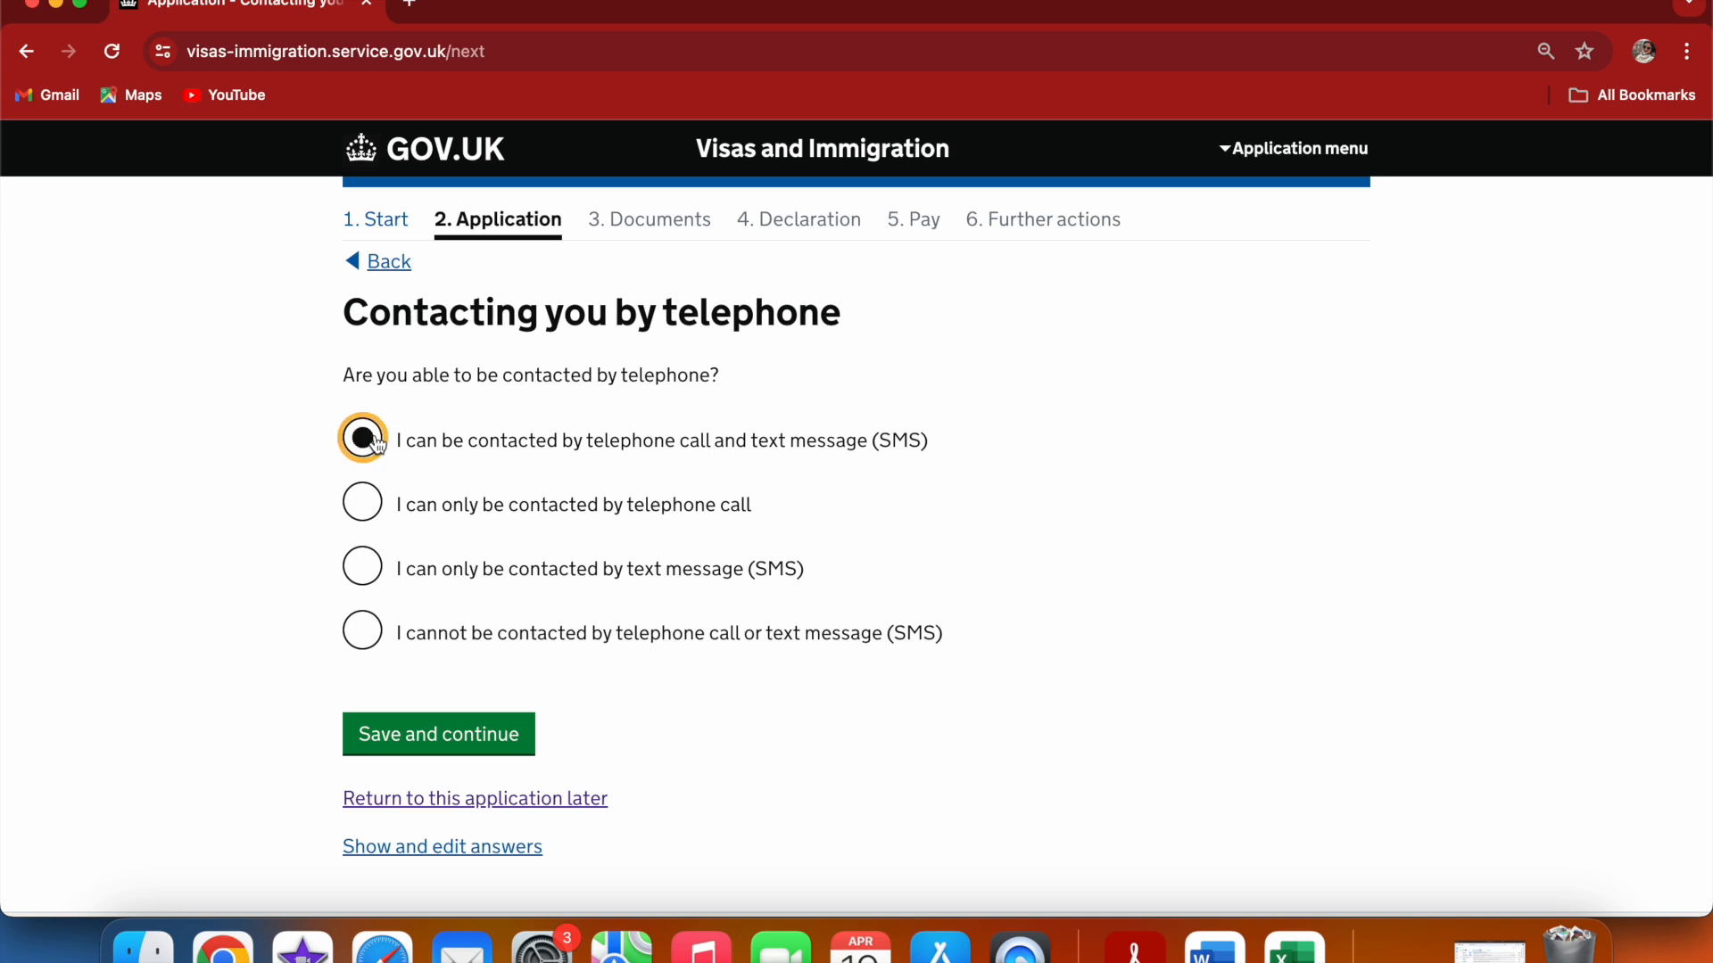
pyautogui.click(496, 731)
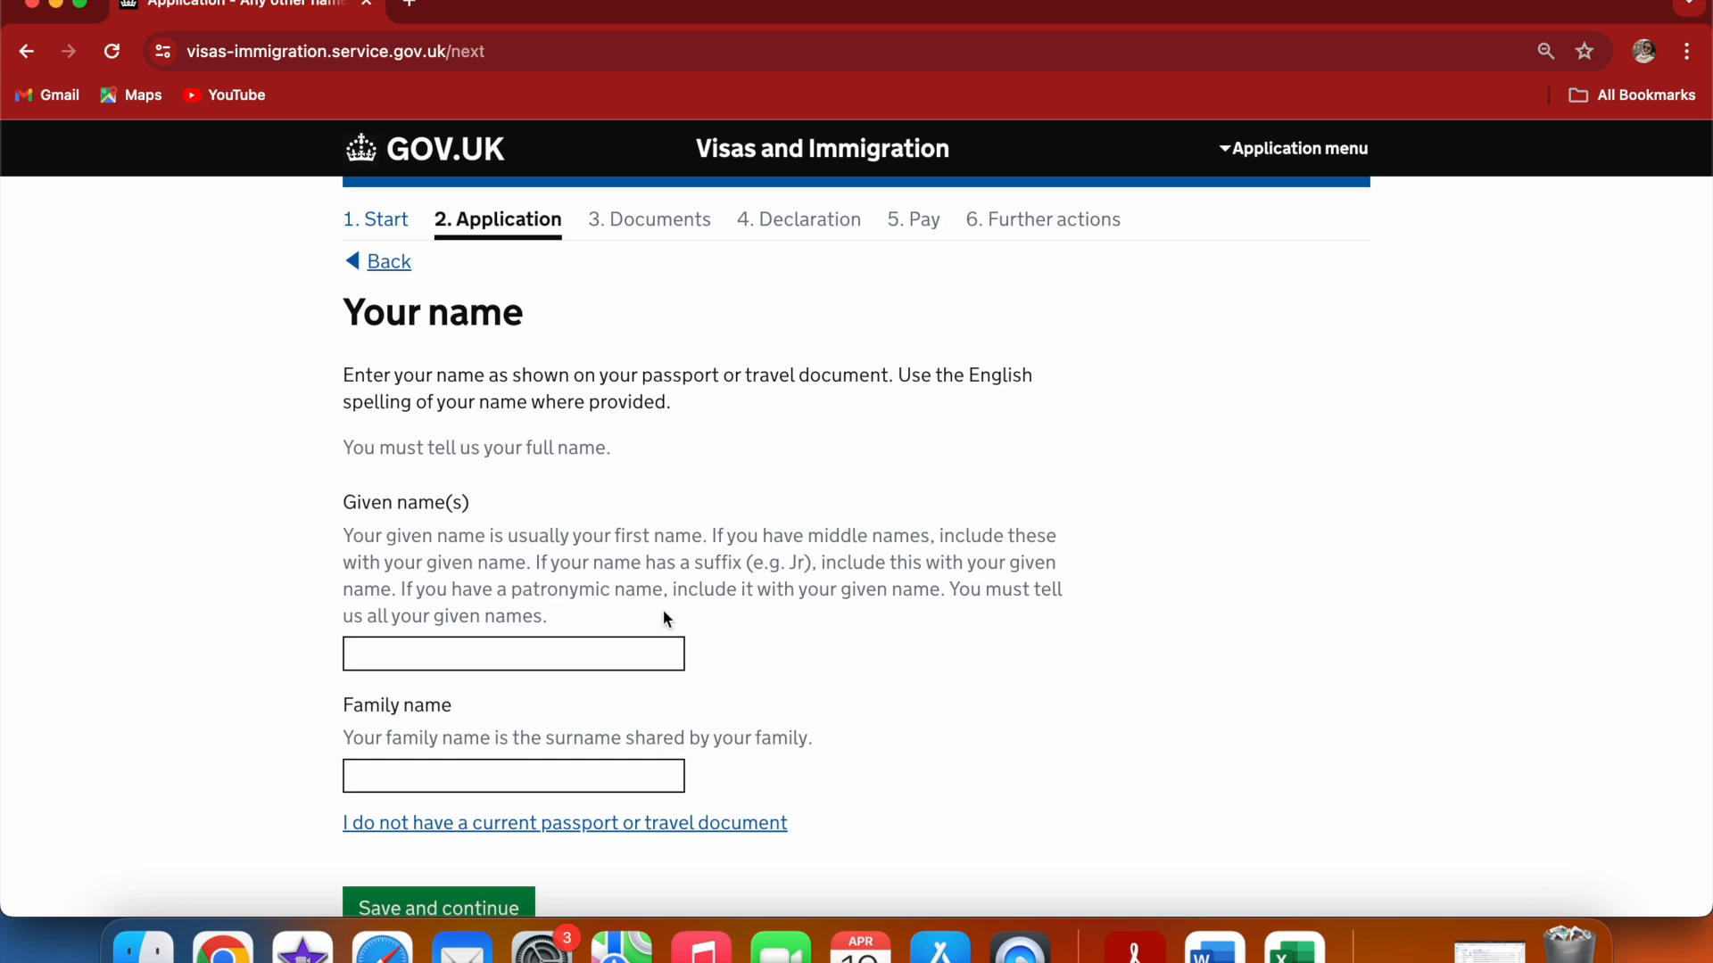
# Enter the applicant's given name and family name as on the passport and continue
pyautogui.click(511, 650)
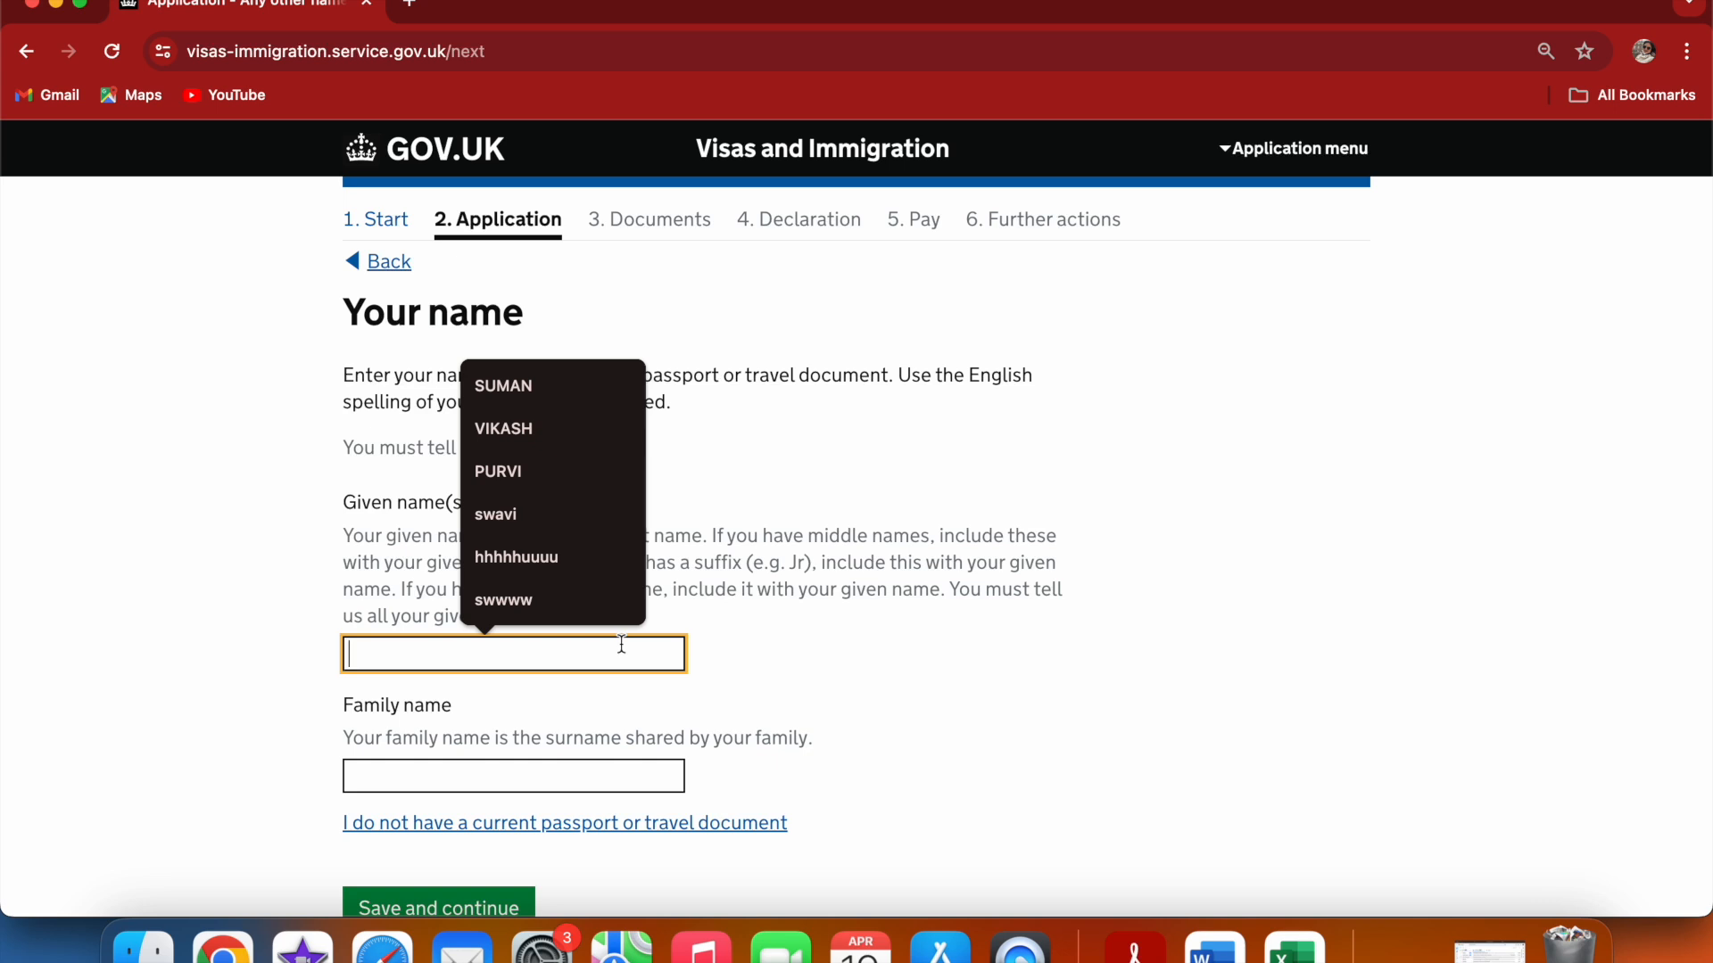
pyautogui.write('S')
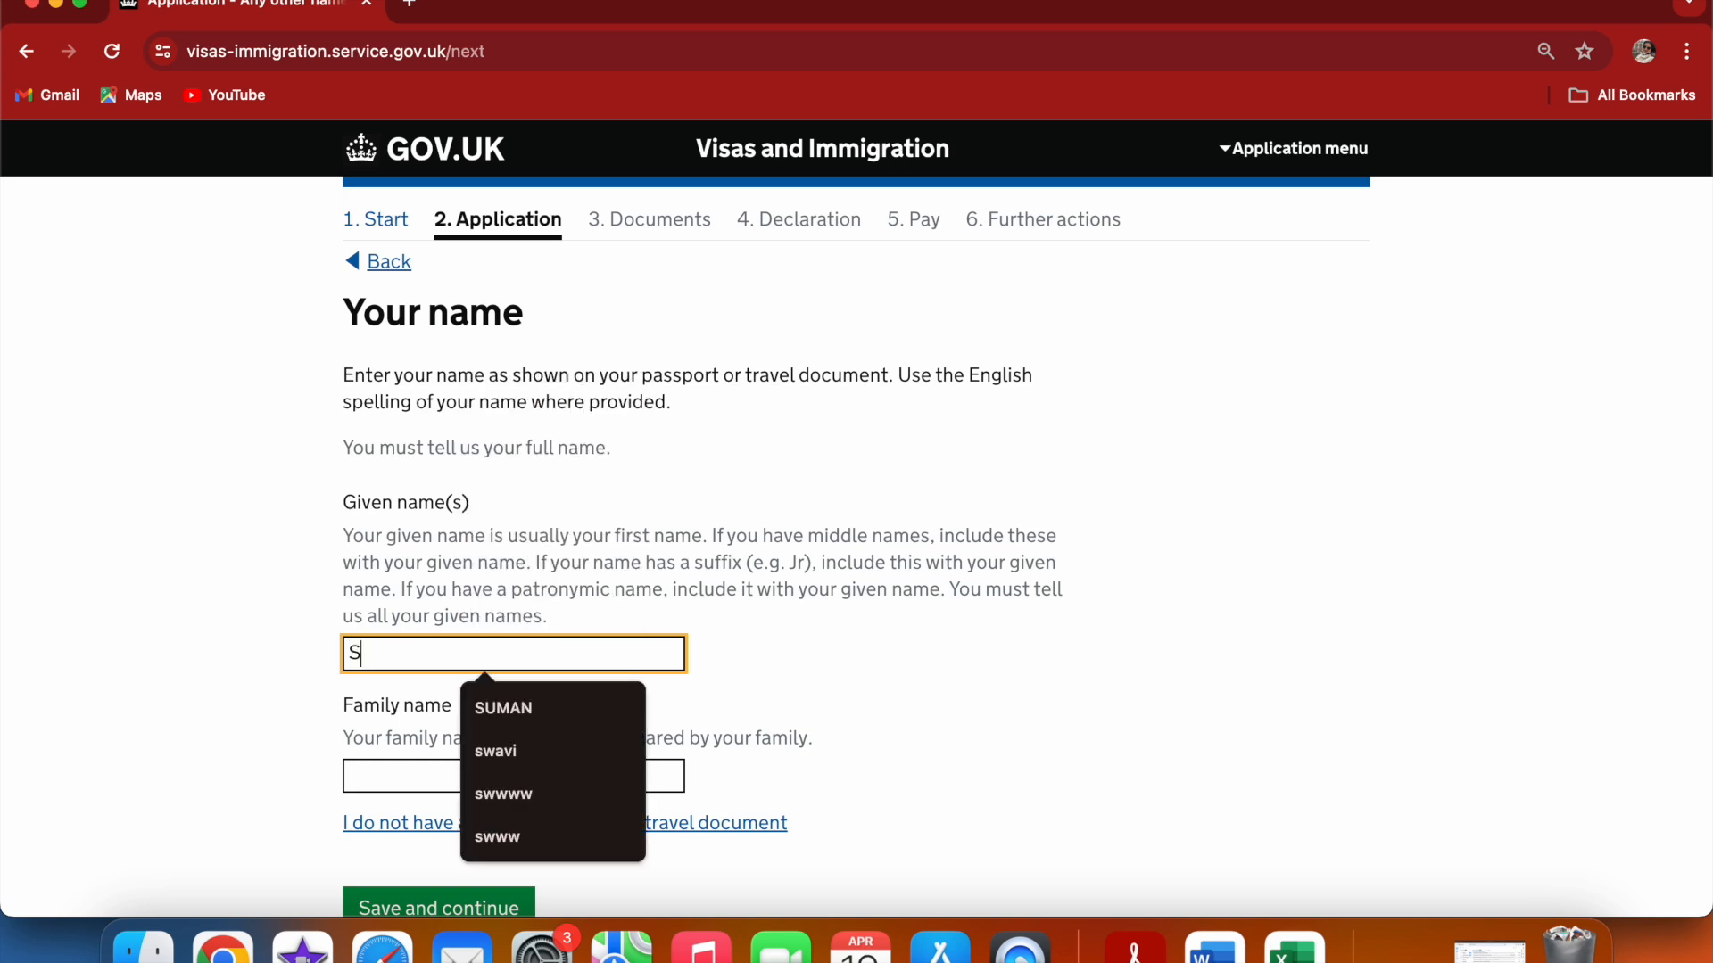
pyautogui.write('wavi')
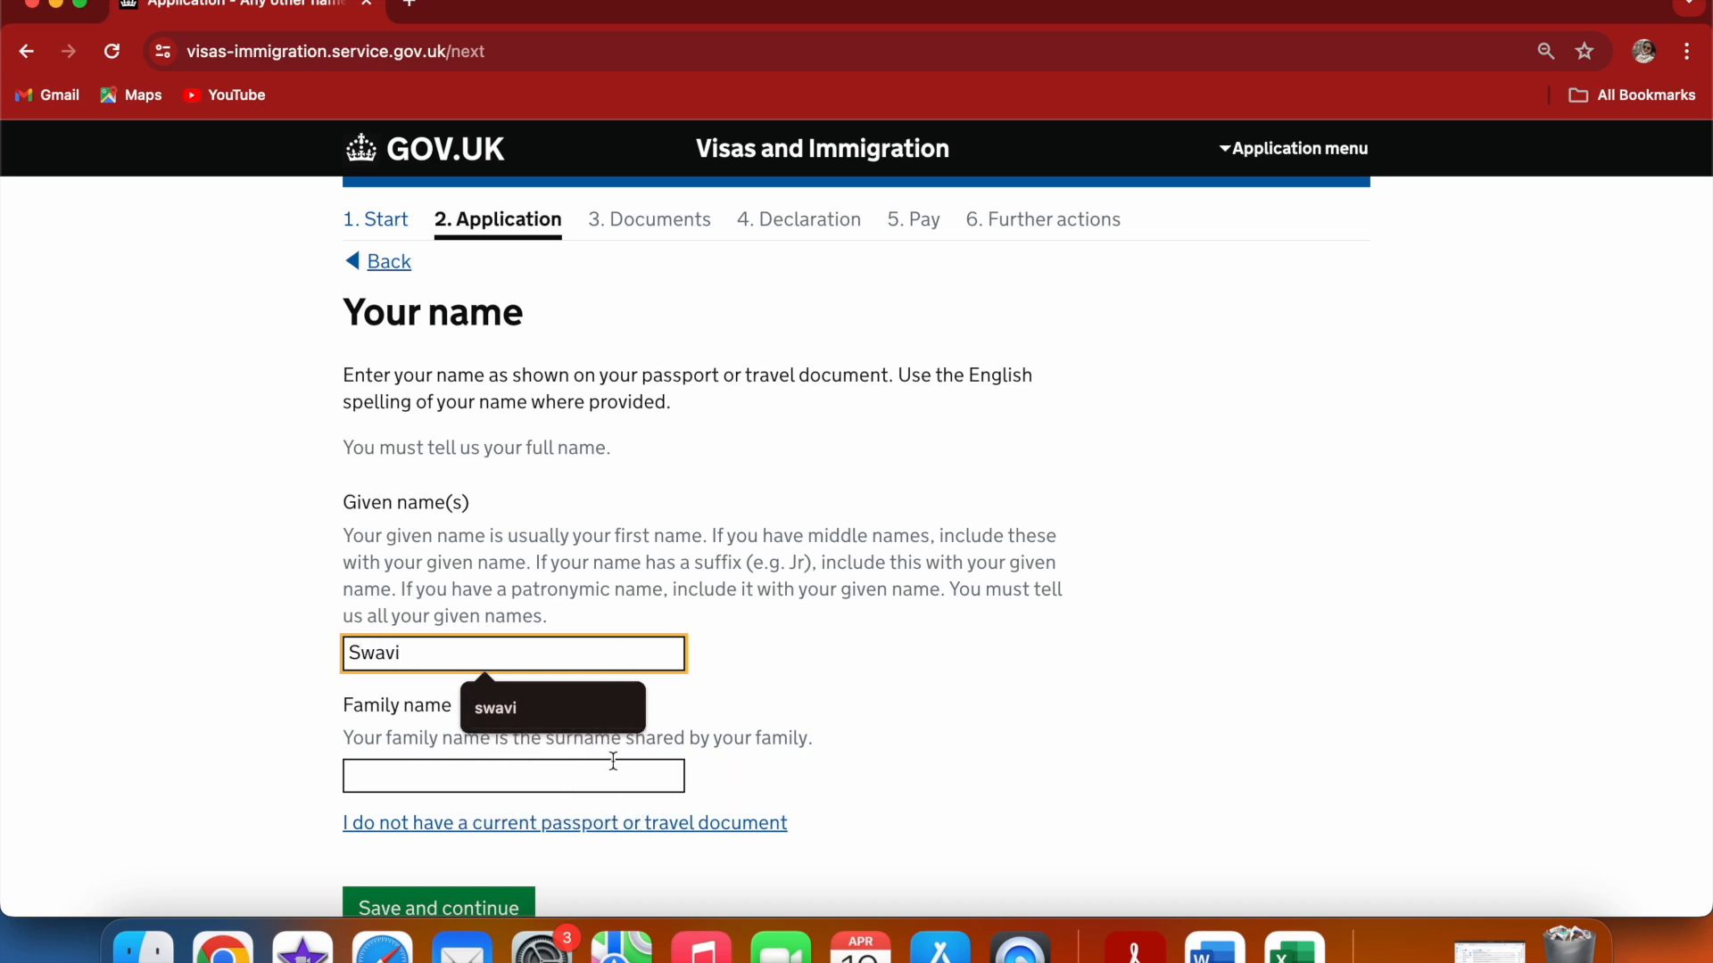
pyautogui.click(536, 779)
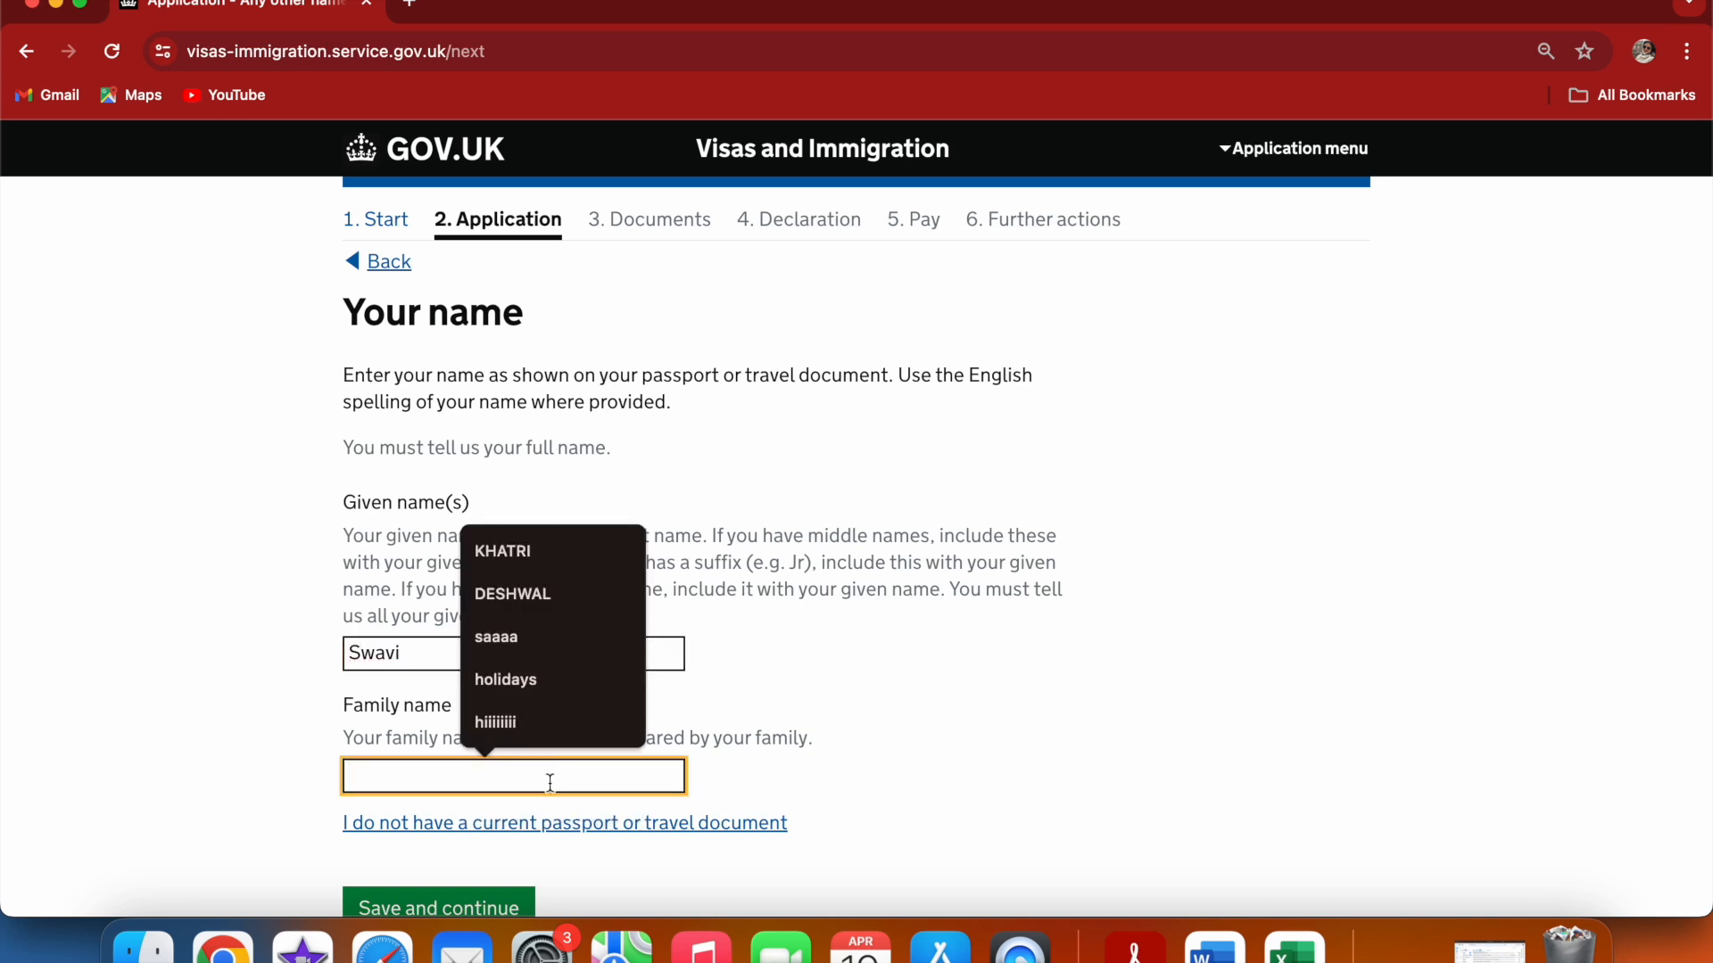
pyautogui.click(545, 685)
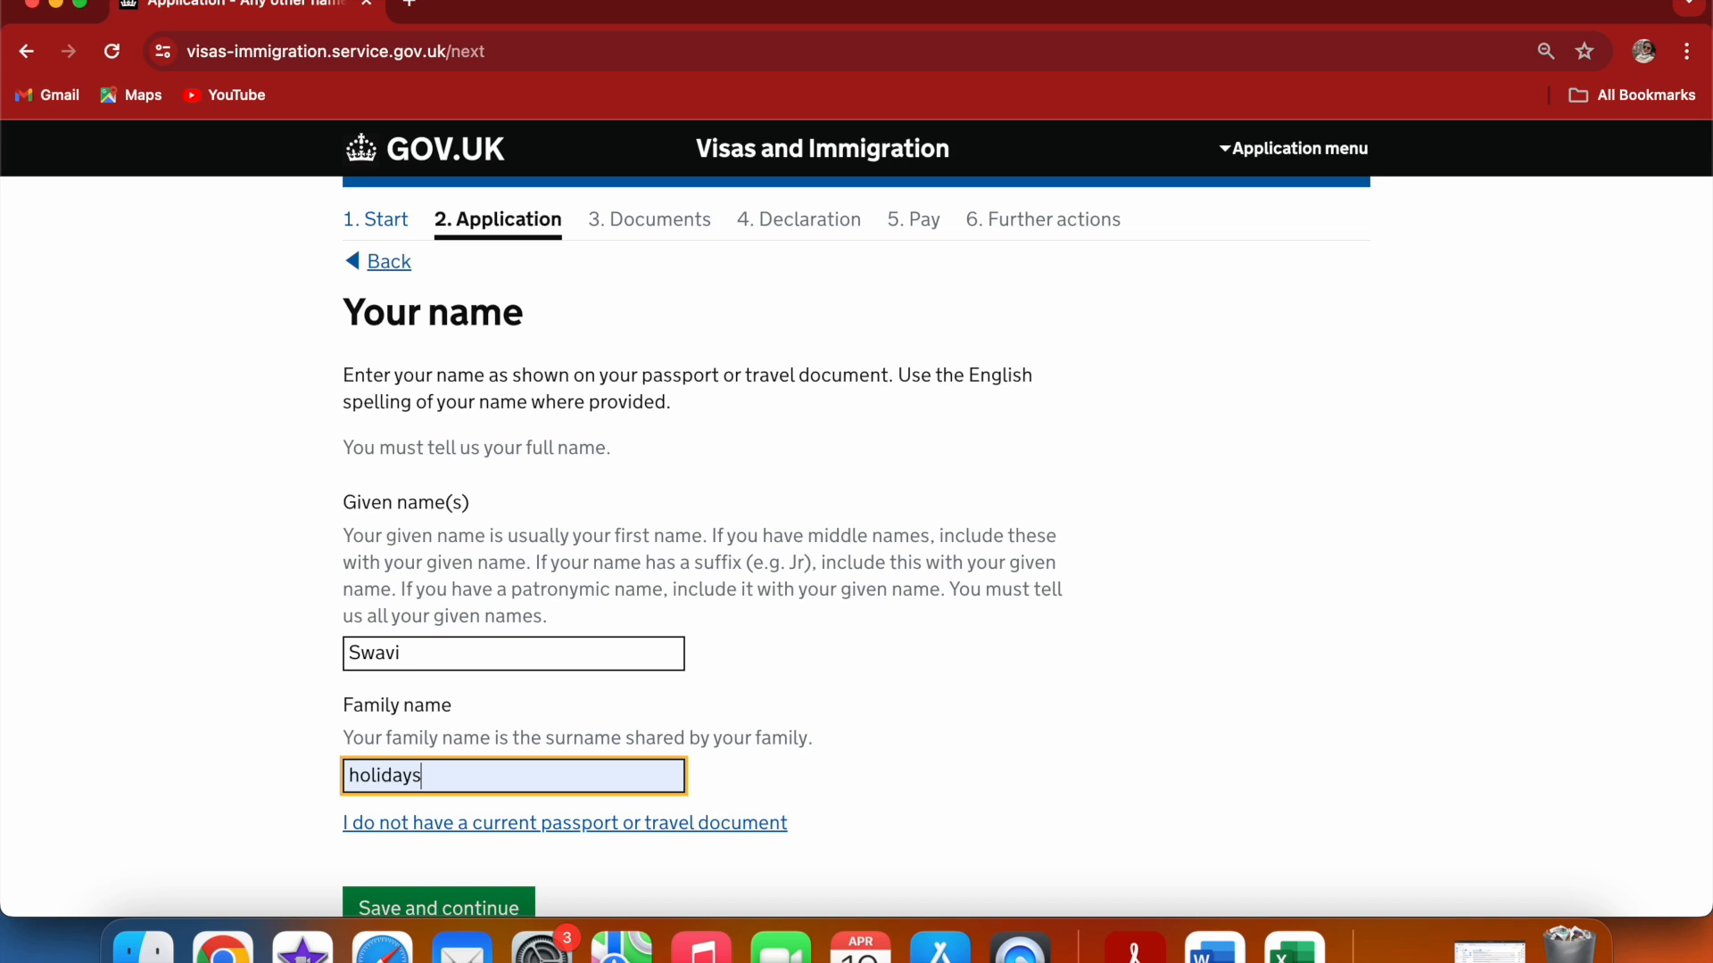
pyautogui.scroll(-2, 1258, 661)
pyautogui.click(421, 819)
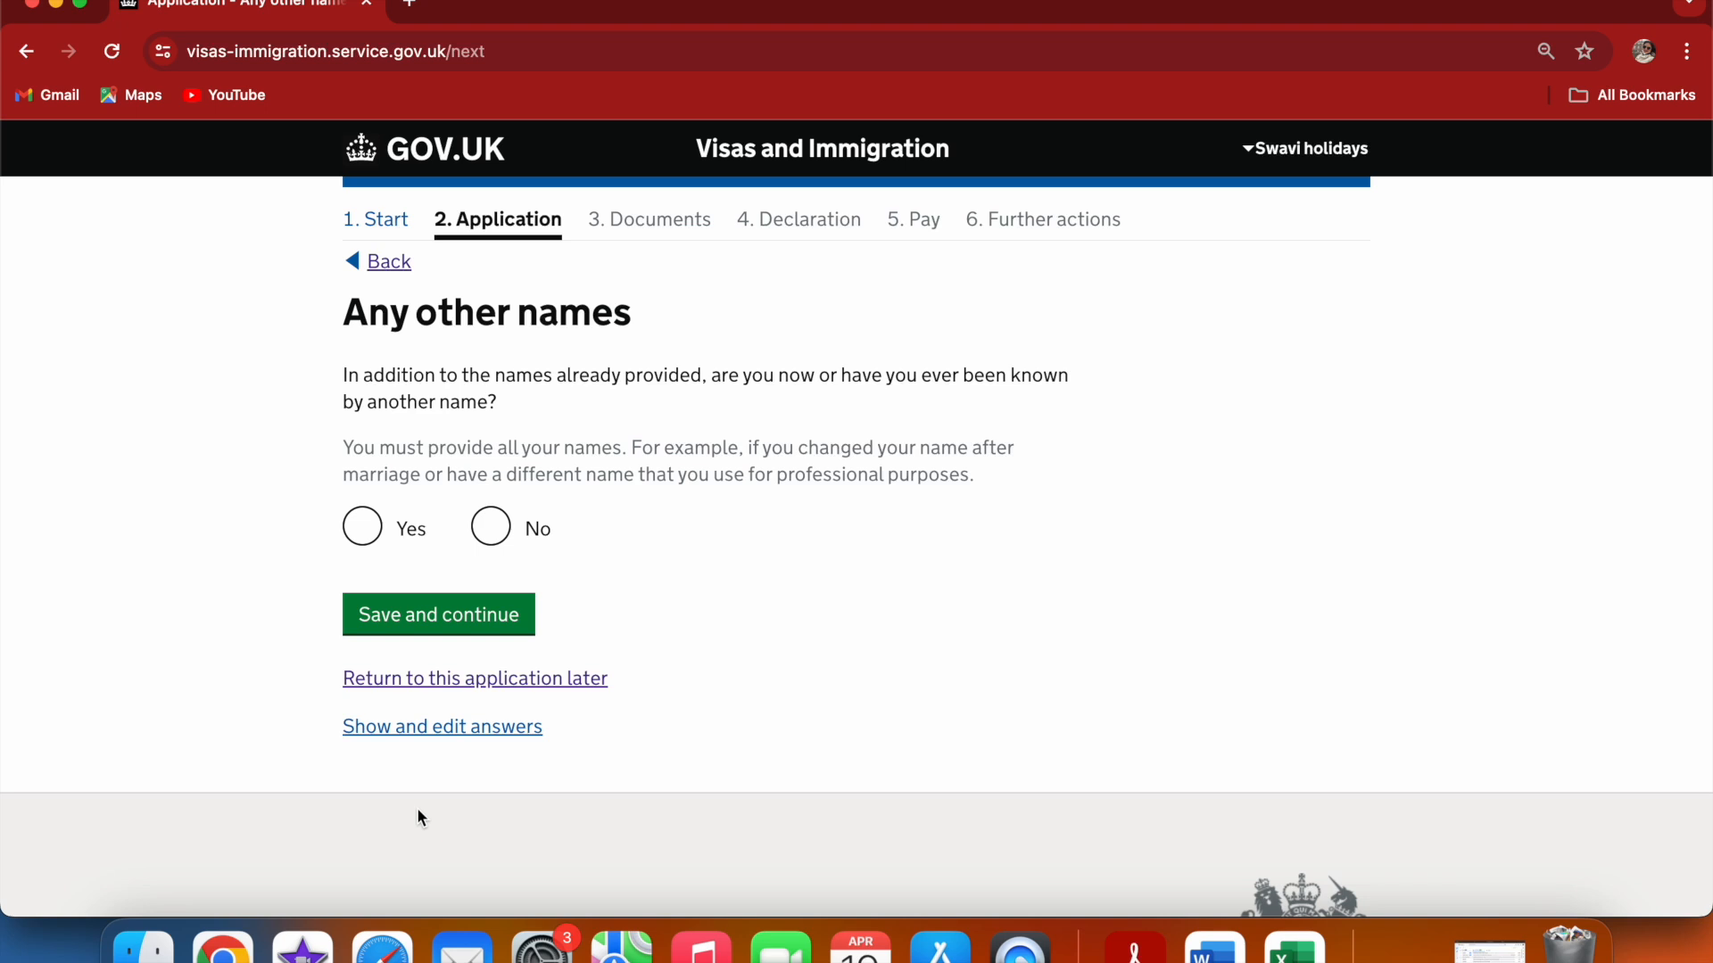
# Declare one other name with its given and family names, then answer No to any further names
pyautogui.click(366, 532)
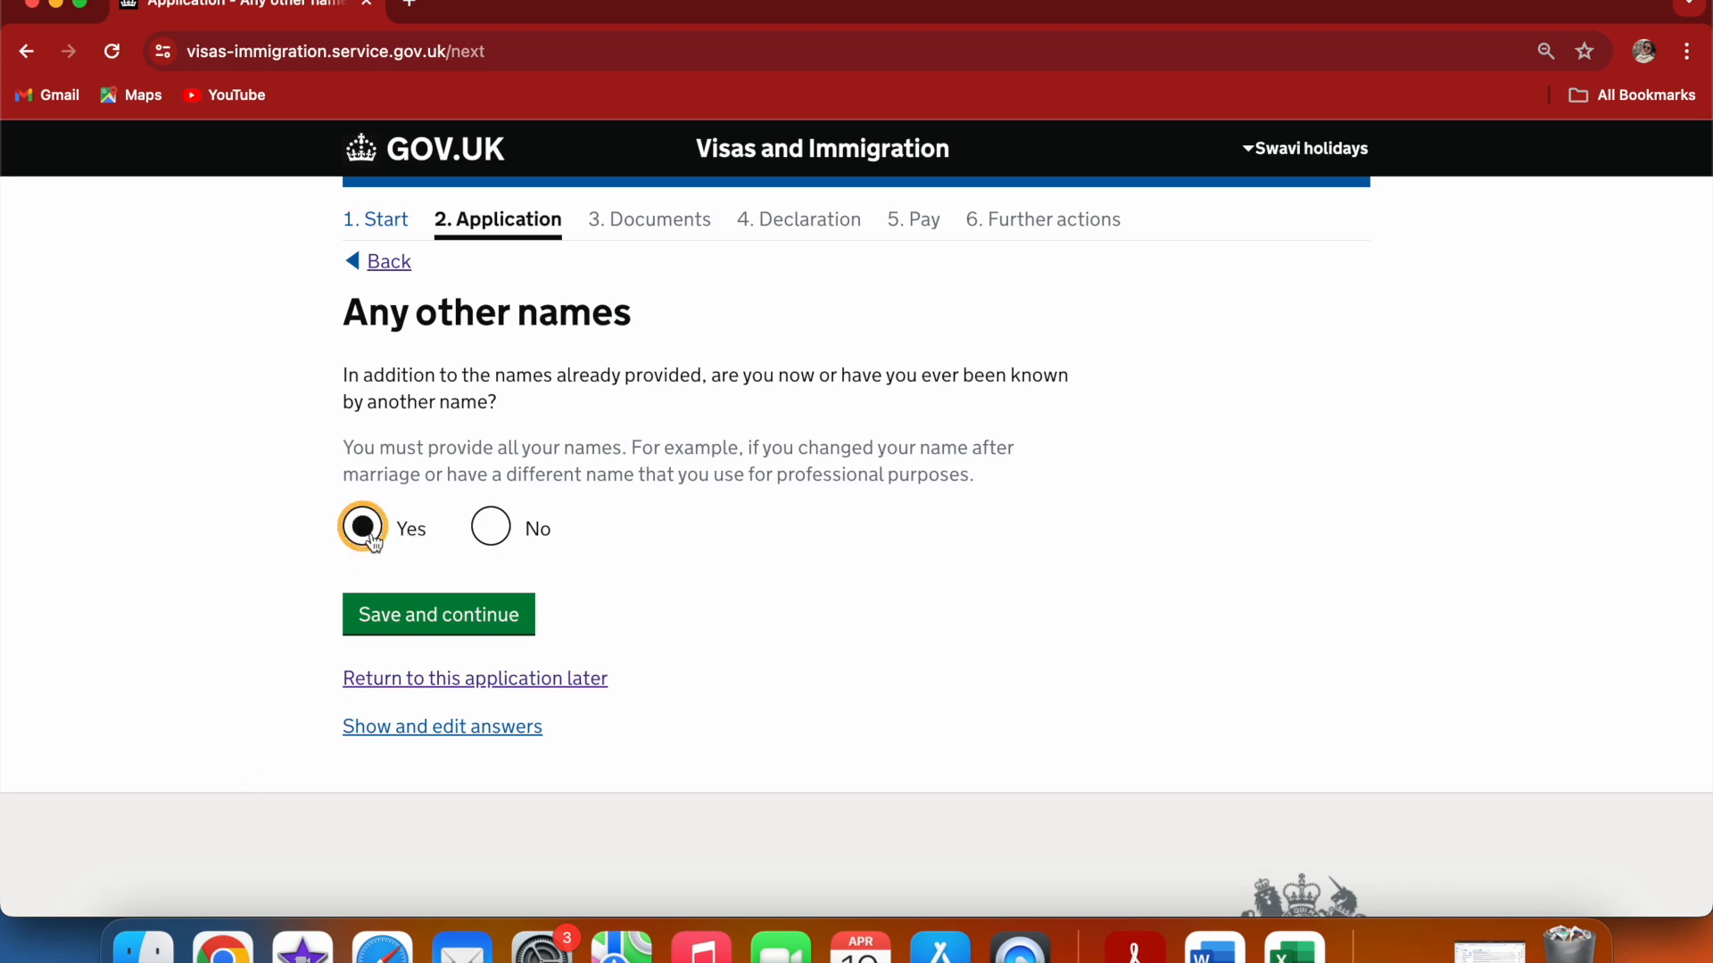
pyautogui.click(421, 614)
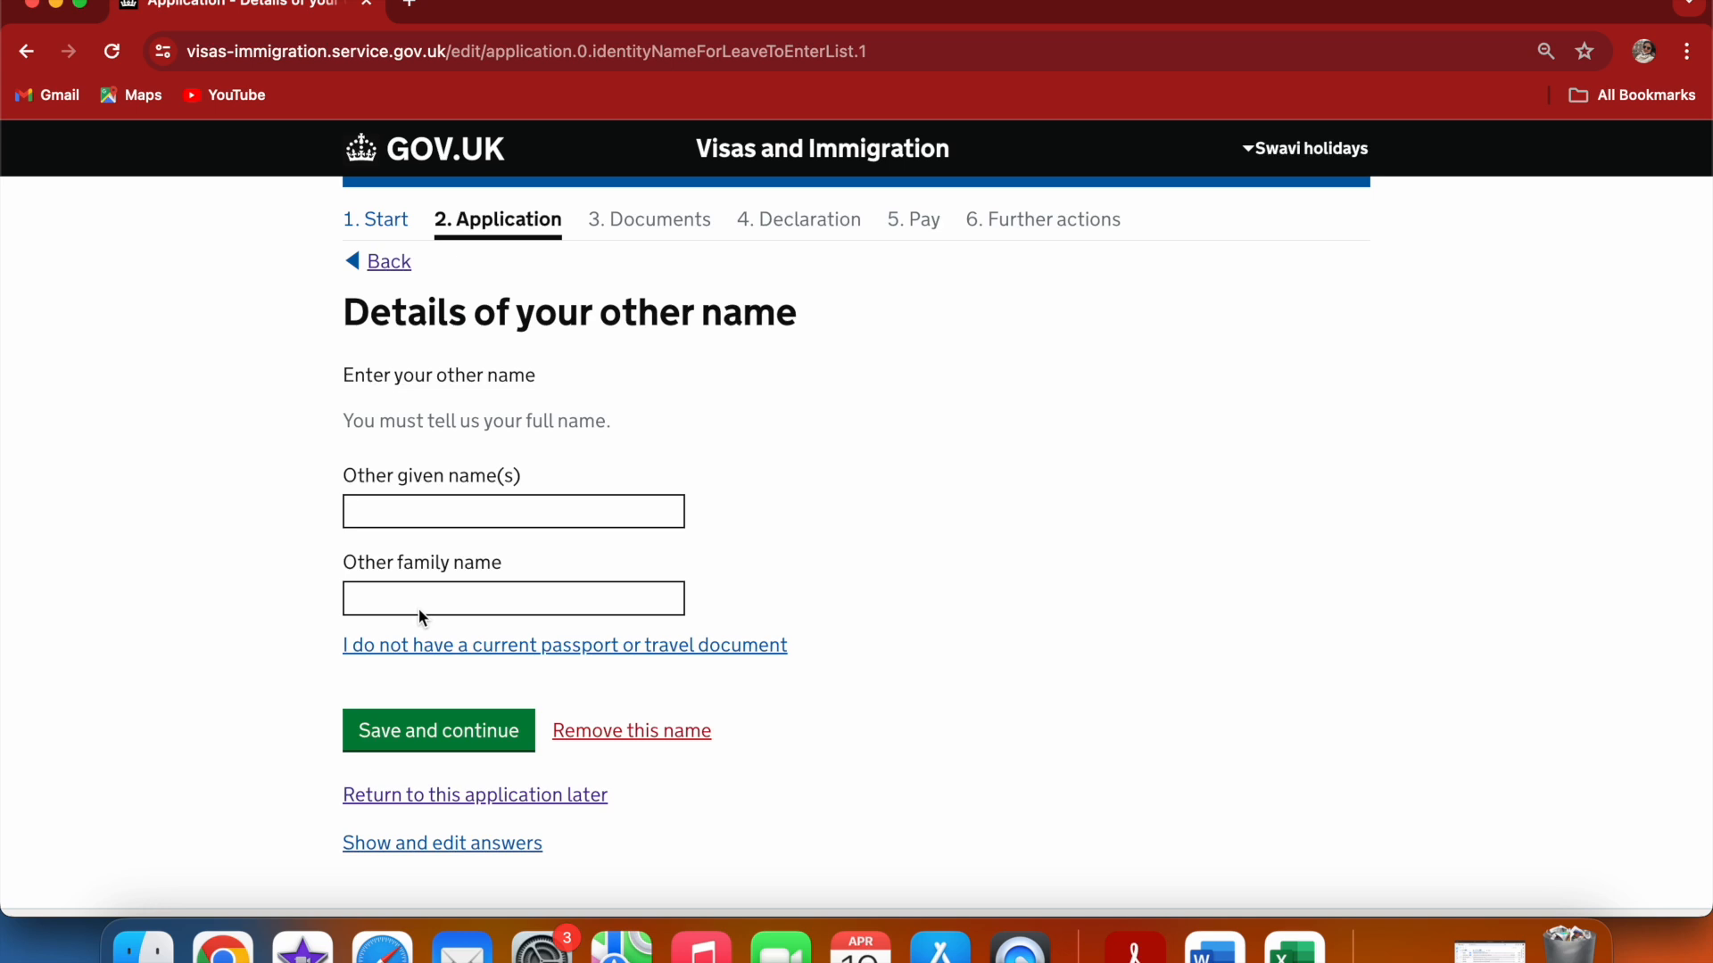
pyautogui.click(413, 511)
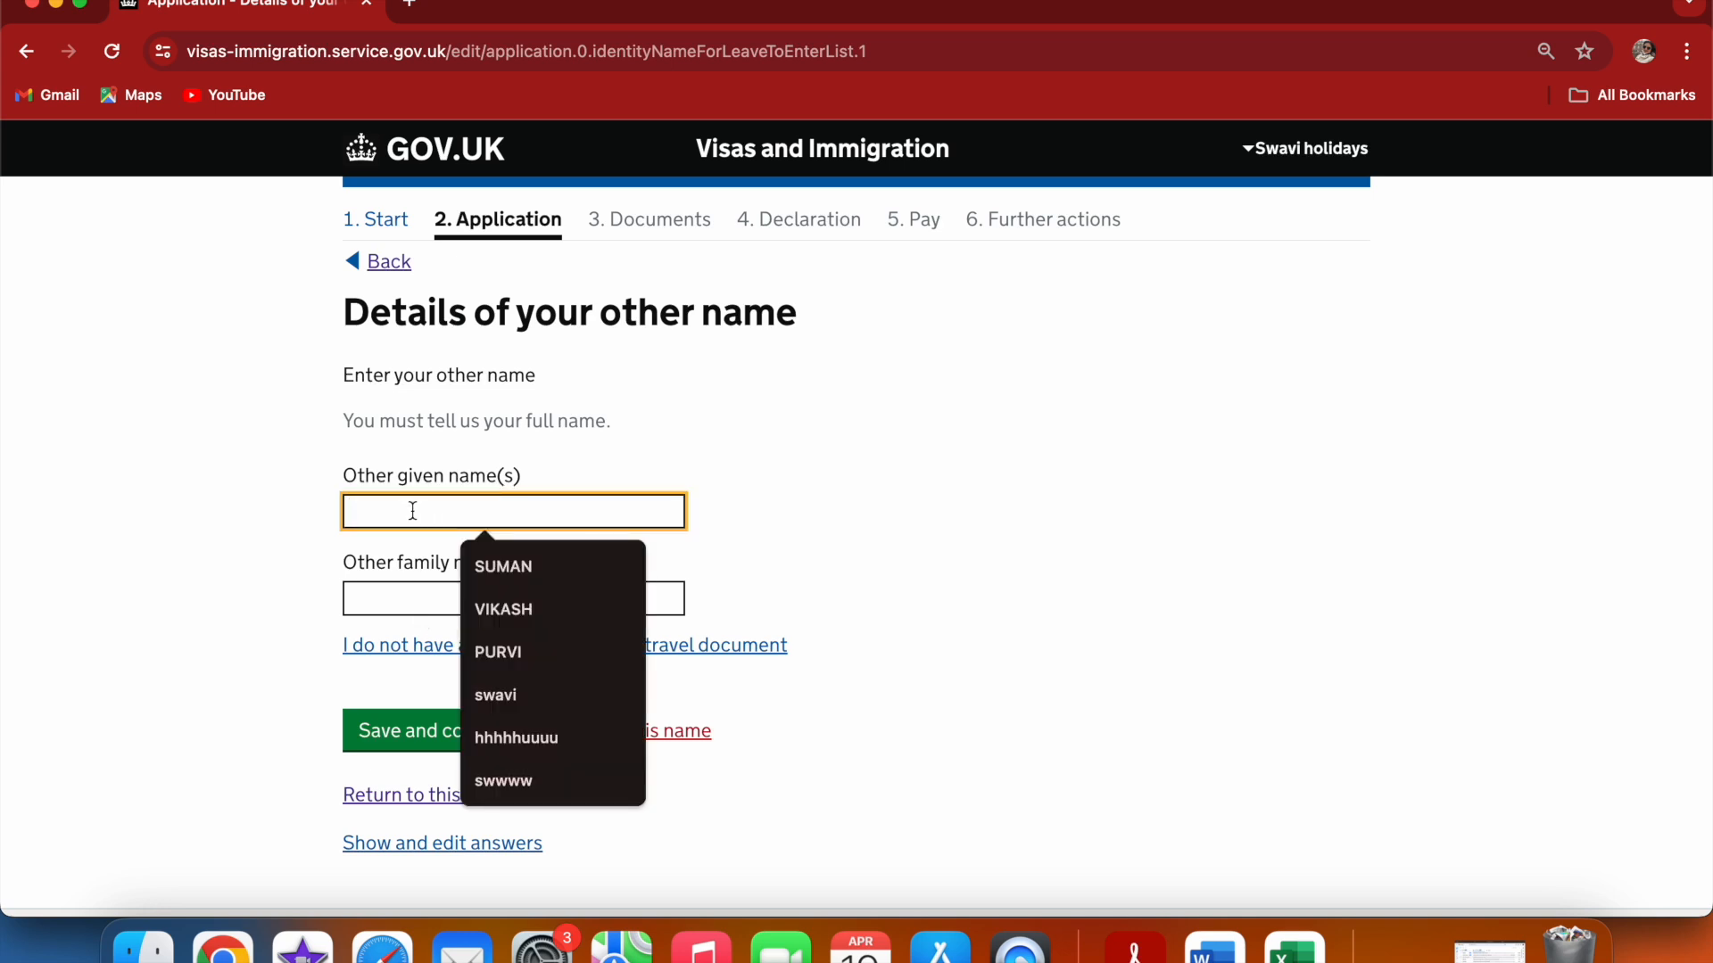
pyautogui.write('swaaa')
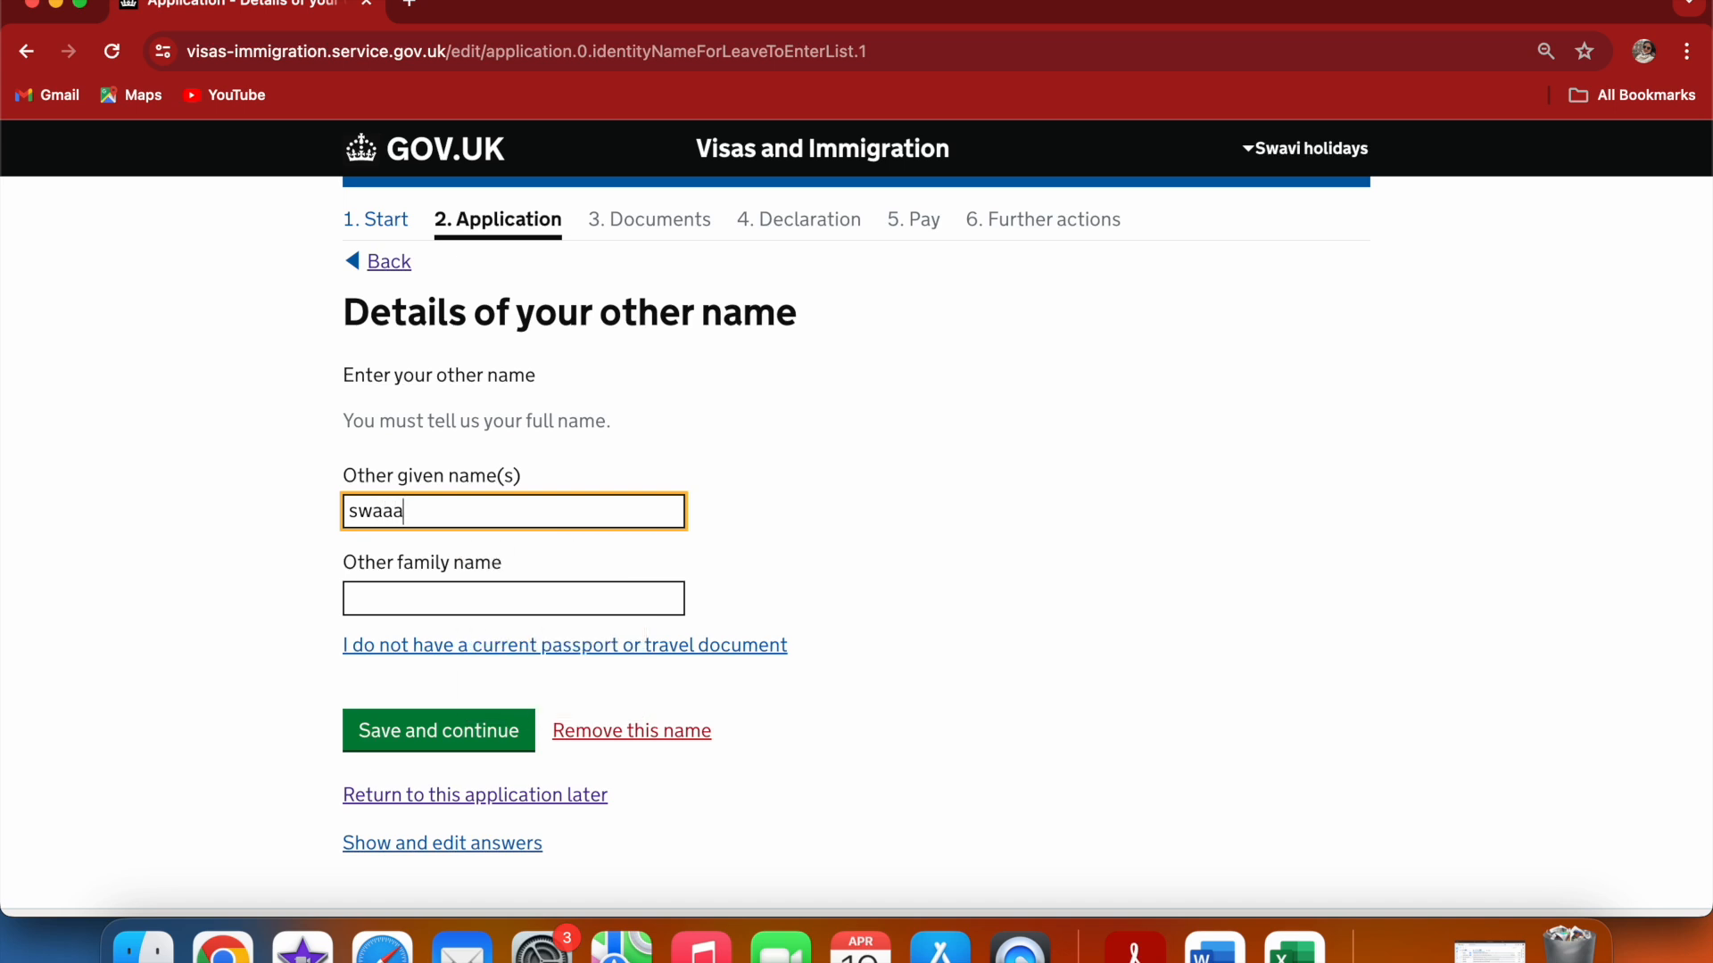
pyautogui.write('vi')
pyautogui.click(418, 597)
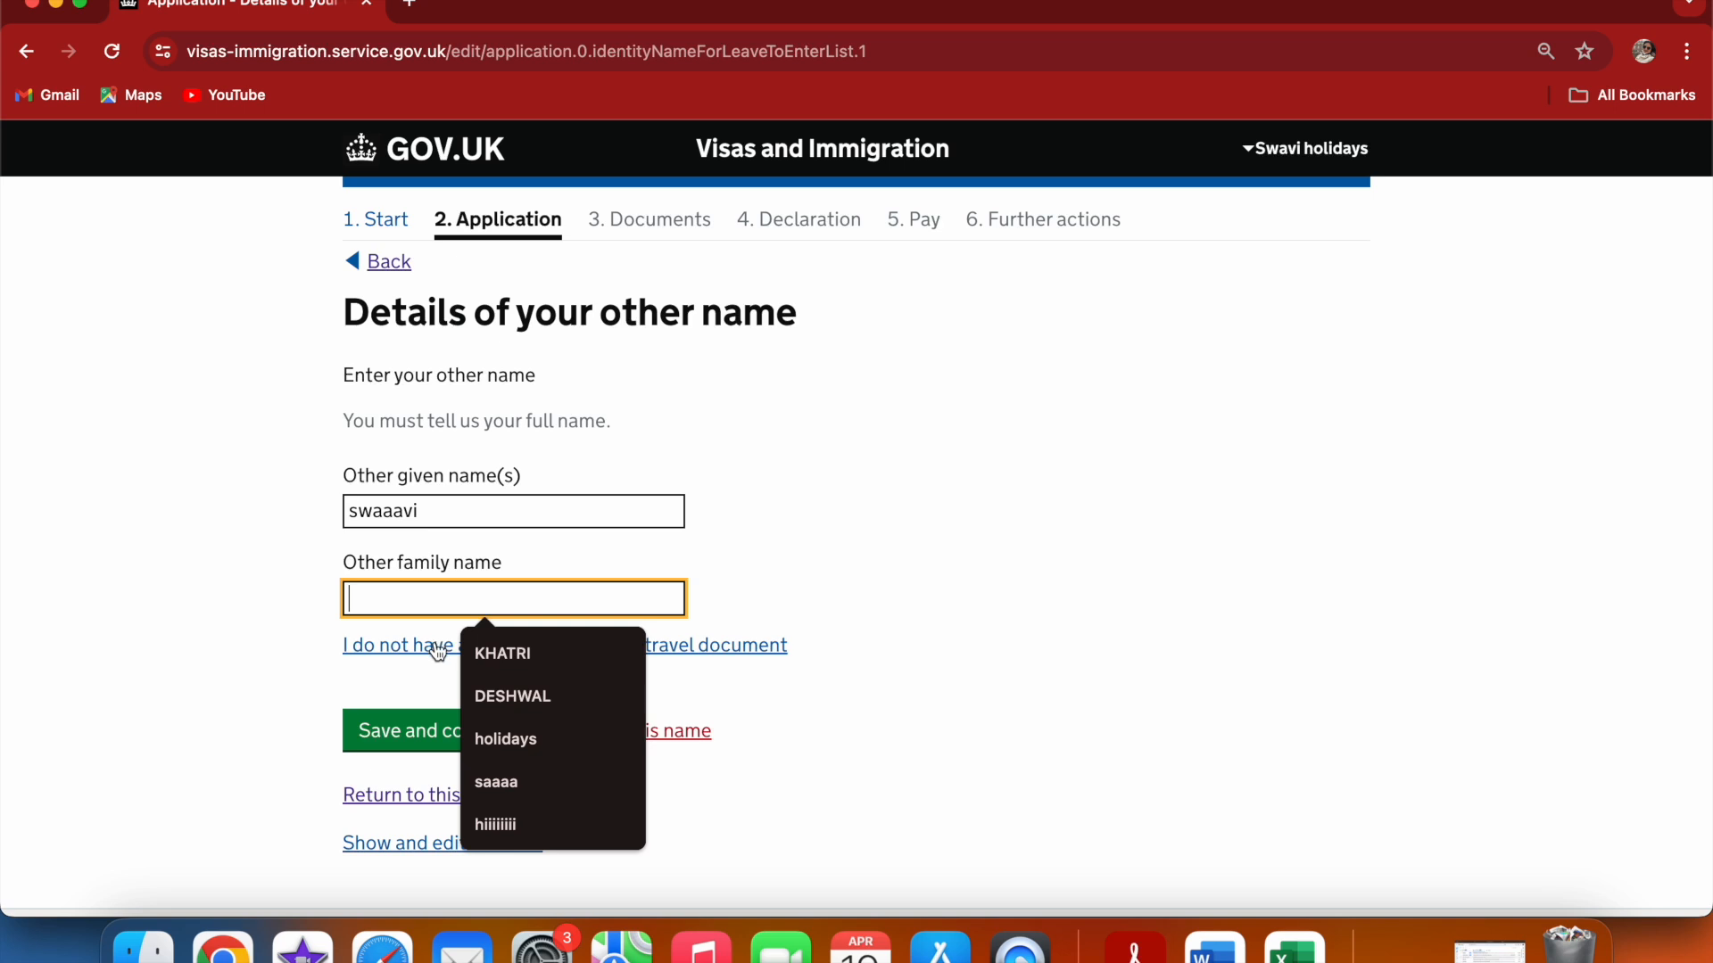
pyautogui.click(495, 739)
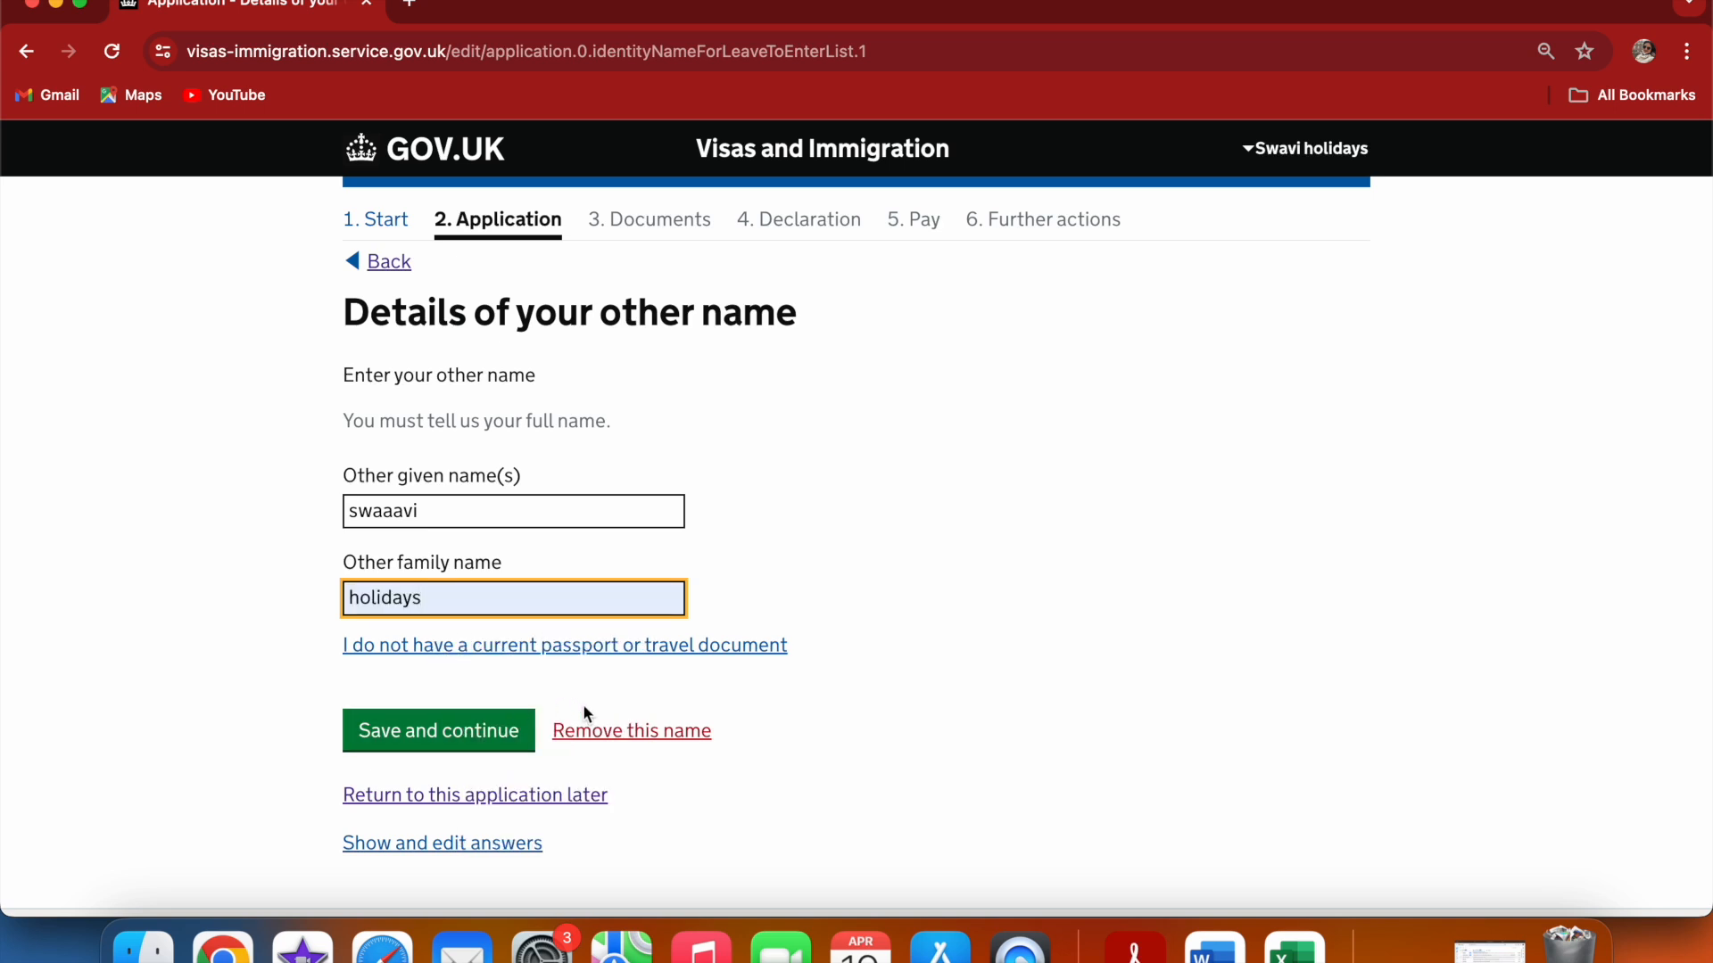
pyautogui.click(526, 740)
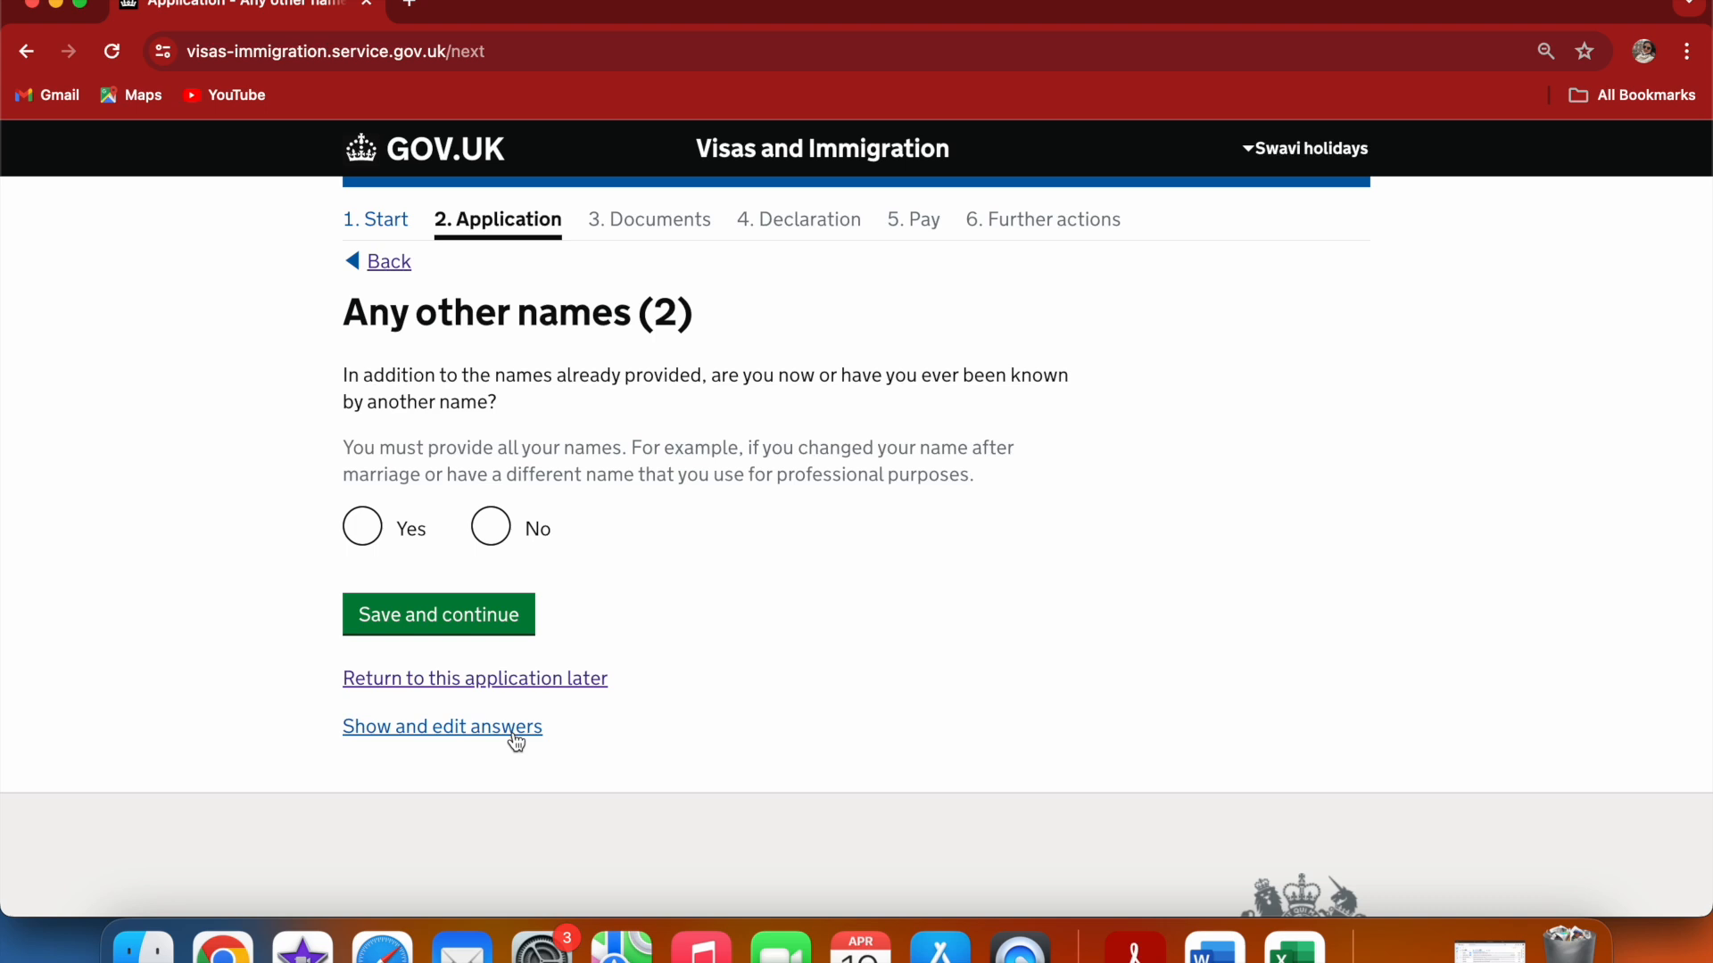
pyautogui.click(491, 530)
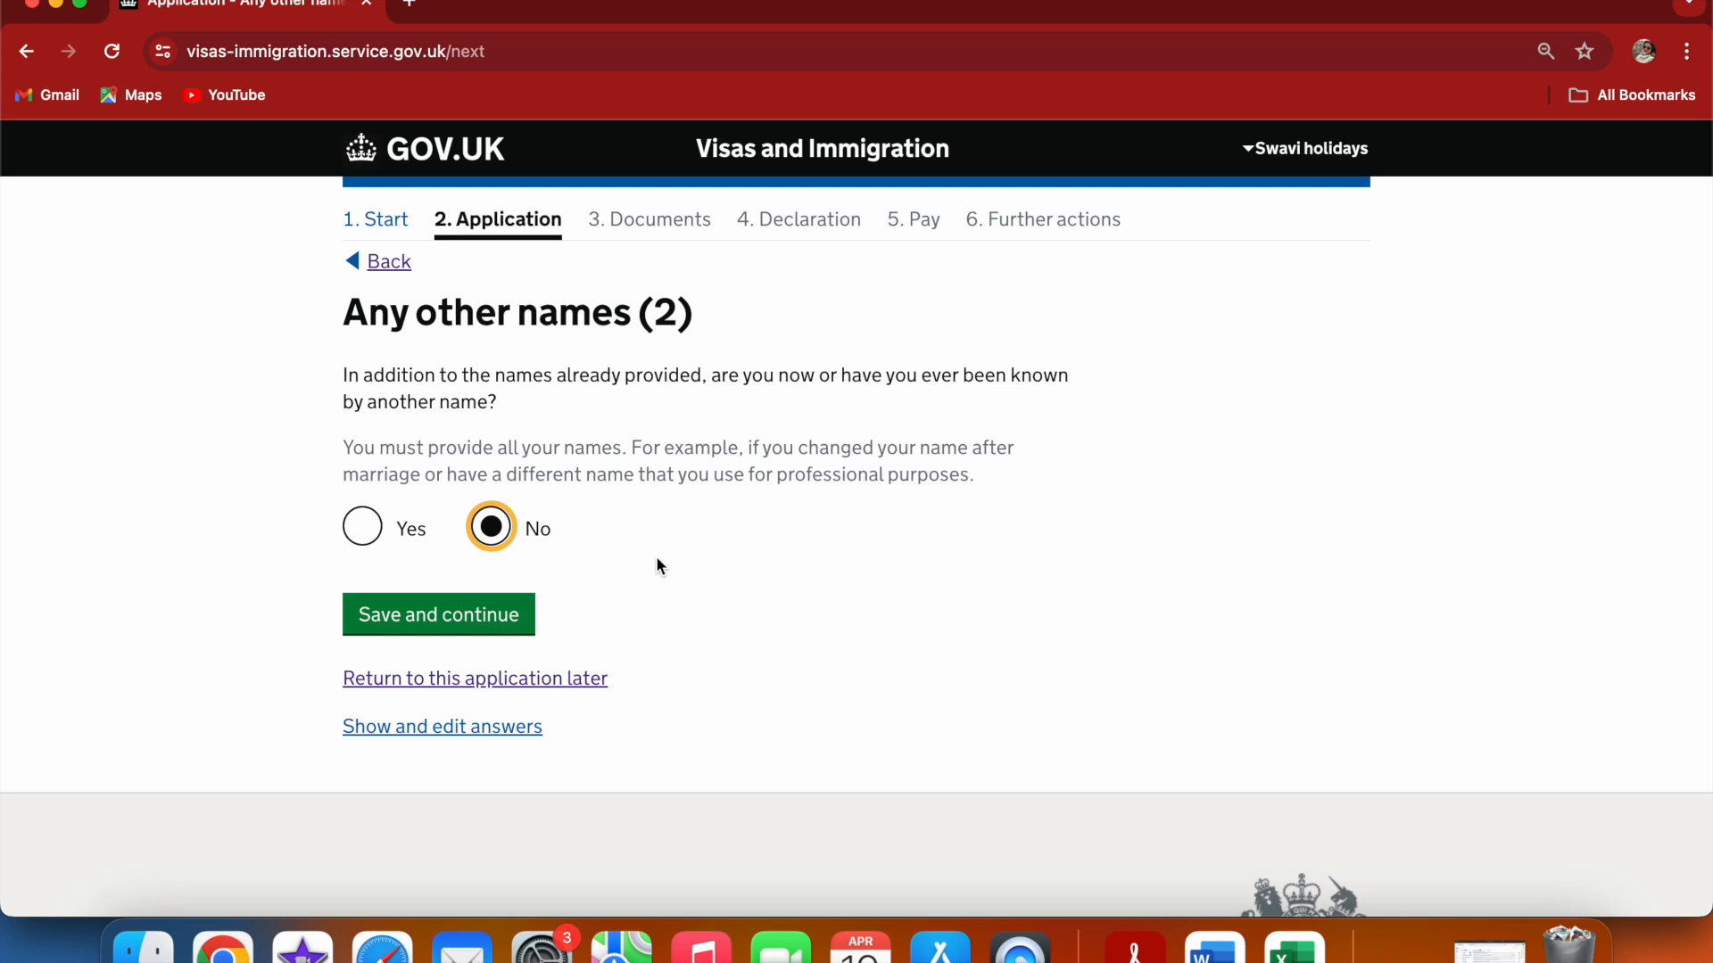
pyautogui.click(522, 617)
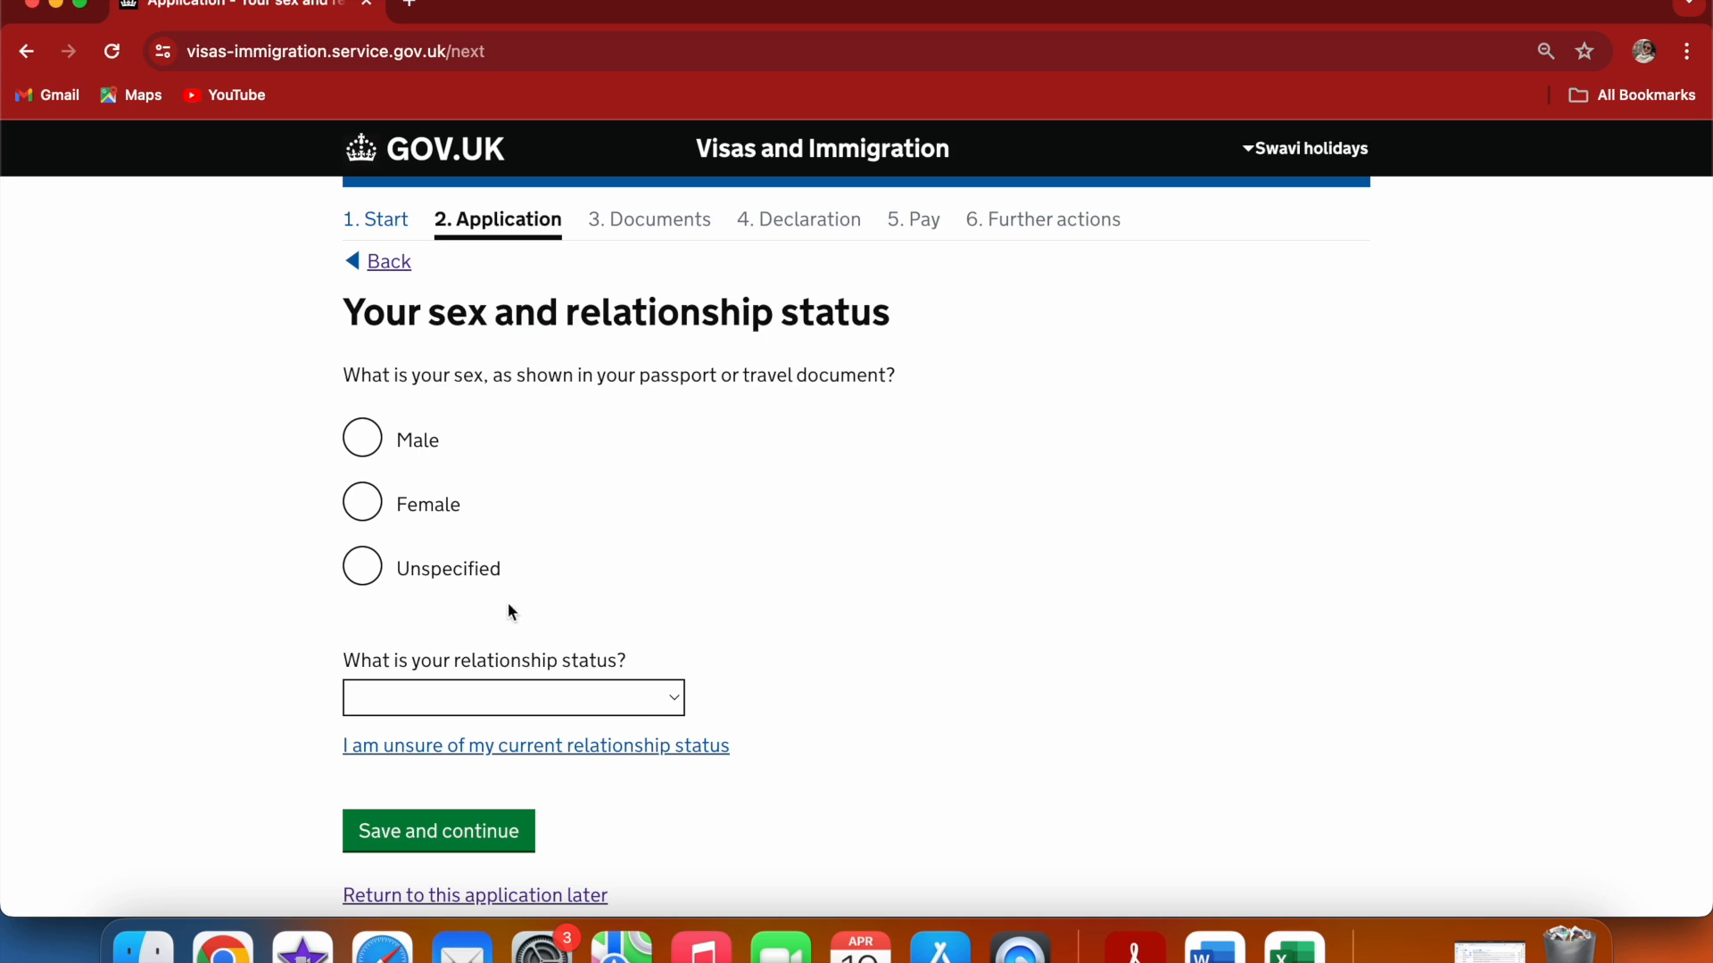
# Set sex to Female and relationship status to Married or a civil partner, then continue
pyautogui.click(364, 508)
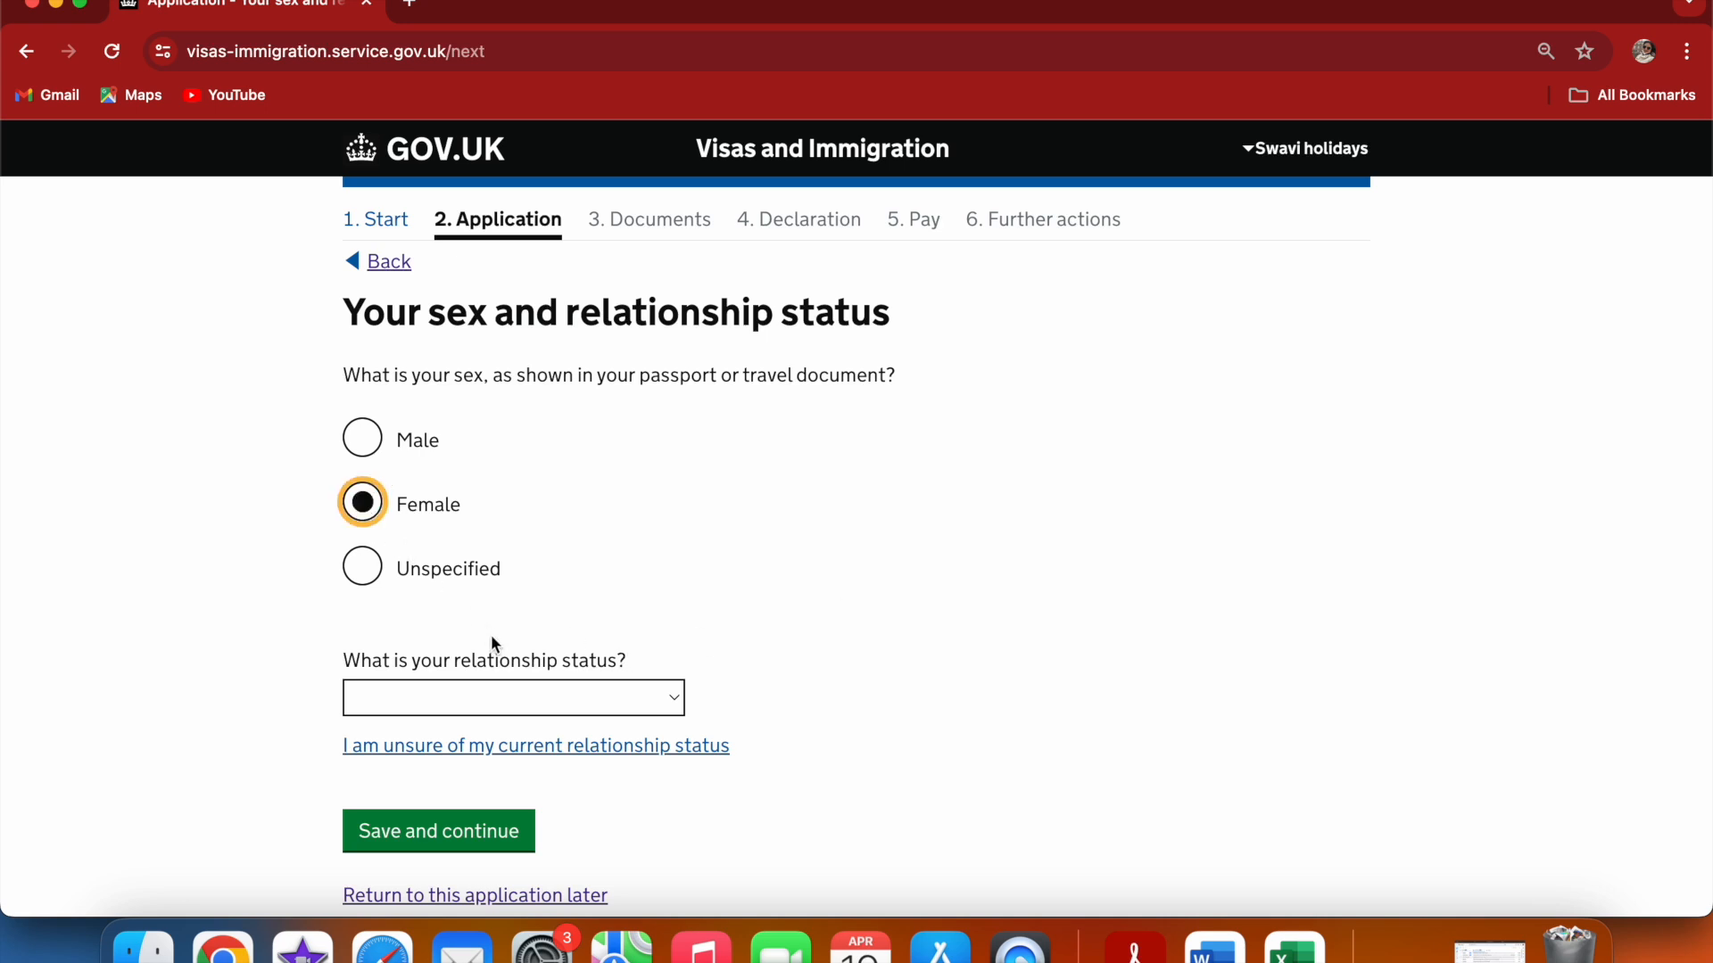
pyautogui.click(659, 697)
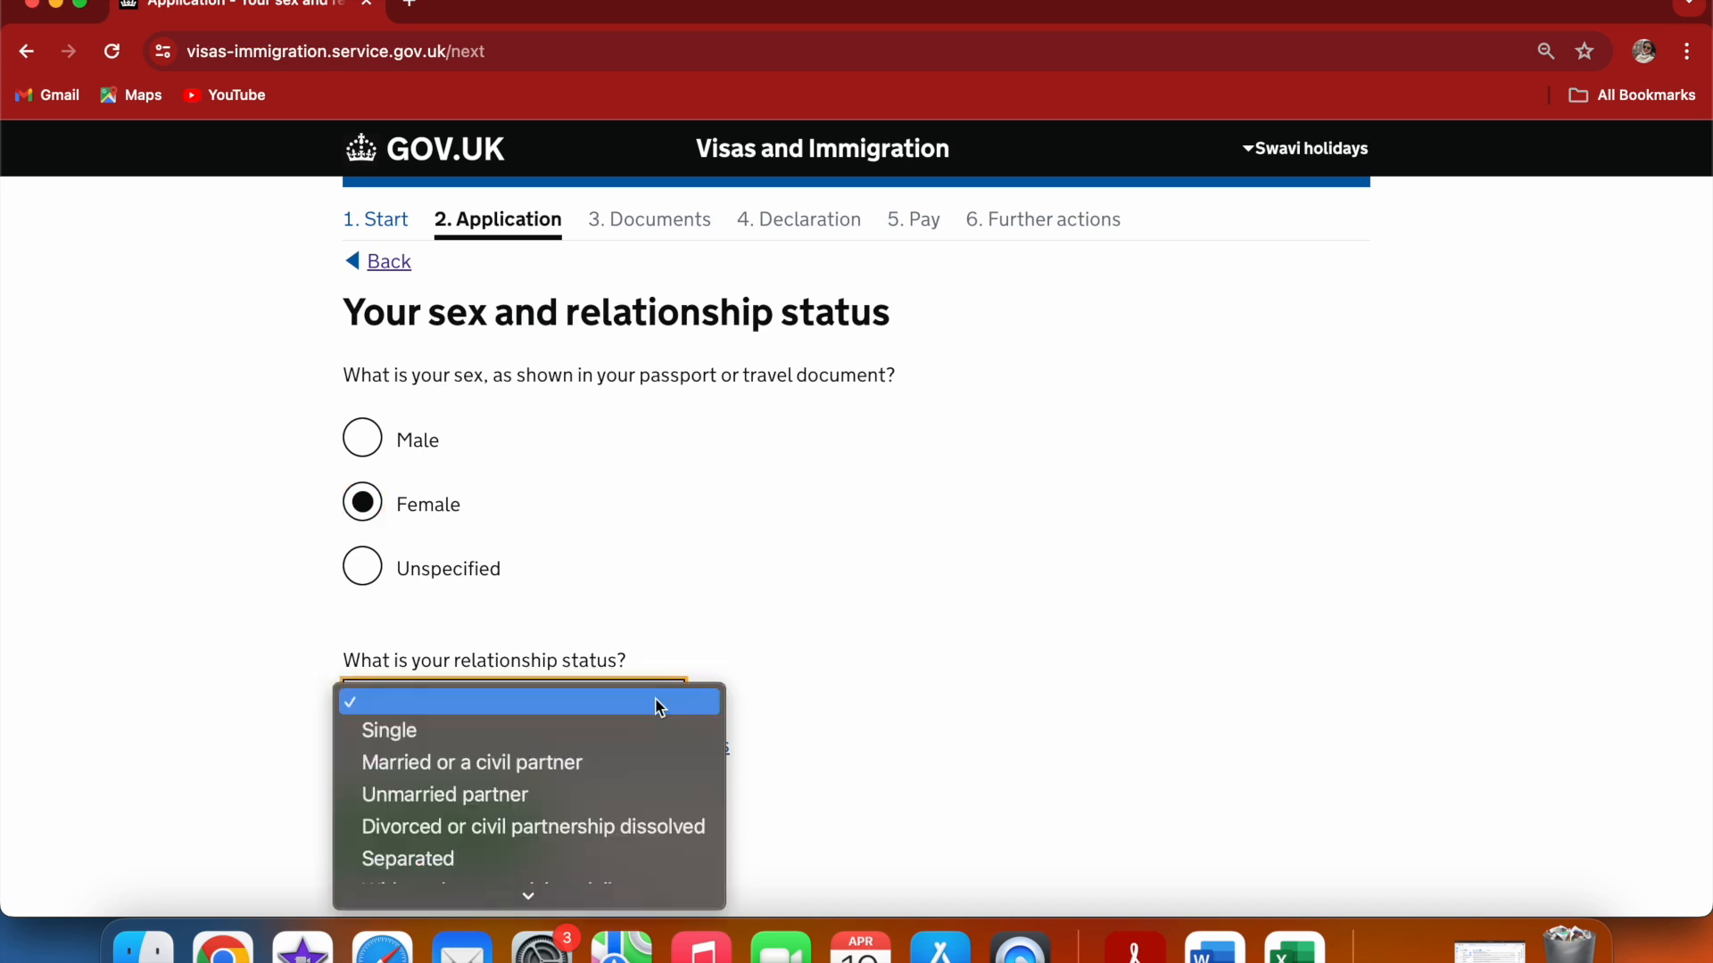
pyautogui.click(544, 776)
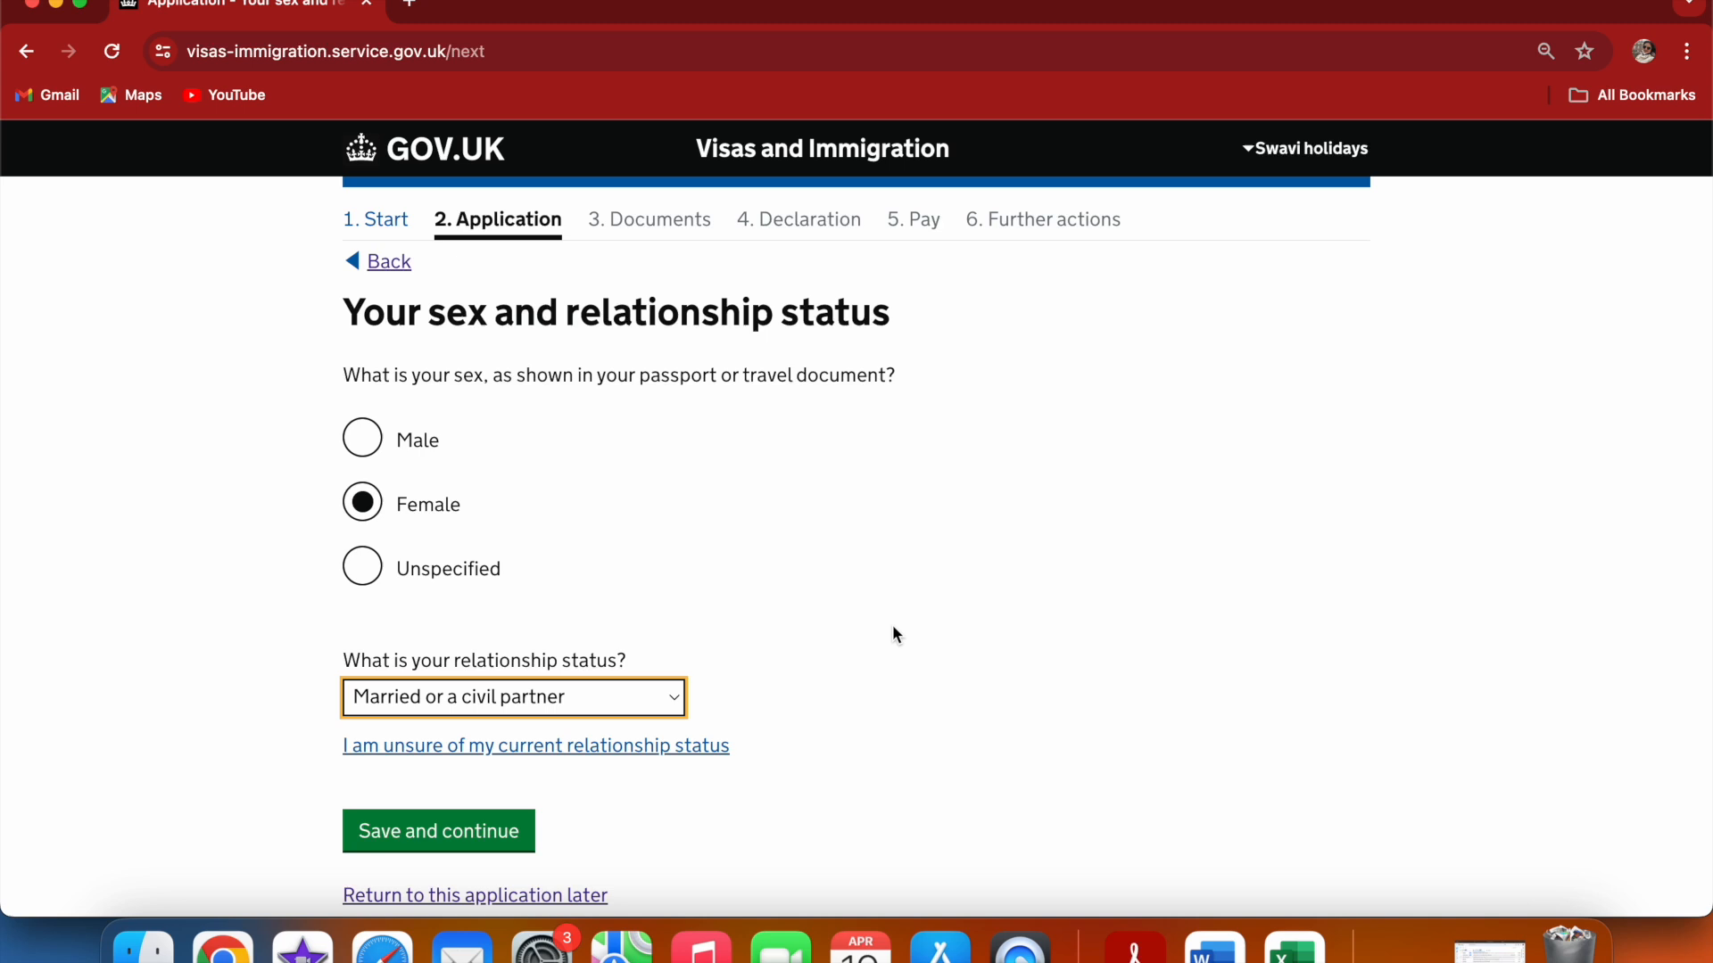
pyautogui.click(366, 828)
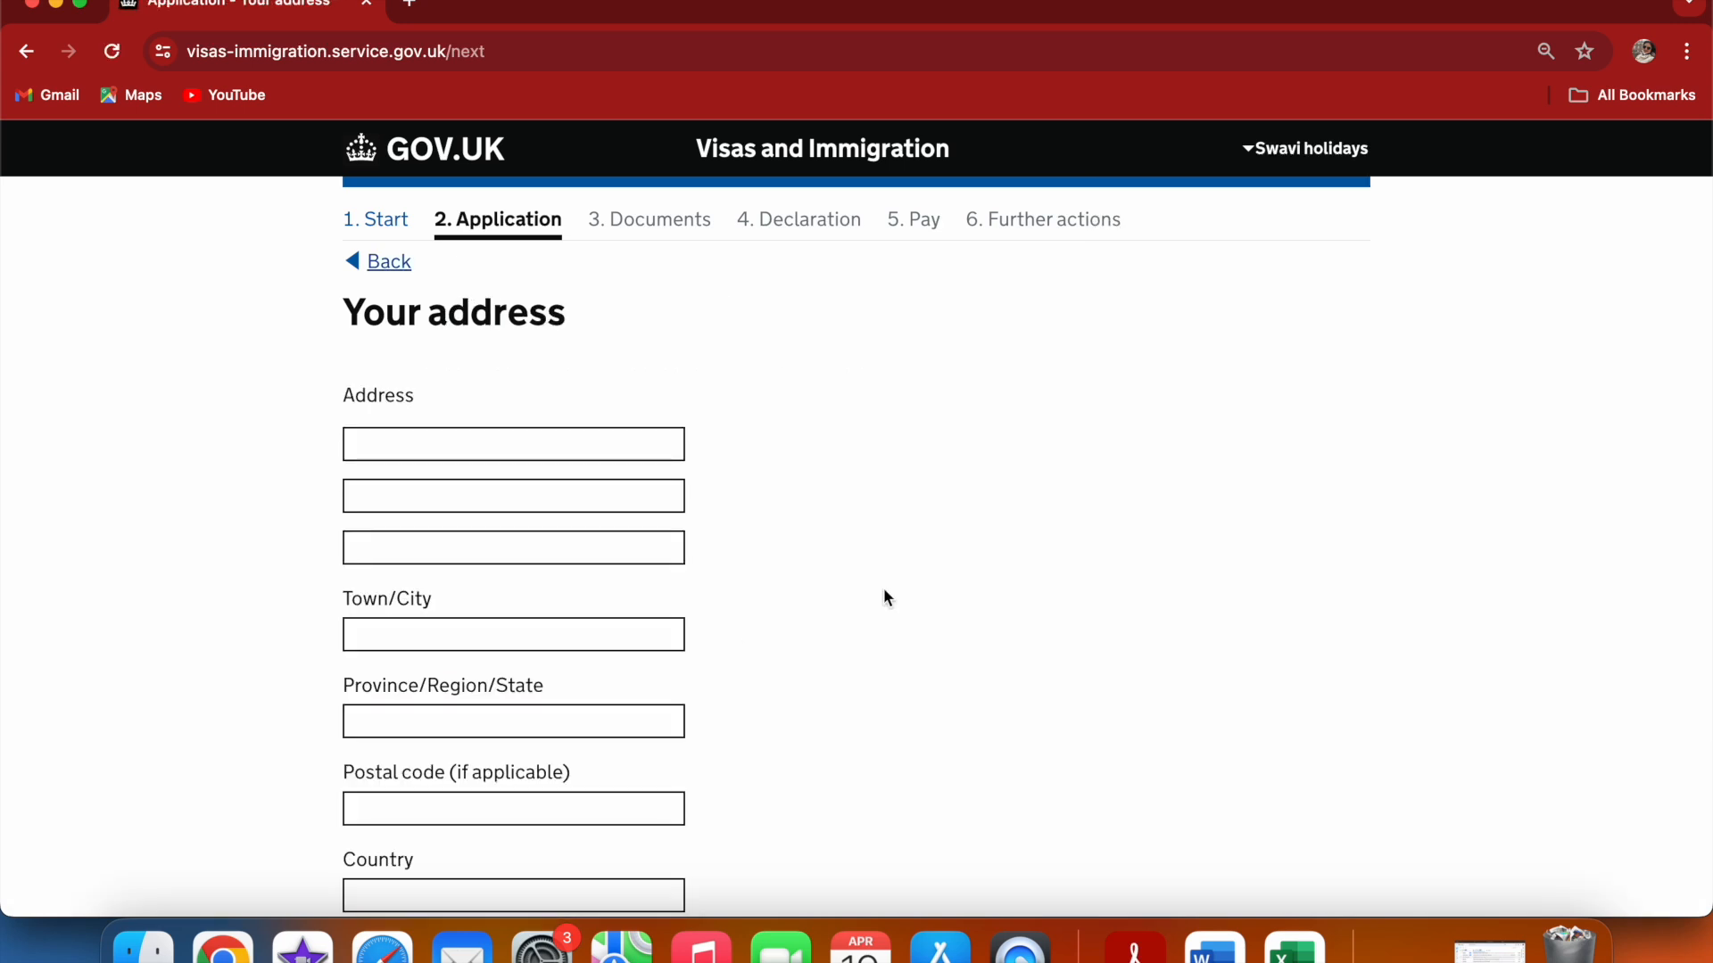
# Fill in the first two address lines and the town/city of the applicant's home address using the saved suggestions
pyautogui.click(474, 446)
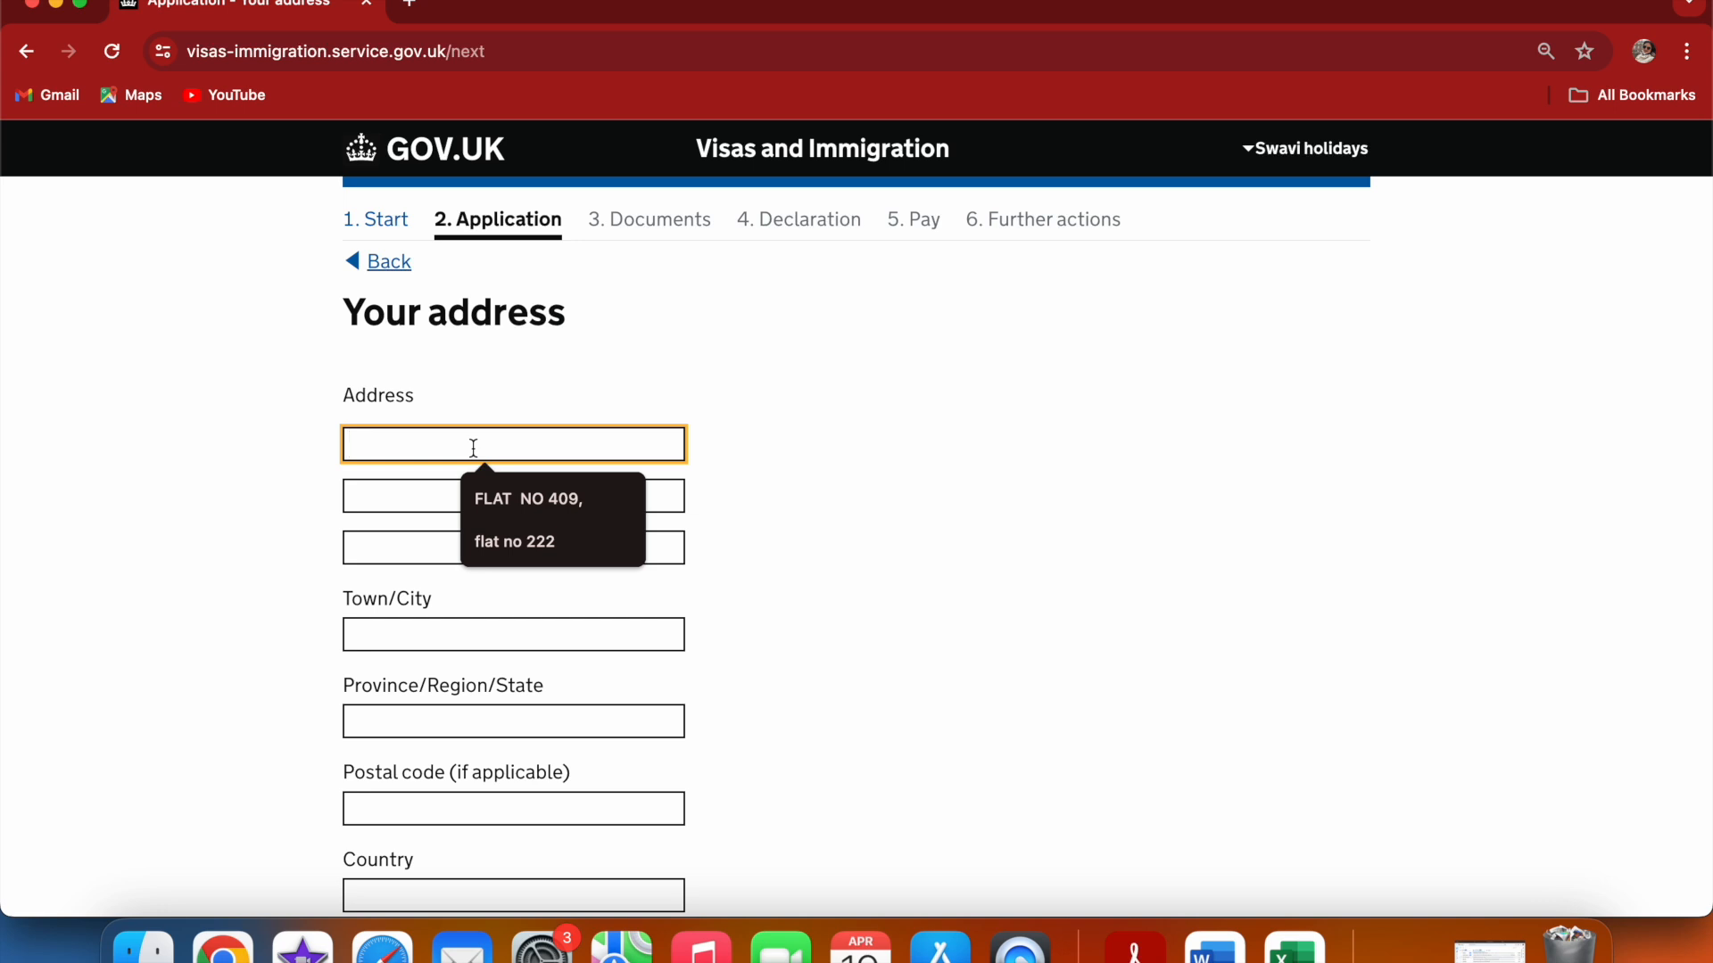
pyautogui.click(511, 499)
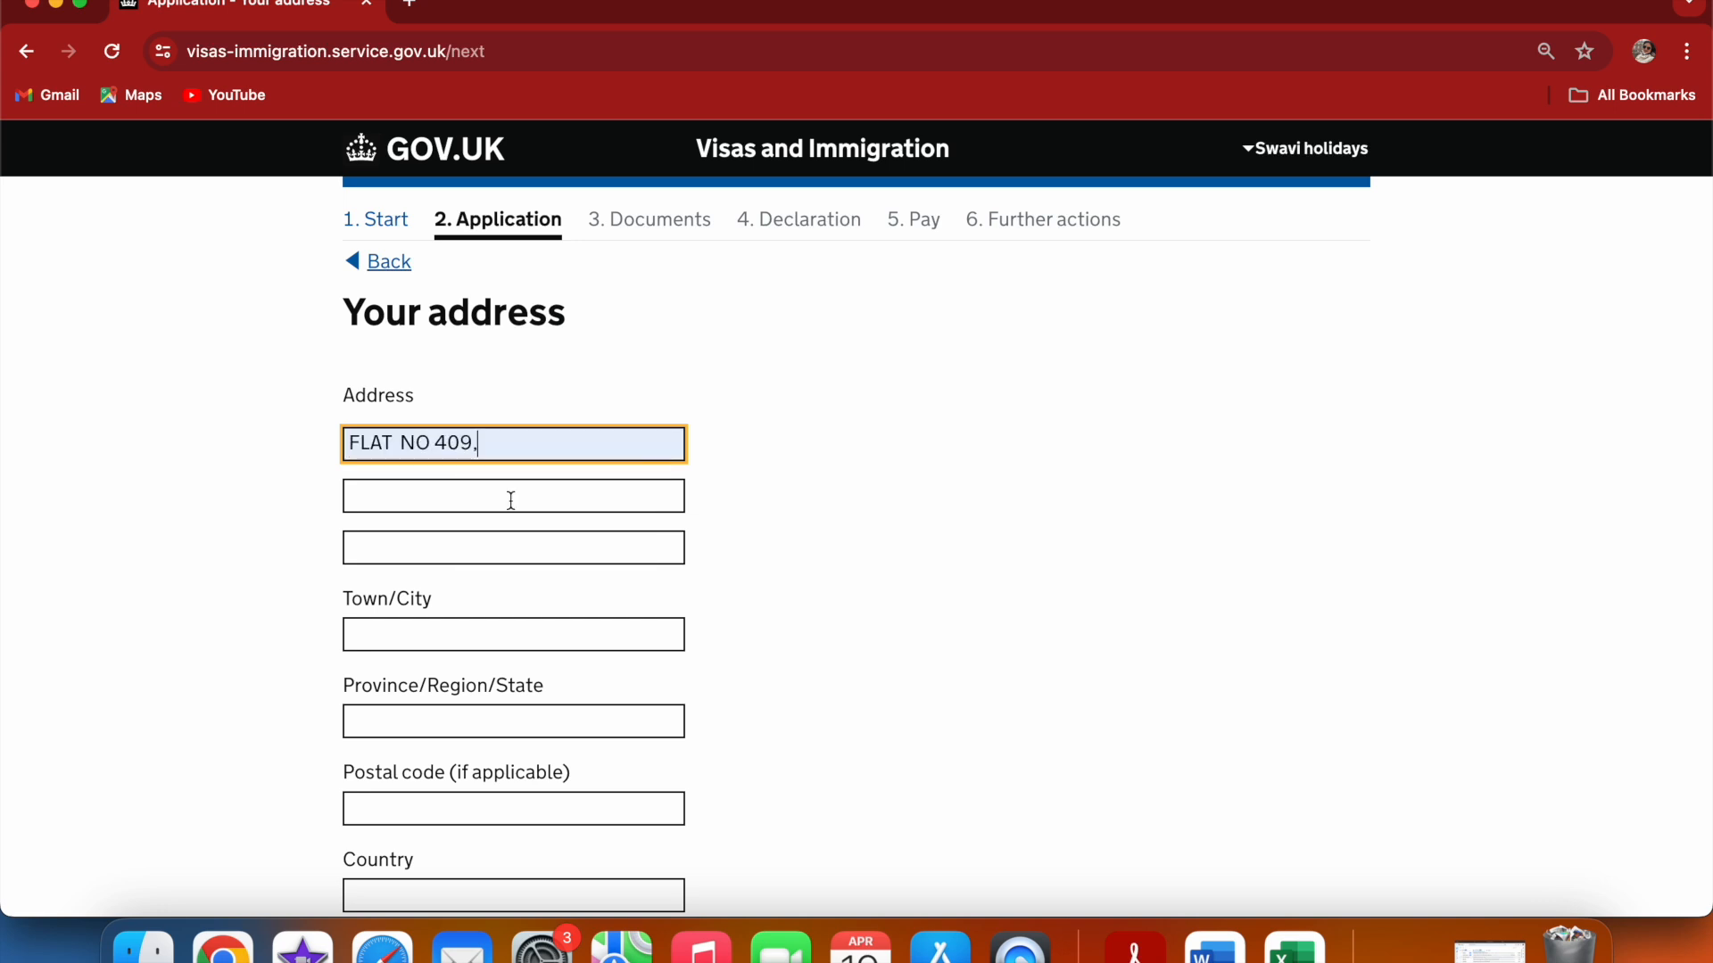
pyautogui.click(421, 496)
pyautogui.write('s')
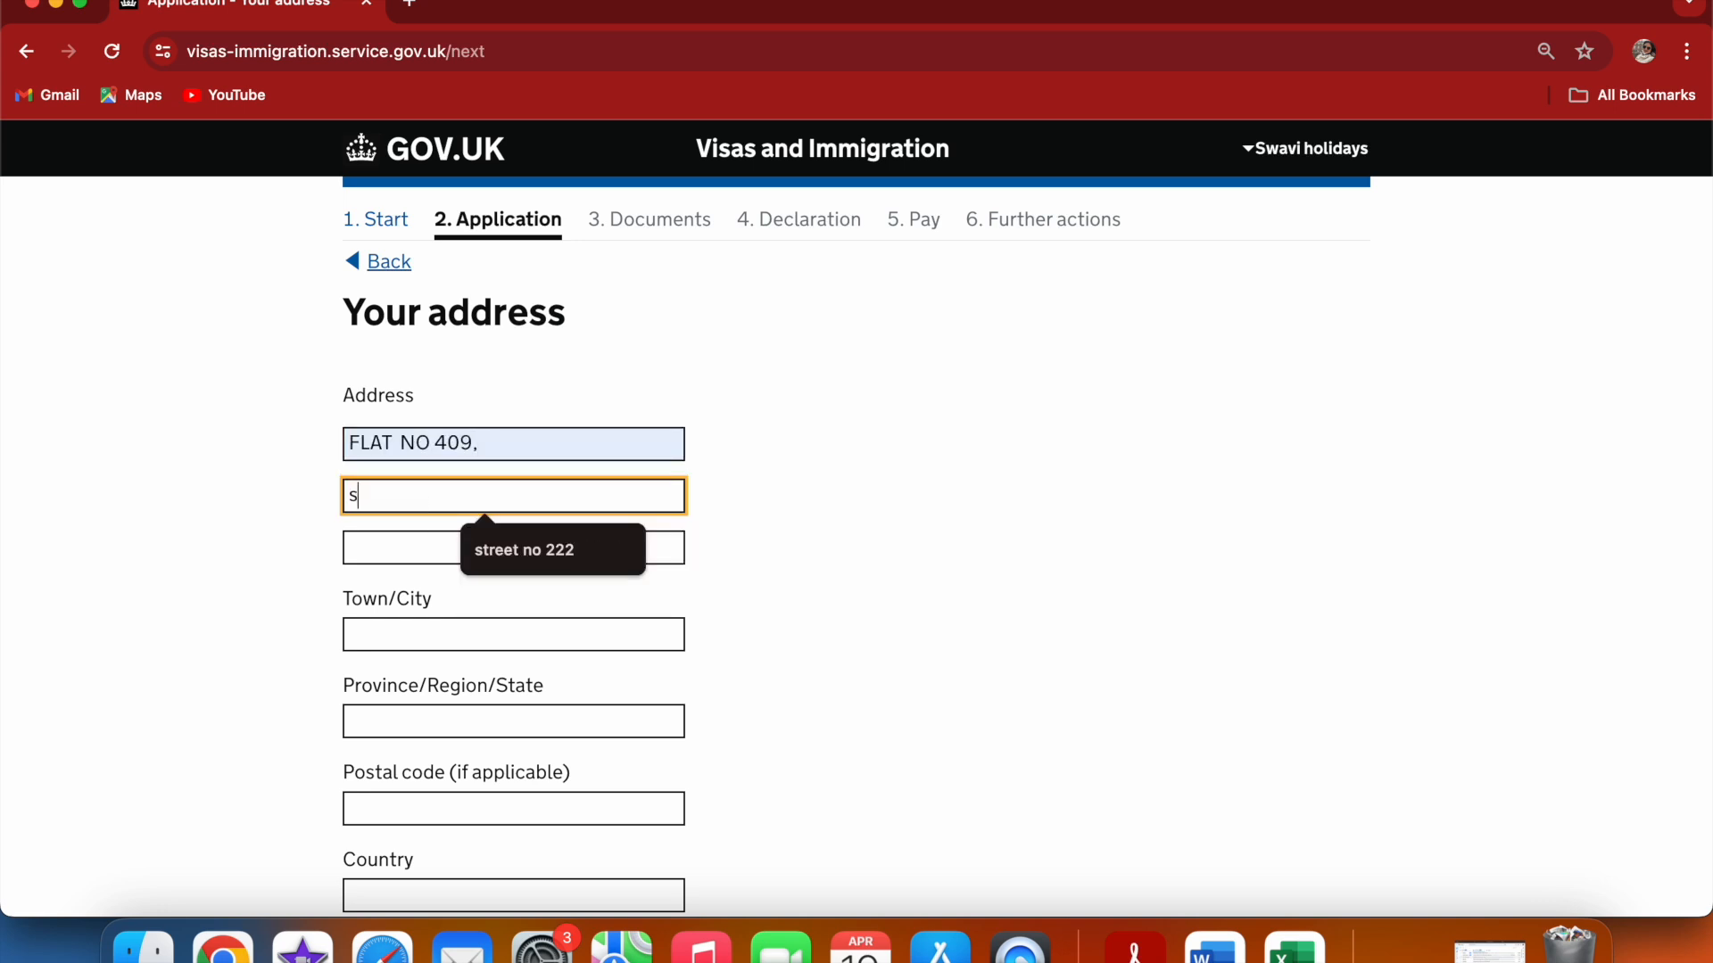
pyautogui.click(510, 550)
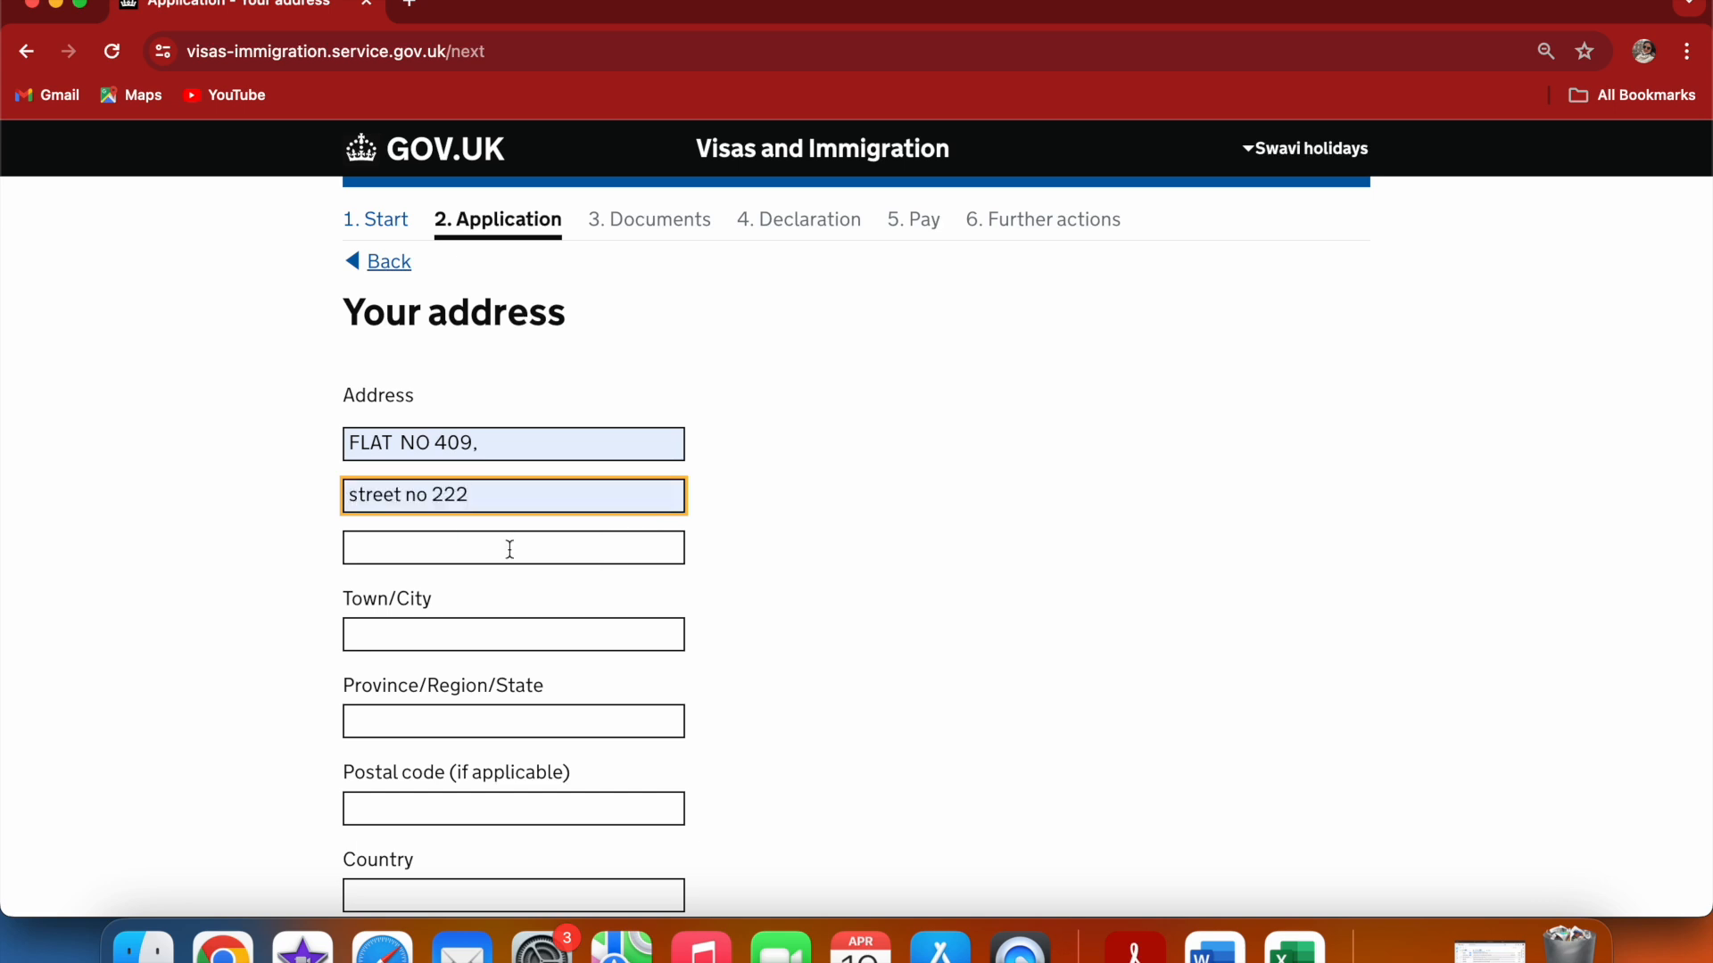
pyautogui.click(425, 630)
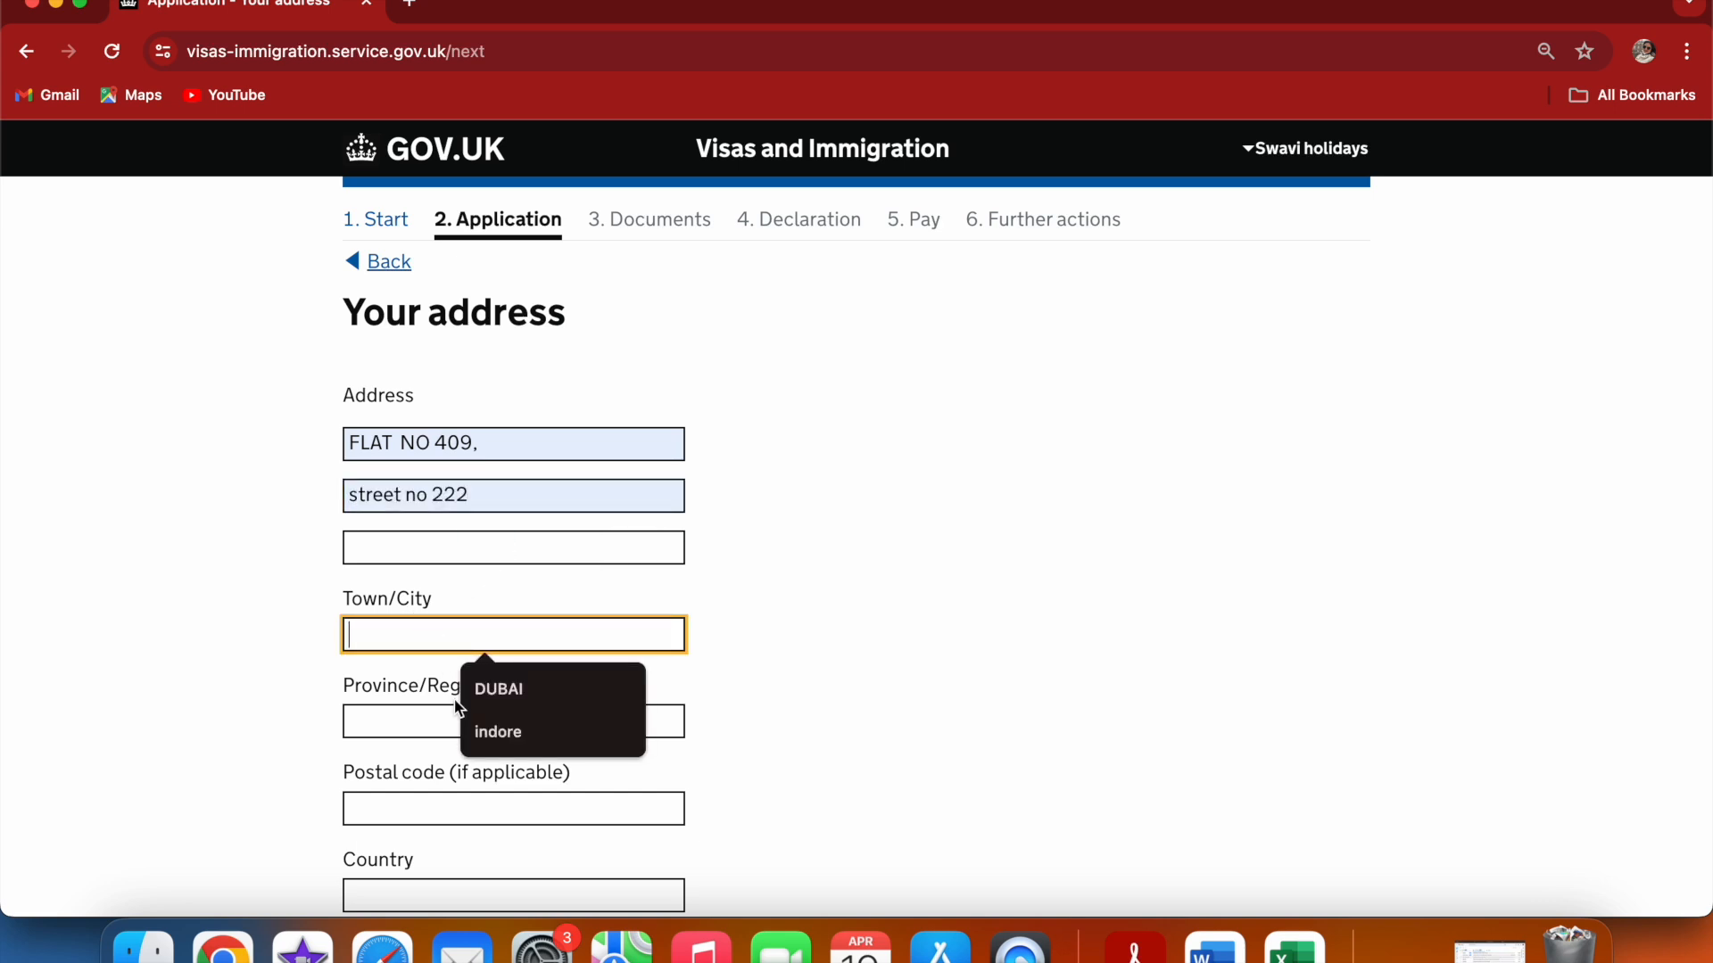
pyautogui.click(480, 730)
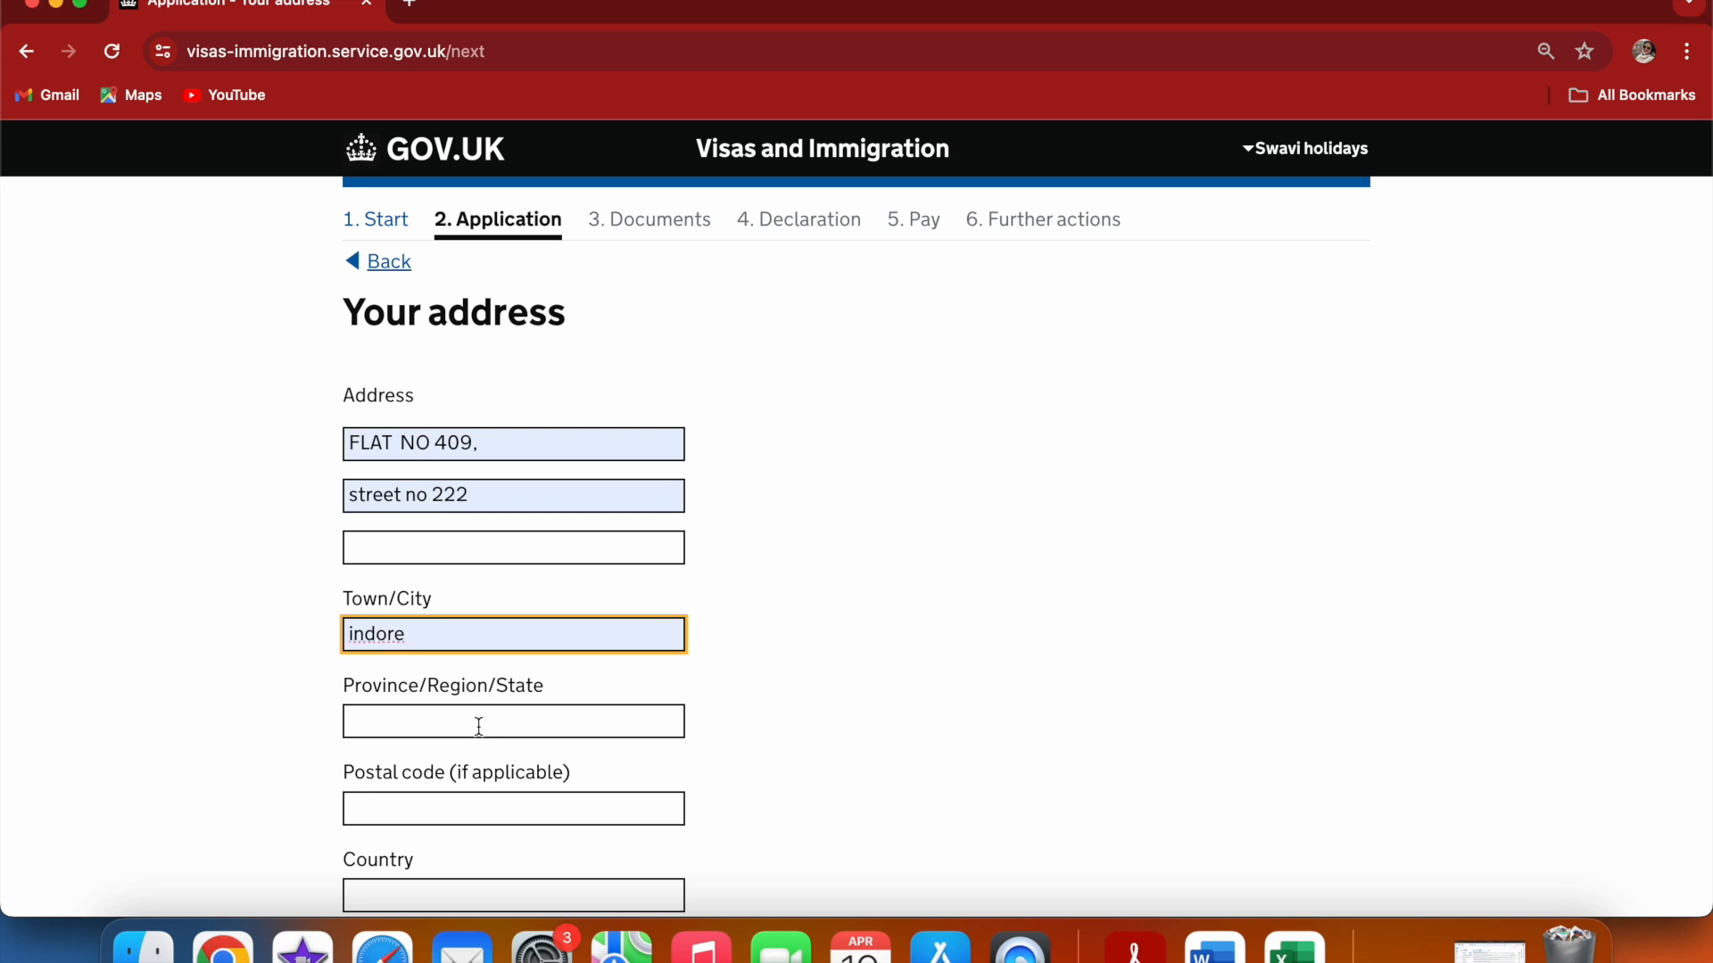
# Enter the applicant's province/region/state and postal code
pyautogui.click(458, 719)
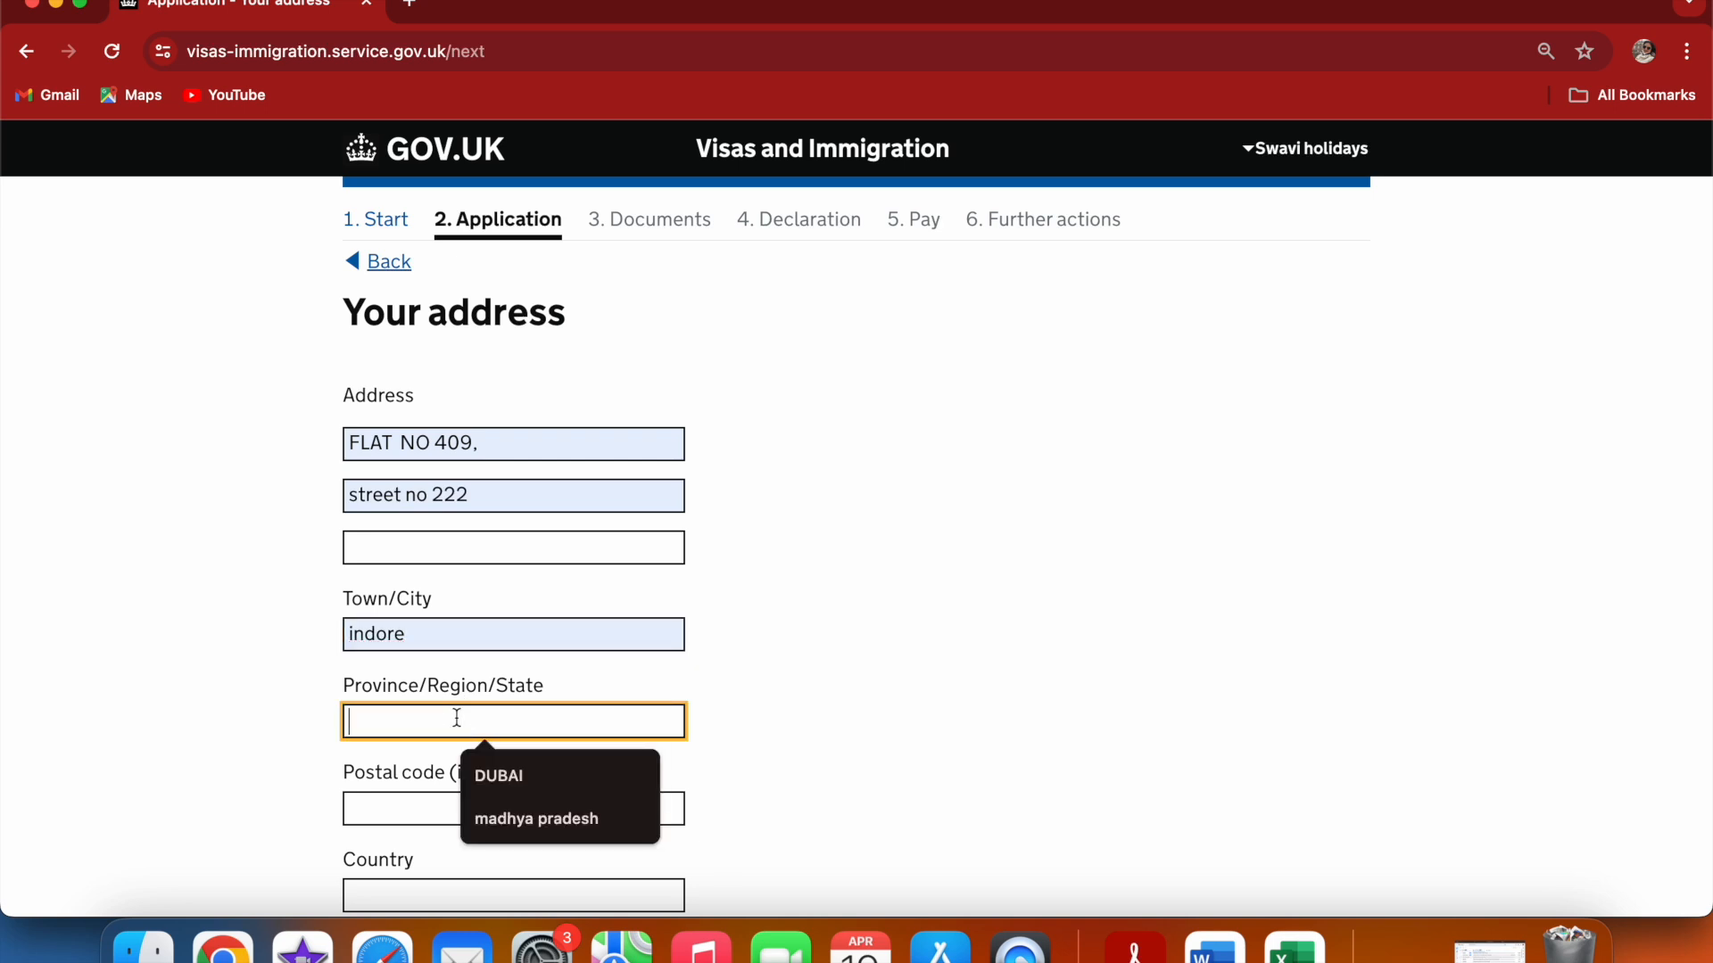
pyautogui.click(493, 830)
pyautogui.click(453, 800)
pyautogui.write('11223344')
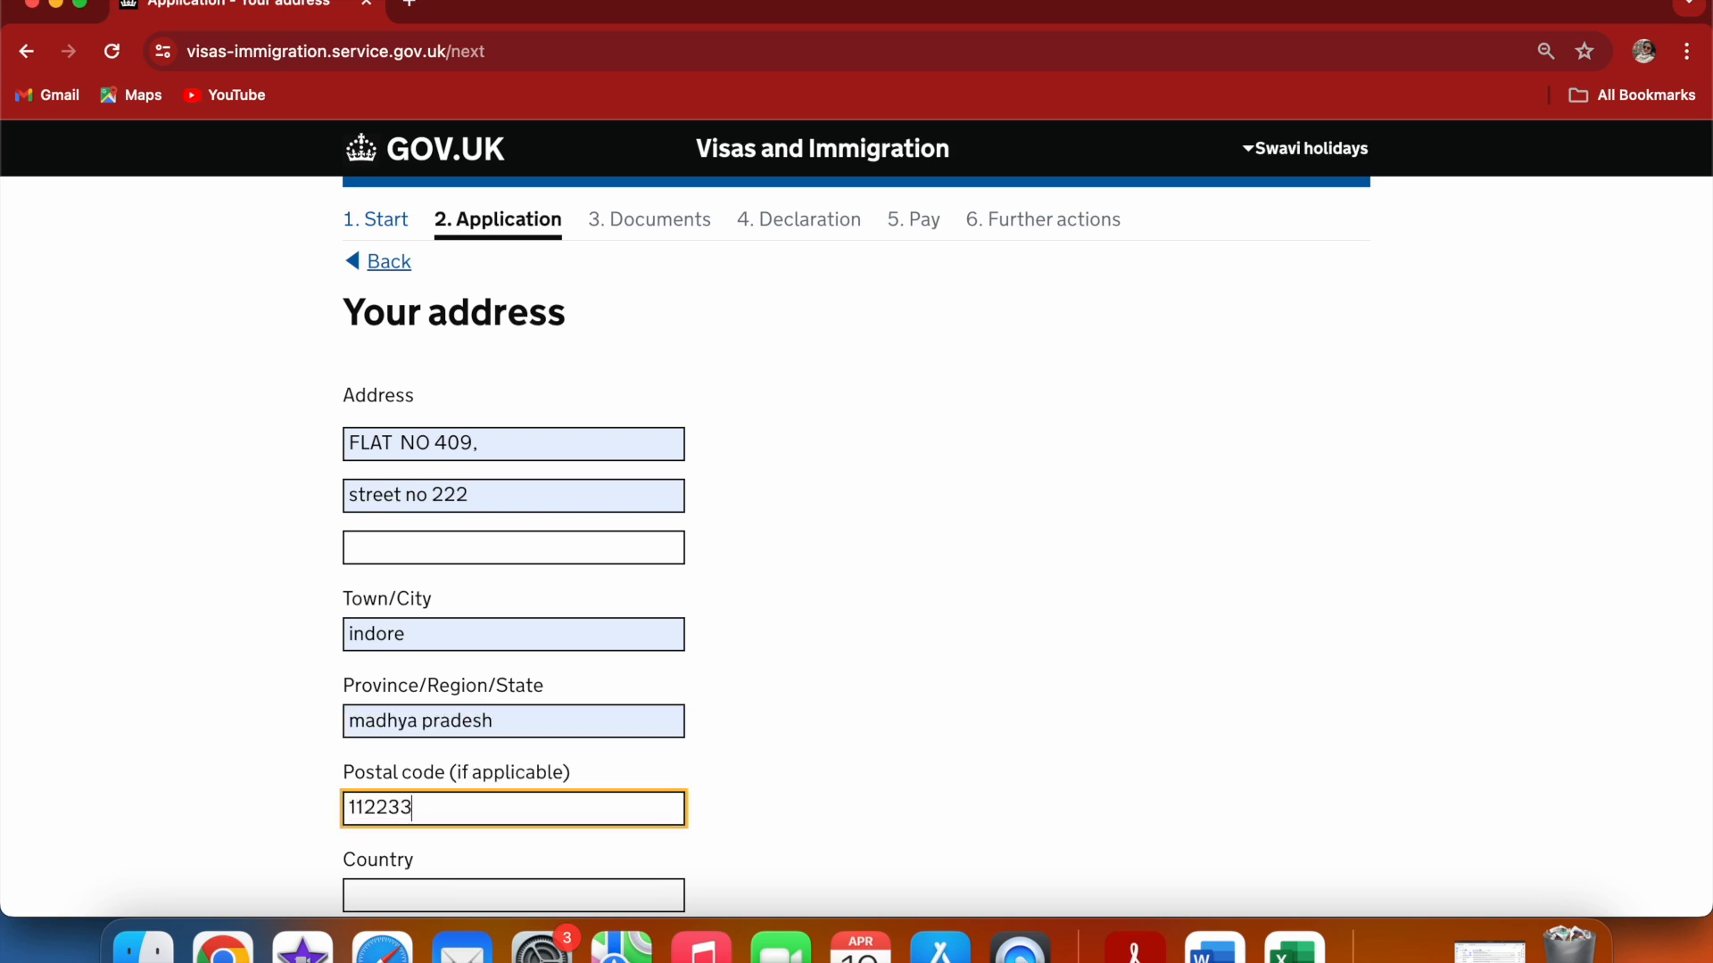
# Set the address country to India, choosing it from the country suggestions
pyautogui.click(431, 898)
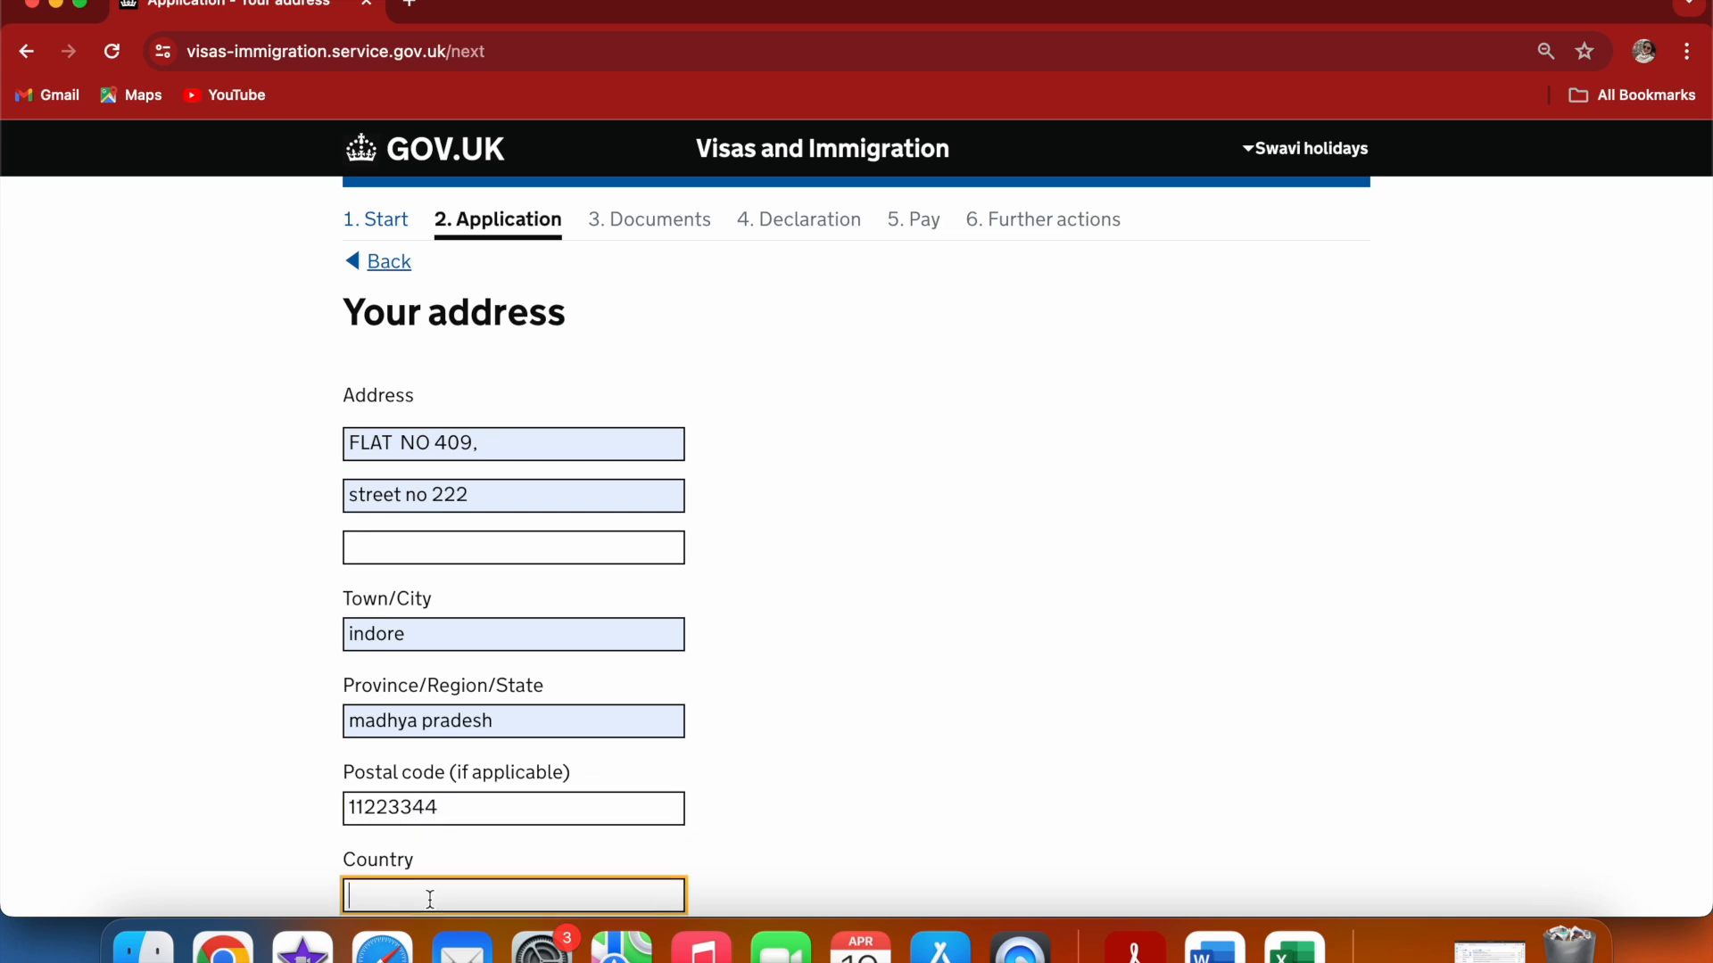
pyautogui.write('india')
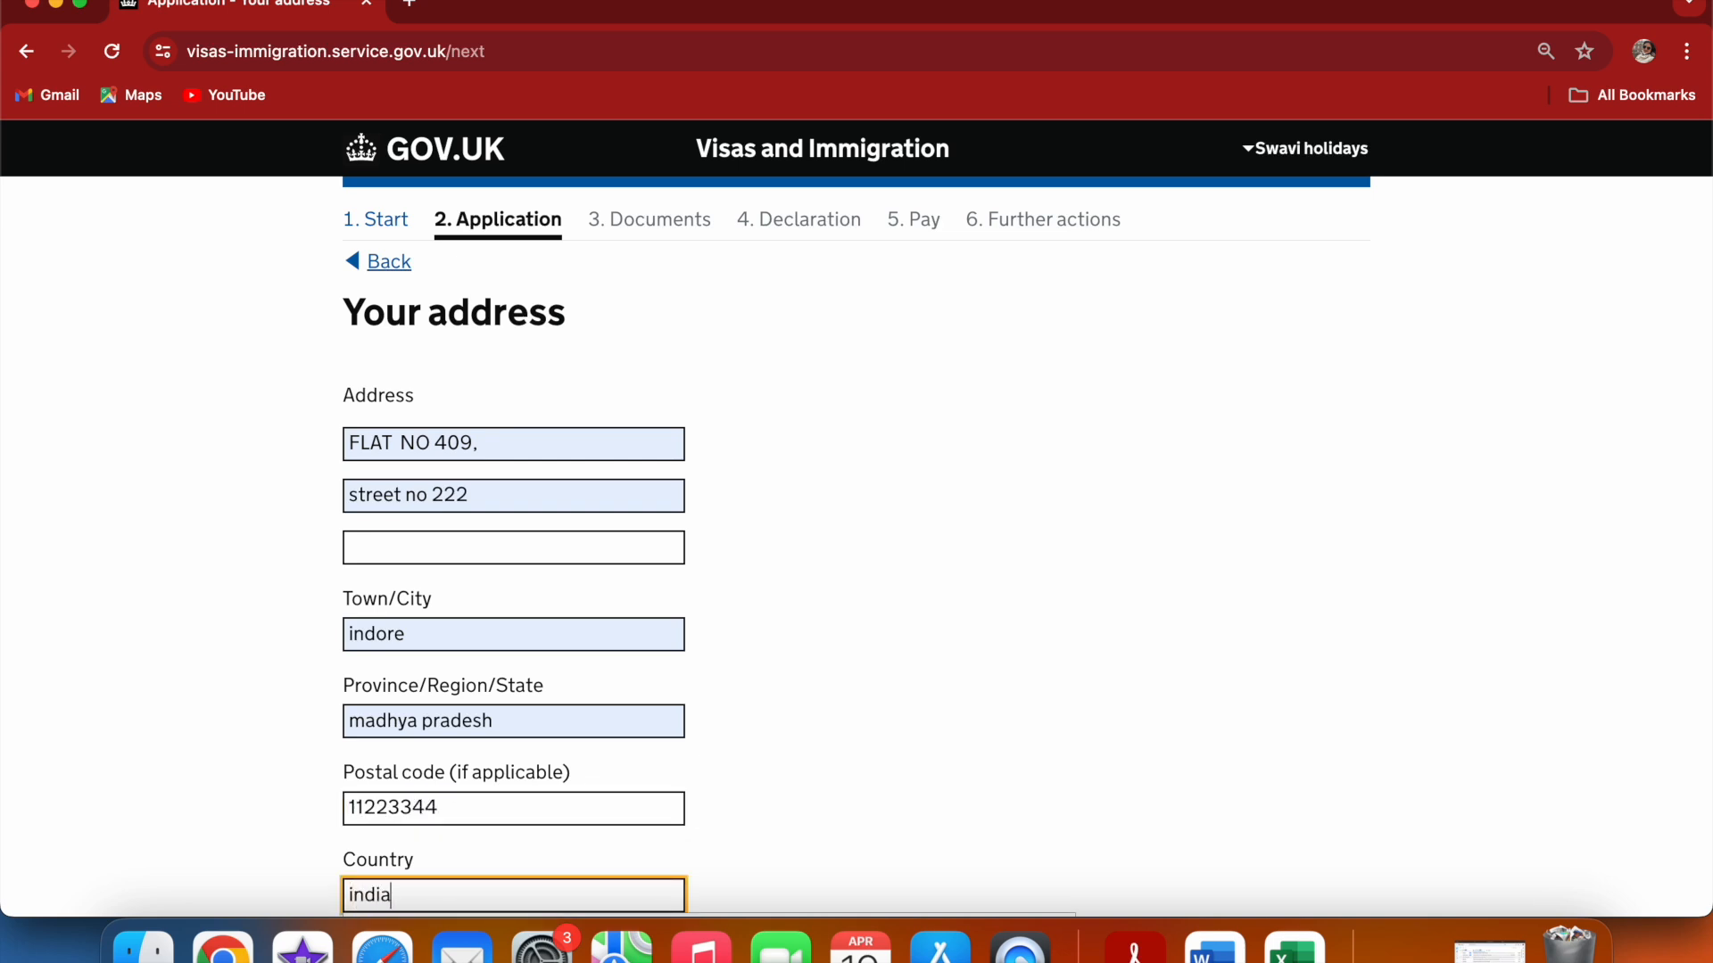
pyautogui.click(829, 809)
pyautogui.scroll(-3, 830, 810)
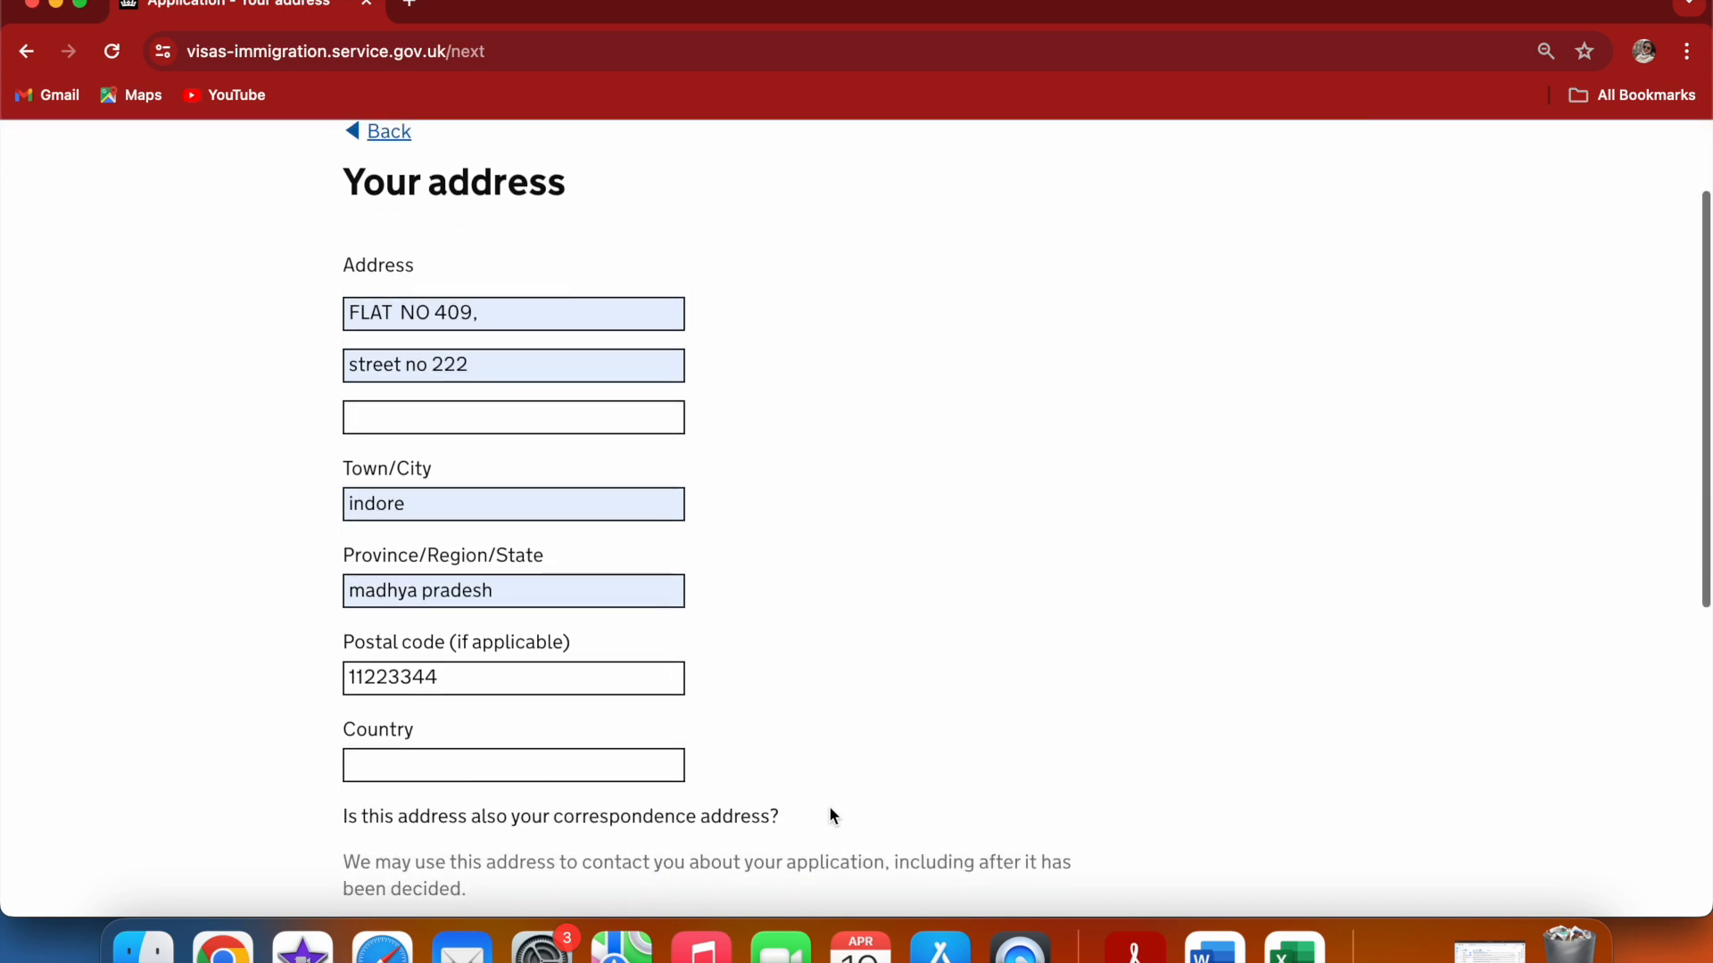
pyautogui.click(607, 745)
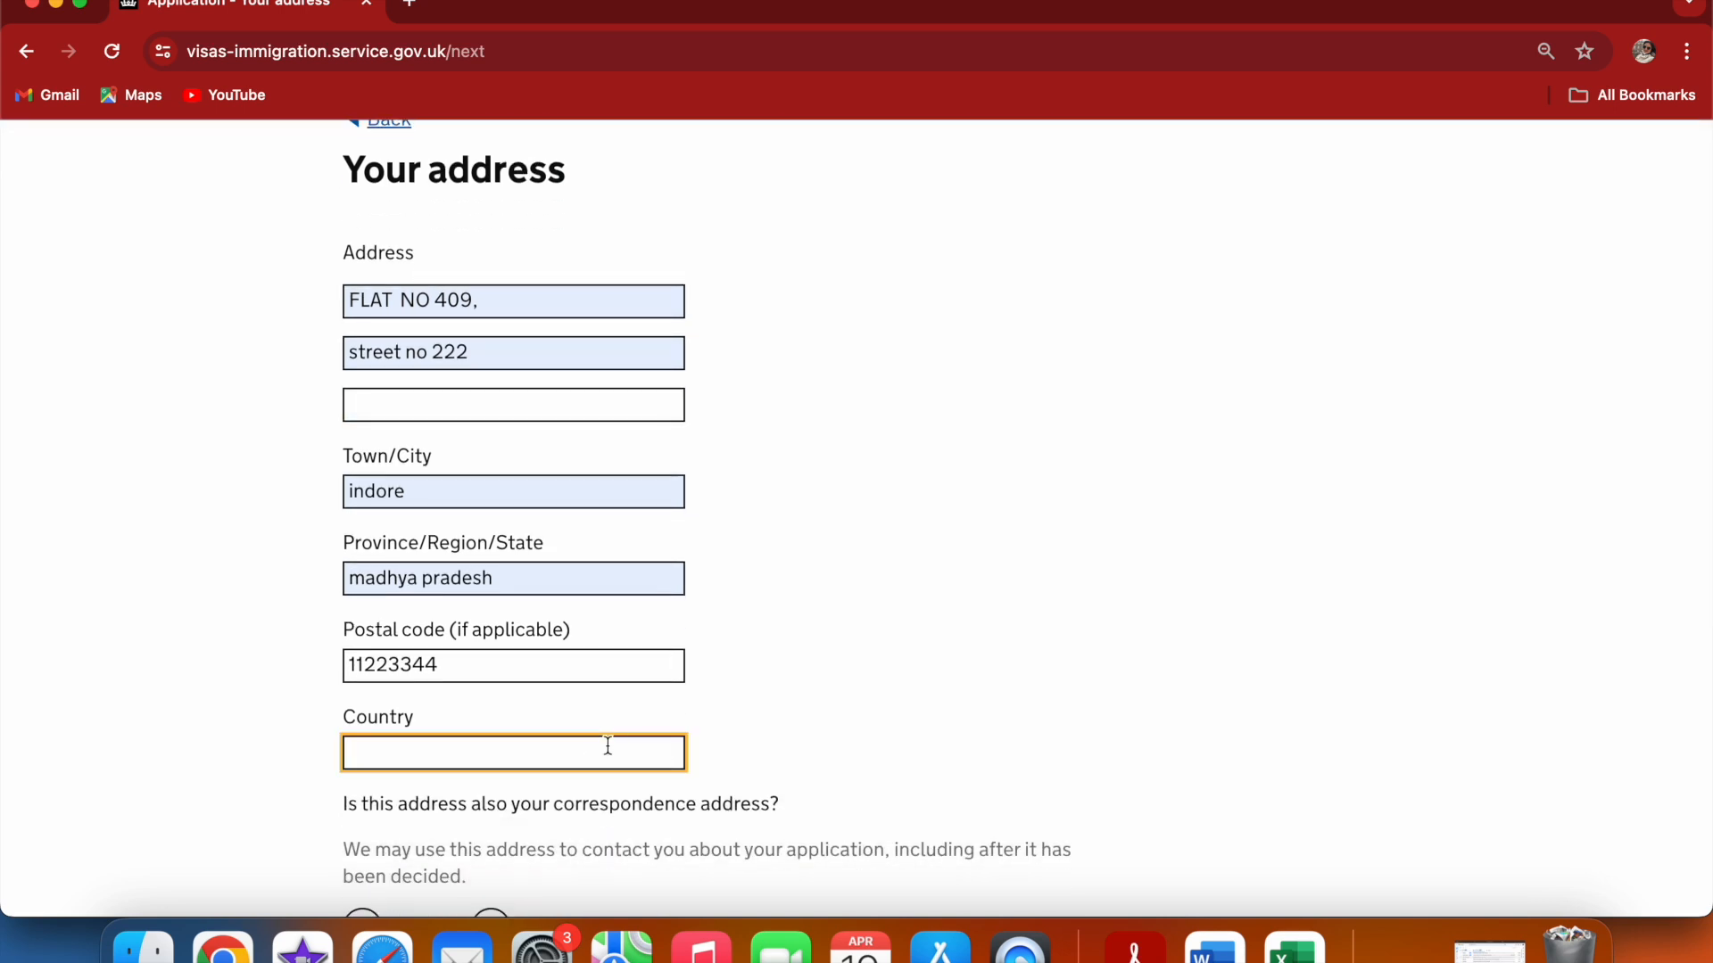
pyautogui.write('in')
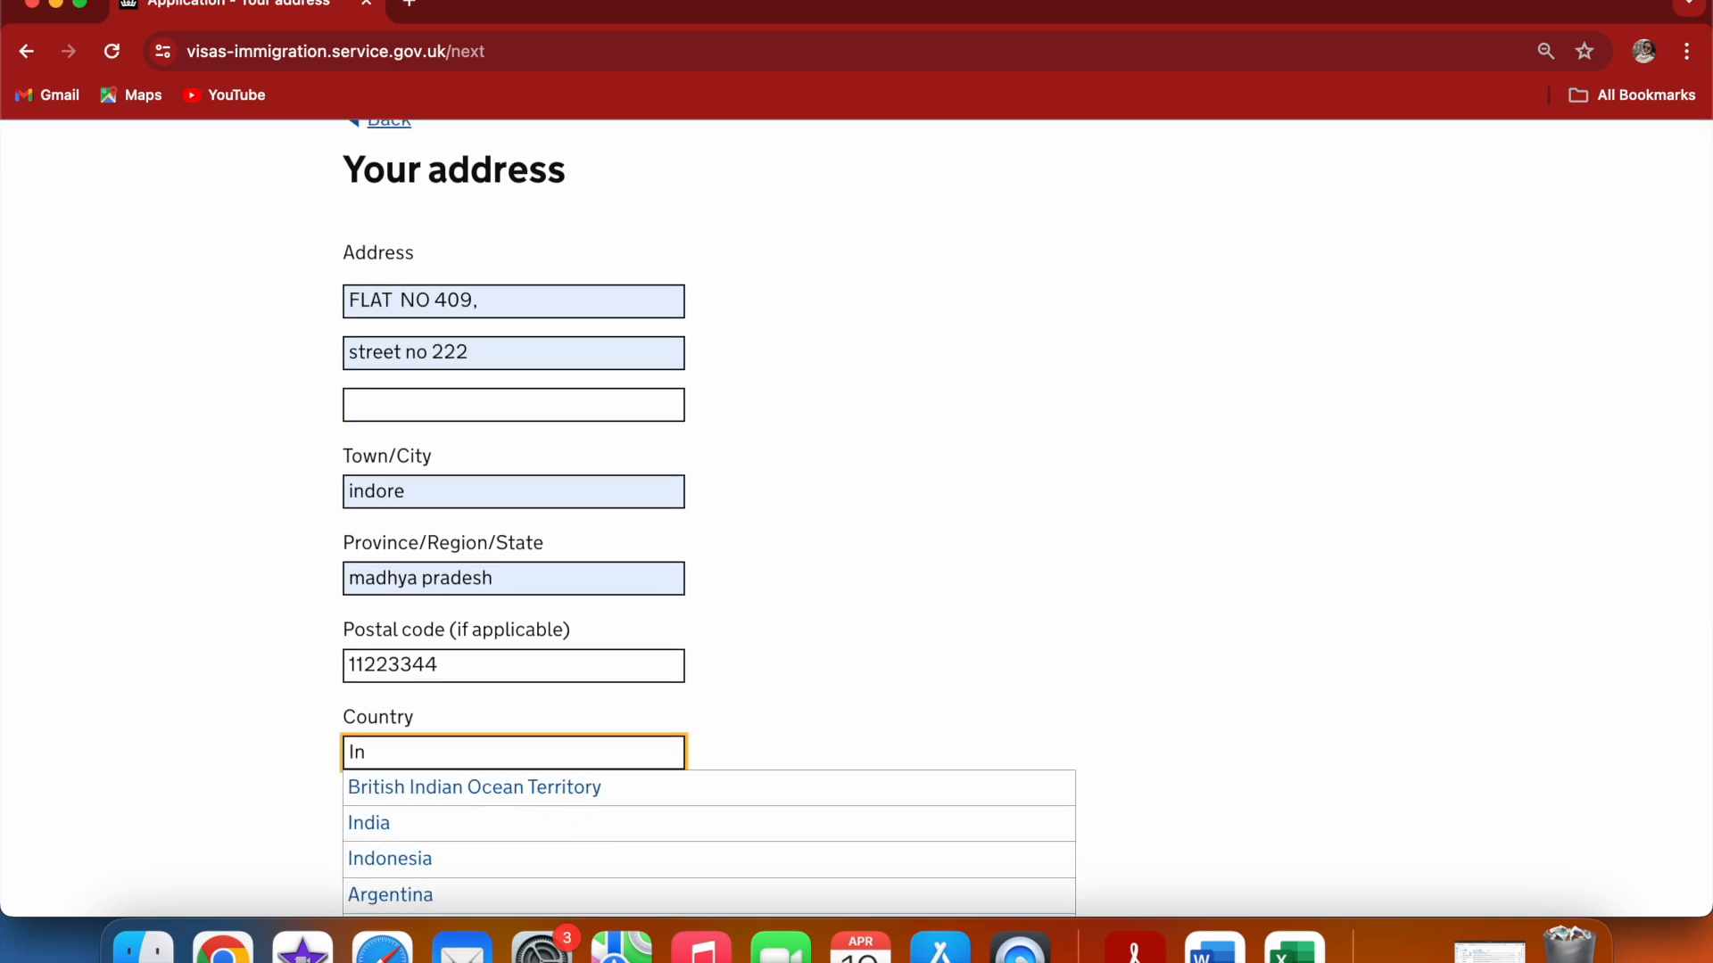
pyautogui.click(570, 821)
# Answer Yes to this address also being the correspondence address, then save and continue
pyautogui.click(919, 695)
pyautogui.scroll(-3, 919, 696)
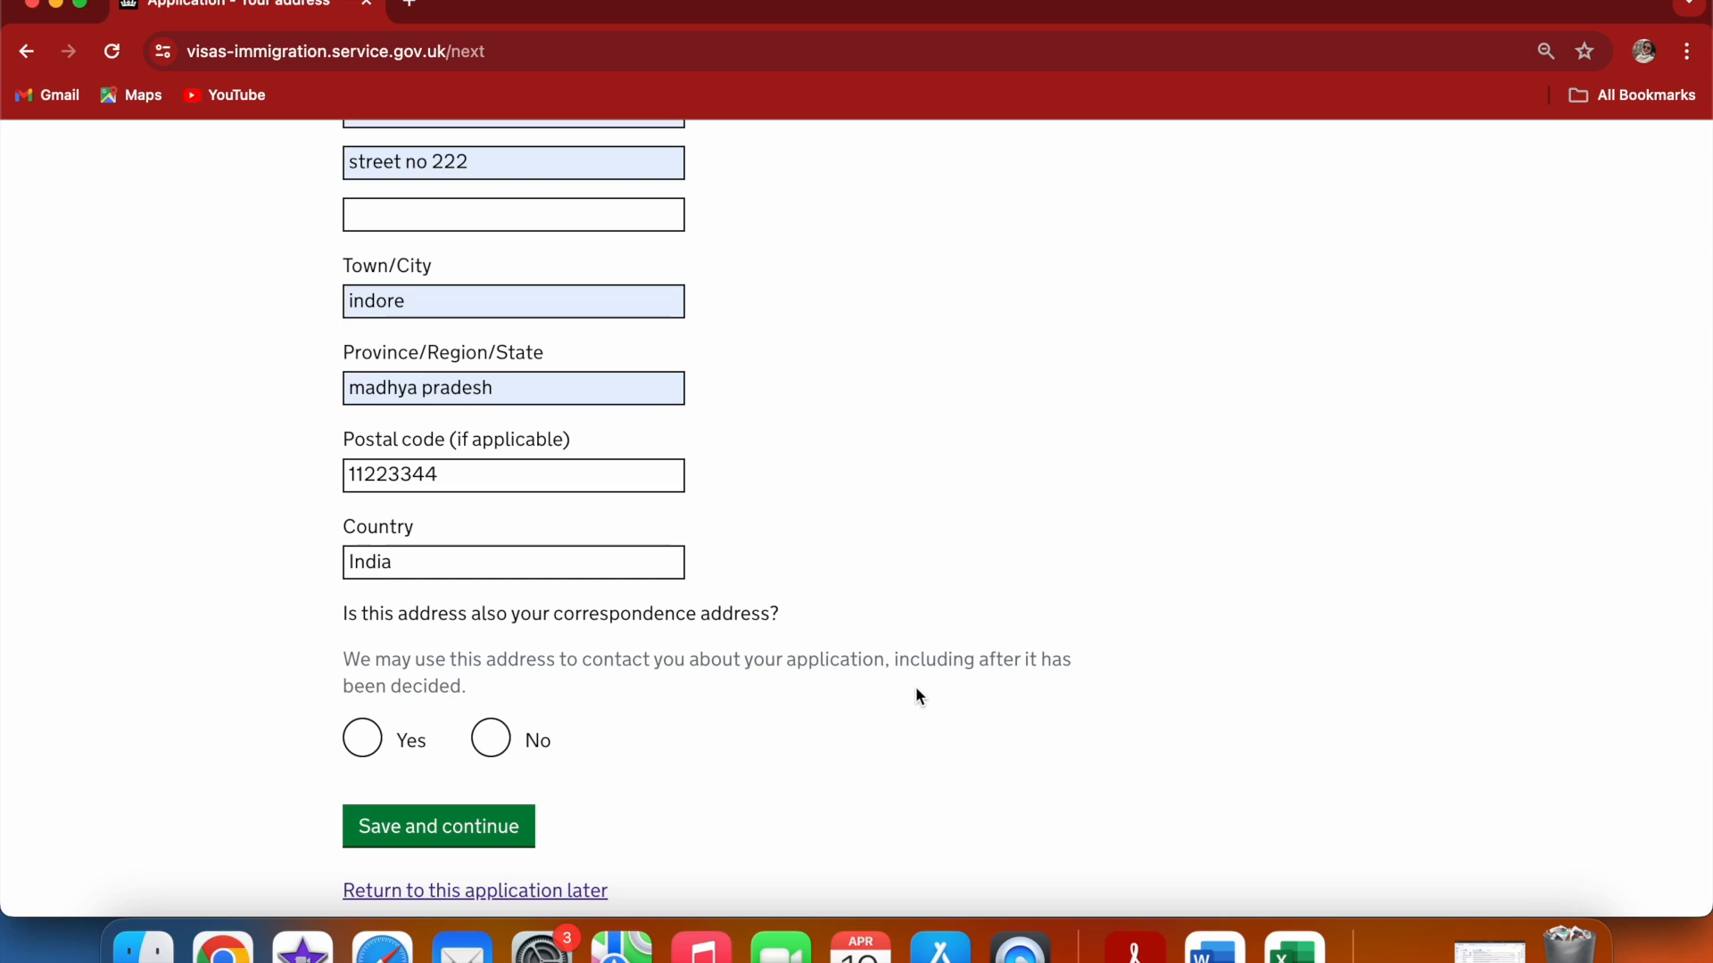
pyautogui.click(357, 744)
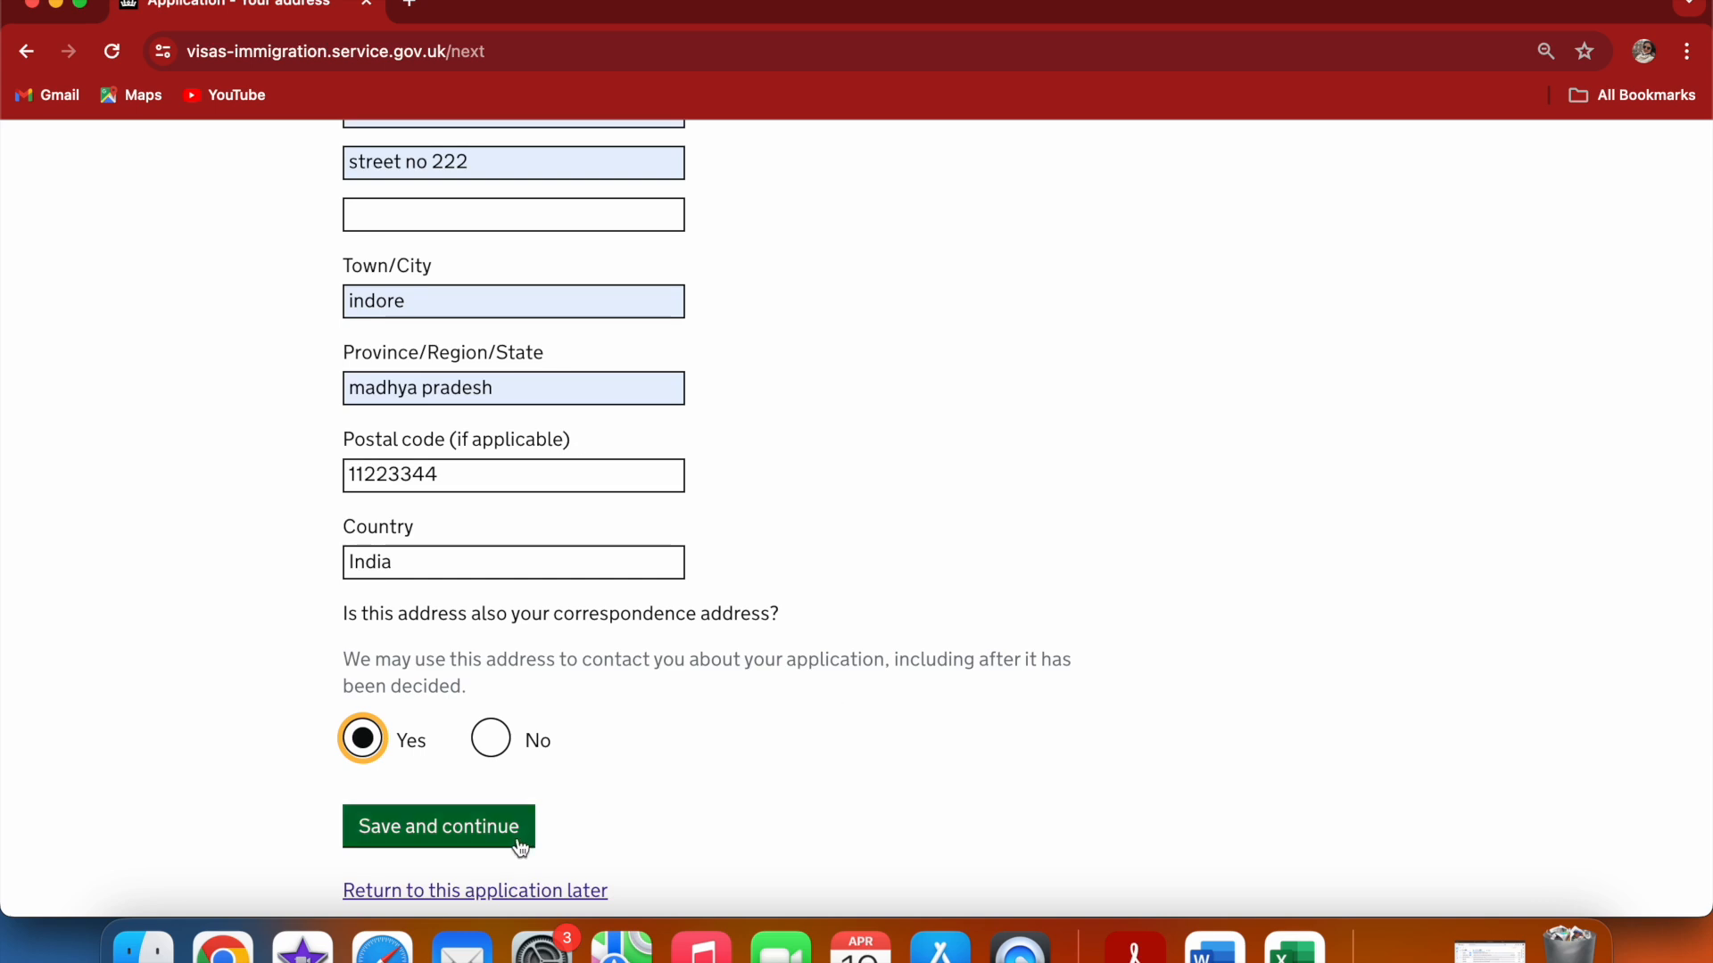
pyautogui.click(486, 838)
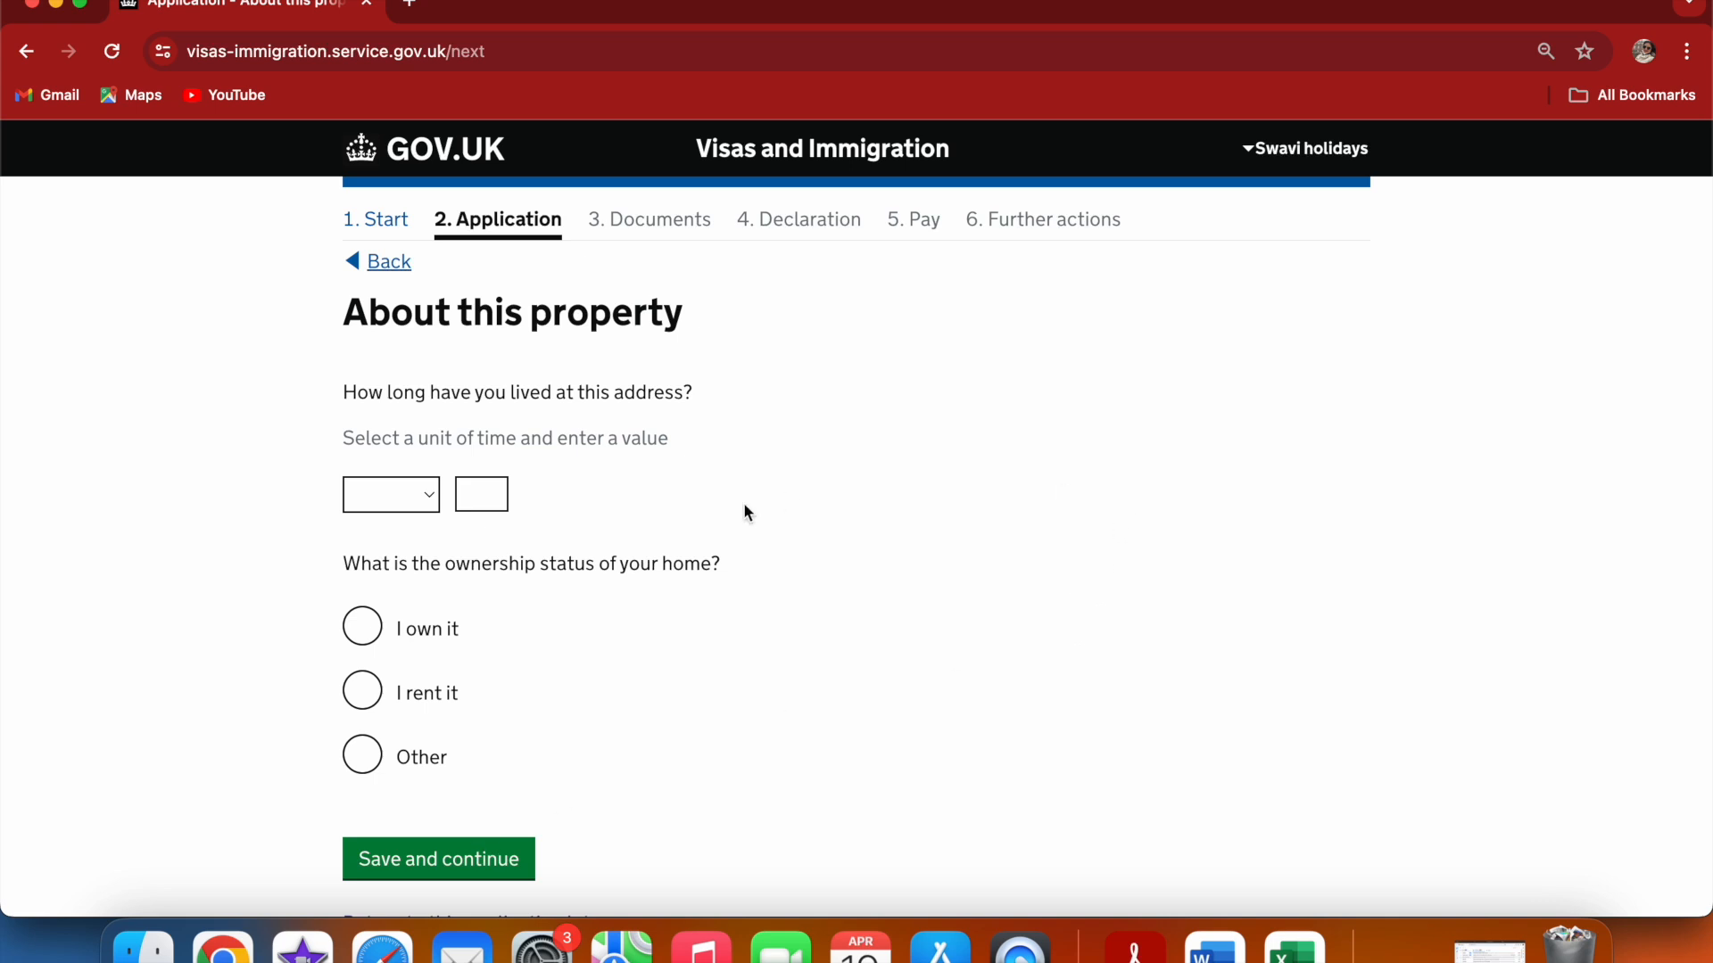
# Record living at the address for 3 Years with ownership status I rent it, then continue
pyautogui.click(434, 507)
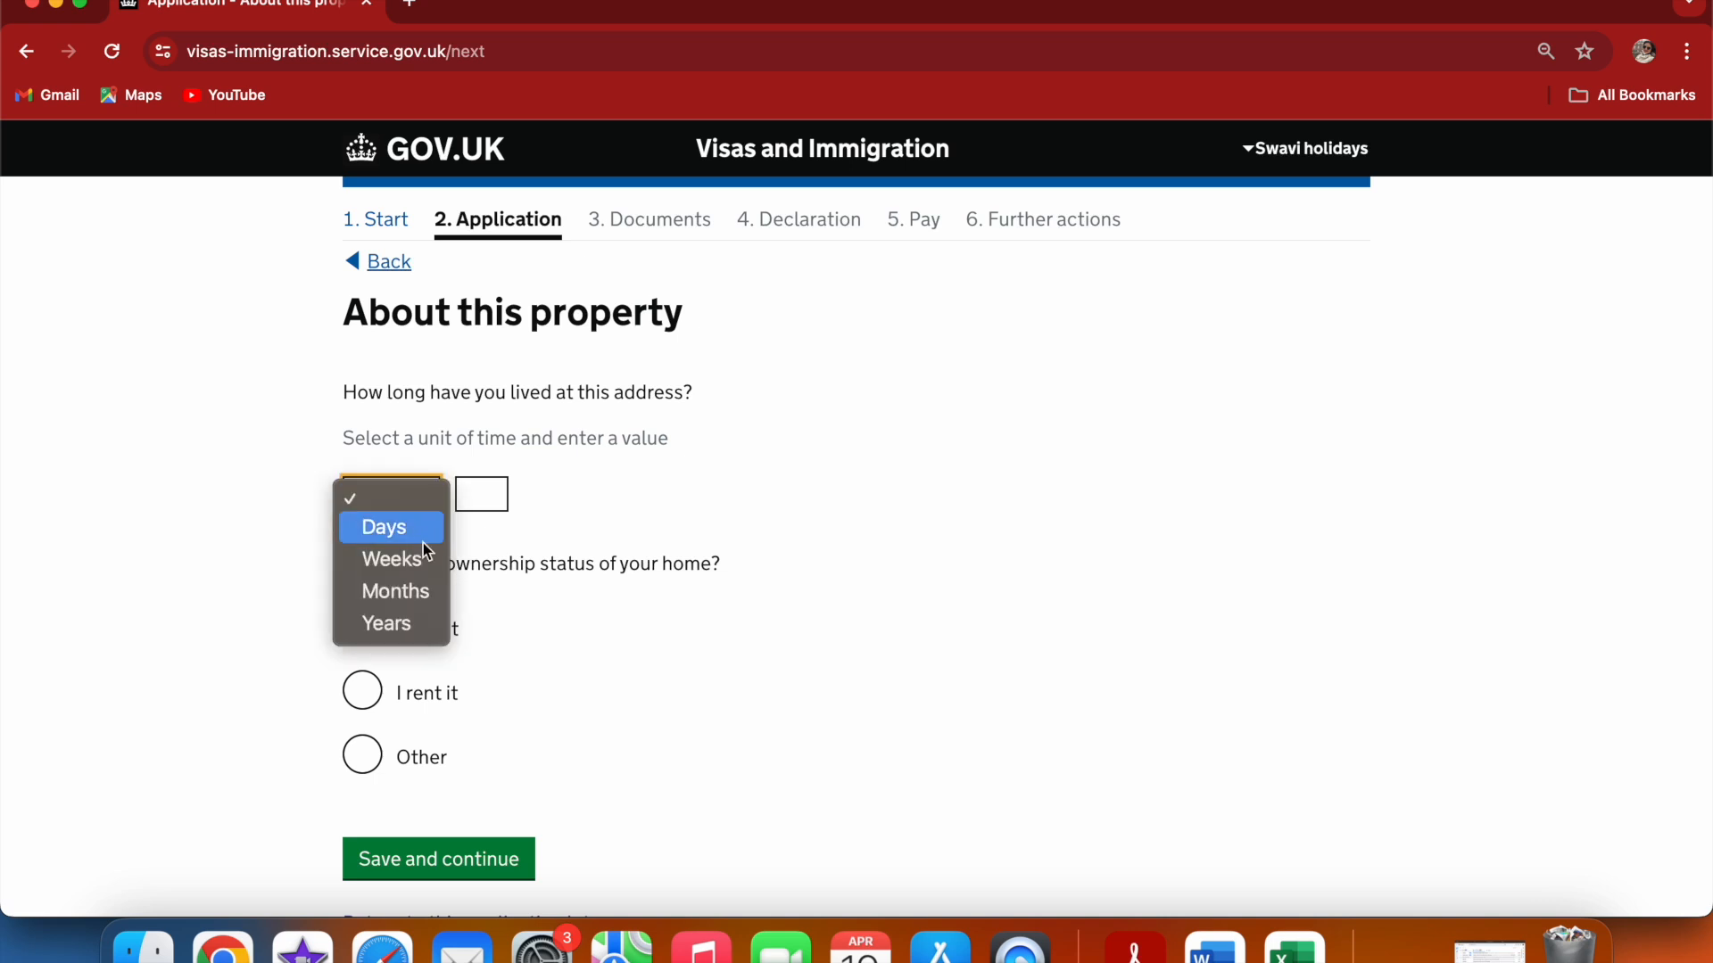
pyautogui.click(412, 622)
pyautogui.click(468, 490)
pyautogui.write('3')
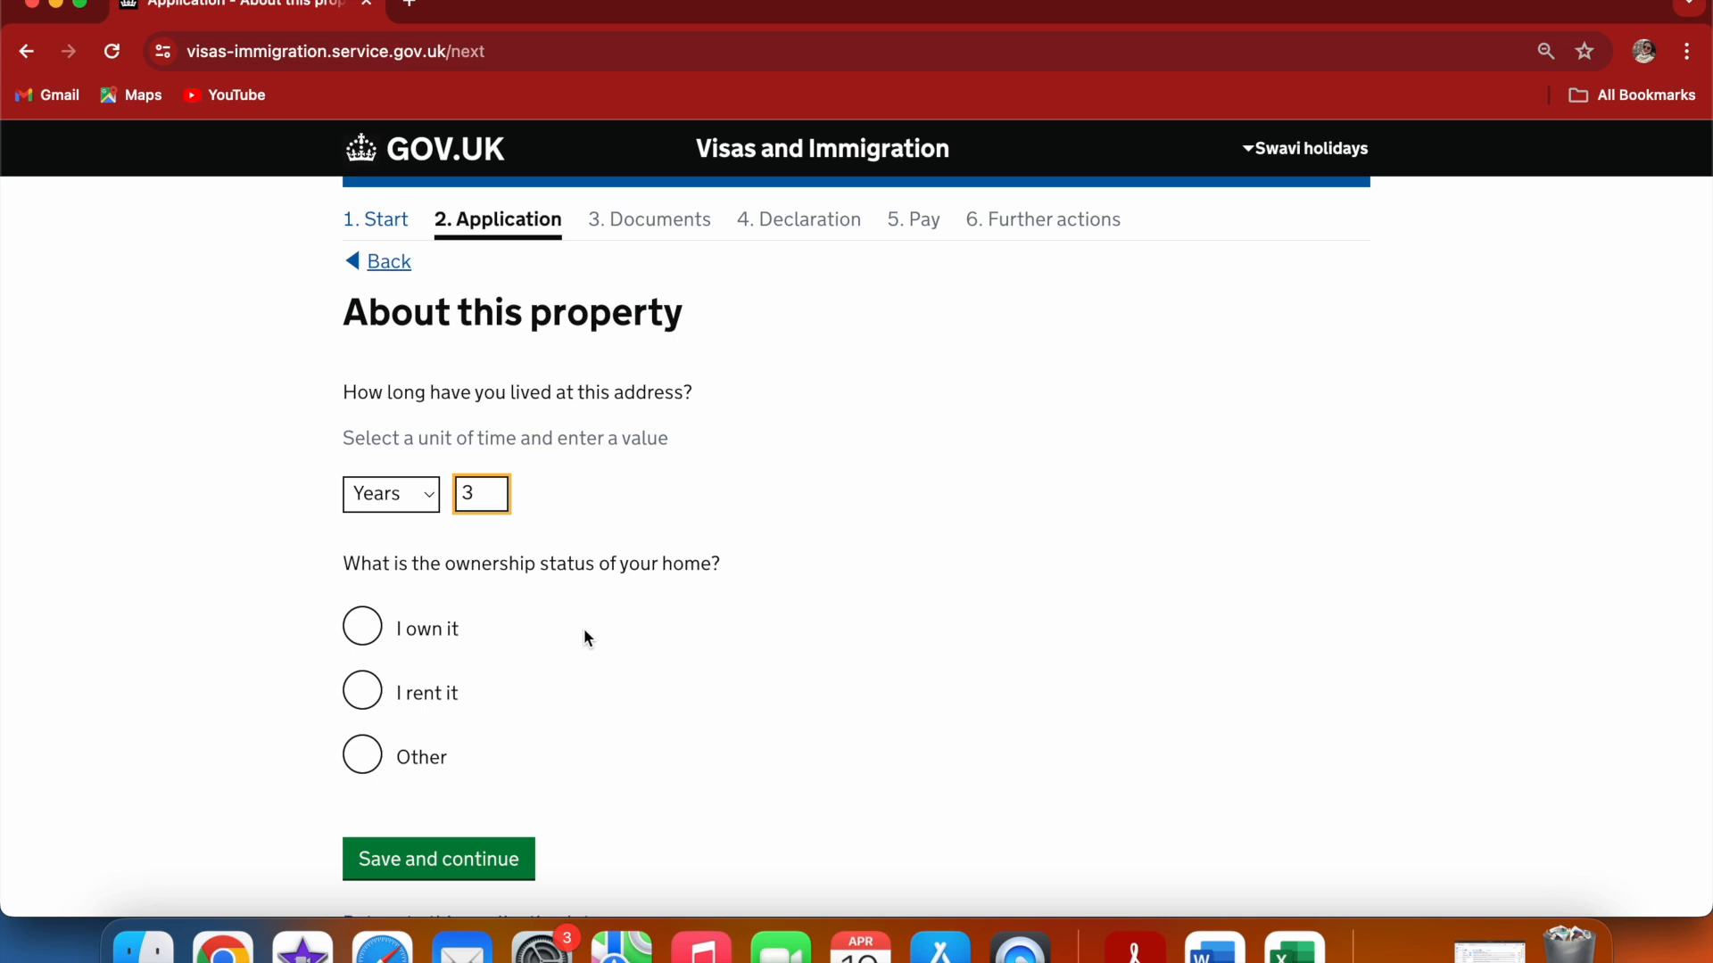
pyautogui.click(373, 703)
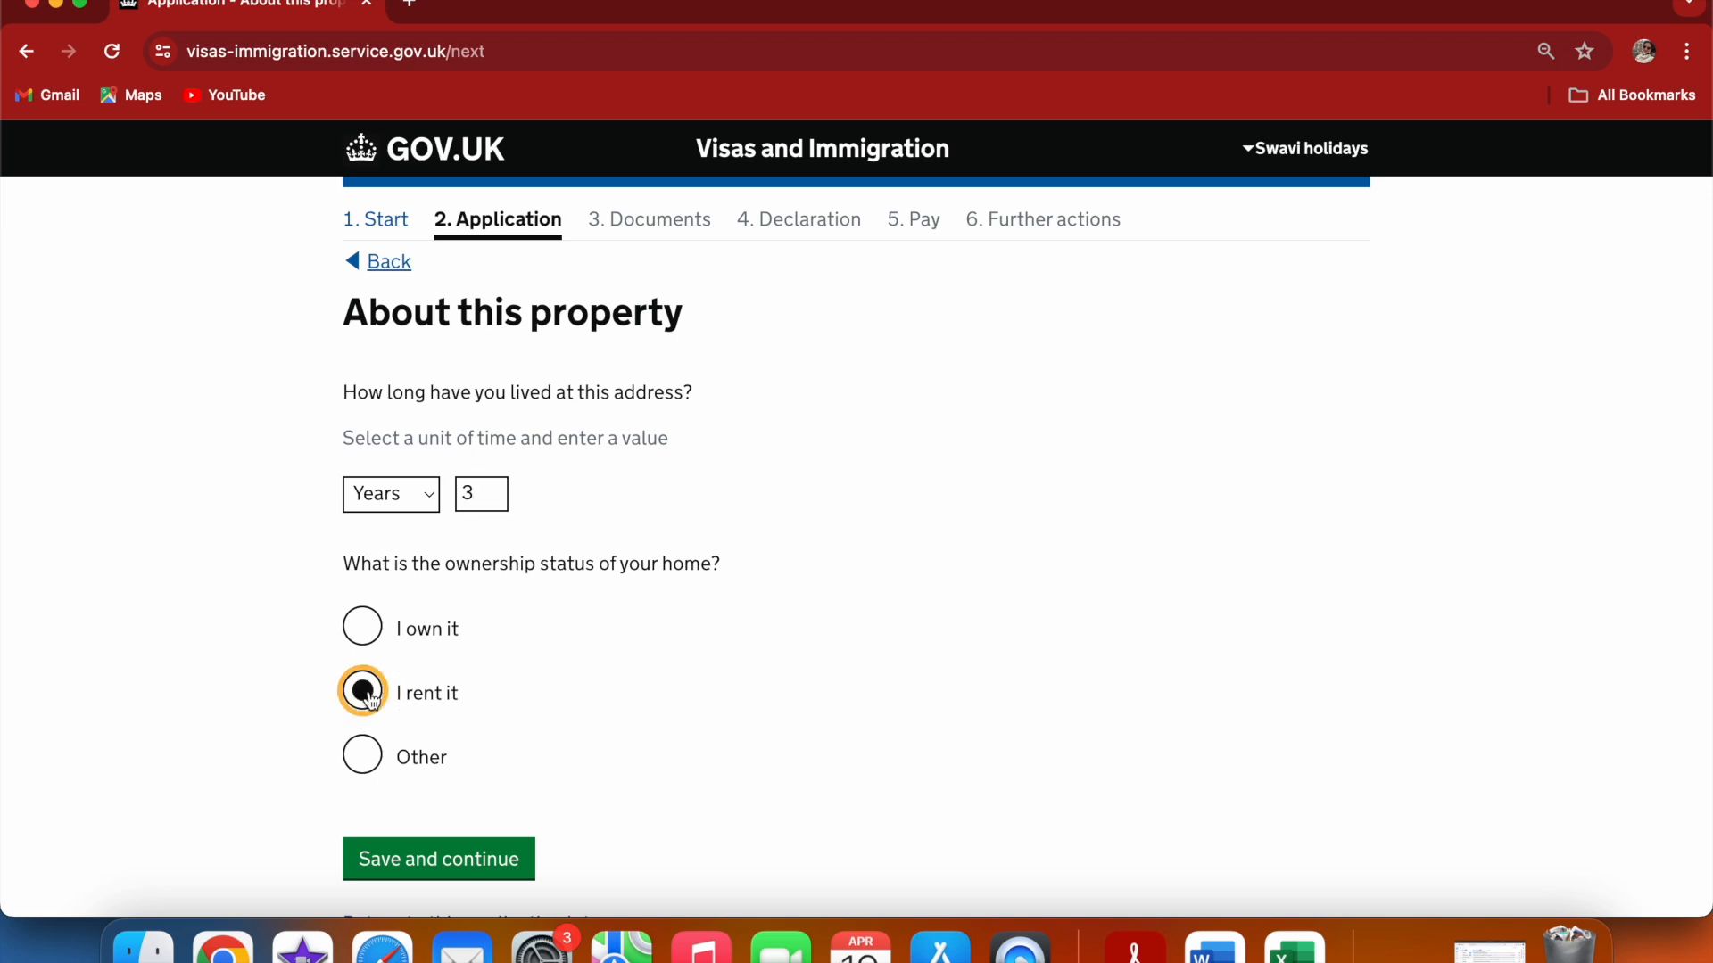
pyautogui.click(405, 863)
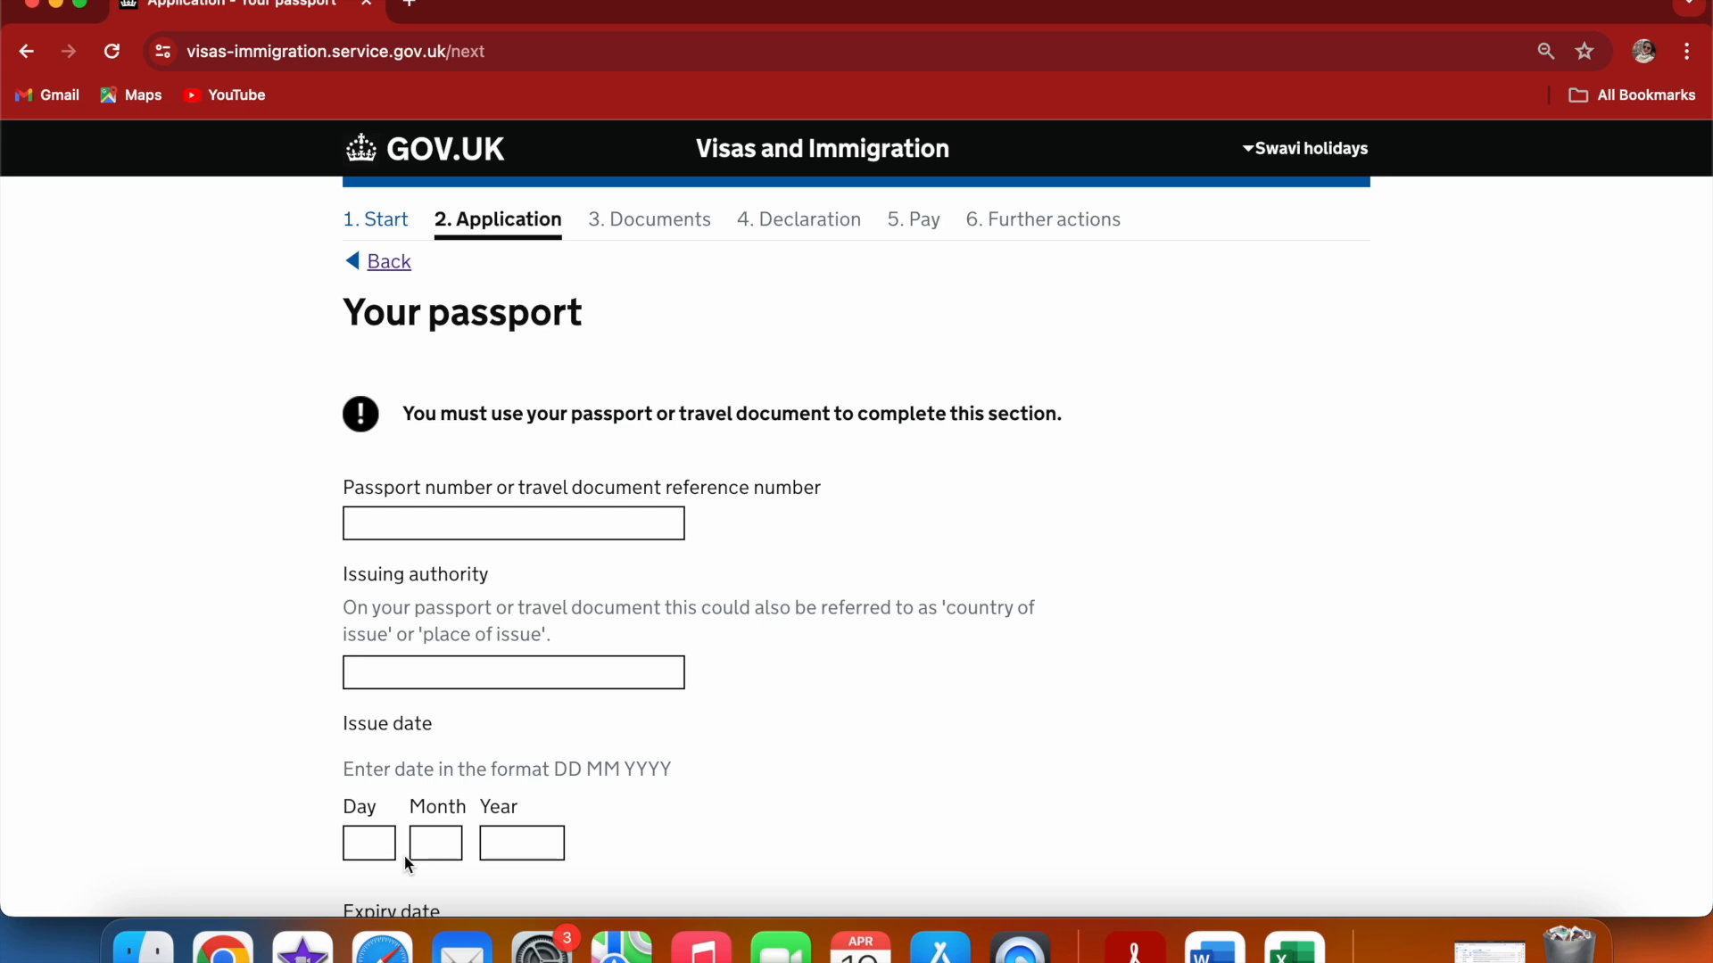
# Enter the passport number from the saved suggestions and set the issuing authority to india
pyautogui.click(428, 524)
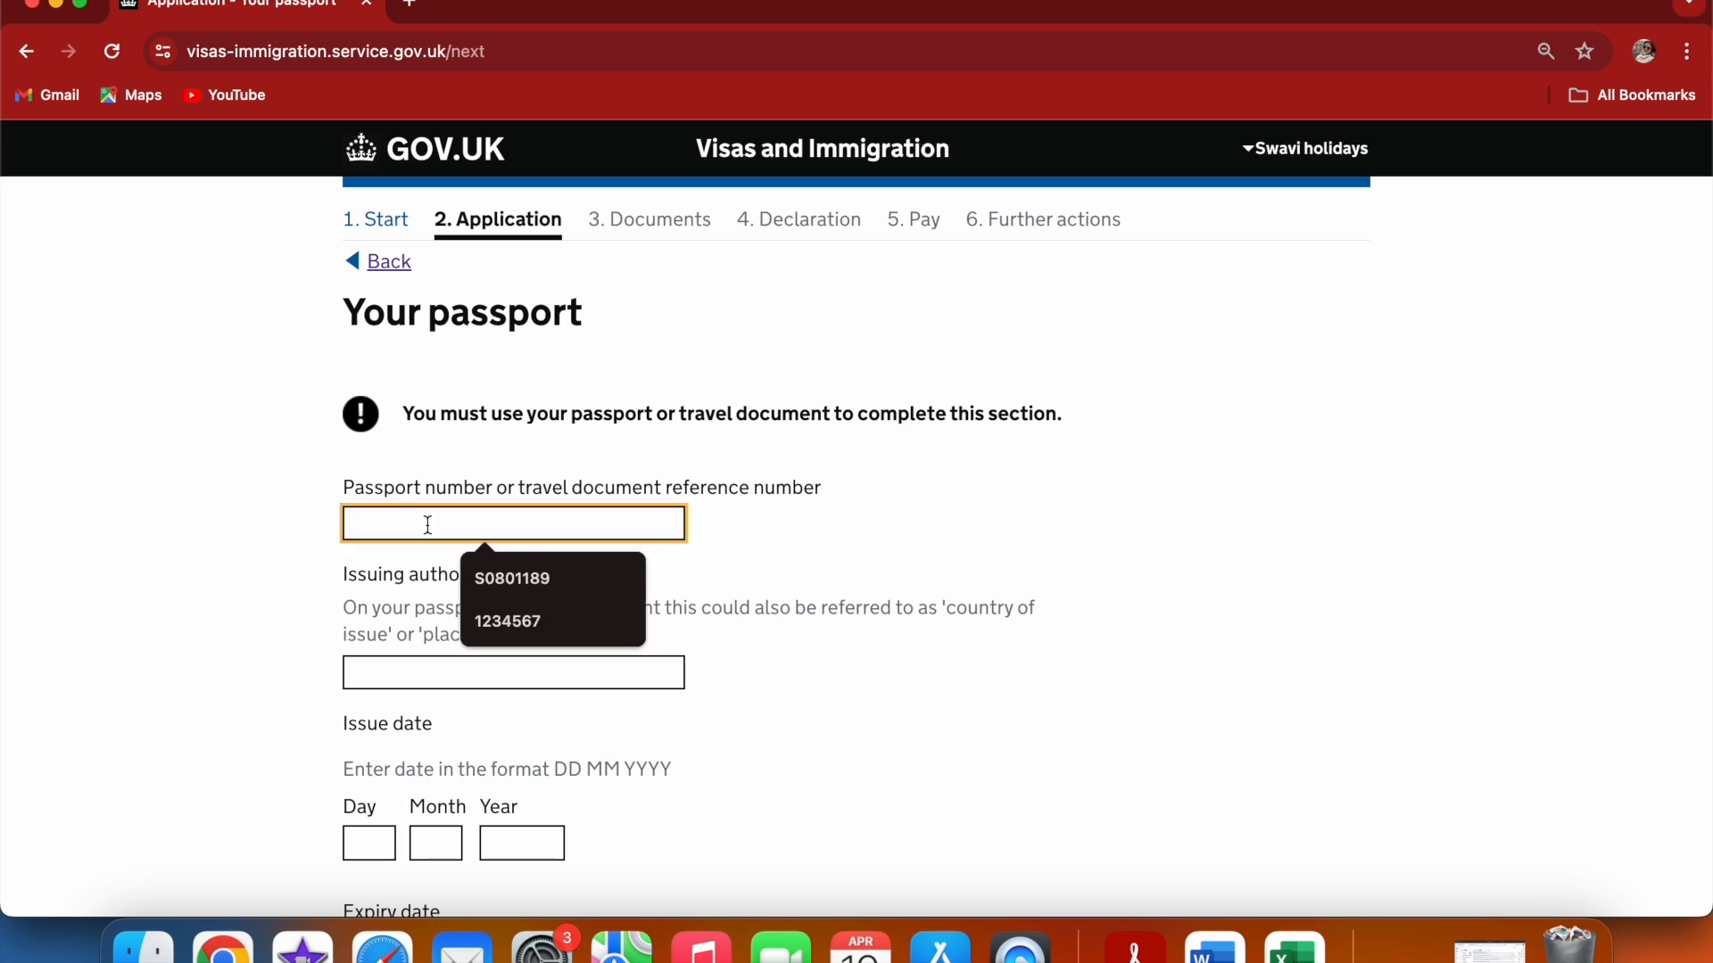
pyautogui.click(504, 622)
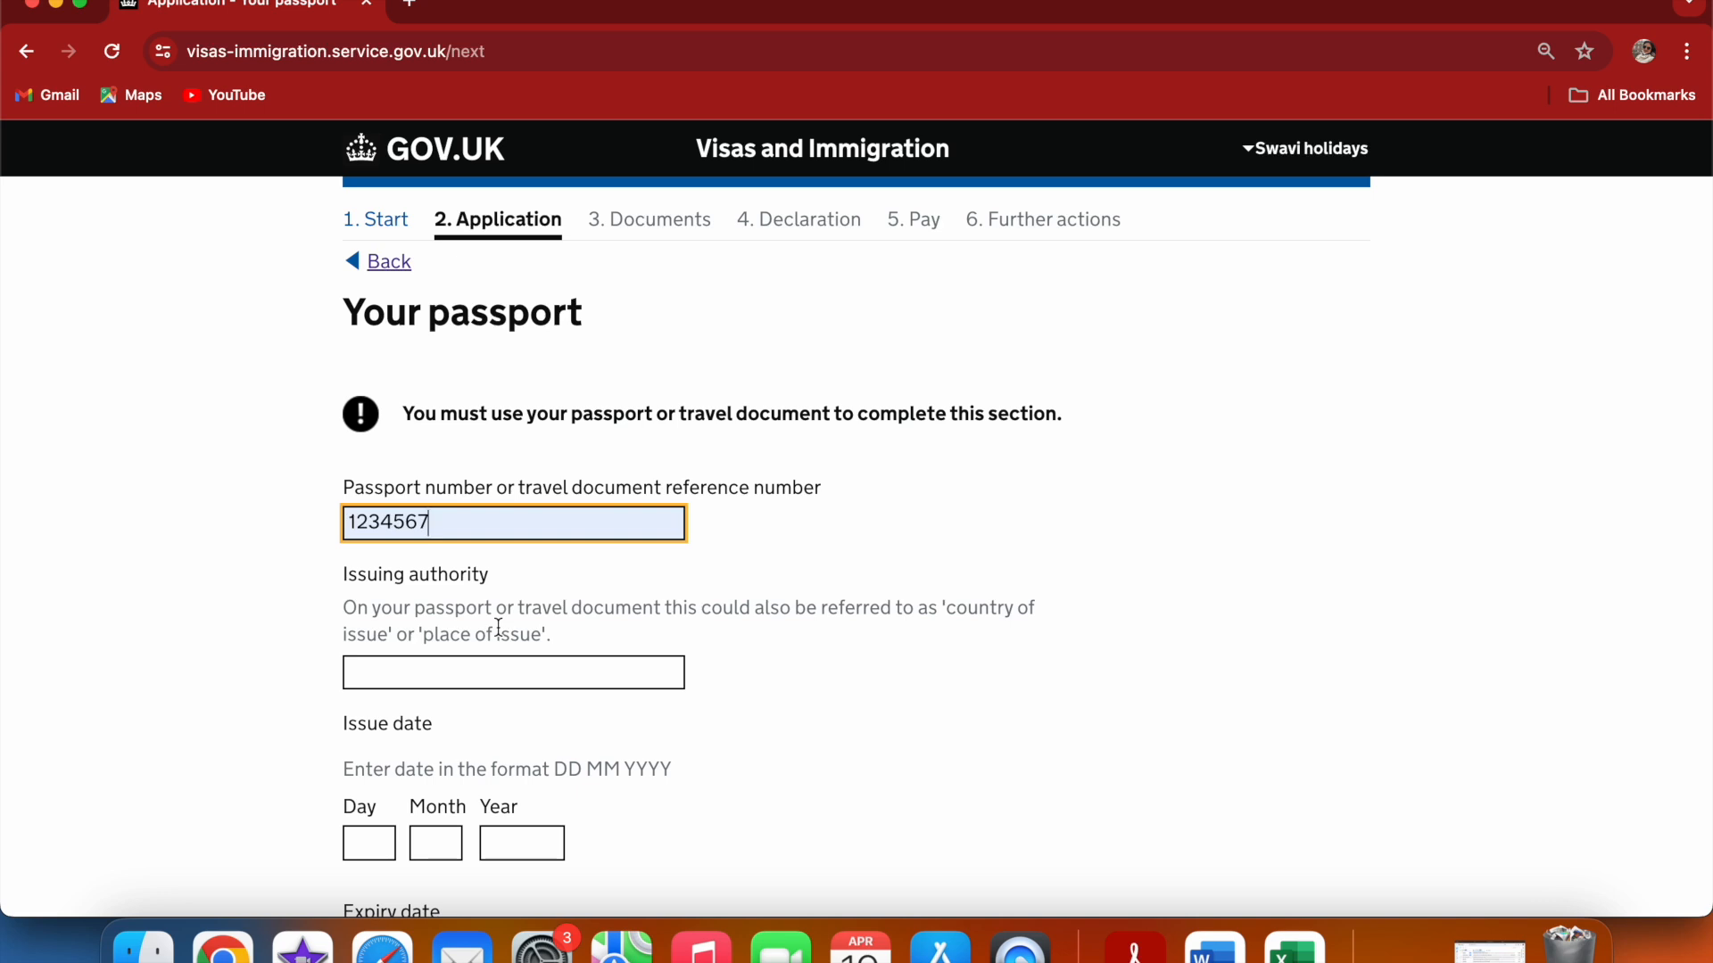
pyautogui.click(488, 674)
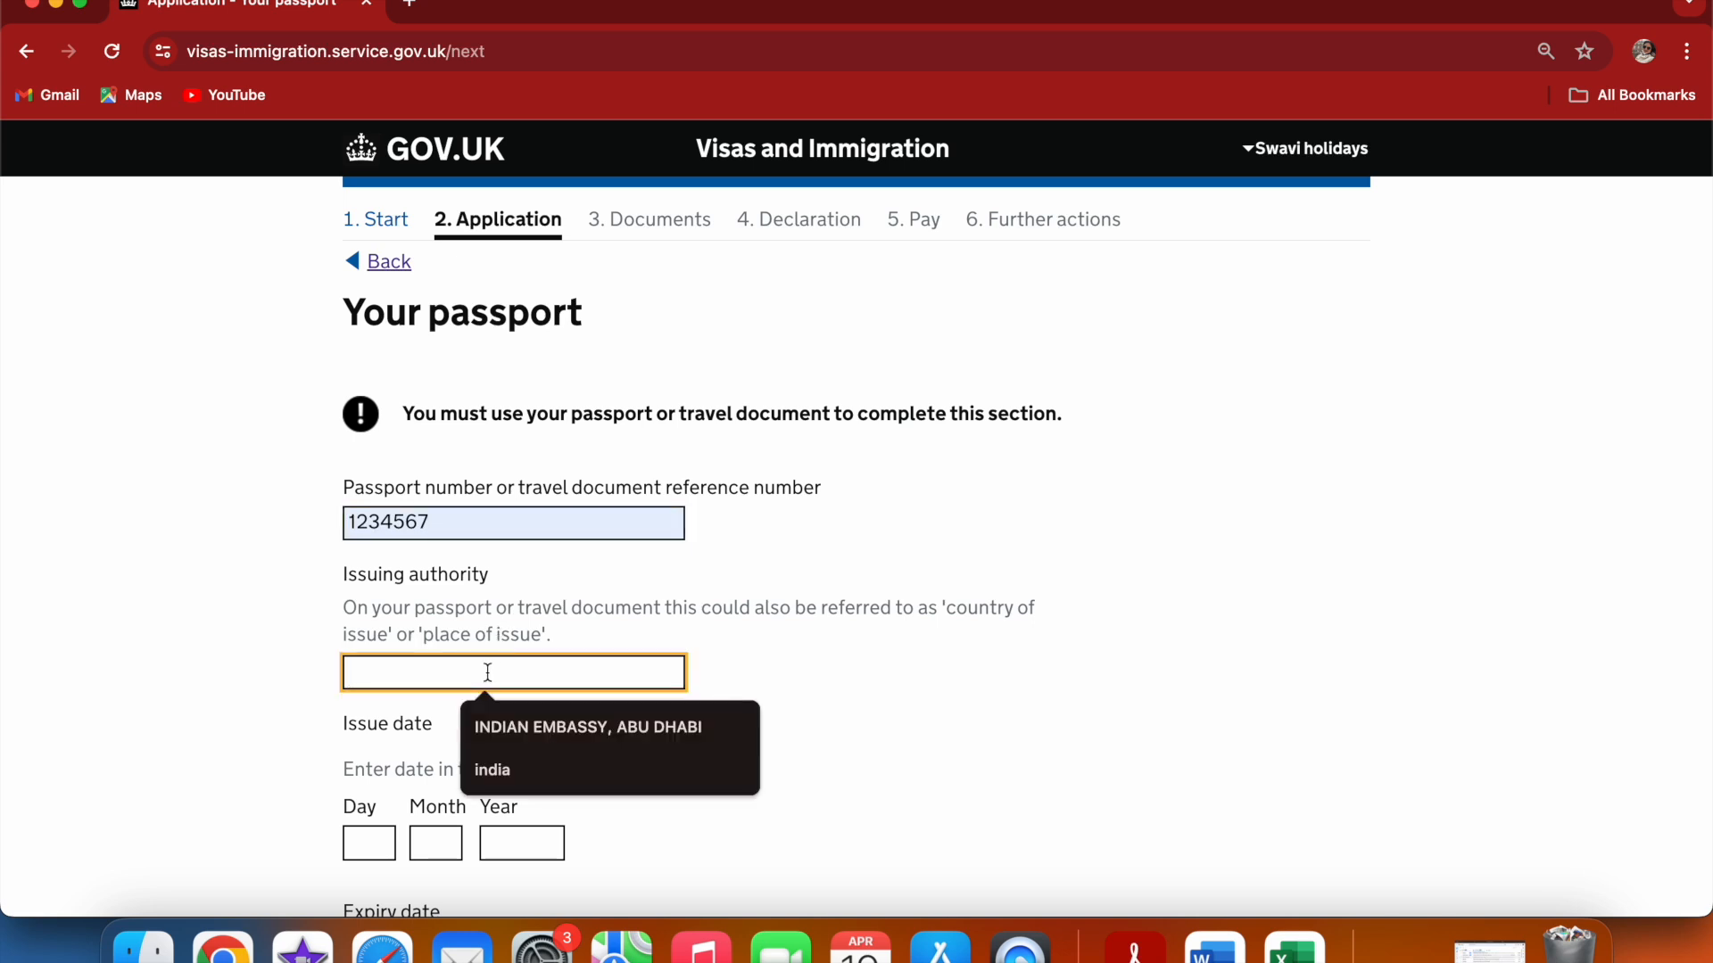
pyautogui.click(493, 769)
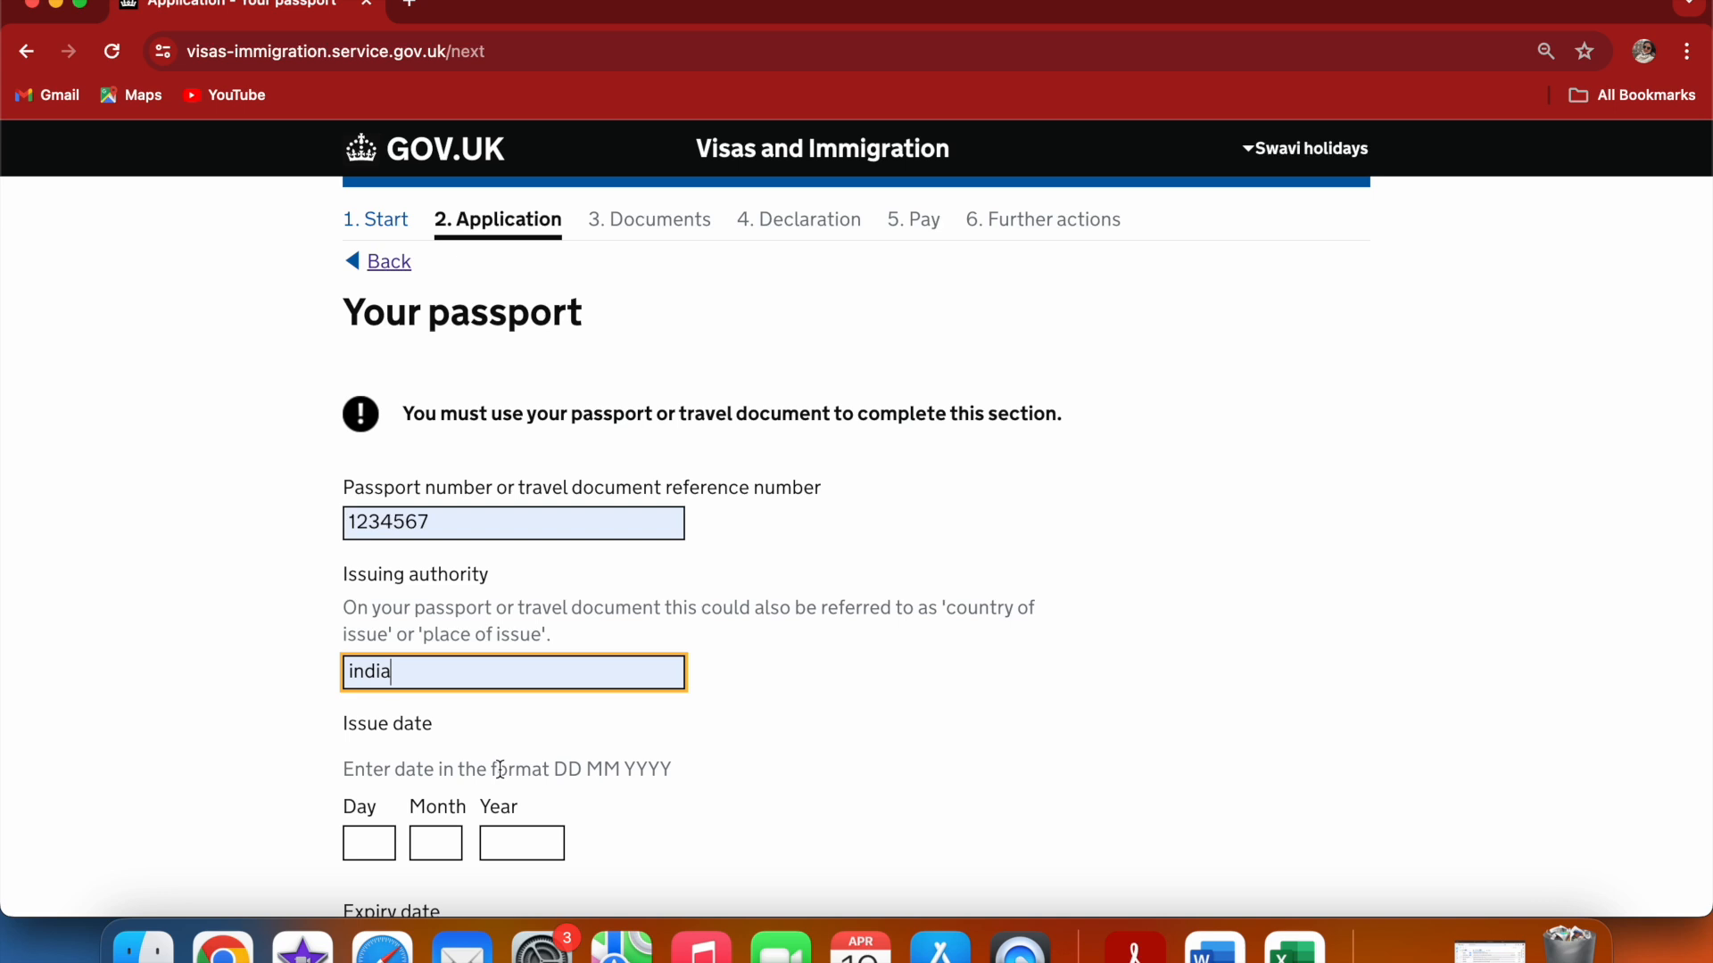
# Set the passport issue date to 13 04 2015
pyautogui.click(365, 853)
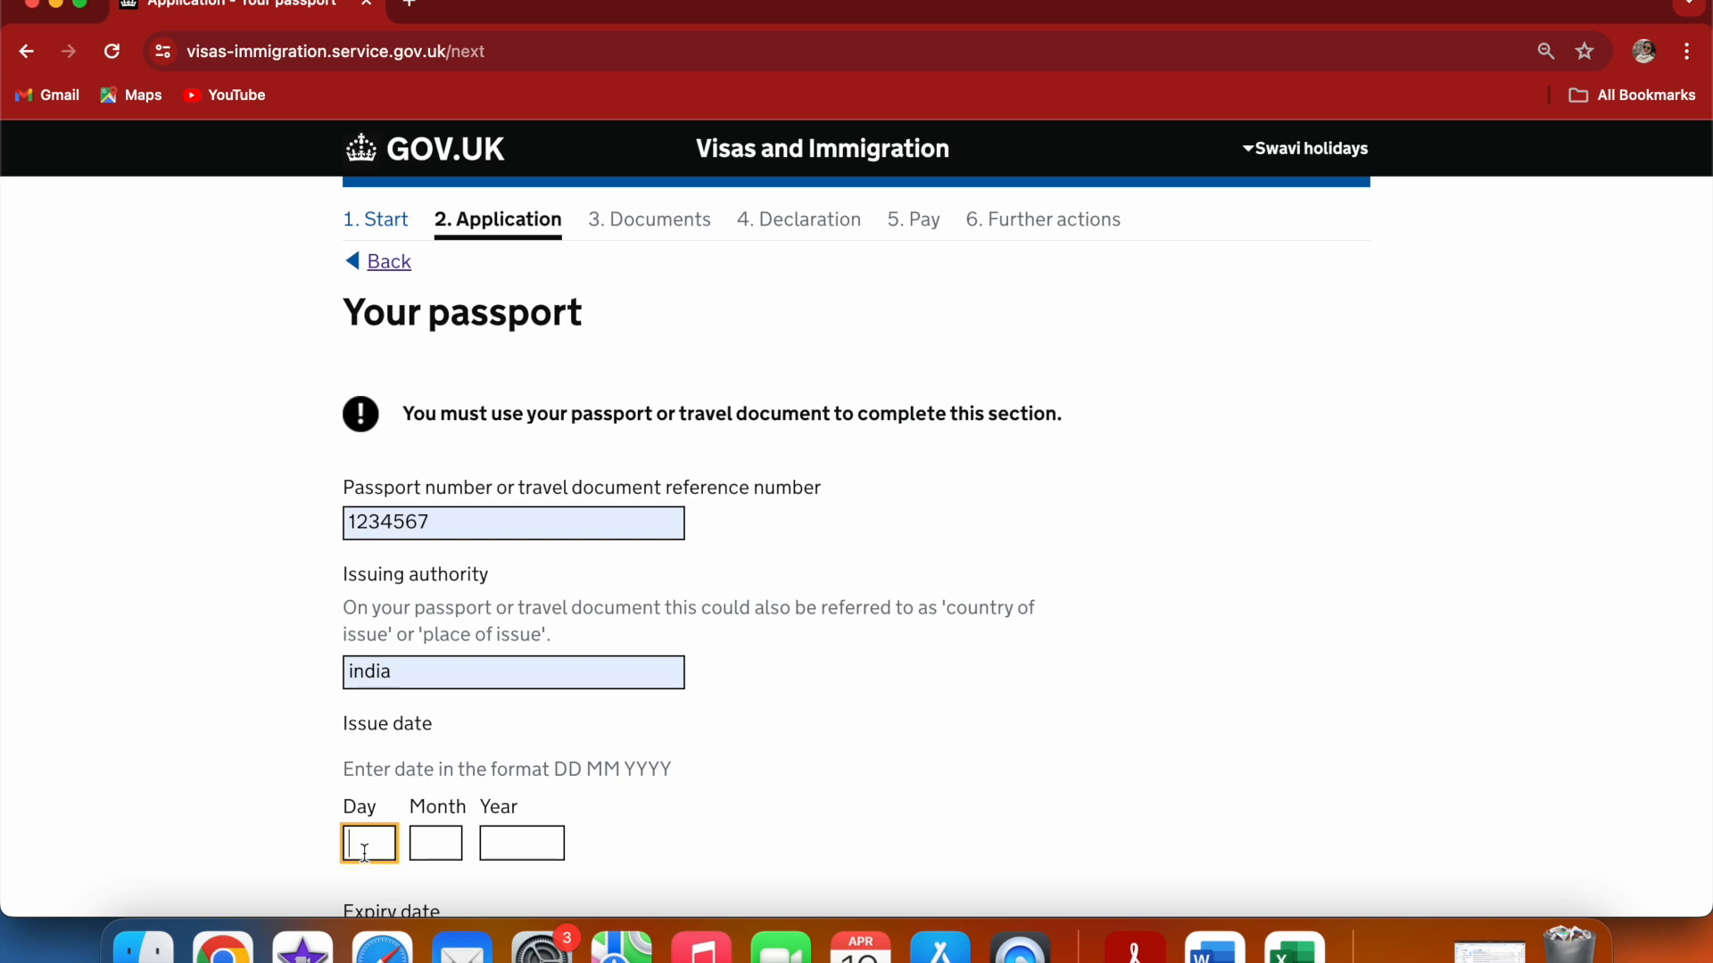
pyautogui.write('13')
pyautogui.click(419, 846)
pyautogui.write('04')
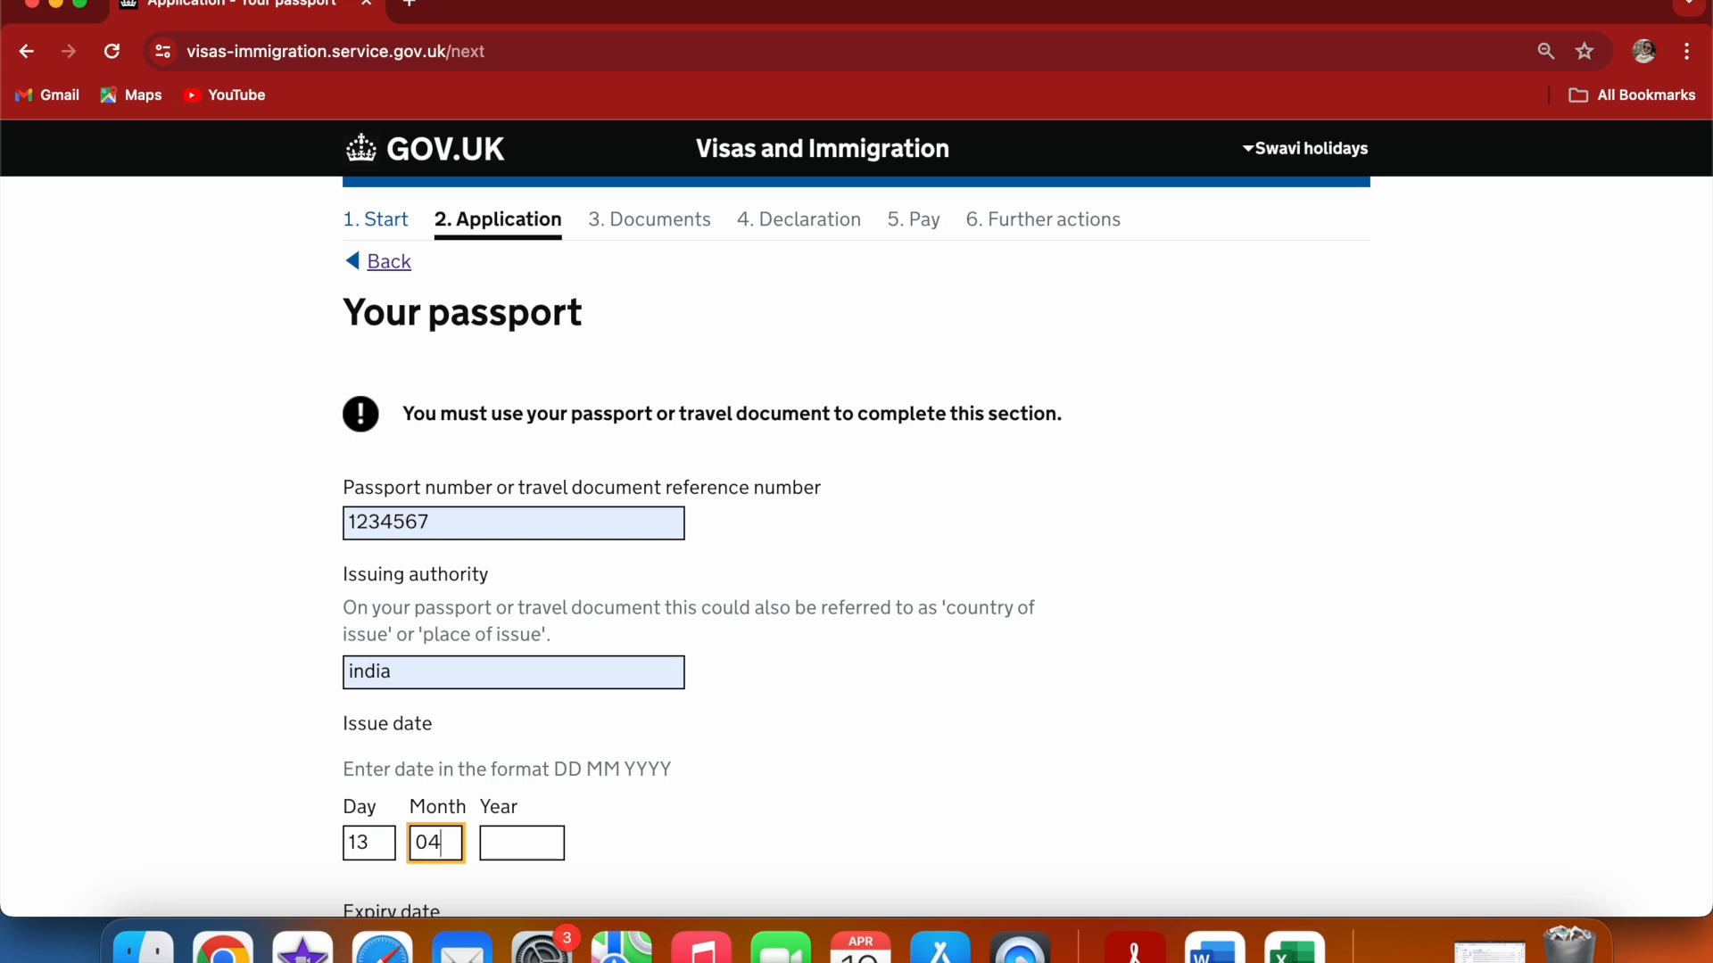
pyautogui.click(493, 845)
pyautogui.write('2015')
pyautogui.click(728, 828)
pyautogui.scroll(-3, 730, 828)
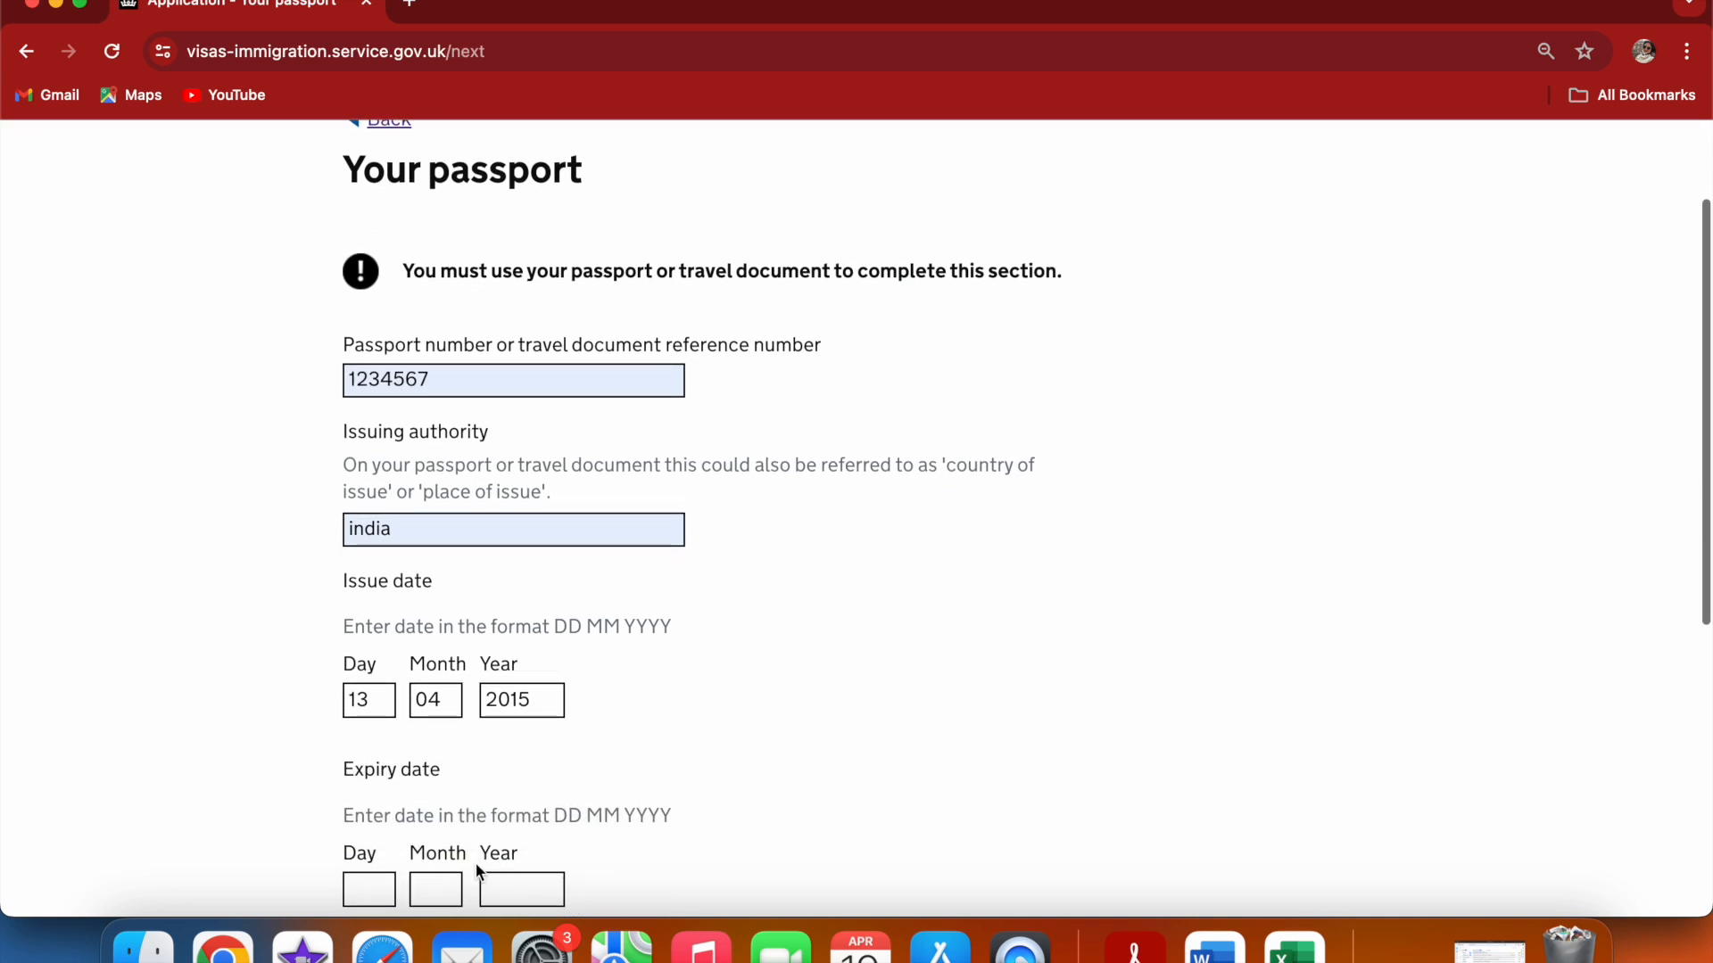
# Set the passport expiry date to 13 04 2025, then save and continue
pyautogui.click(390, 889)
pyautogui.write('13')
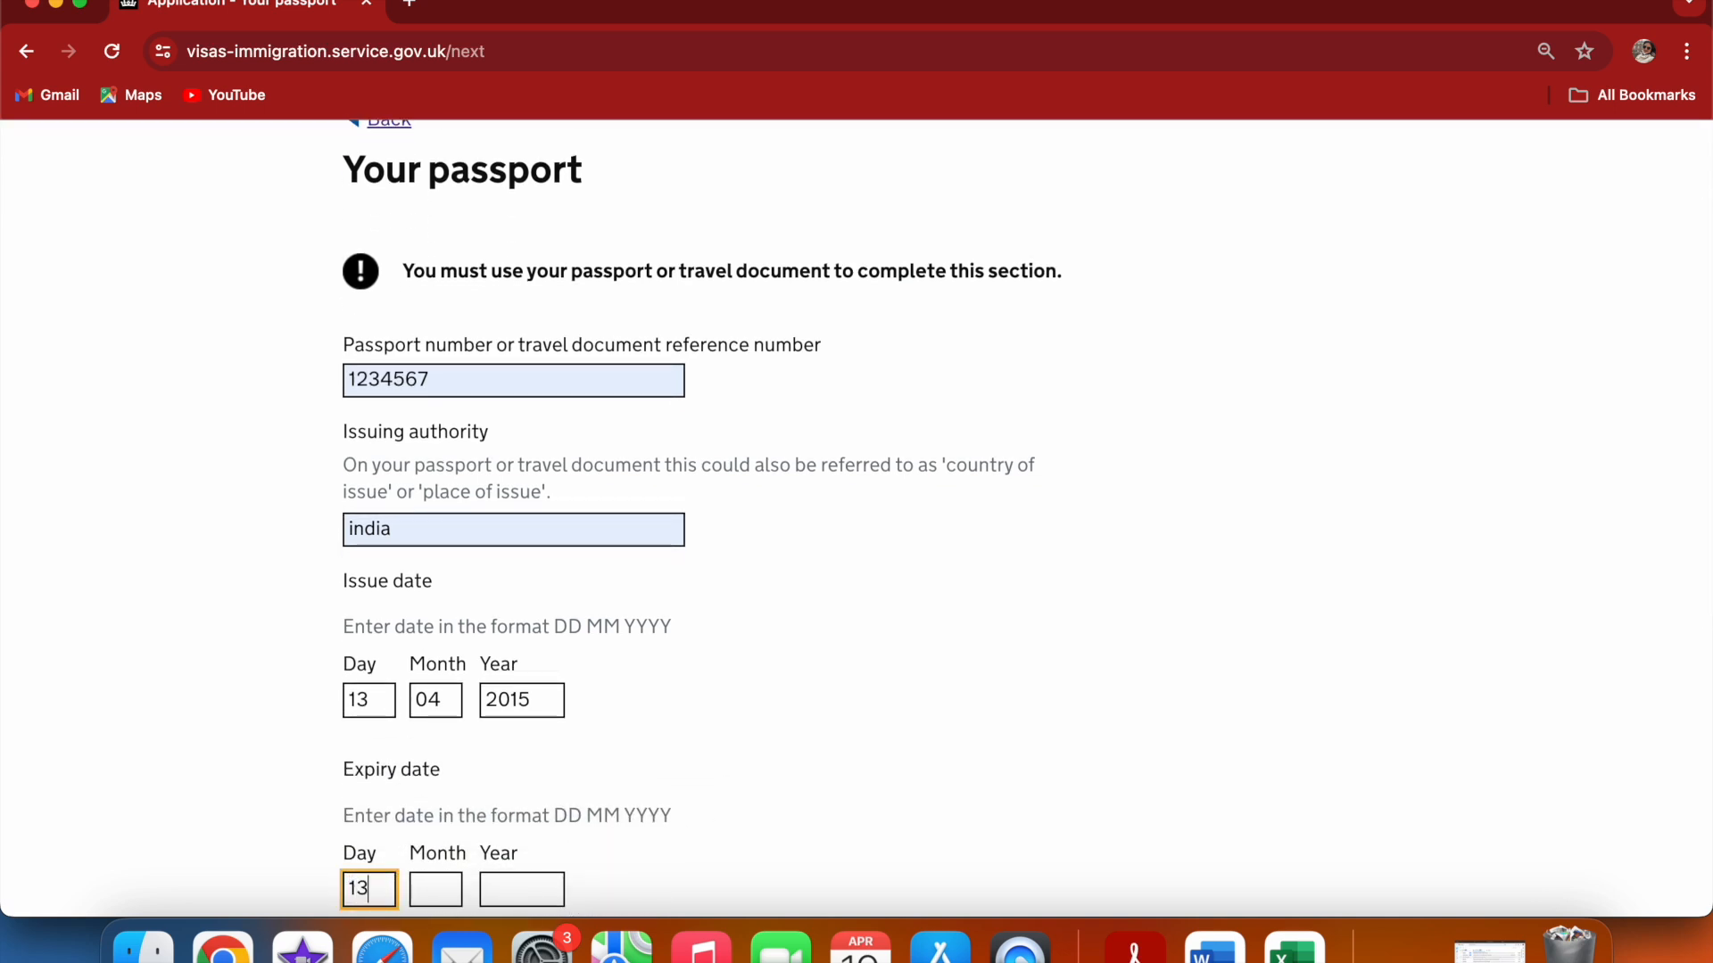
pyautogui.click(428, 883)
pyautogui.write('04')
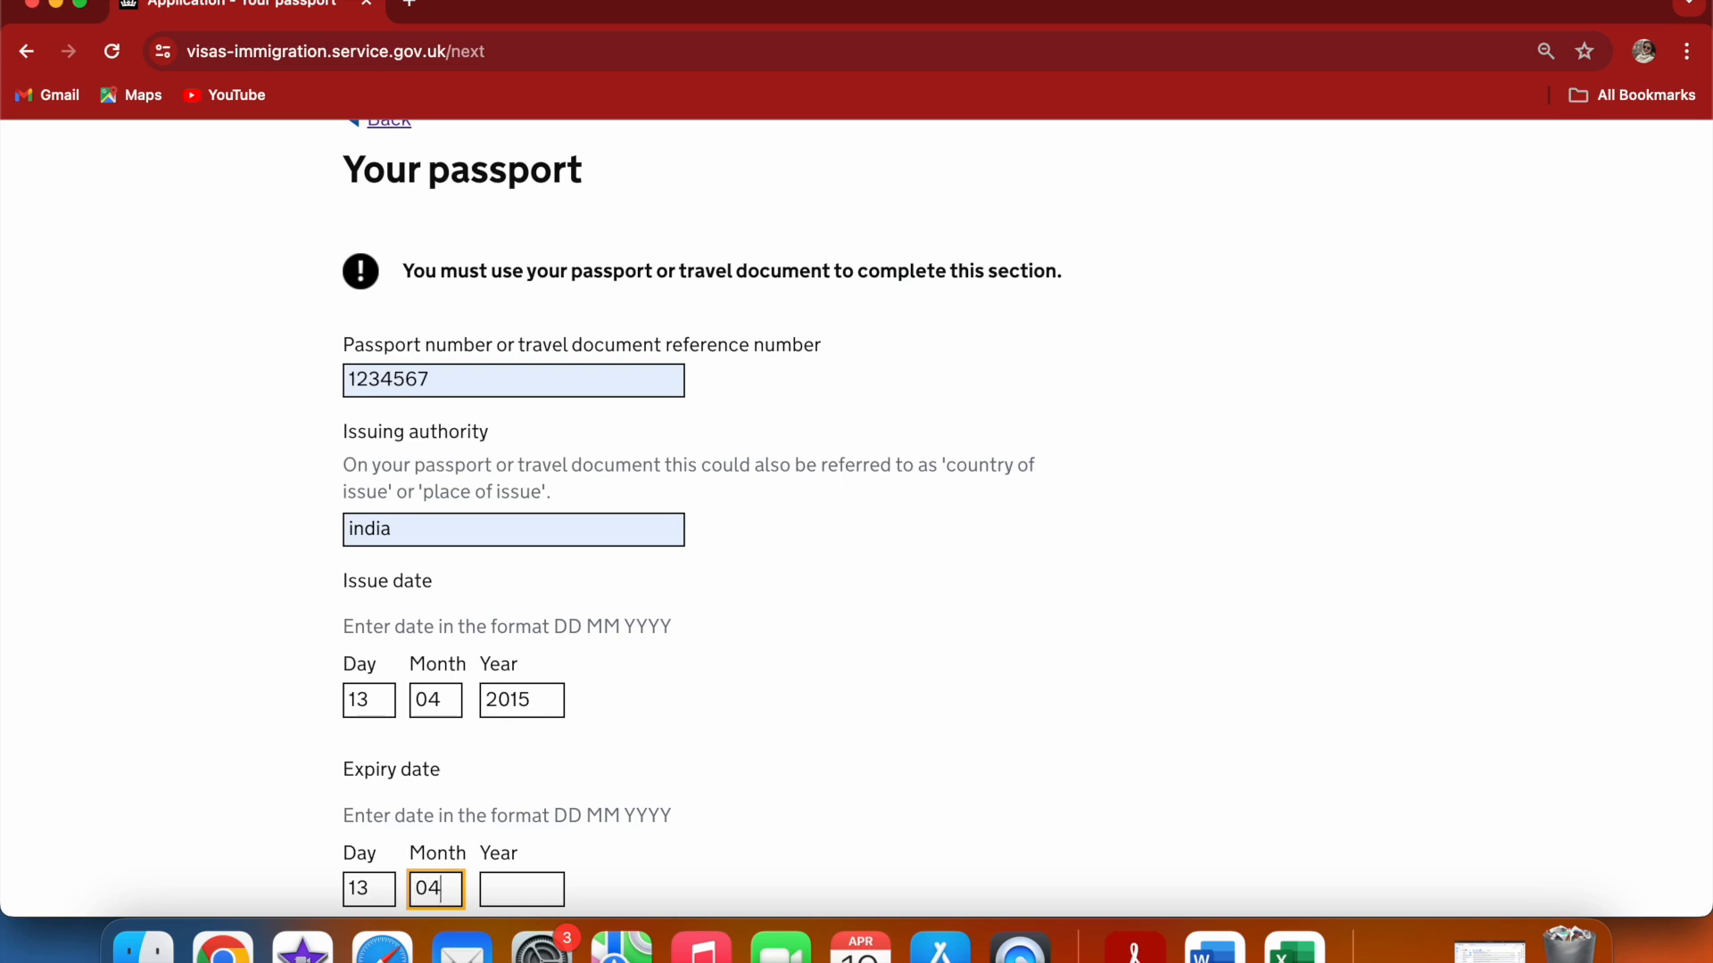
pyautogui.click(494, 887)
pyautogui.write('2')
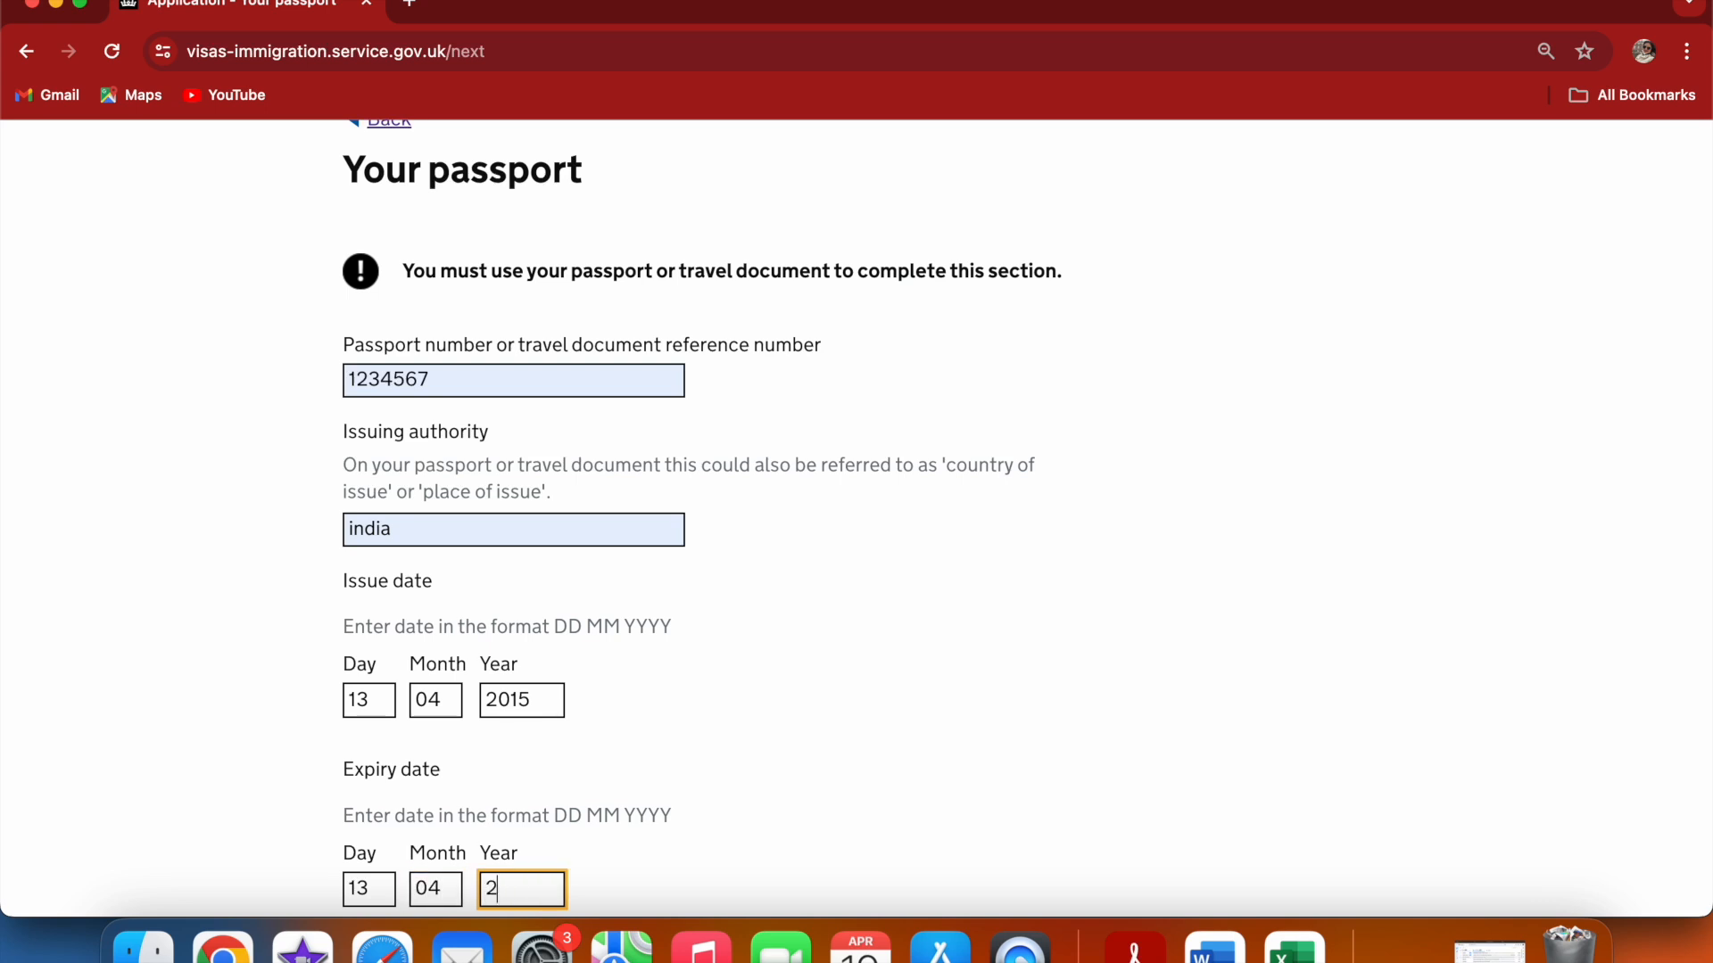
pyautogui.write('025')
pyautogui.click(806, 835)
pyautogui.scroll(-1, 806, 835)
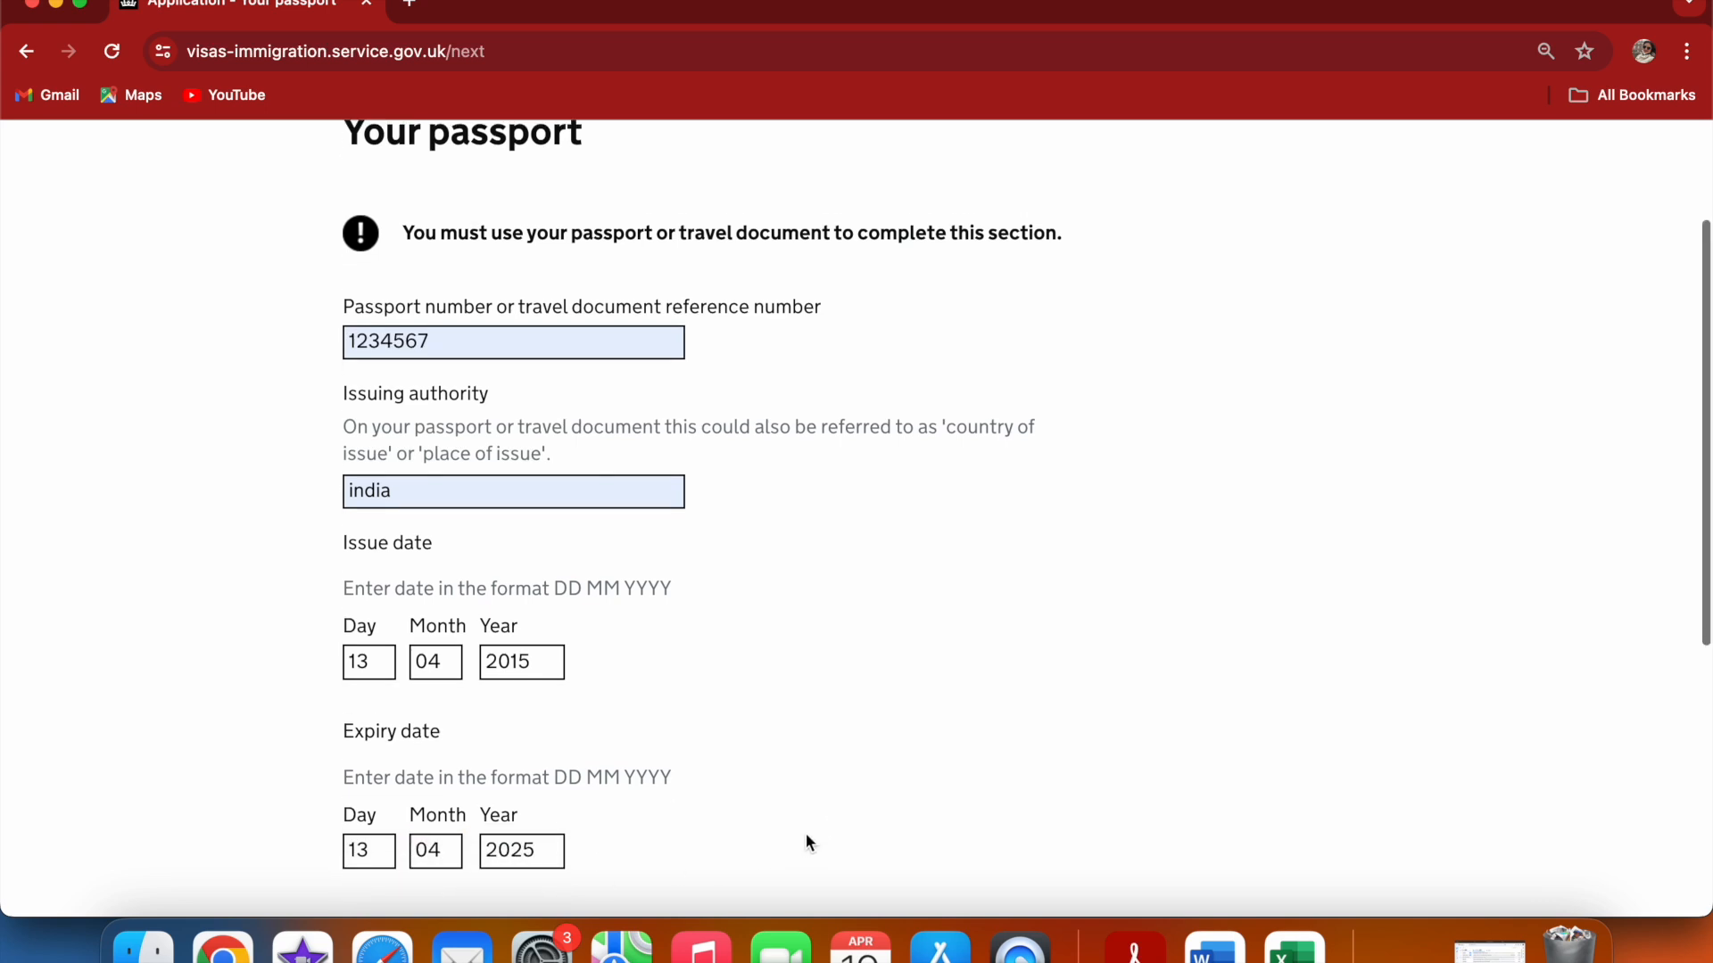
pyautogui.scroll(-3, 807, 837)
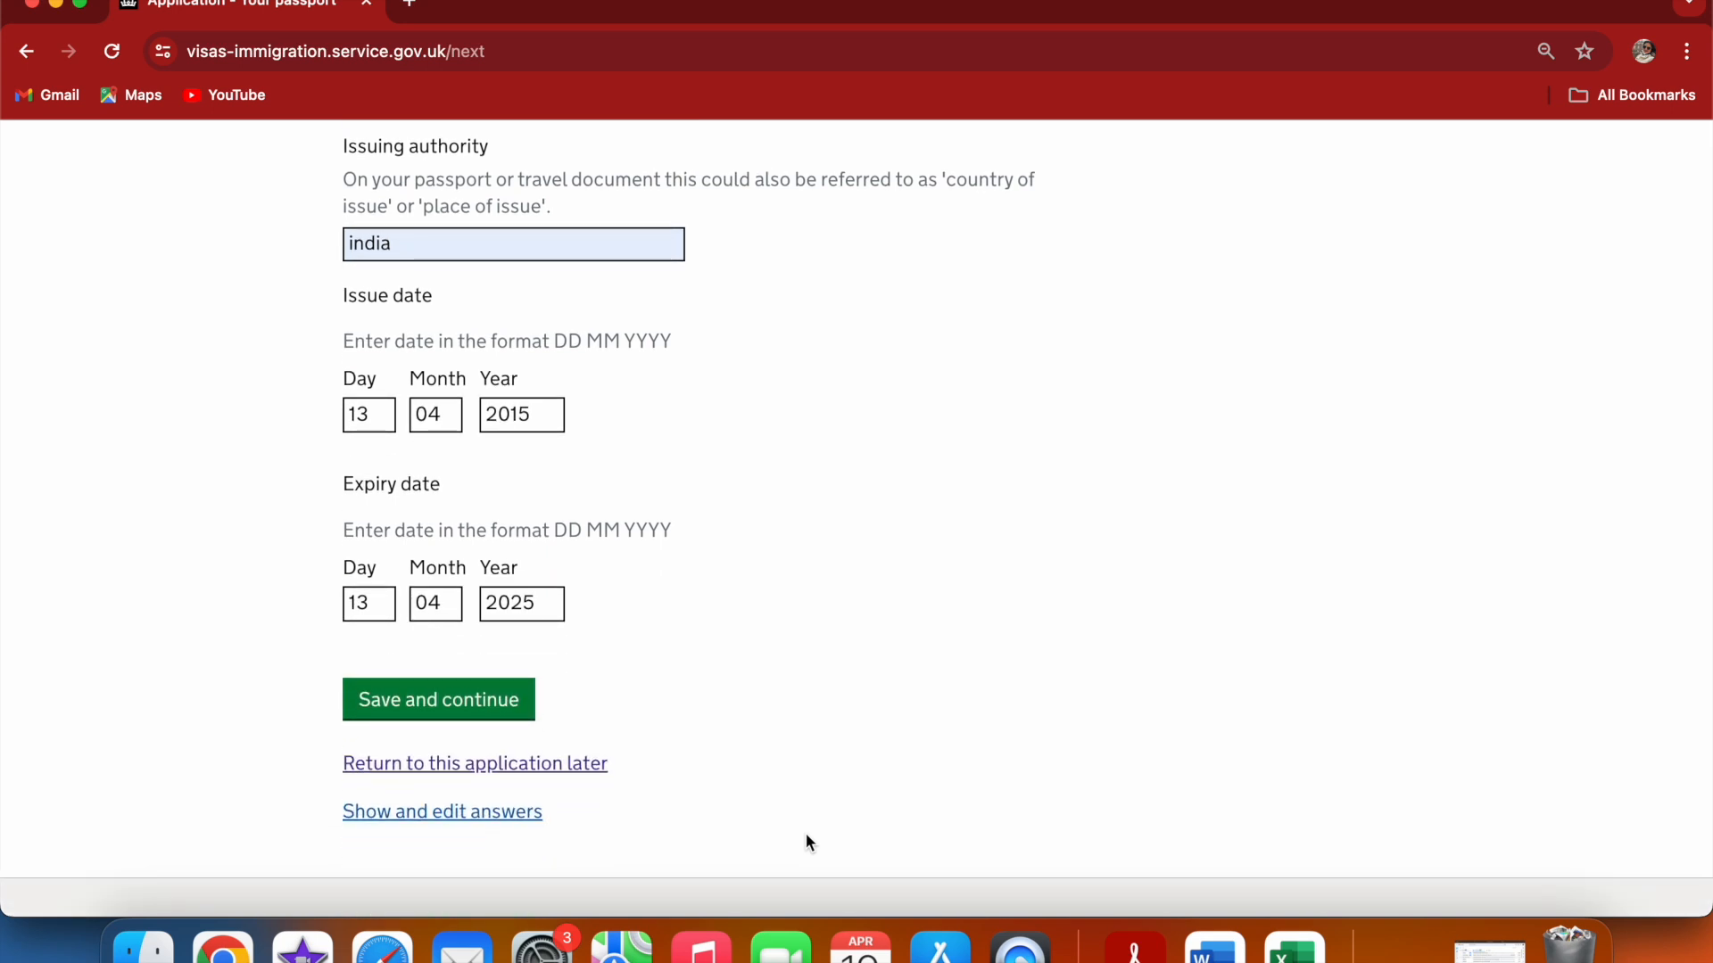
pyautogui.click(506, 709)
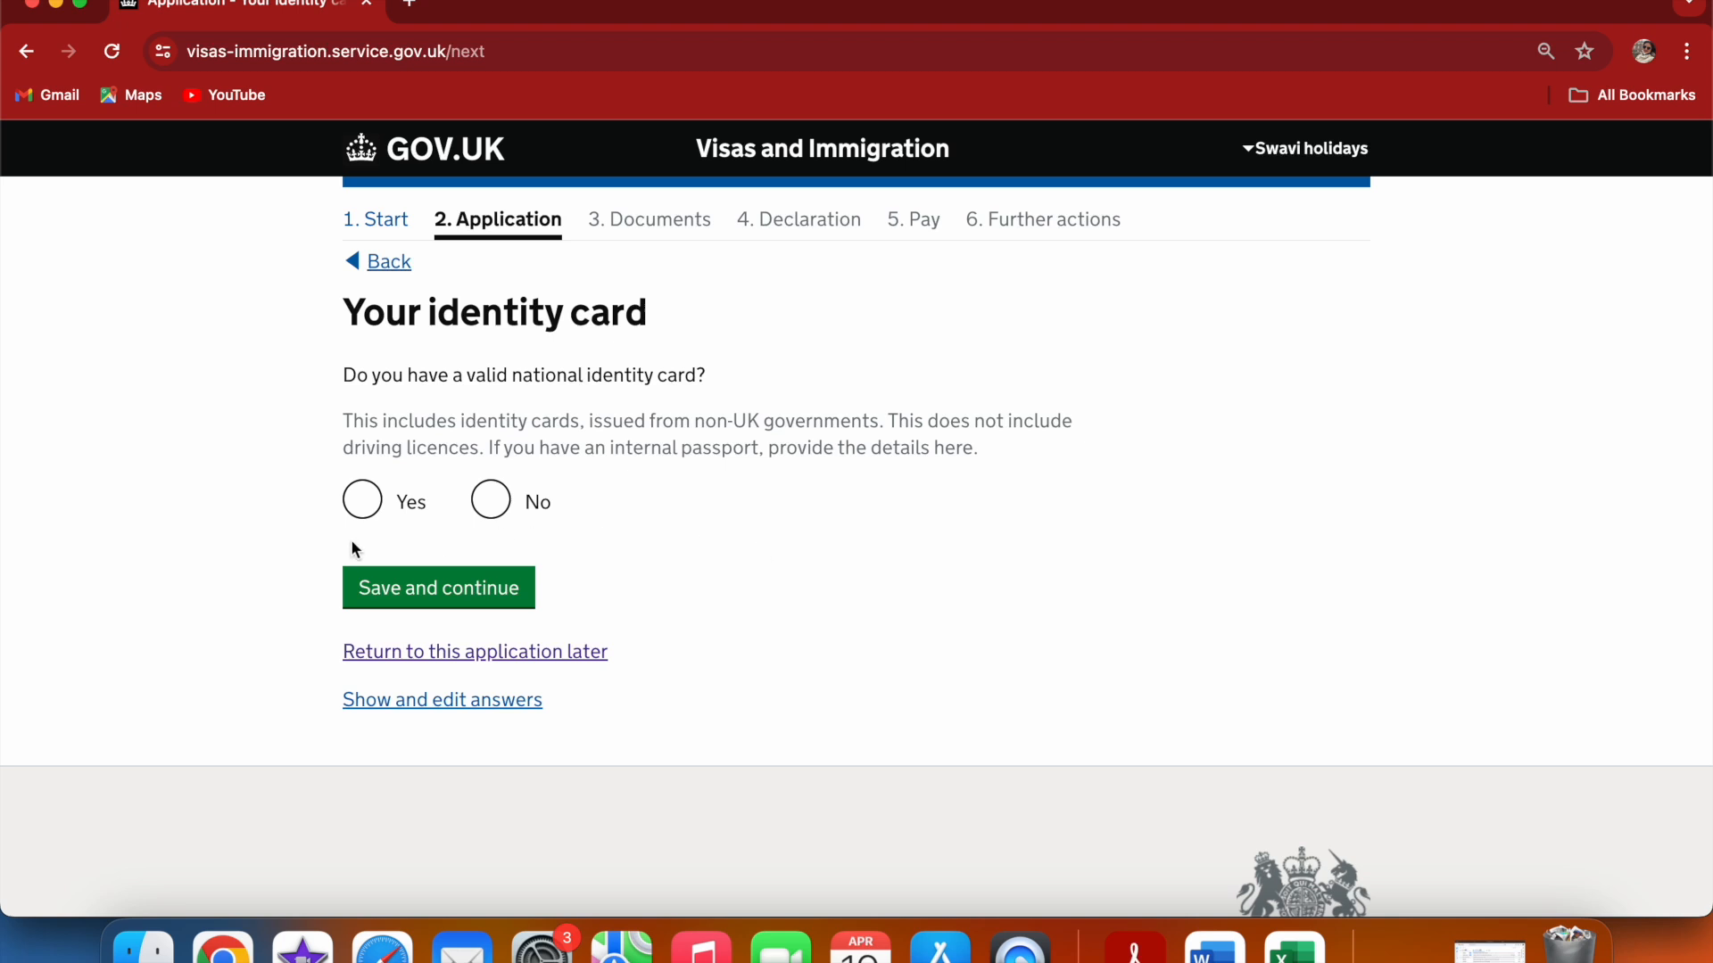
# Declare a valid national identity card and enter its card number from the saved suggestions
pyautogui.click(362, 509)
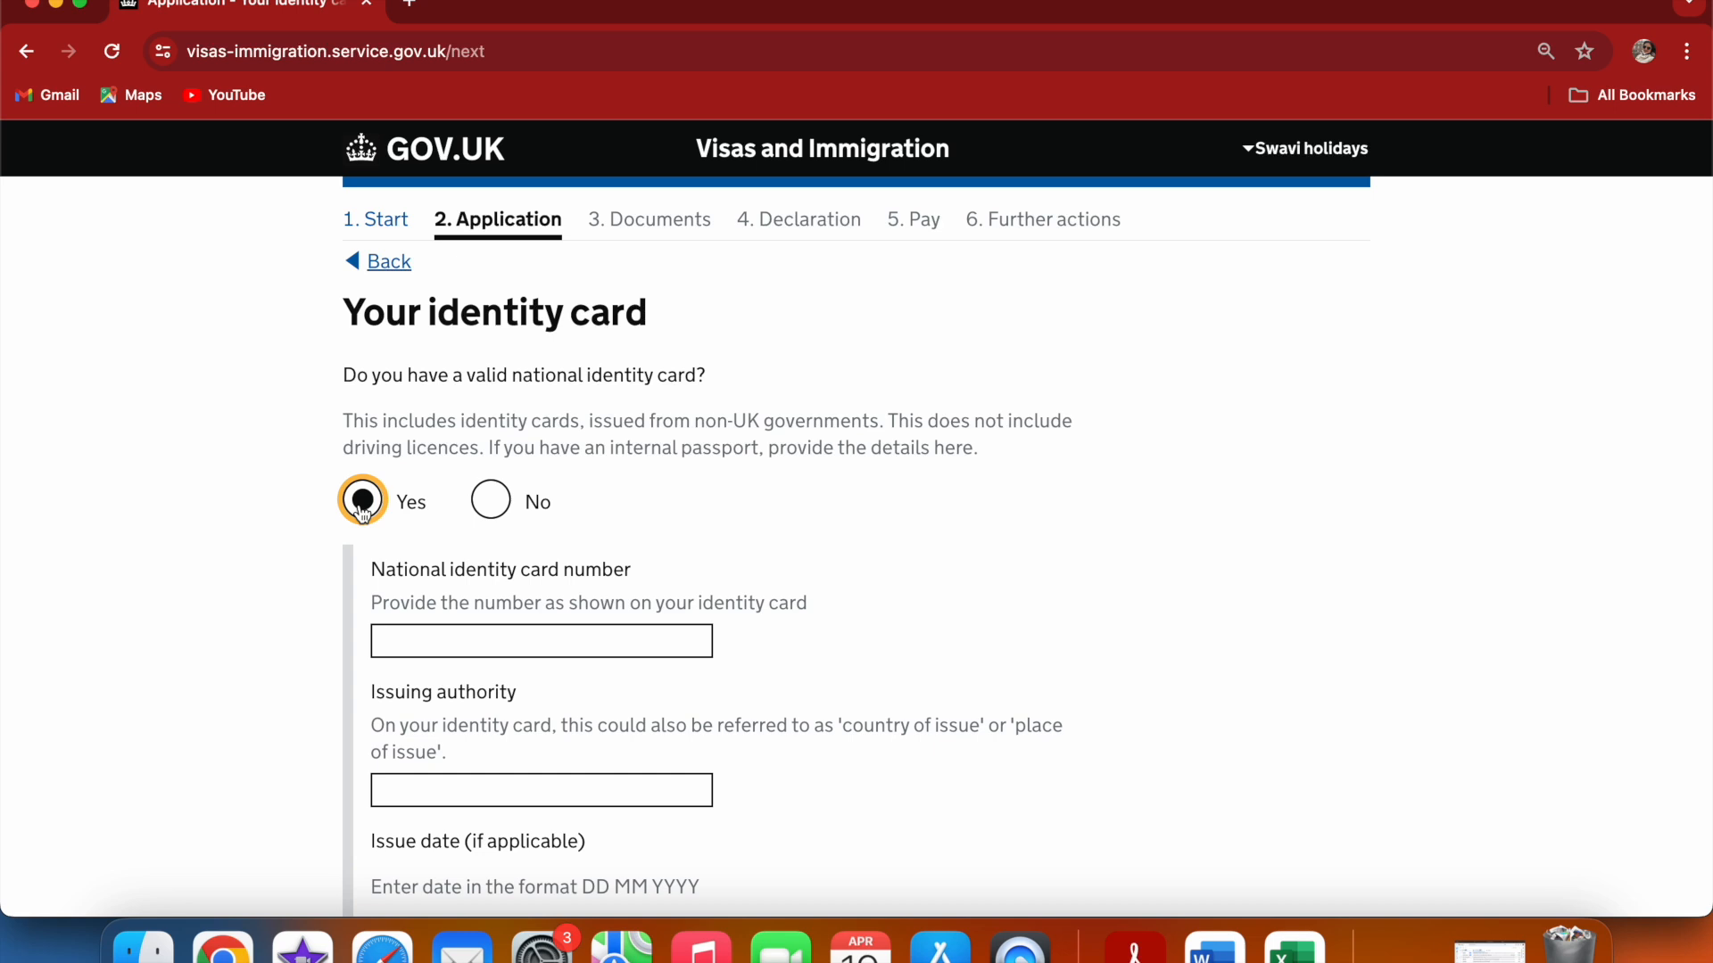
pyautogui.click(510, 635)
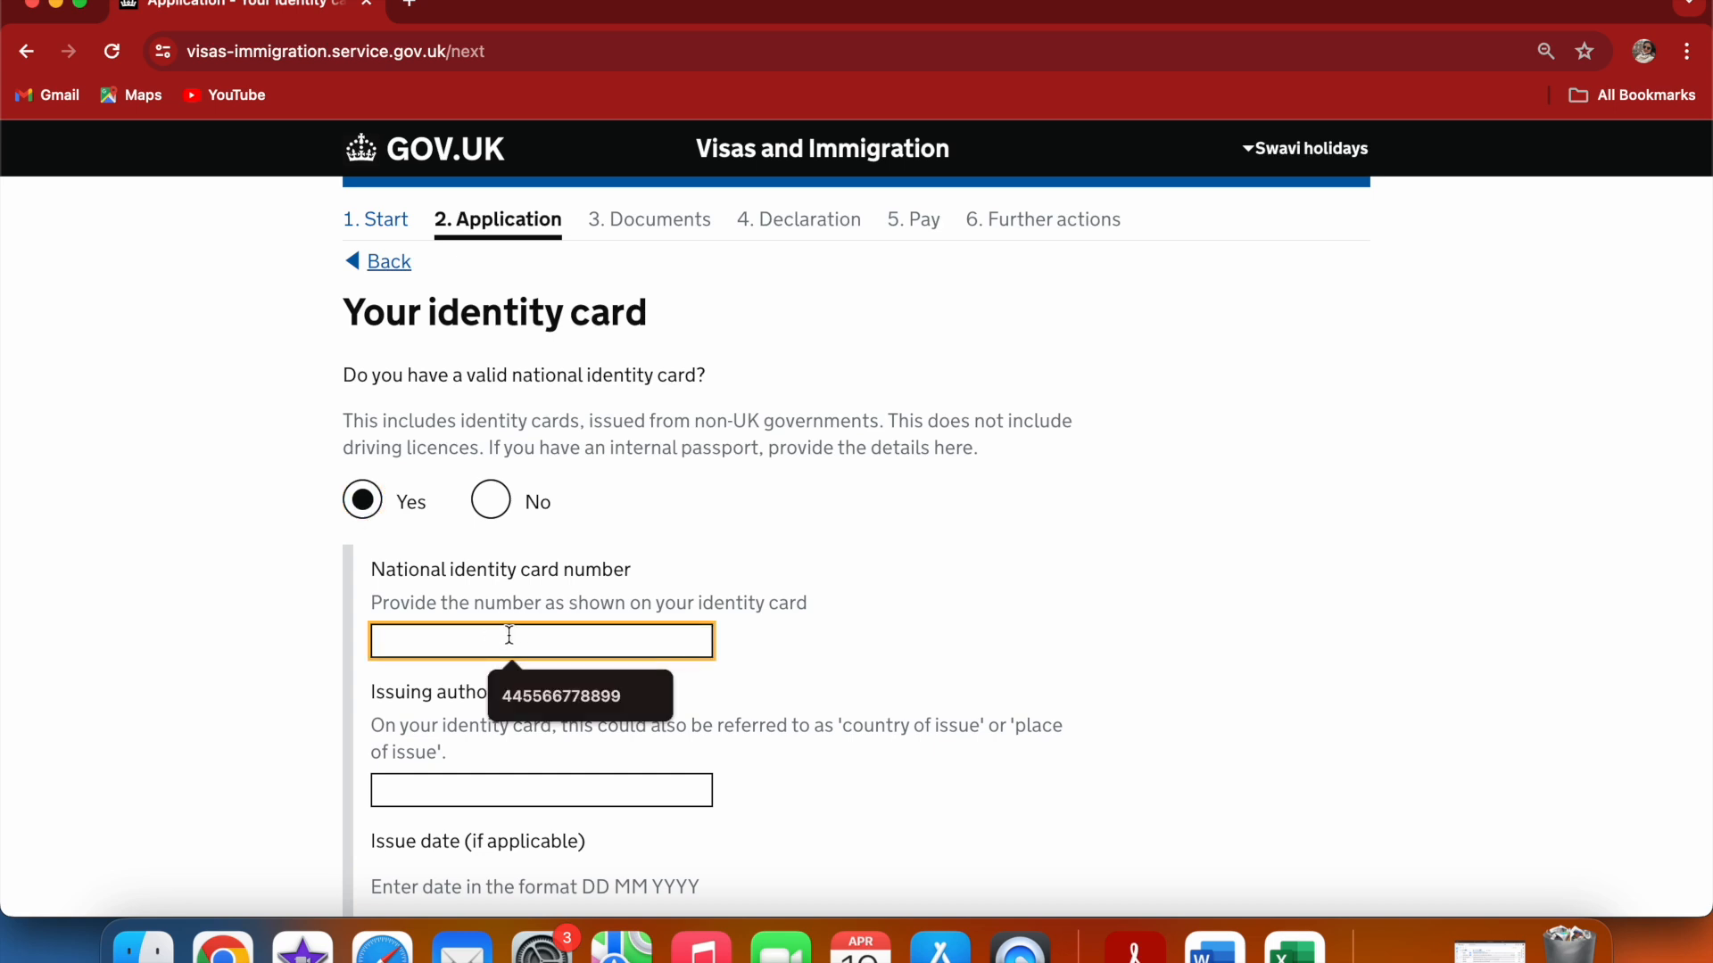
pyautogui.click(549, 683)
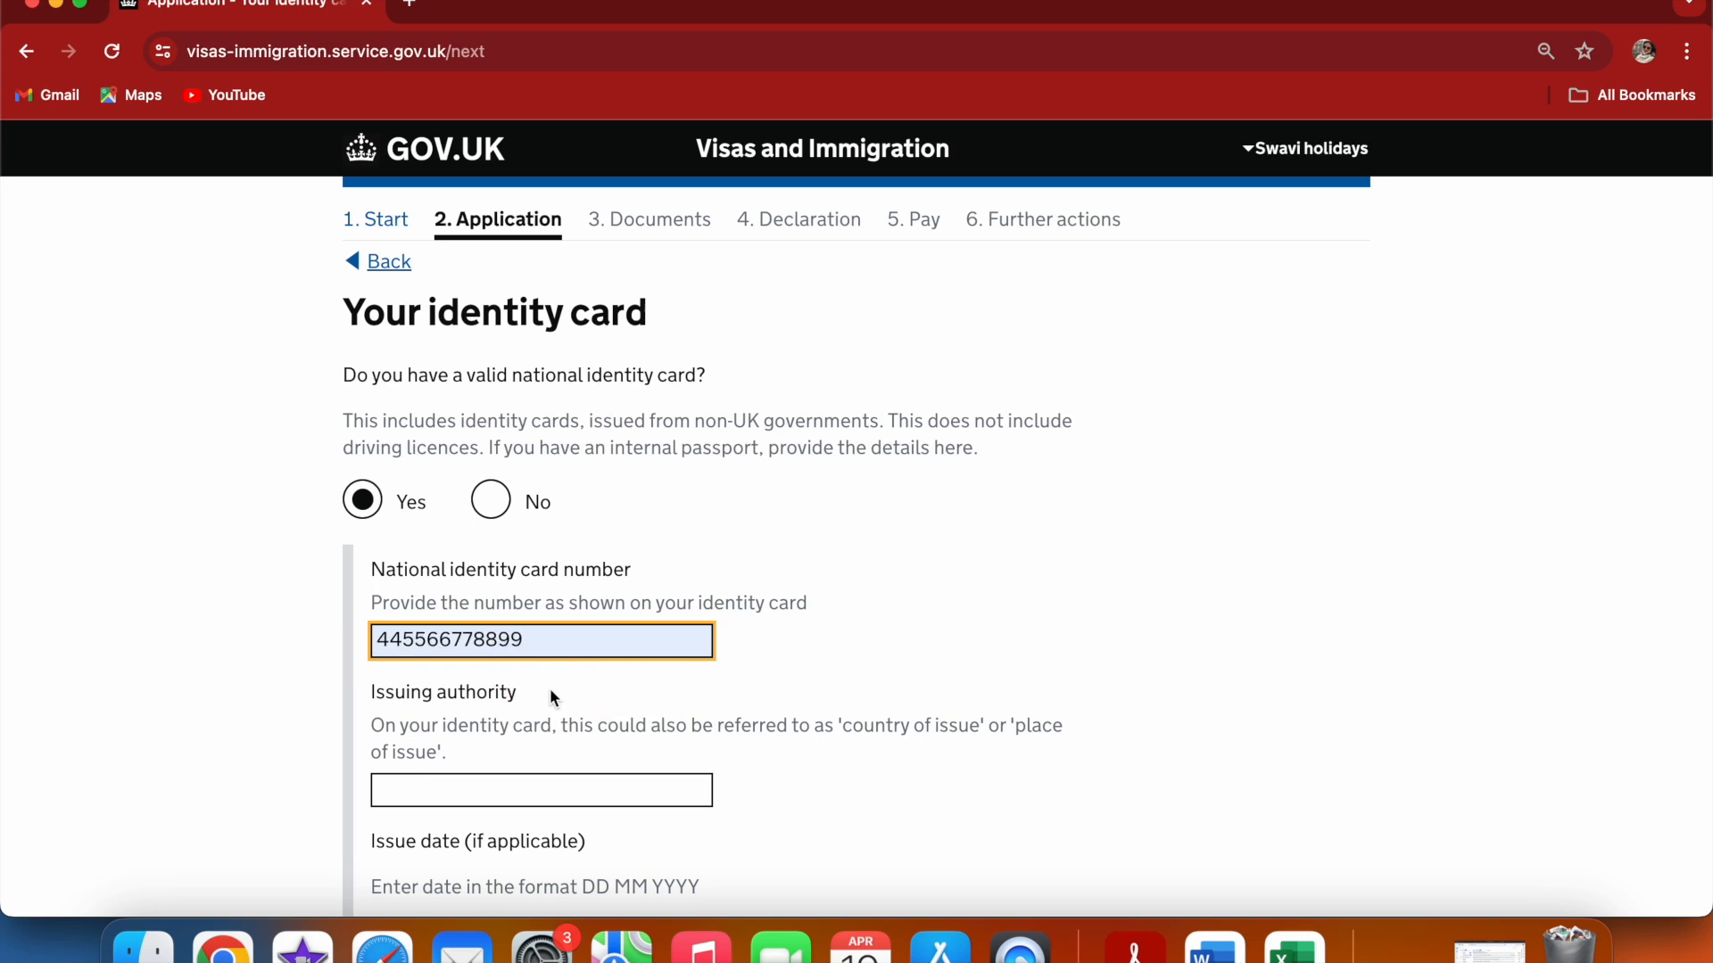
# Set the identity card's issuing authority to india from the suggestions, then save and continue
pyautogui.click(486, 785)
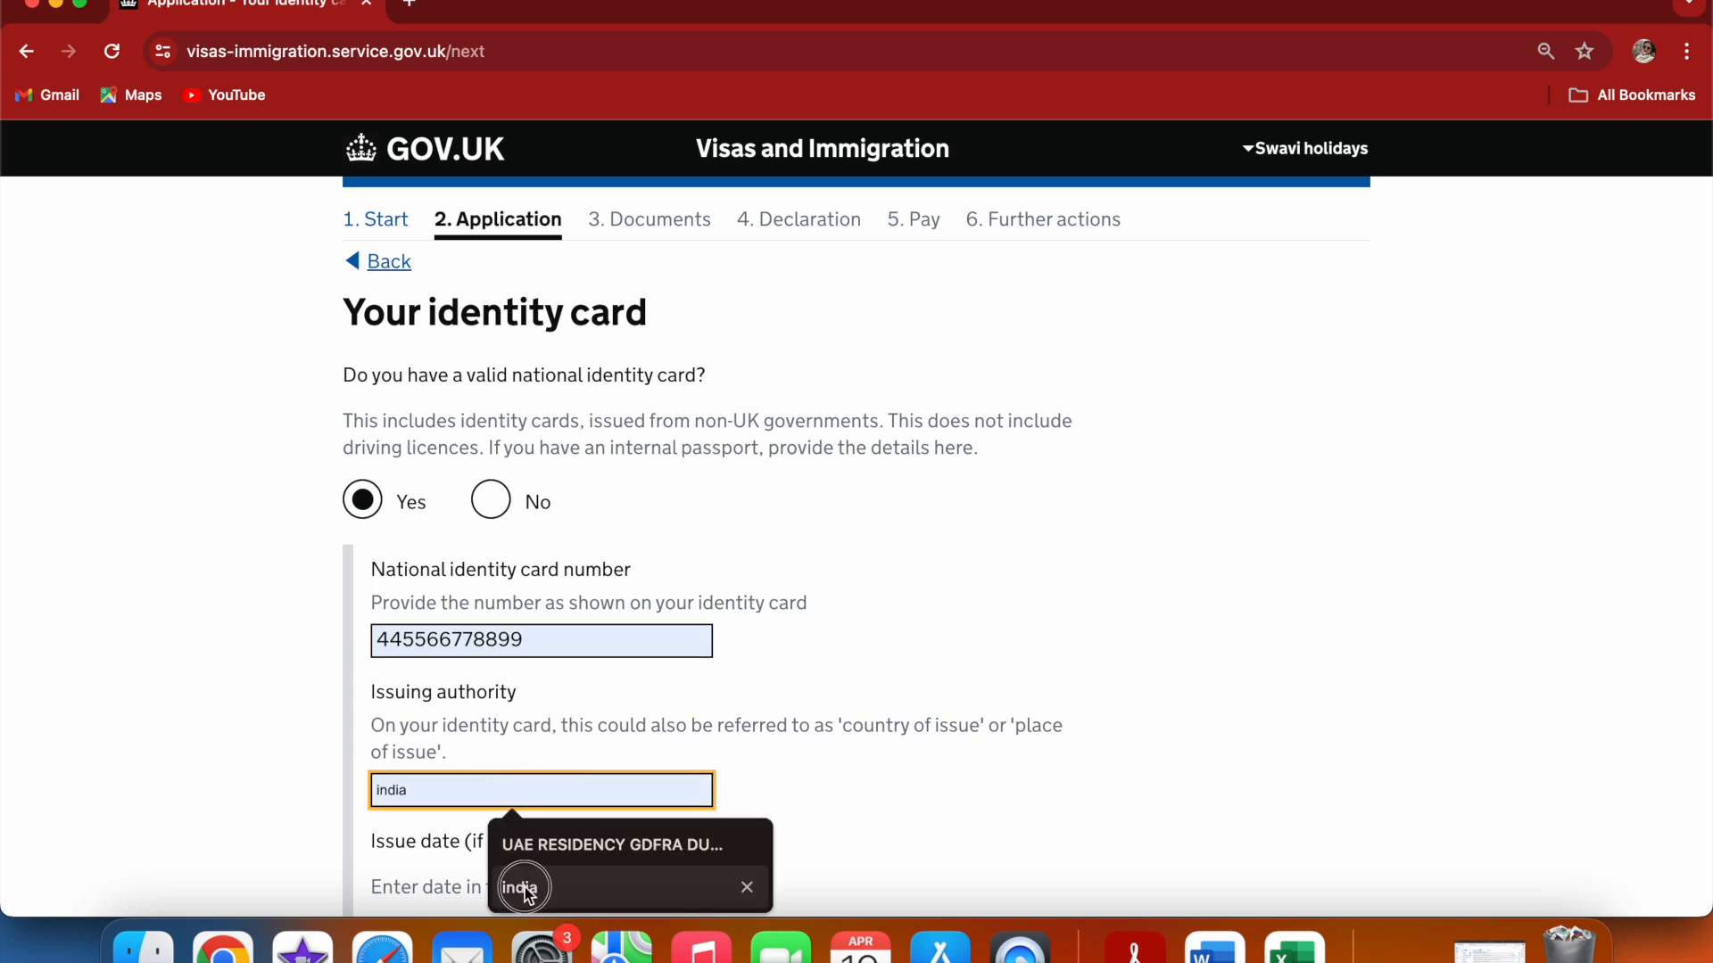
pyautogui.click(525, 883)
pyautogui.click(759, 844)
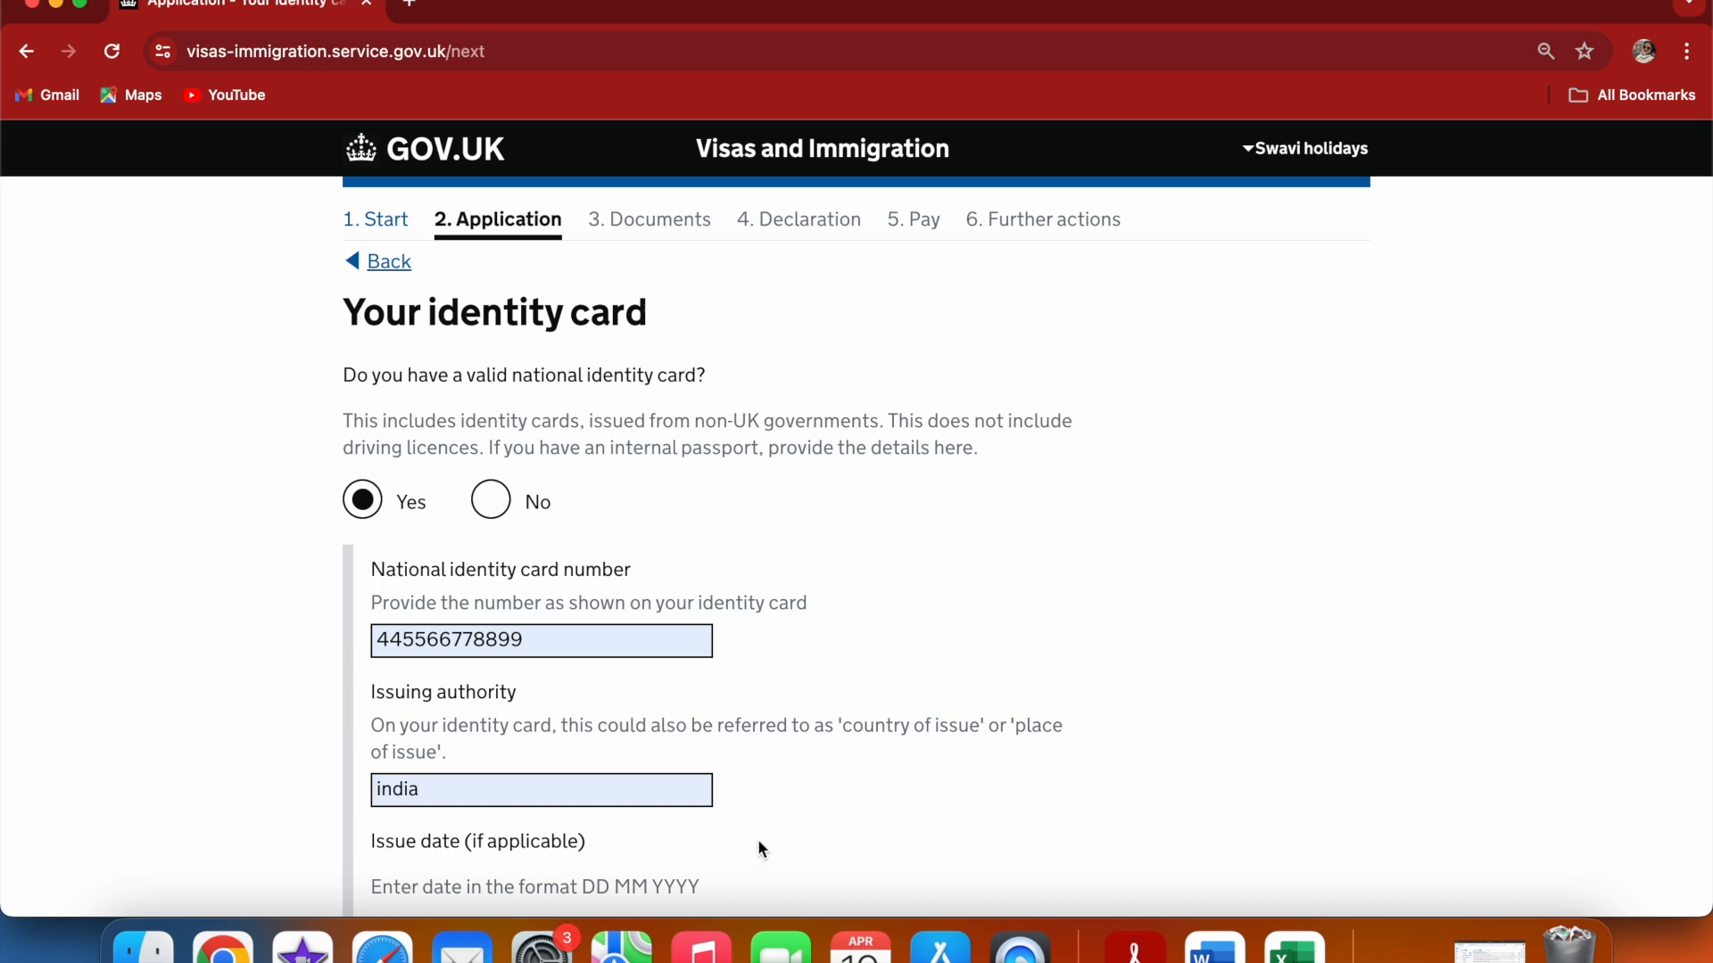
pyautogui.scroll(-5, 759, 843)
pyautogui.scroll(-2, 759, 843)
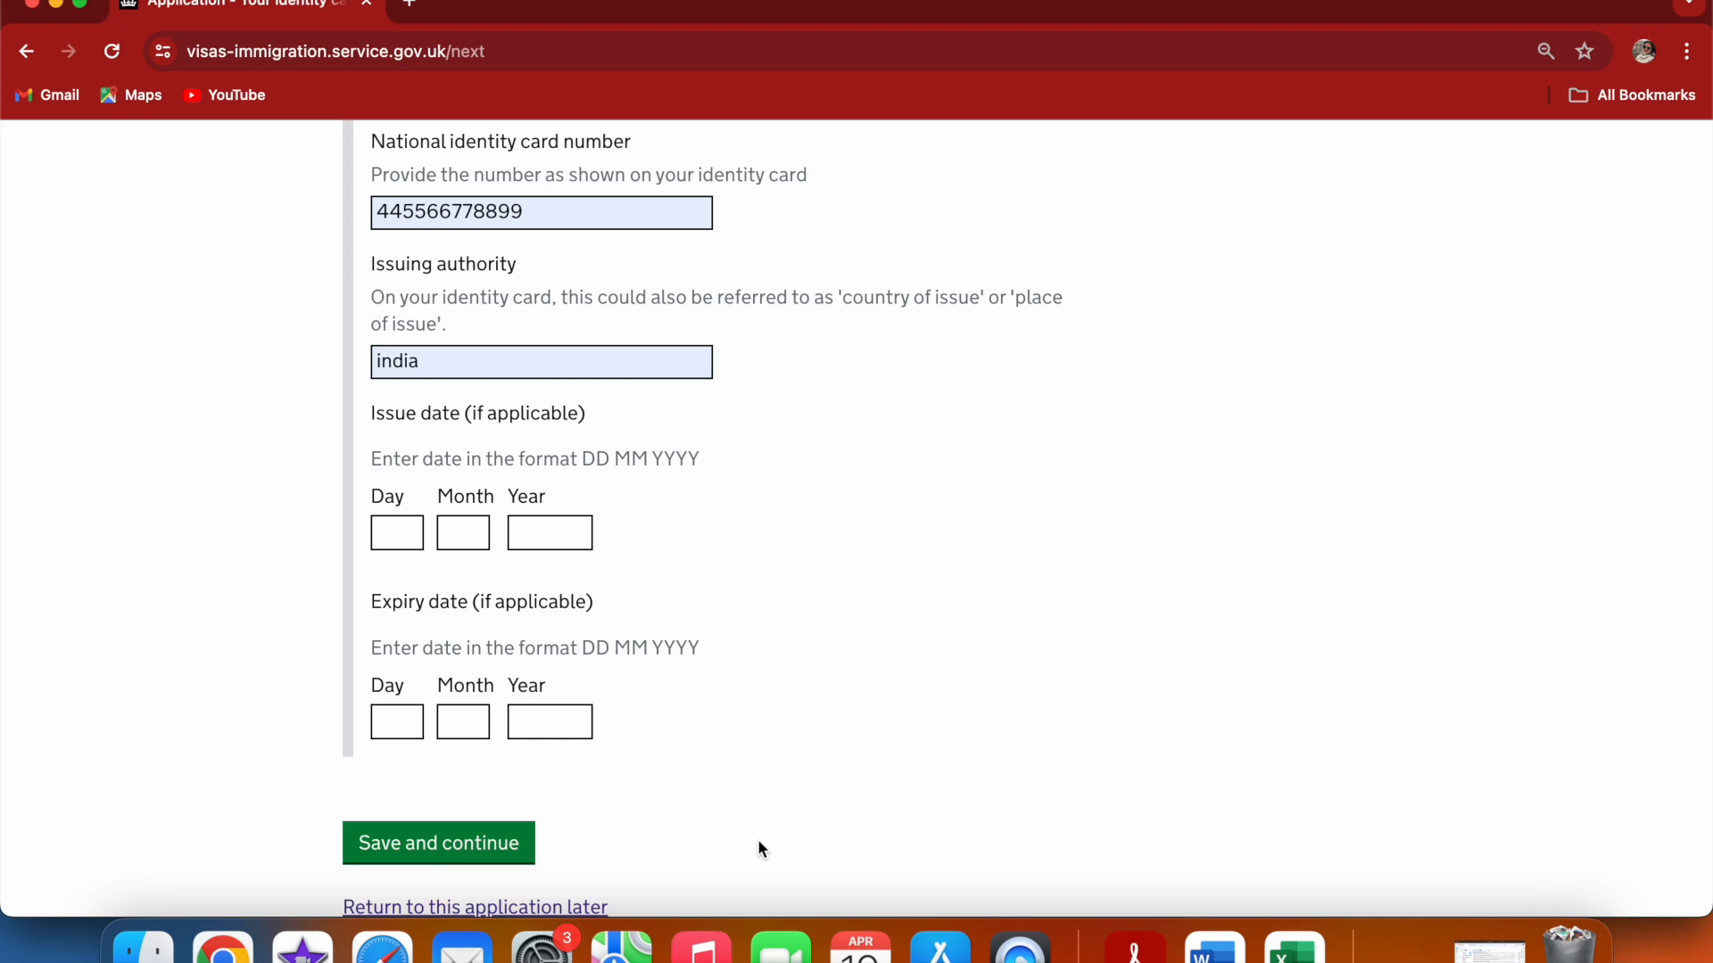
pyautogui.click(398, 839)
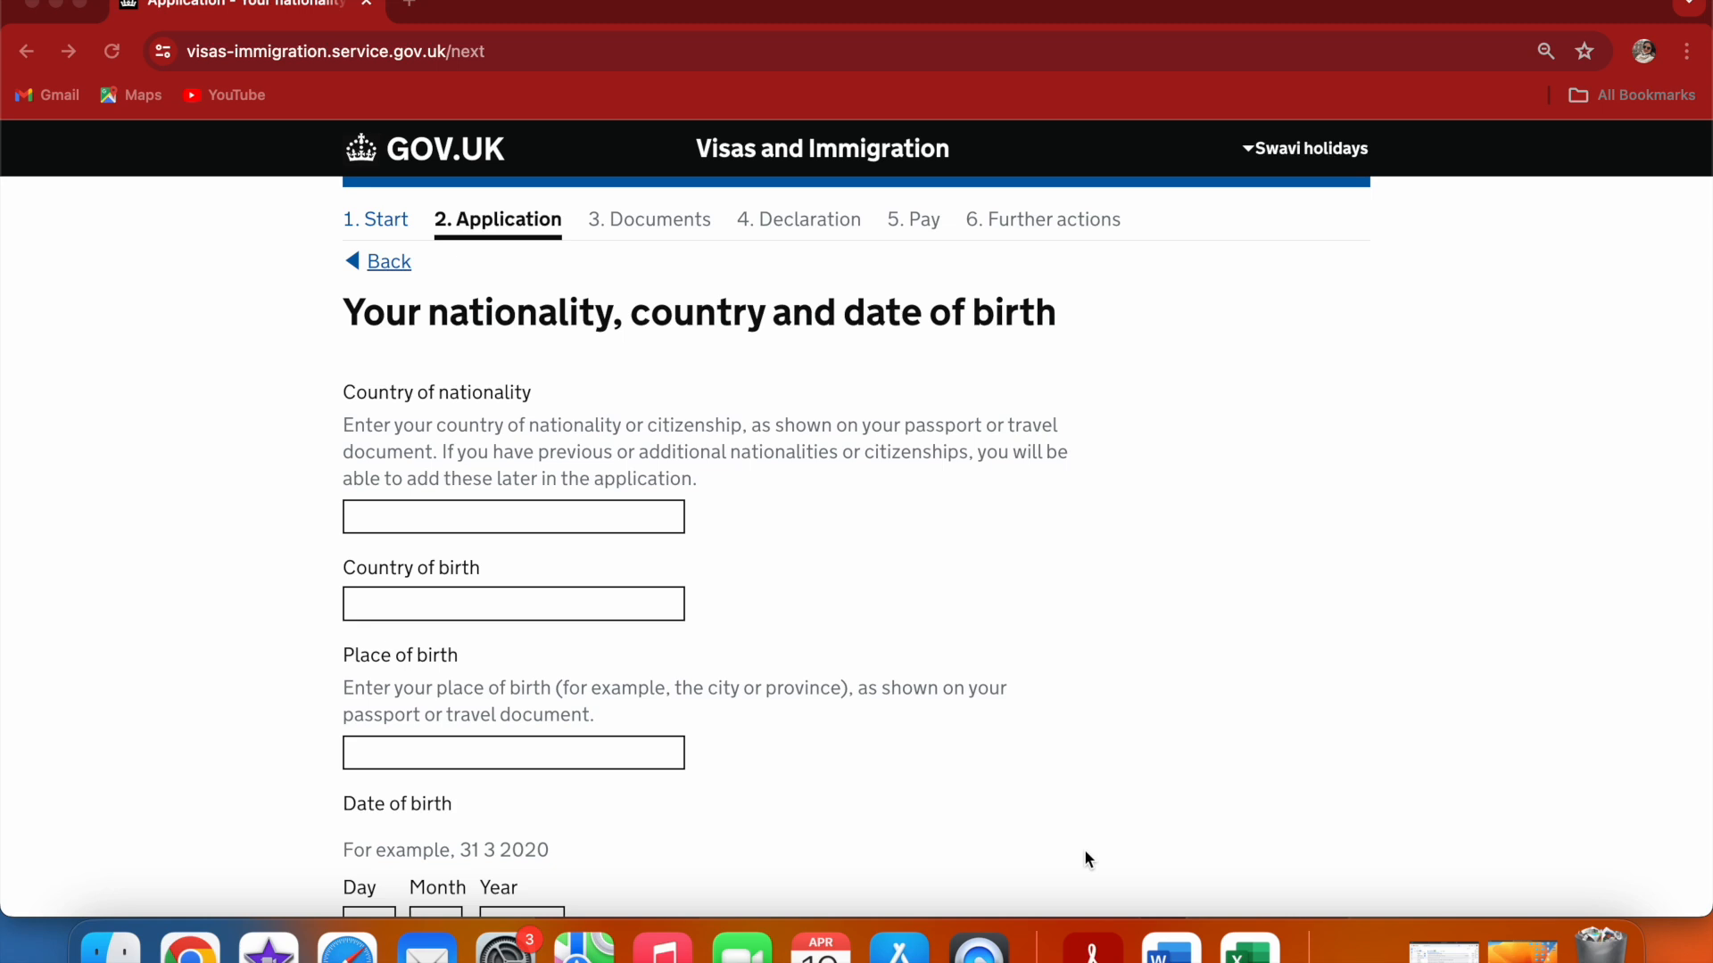
# Set both the country of nationality and the country of birth to India
pyautogui.click(445, 524)
pyautogui.click(420, 513)
pyautogui.write('india')
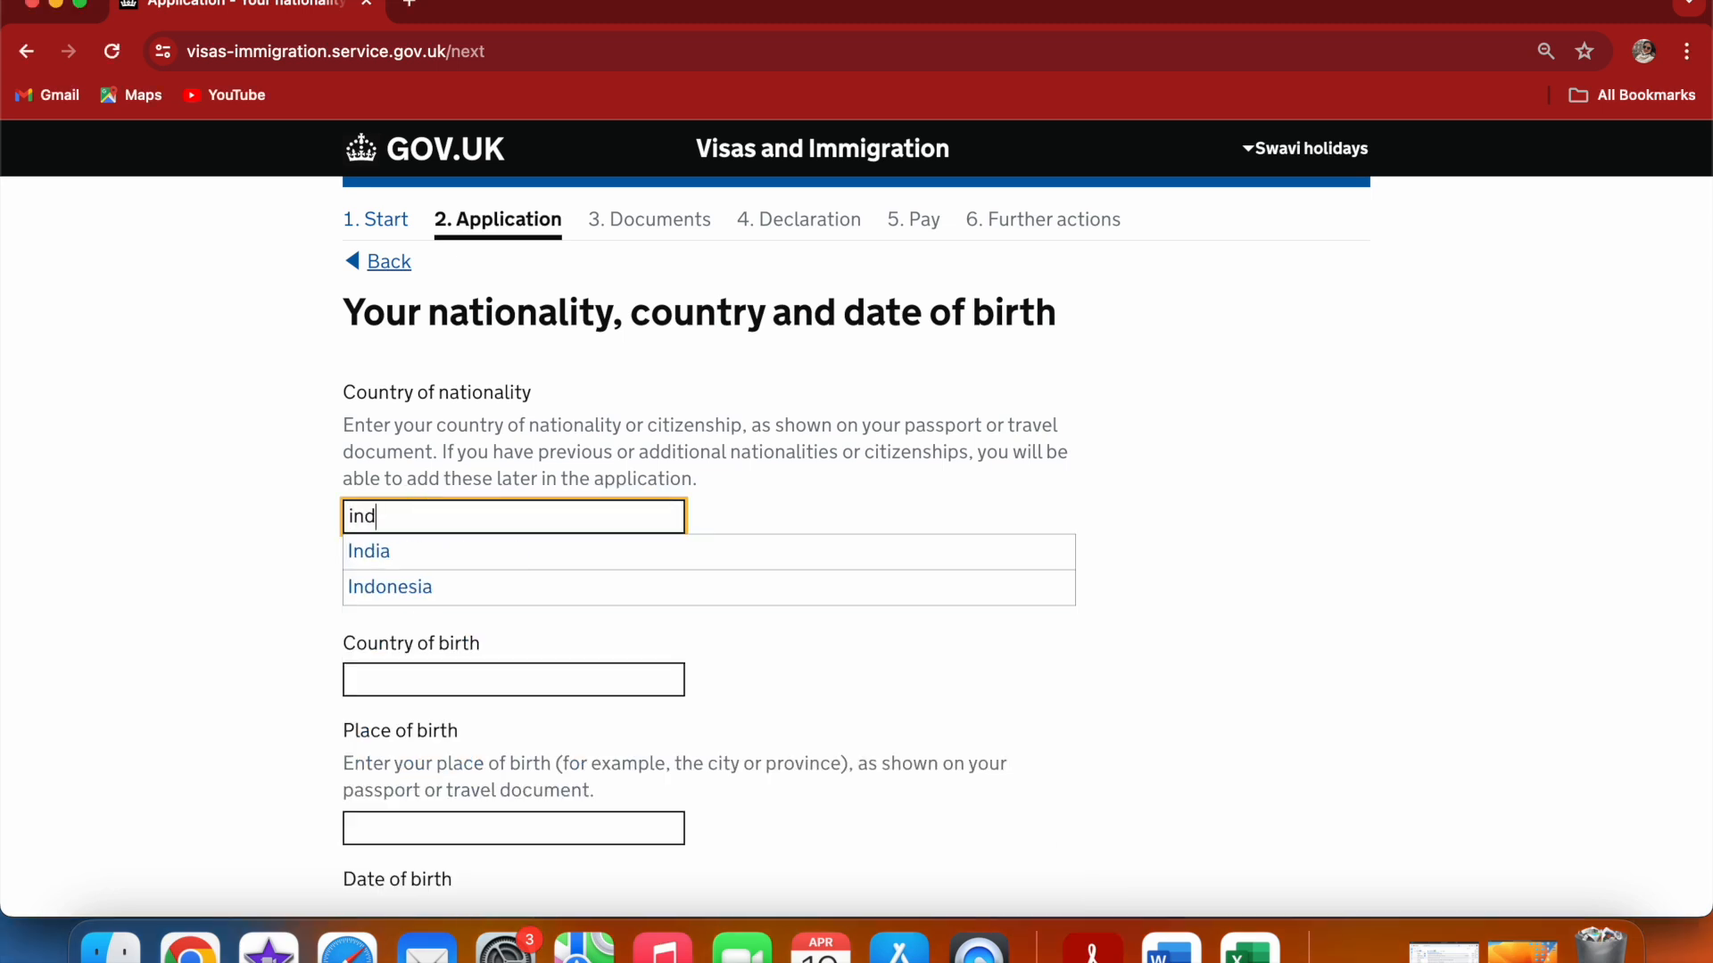
pyautogui.click(423, 551)
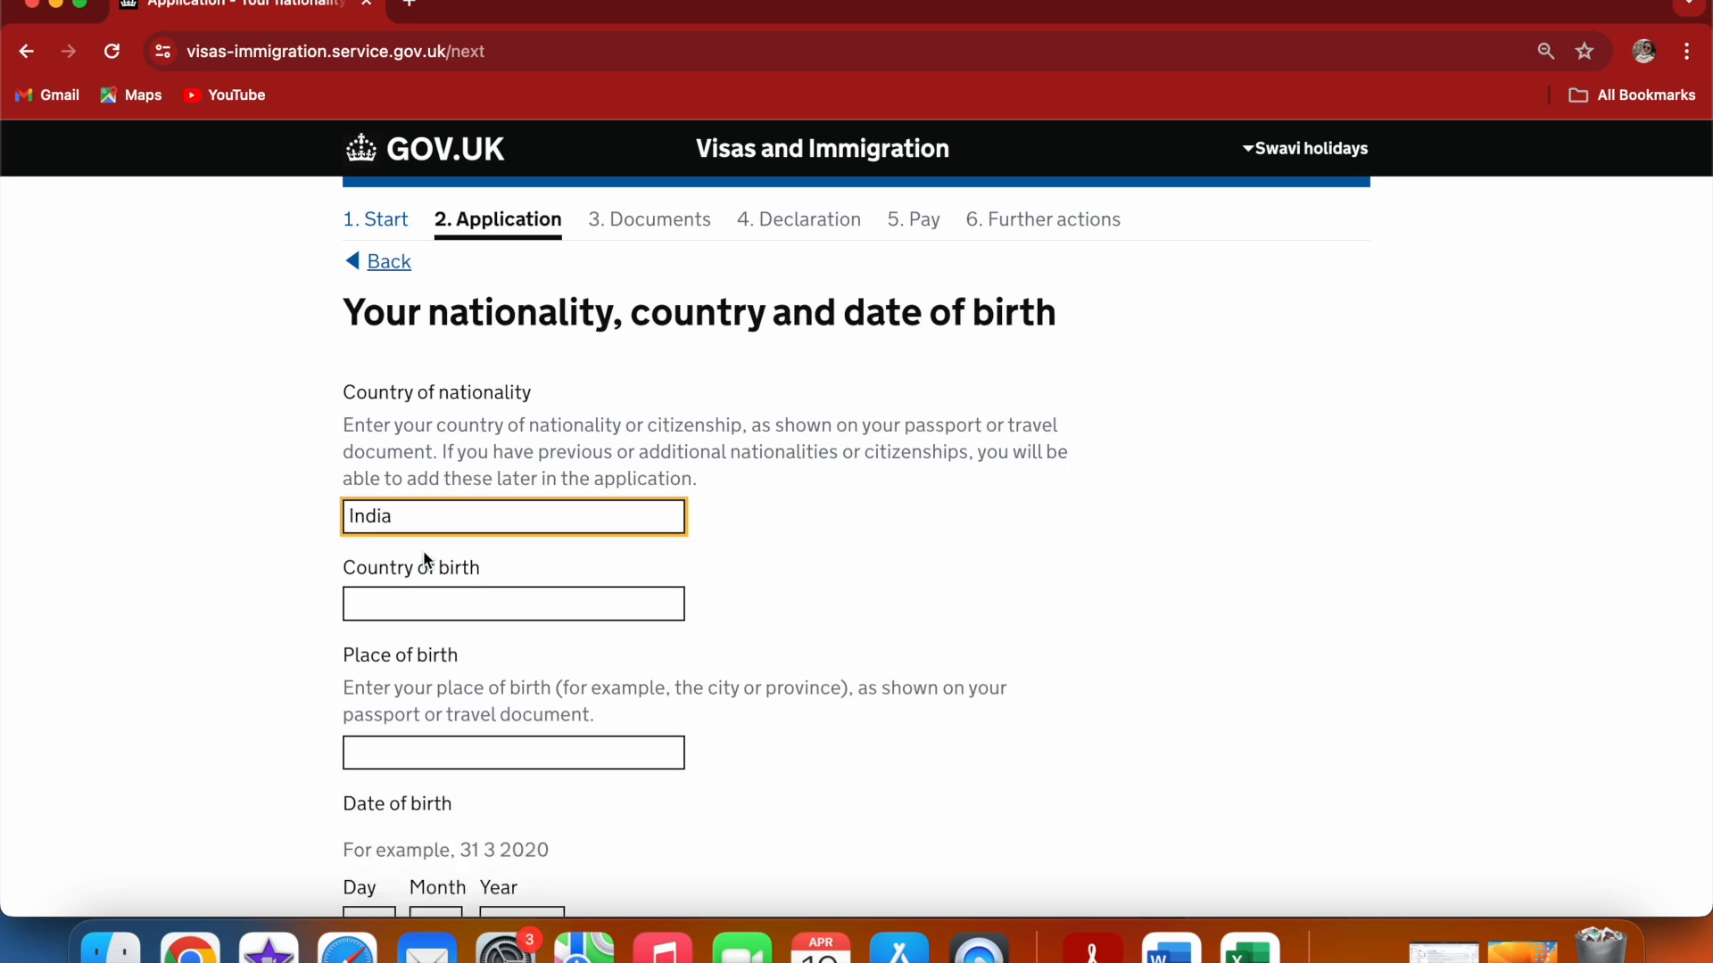
pyautogui.click(421, 597)
pyautogui.write('ind')
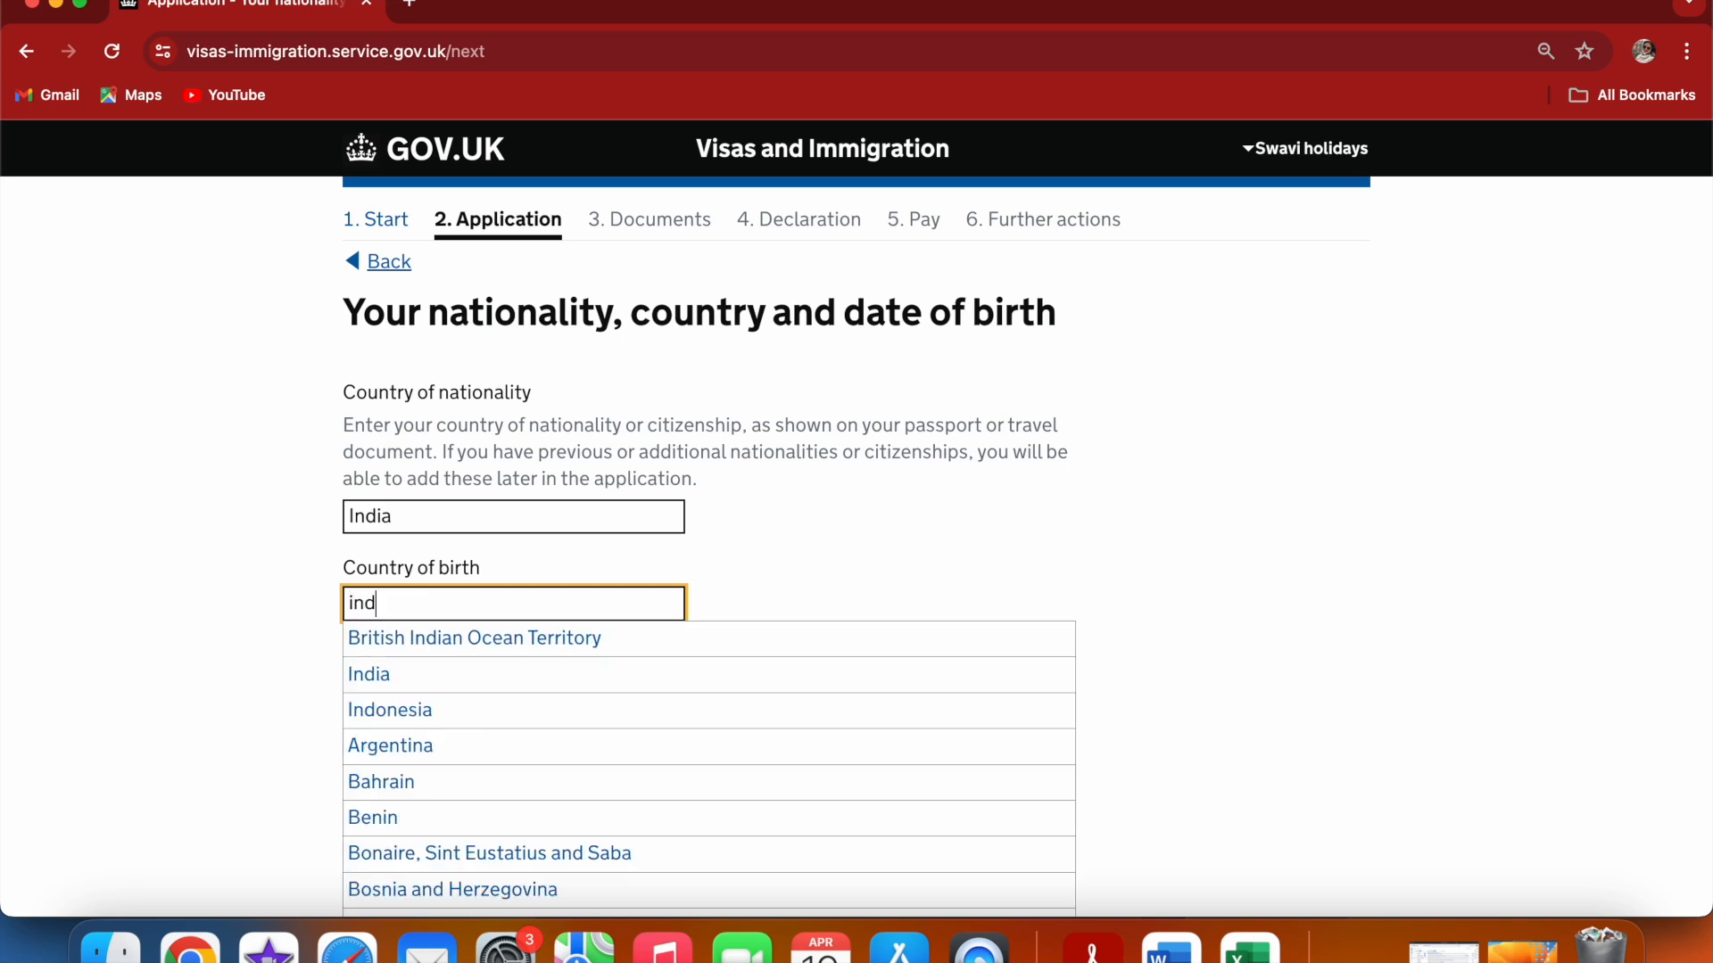
pyautogui.write('ia')
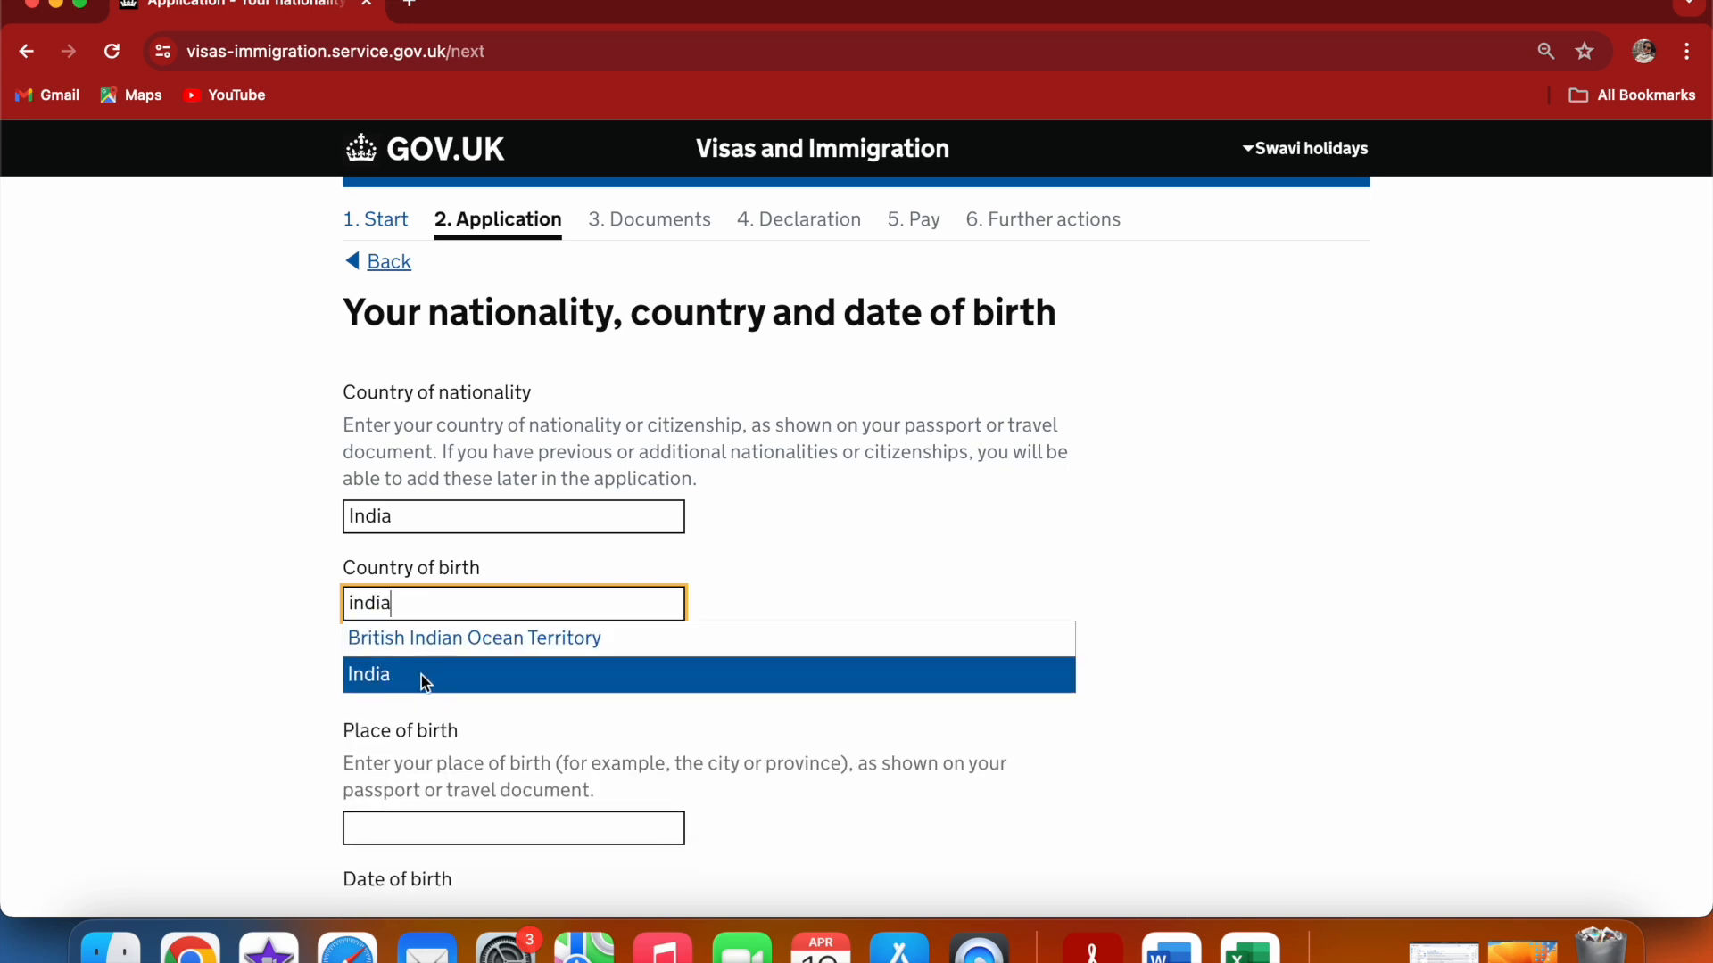
pyautogui.click(425, 681)
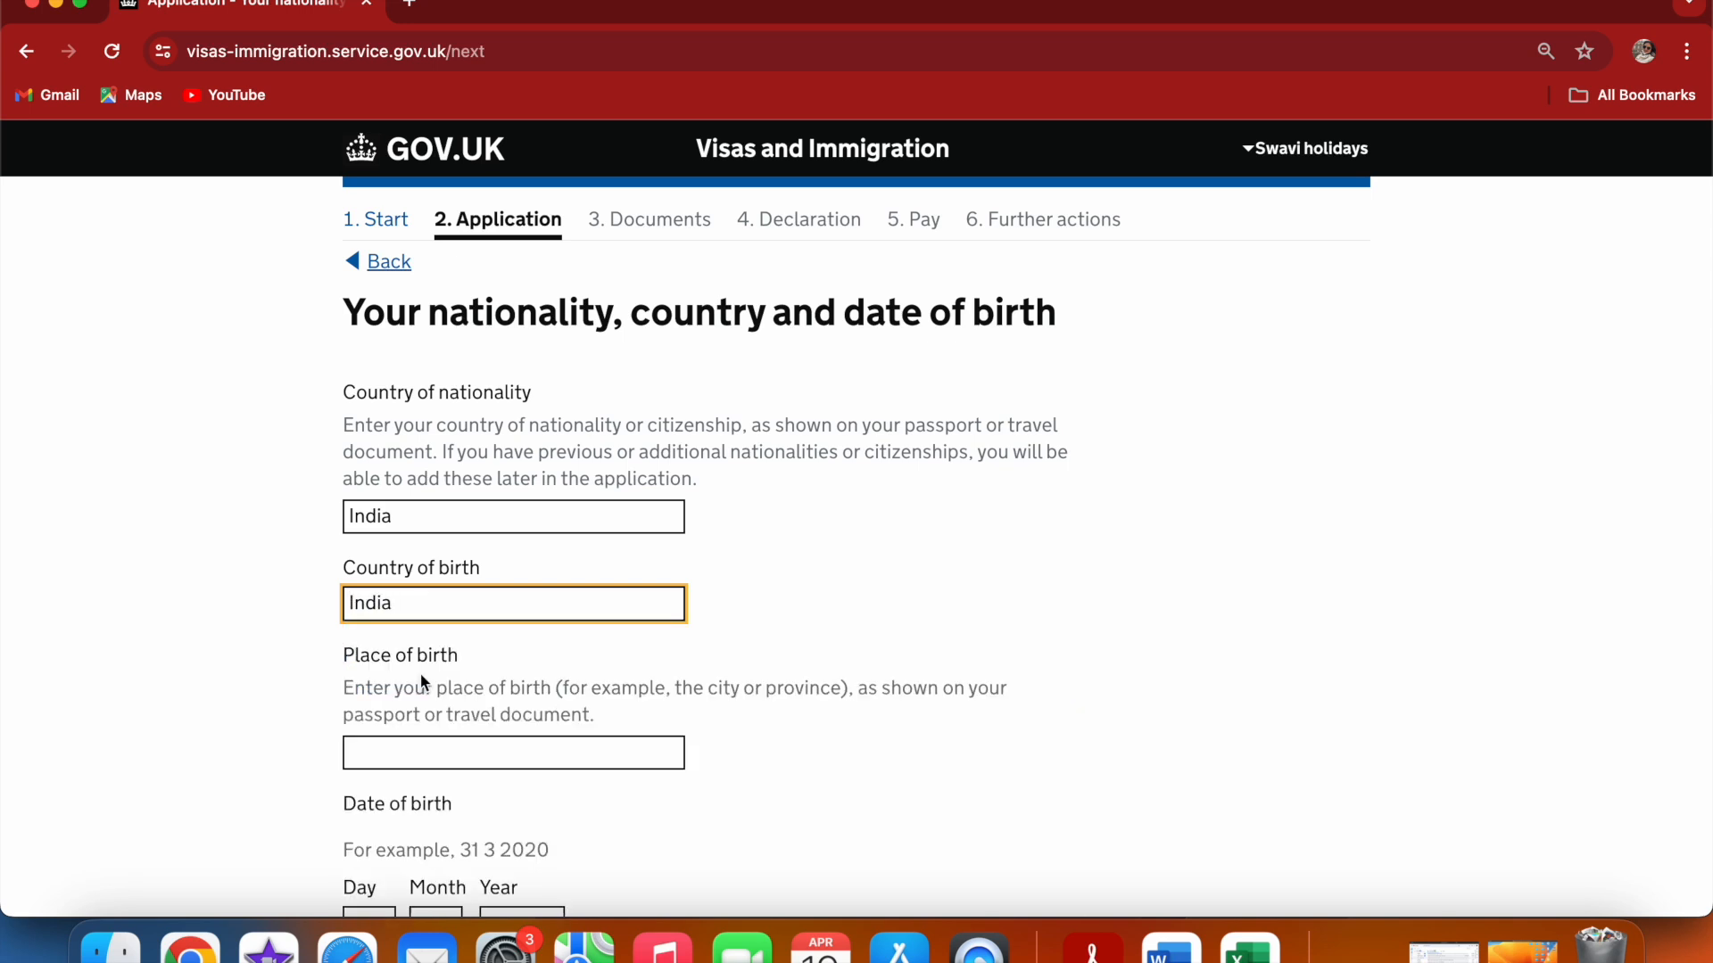
# Fill in the place of birth as indore from the saved suggestions
pyautogui.click(424, 748)
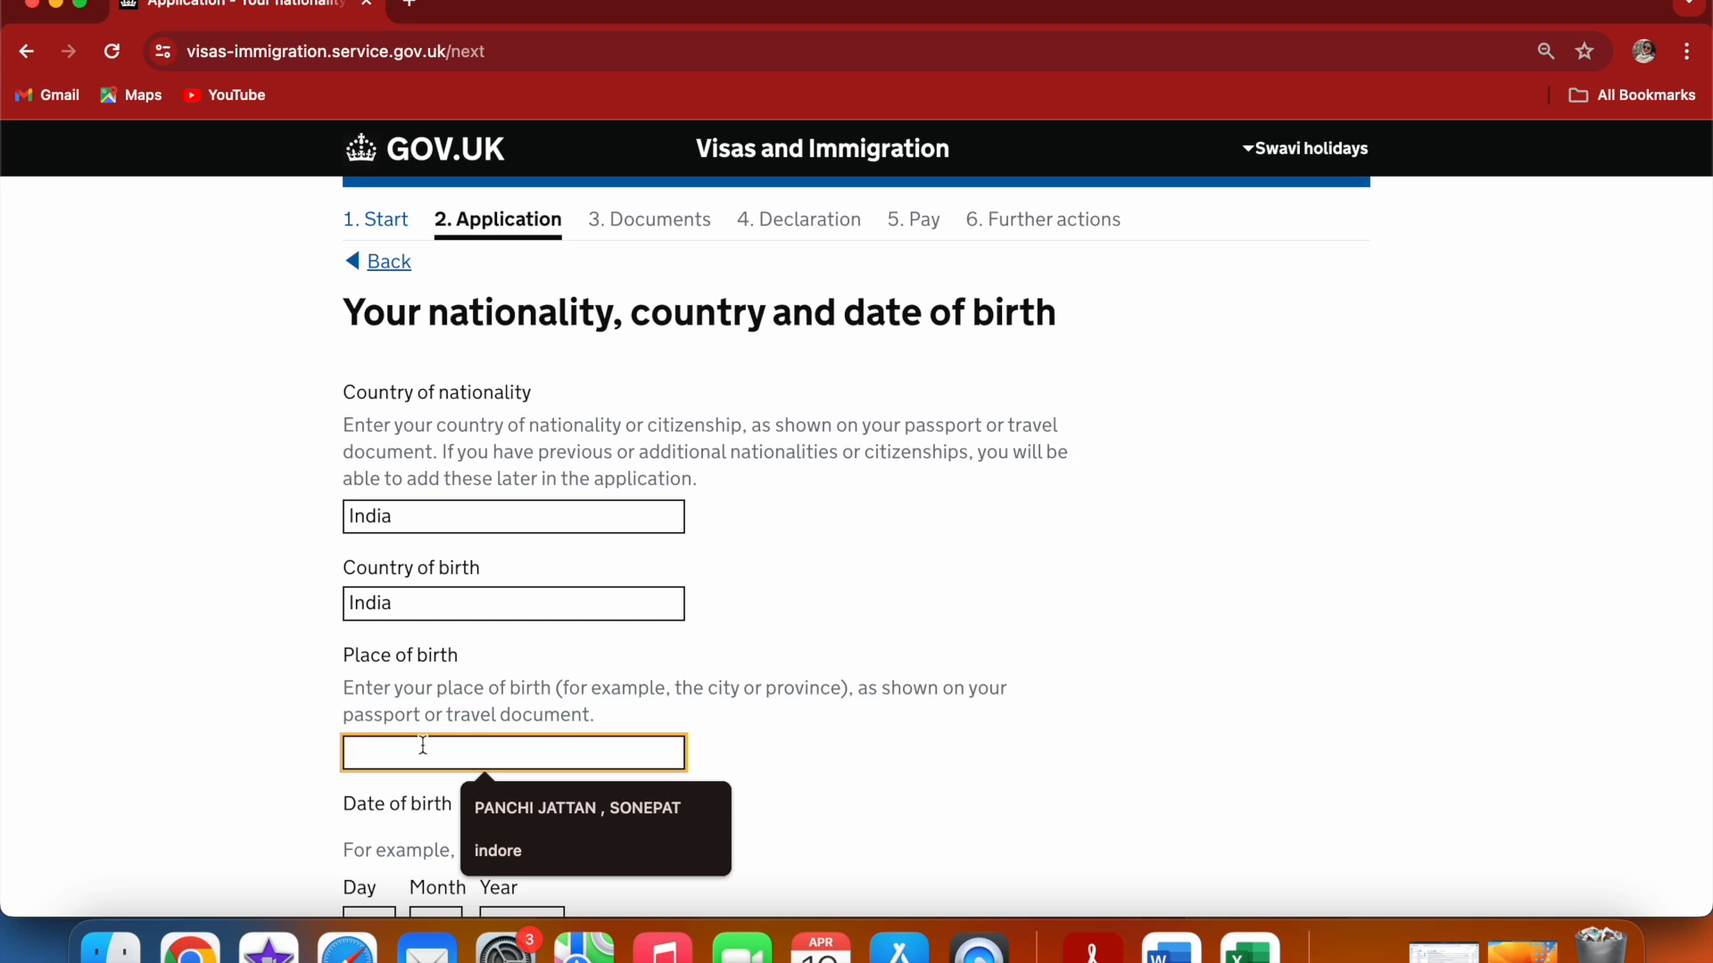
pyautogui.click(493, 852)
pyautogui.click(821, 765)
pyautogui.scroll(-3, 822, 766)
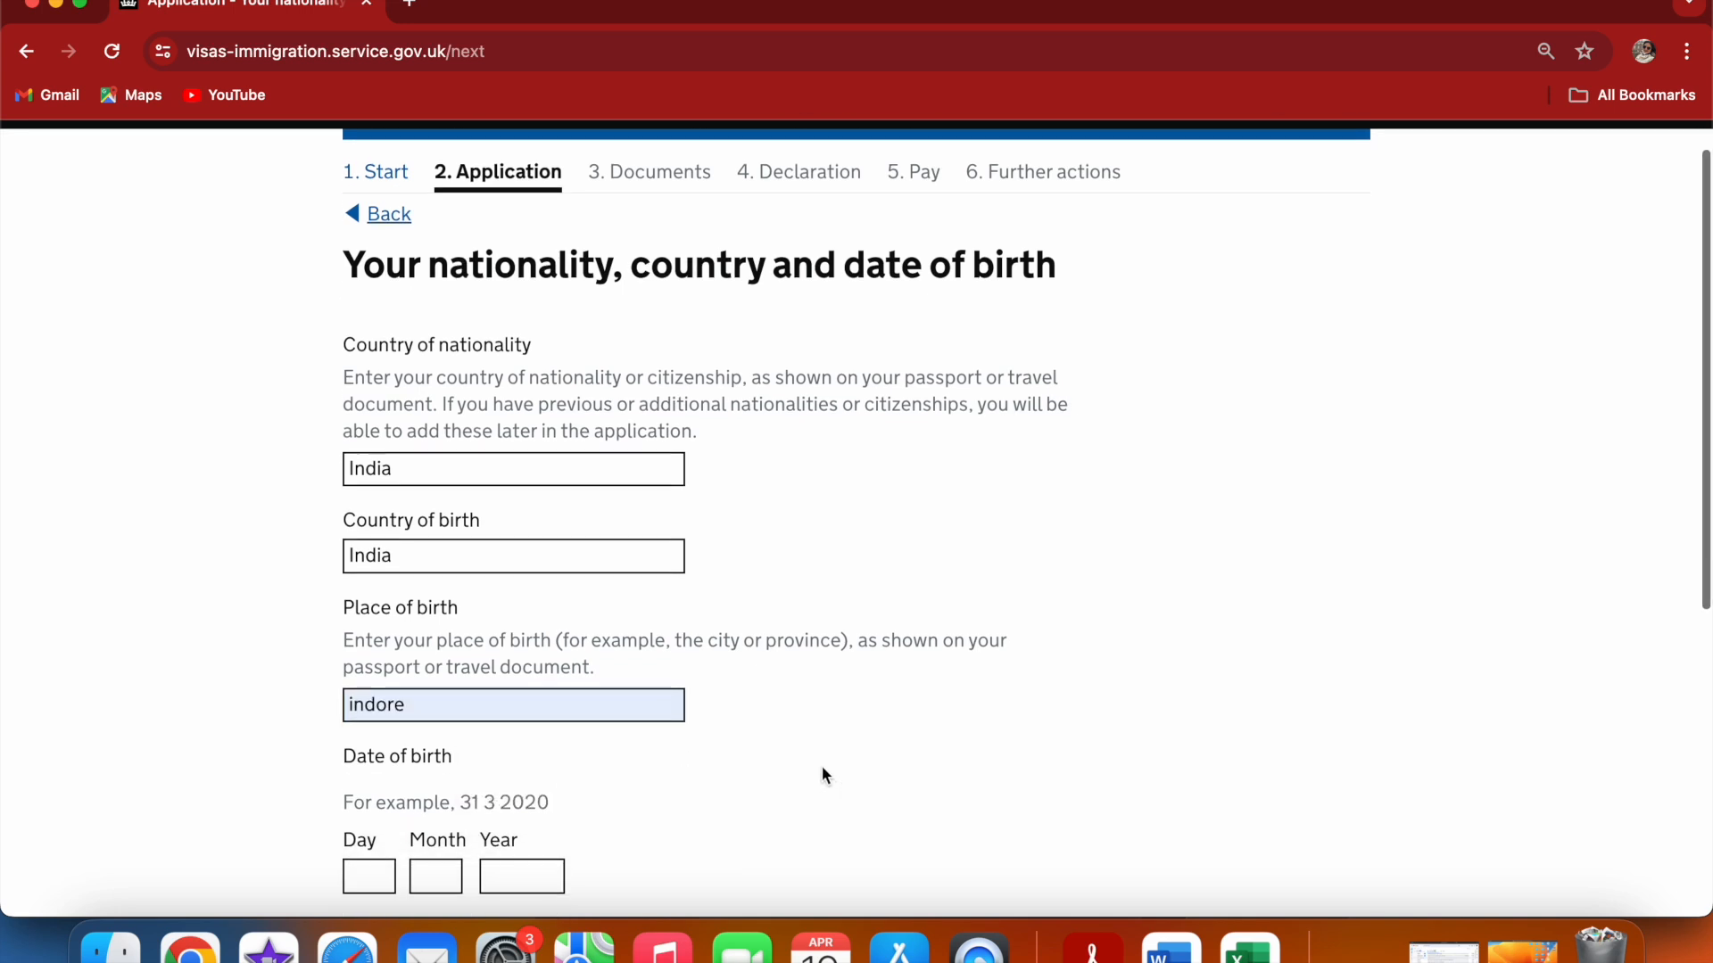
pyautogui.click(356, 733)
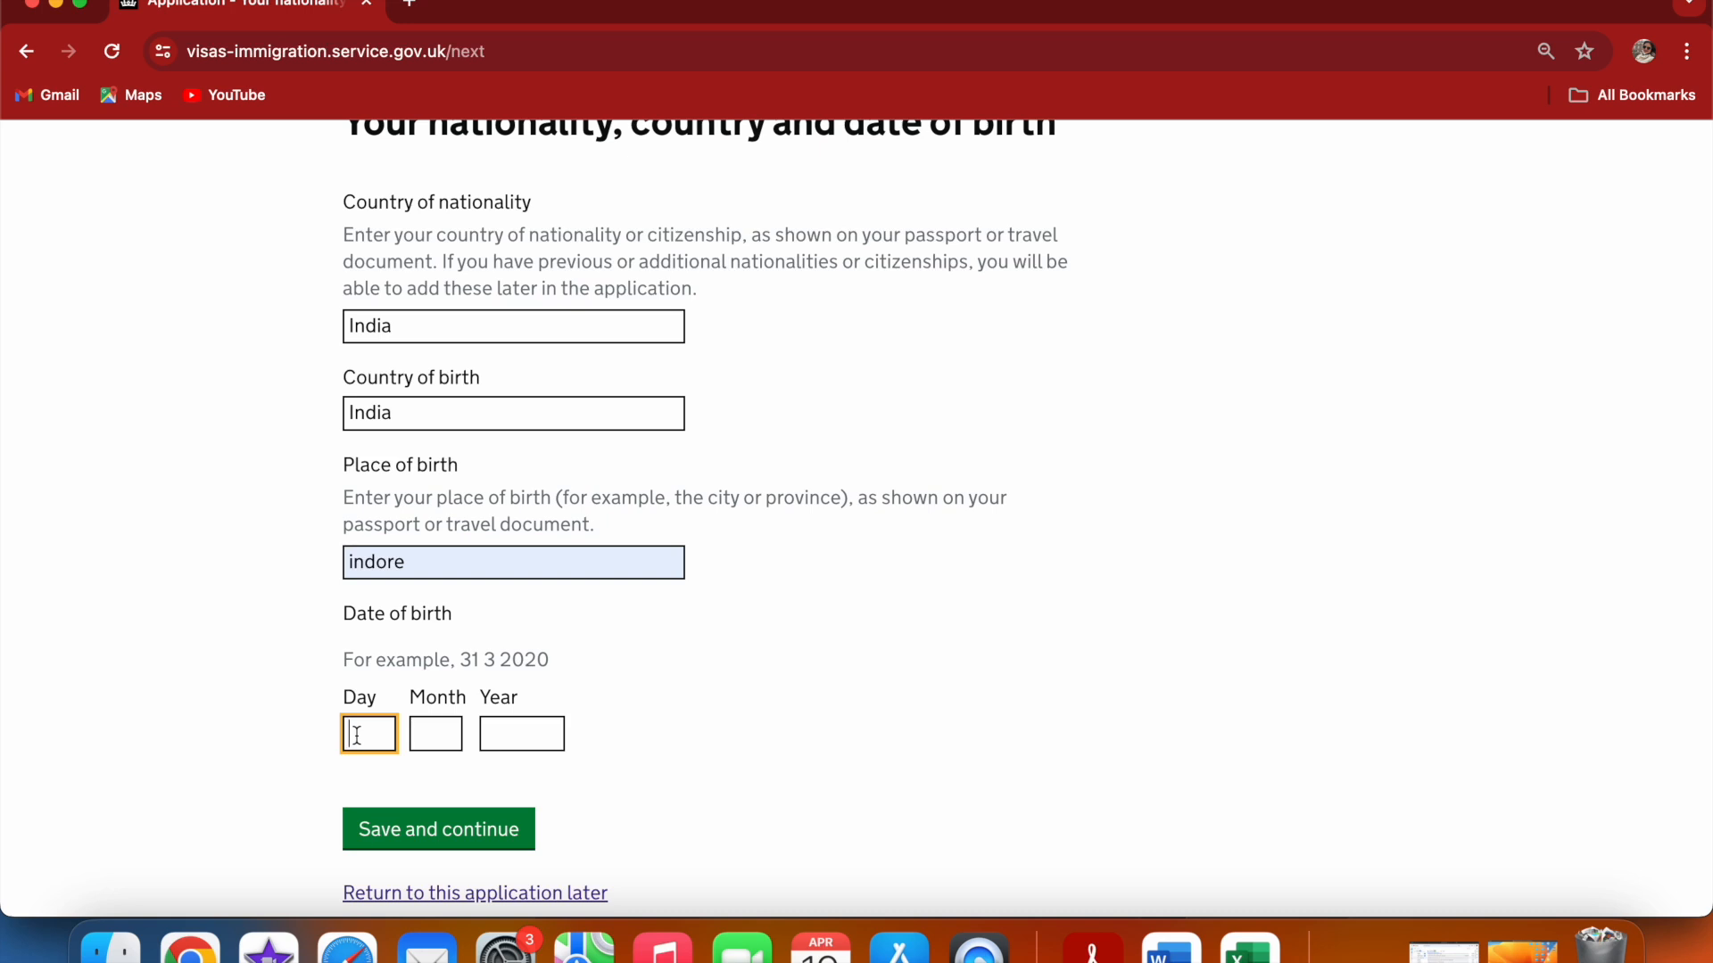
pyautogui.click(428, 736)
pyautogui.write('01')
pyautogui.click(514, 734)
pyautogui.write('19')
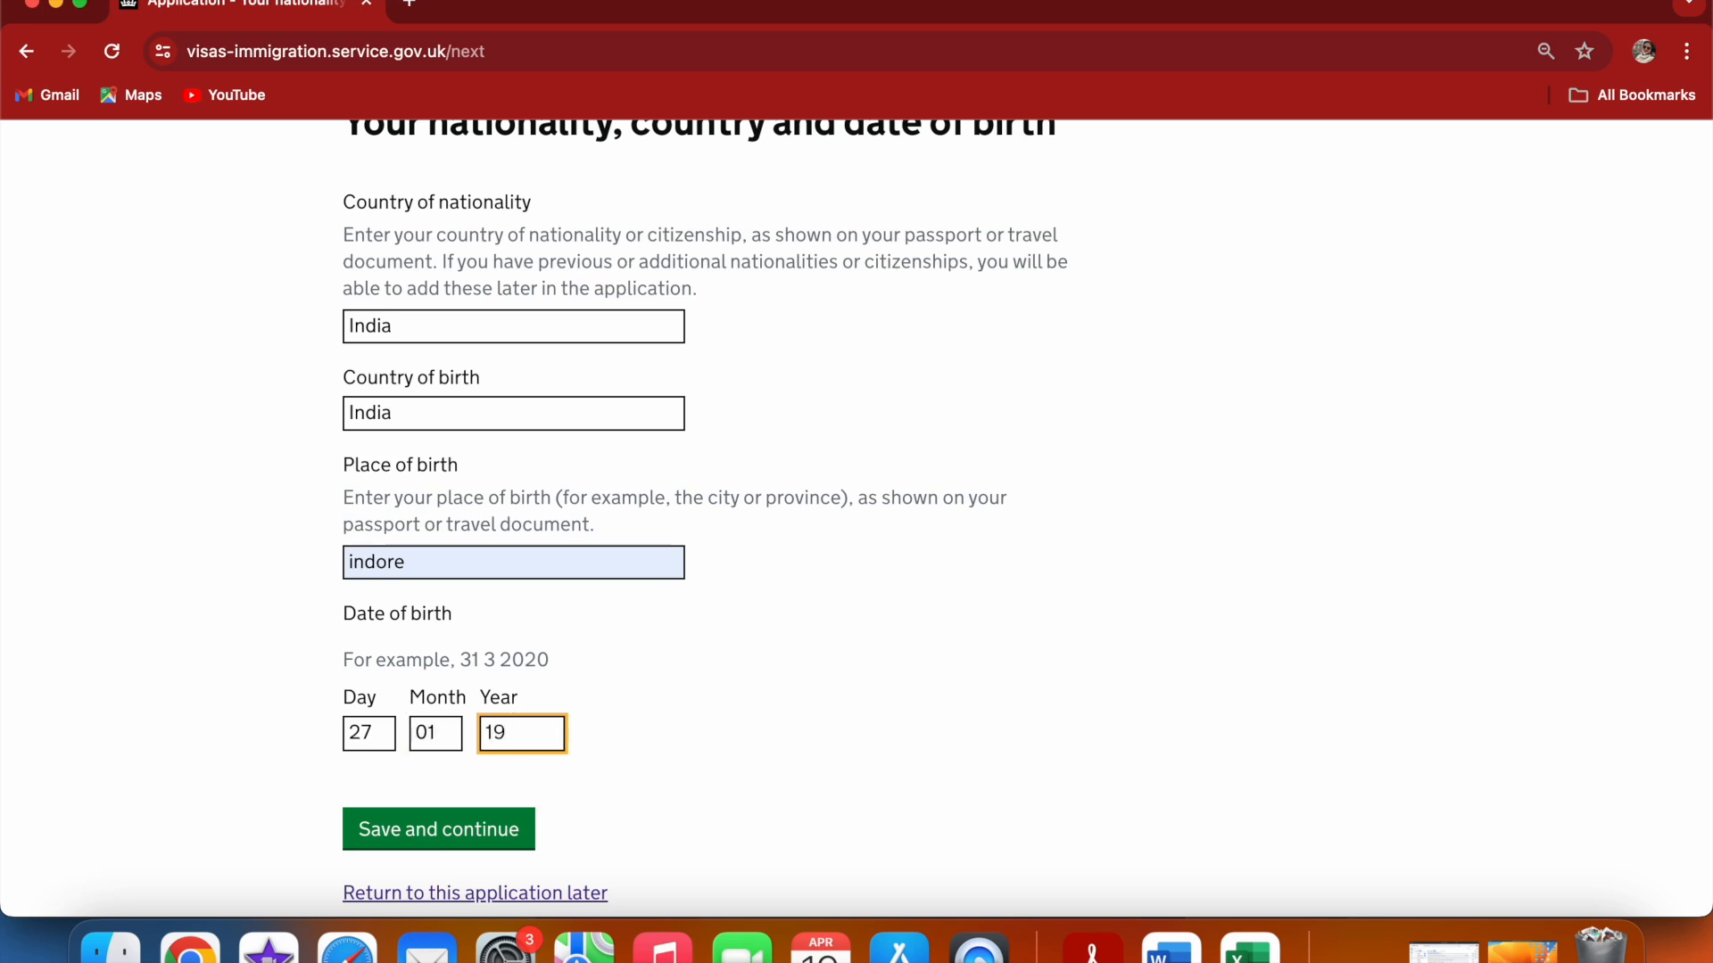
pyautogui.write('95')
pyautogui.click(443, 833)
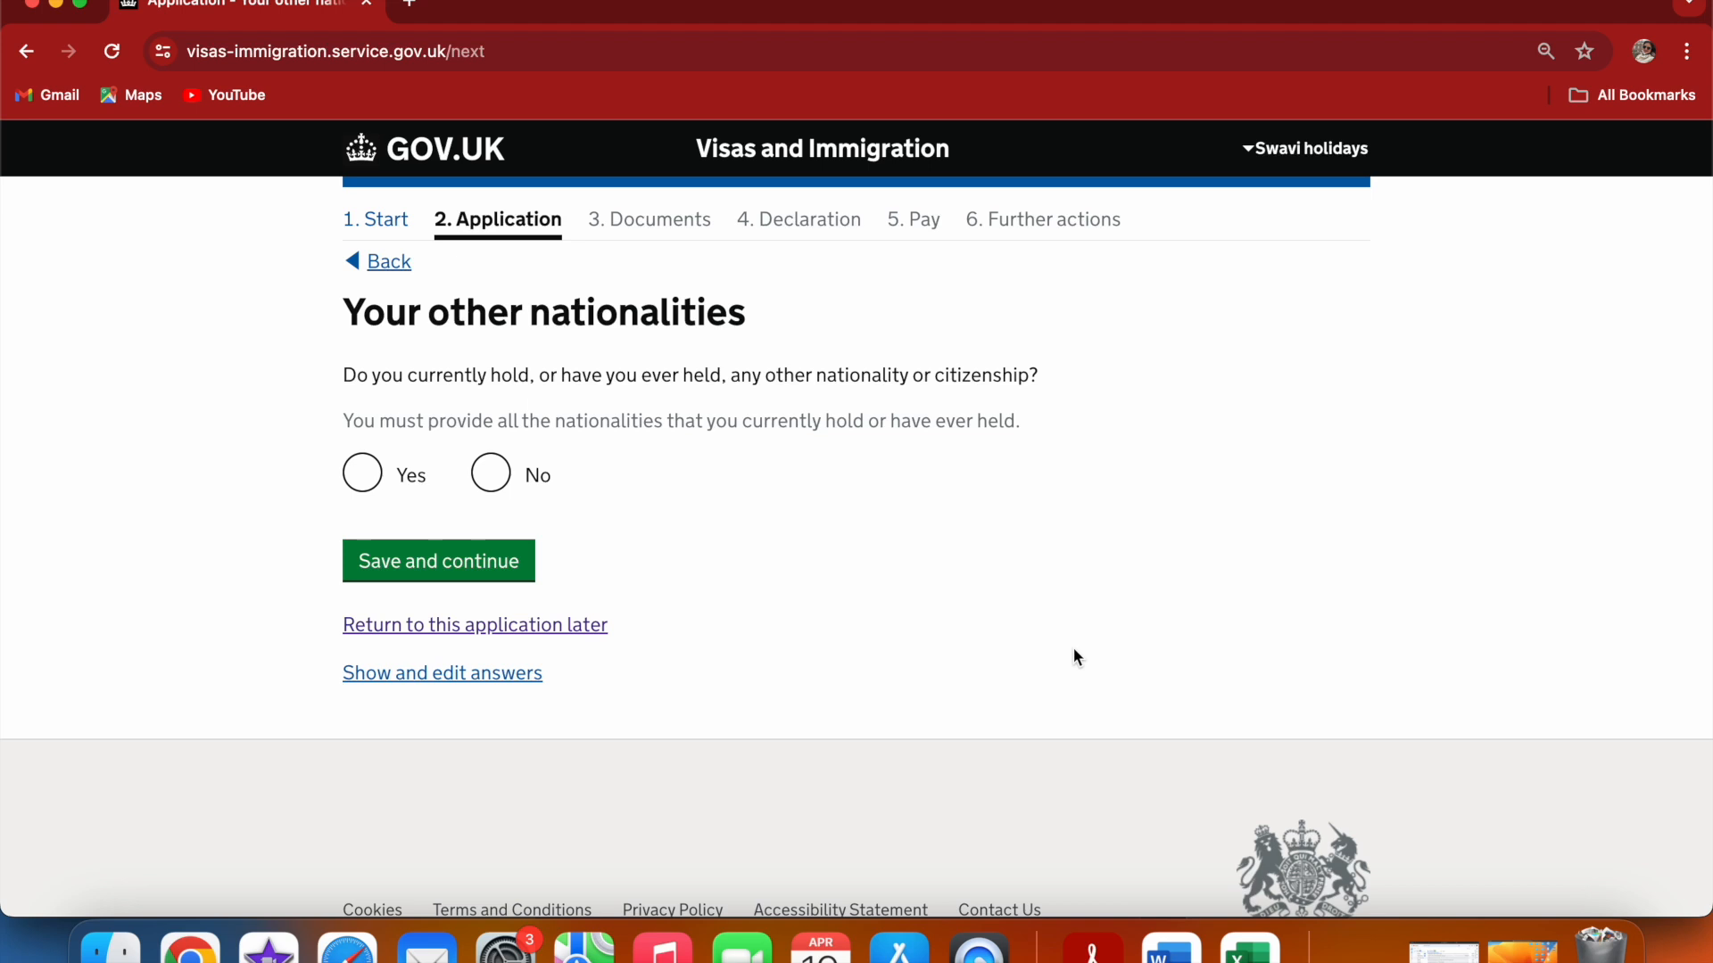
# Answer No to holding other nationalities and select Employed as the employment status, saving each page
pyautogui.click(491, 476)
pyautogui.click(393, 562)
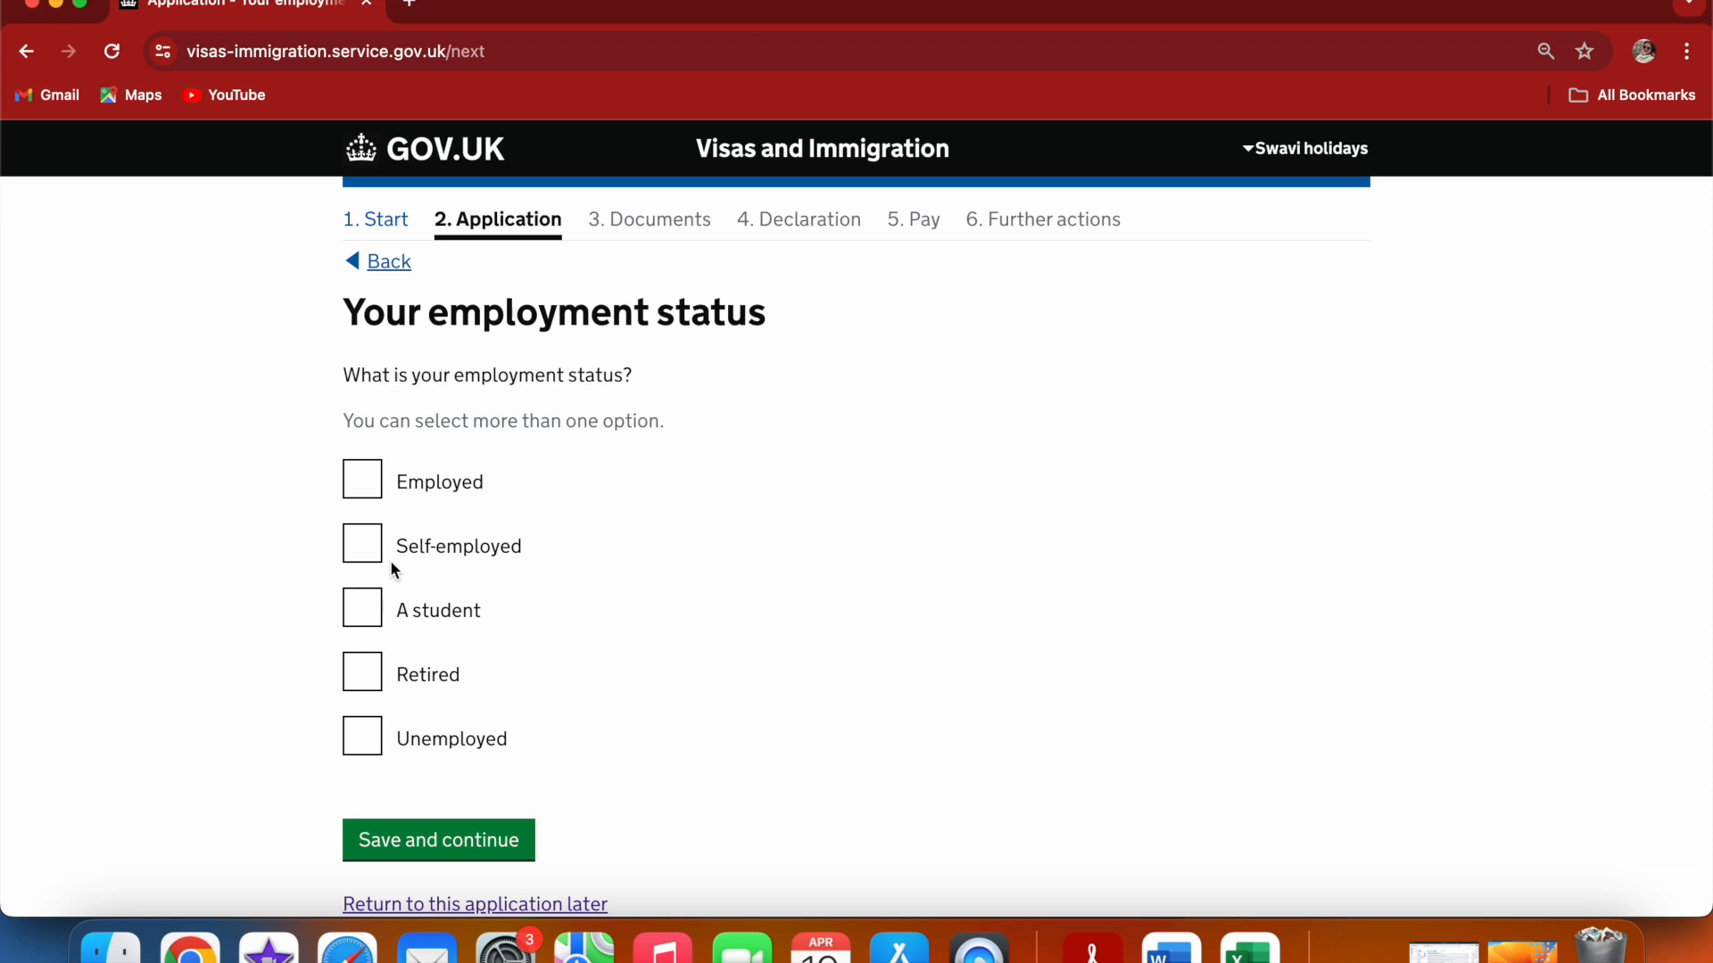
pyautogui.click(372, 479)
pyautogui.click(463, 846)
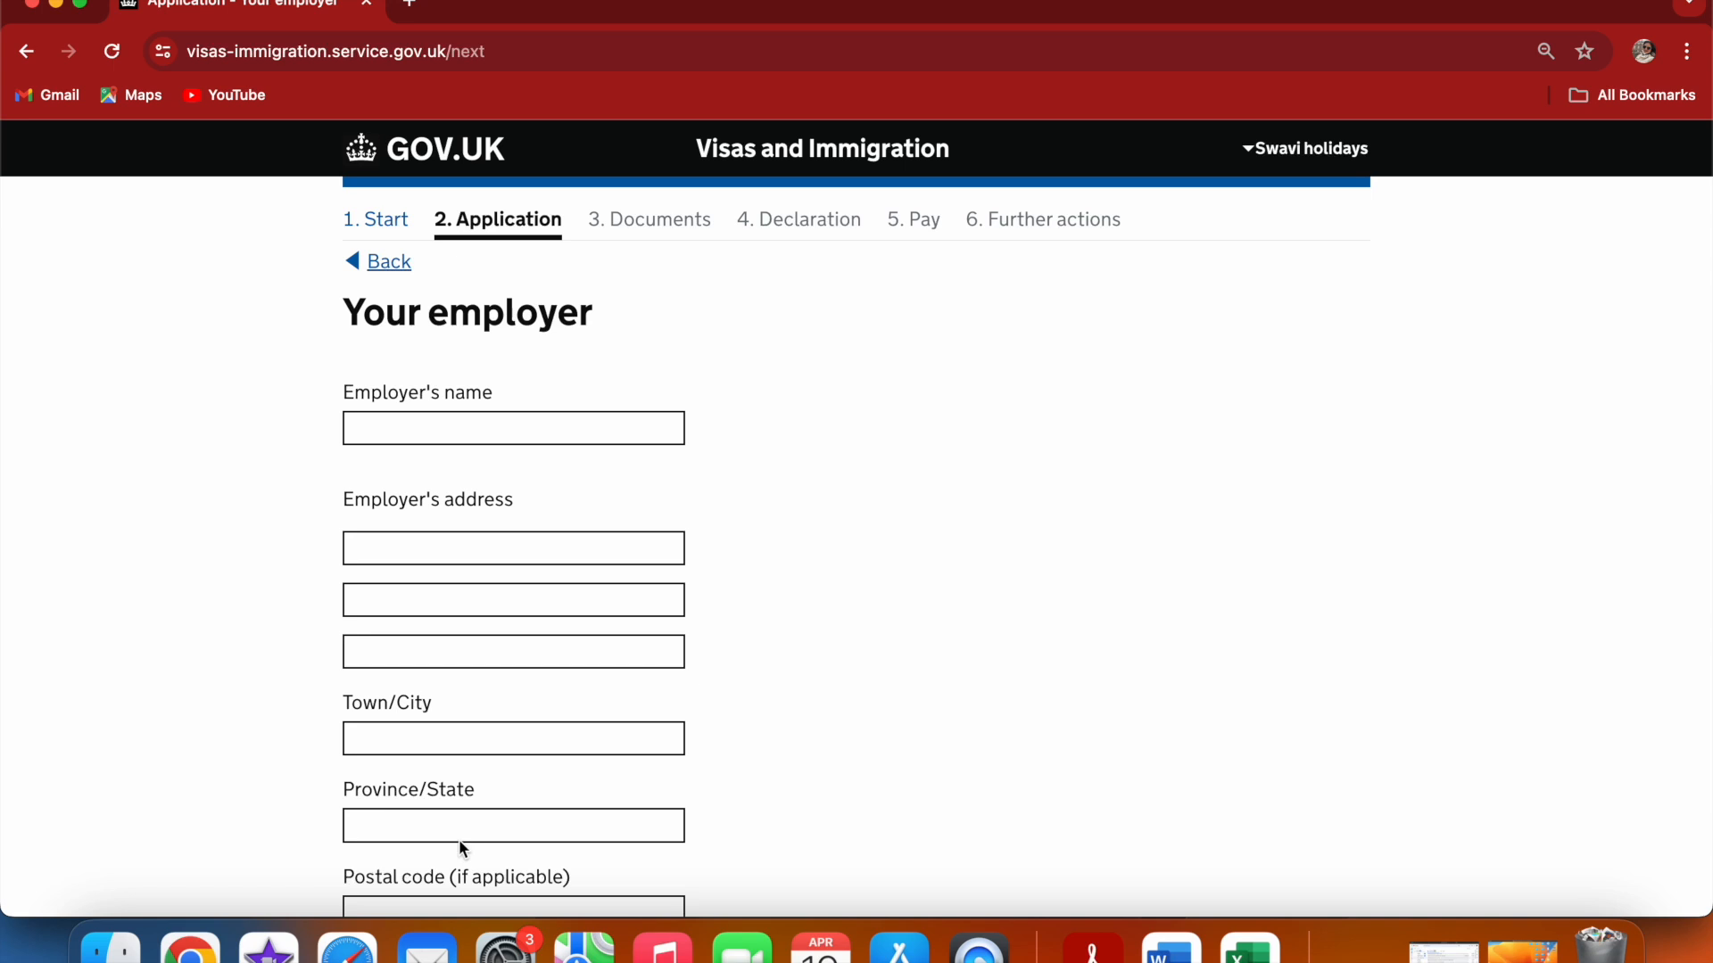
# Fill in the employer's name as Abc enterprises ltd and first address line as villa 222 from suggestions
pyautogui.click(398, 431)
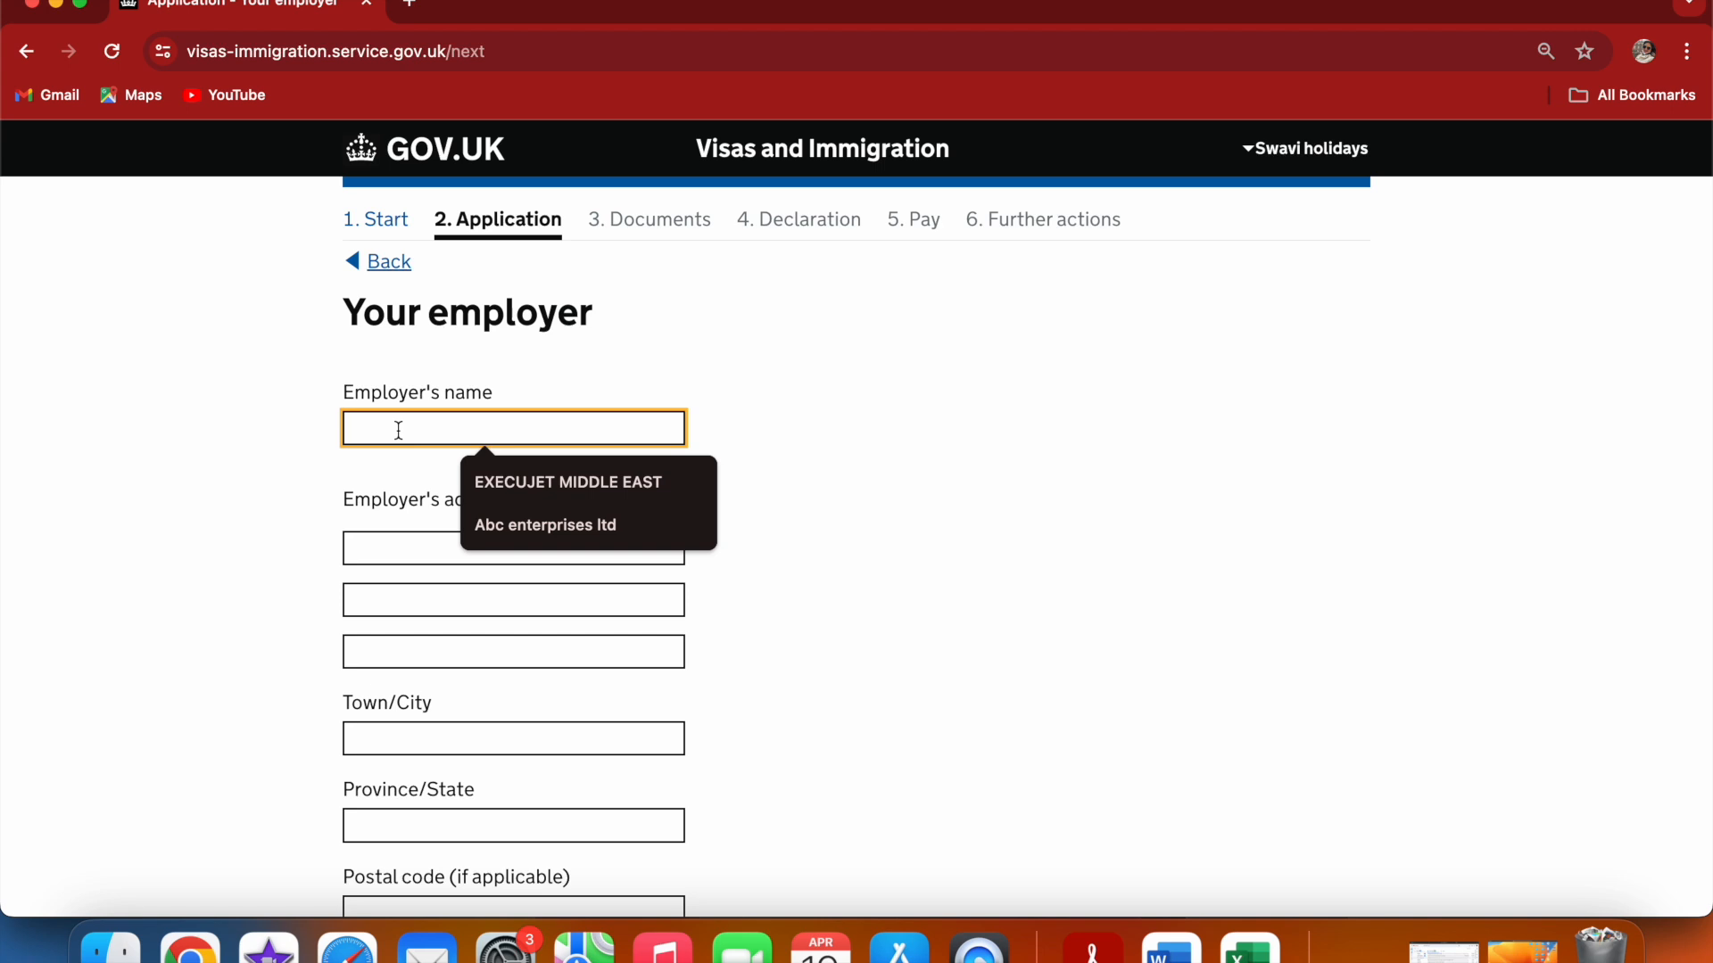
pyautogui.click(518, 532)
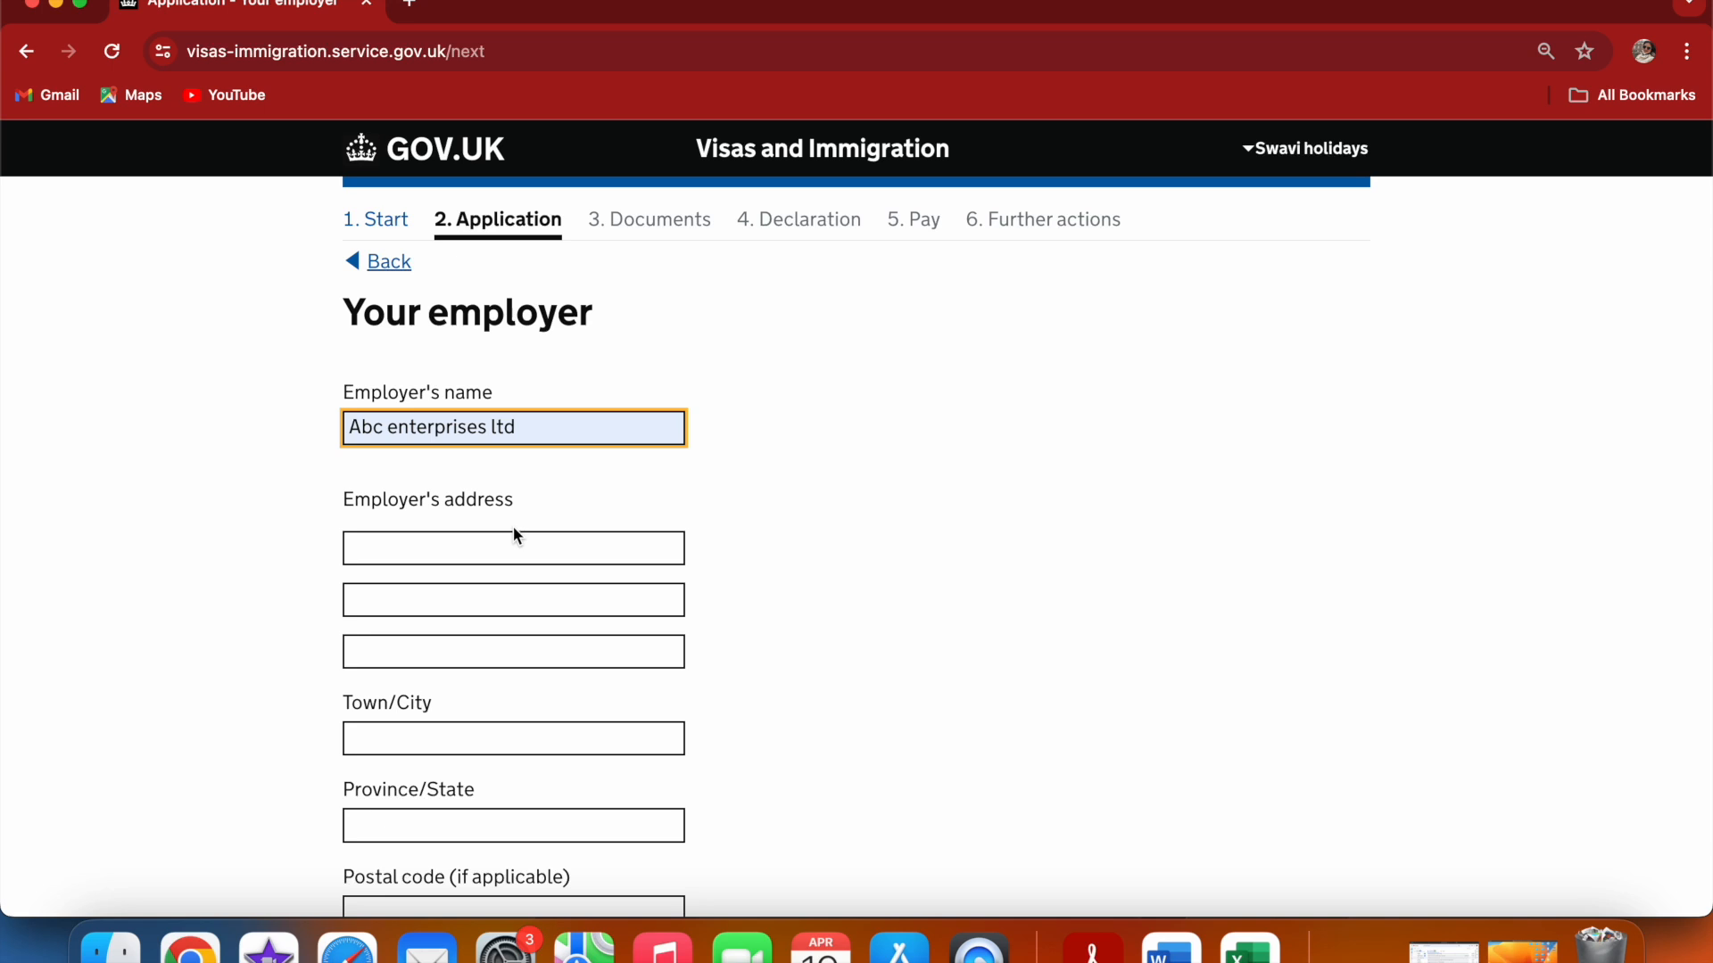
pyautogui.click(475, 540)
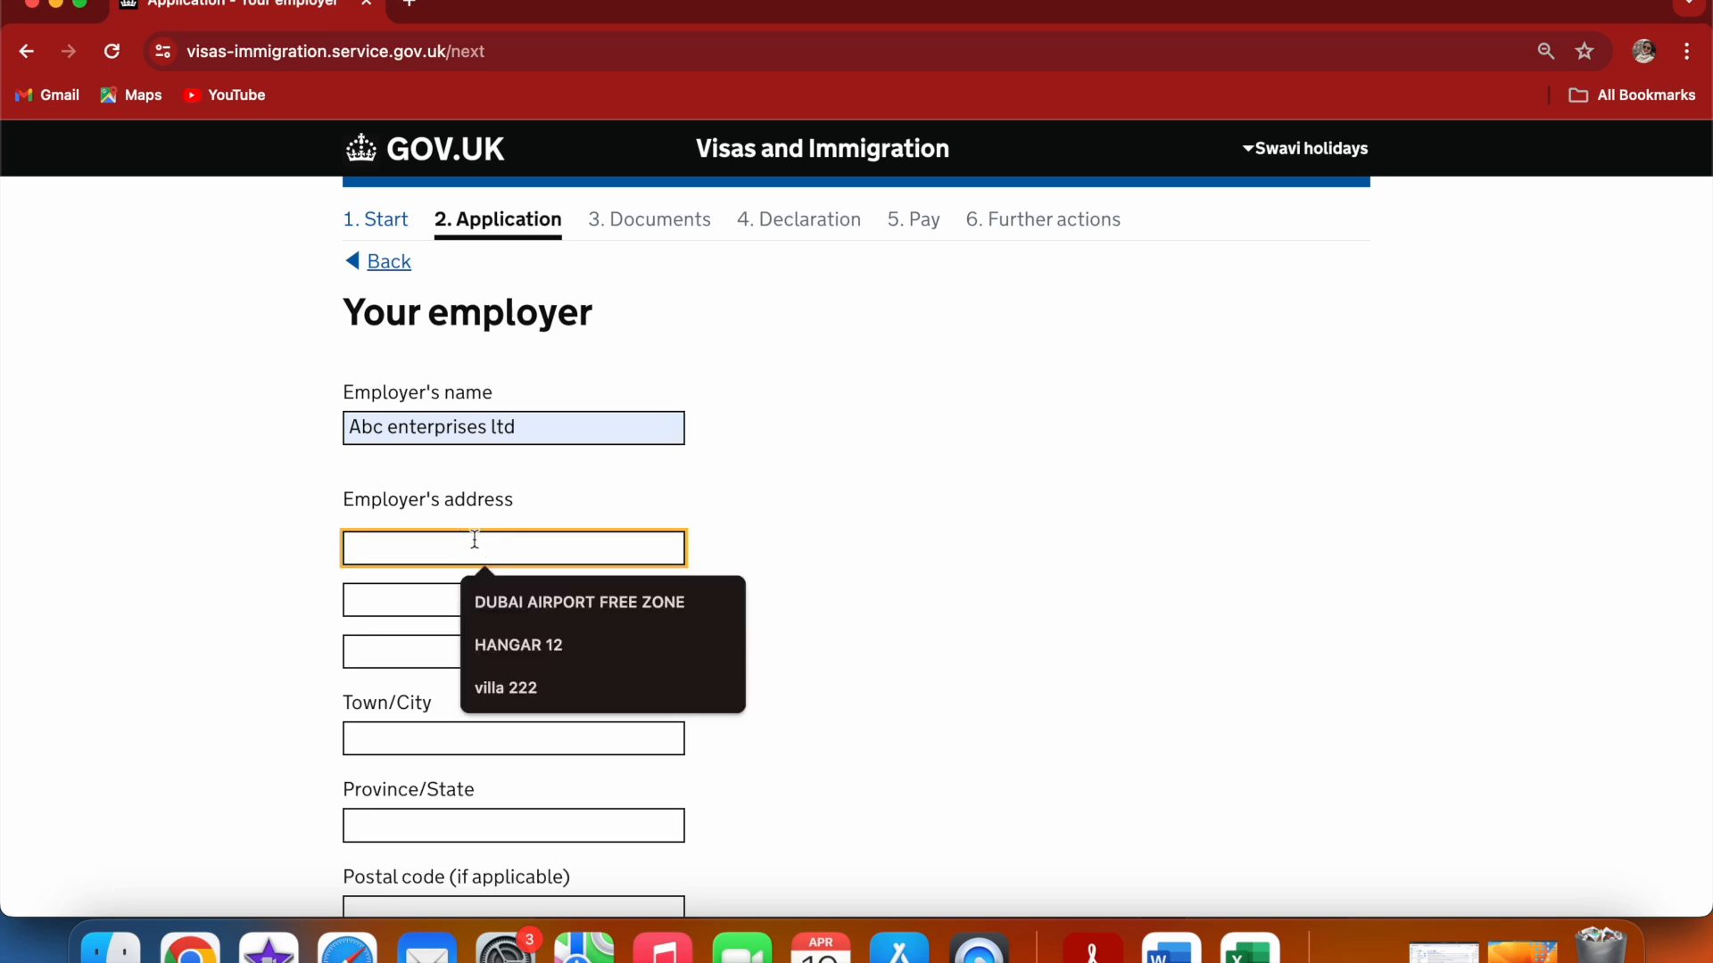
pyautogui.click(516, 685)
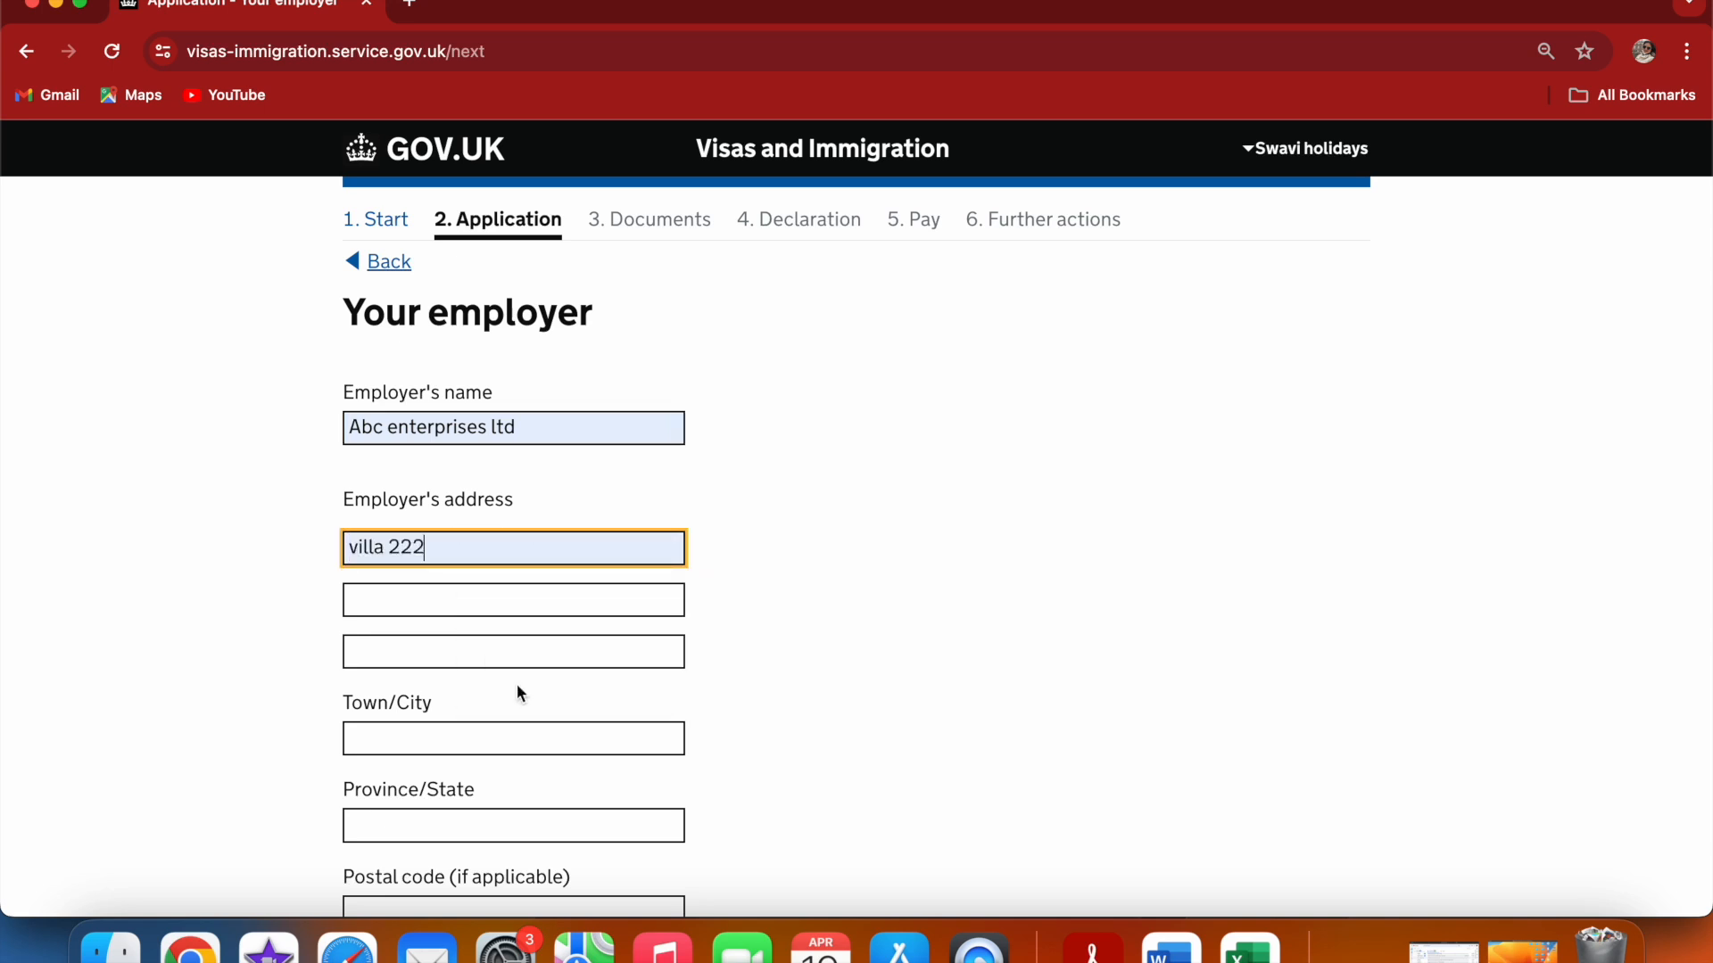
# Set the employer's town to indore and province to madhya pradesh from the saved suggestions
pyautogui.click(404, 737)
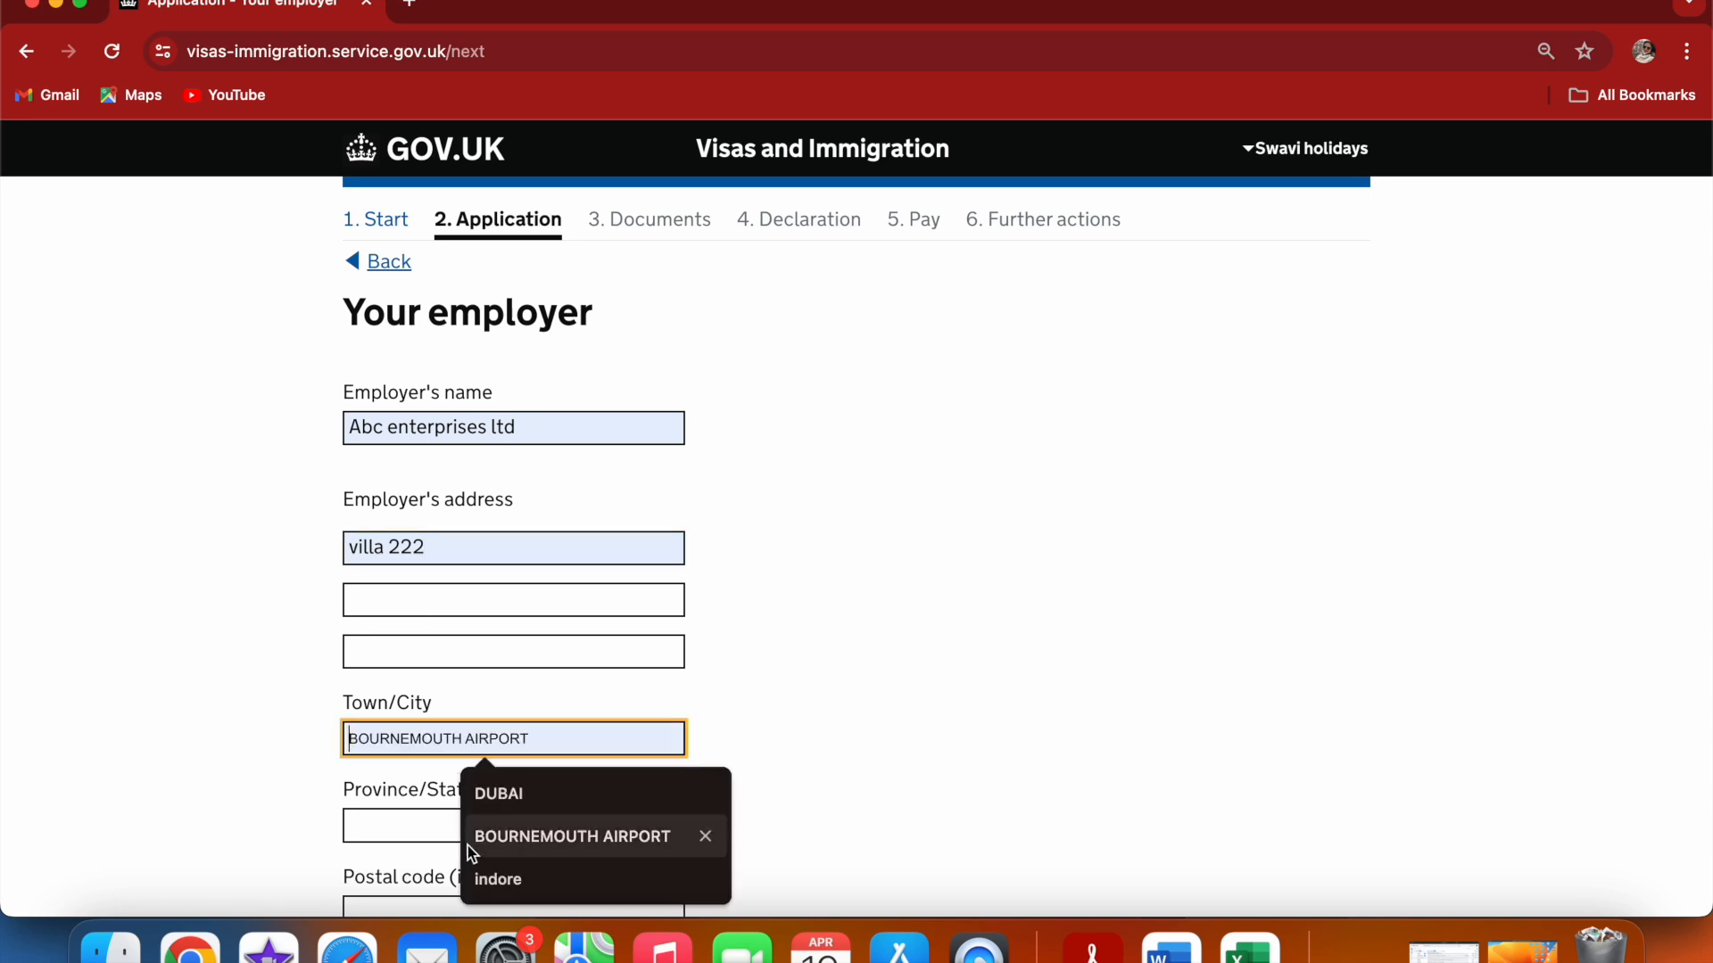
pyautogui.click(496, 879)
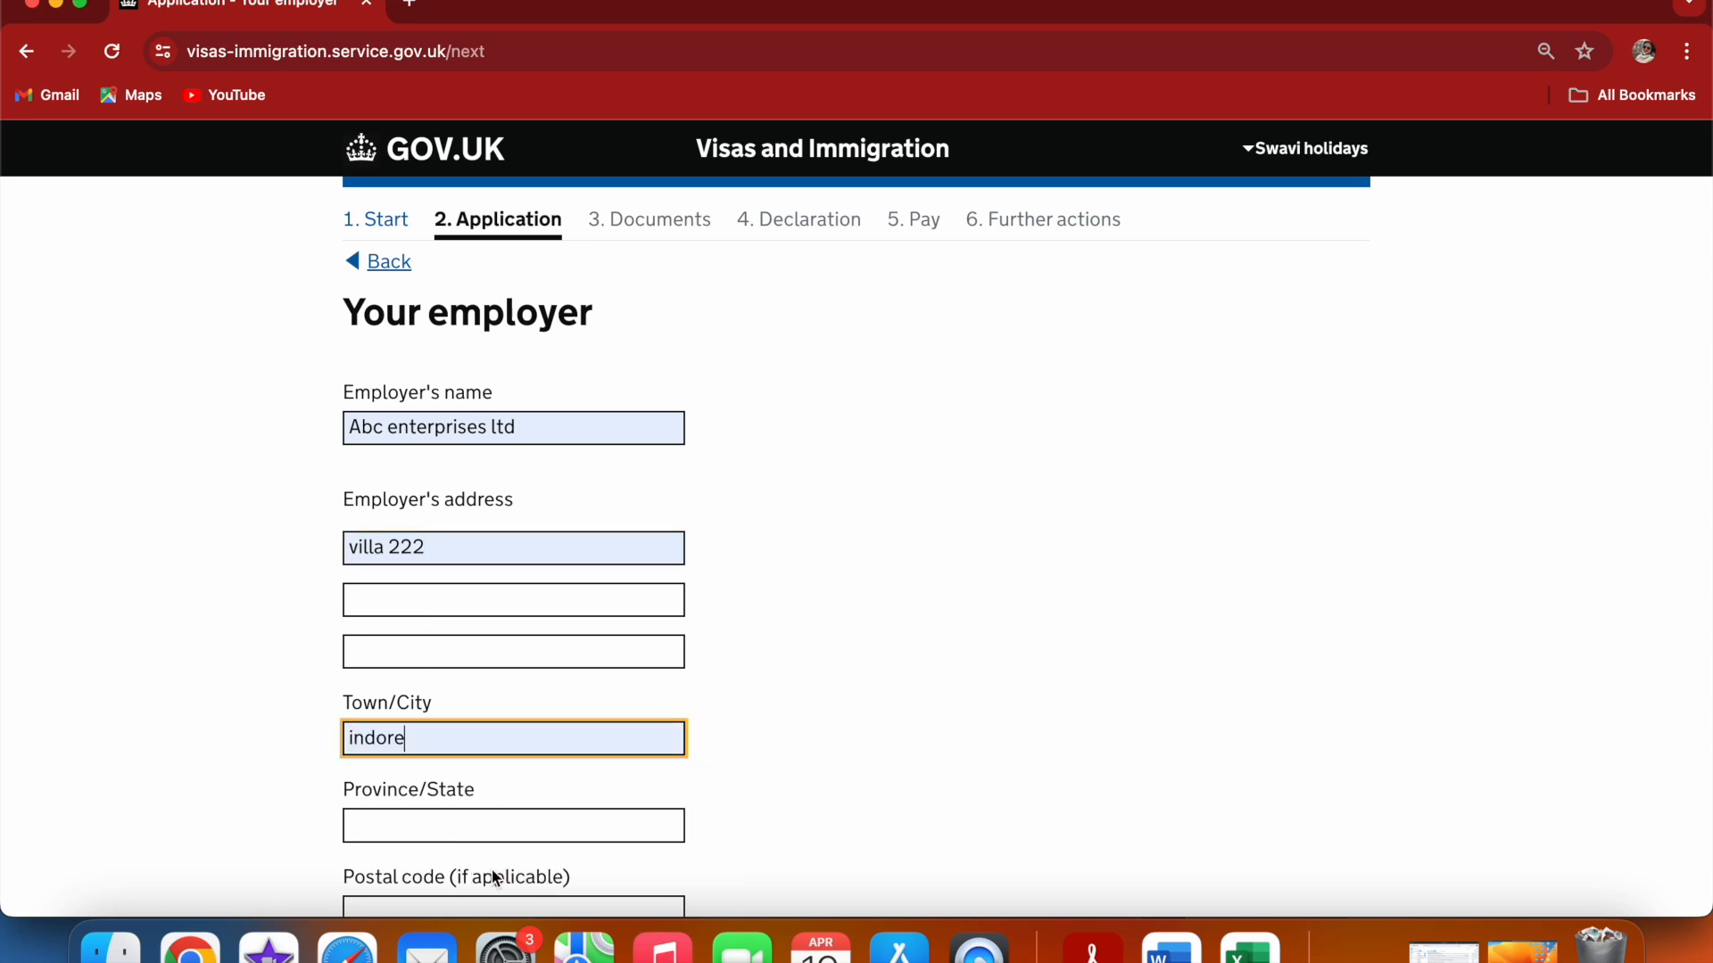
pyautogui.click(465, 815)
pyautogui.click(496, 778)
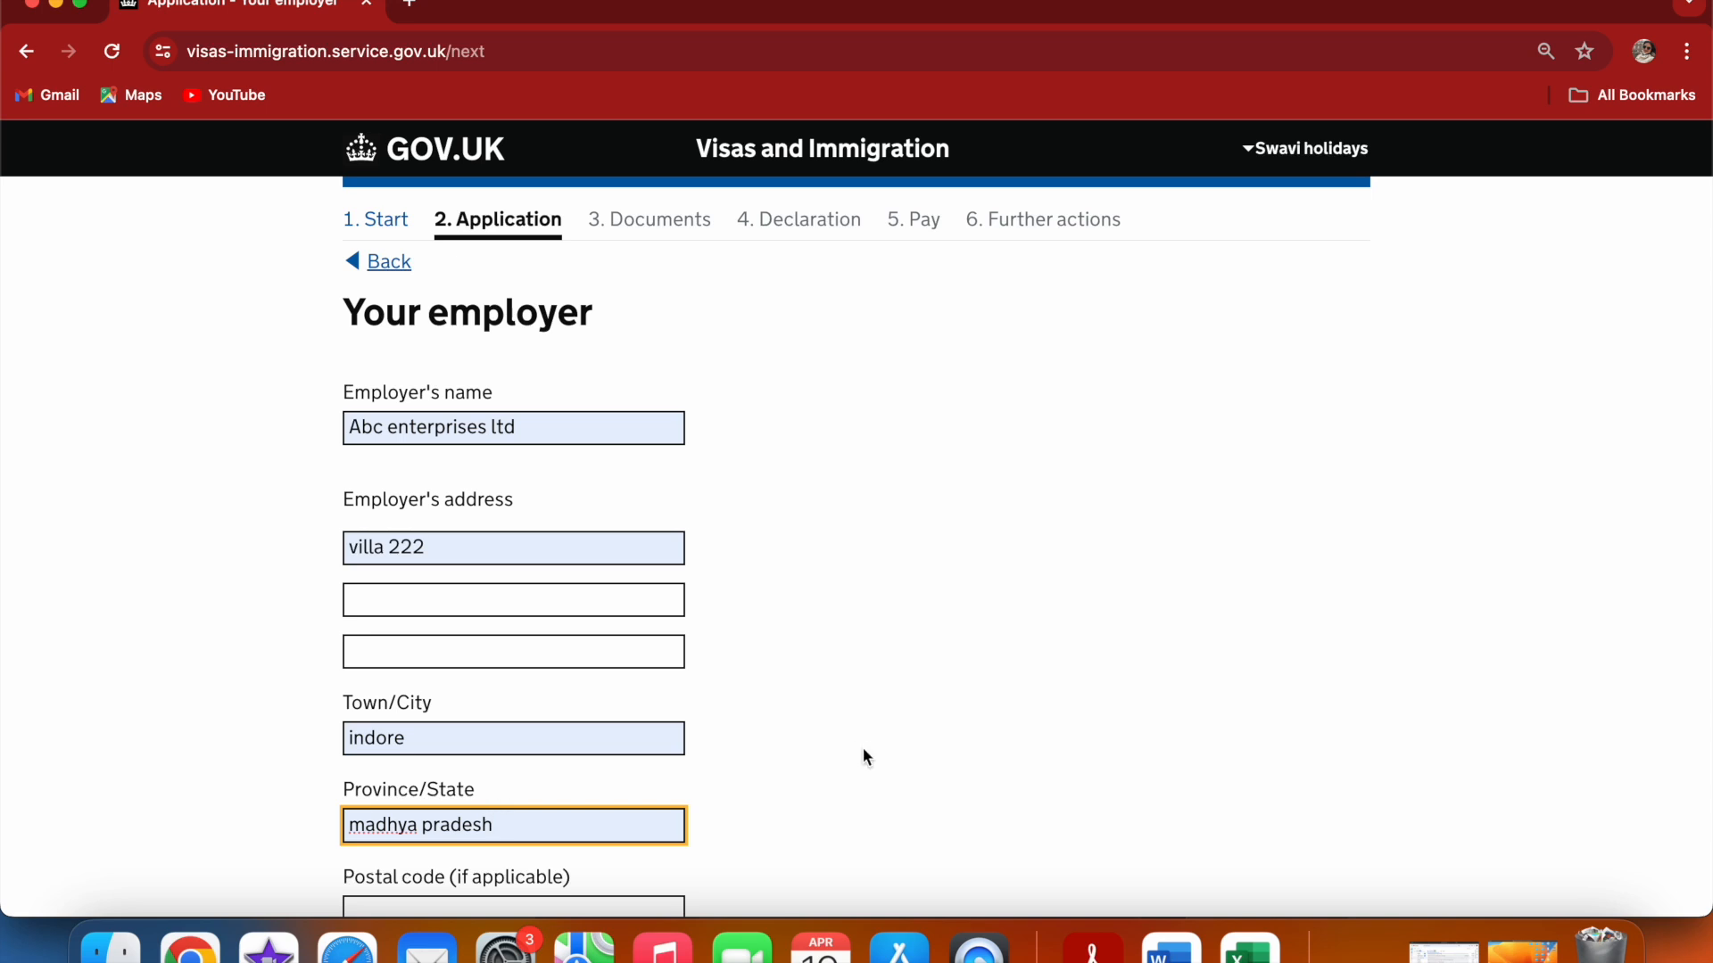
pyautogui.click(892, 726)
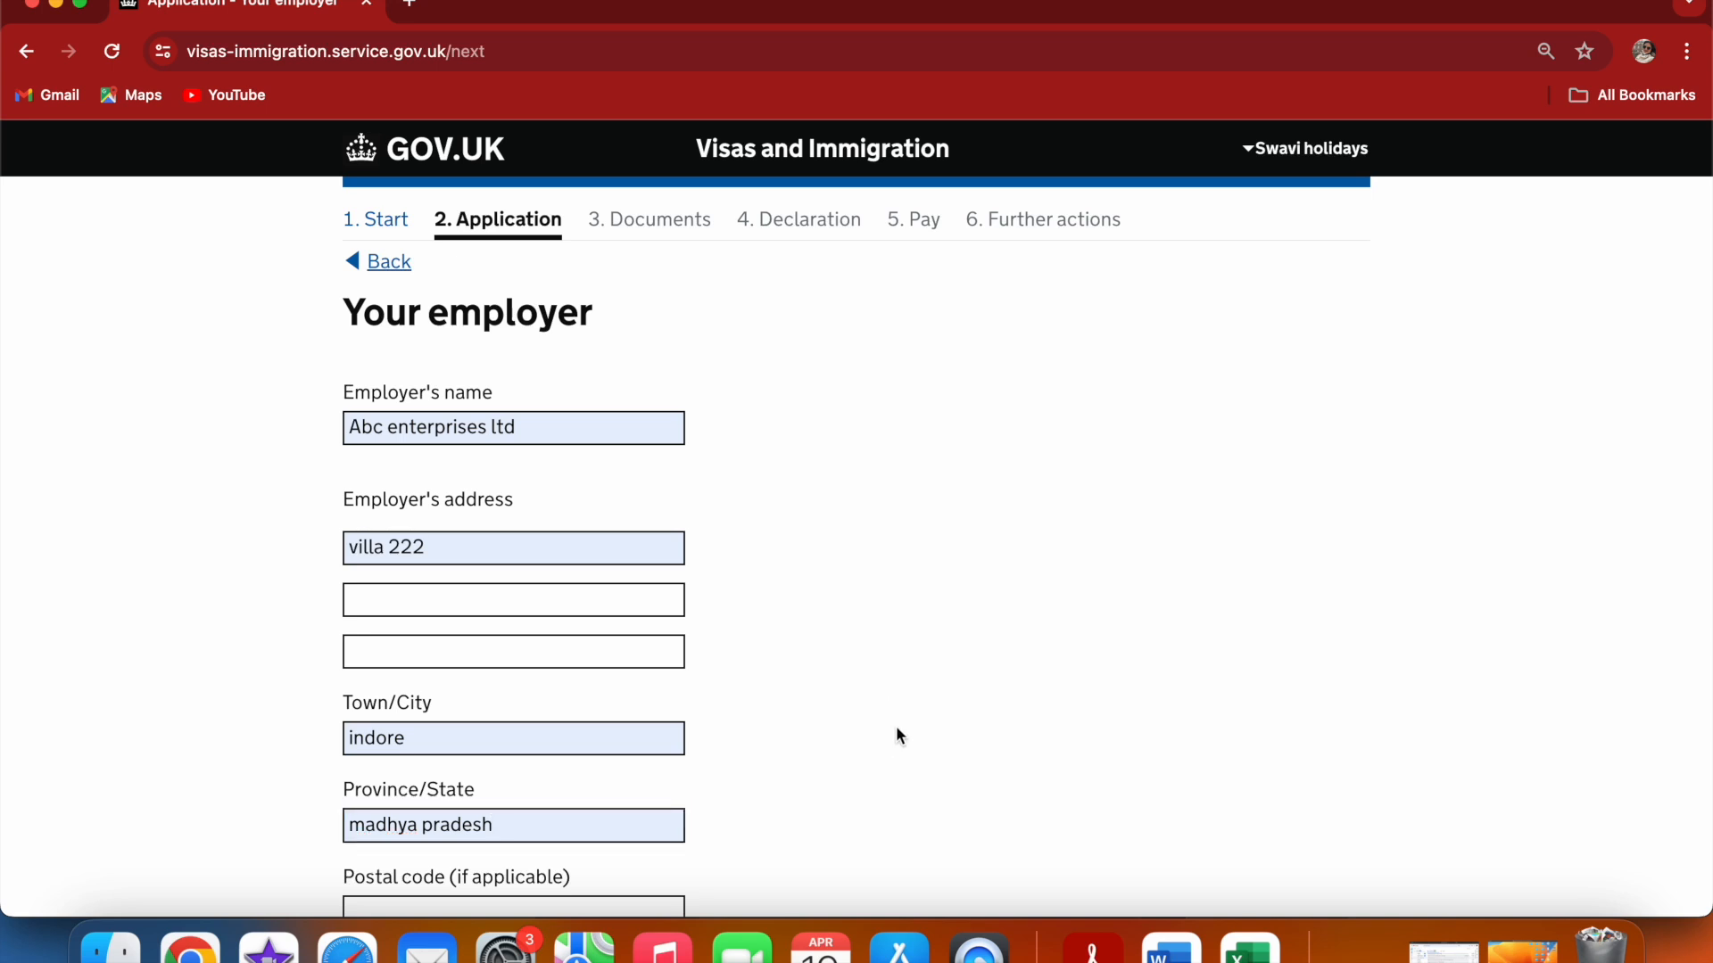
# Set the employer's postal code to 112233 and country to India
pyautogui.scroll(-2, 896, 725)
pyautogui.click(523, 822)
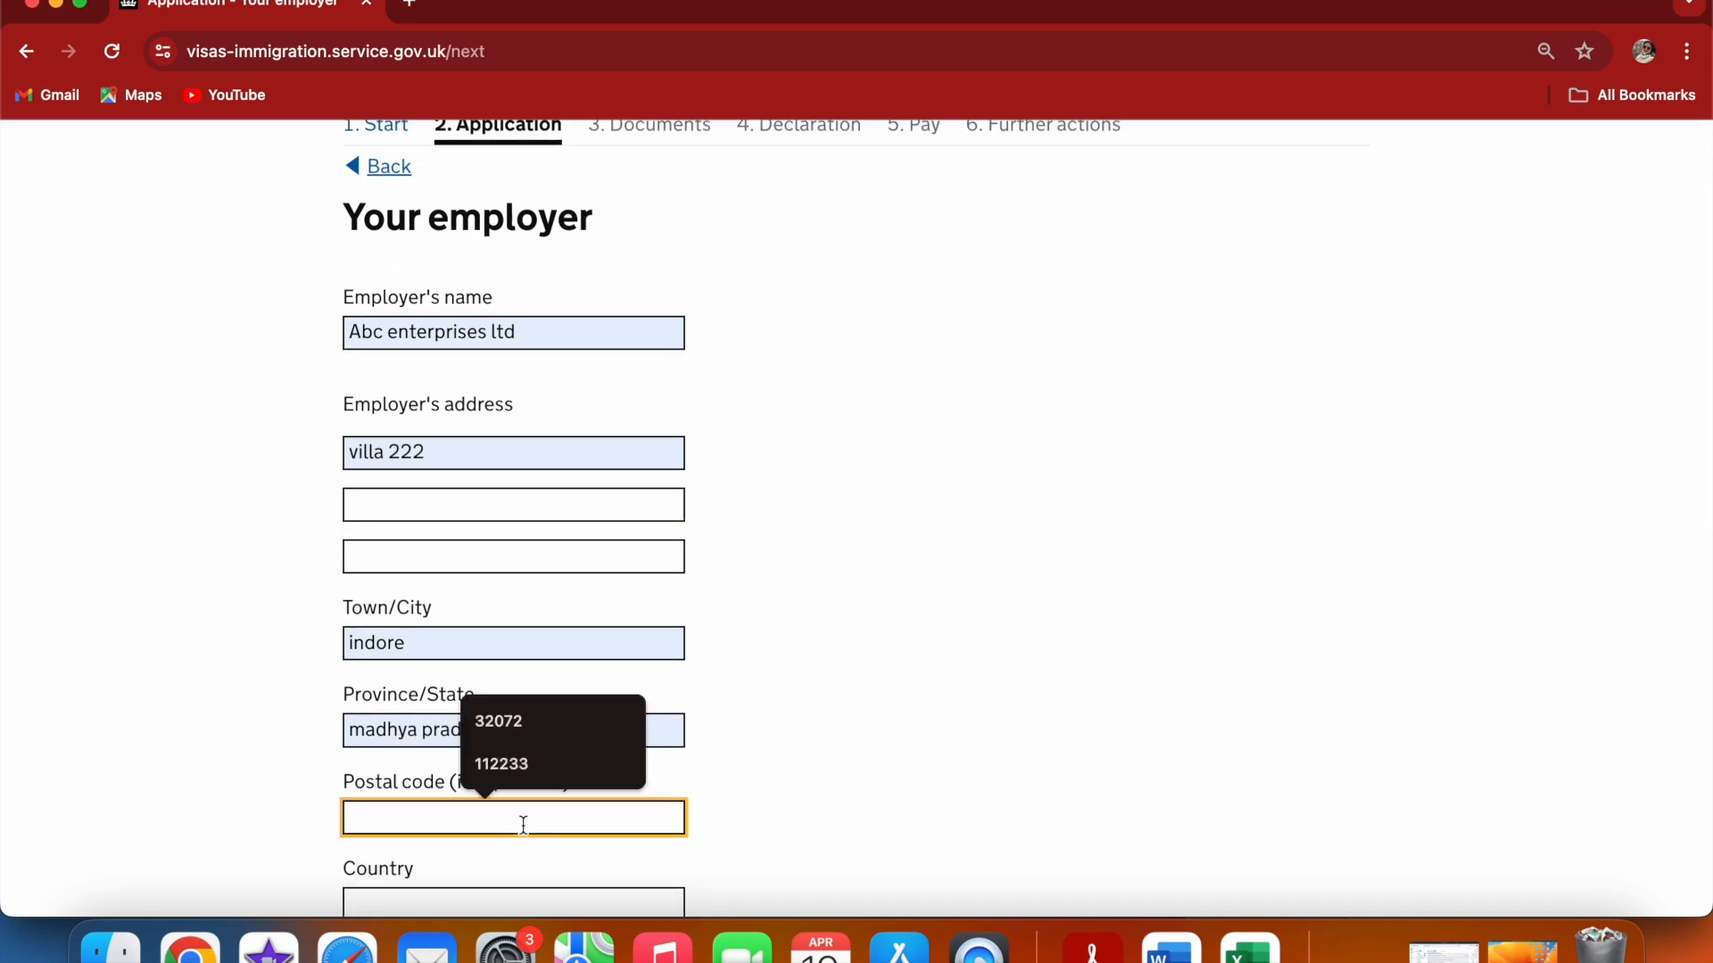
pyautogui.click(544, 765)
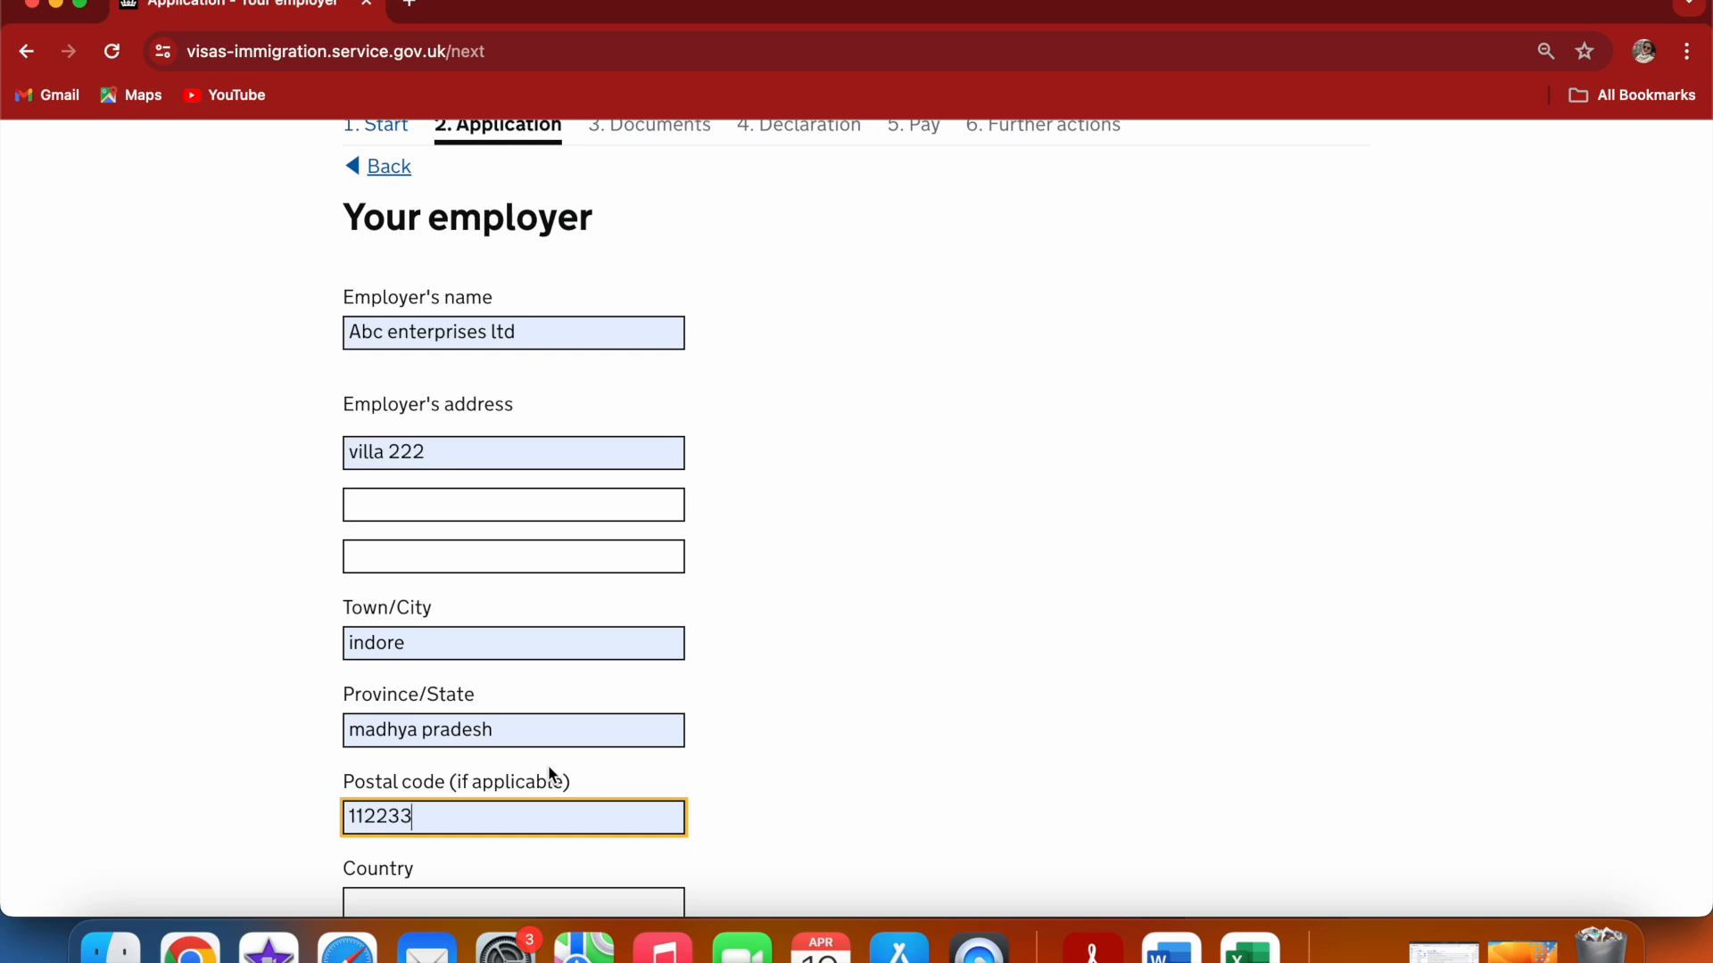
pyautogui.click(835, 752)
pyautogui.scroll(-2, 837, 752)
pyautogui.click(616, 761)
pyautogui.write('in')
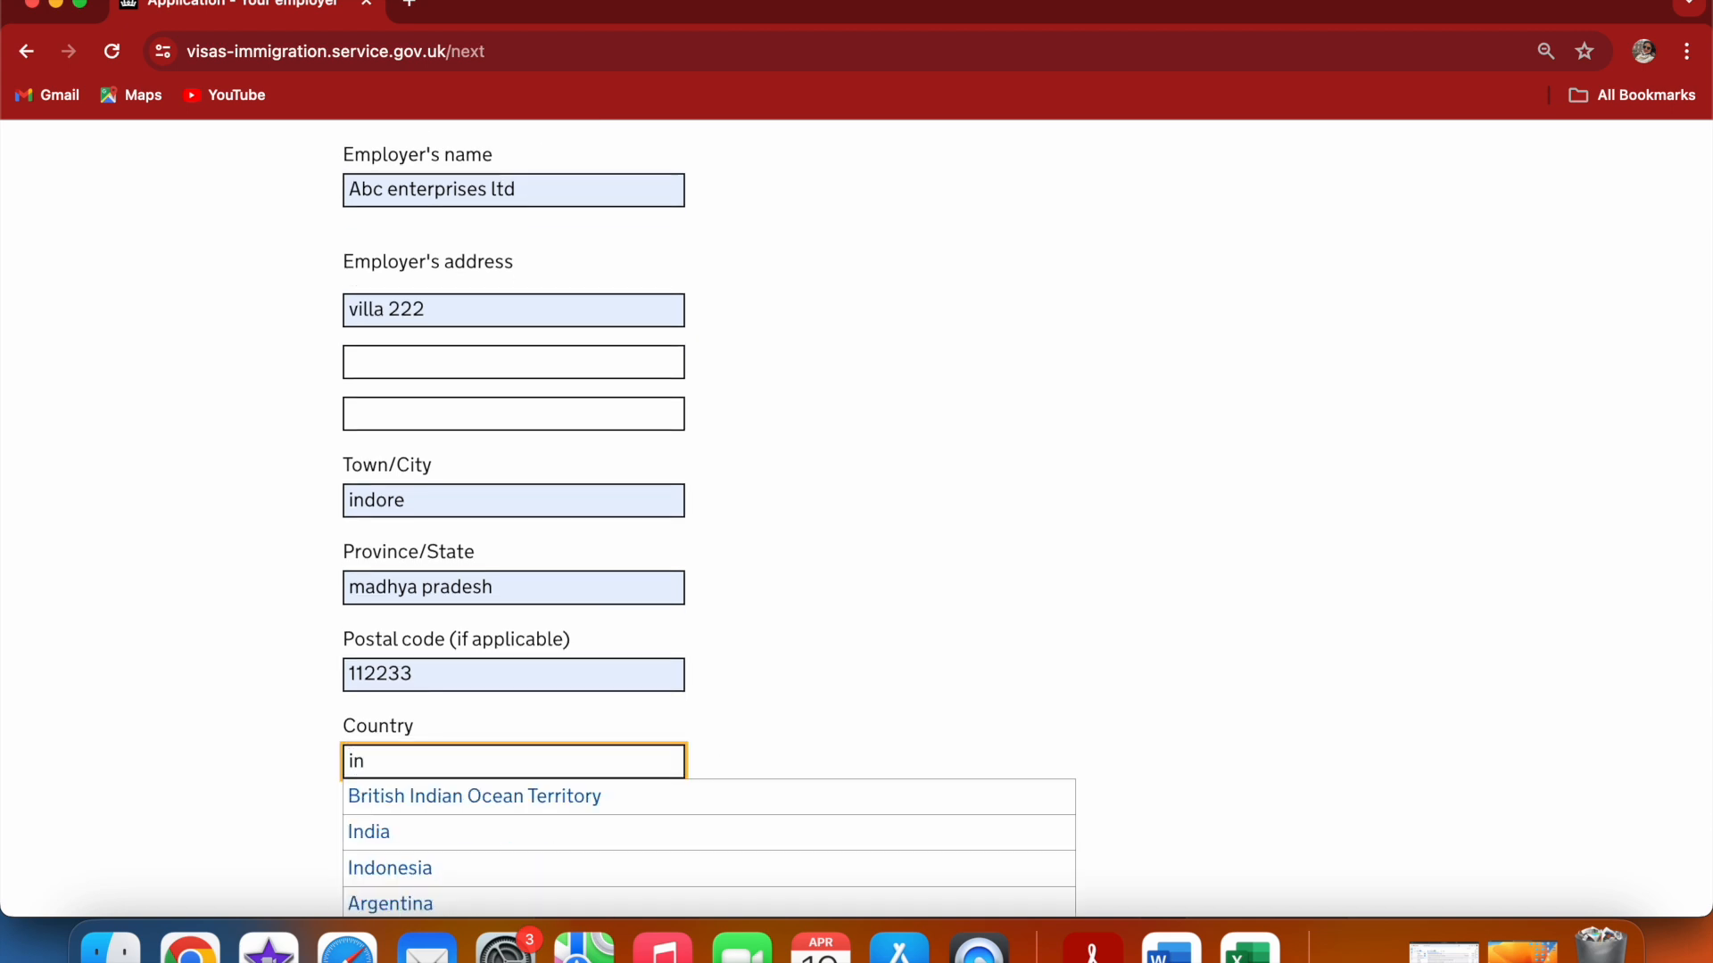
pyautogui.click(631, 829)
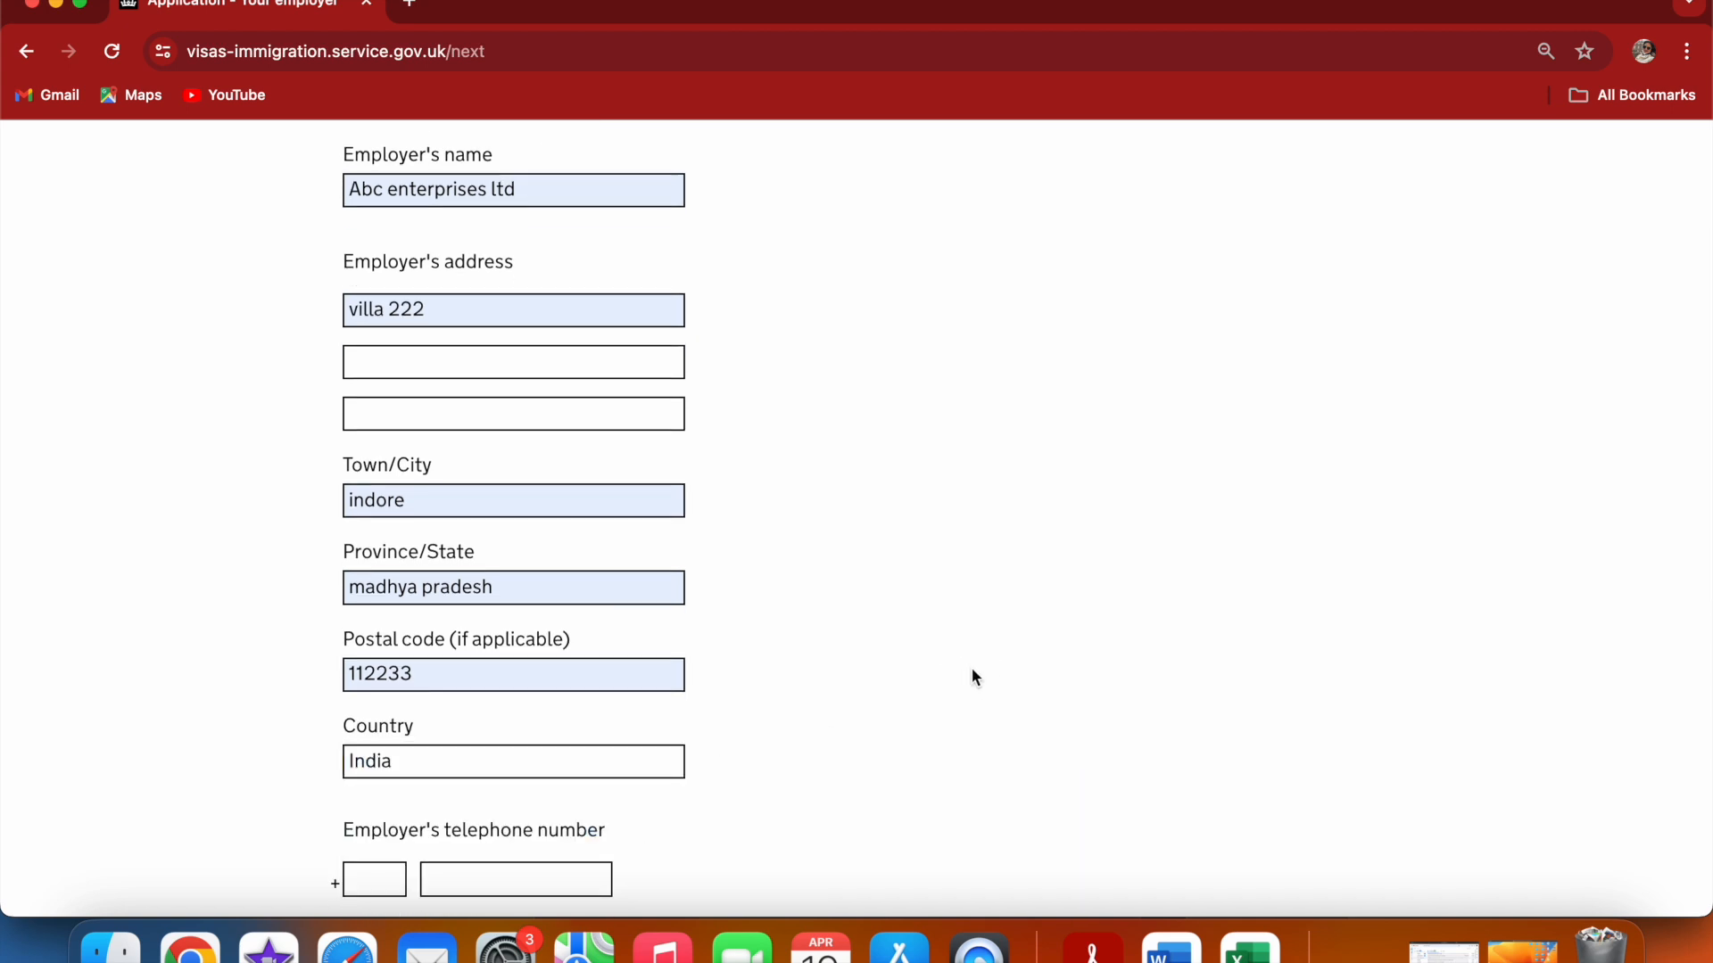
# Enter the employer's telephone number with country code 91
pyautogui.scroll(-3, 972, 669)
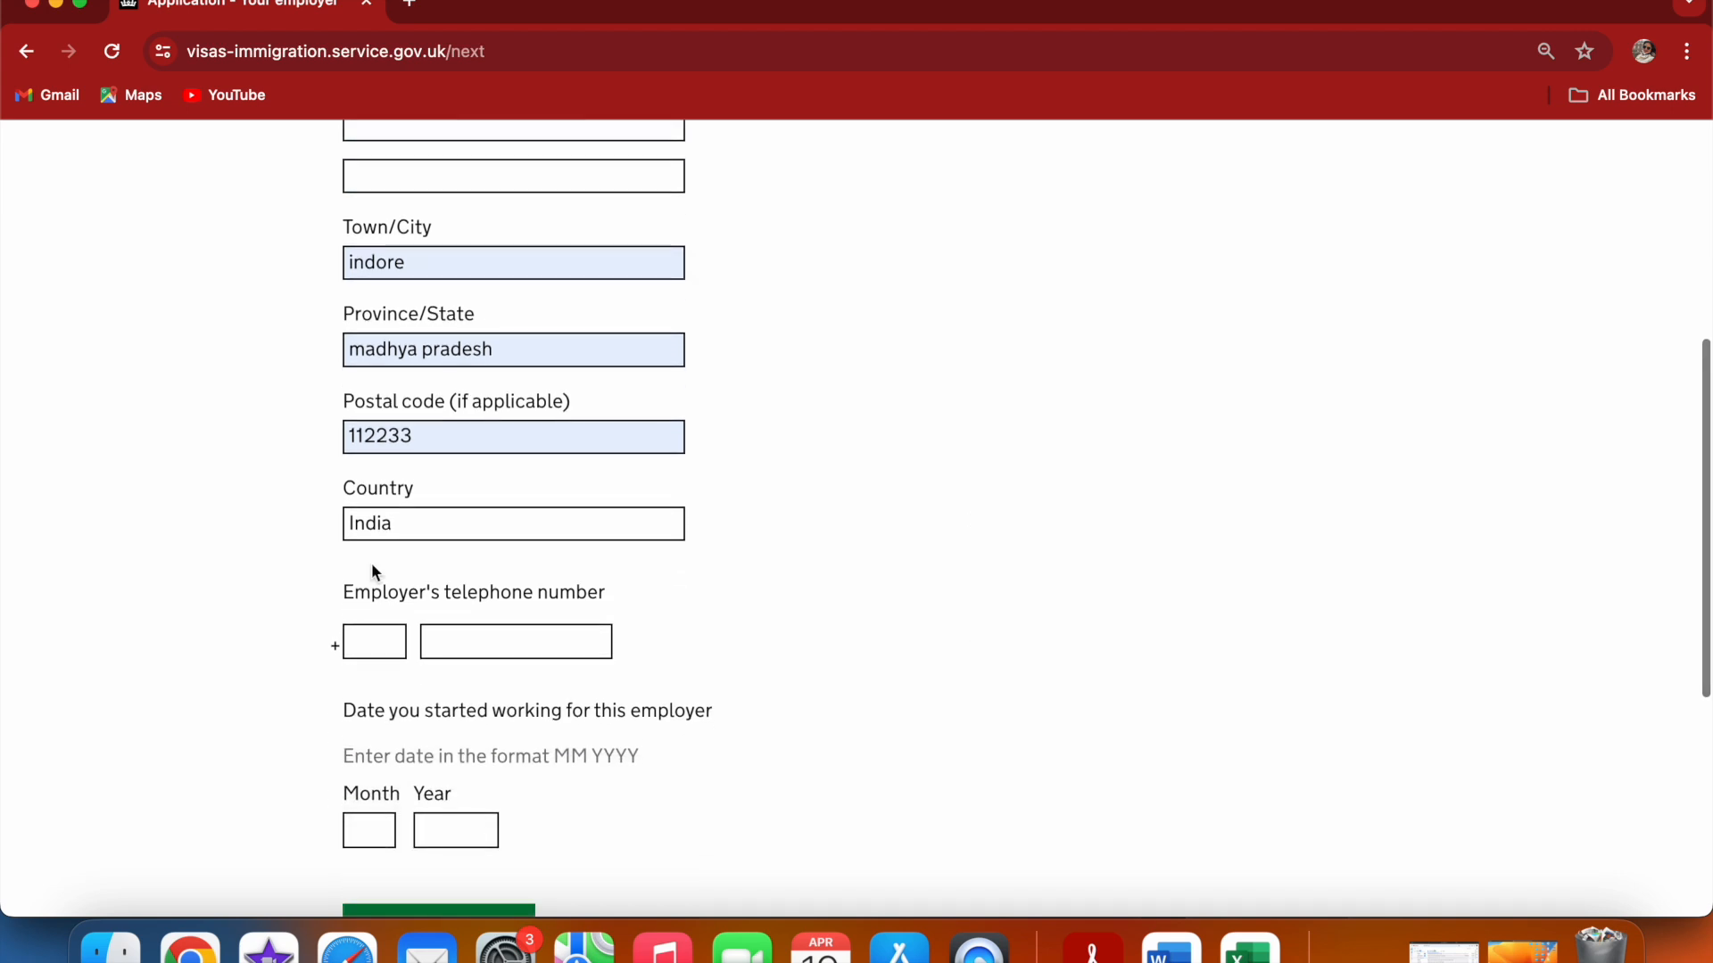
pyautogui.click(372, 637)
pyautogui.write('91')
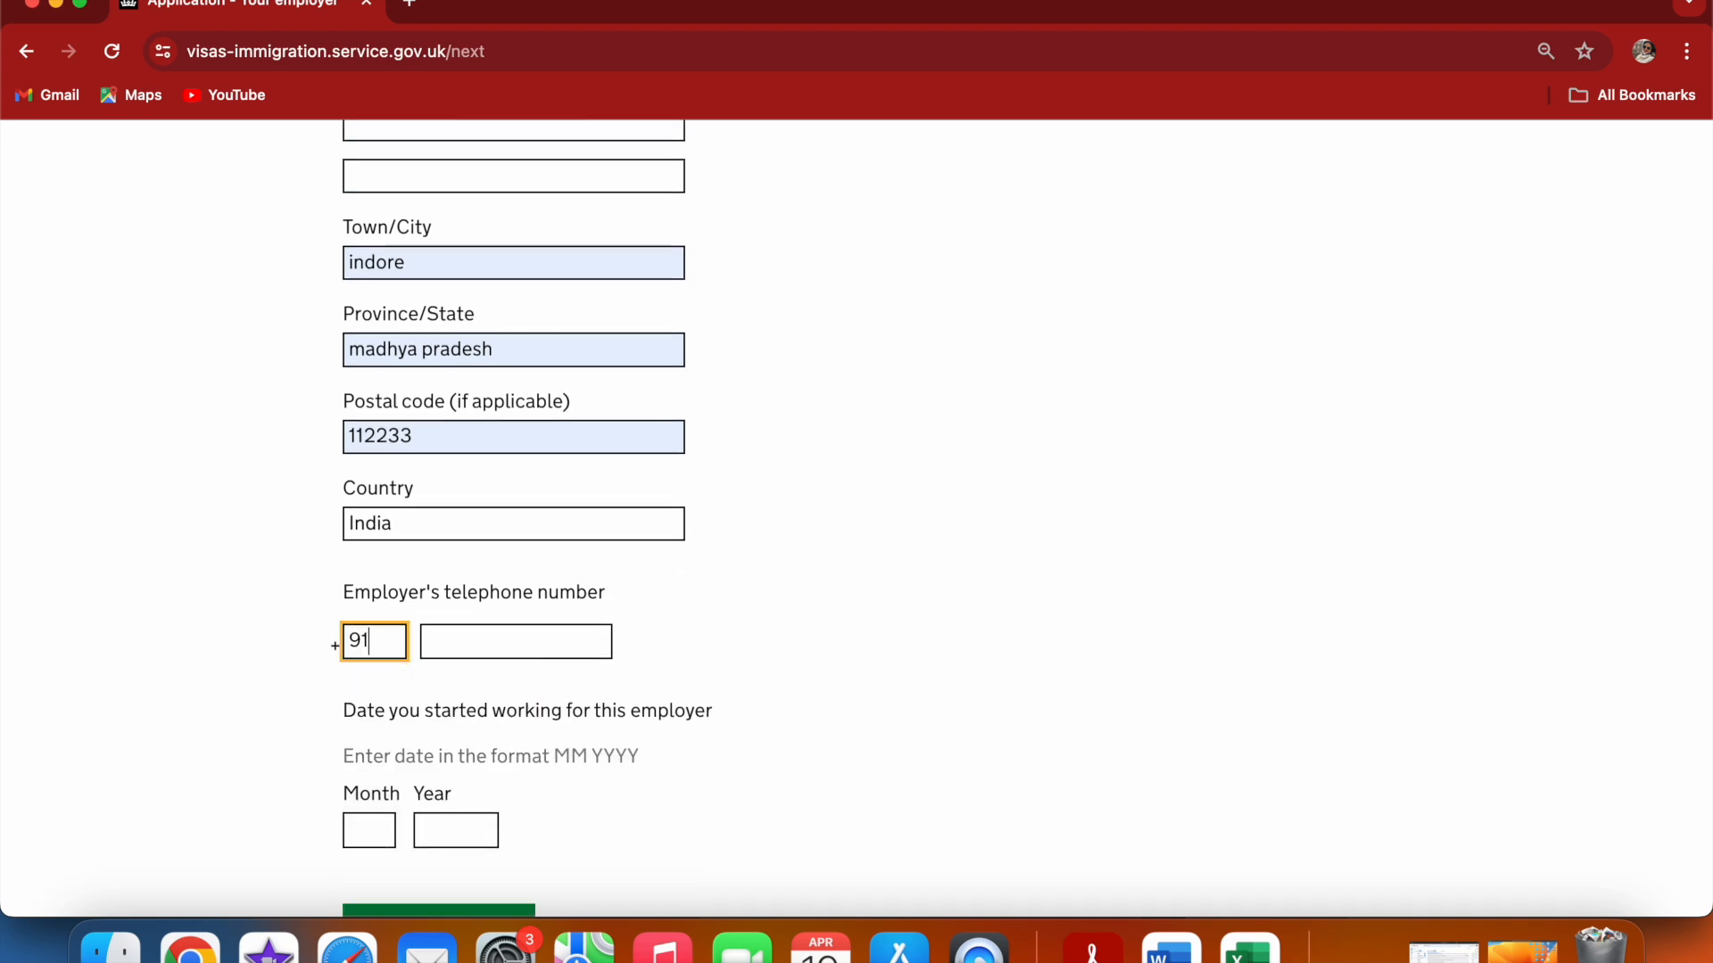
pyautogui.click(470, 640)
pyautogui.click(546, 740)
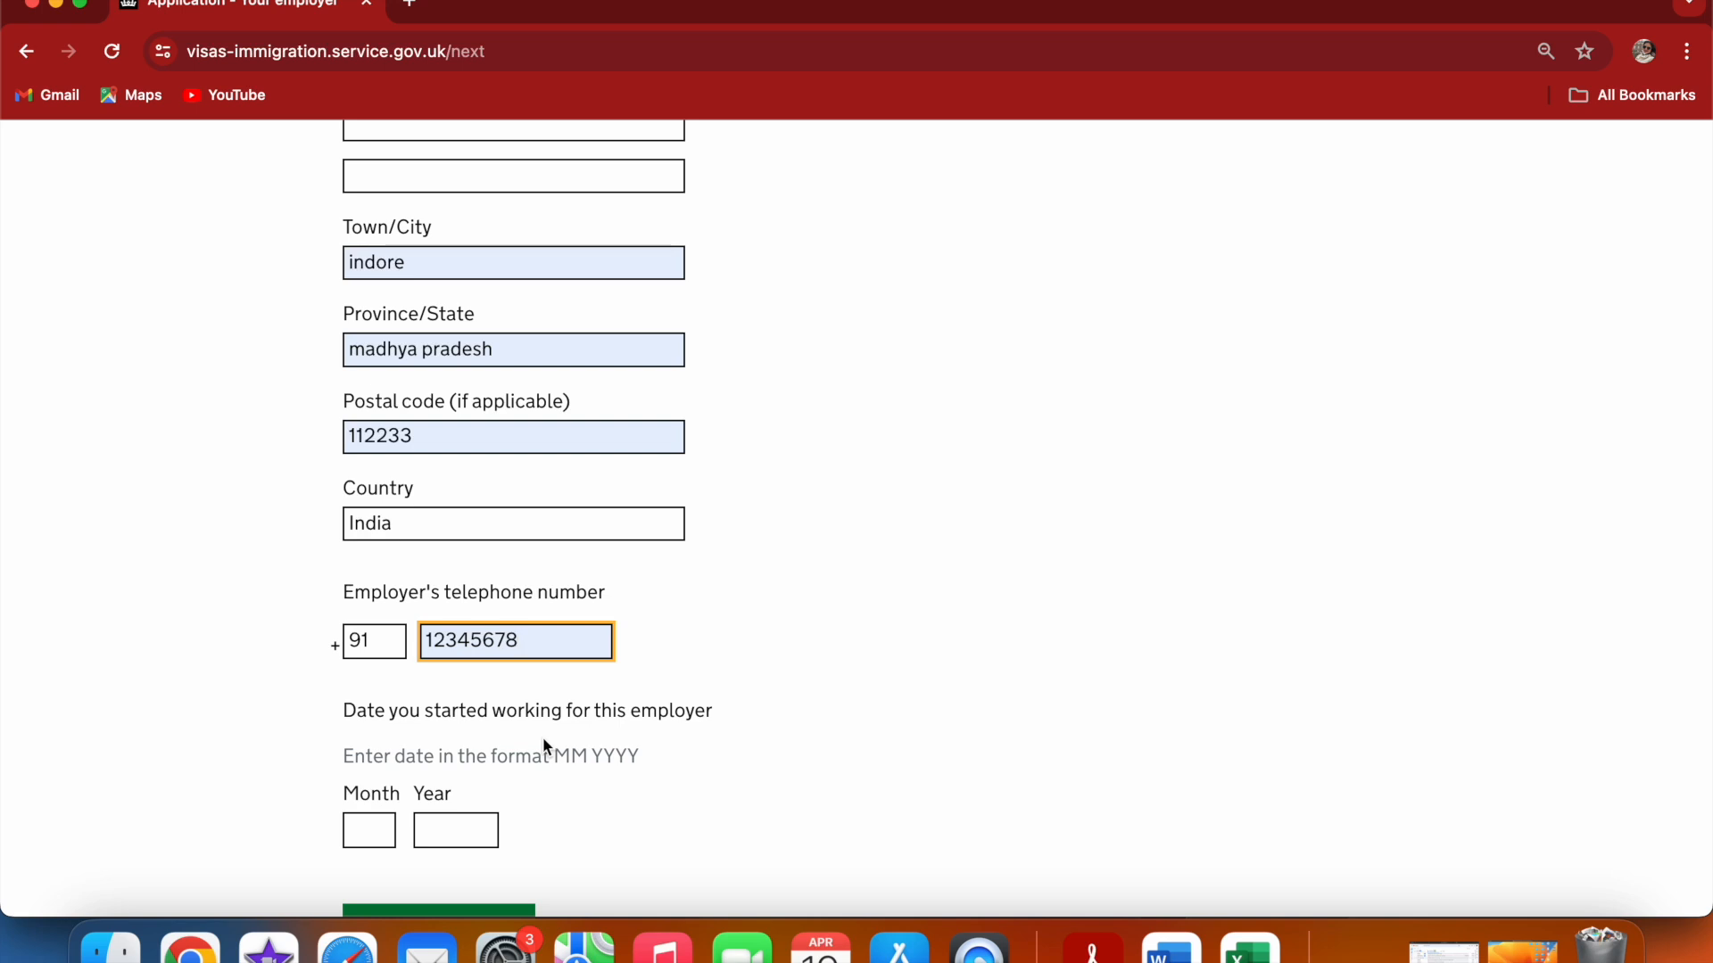
pyautogui.click(807, 792)
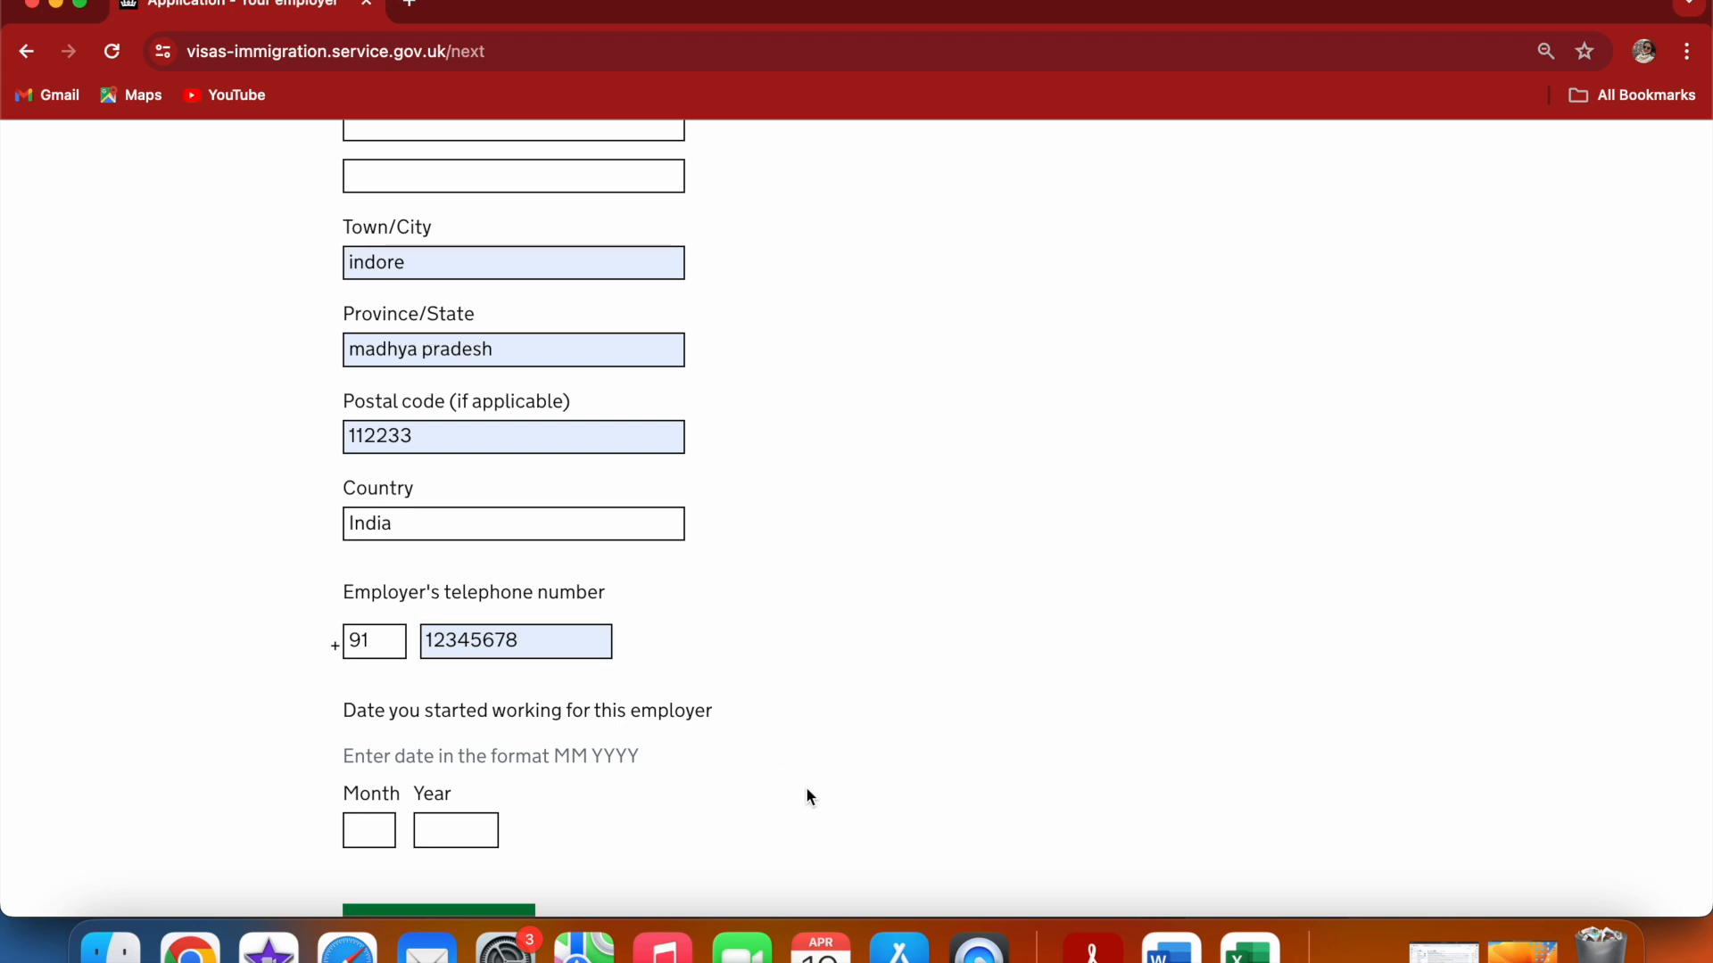
# Enter the employment start date as month 05, year 2017, and save the employer details
pyautogui.scroll(-2, 807, 792)
pyautogui.scroll(-4, 806, 786)
pyautogui.click(377, 688)
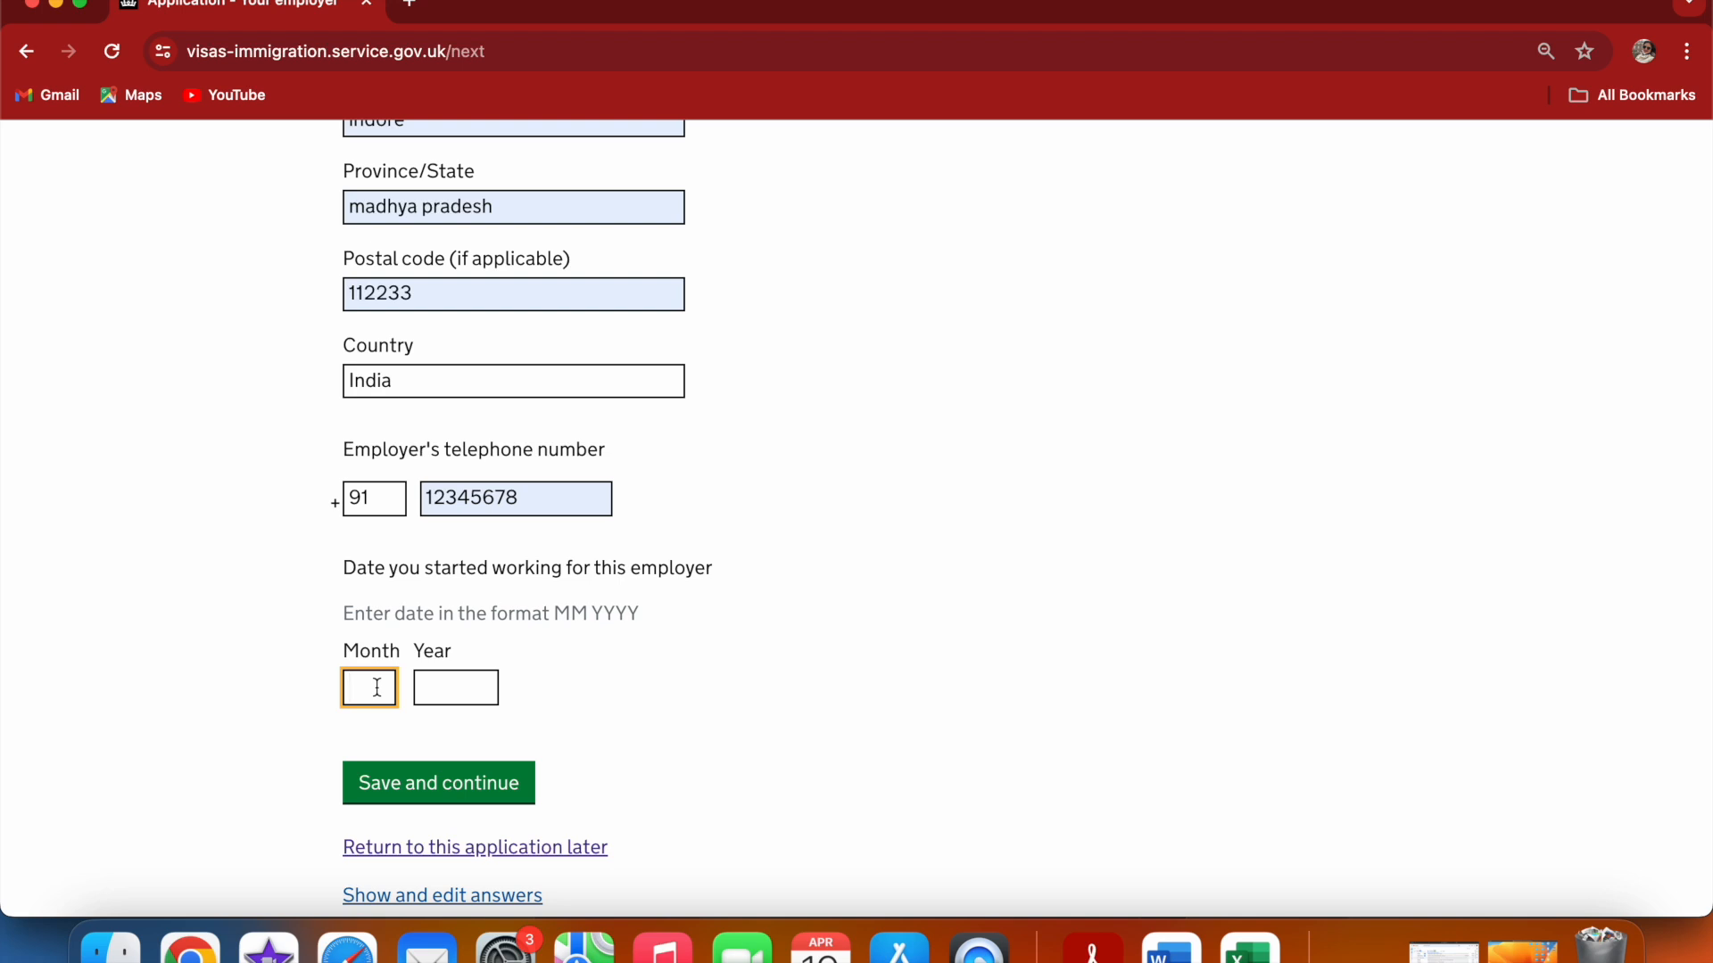
pyautogui.write('05')
pyautogui.click(432, 692)
pyautogui.write('2017')
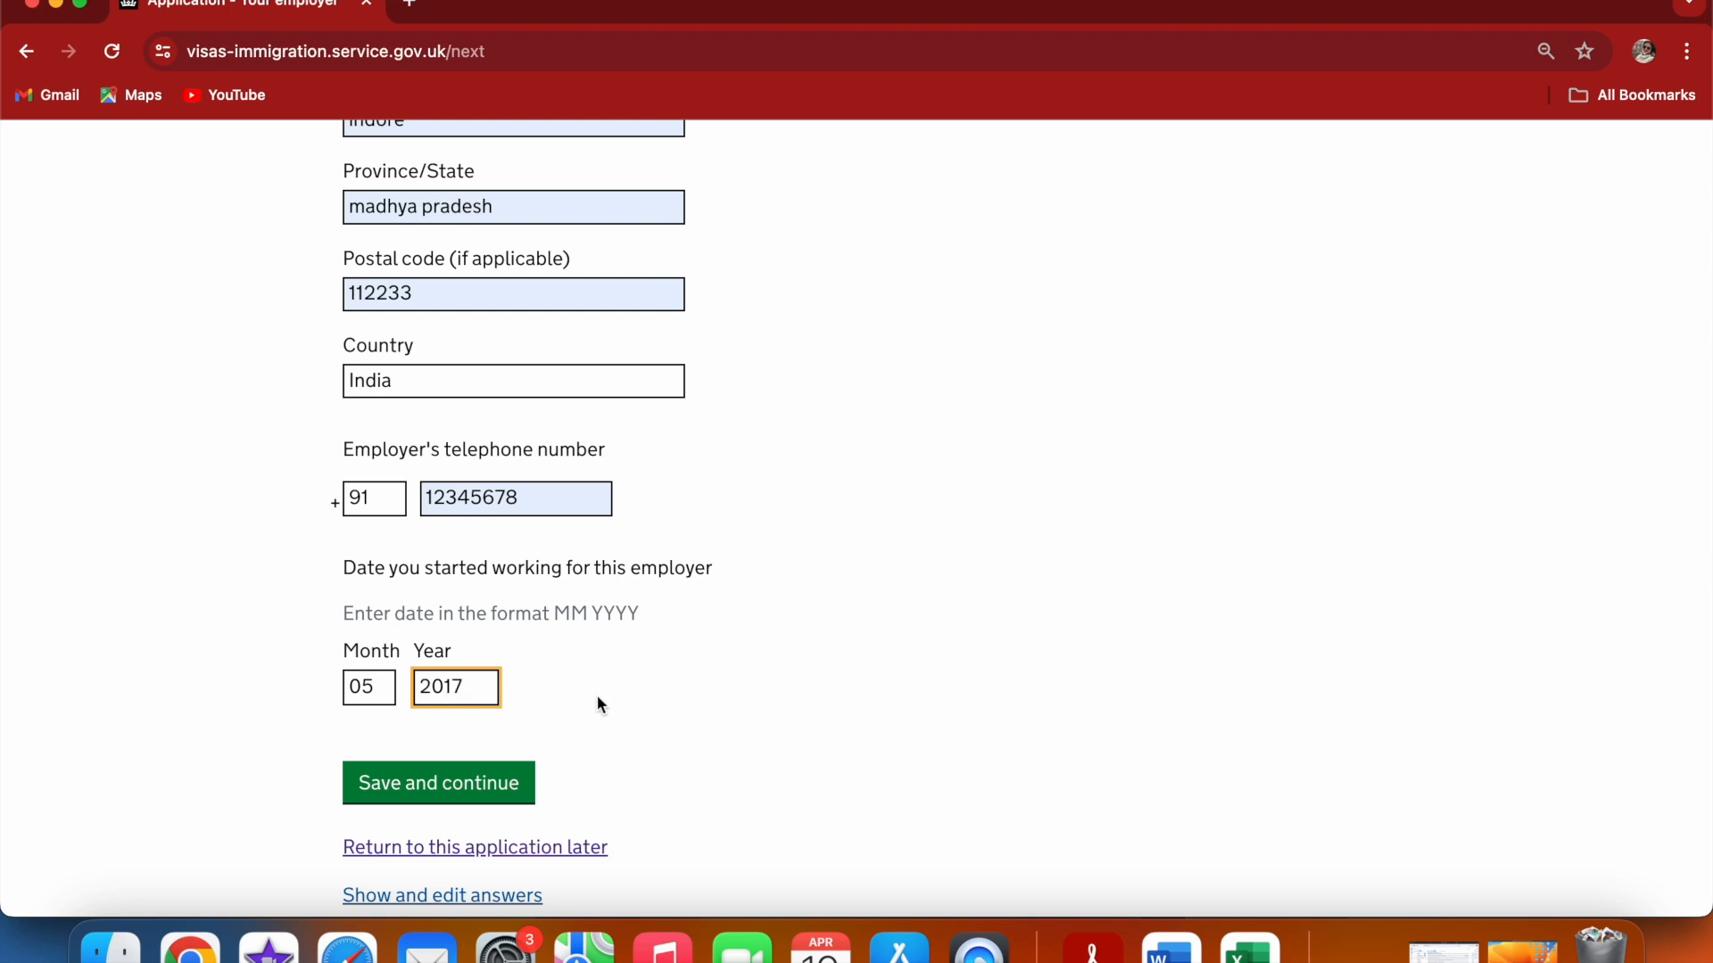
pyautogui.click(627, 704)
pyautogui.click(526, 791)
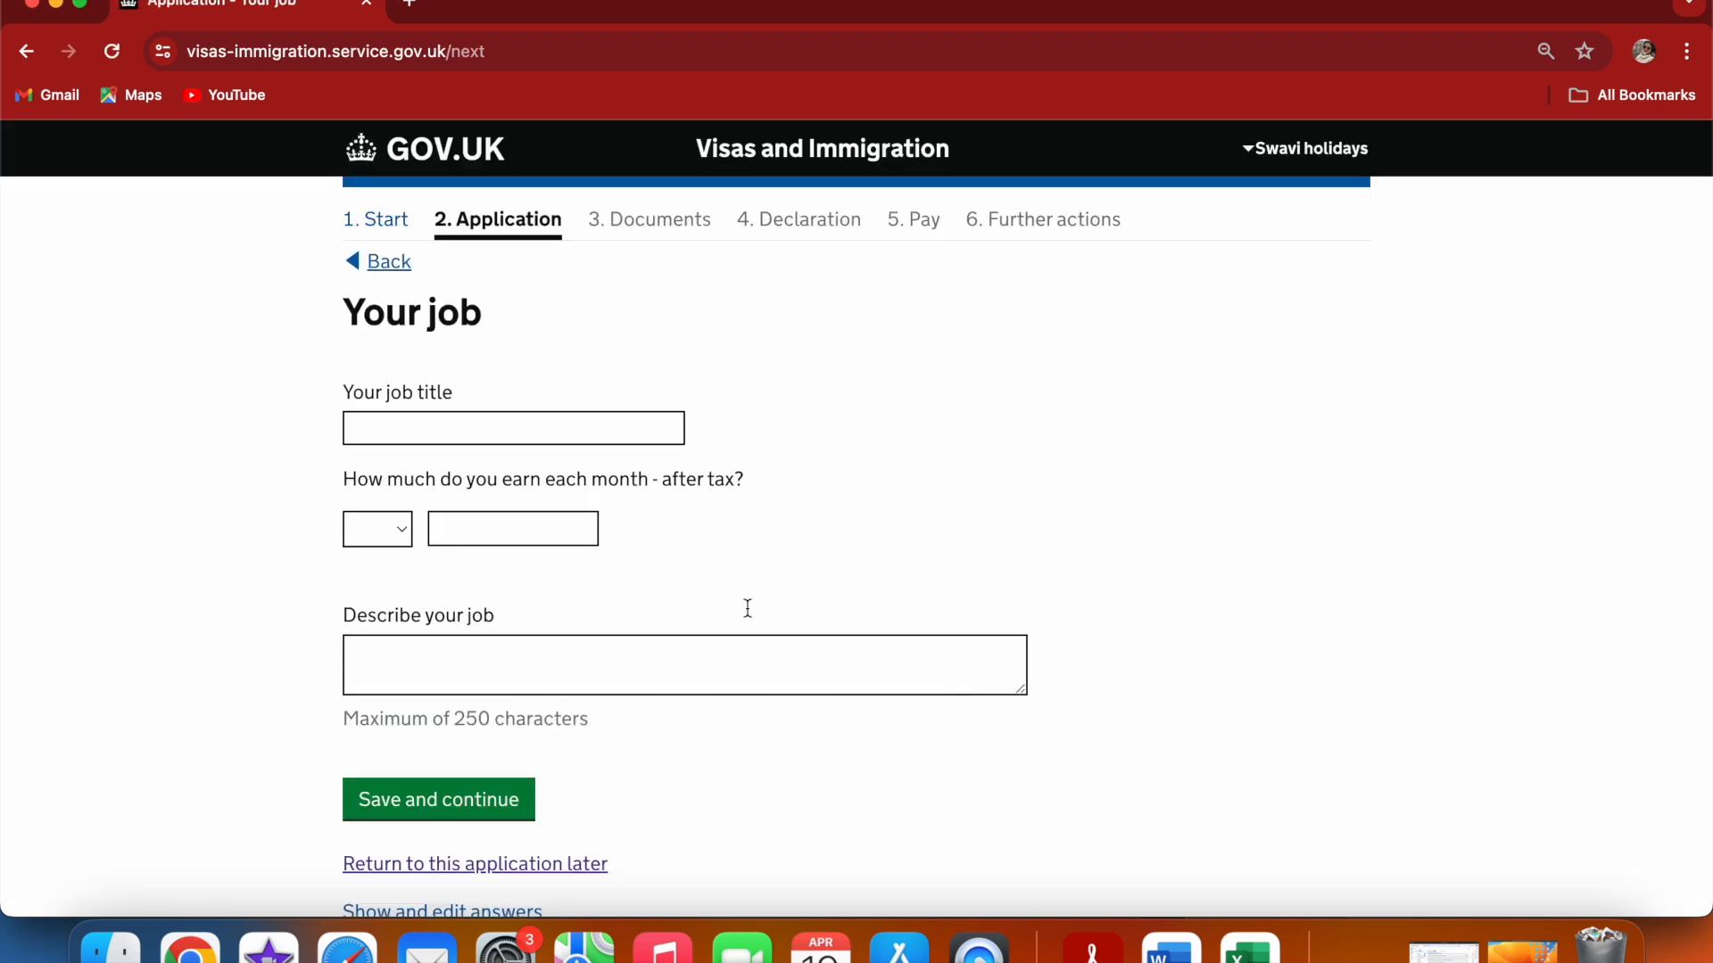
# Set the job title to manager from the suggestions and monthly after-tax earnings to INR 80000
pyautogui.click(462, 428)
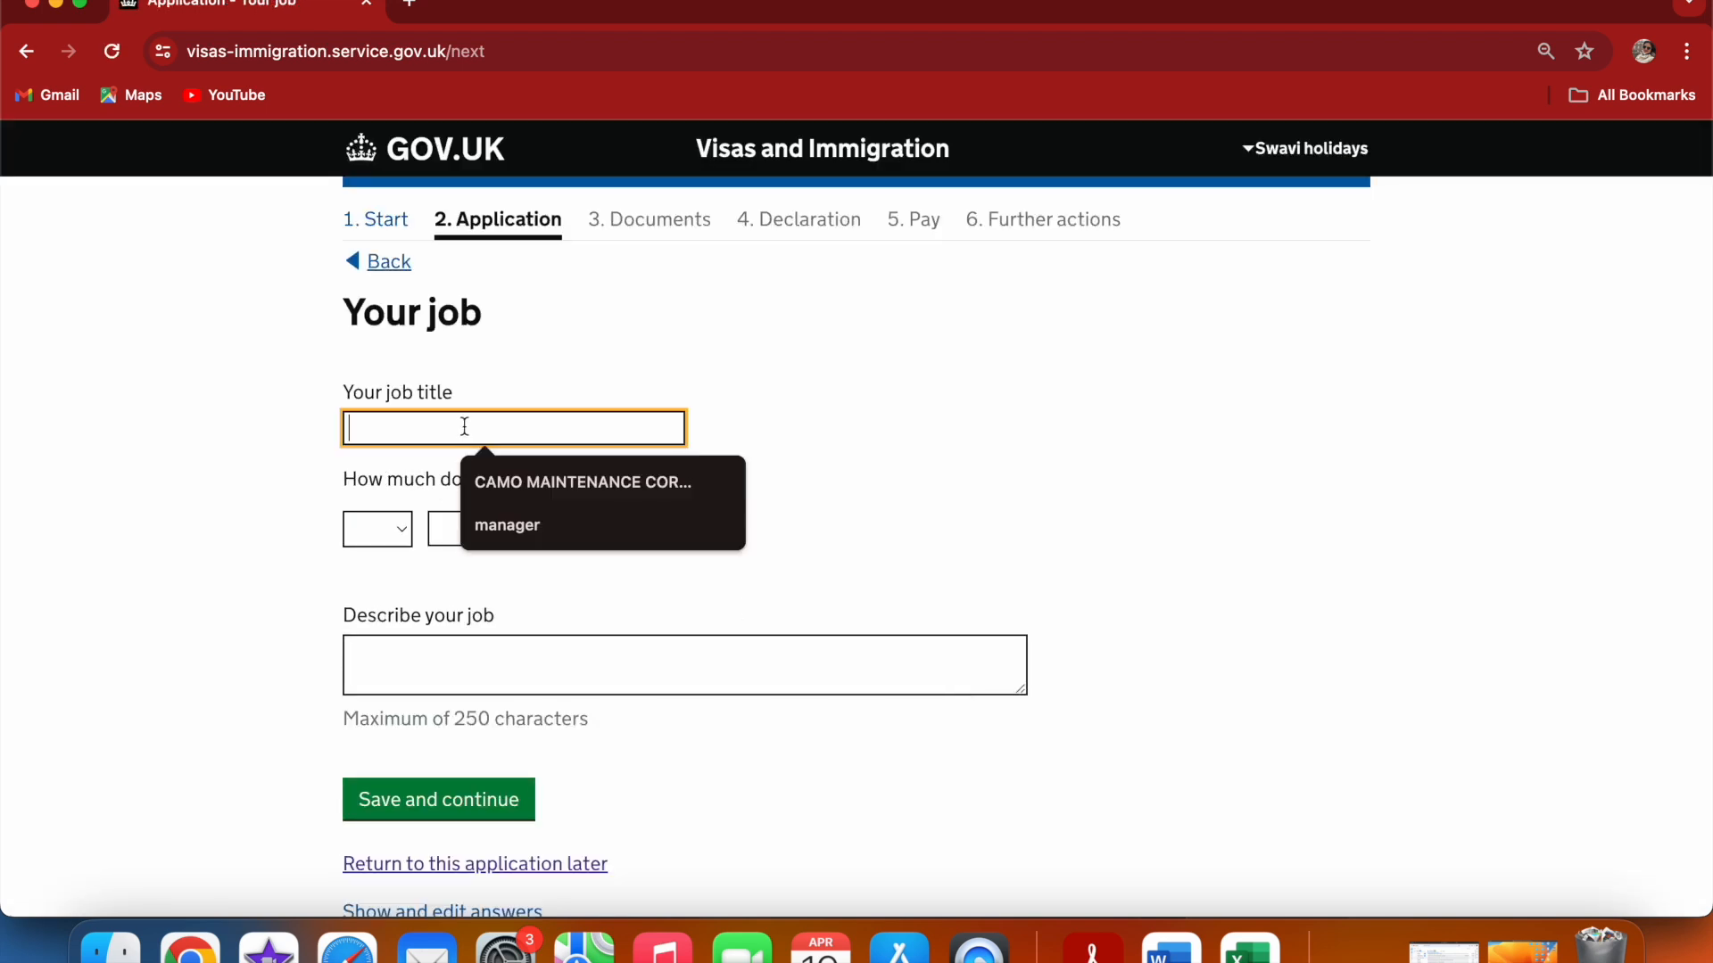
pyautogui.click(526, 526)
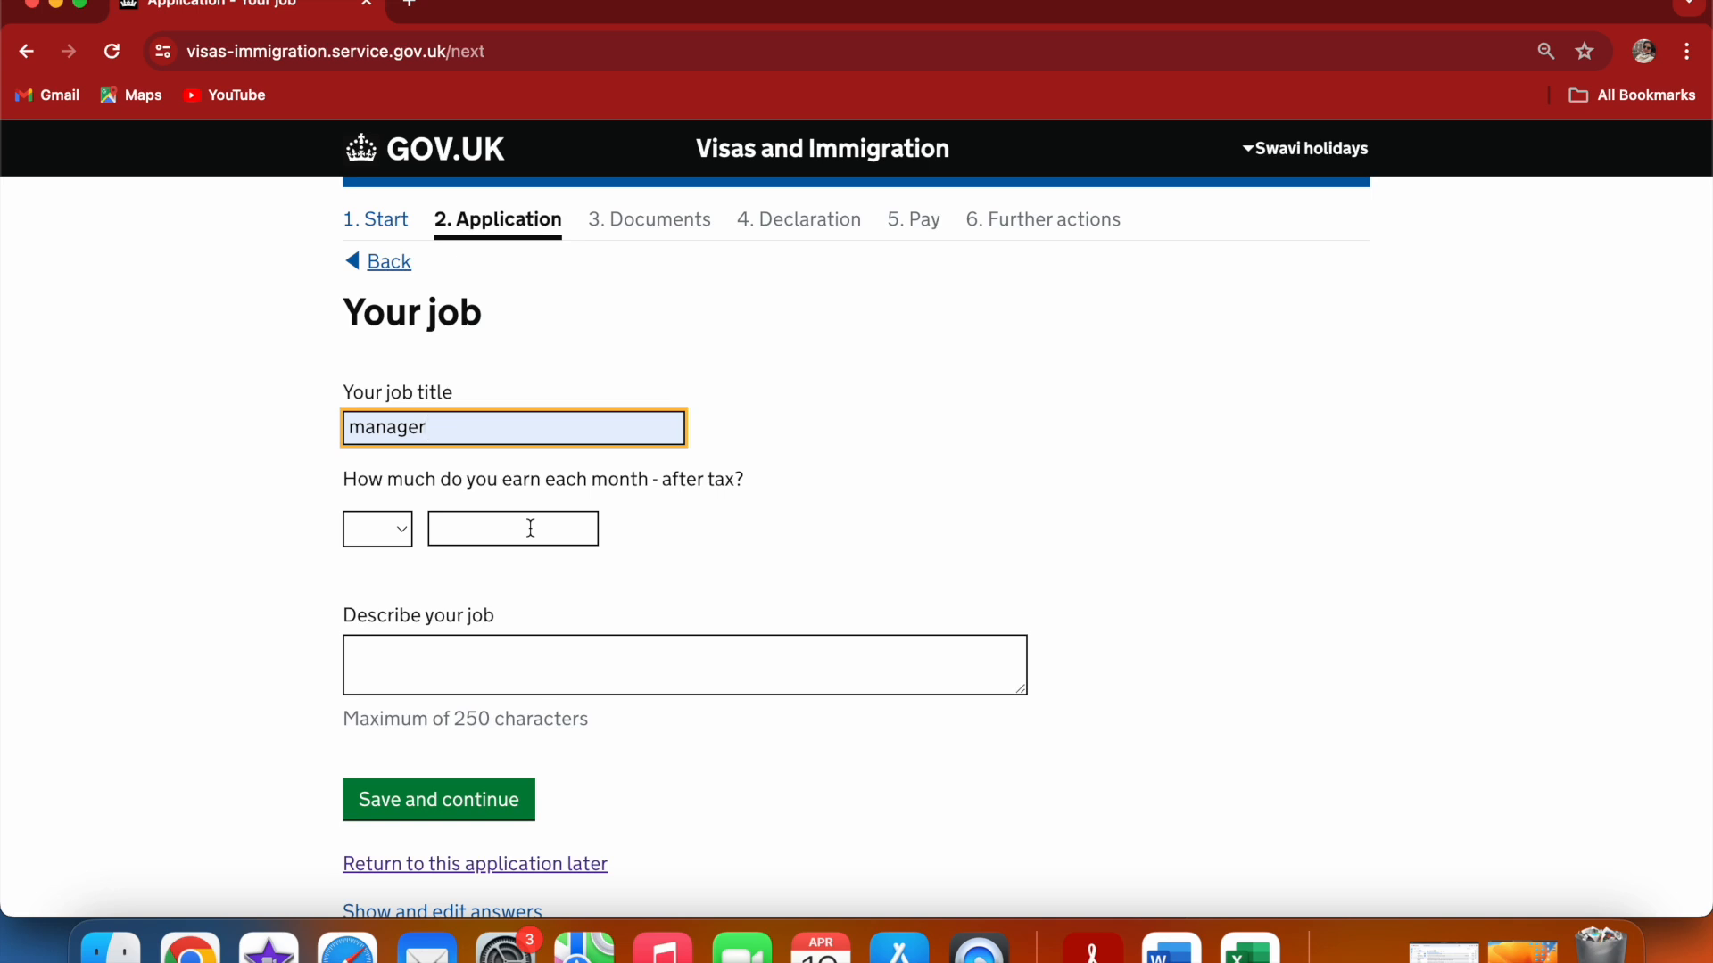
pyautogui.click(405, 531)
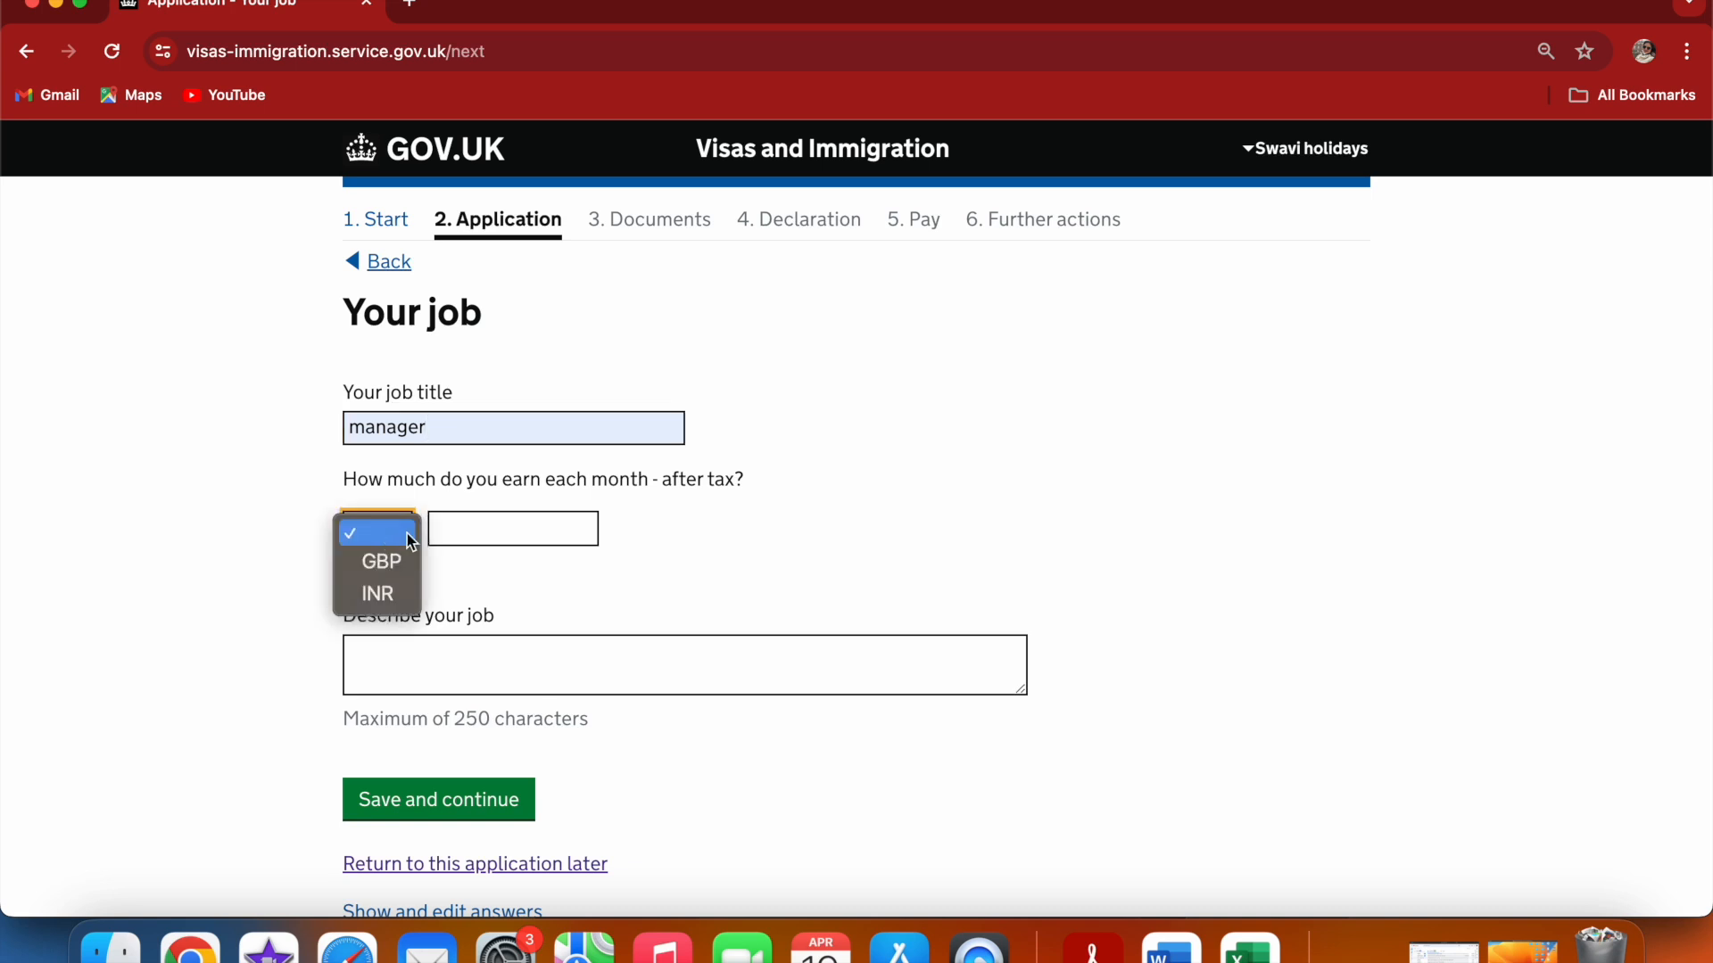
pyautogui.click(391, 592)
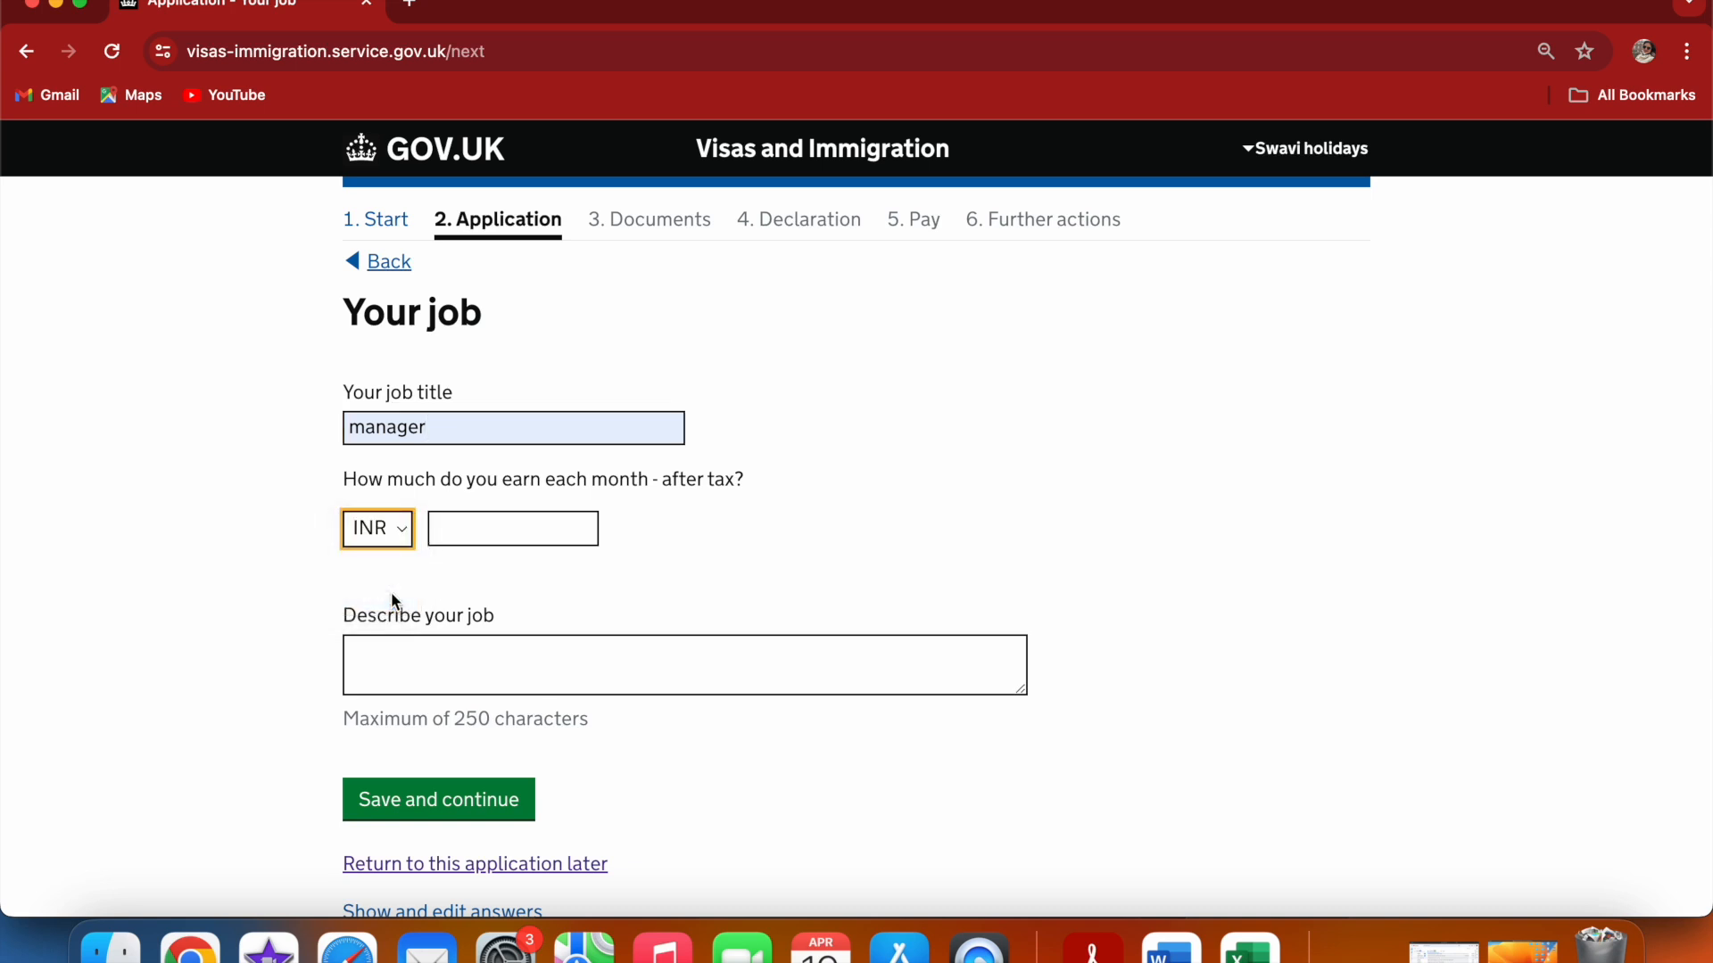
pyautogui.click(452, 528)
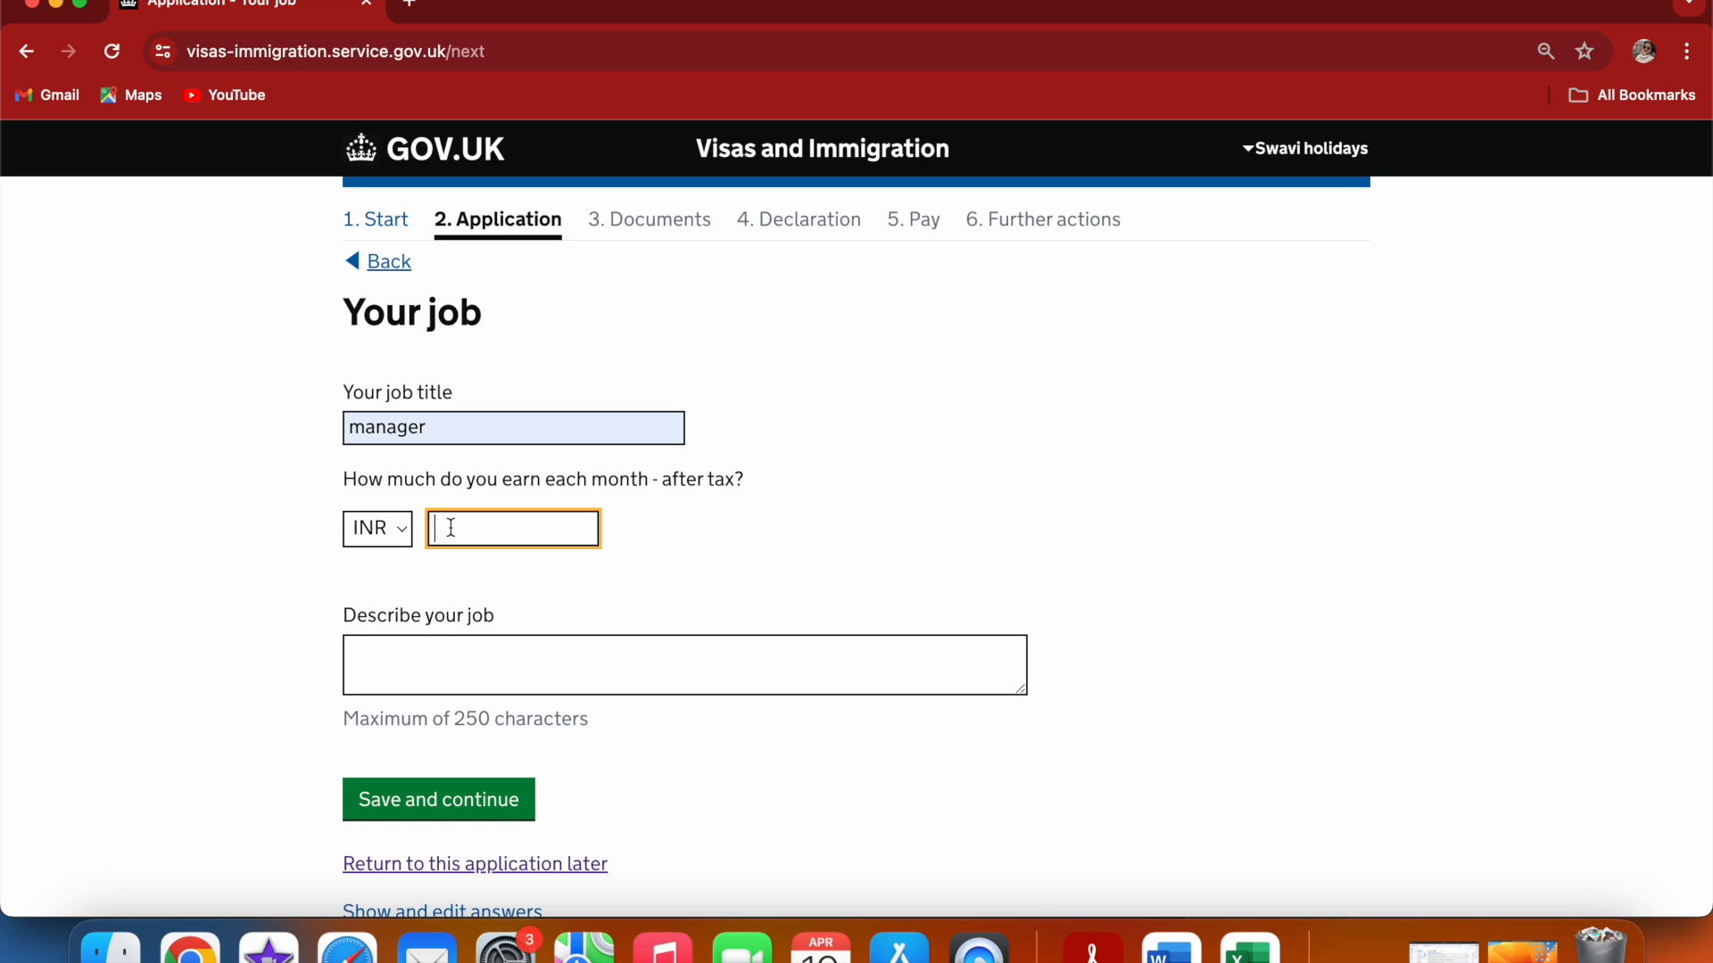
pyautogui.write('80000')
# Describe the job as "Managing the department....handling cash and shift records..." and save the job page
pyautogui.click(390, 663)
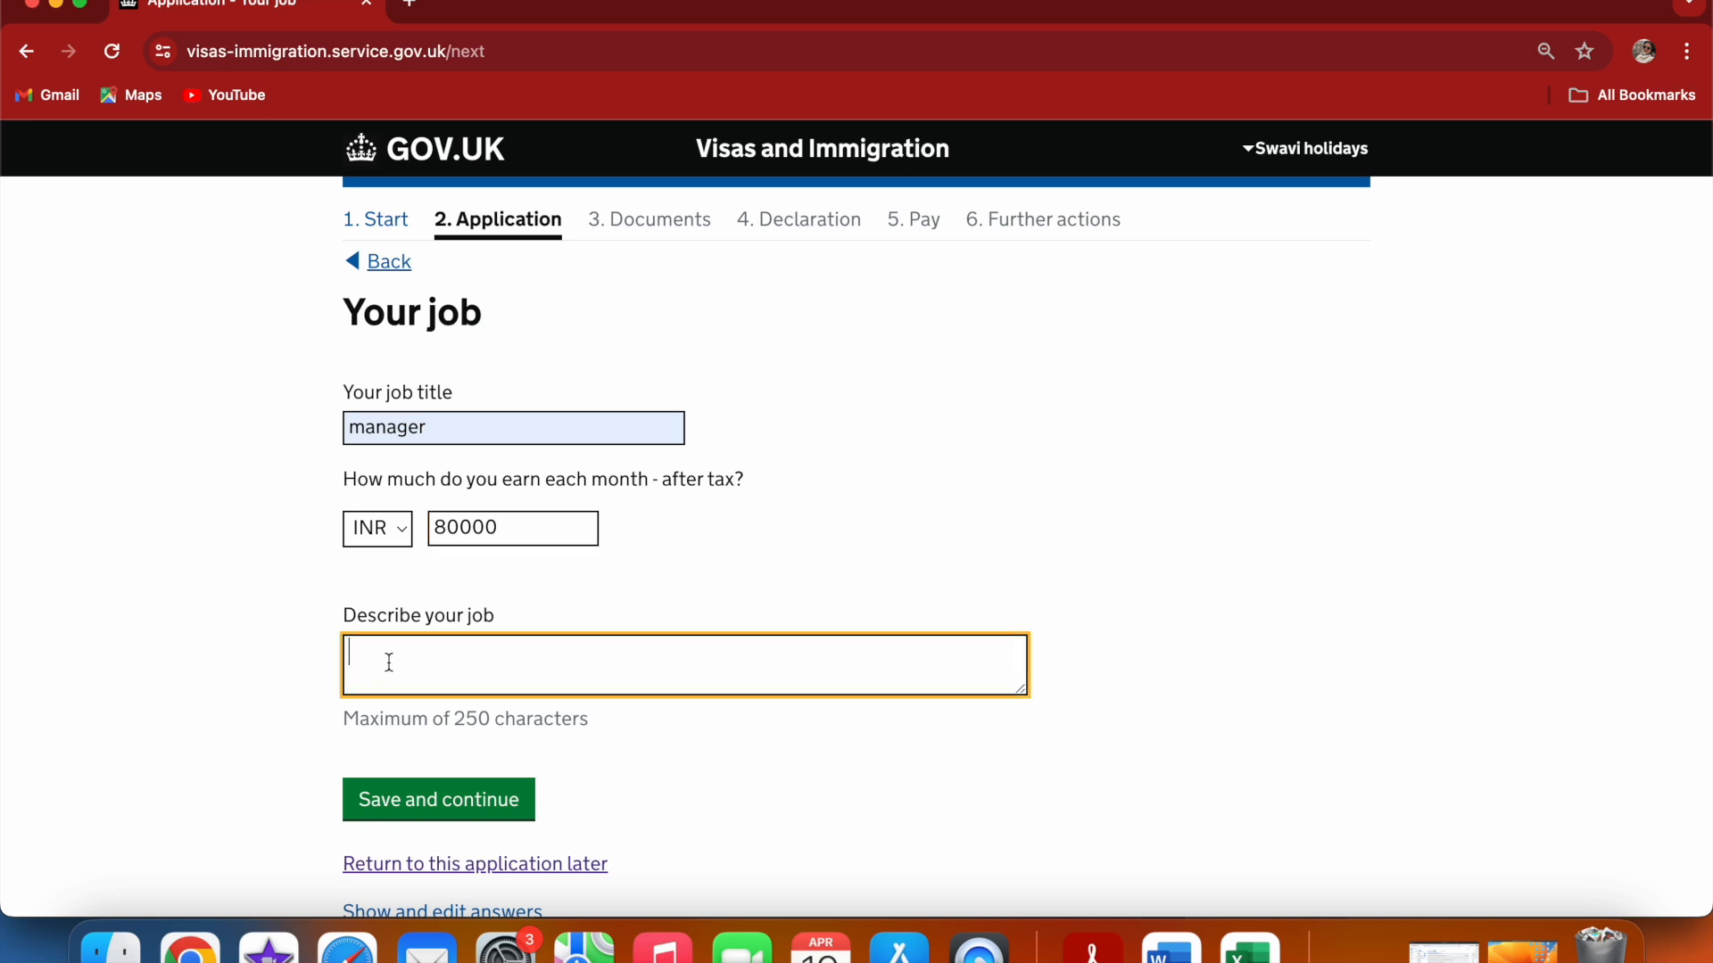
pyautogui.write('M')
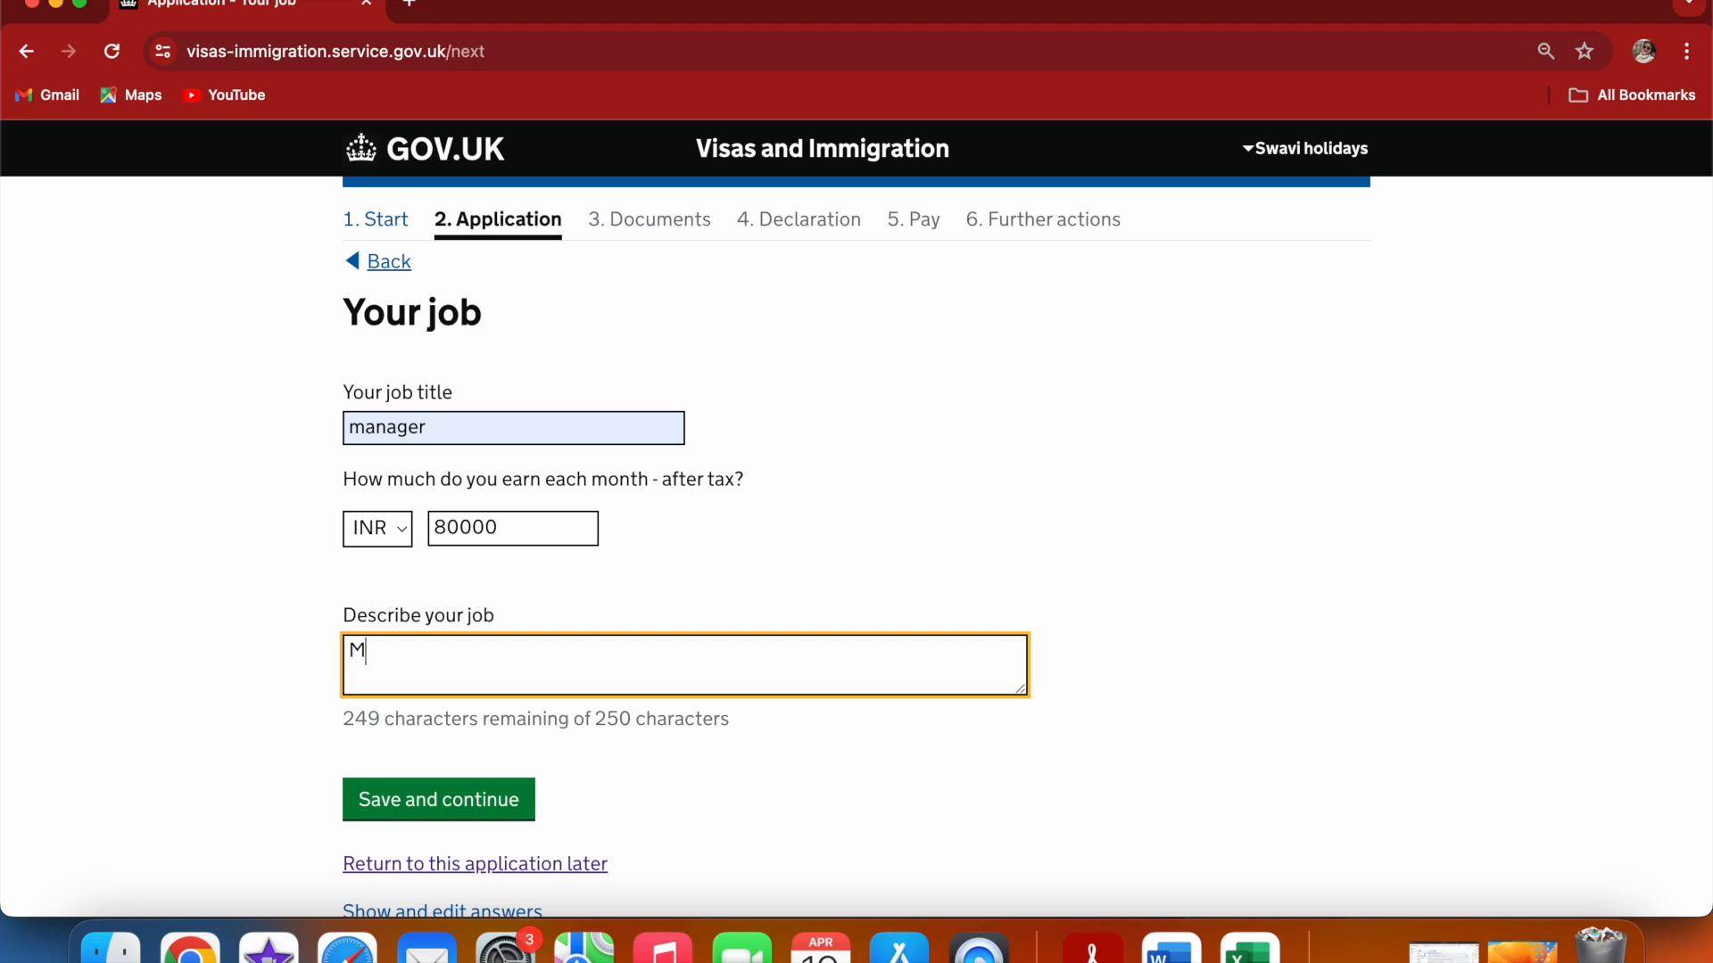
pyautogui.write('anaging the ')
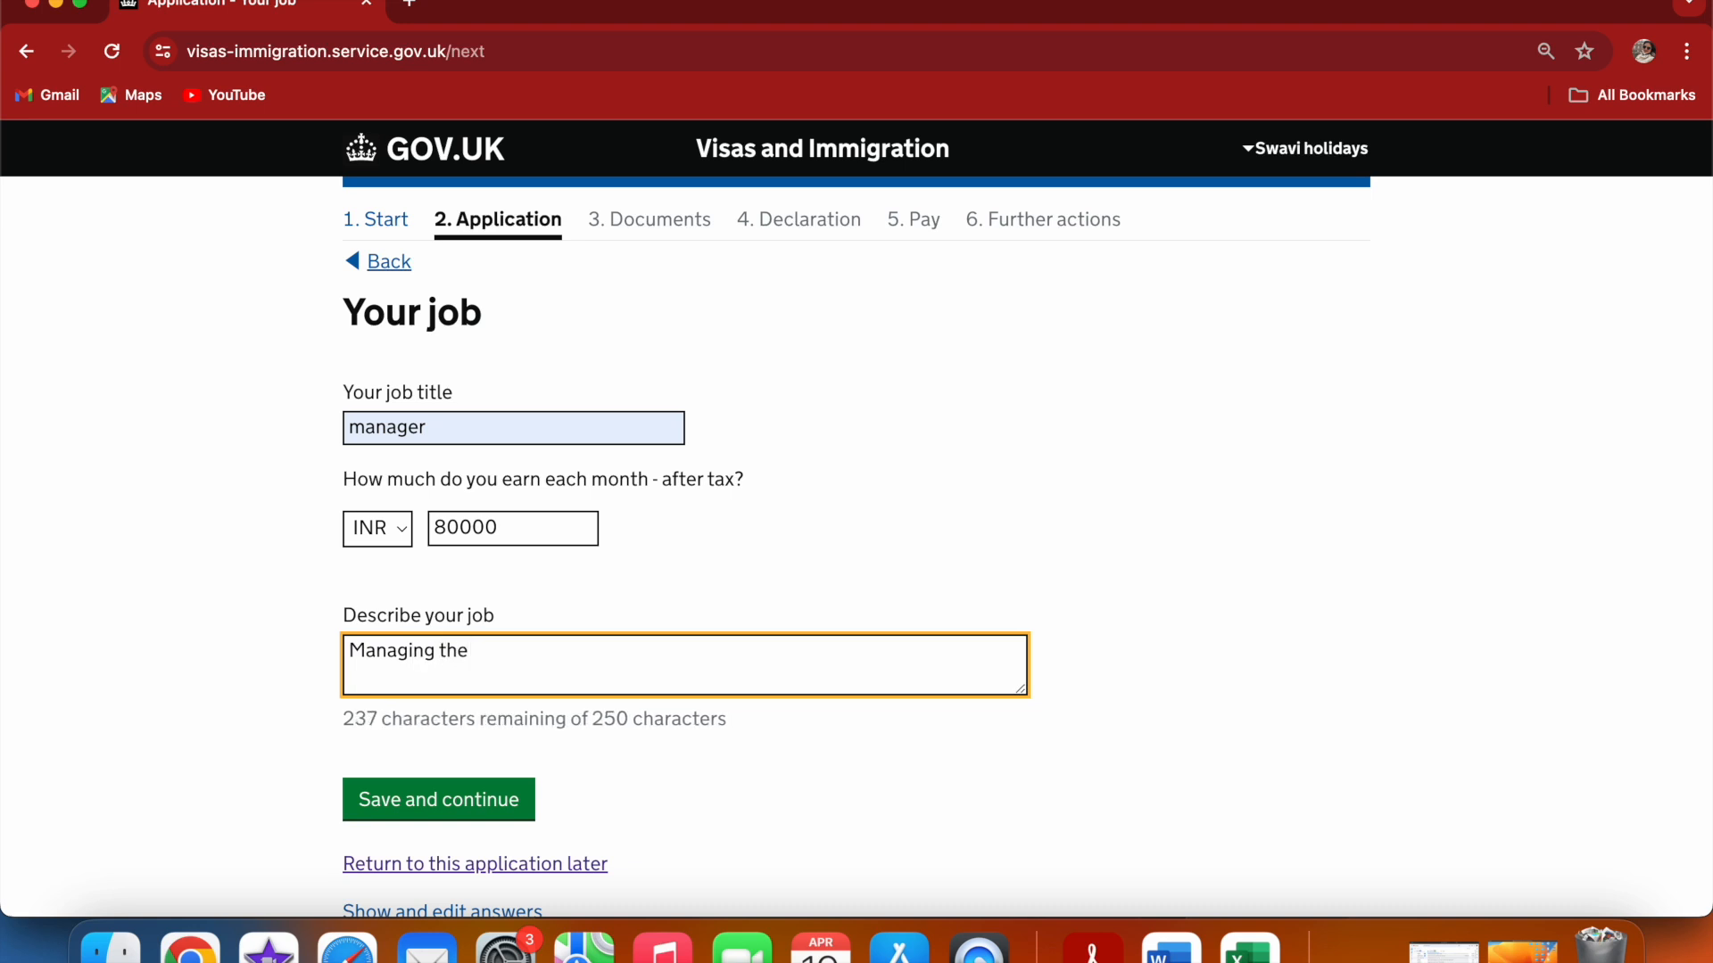
pyautogui.write('depa')
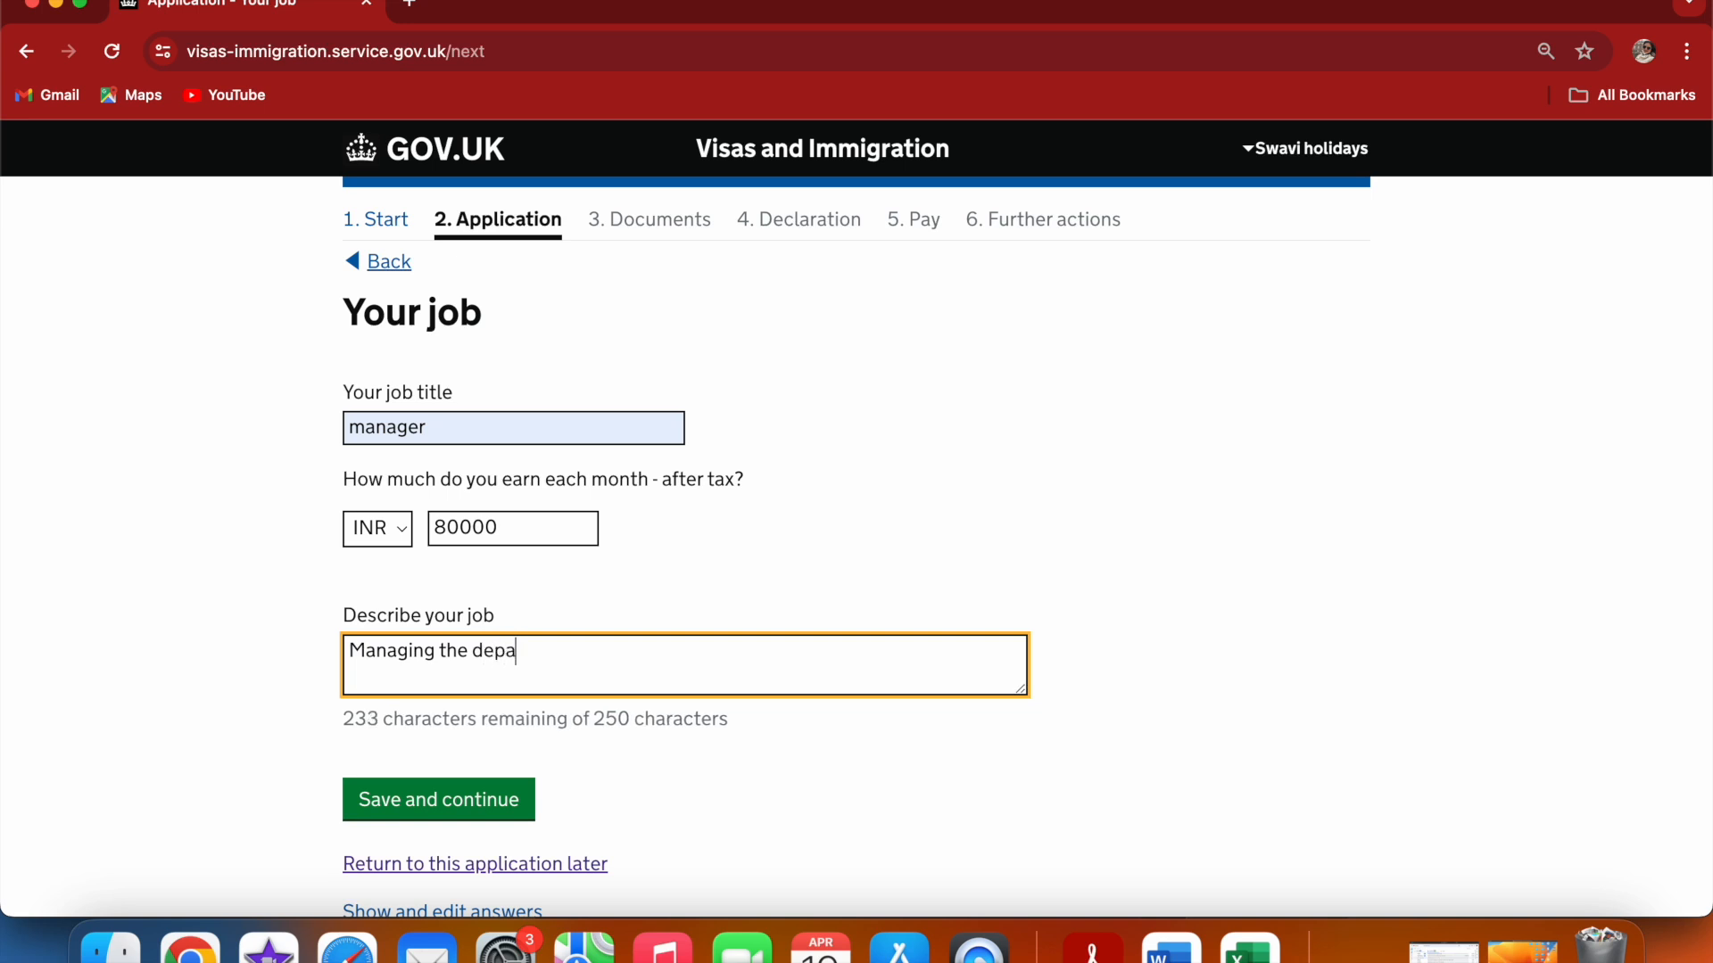
pyautogui.write('rtment.')
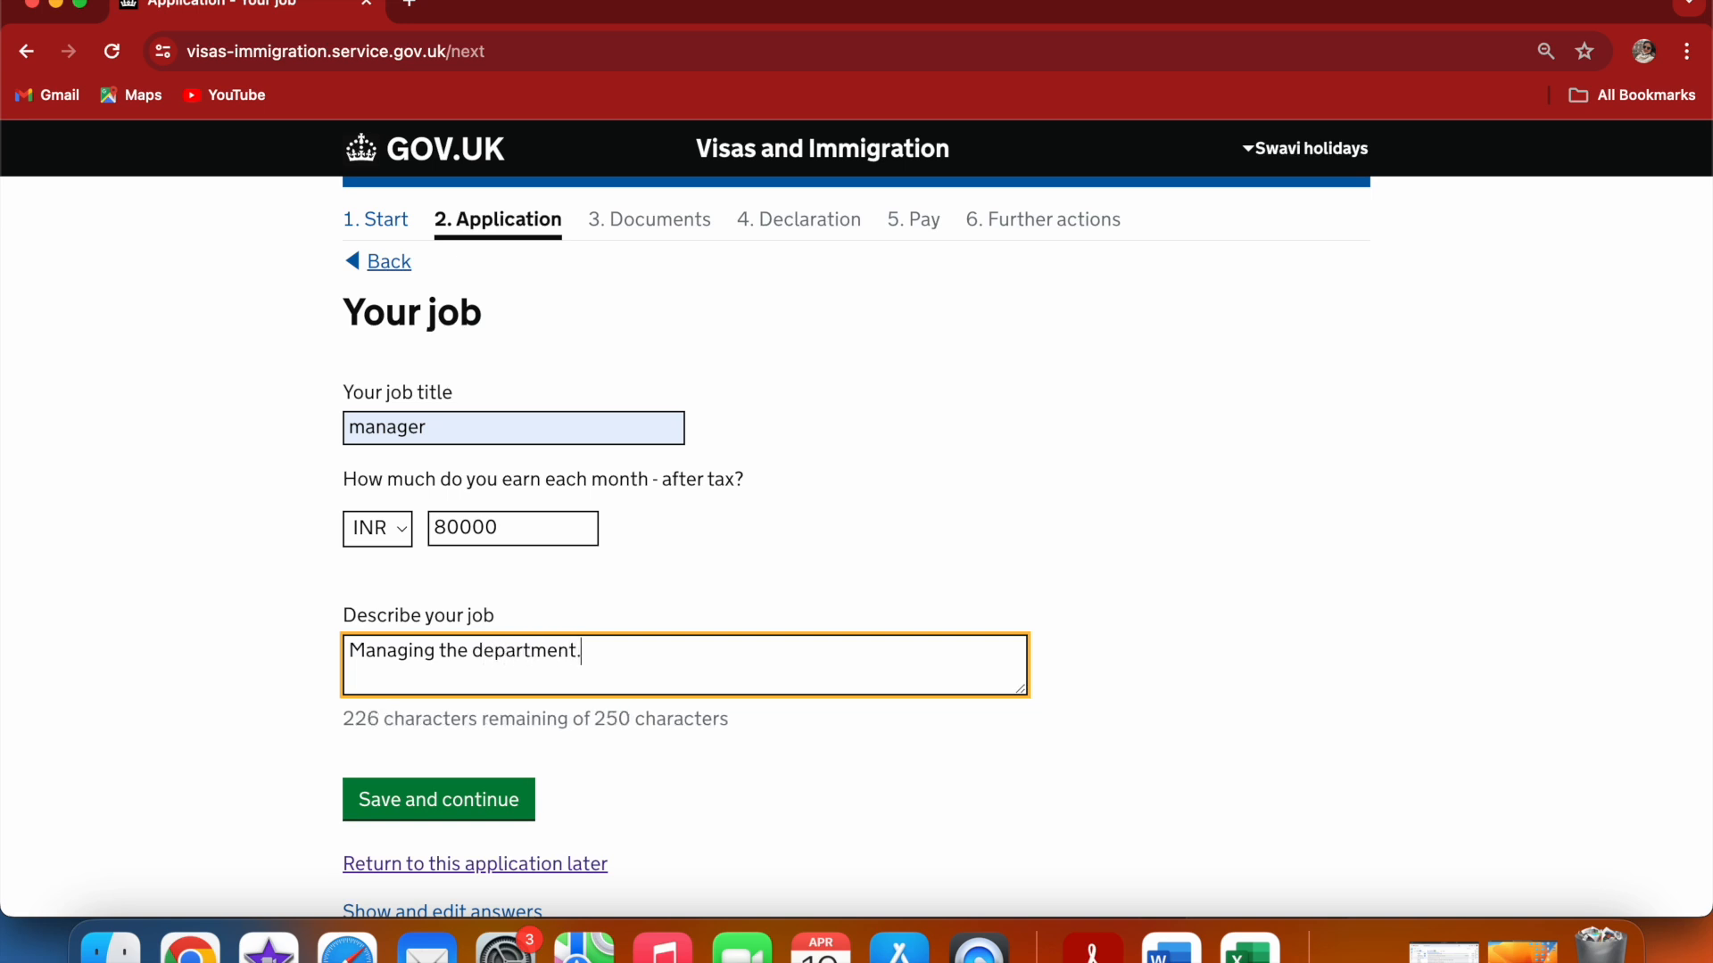
pyautogui.write('...h')
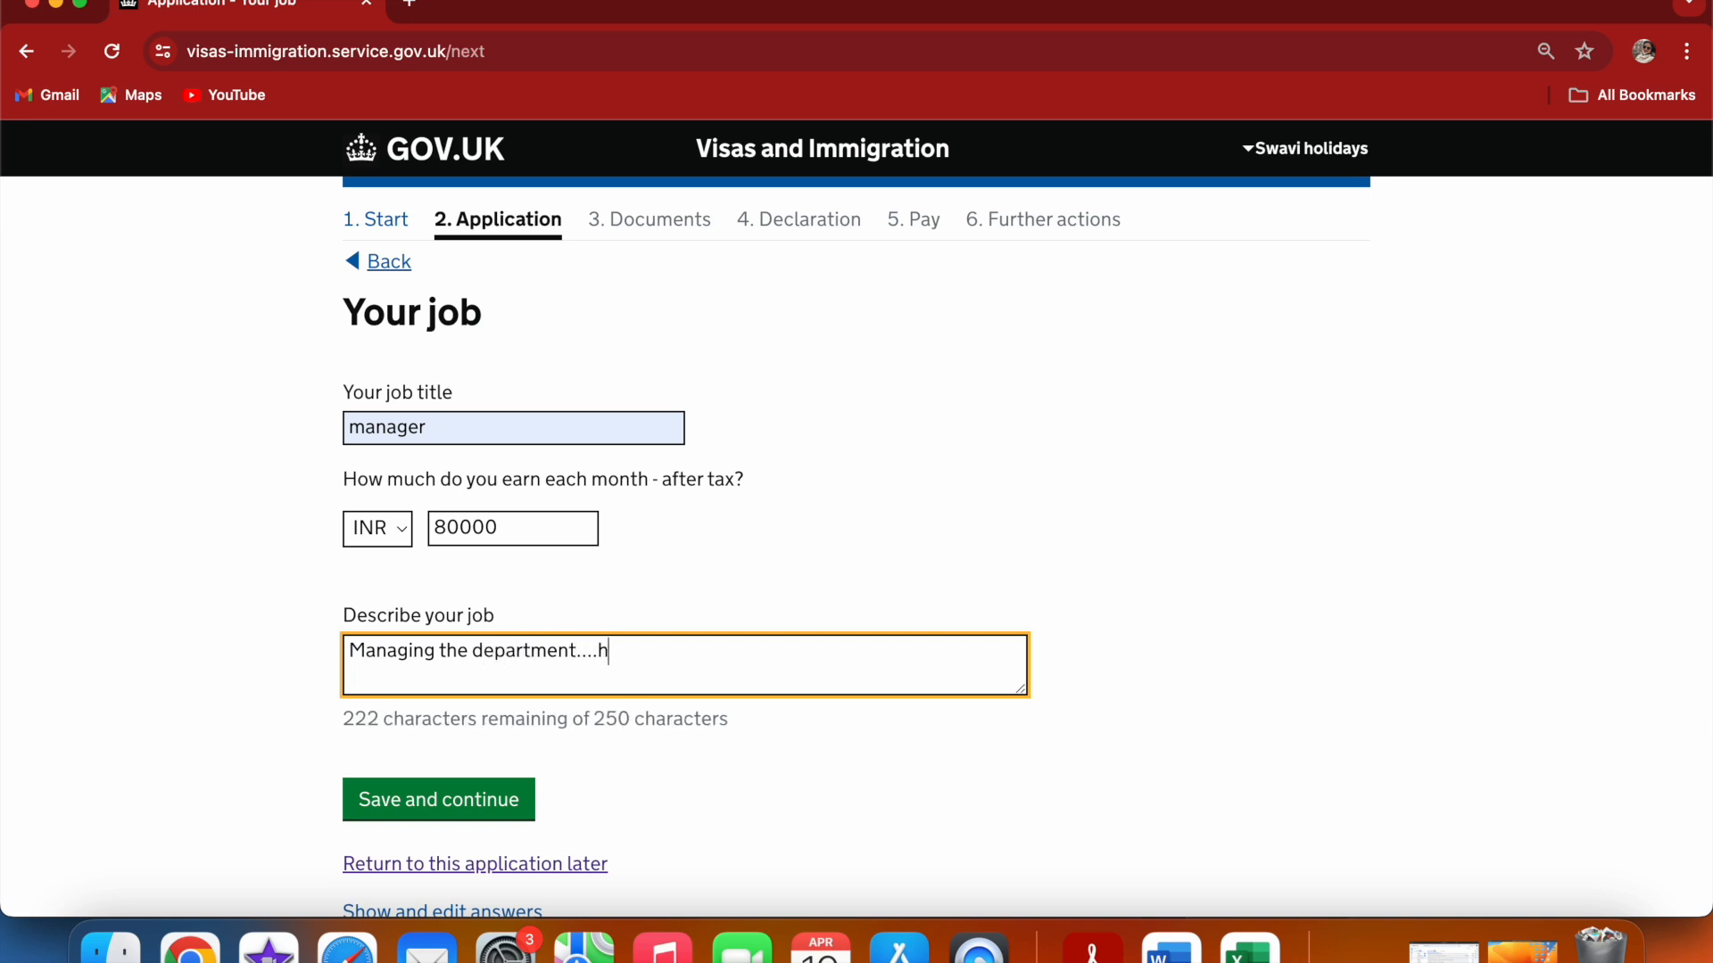
pyautogui.write('nadling')
pyautogui.press('BackSpace')
pyautogui.press('BackSpace')
pyautogui.press('BackSpace')
pyautogui.press('BackSpace')
pyautogui.press('BackSpace')
pyautogui.press('BackSpace')
pyautogui.press('BackSpace')
pyautogui.press('BackSpace')
pyautogui.write('andling cash and')
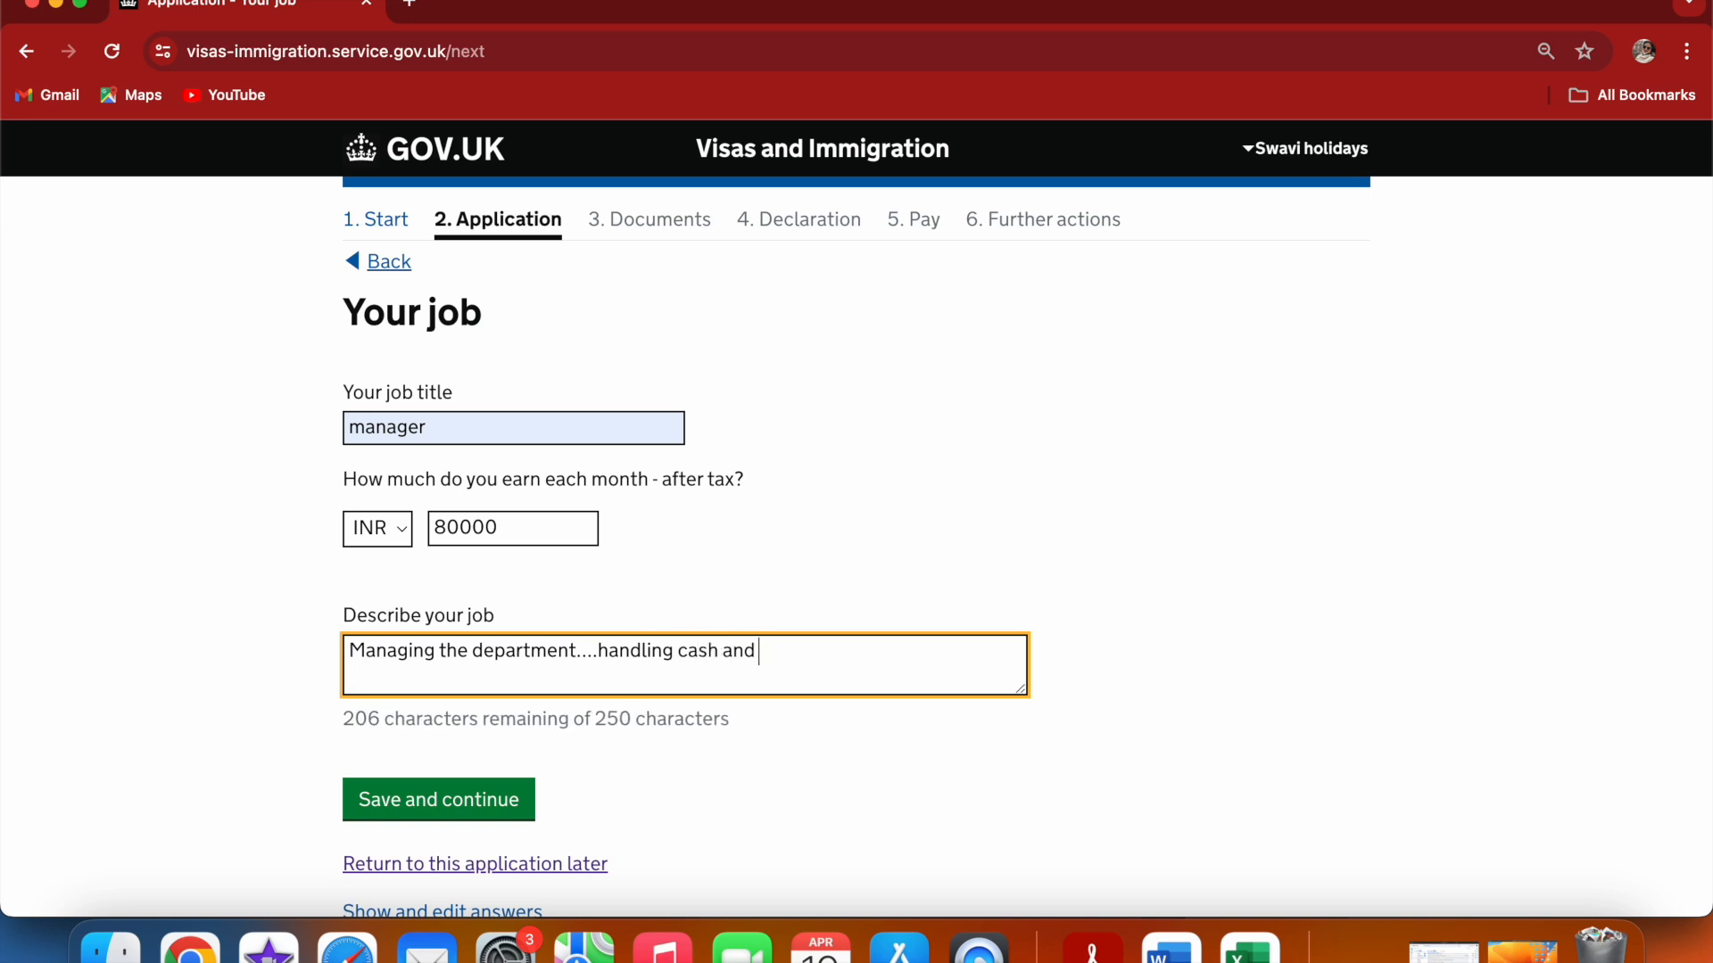
pyautogui.write(' employee')
pyautogui.press('BackSpace')
pyautogui.press('BackSpace')
pyautogui.press('BackSpace')
pyautogui.press('BackSpace')
pyautogui.press('BackSpace')
pyautogui.press('BackSpace')
pyautogui.press('BackSpace')
pyautogui.press('BackSpace')
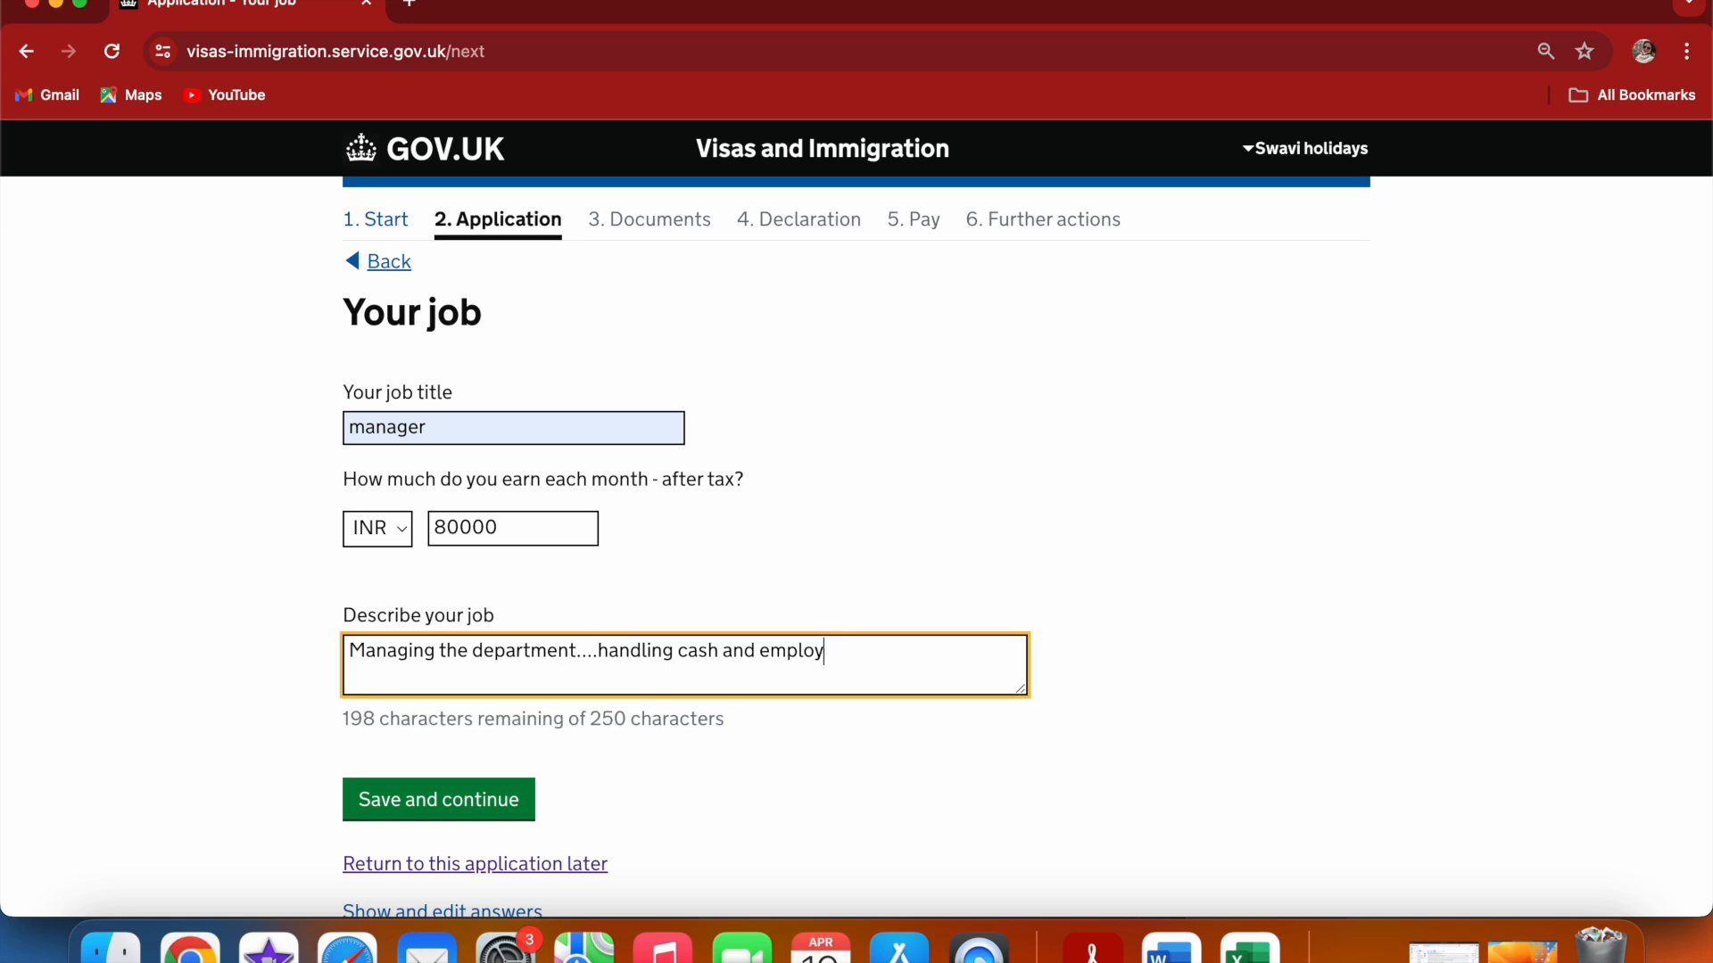
pyautogui.write('sh')
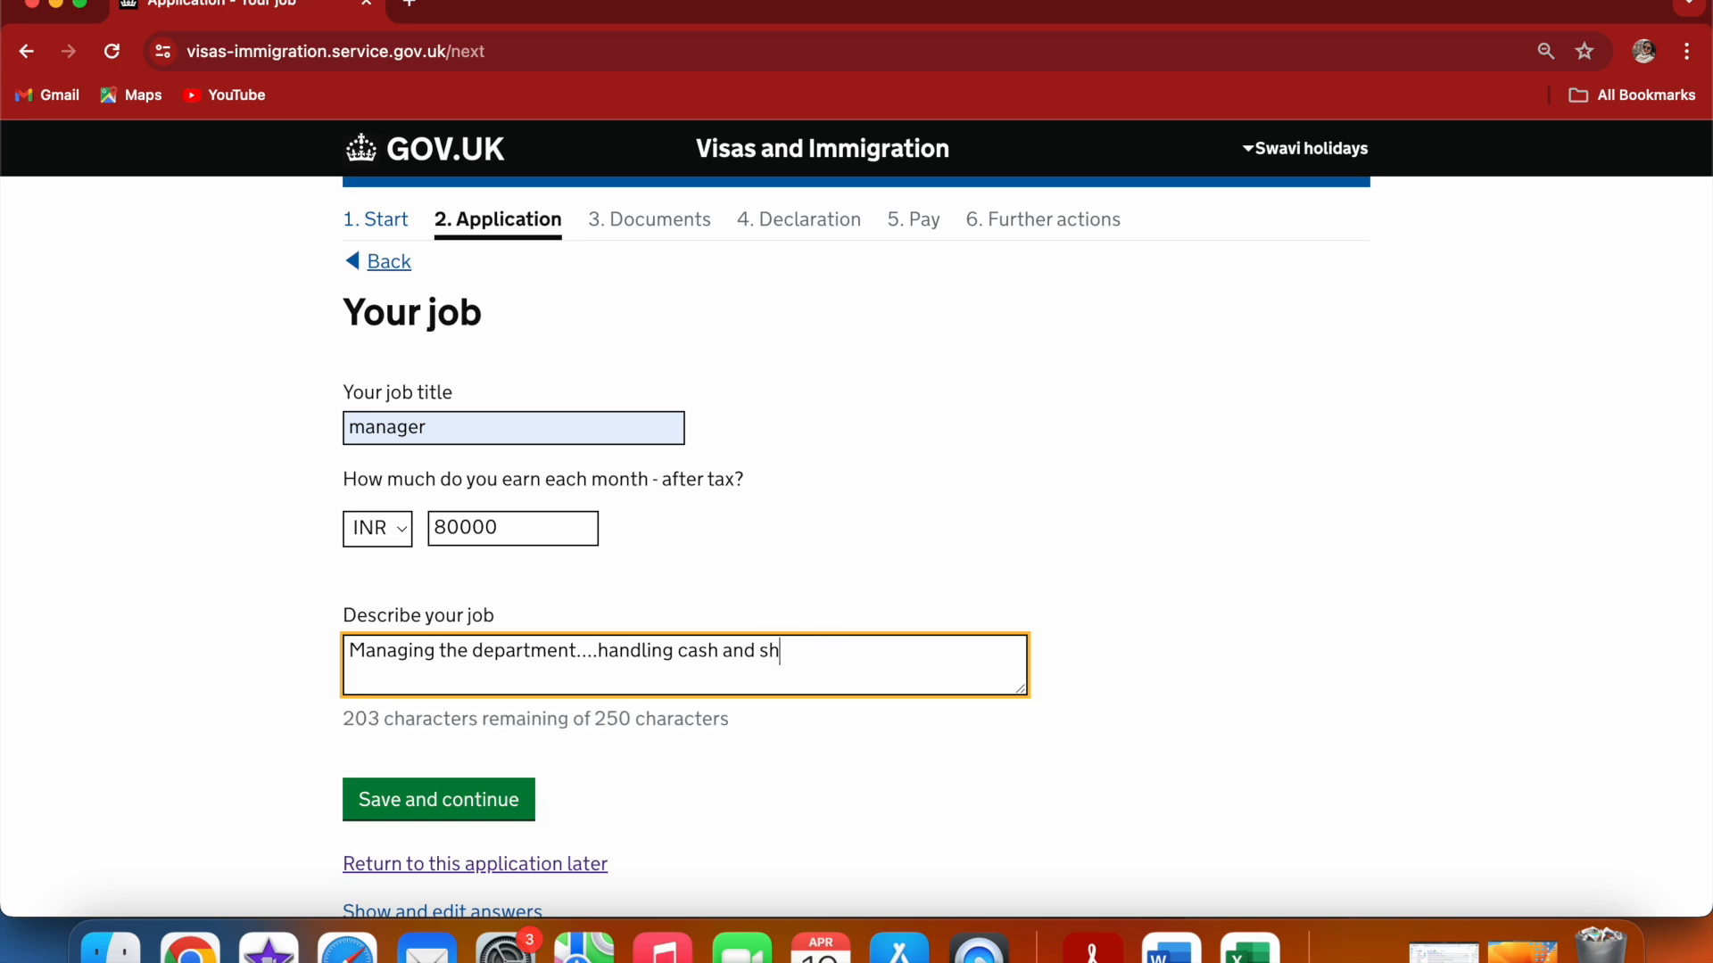
pyautogui.write('ift records...')
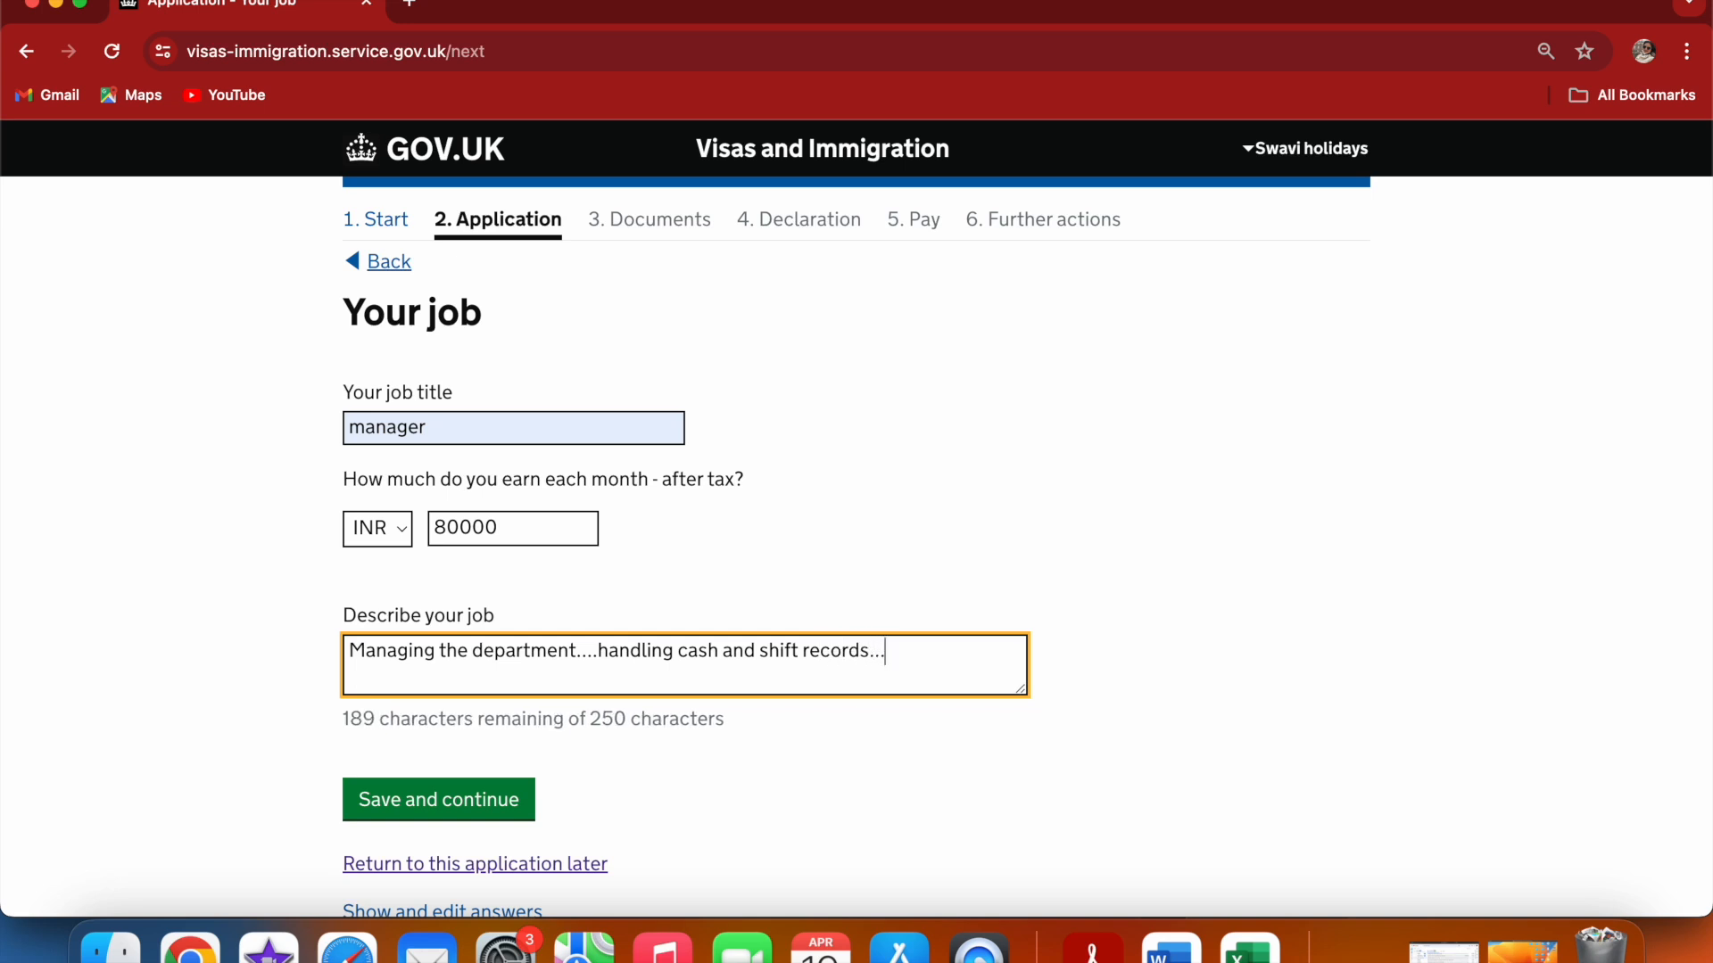
pyautogui.click(833, 535)
pyautogui.scroll(-2, 833, 530)
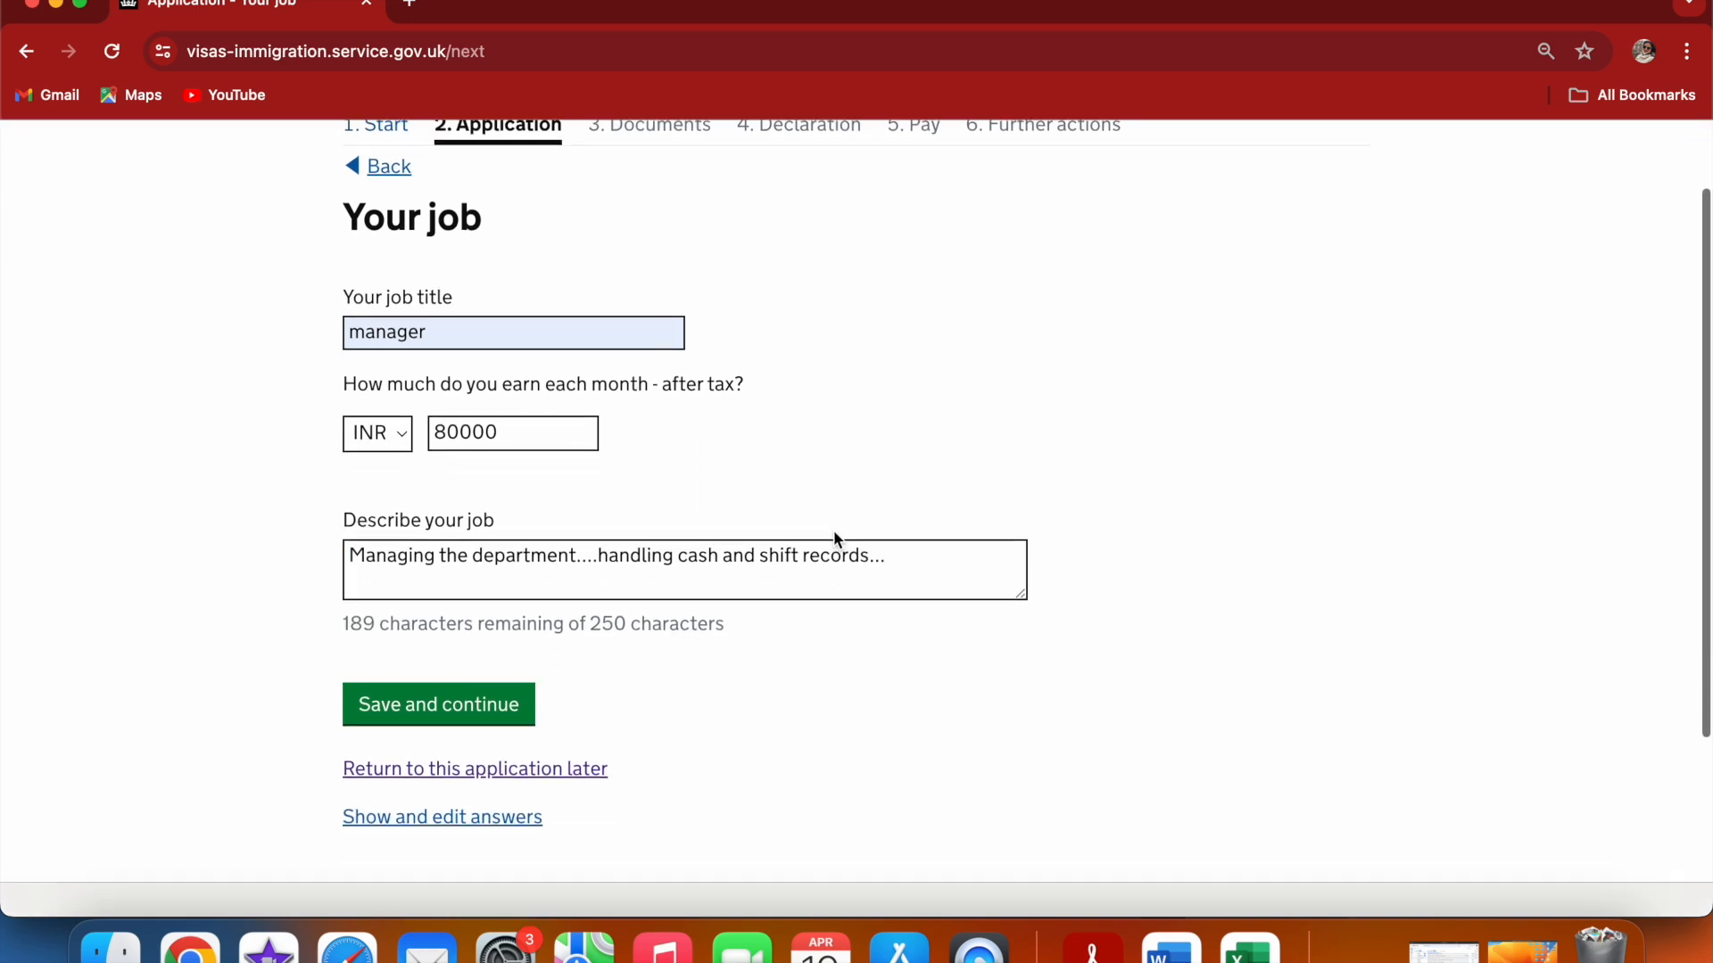
pyautogui.click(506, 693)
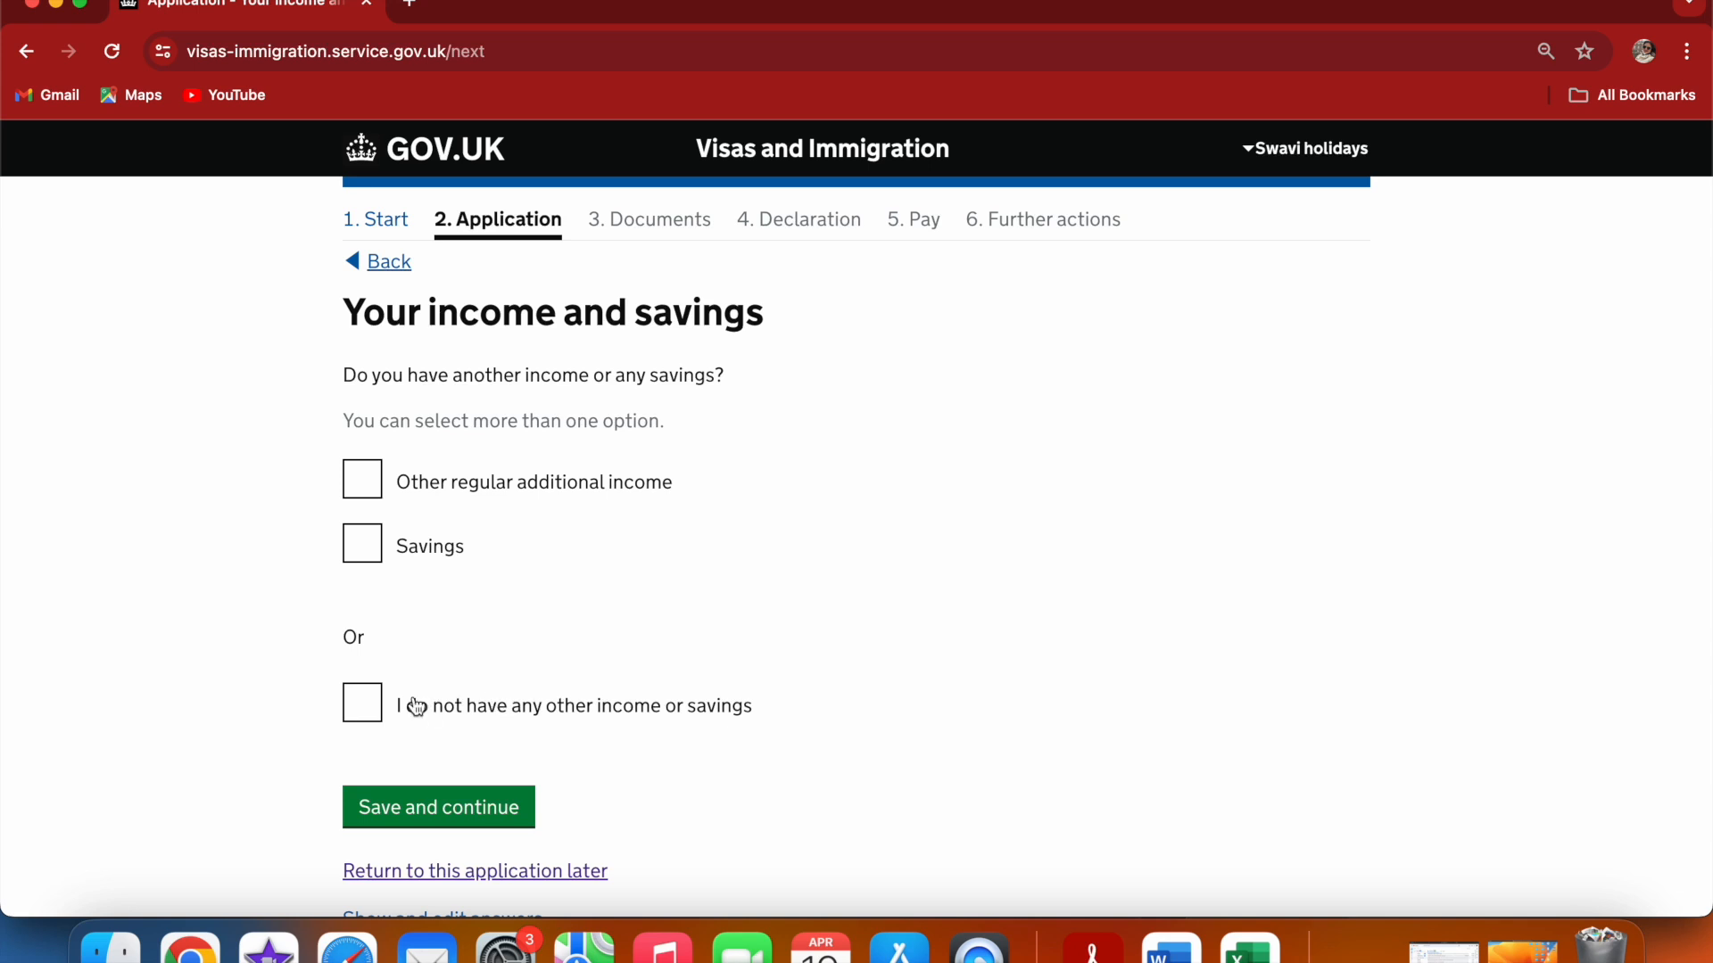
# Declare savings of GBP 20000 as other income and save the income and savings page
pyautogui.click(377, 547)
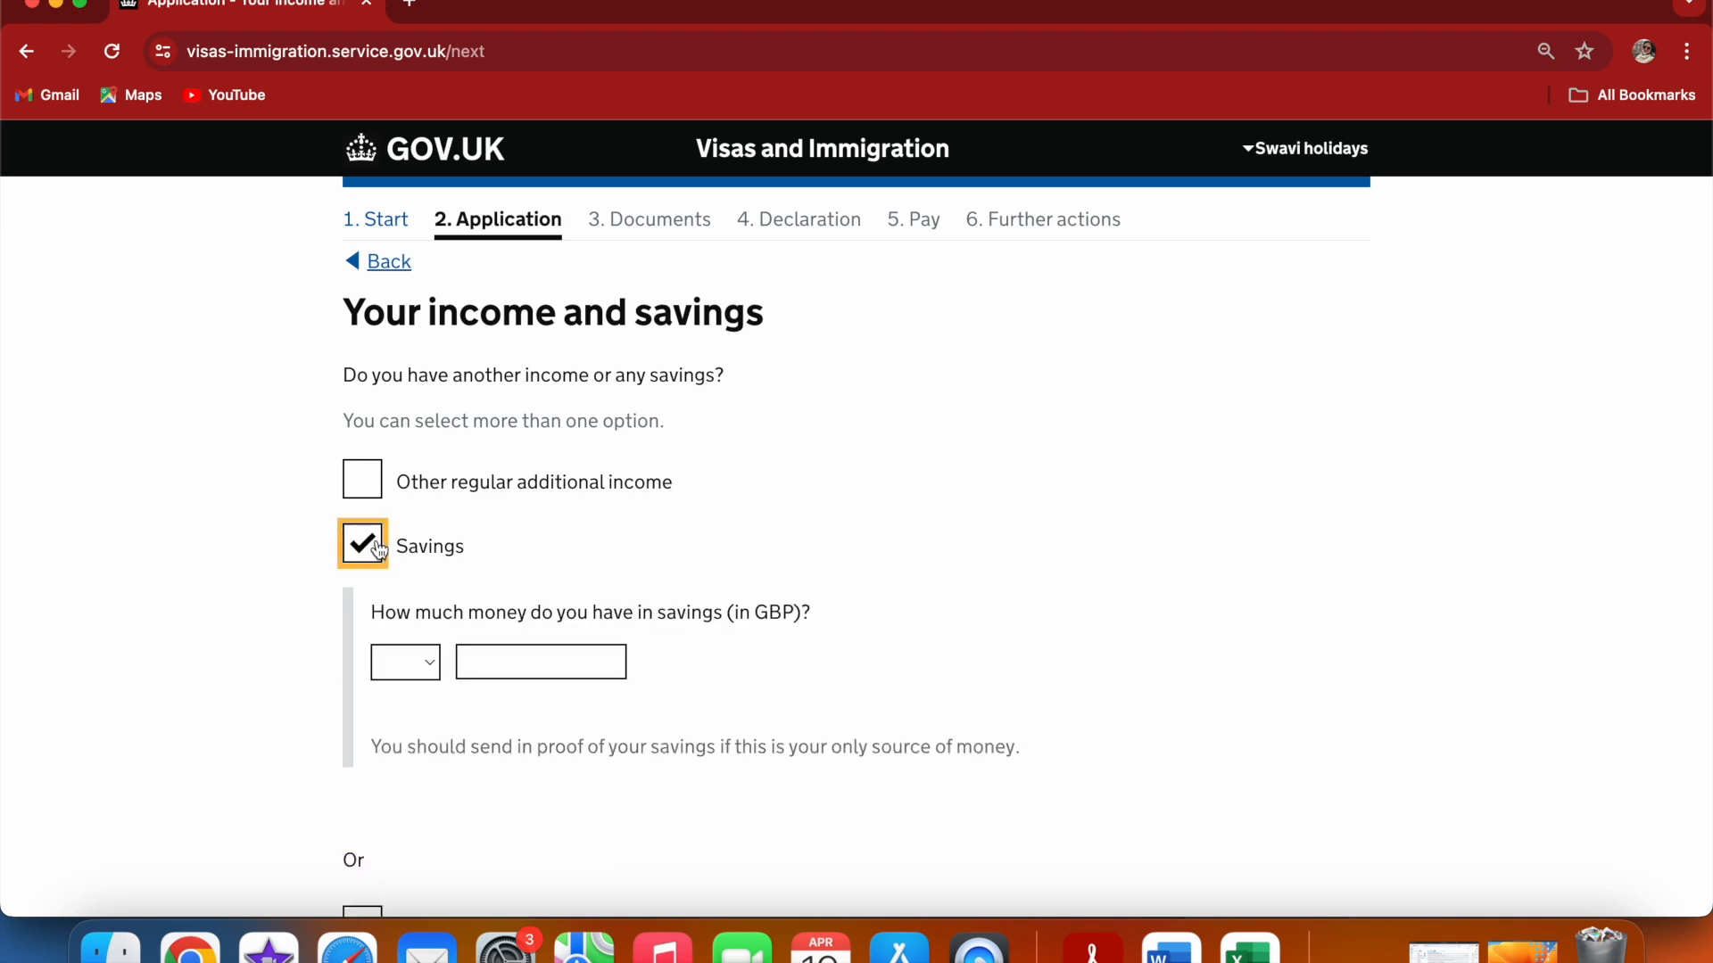
pyautogui.click(425, 665)
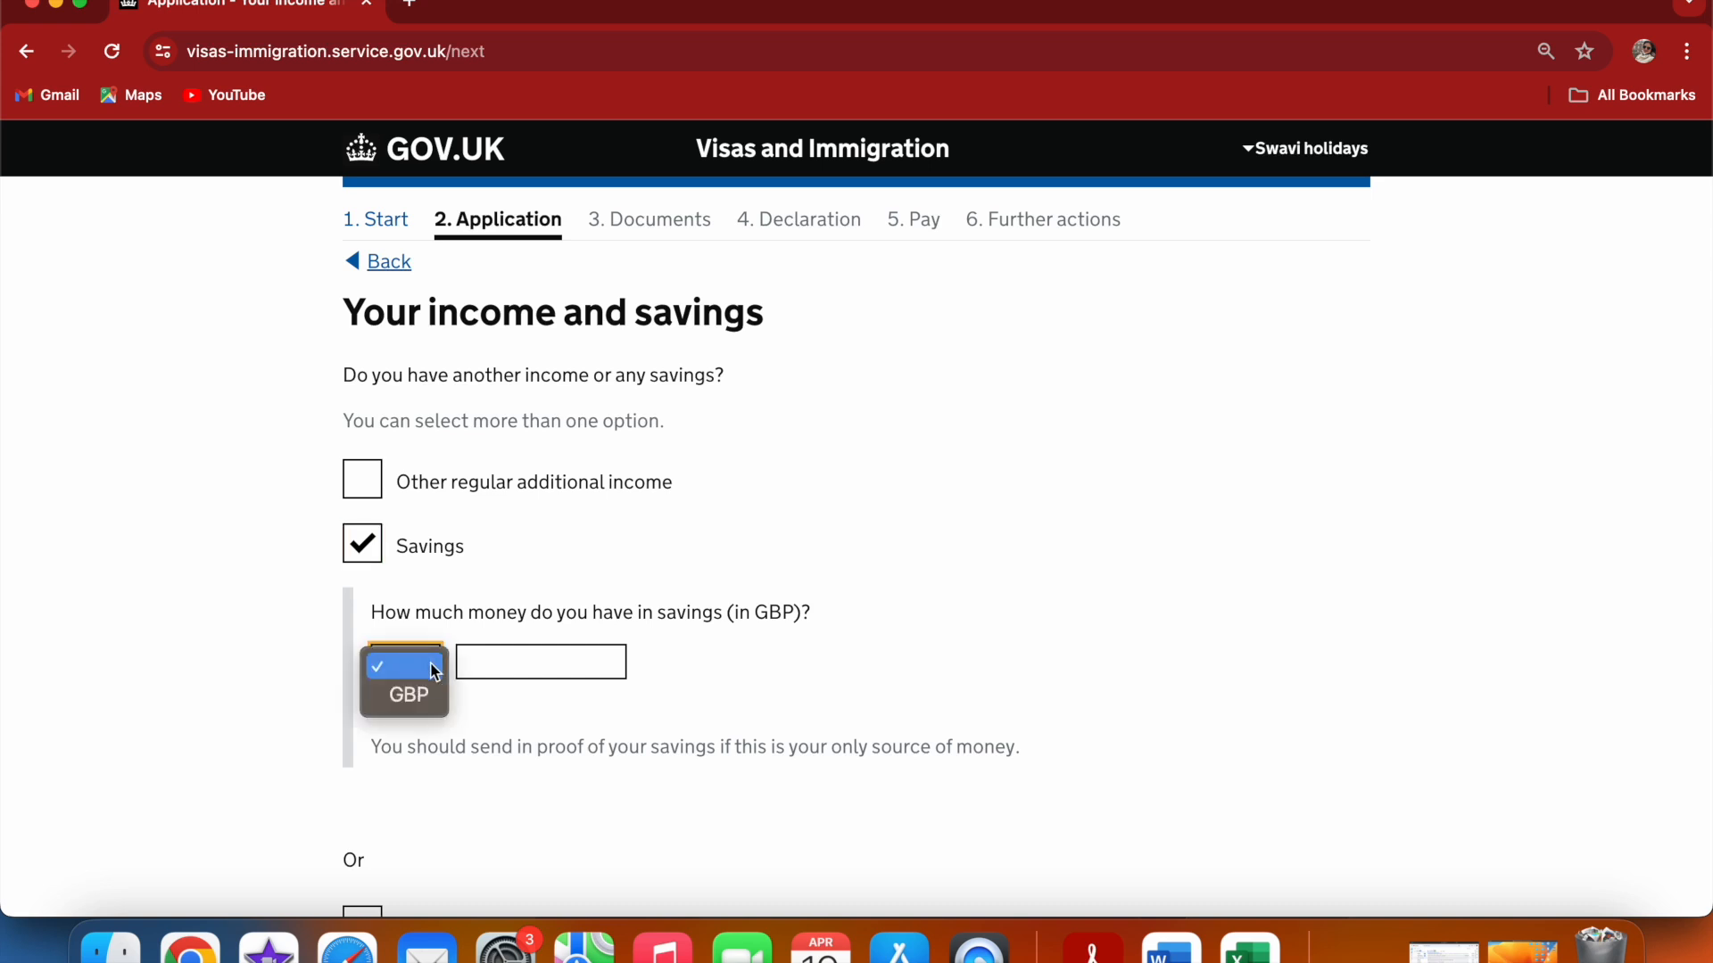
pyautogui.click(435, 705)
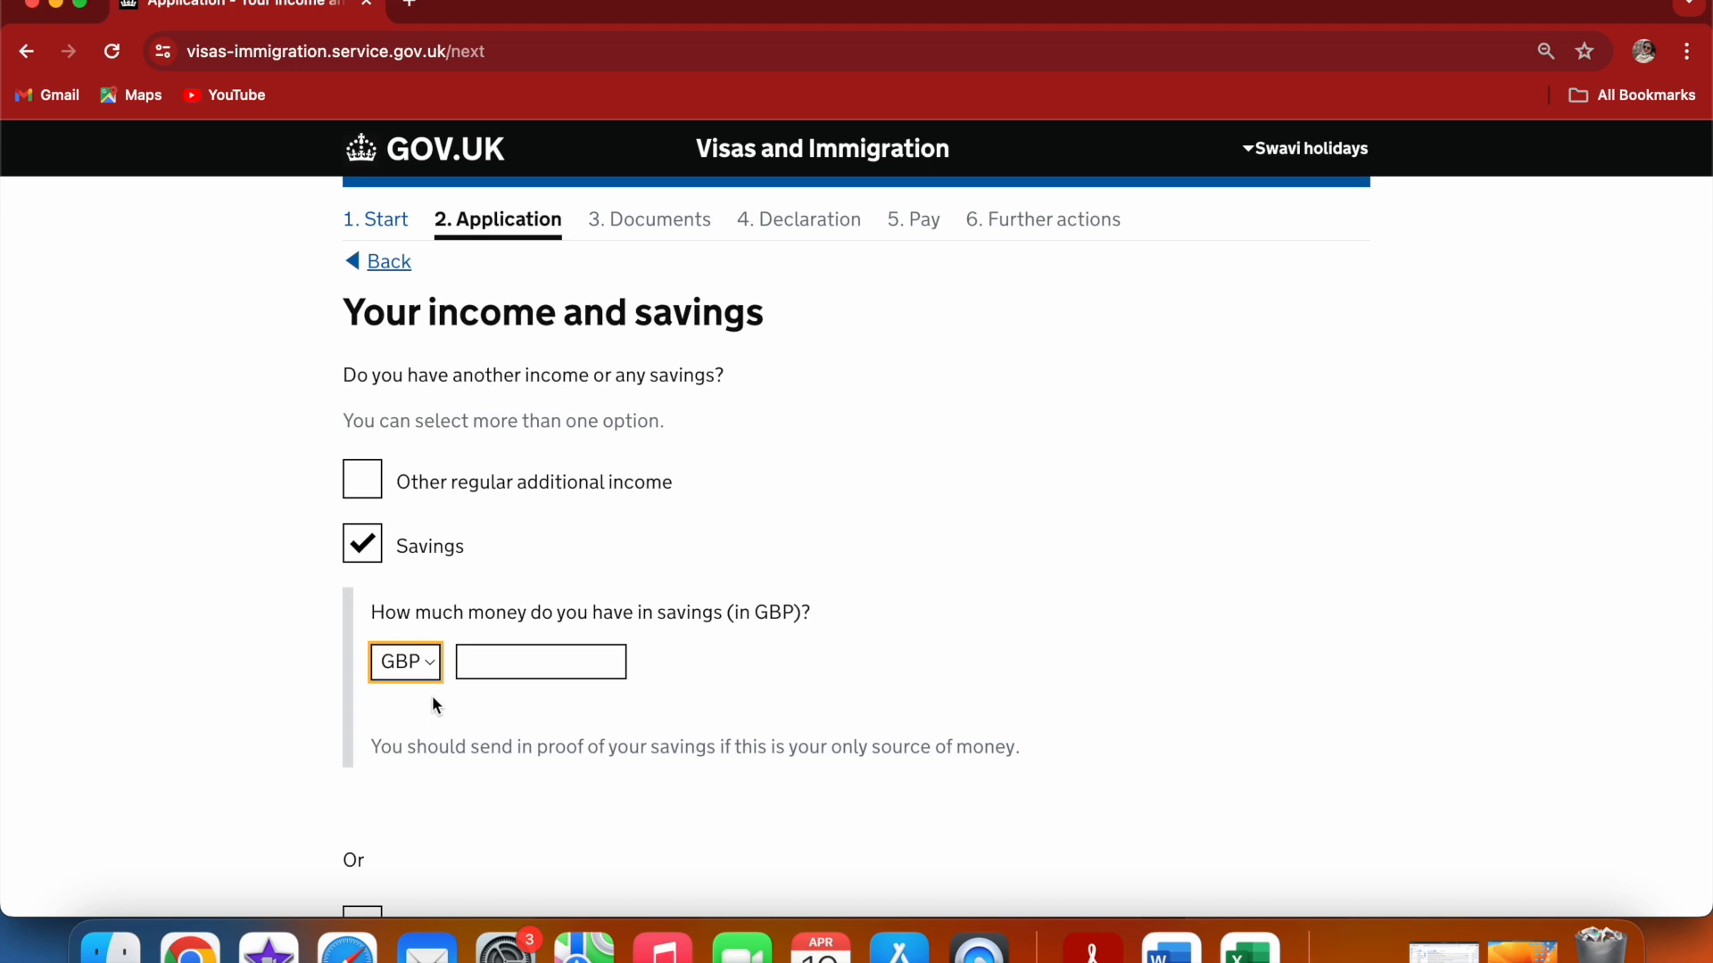
pyautogui.click(478, 661)
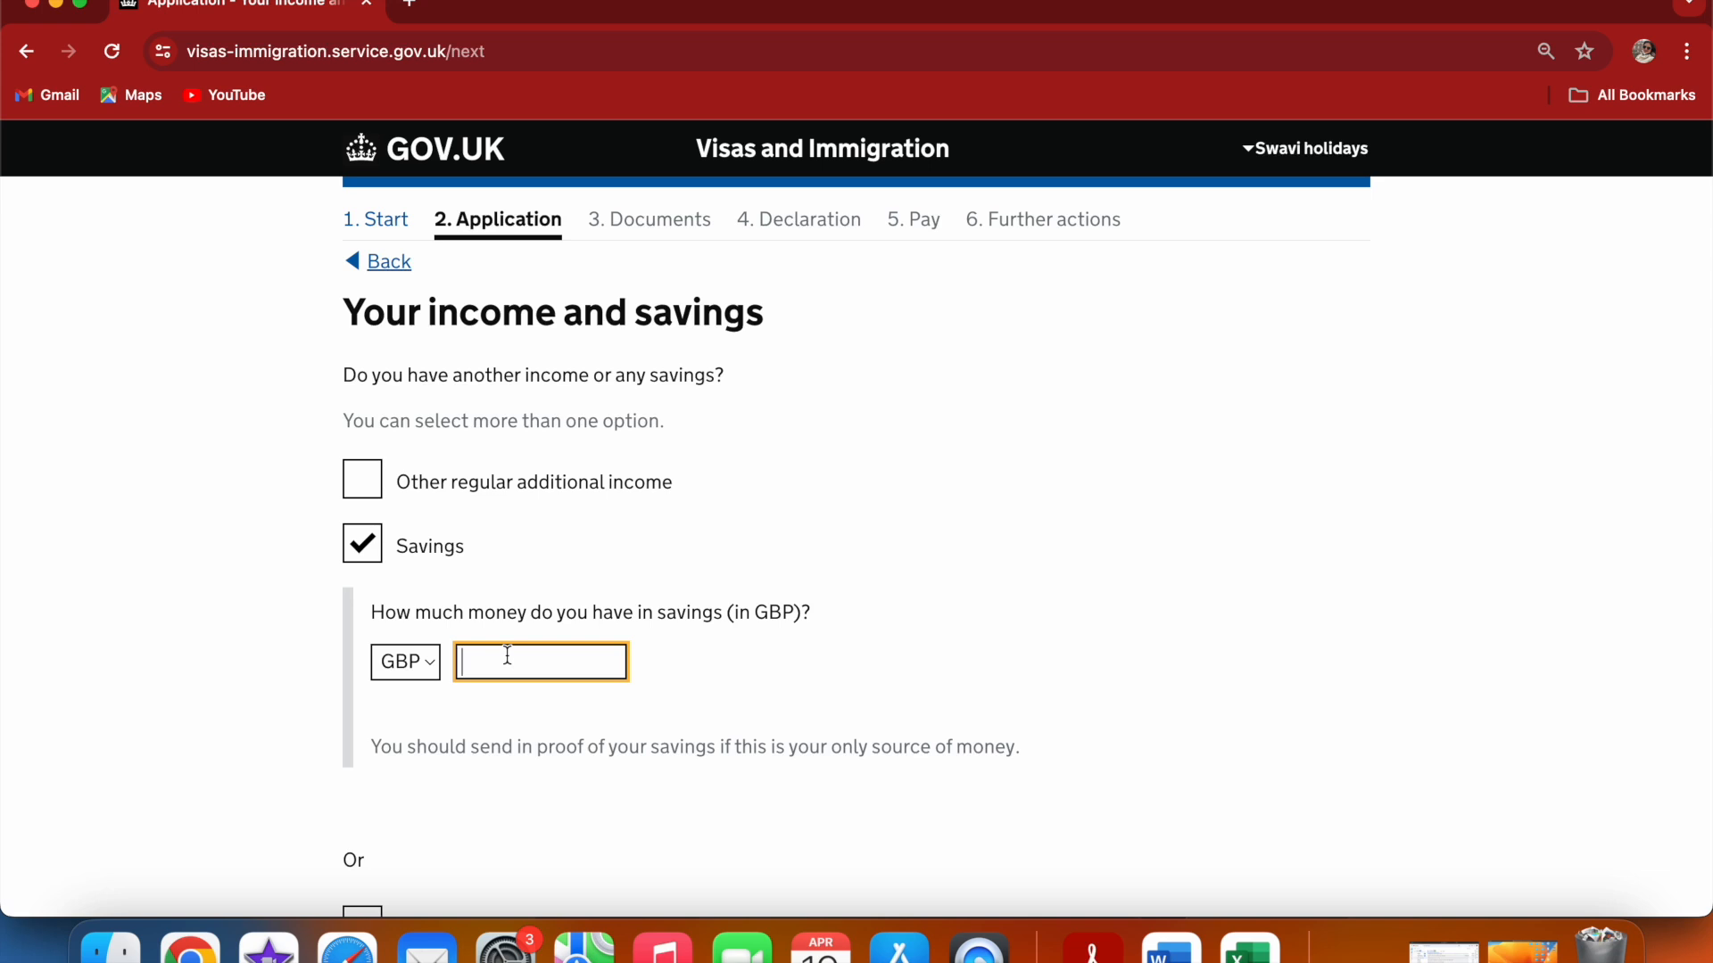
pyautogui.write('20000')
pyautogui.click(940, 619)
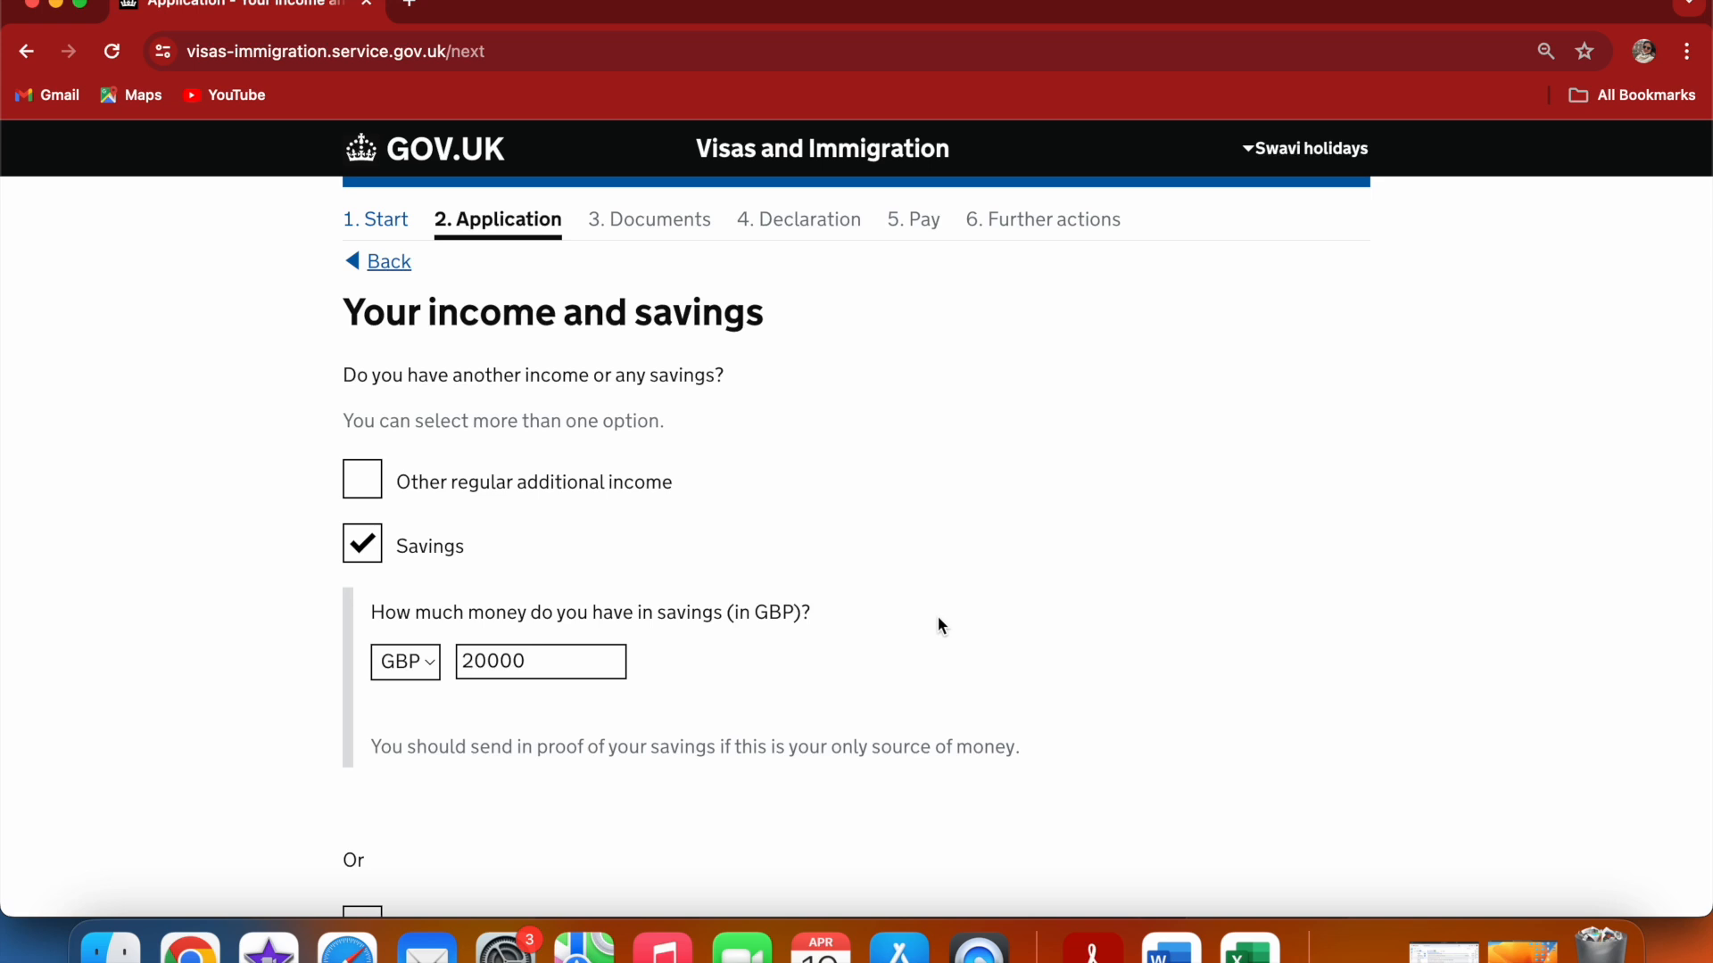
pyautogui.scroll(-5, 999, 616)
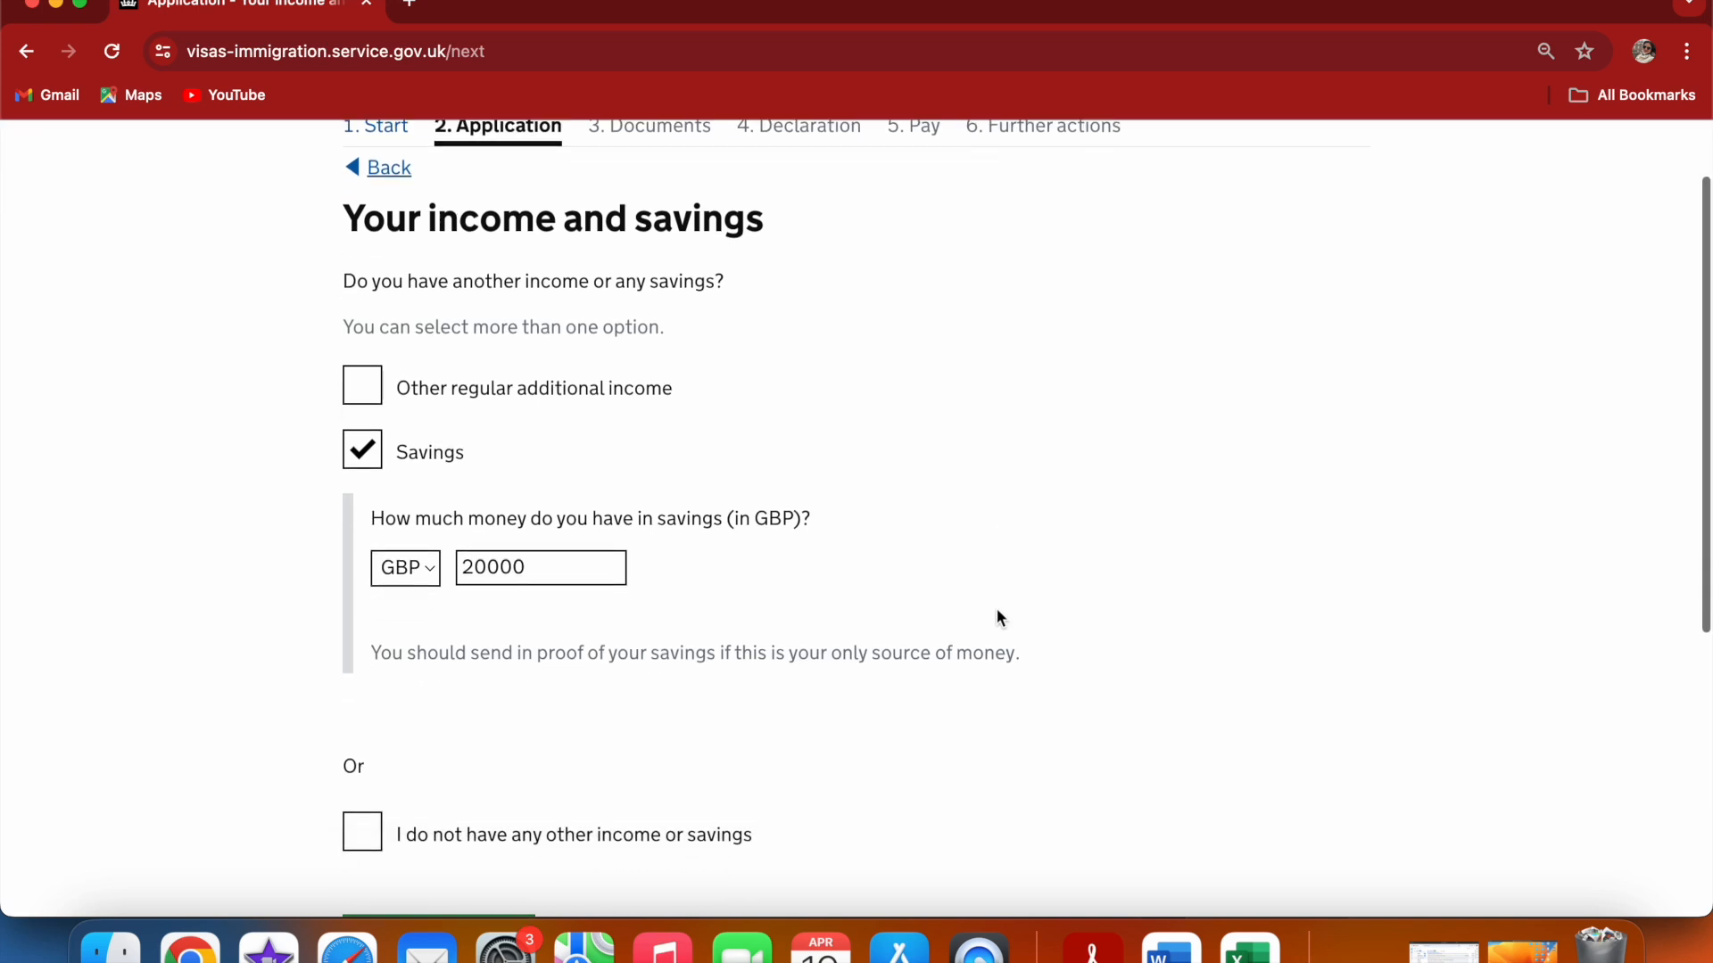
pyautogui.scroll(-2, 997, 615)
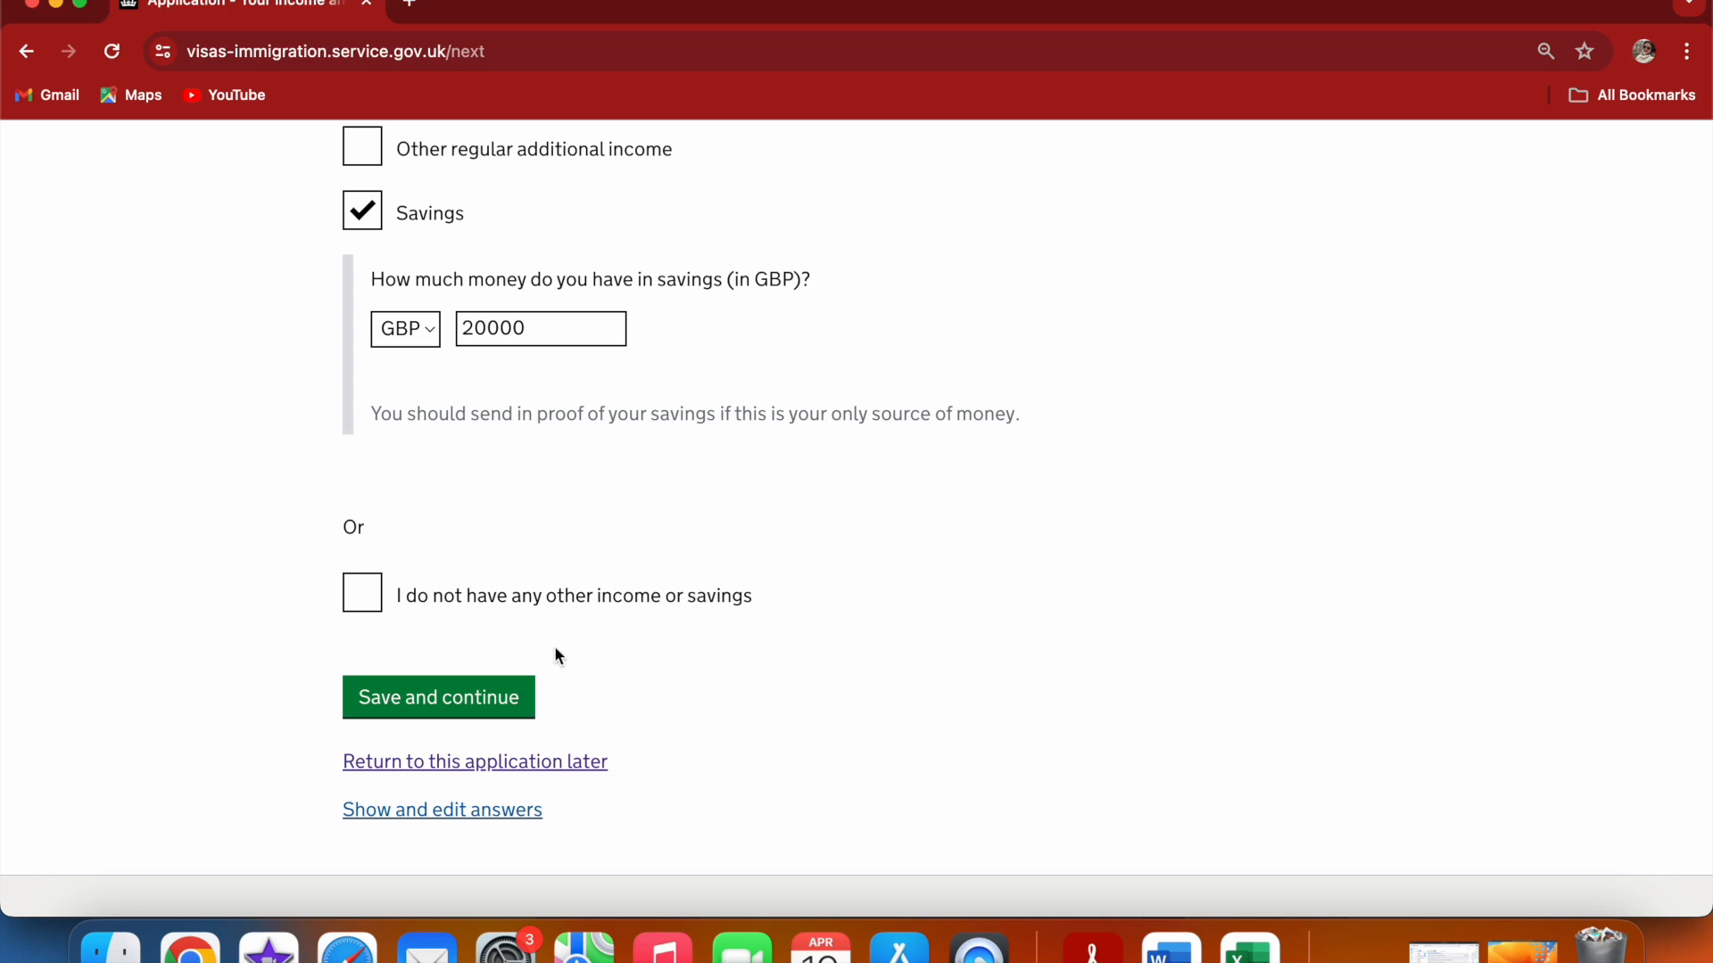
pyautogui.click(506, 703)
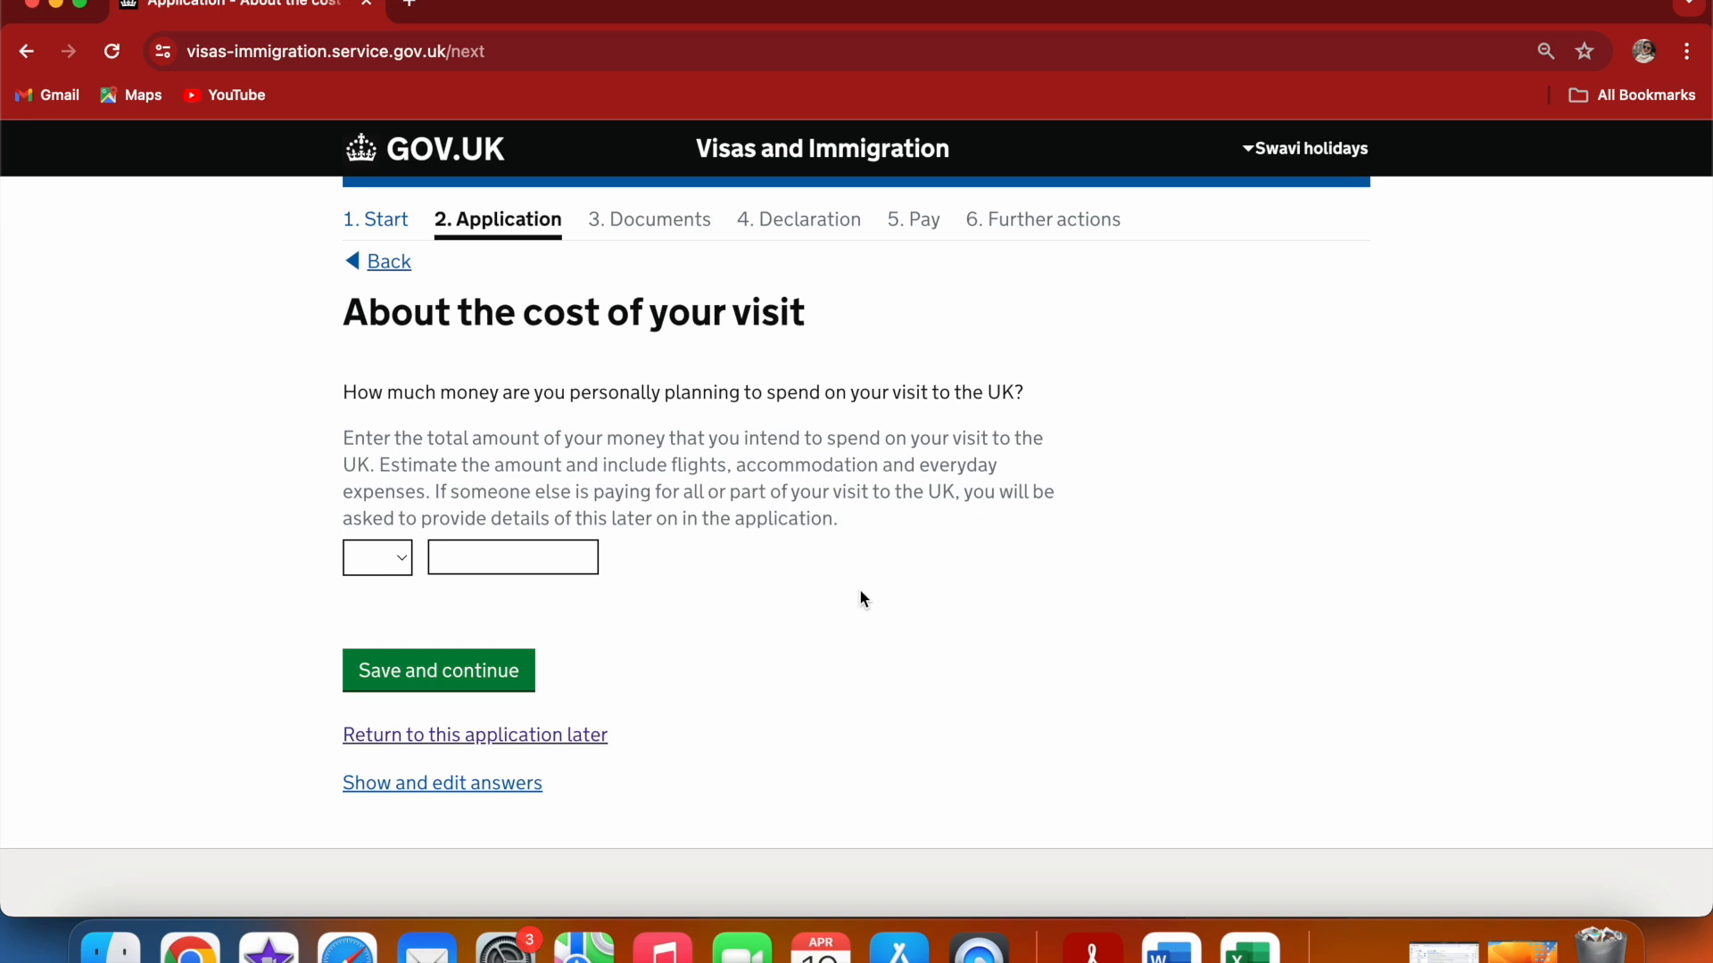
# Set the planned personal spending on the UK visit to INR 400000 and save
pyautogui.click(400, 564)
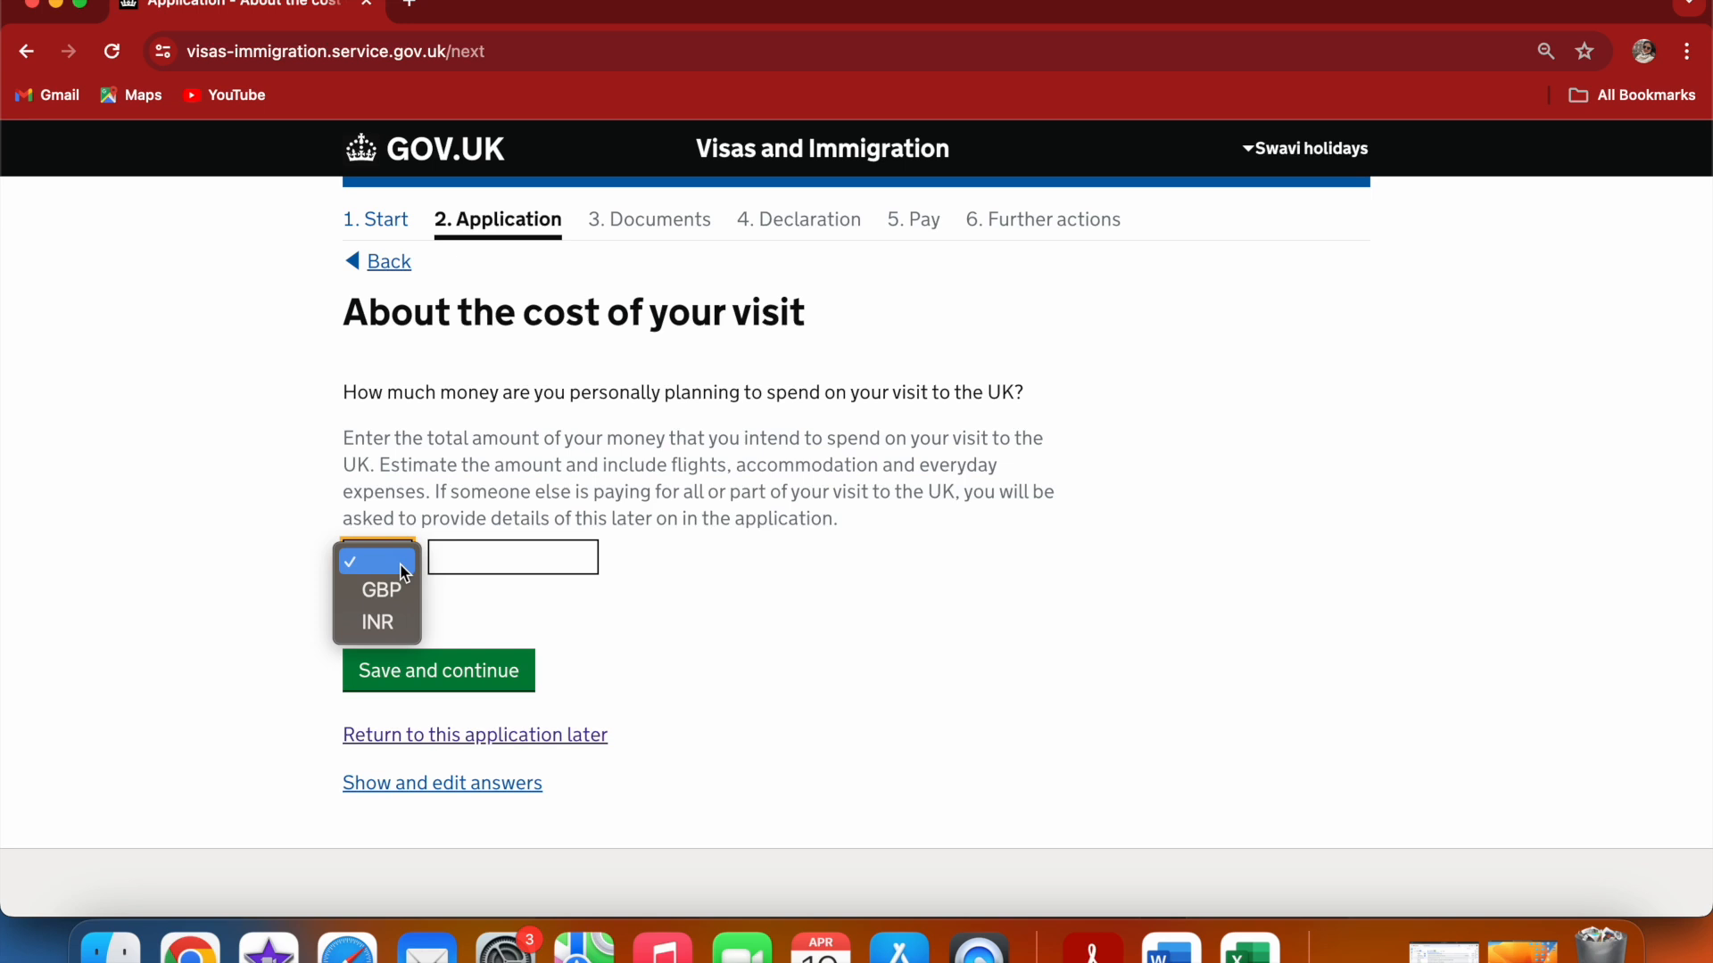
pyautogui.click(388, 612)
pyautogui.click(479, 553)
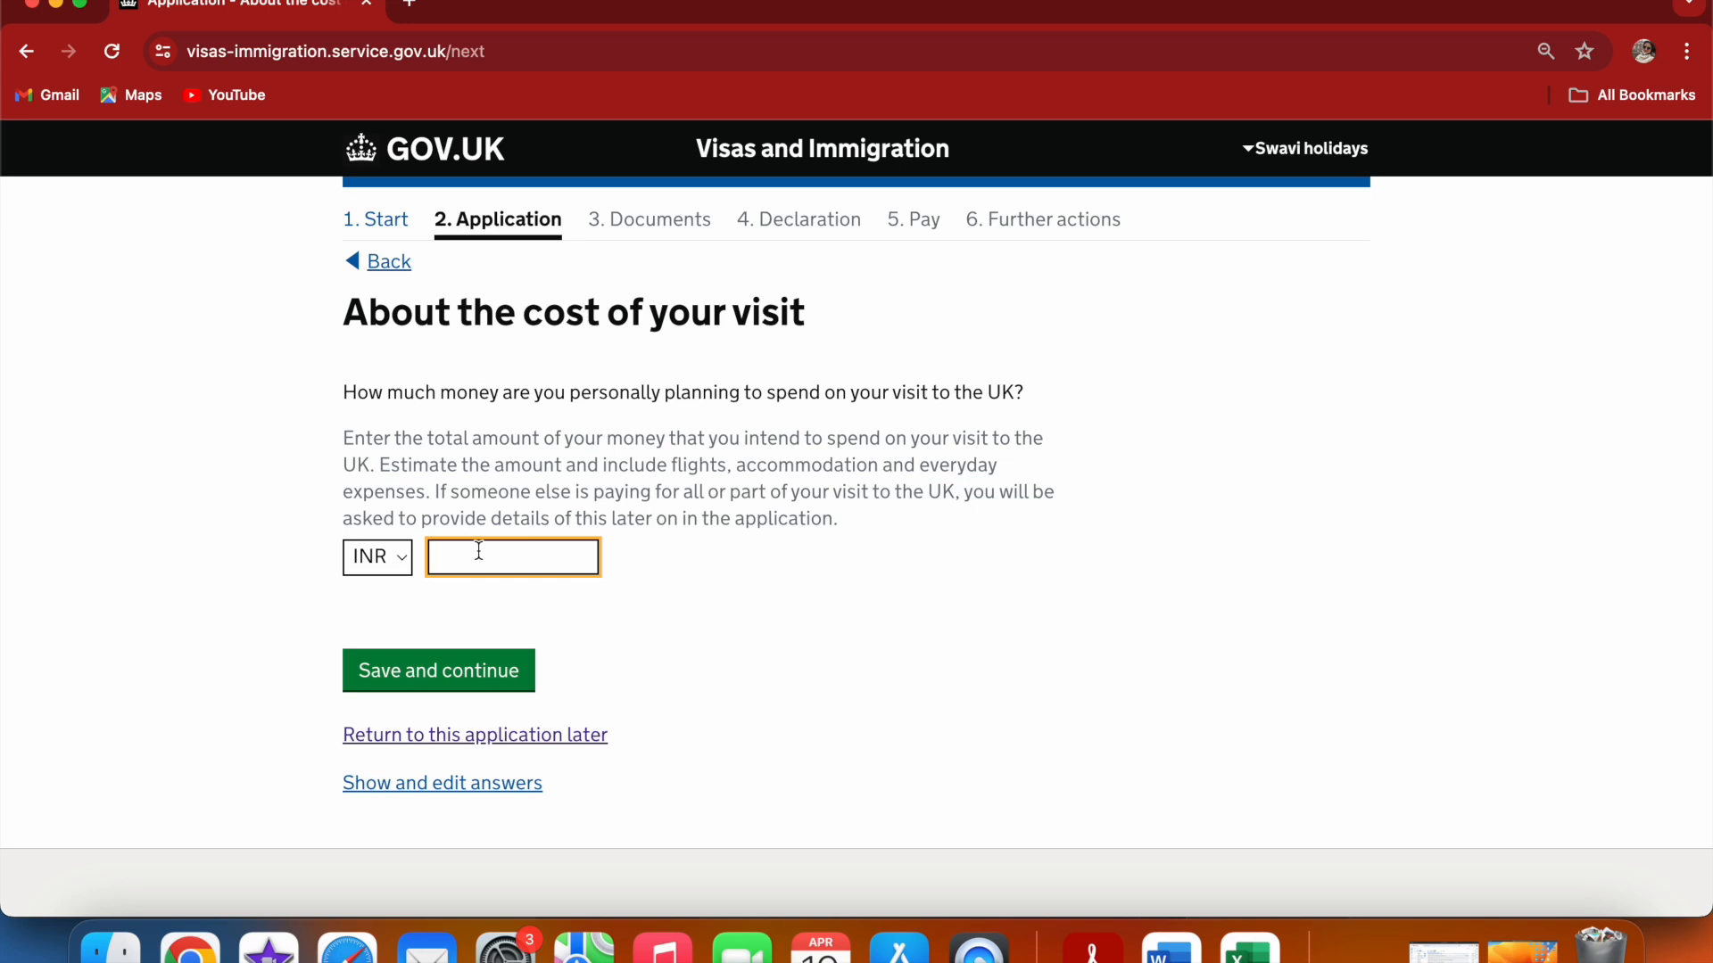
pyautogui.write('400000')
pyautogui.click(437, 686)
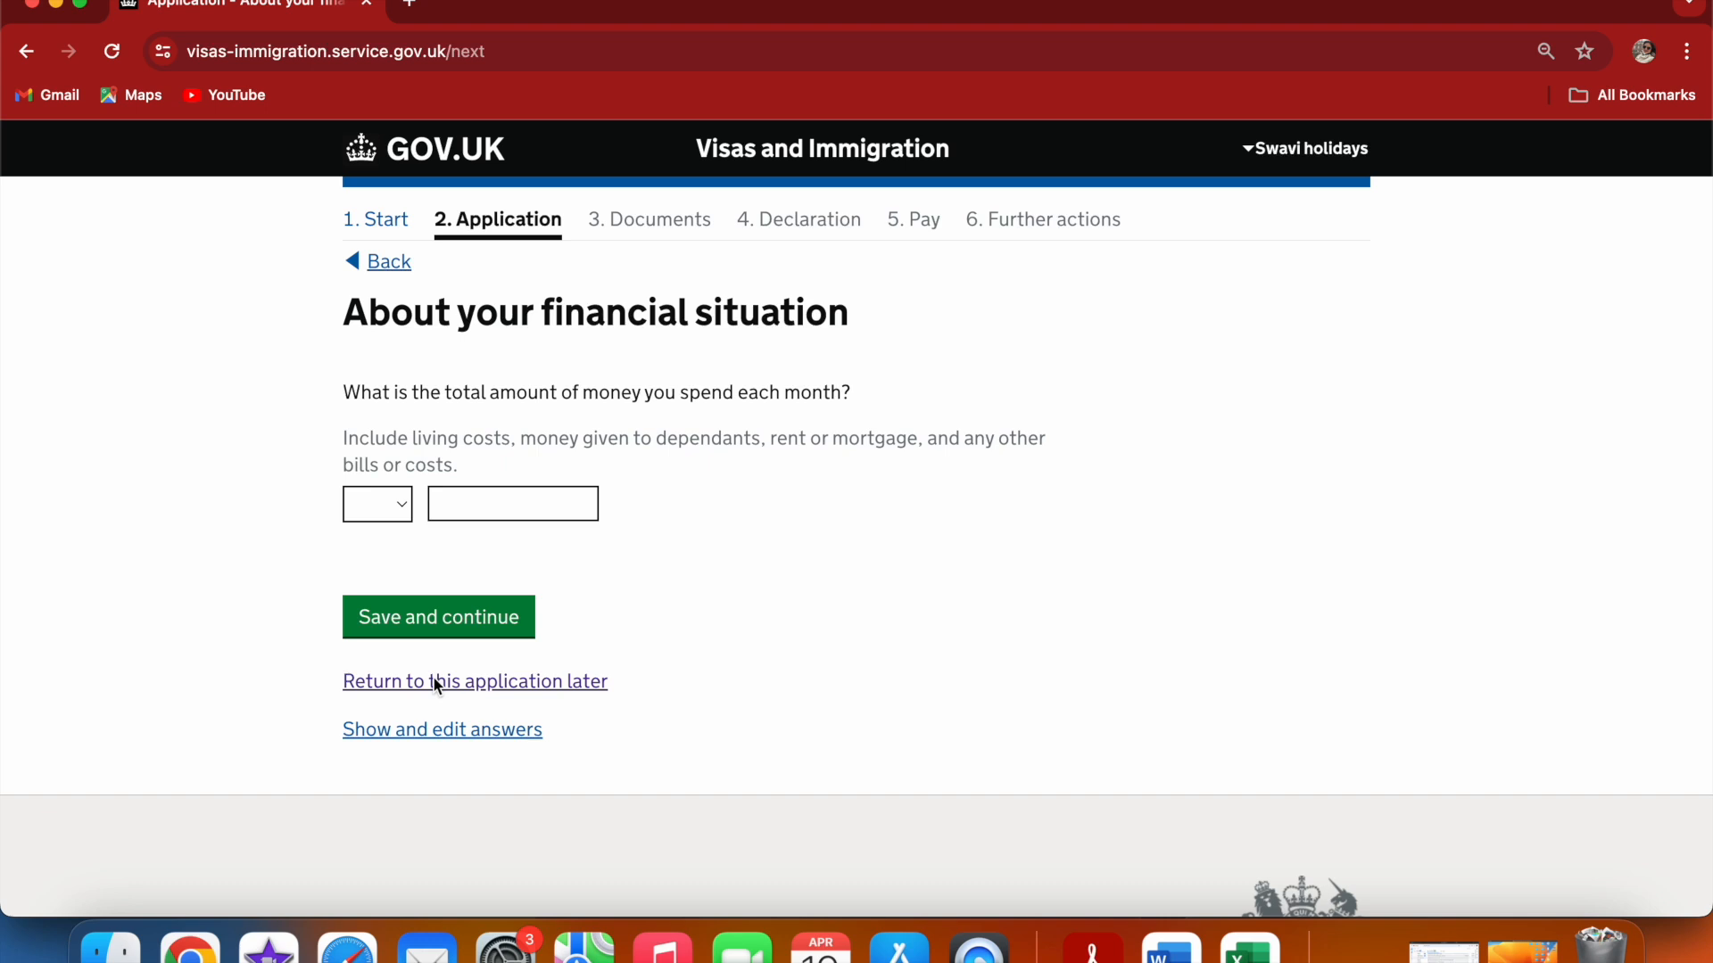
# Set the total monthly spending to INR 40000 and save the financial situation page
pyautogui.click(397, 508)
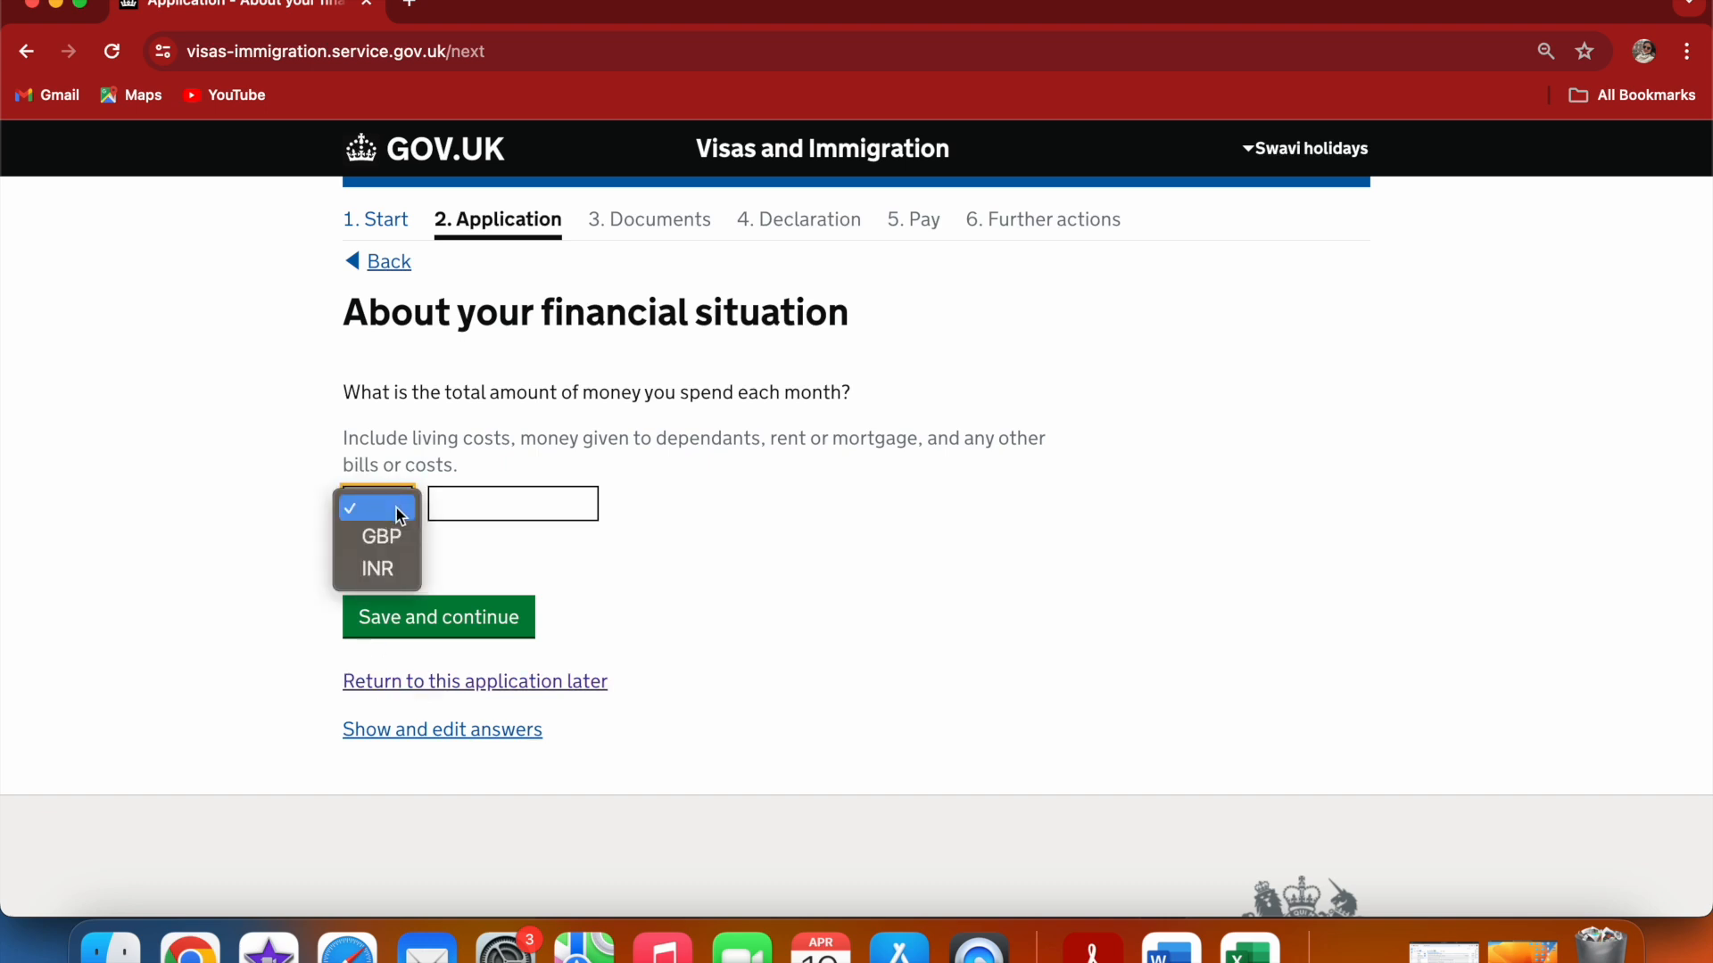
pyautogui.click(600, 554)
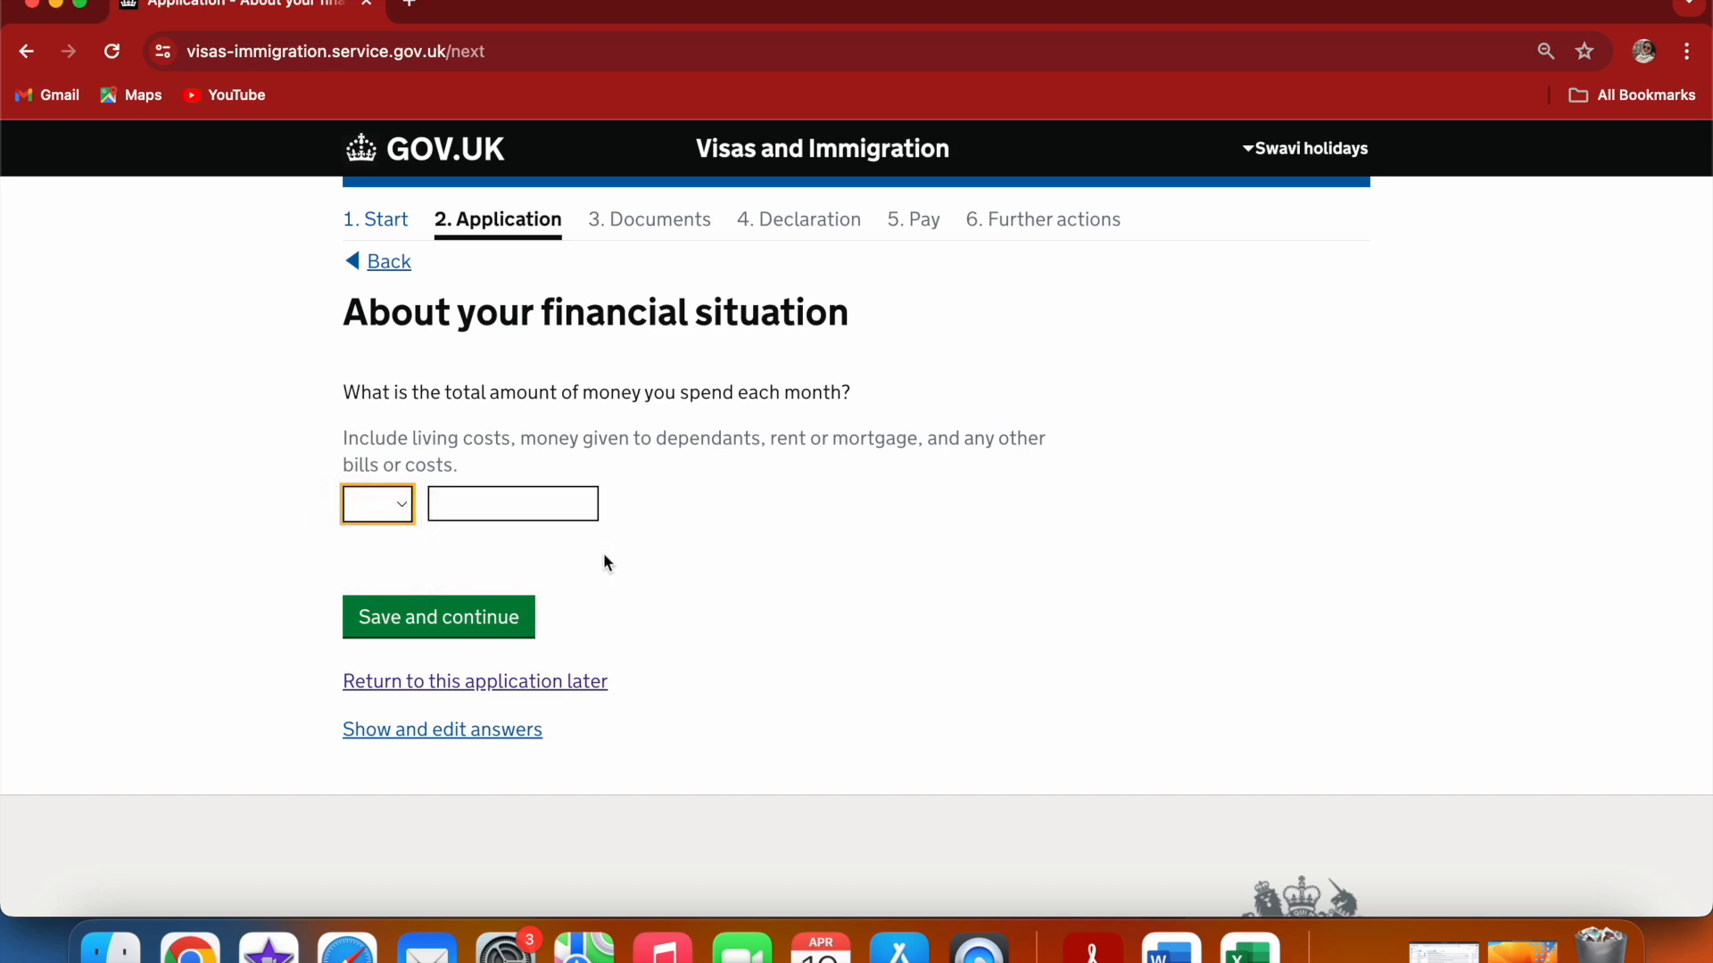
pyautogui.click(399, 510)
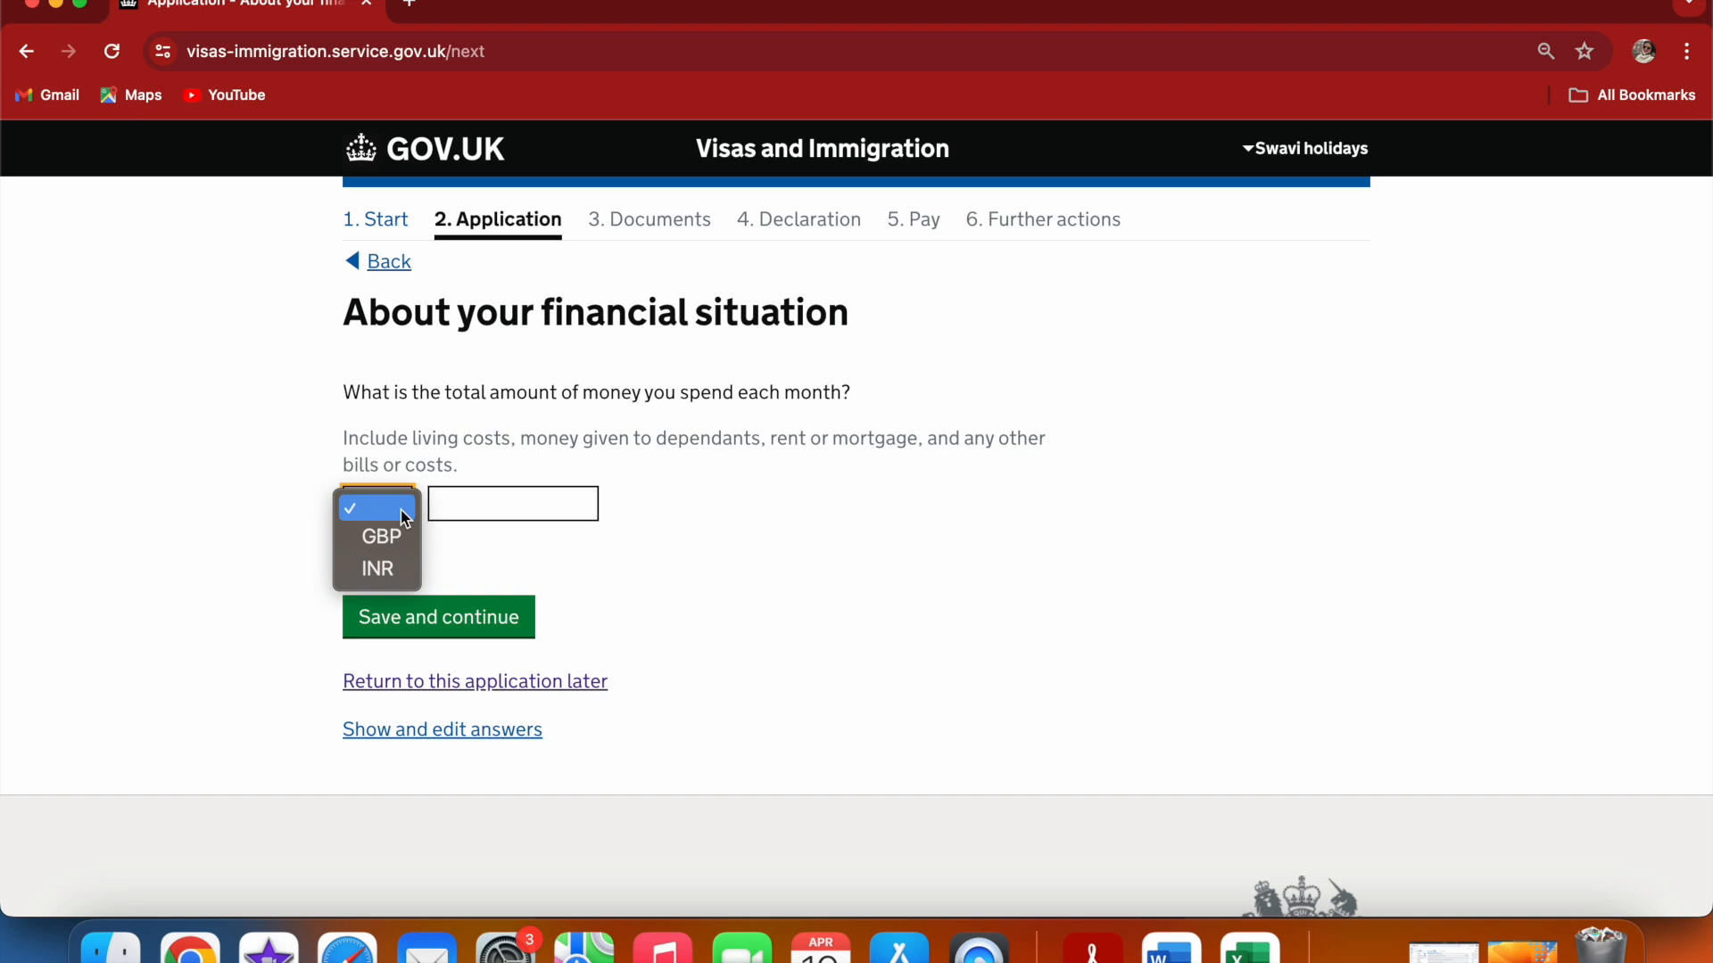
pyautogui.click(391, 571)
pyautogui.click(466, 503)
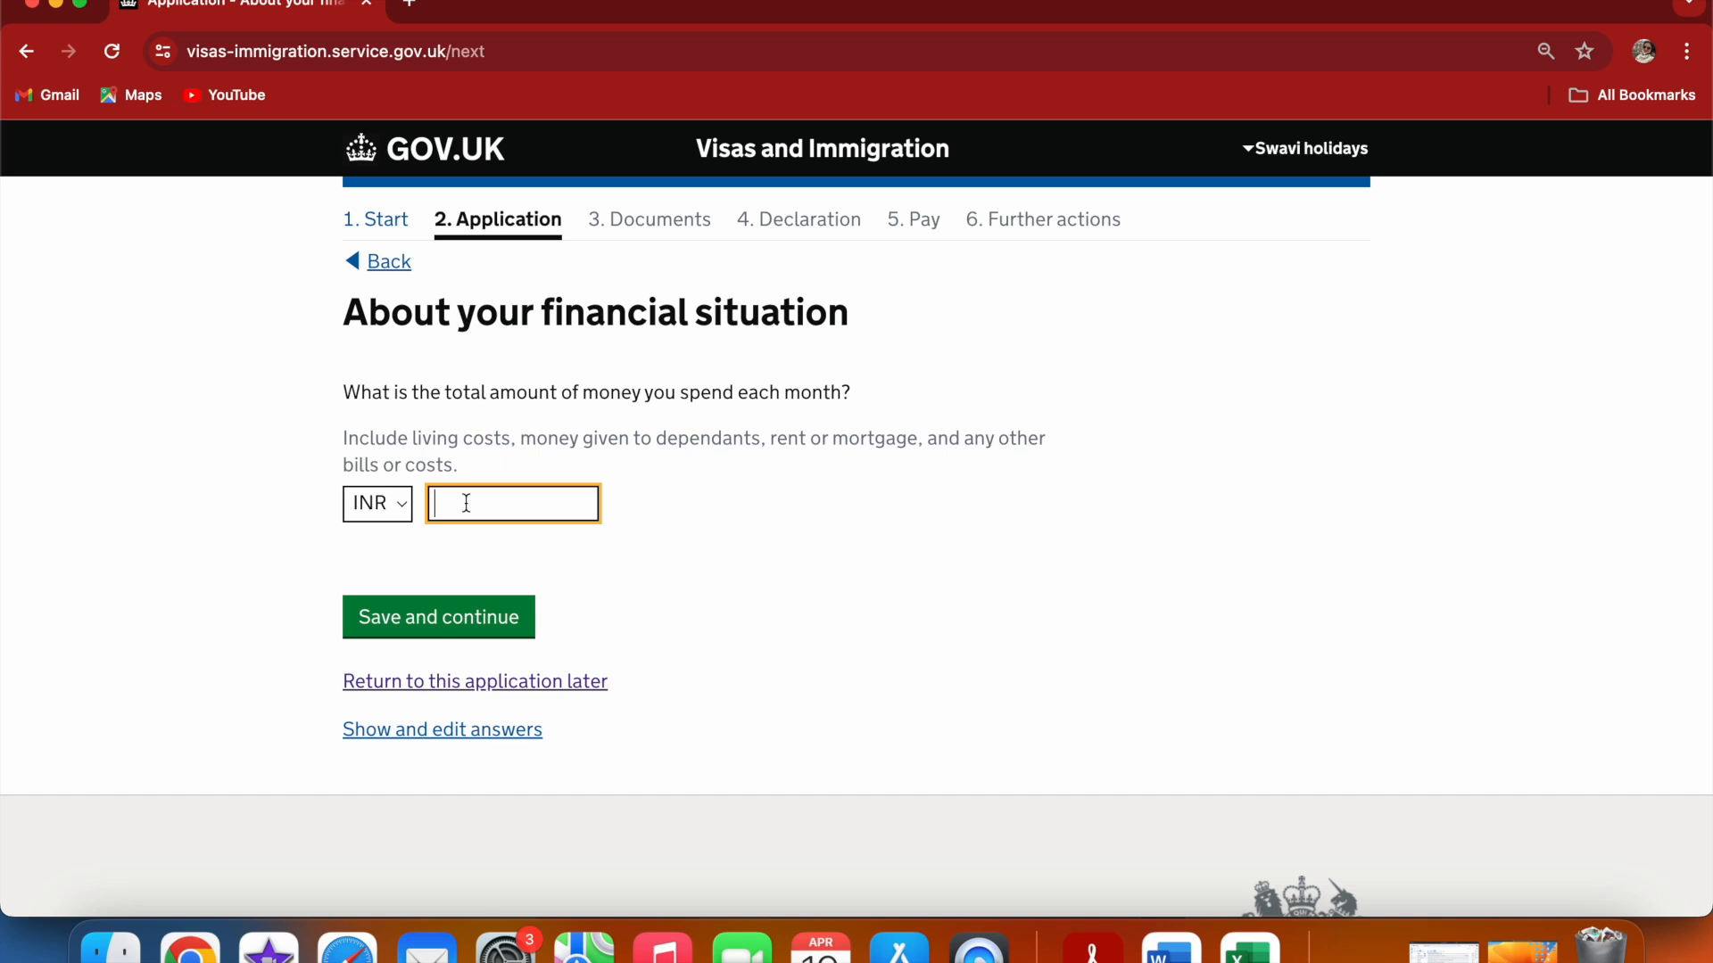
pyautogui.write('40000')
pyautogui.click(363, 630)
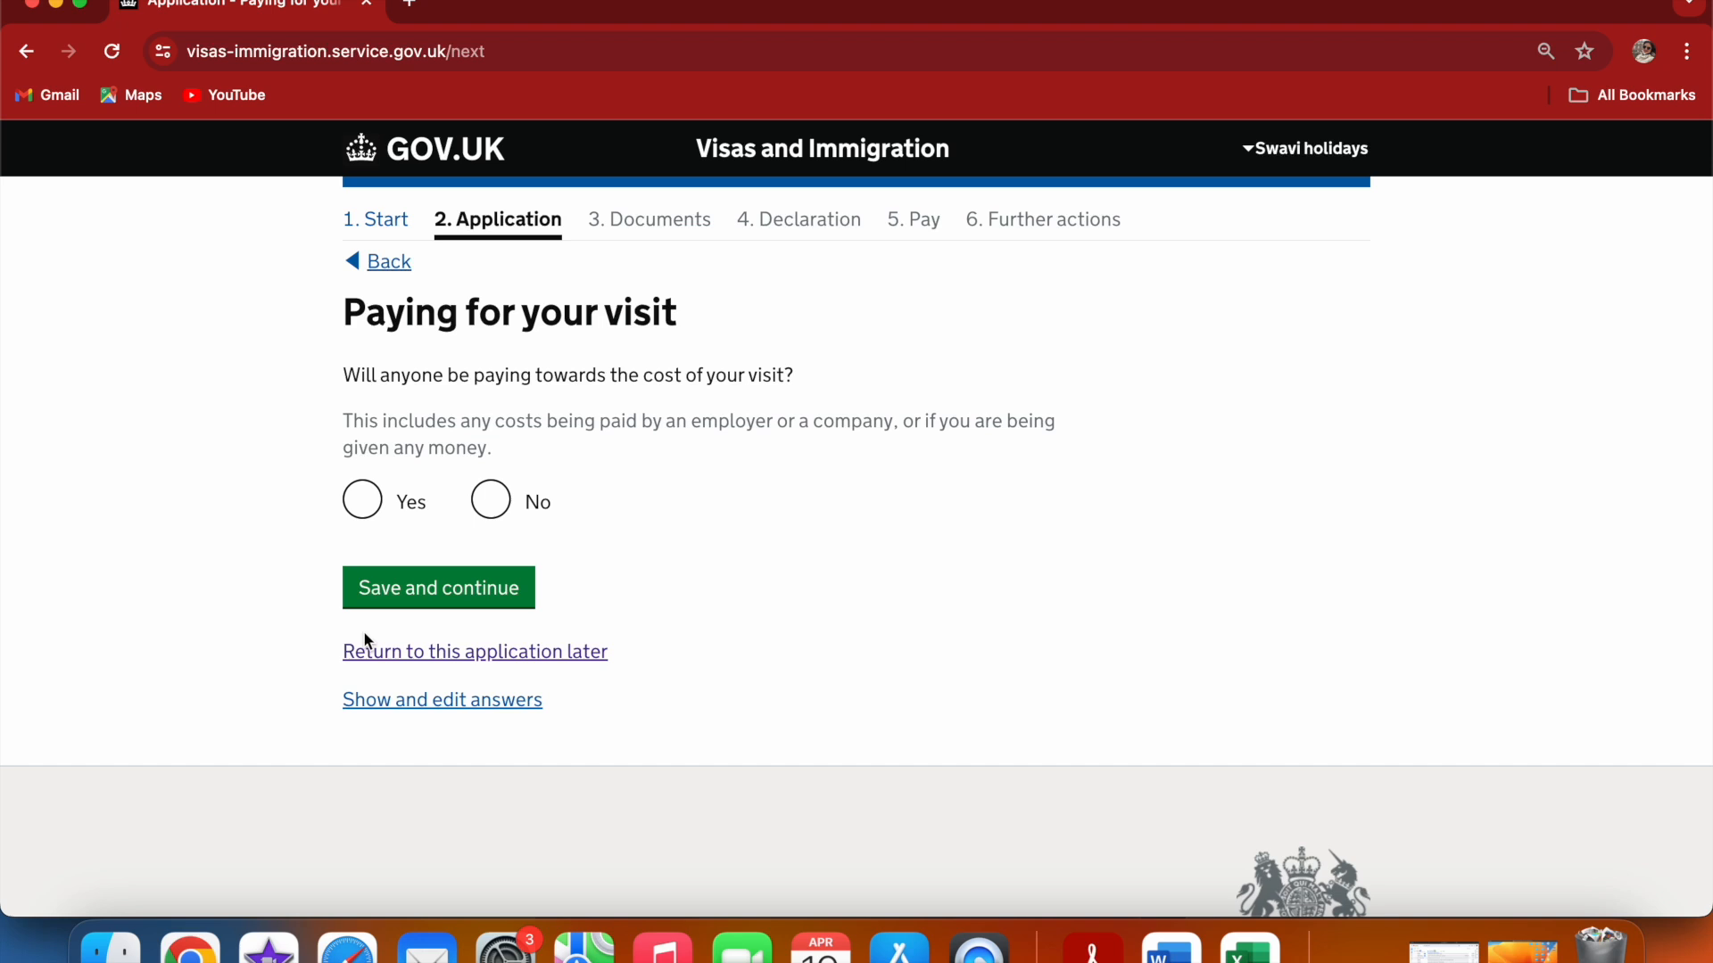
# Answer No to anyone paying towards the cost of the visit and save
pyautogui.click(498, 502)
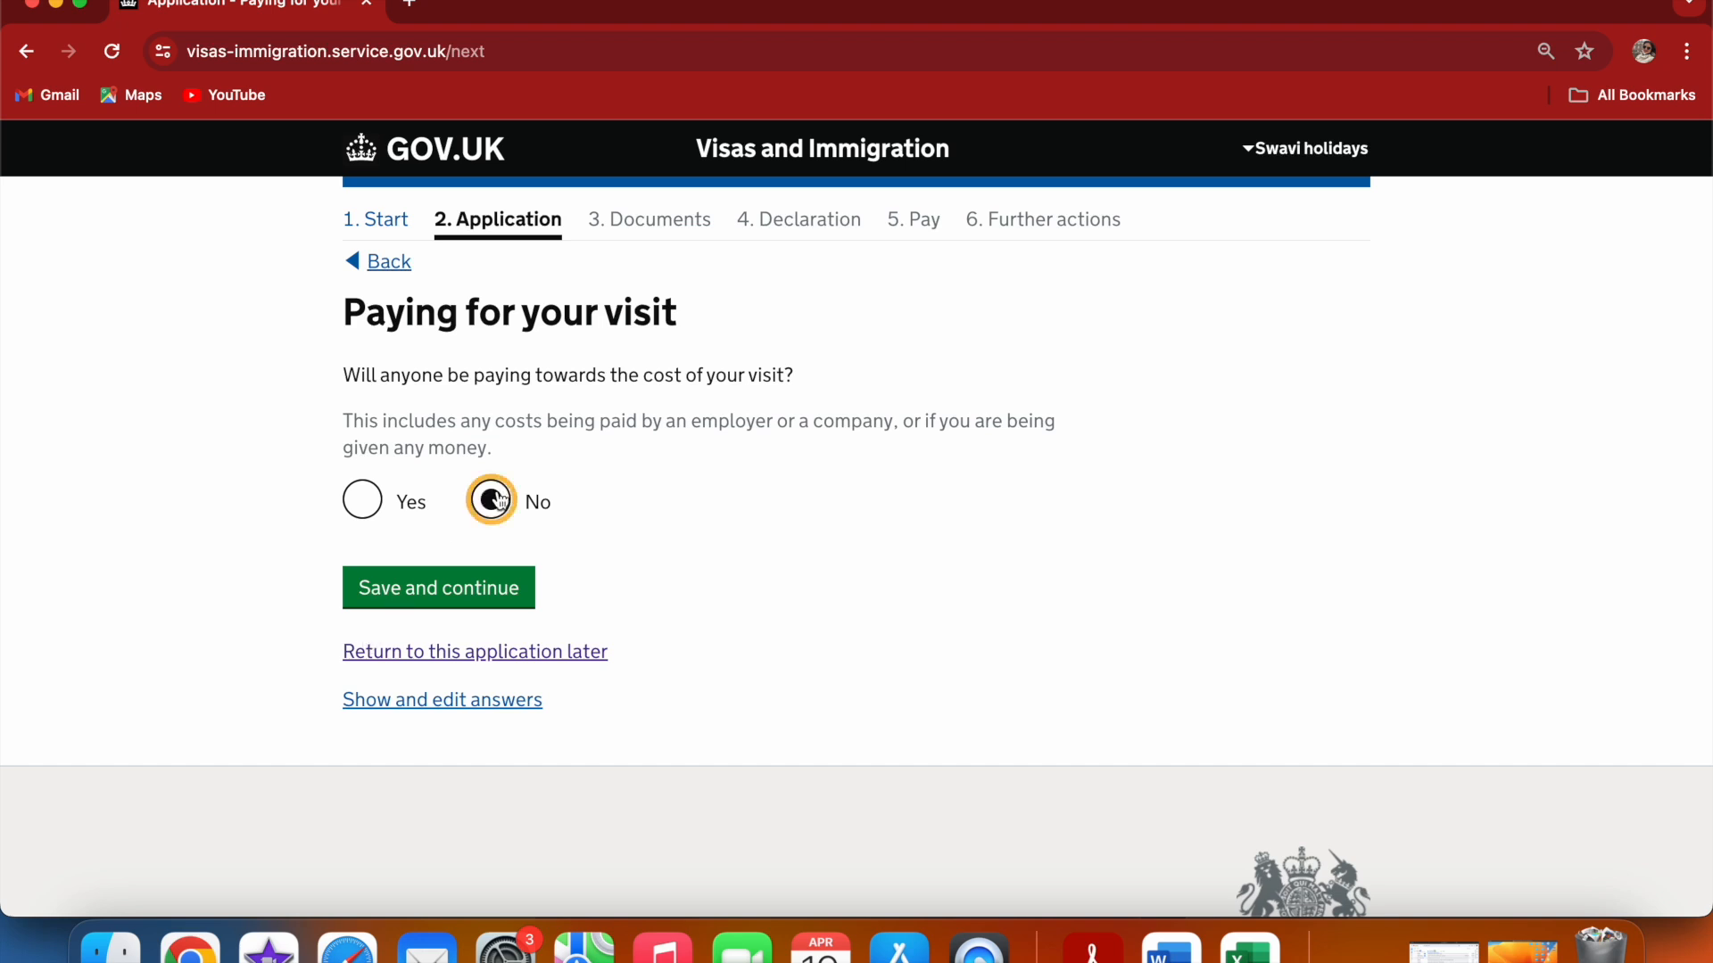
pyautogui.click(470, 596)
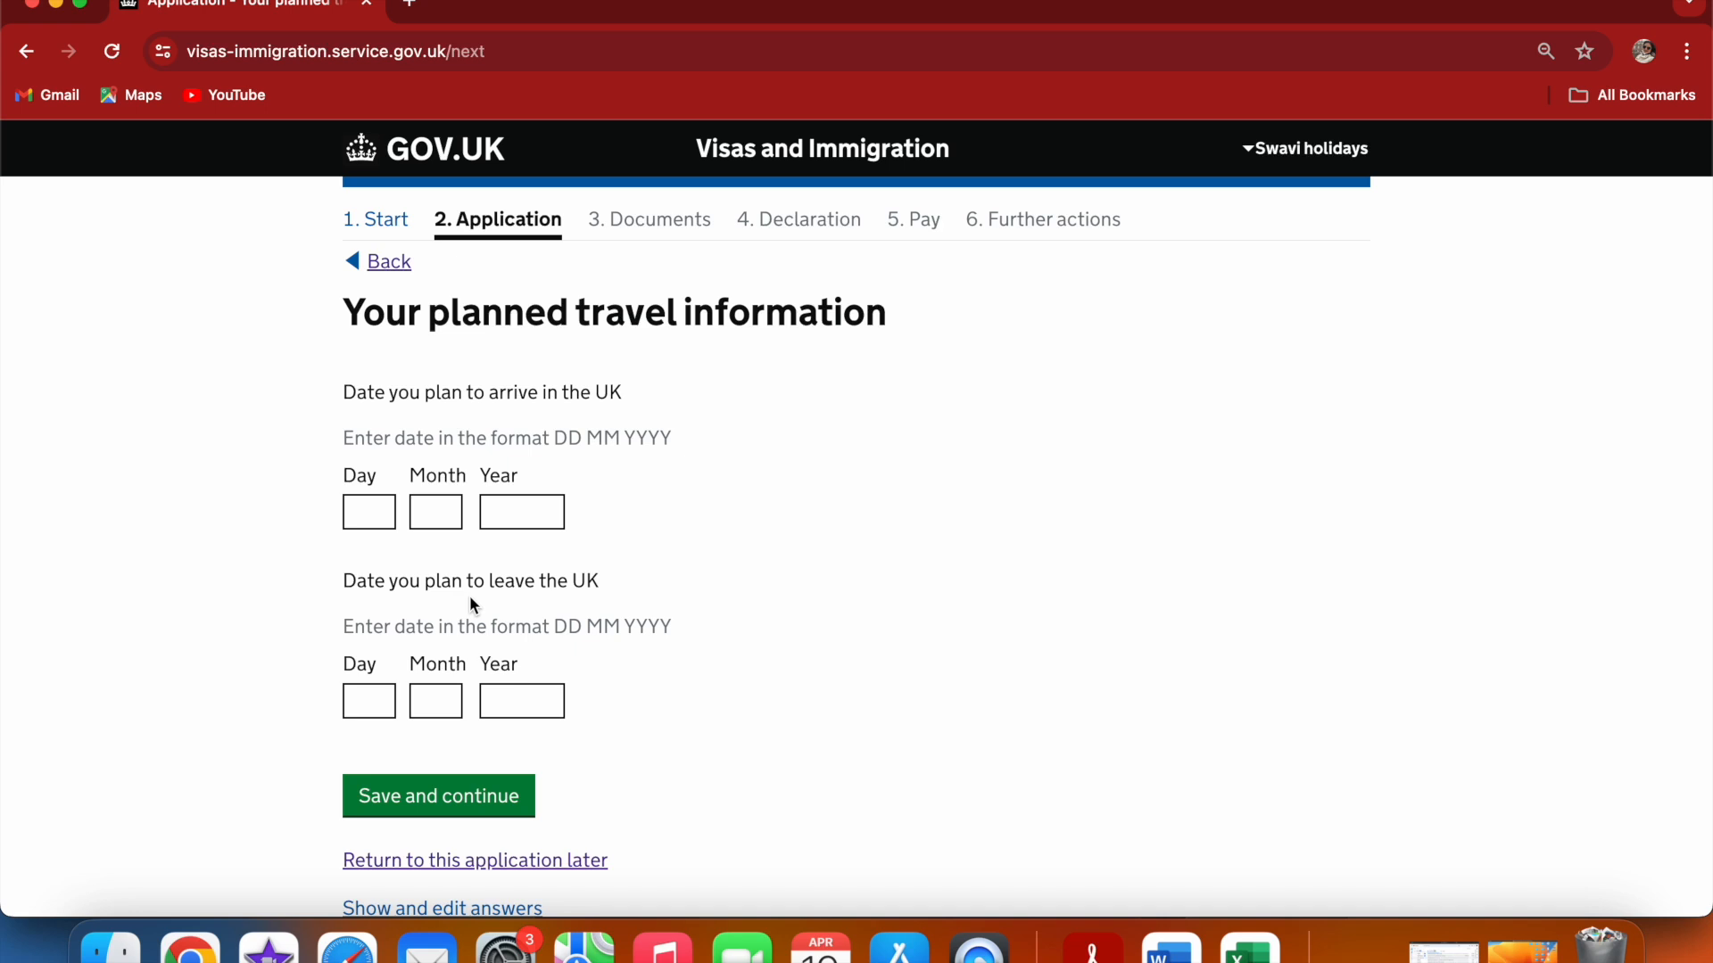
# Enter the planned UK arrival date 25 07 2024 and departure date 1 08 2024, then save
pyautogui.click(372, 515)
pyautogui.write('25')
pyautogui.click(426, 508)
pyautogui.write('07')
pyautogui.click(520, 511)
pyautogui.write('2')
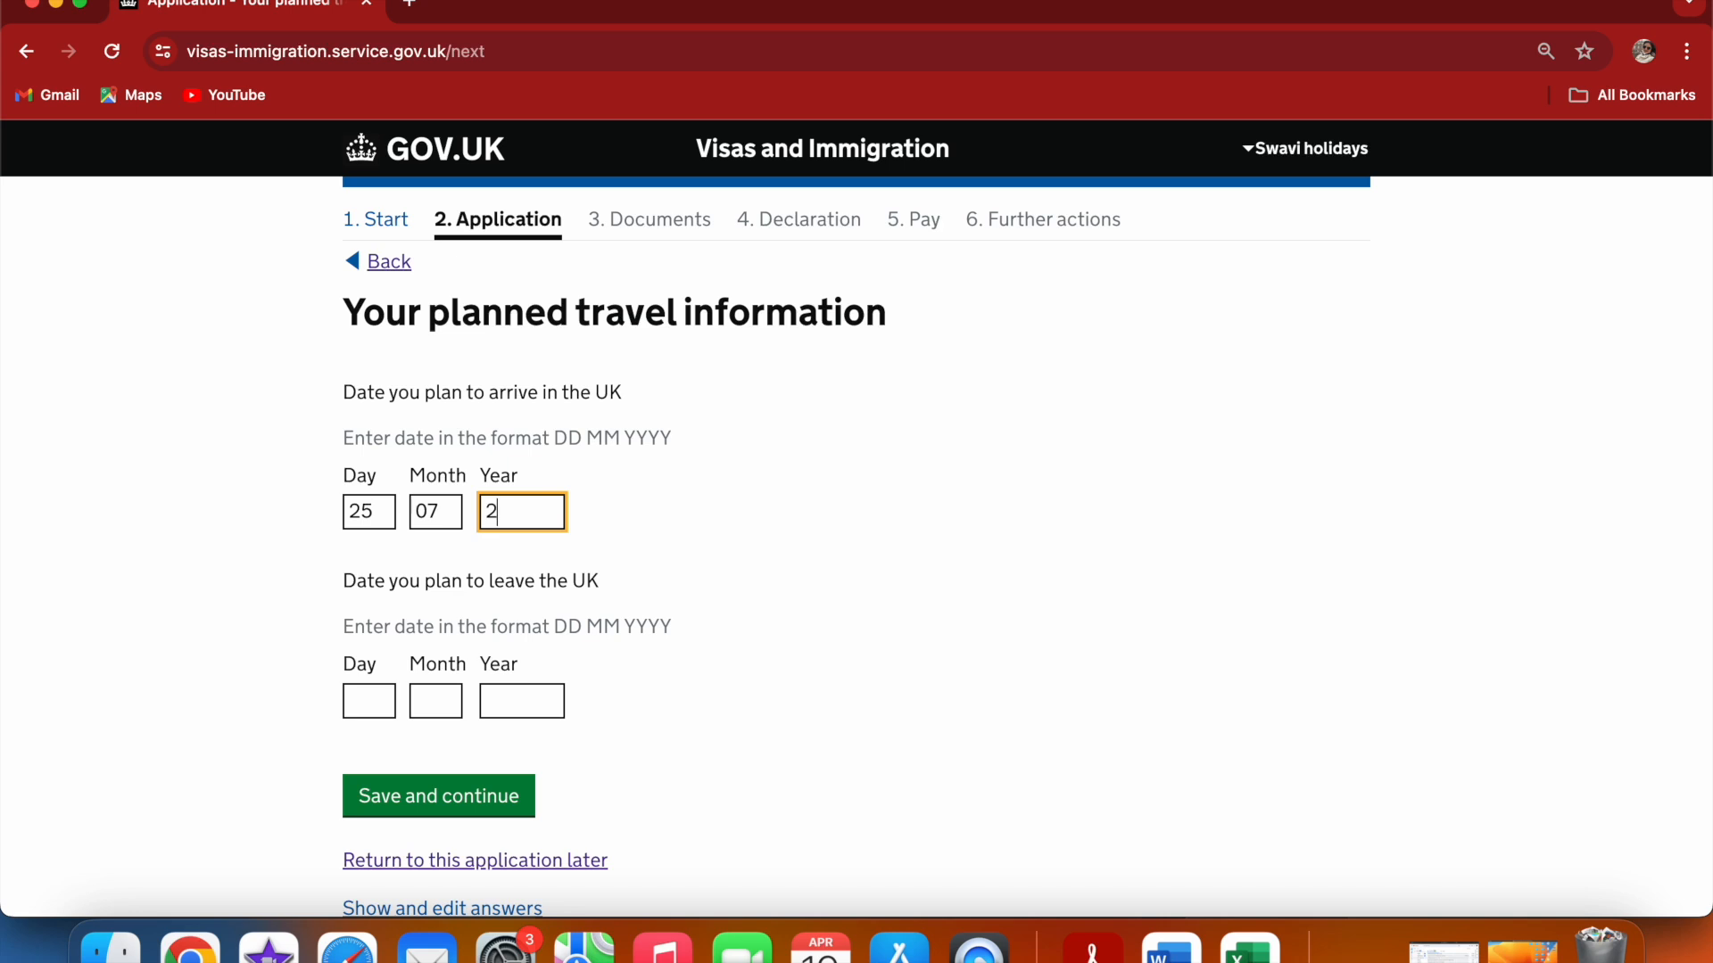
pyautogui.write('024')
pyautogui.click(386, 696)
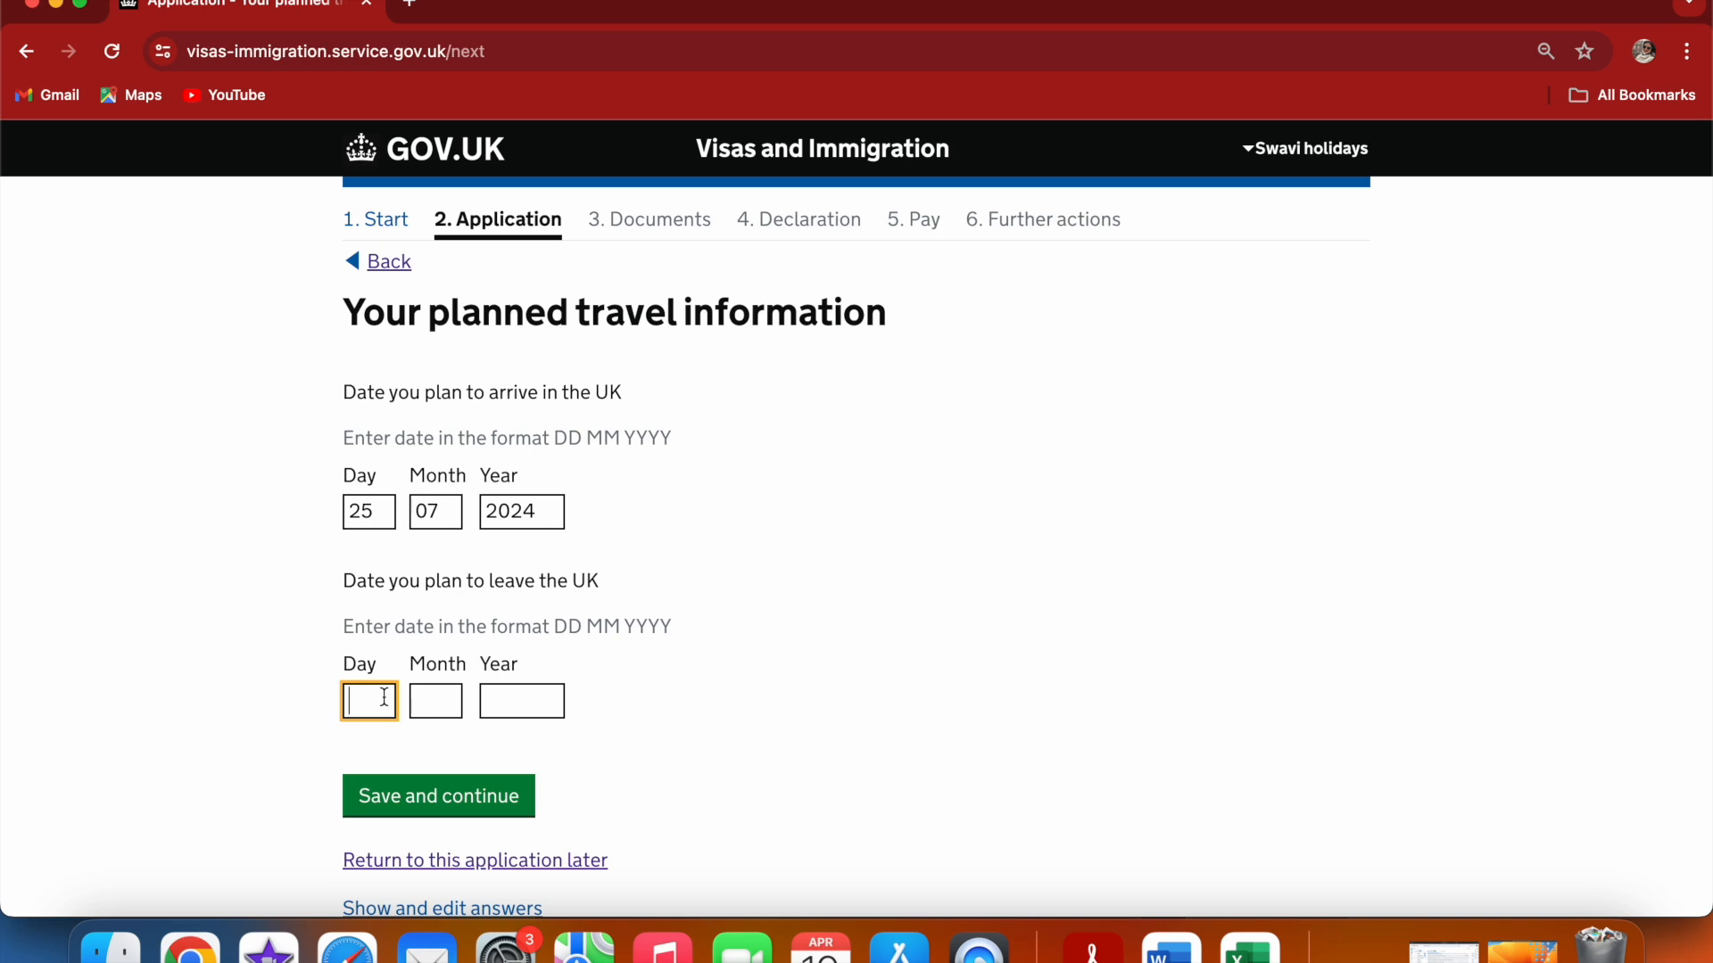
pyautogui.write('1')
pyautogui.click(440, 714)
pyautogui.write('08')
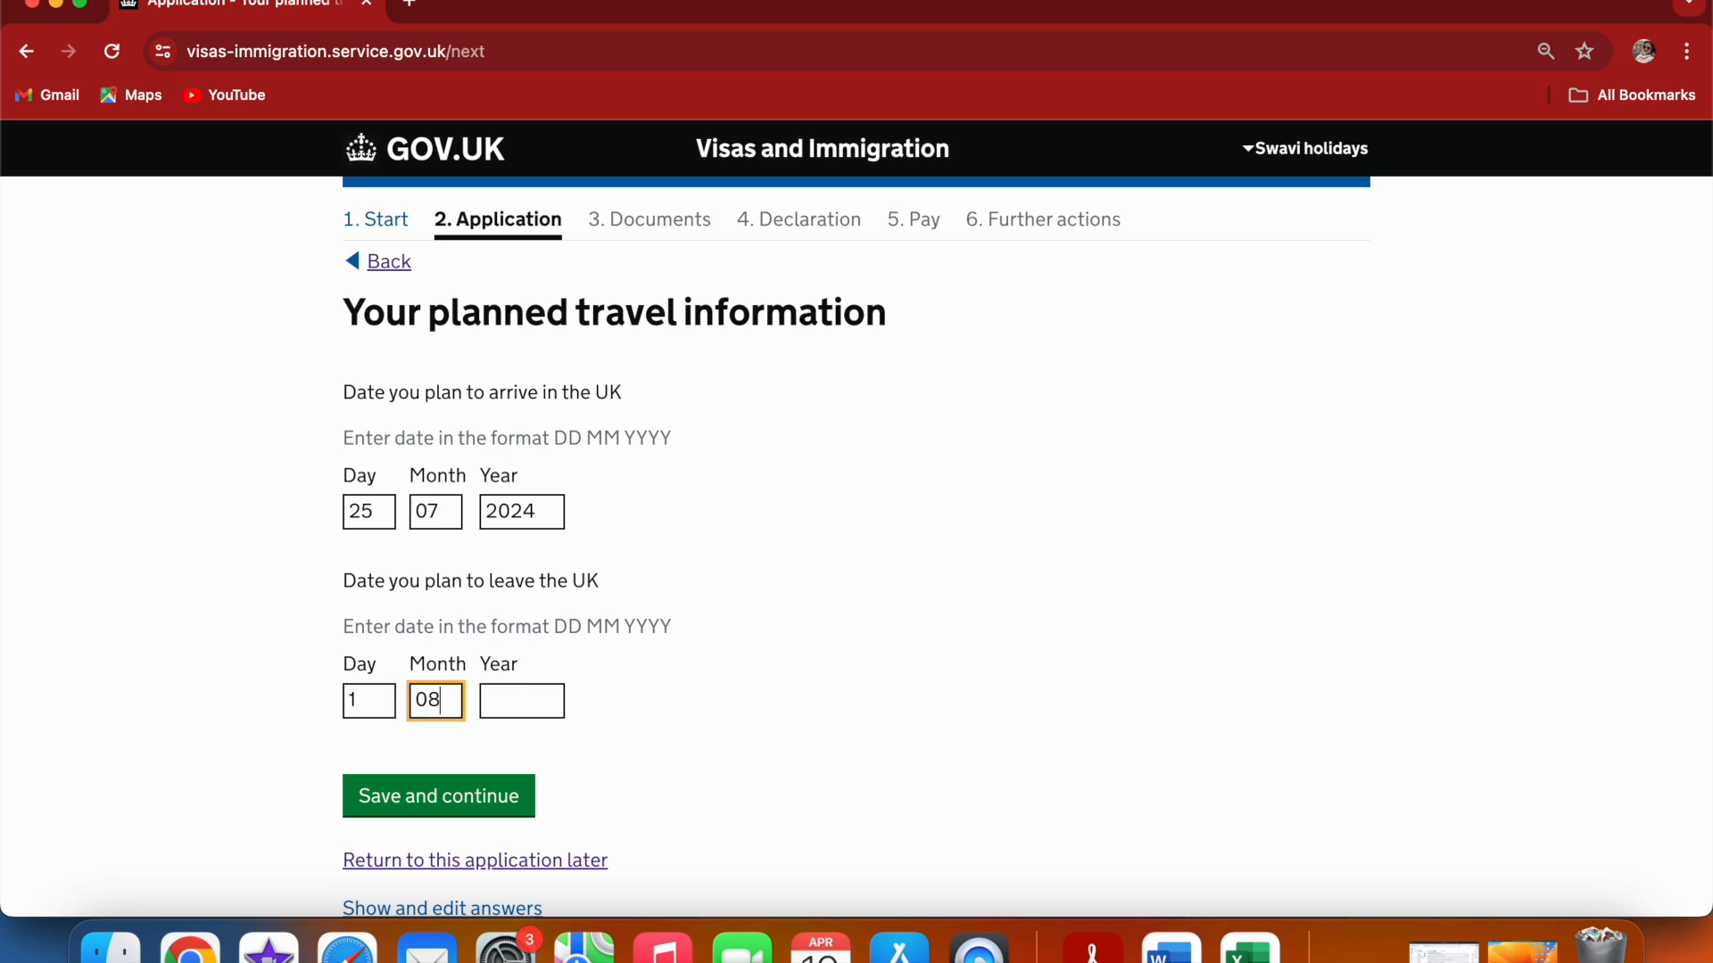
pyautogui.click(514, 710)
pyautogui.write('20')
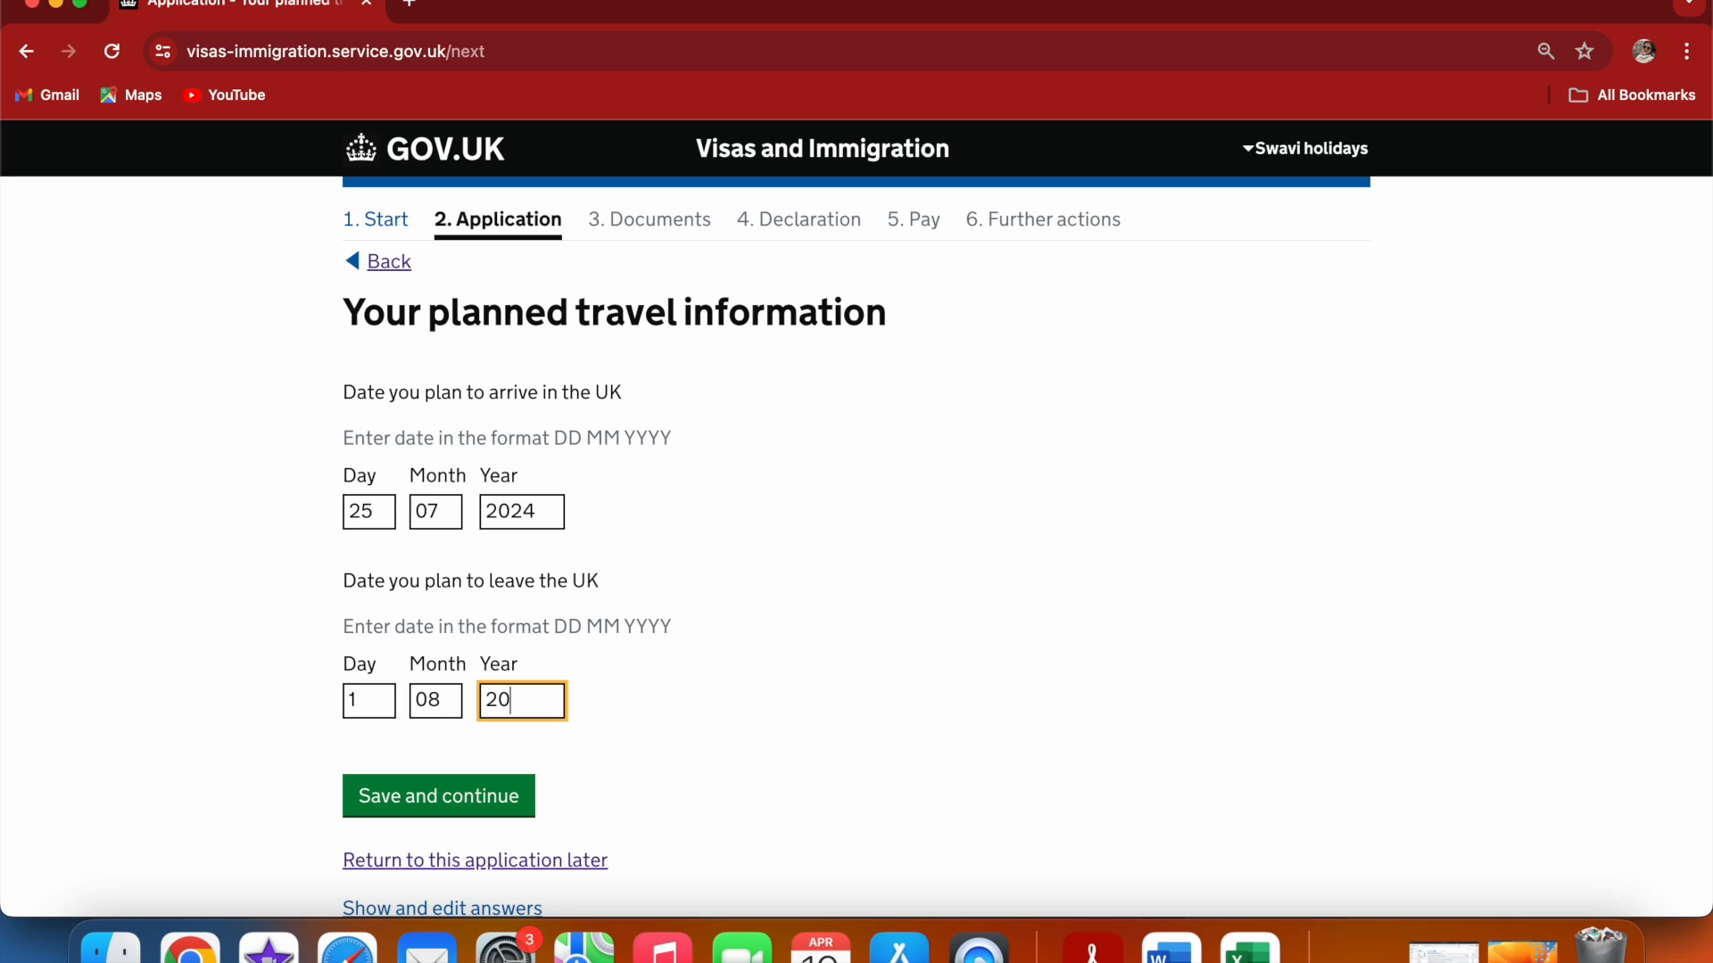
pyautogui.write('24')
pyautogui.click(757, 642)
pyautogui.scroll(-1, 758, 643)
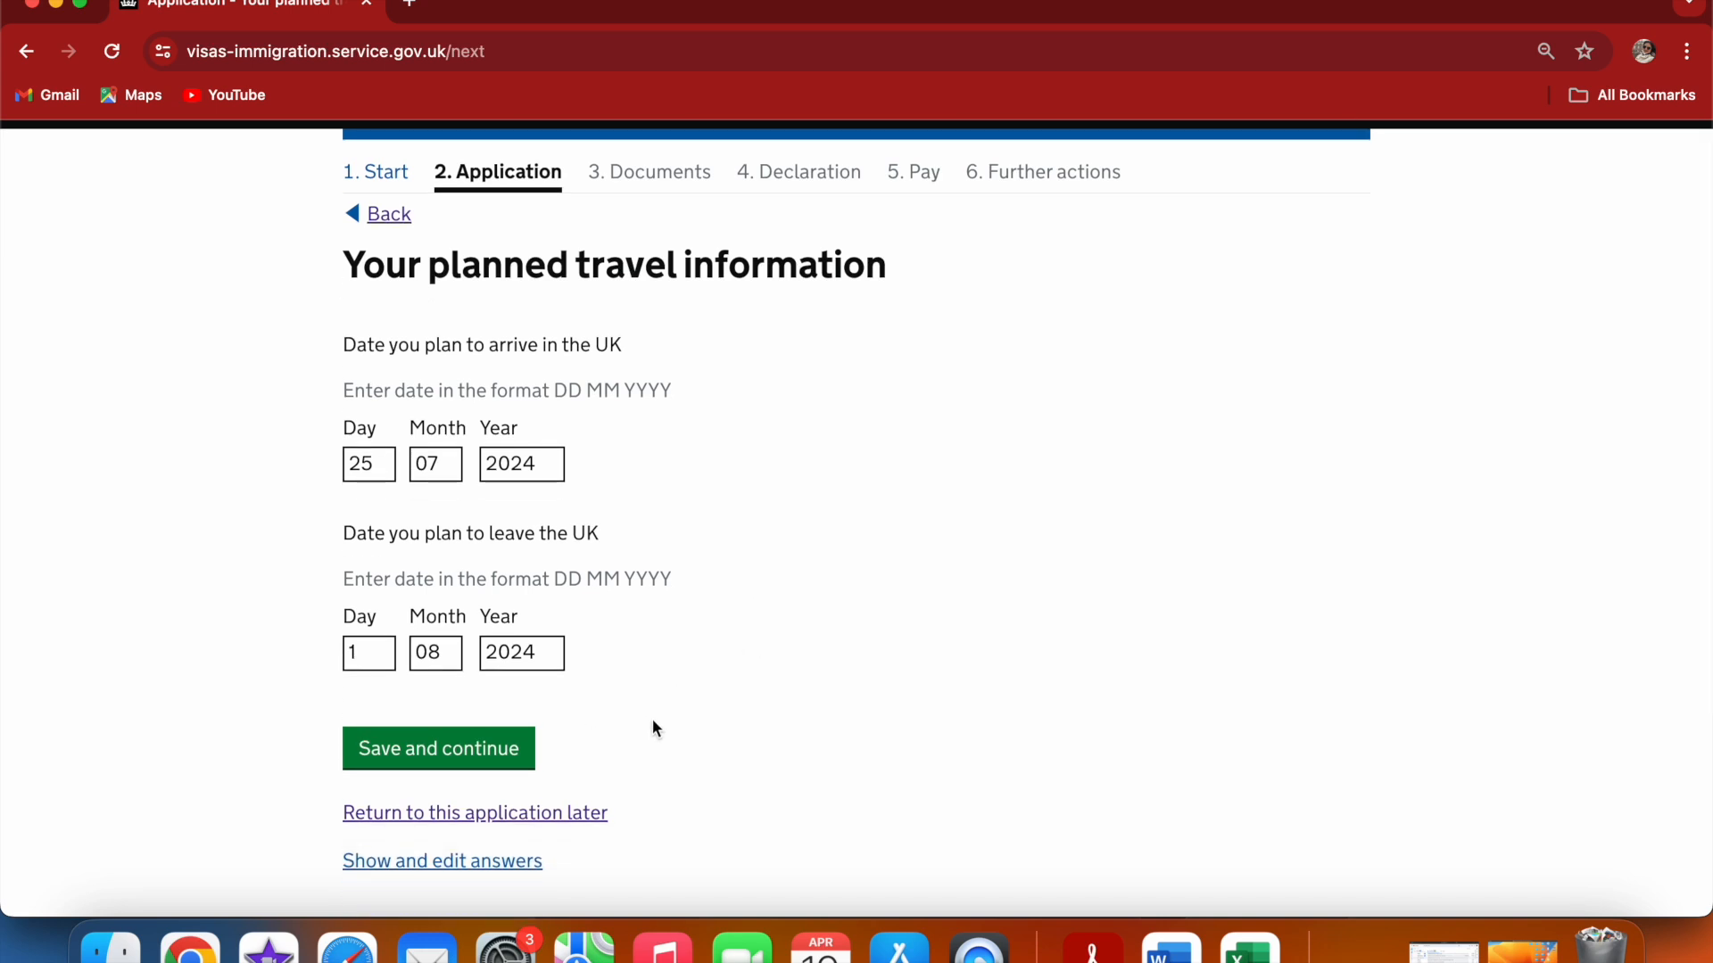
pyautogui.click(518, 750)
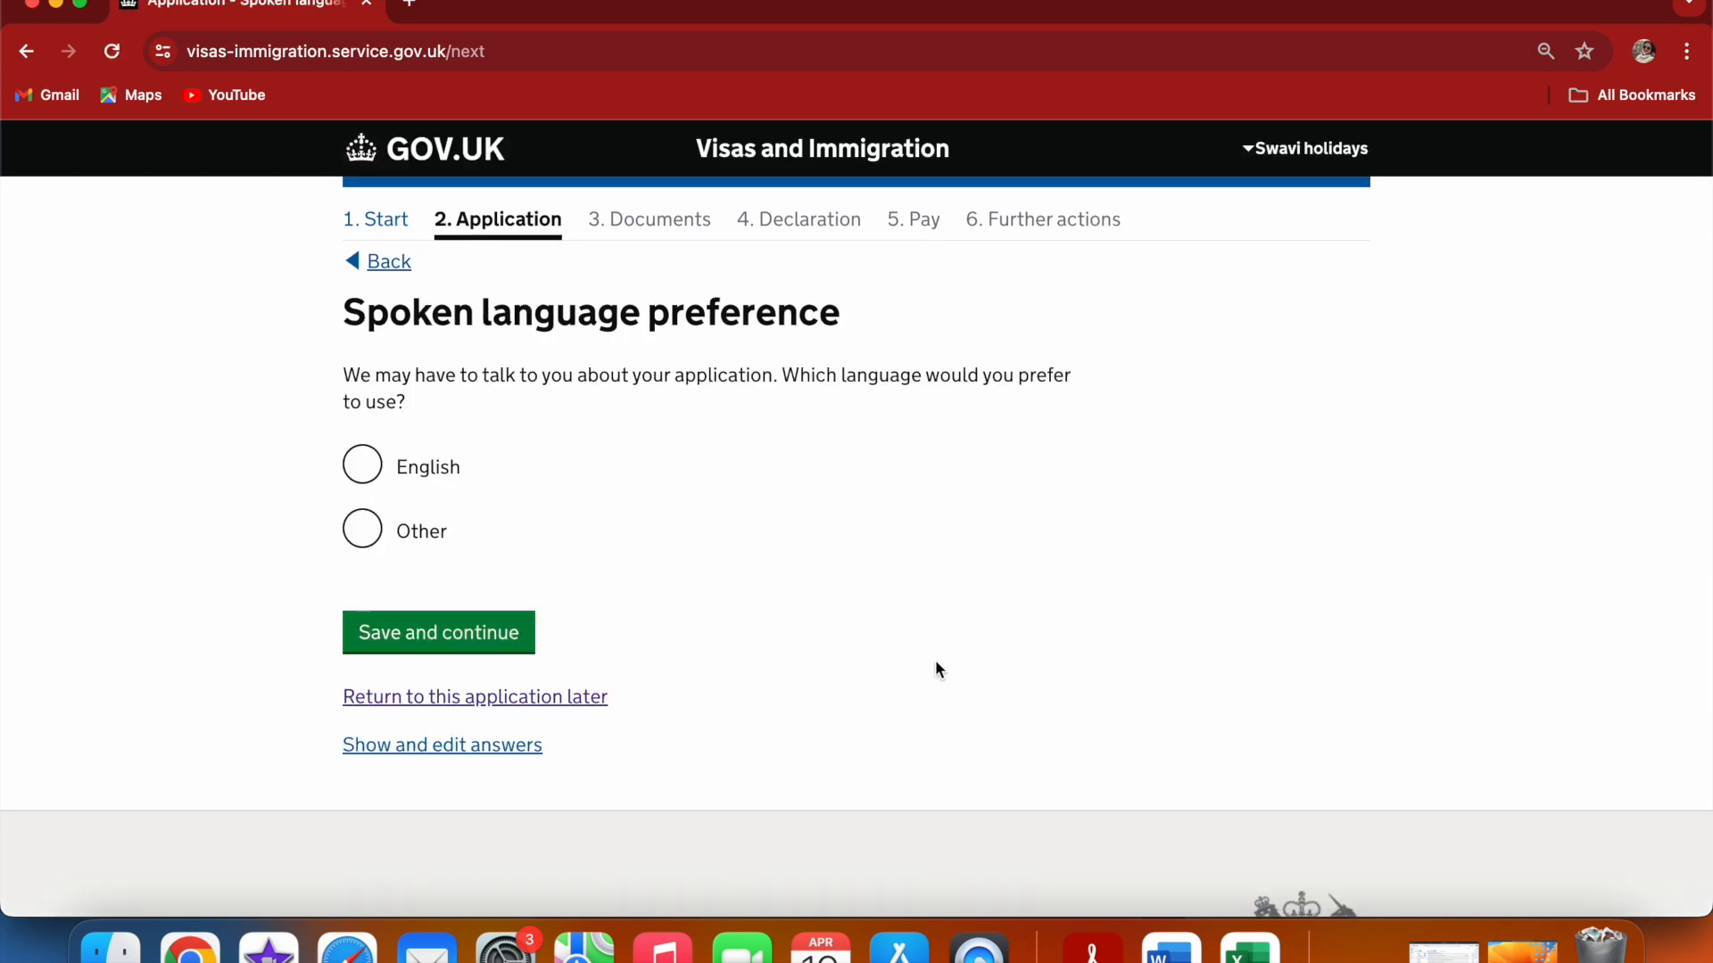
# Choose English as the spoken language preference and save
pyautogui.click(362, 464)
pyautogui.click(474, 614)
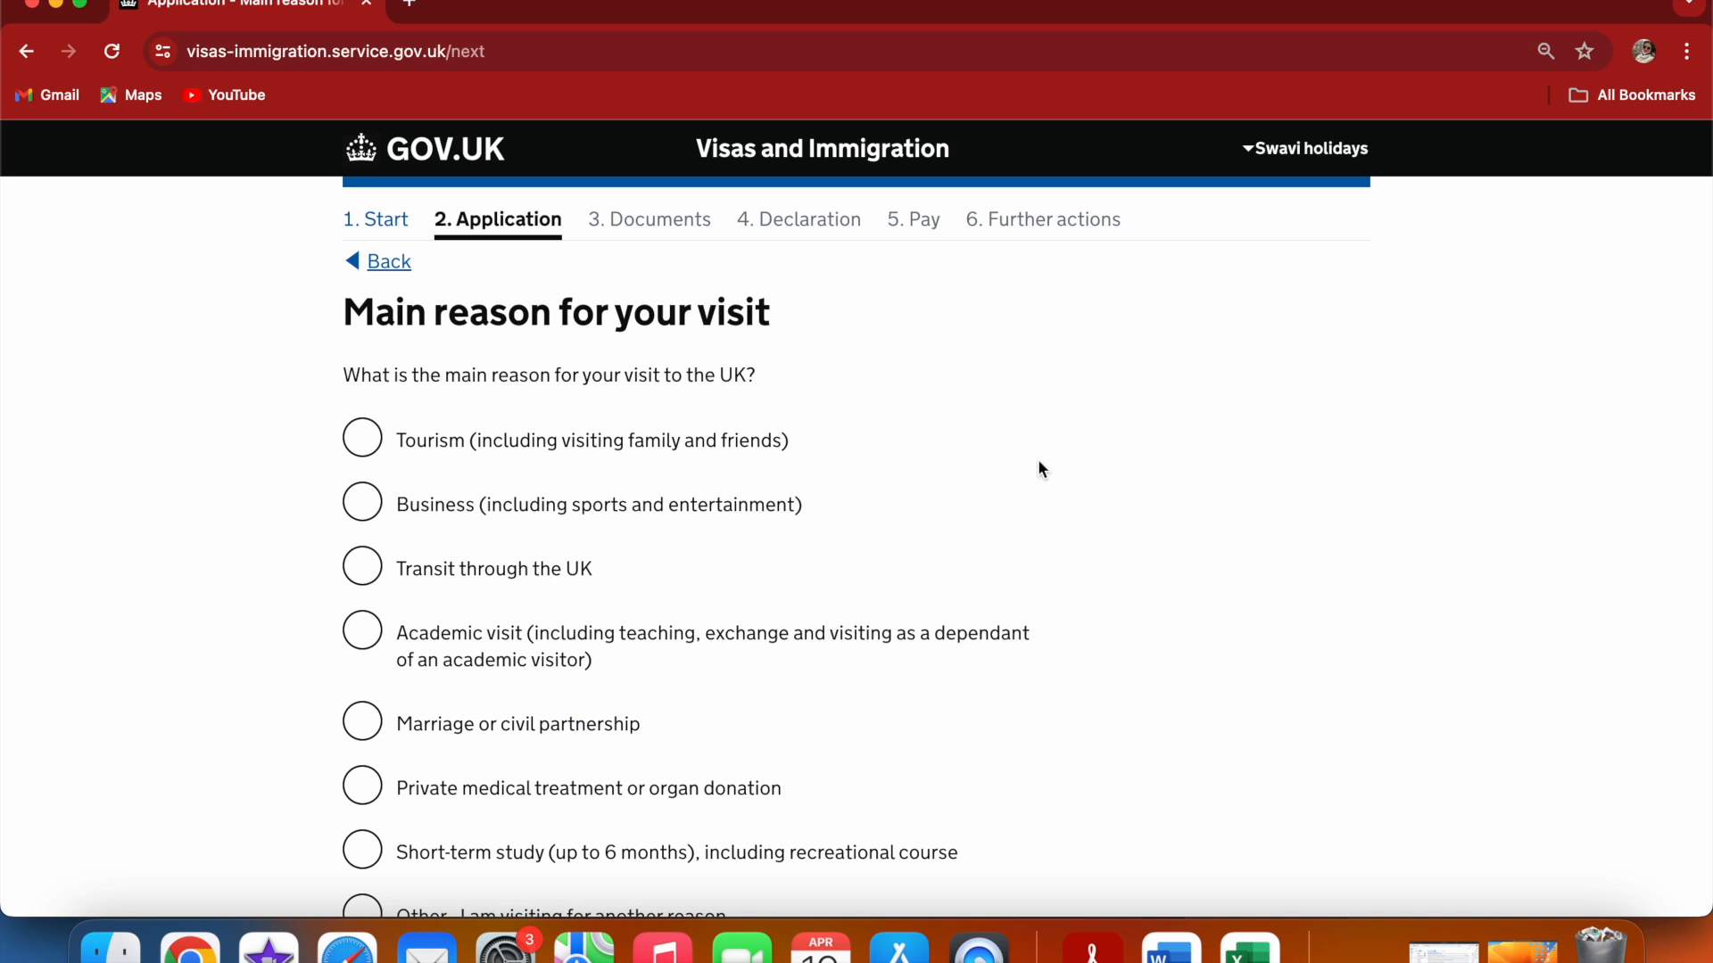
# Select Tourism (including visiting family and friends) as the main reason for the visit and save
pyautogui.scroll(-2, 1039, 462)
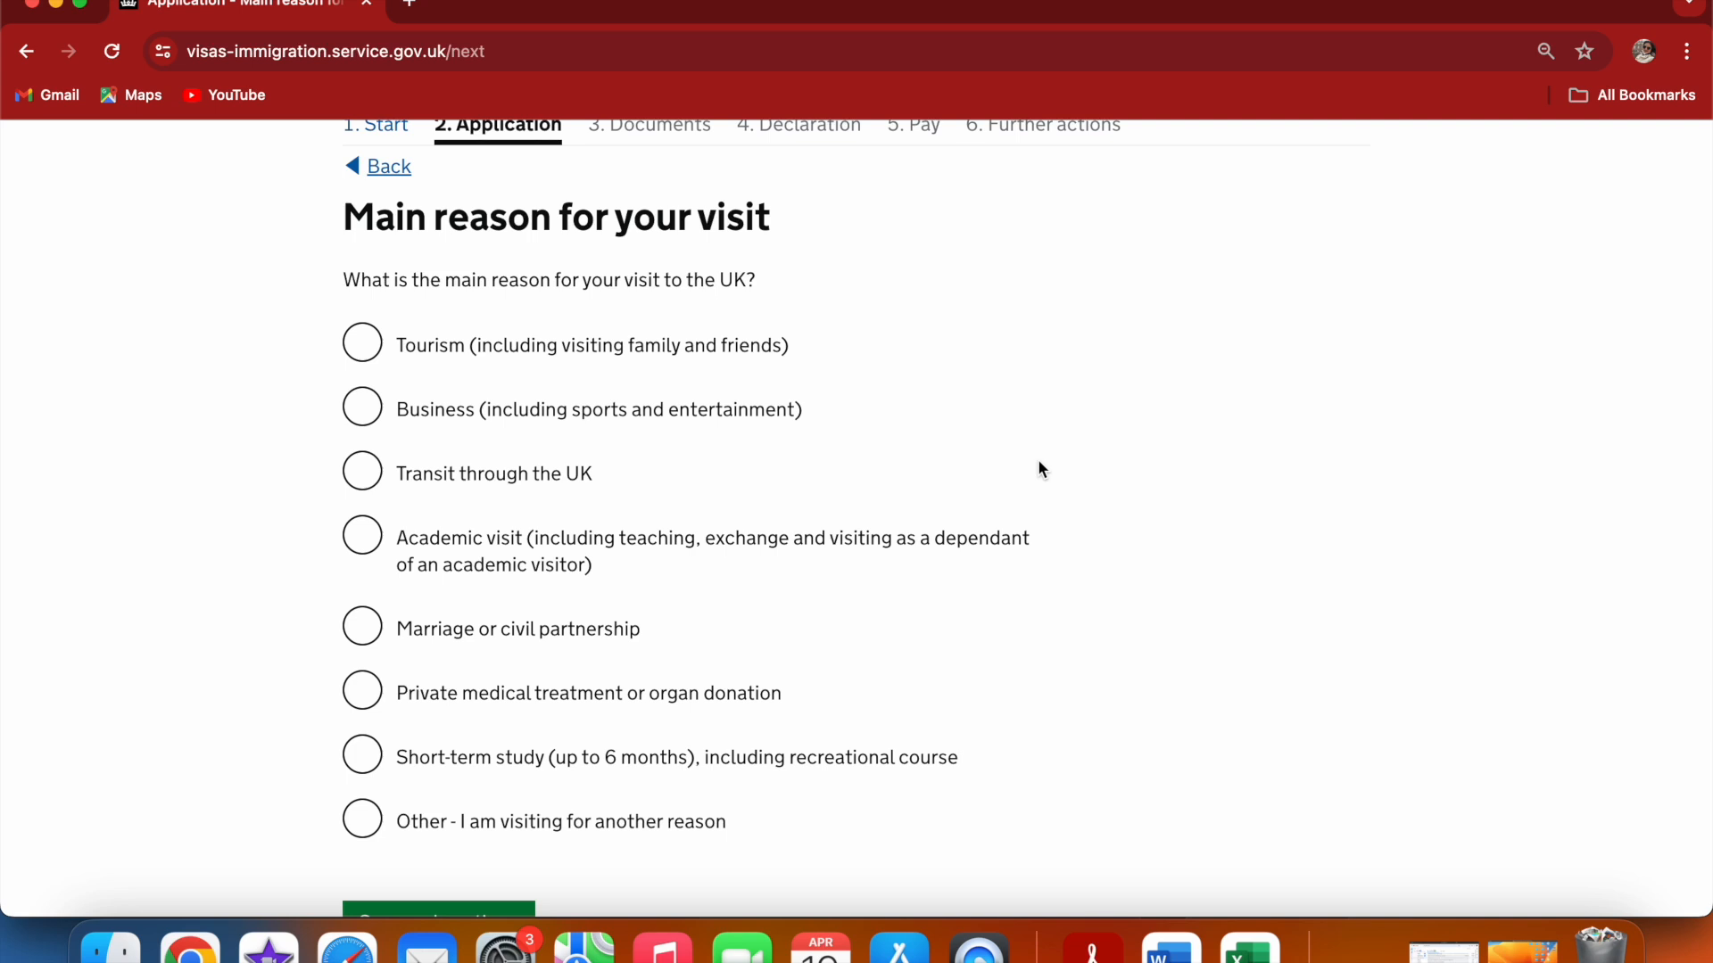
pyautogui.click(376, 347)
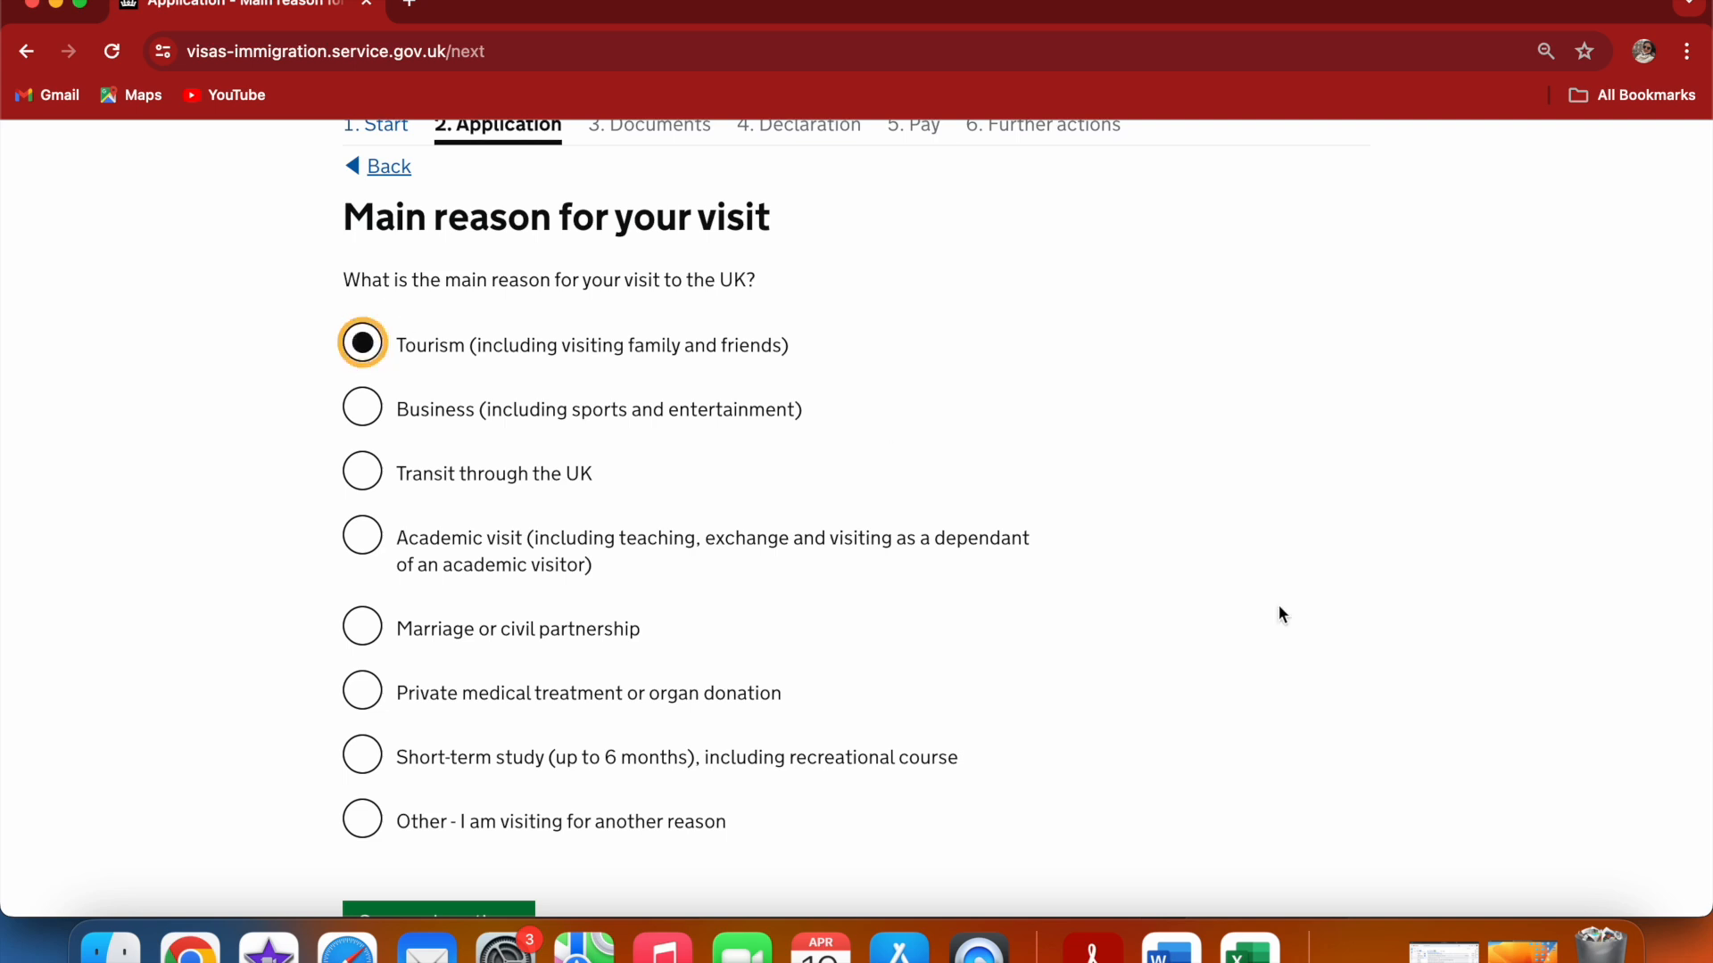
pyautogui.press('Down')
pyautogui.press('Down')
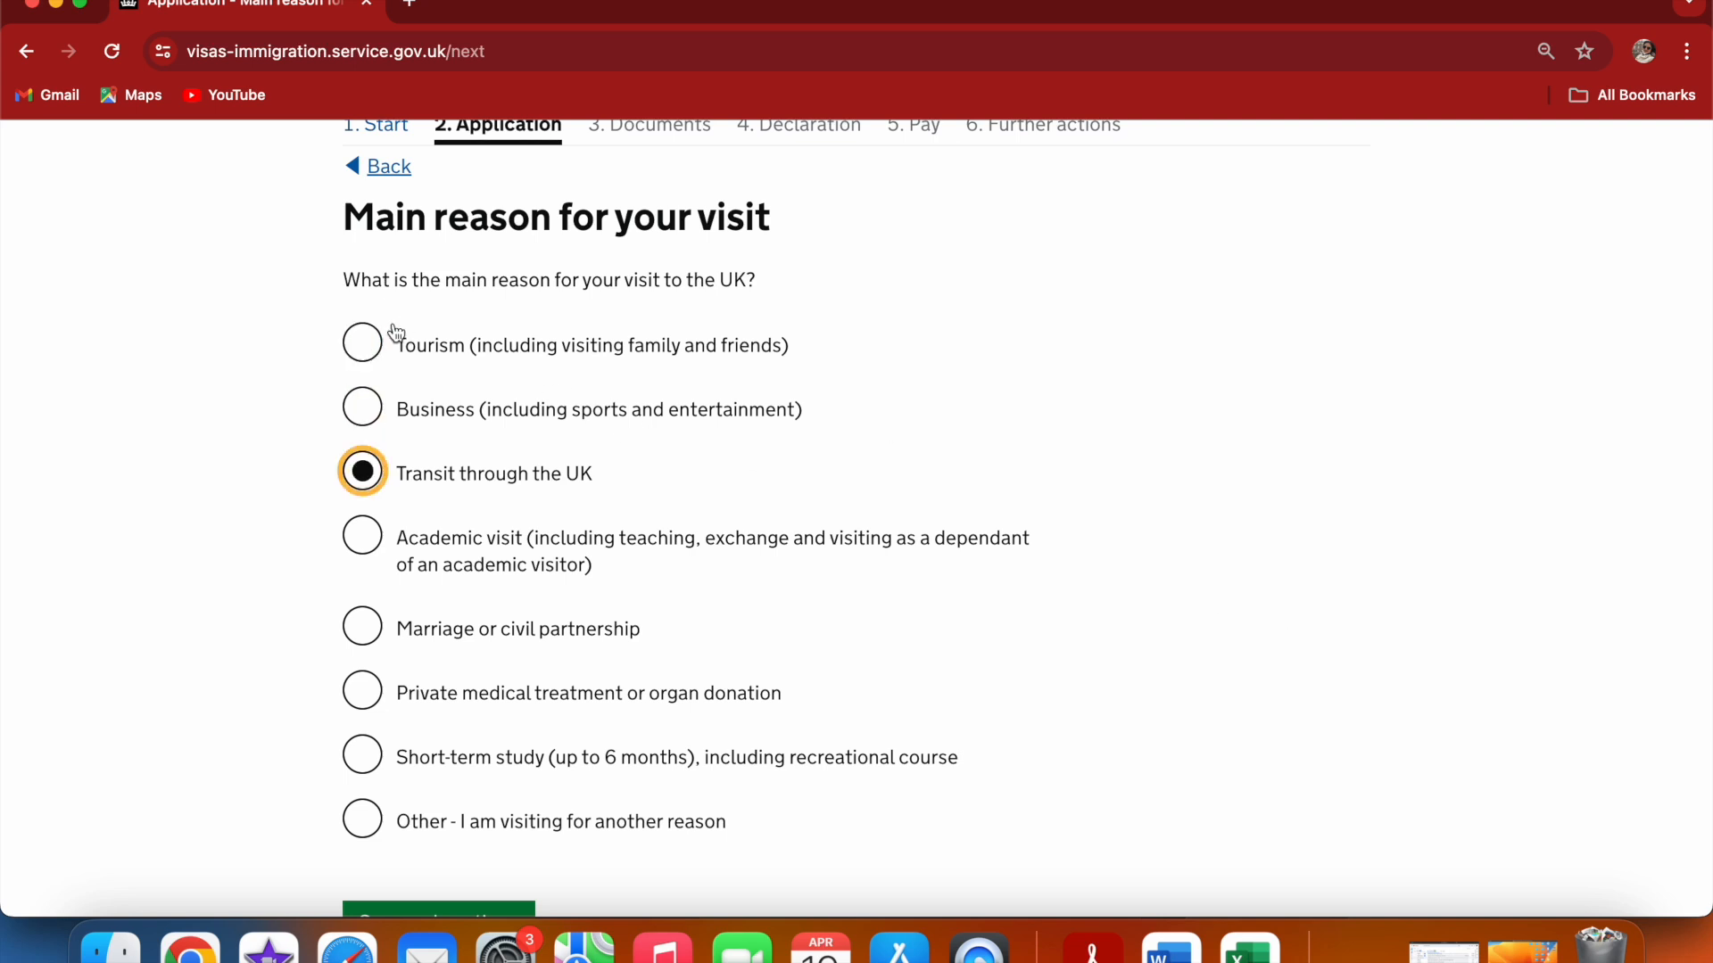
pyautogui.click(374, 354)
pyautogui.click(1443, 303)
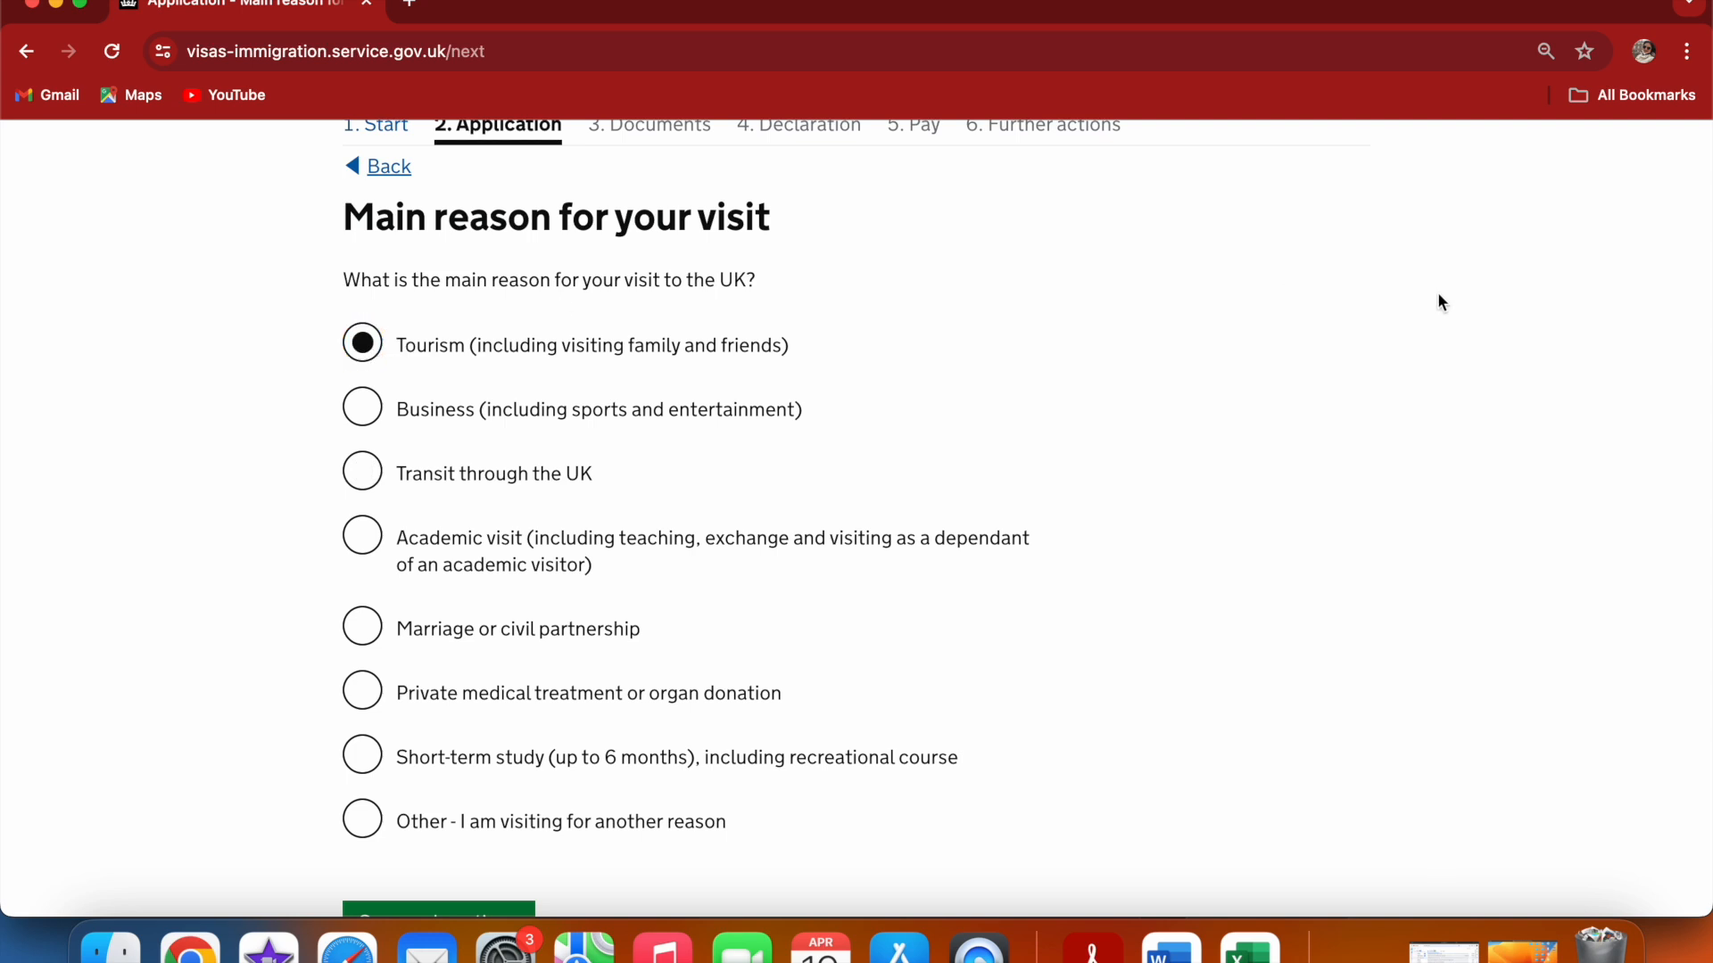
pyautogui.scroll(-3, 1438, 297)
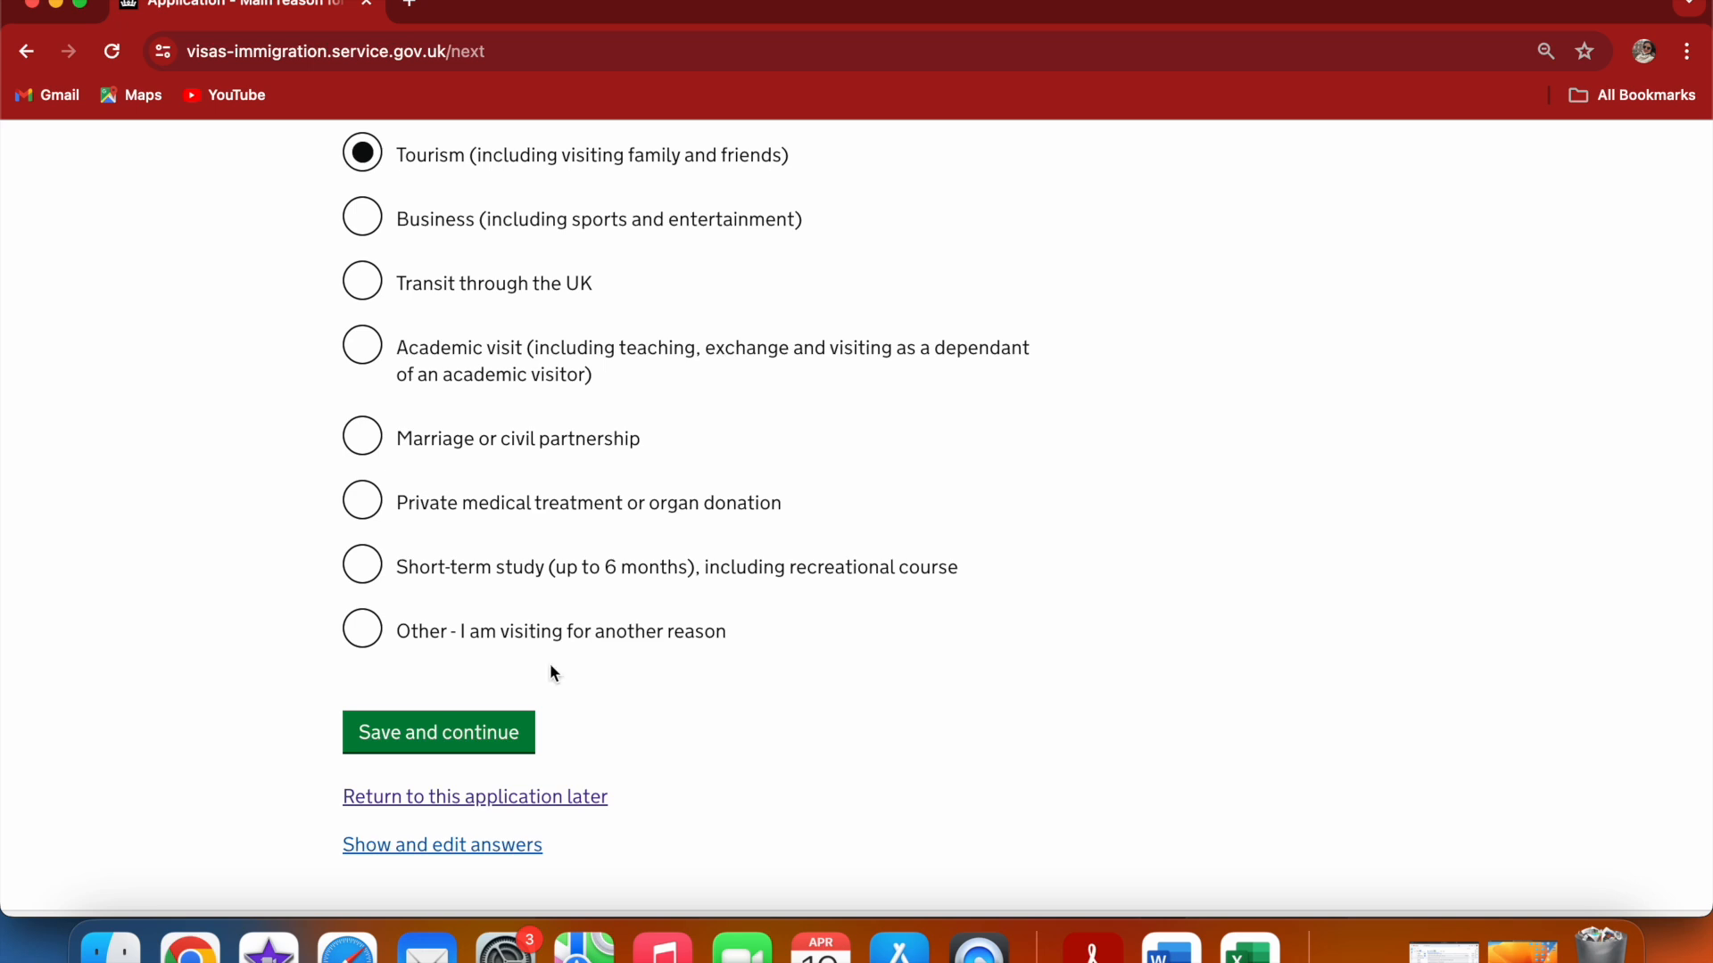
pyautogui.click(473, 730)
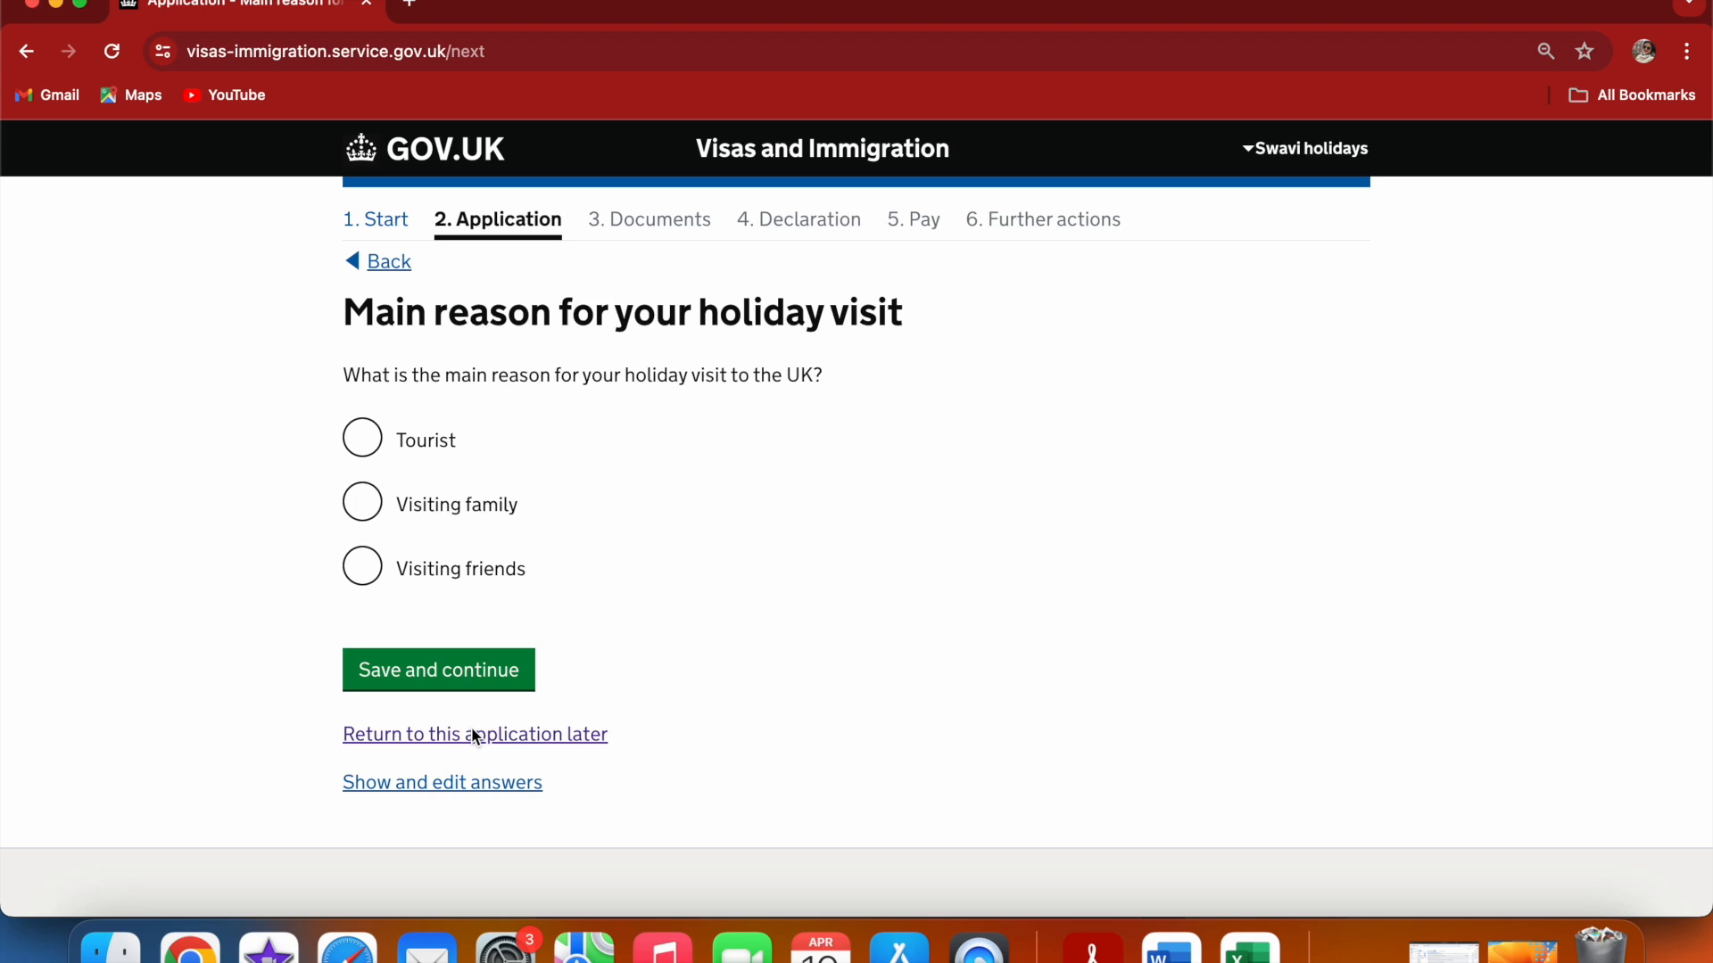
# Choose Tourist as the main reason for the holiday visit and save
pyautogui.click(363, 439)
pyautogui.click(450, 669)
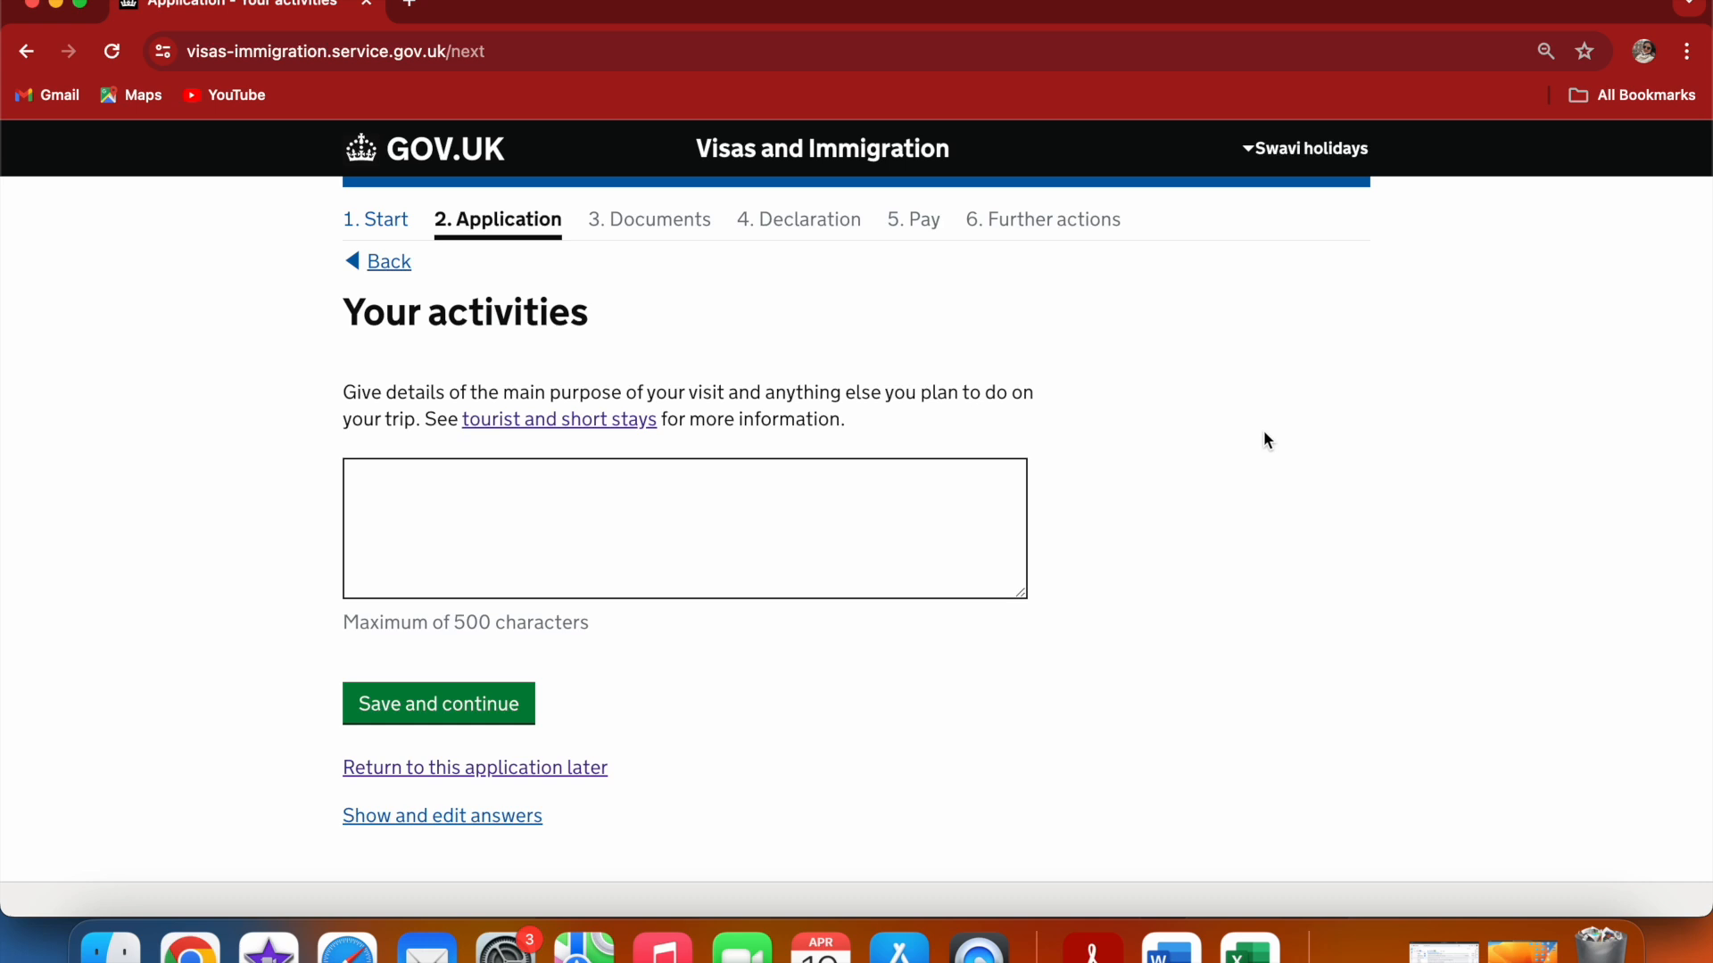
# Start describing the activities as "i want to visit Uk for Tourism where I would like to"
pyautogui.click(564, 505)
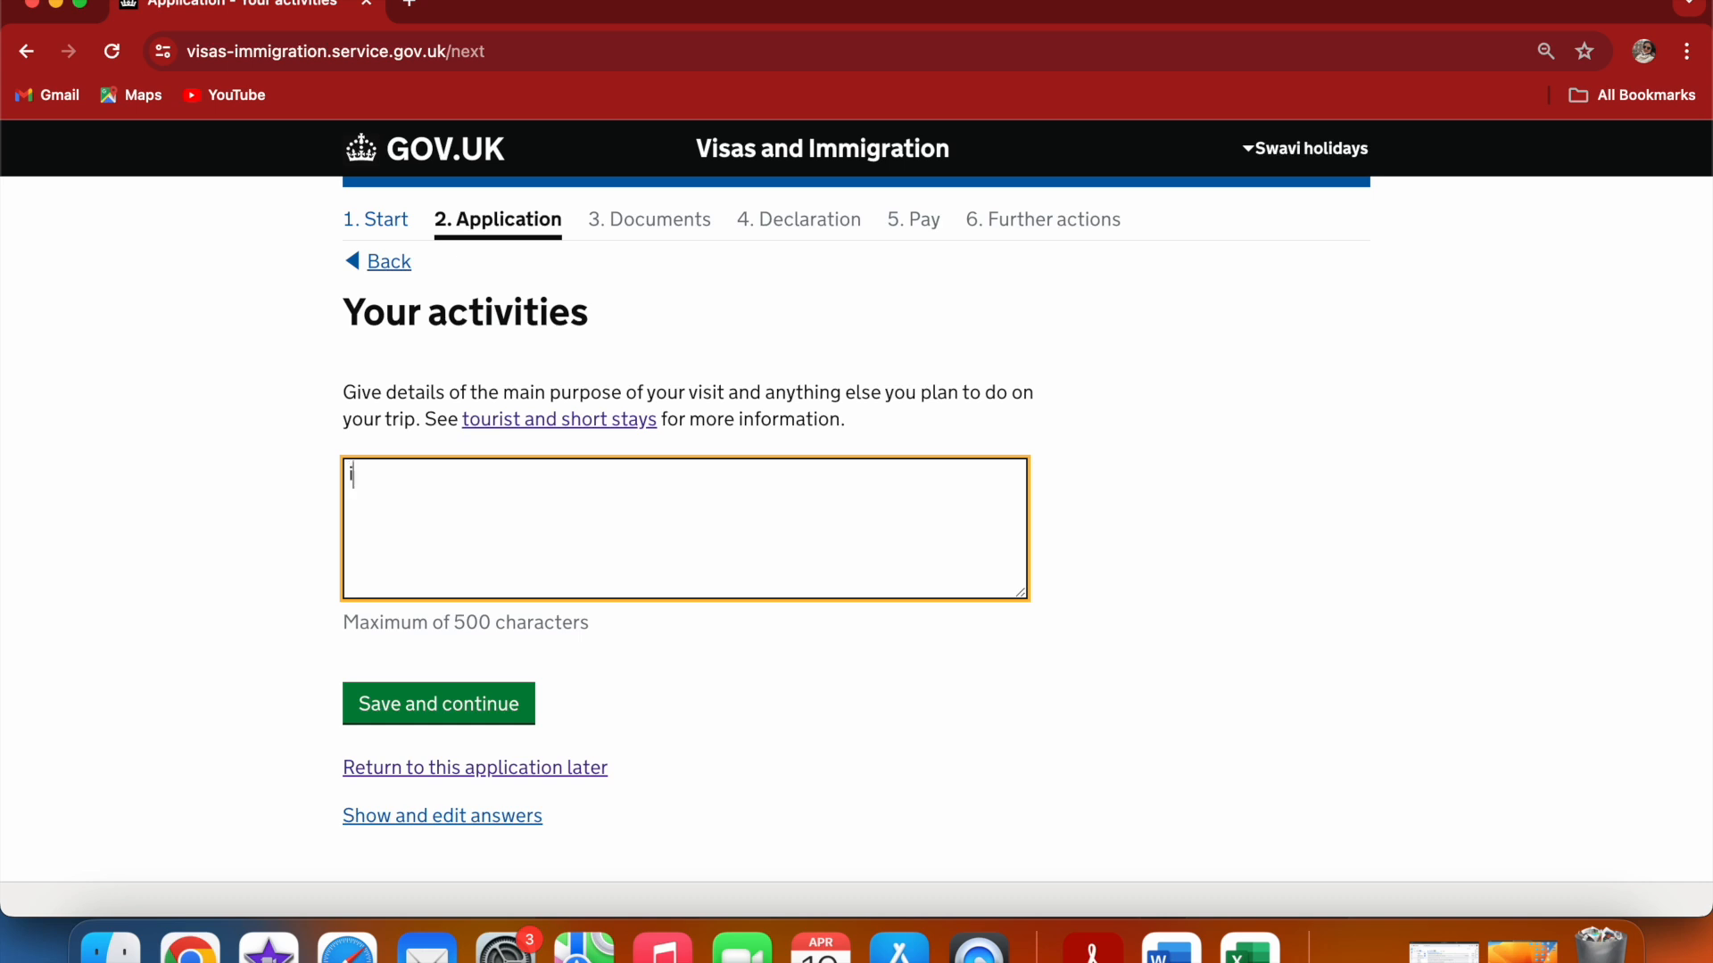
pyautogui.write('i want to')
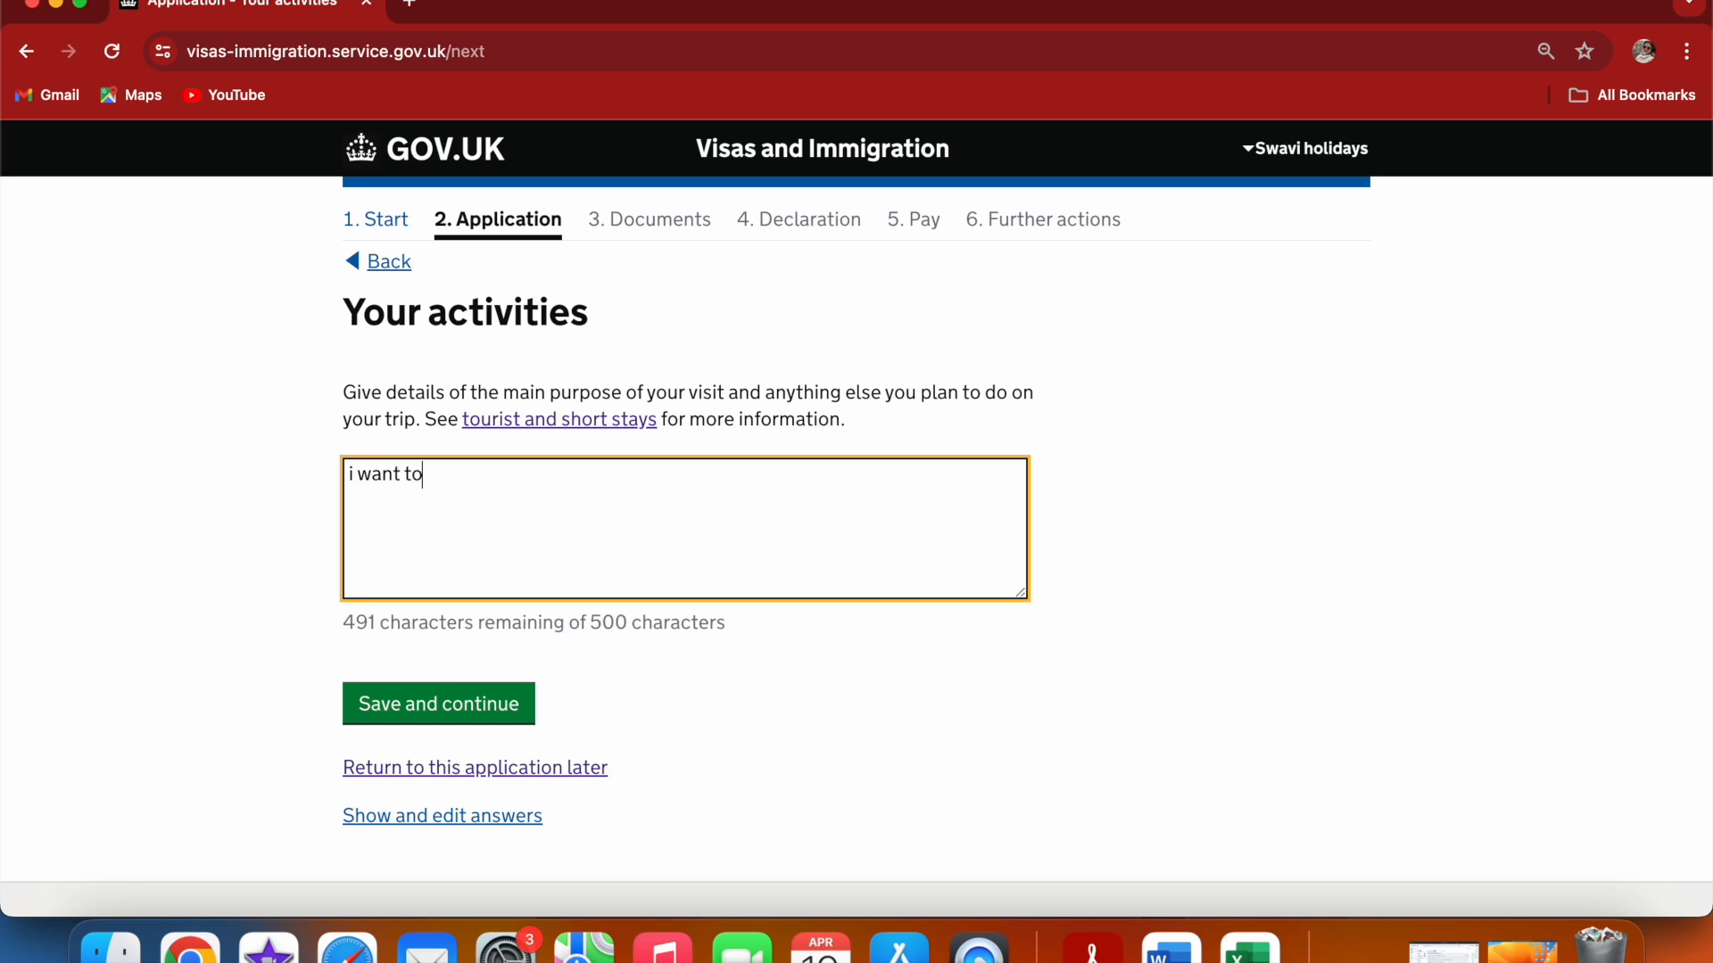
pyautogui.write('mv===')
pyautogui.press('BackSpace')
pyautogui.press('BackSpace')
pyautogui.press('BackSpace')
pyautogui.press('BackSpace')
pyautogui.press('BackSpace')
pyautogui.write('viit===')
pyautogui.press('BackSpace')
pyautogui.press('BackSpace')
pyautogui.press('BackSpace')
pyautogui.press('BackSpace')
pyautogui.press('BackSpace')
pyautogui.write('s')
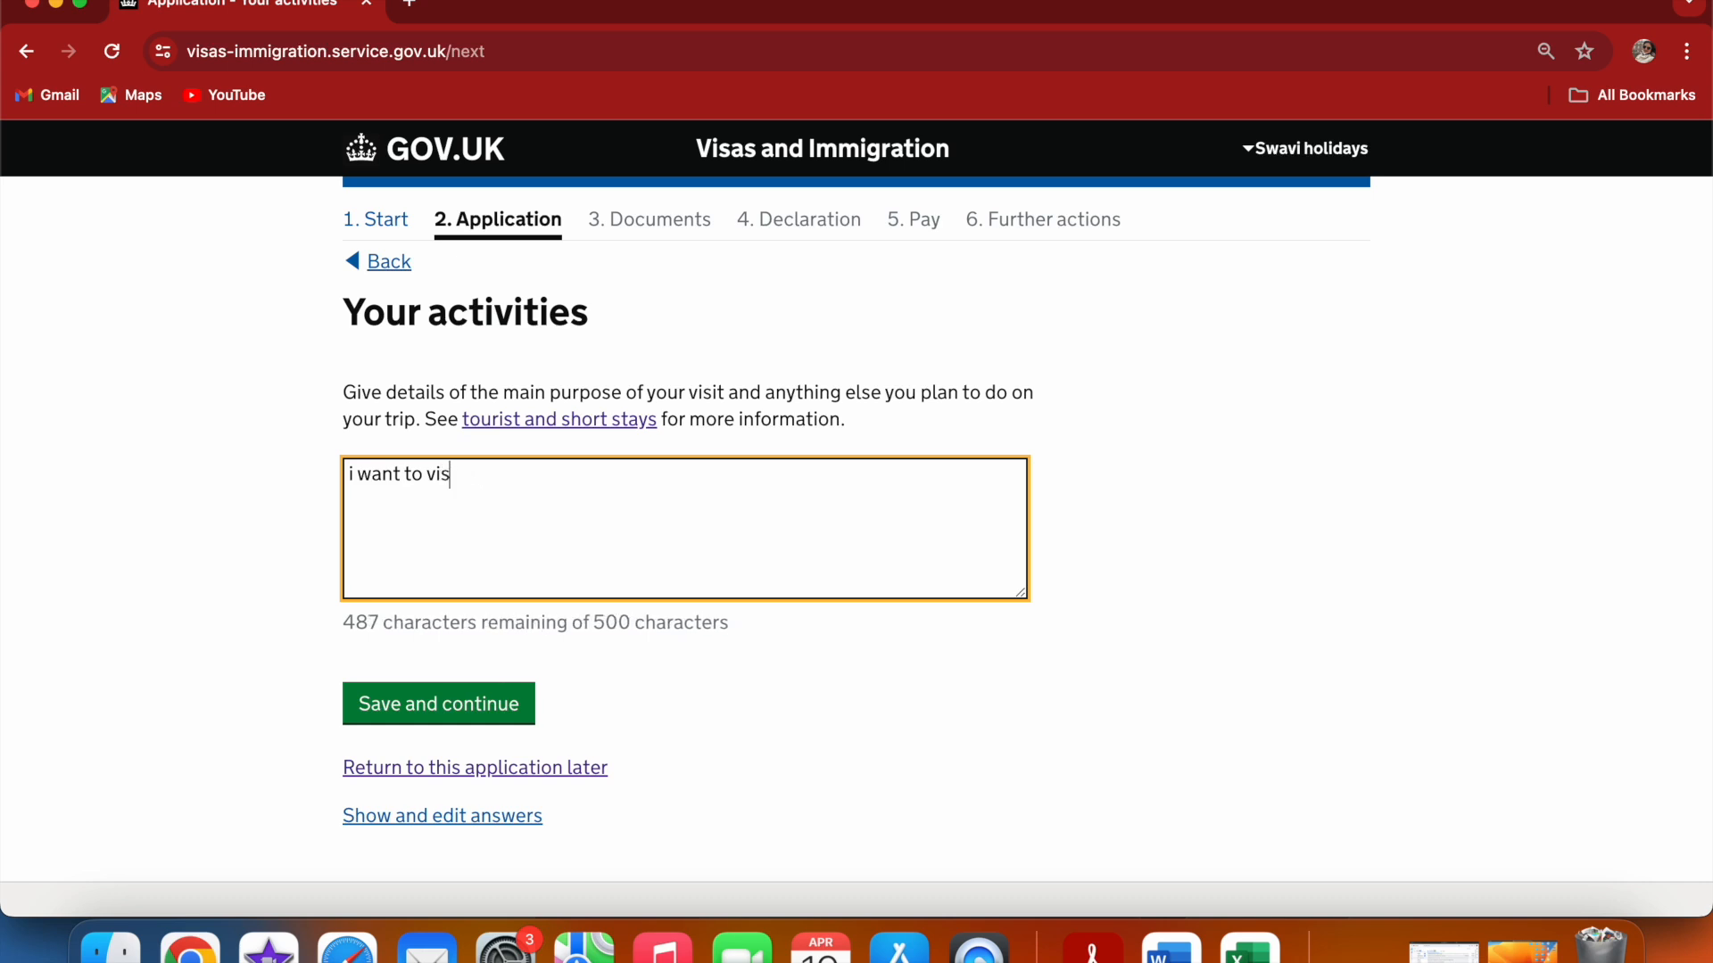
pyautogui.write('it Uk')
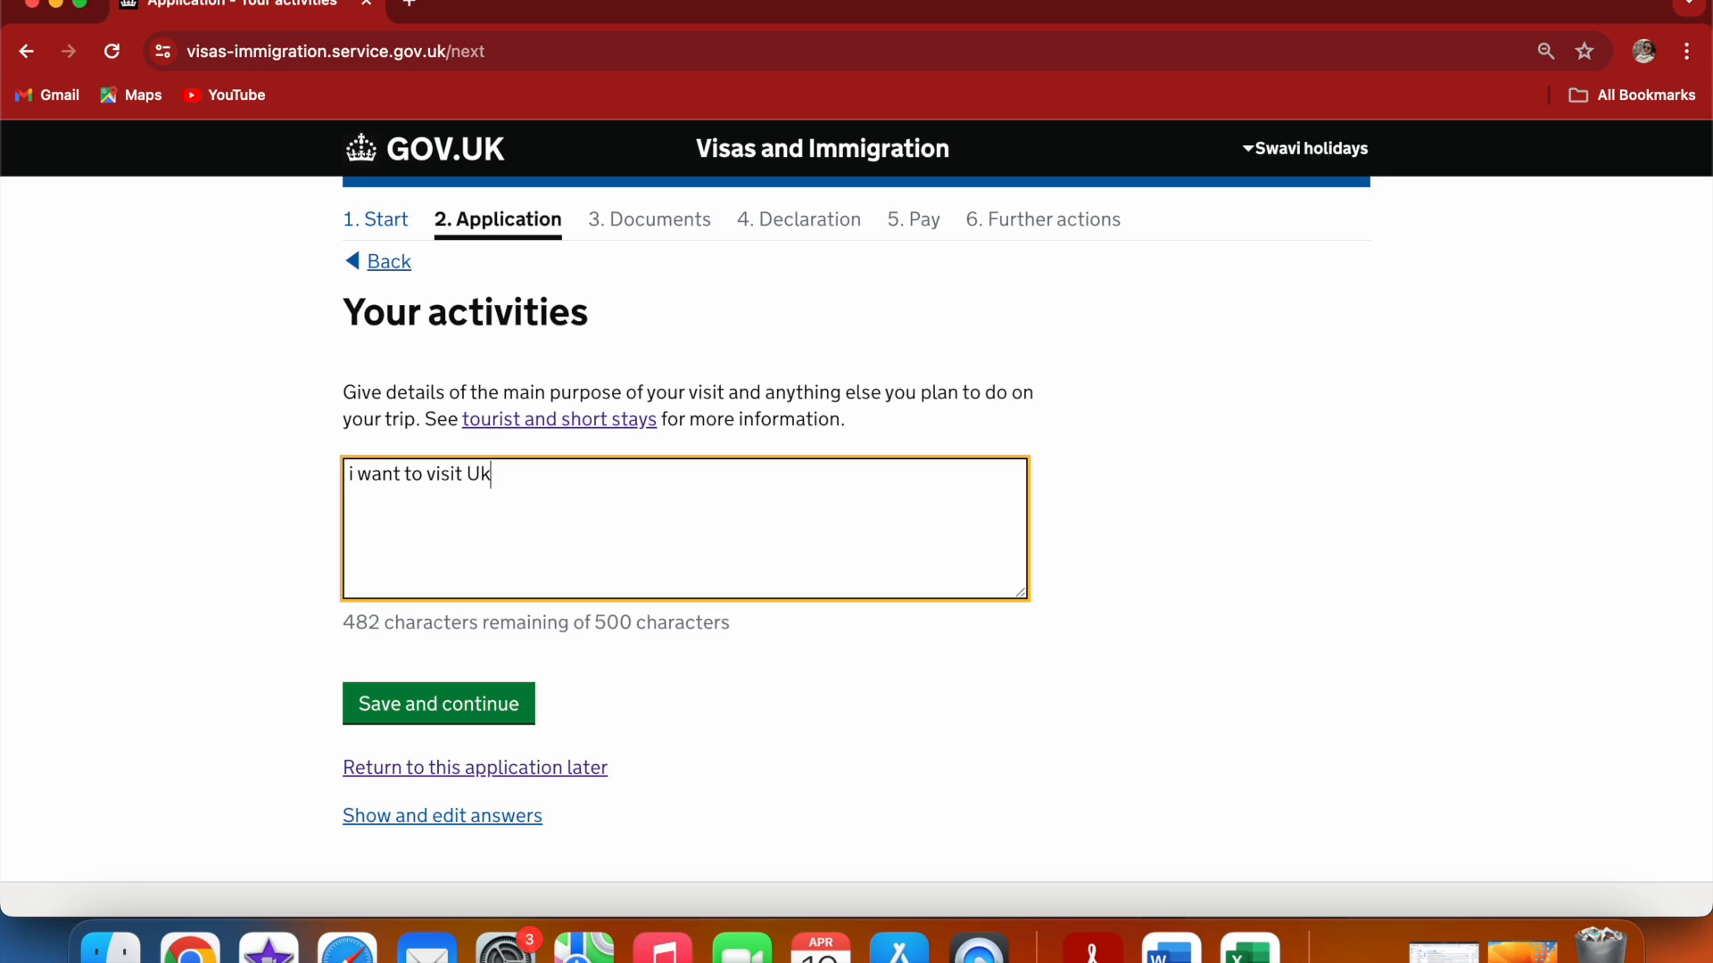
pyautogui.write(' for T')
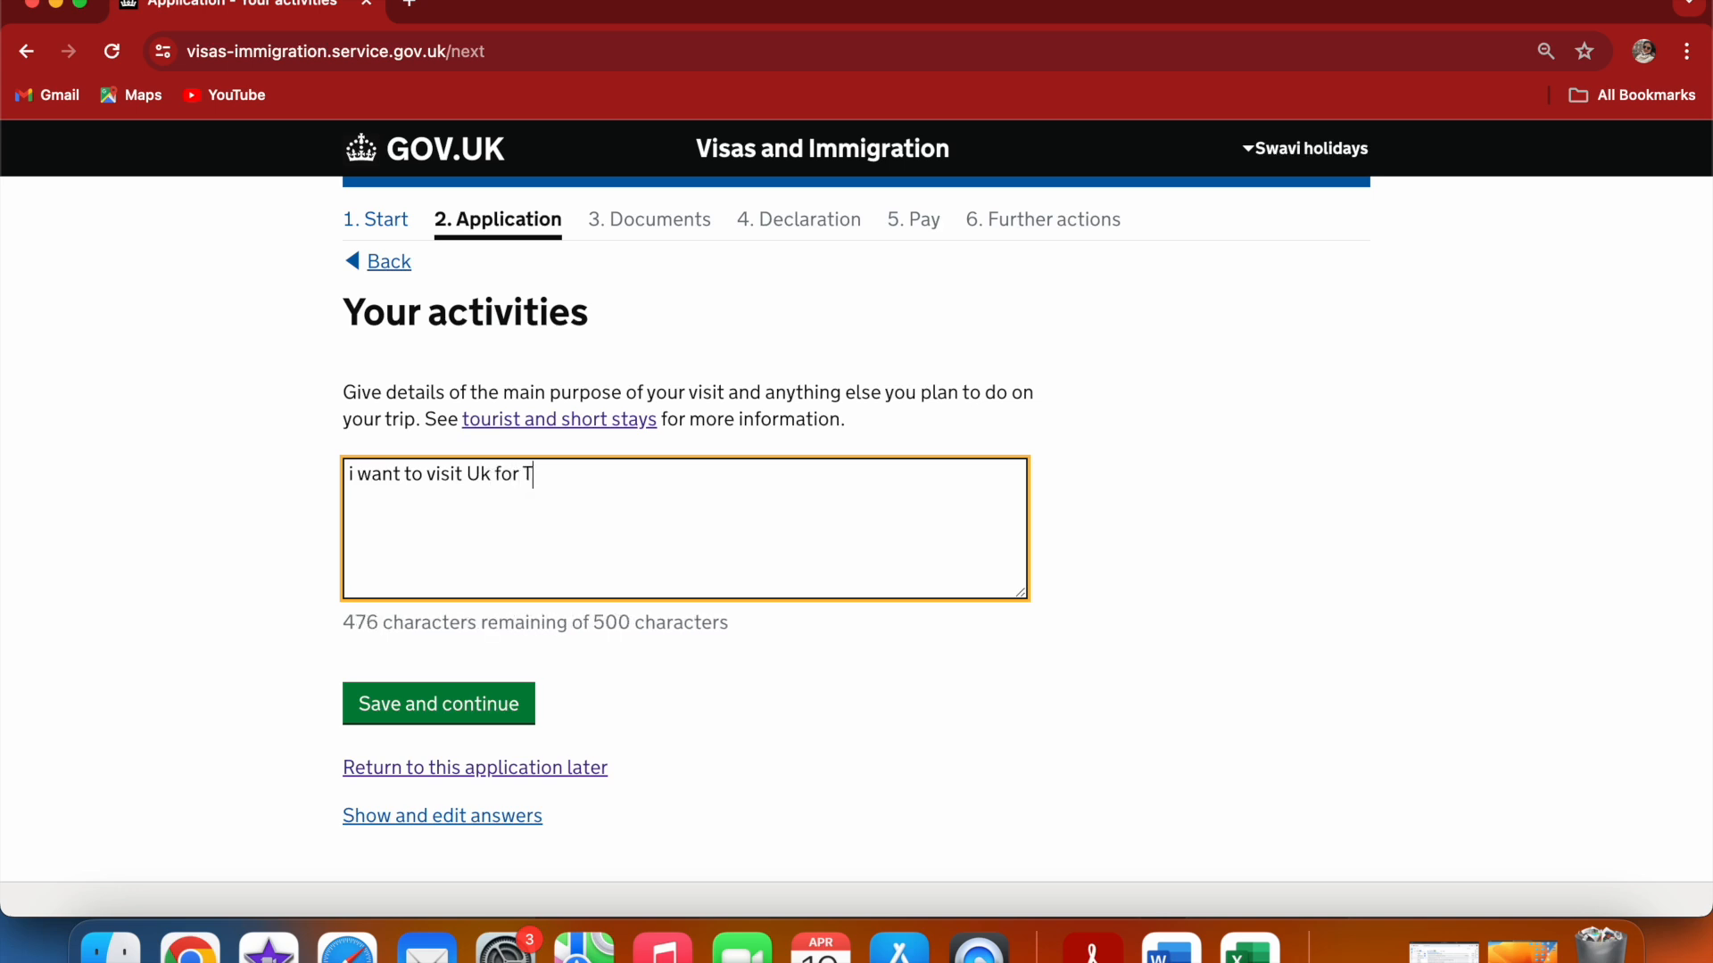
pyautogui.write('ourism wh')
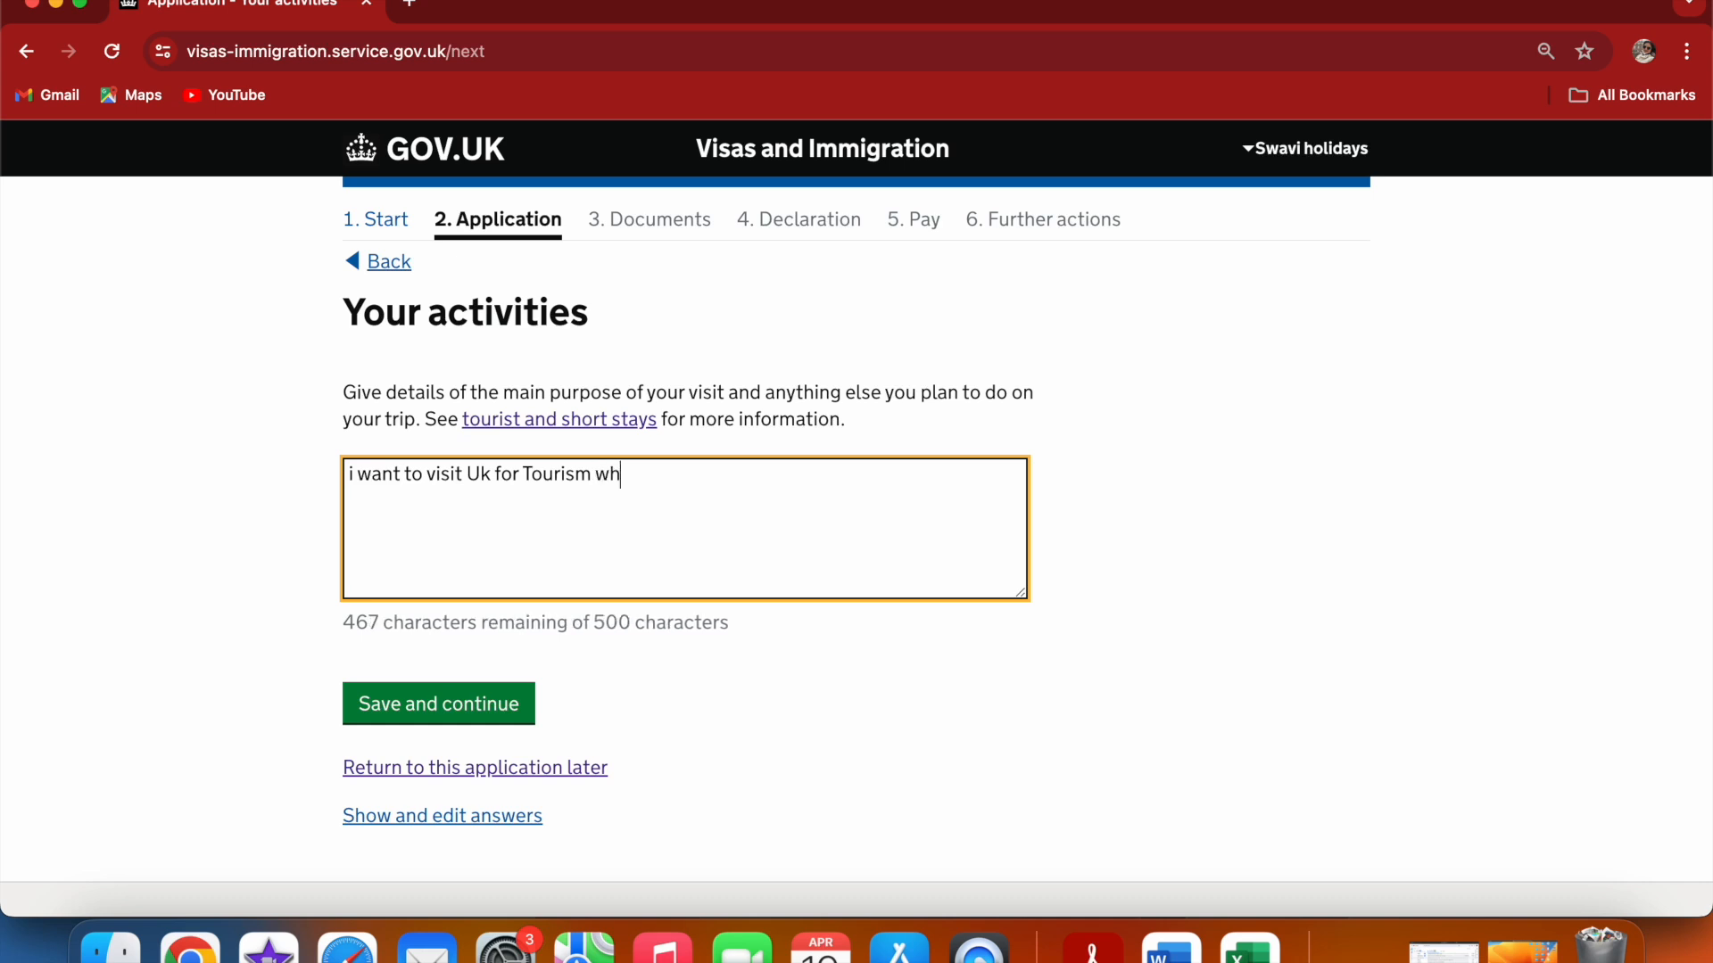
pyautogui.write('ere I w')
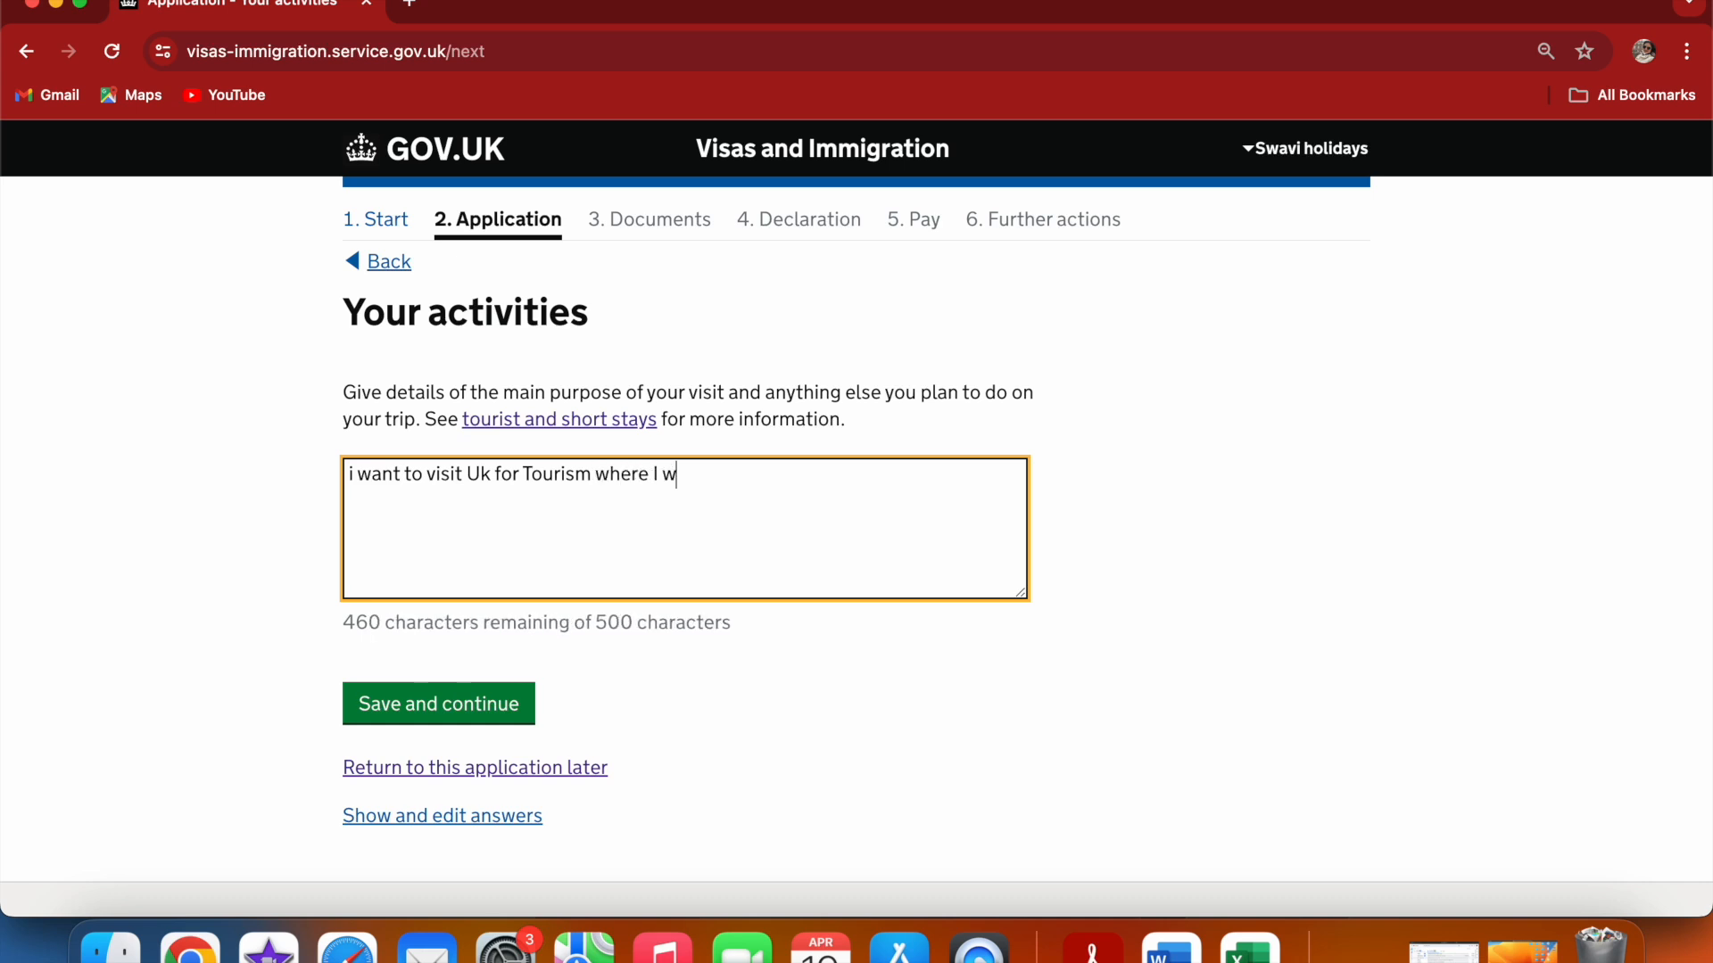
pyautogui.write('ould like ')
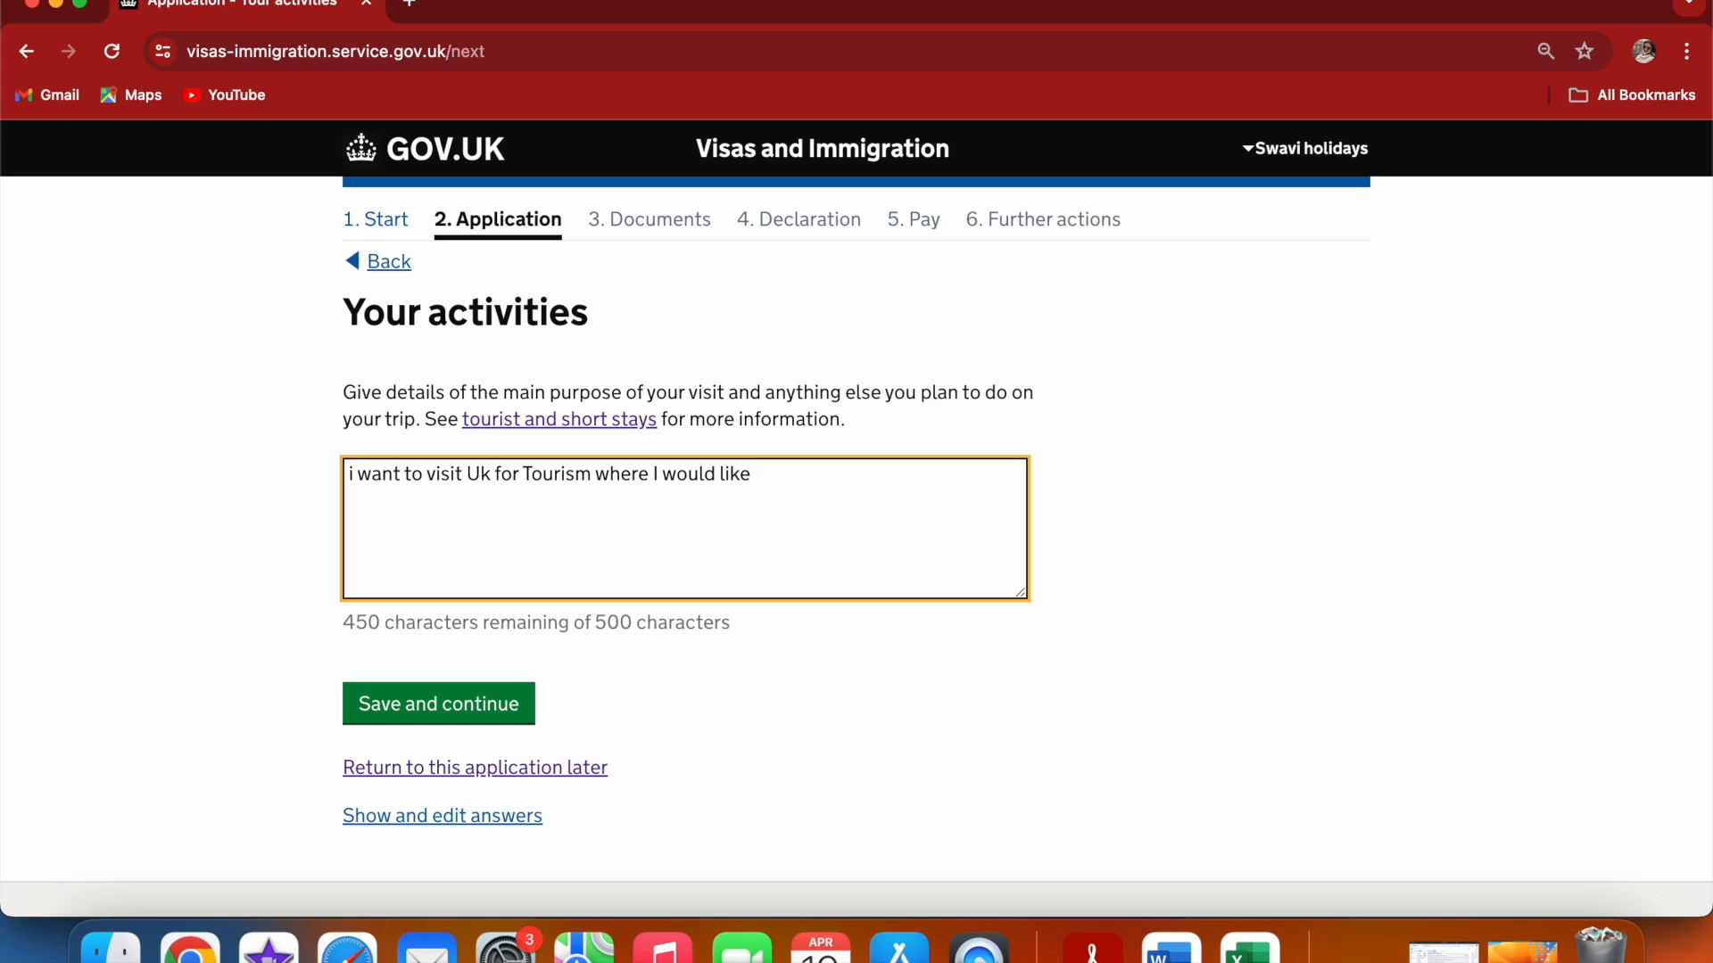
pyautogui.write('to')
# Correct the activities text to read "UK" in capitals and "tourism" in lower case
pyautogui.click(487, 480)
pyautogui.press('BackSpace')
pyautogui.write('L')
pyautogui.press('BackSpace')
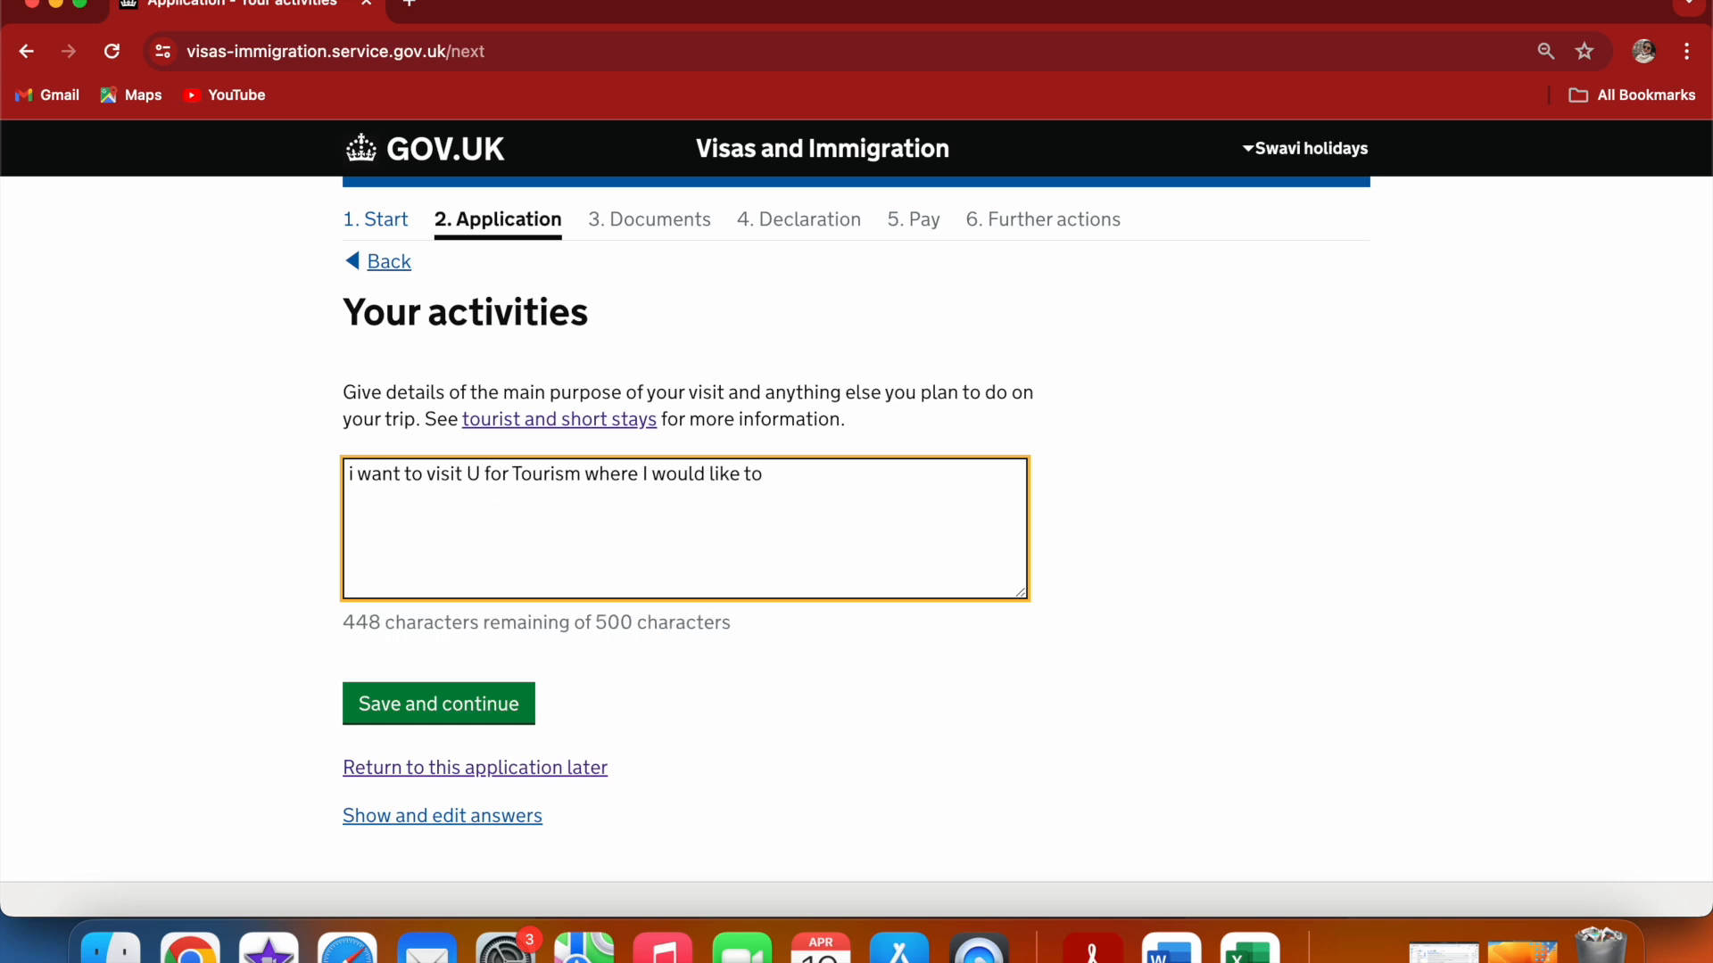
pyautogui.write('K')
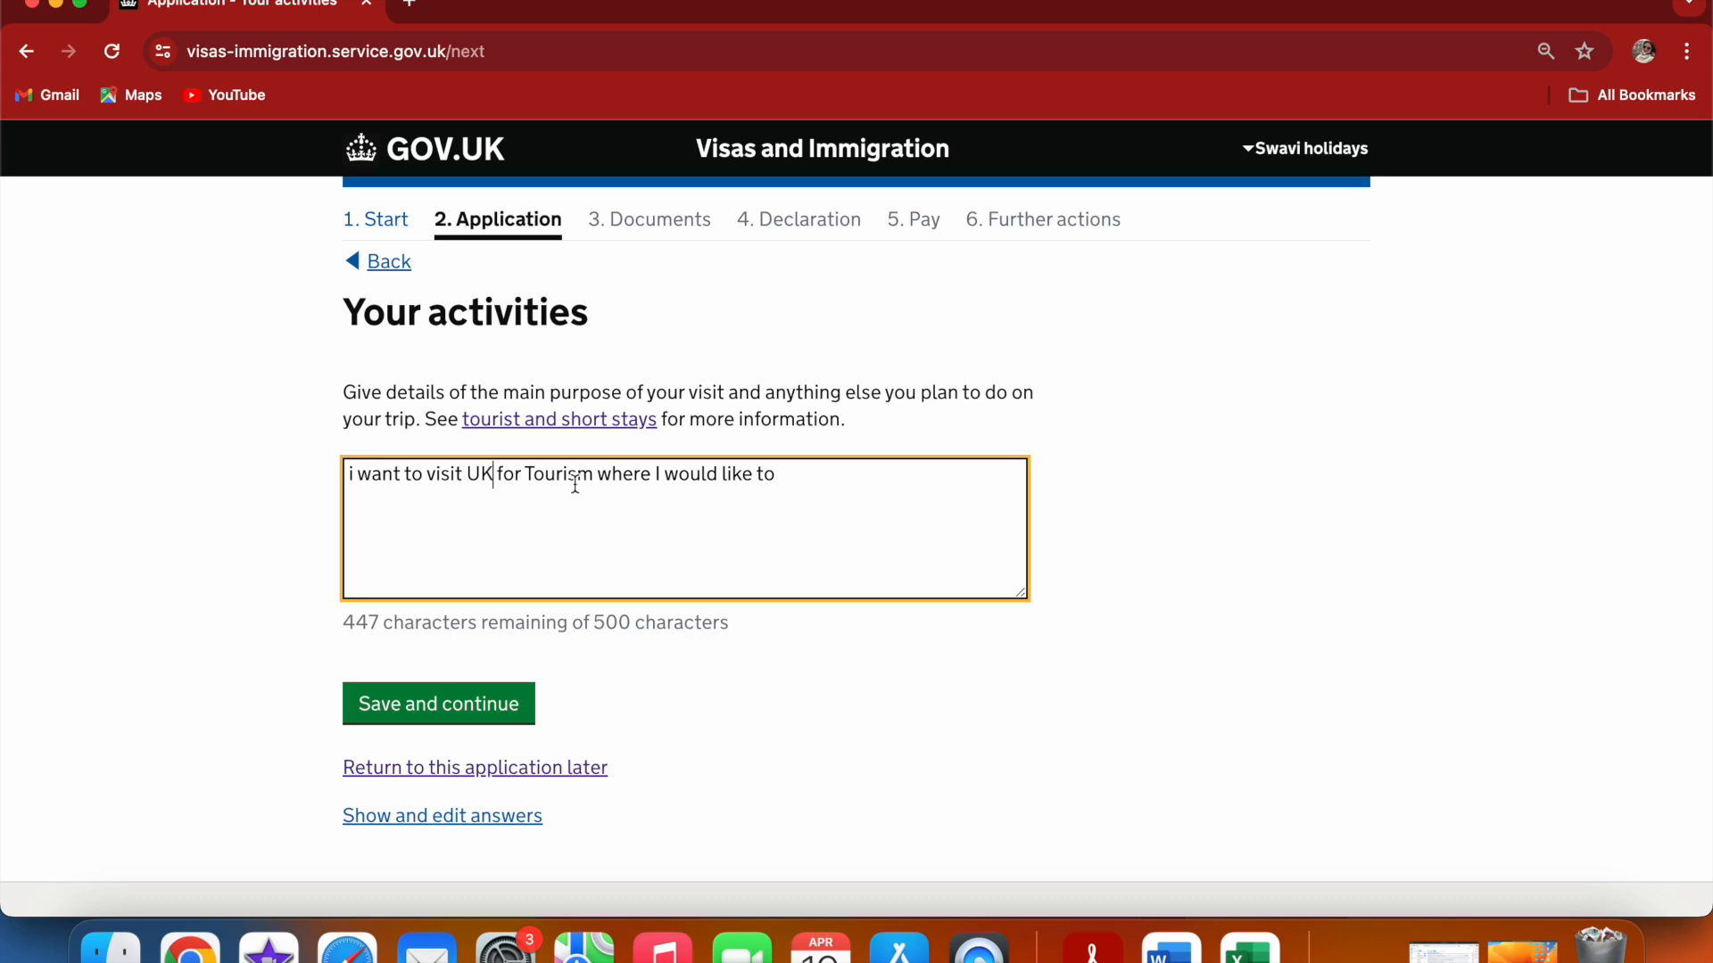
pyautogui.click(534, 474)
pyautogui.press('BackSpace')
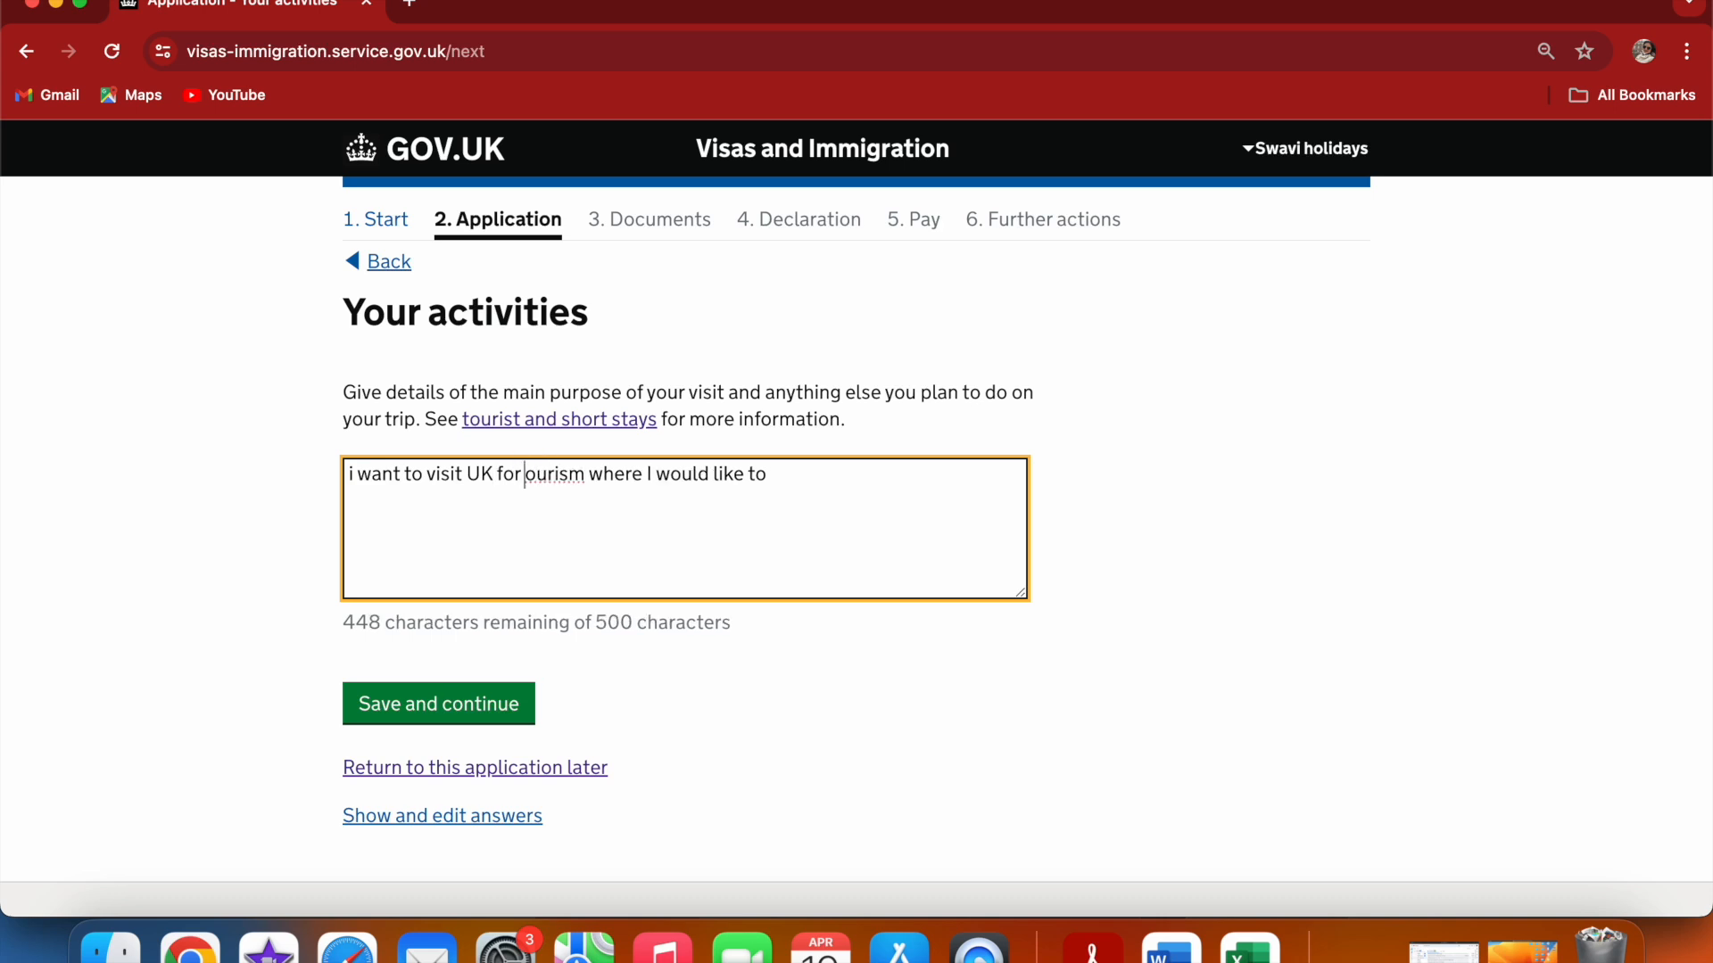
pyautogui.write('t')
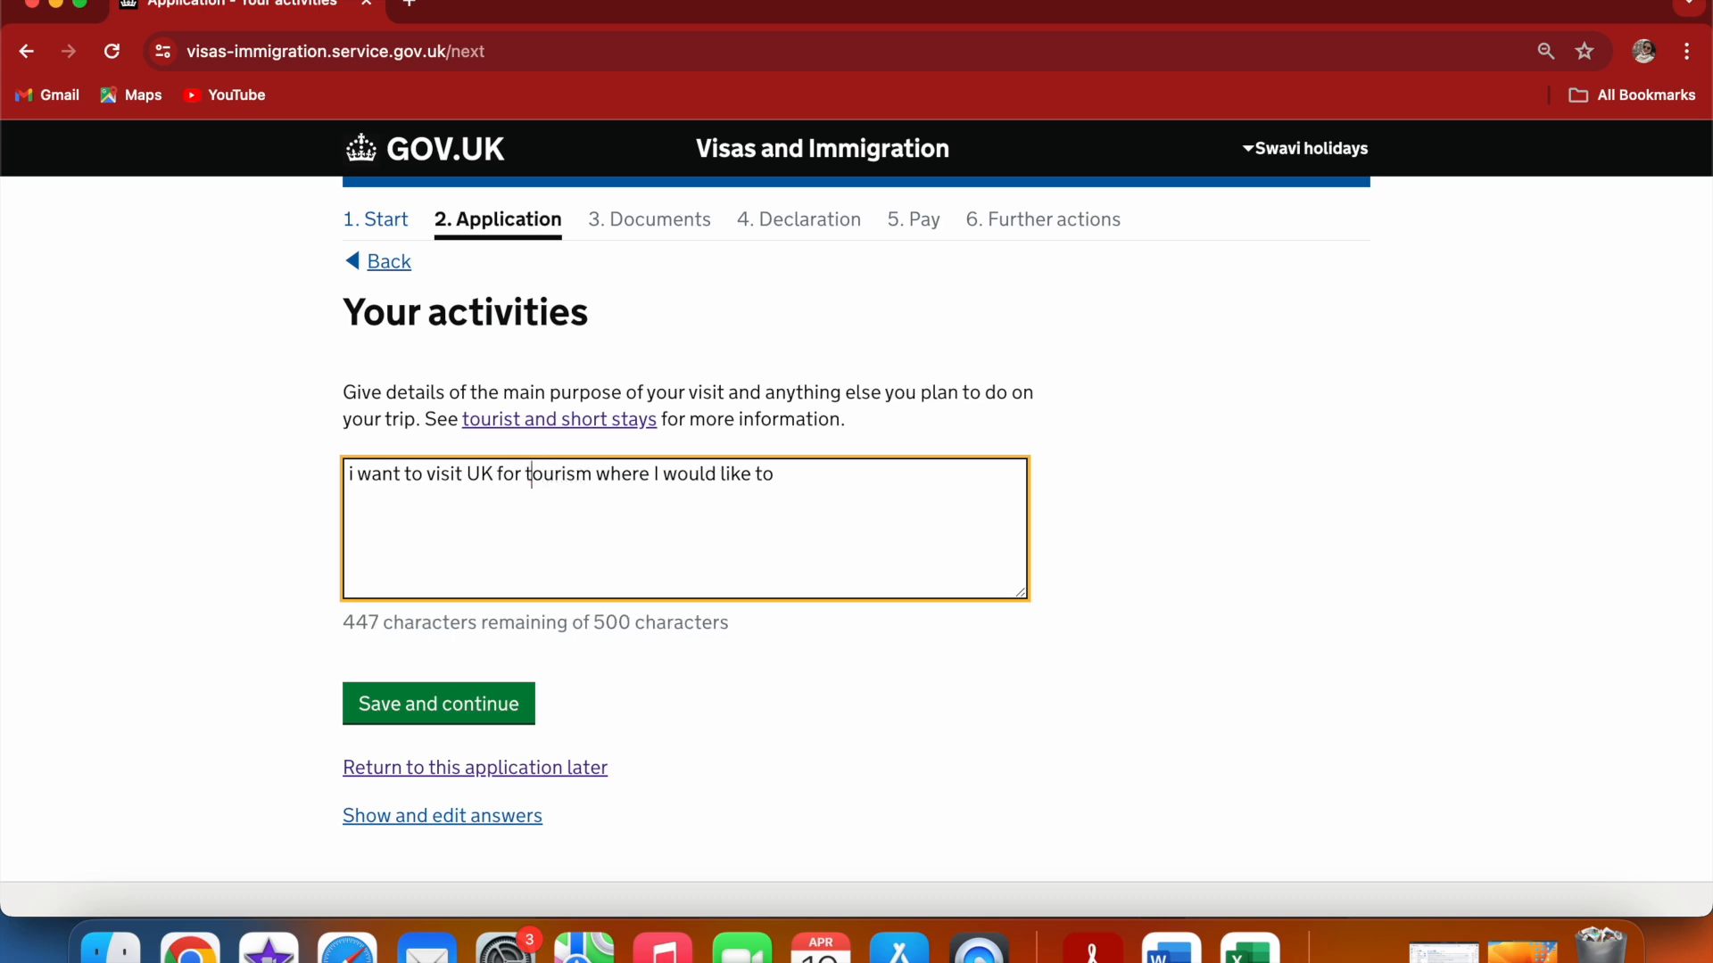
# Finish the activities description by adding "see places like Buckingham palace ,London Eye etc..." to the text
pyautogui.click(793, 480)
pyautogui.write('see ')
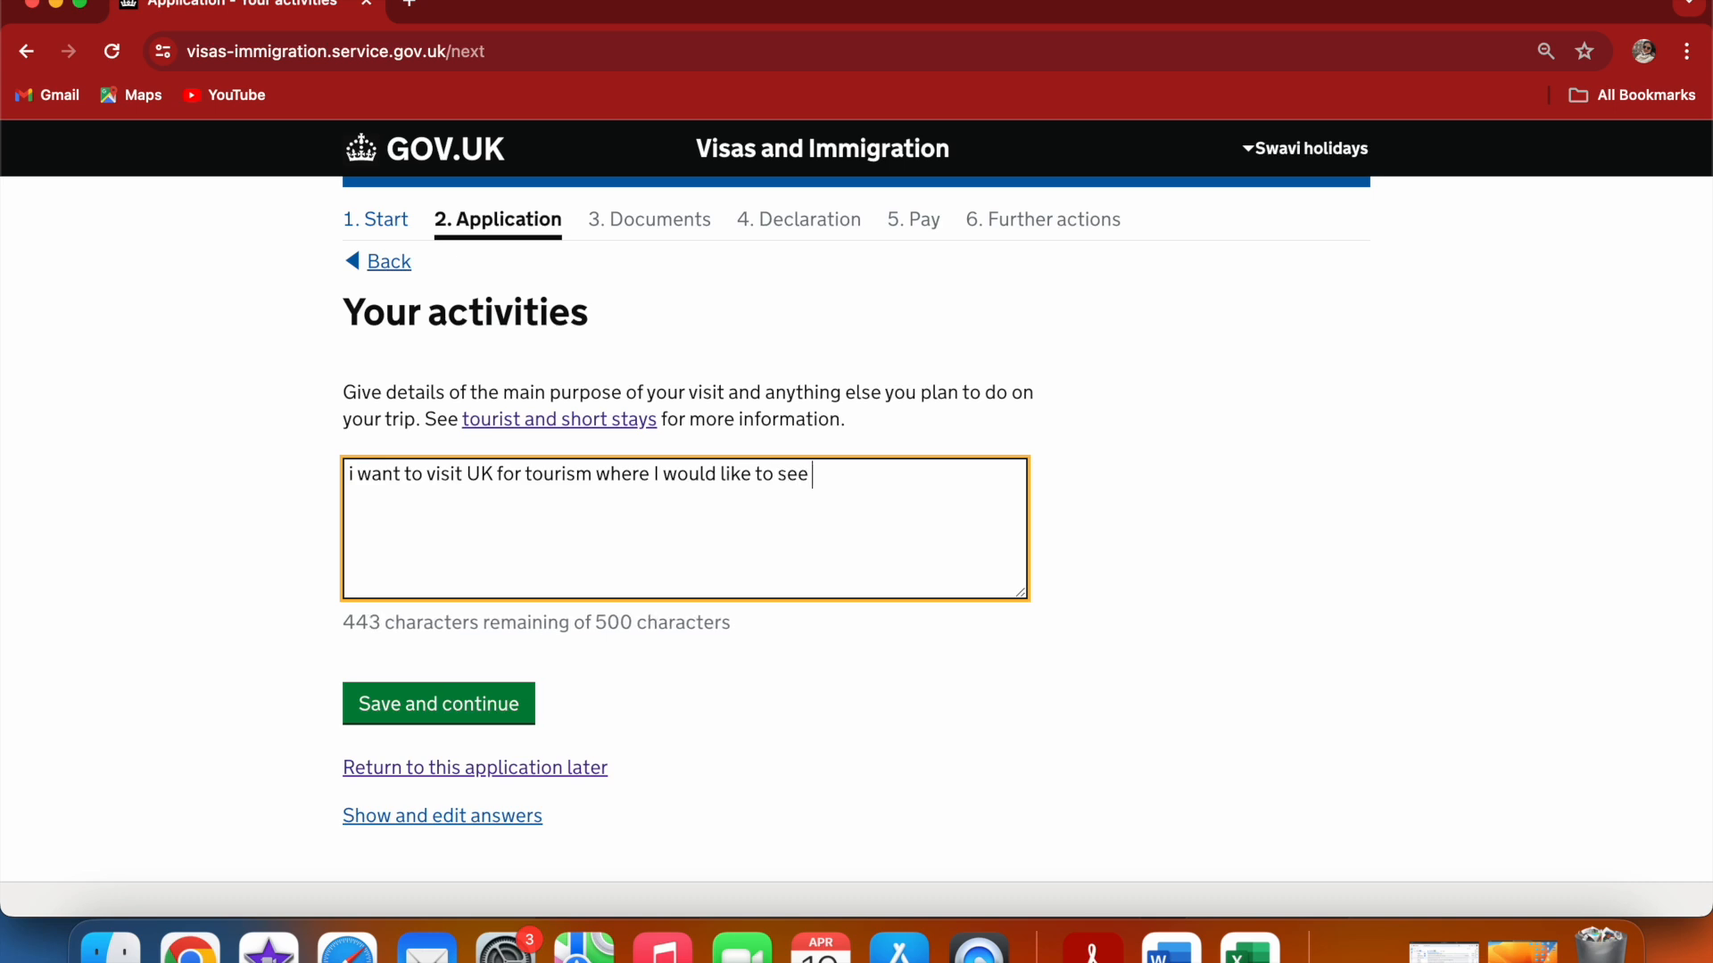
pyautogui.write('places like ')
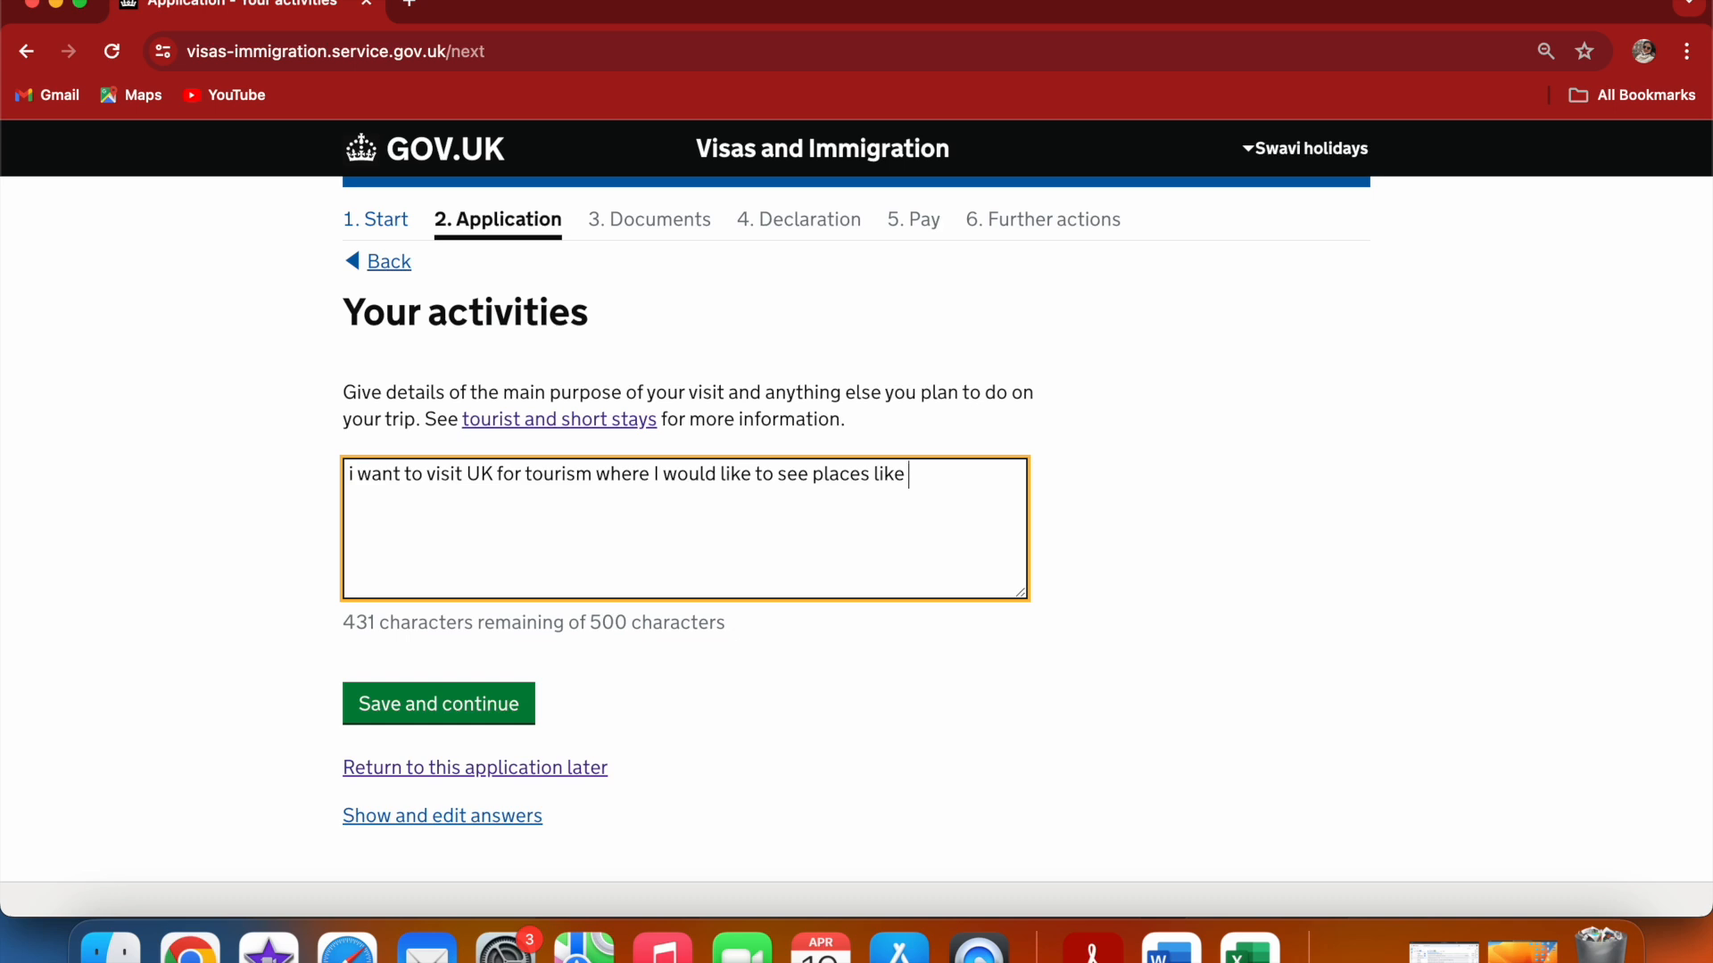
pyautogui.write(' Bucking')
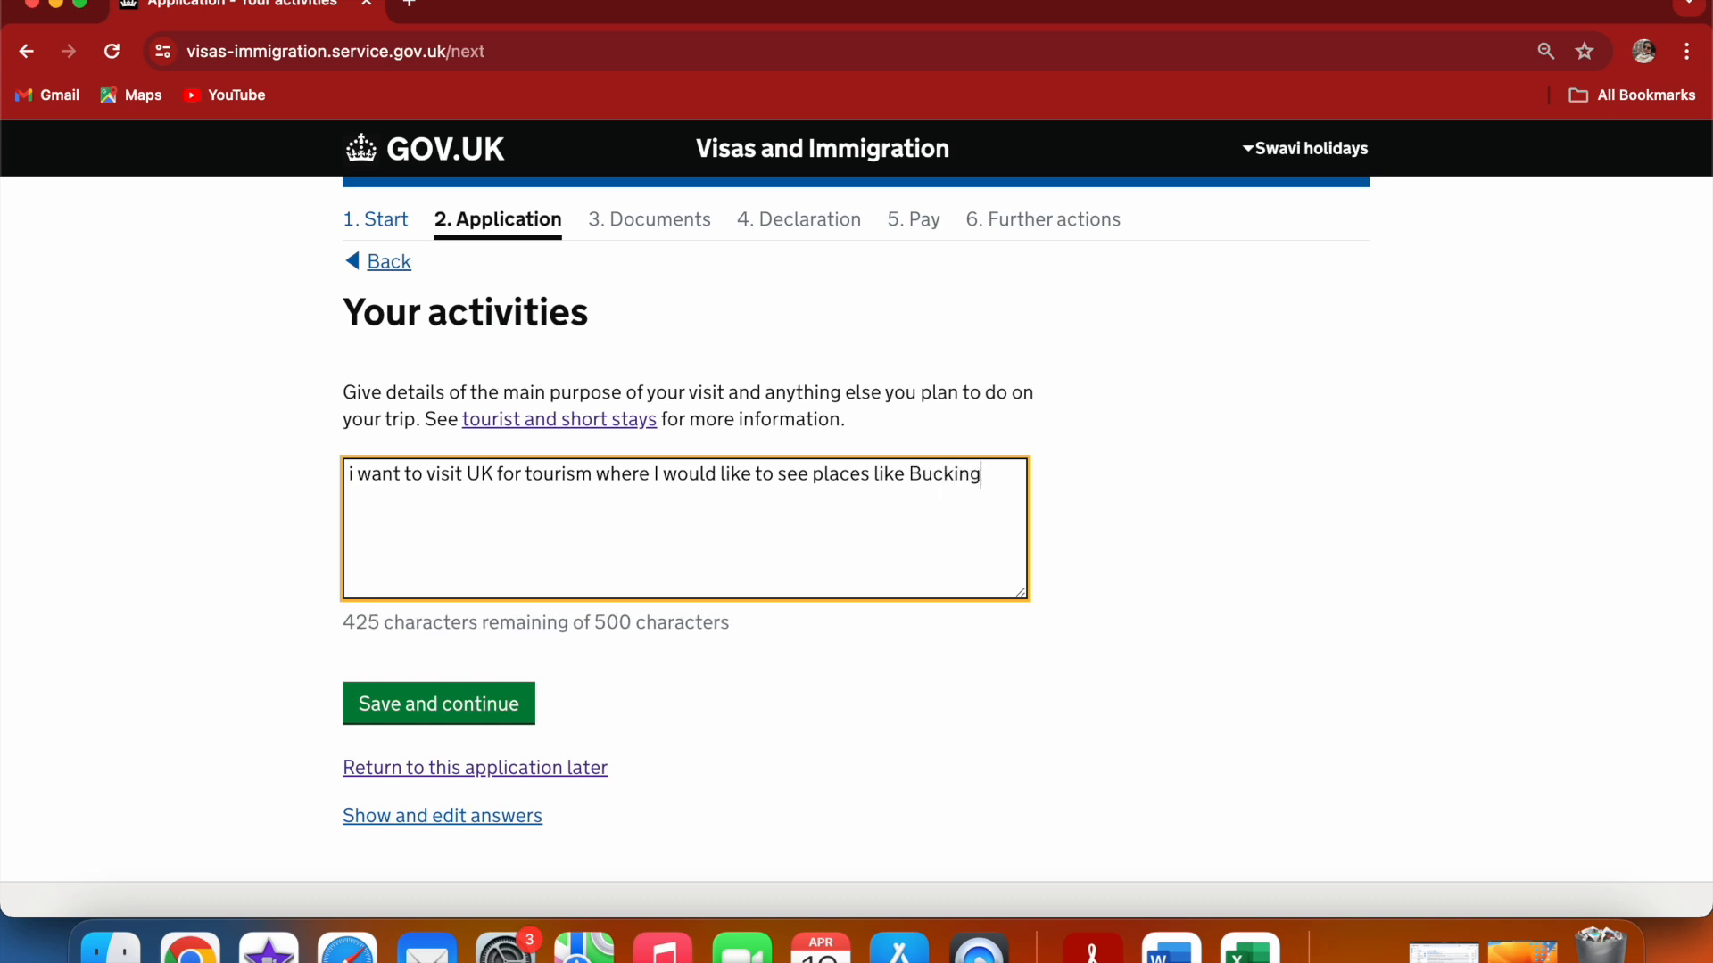
pyautogui.write('ham')
pyautogui.write(' pla')
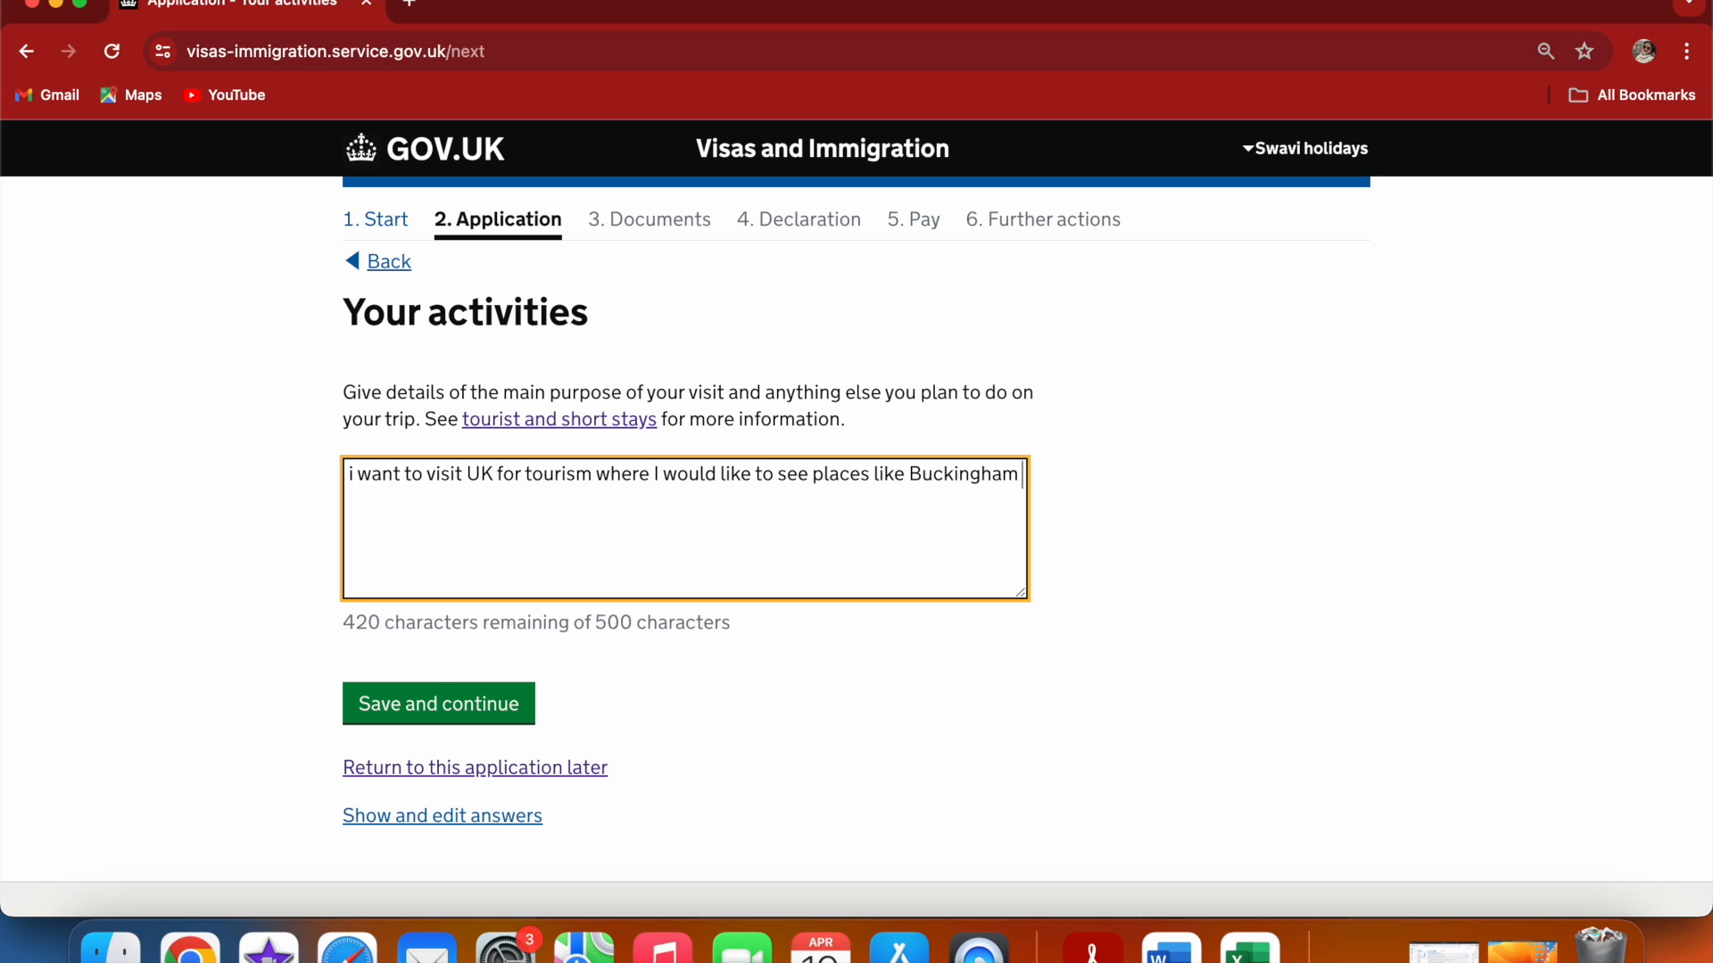
pyautogui.press('BackSpace')
pyautogui.press('BackSpace')
pyautogui.write('a')
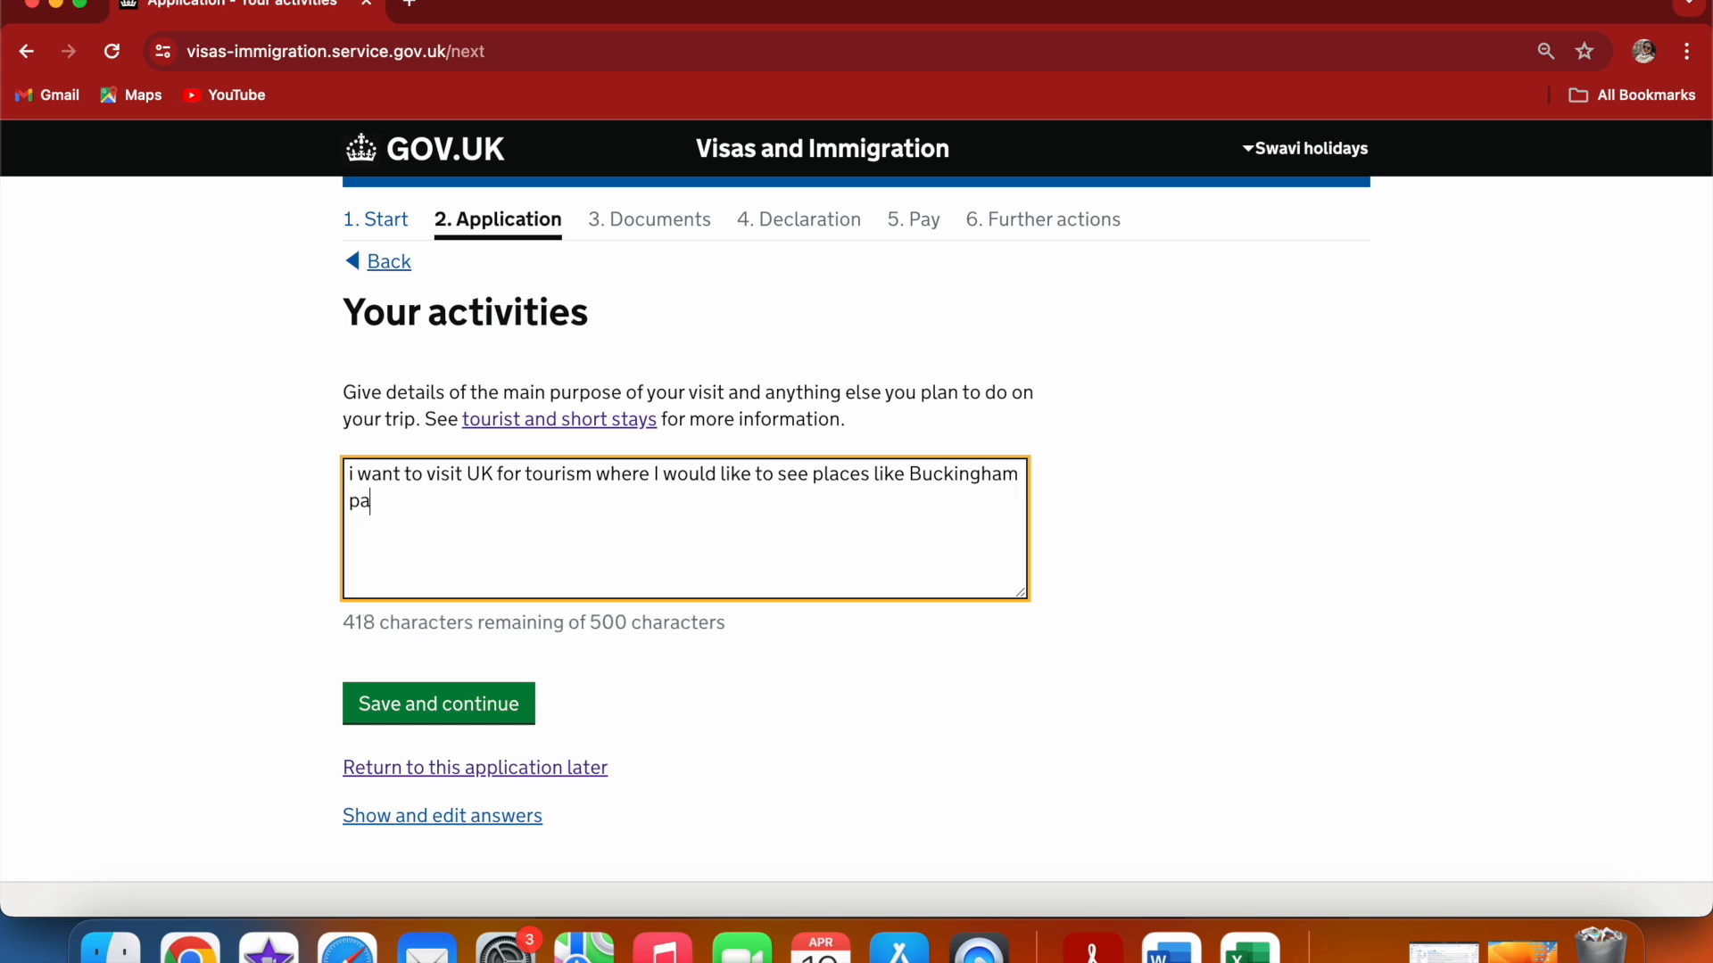
pyautogui.write('lace ,London ')
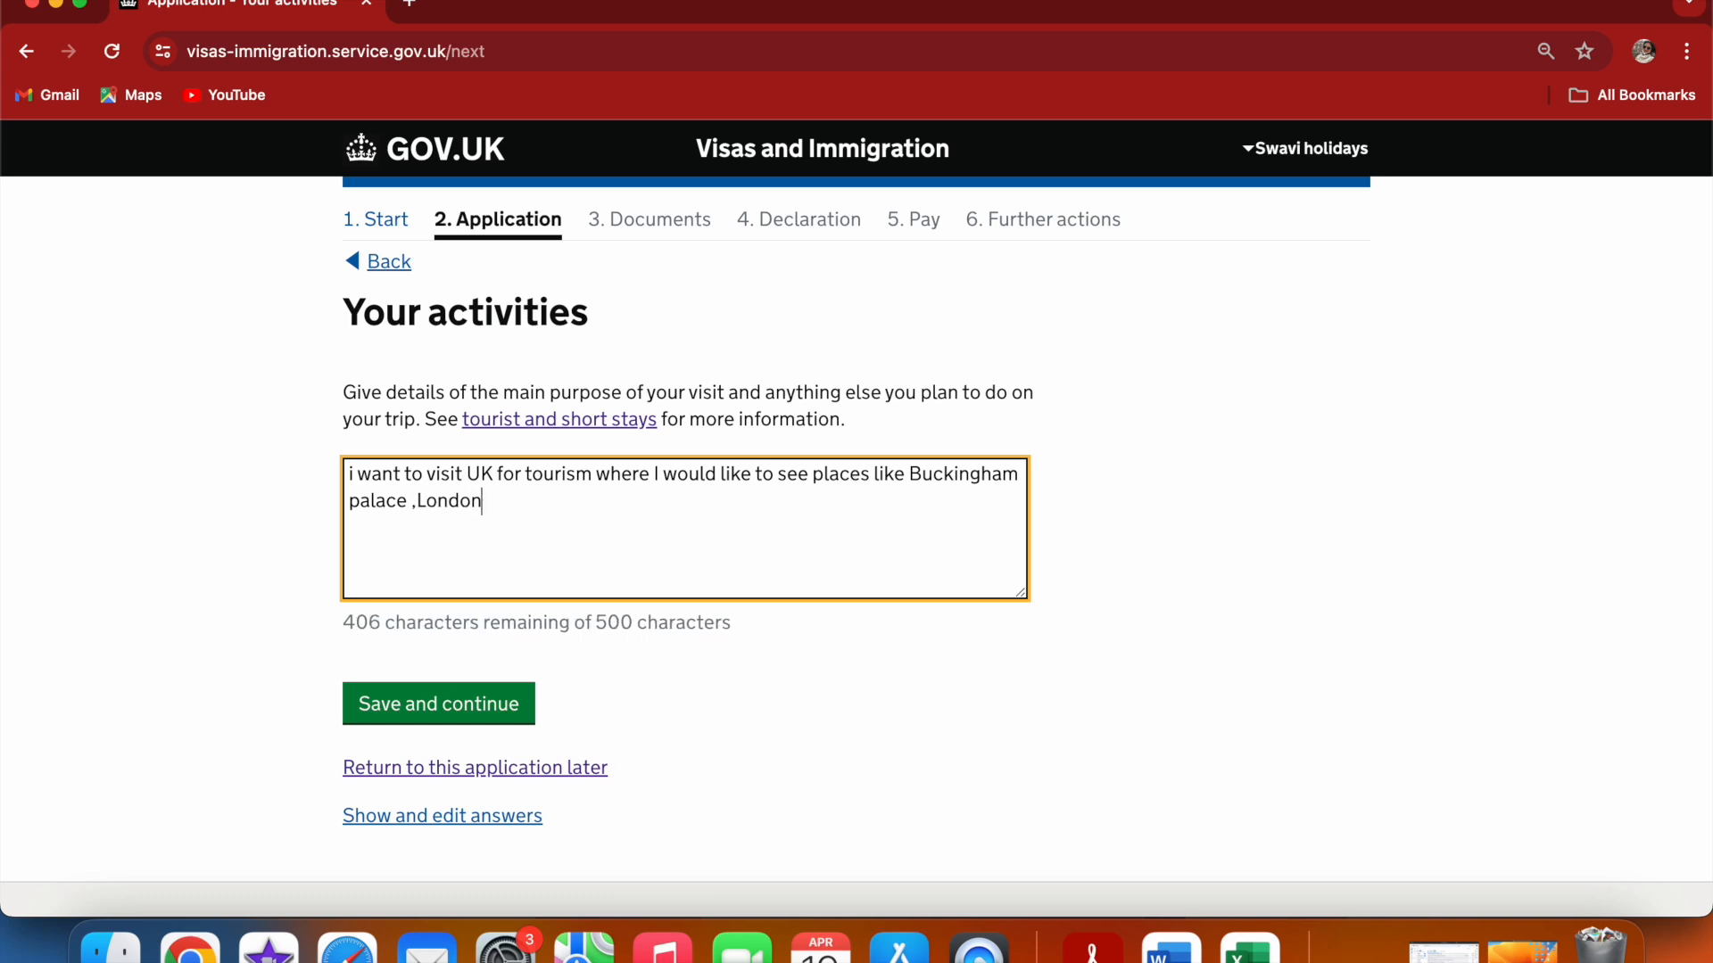
pyautogui.write('Eye etc')
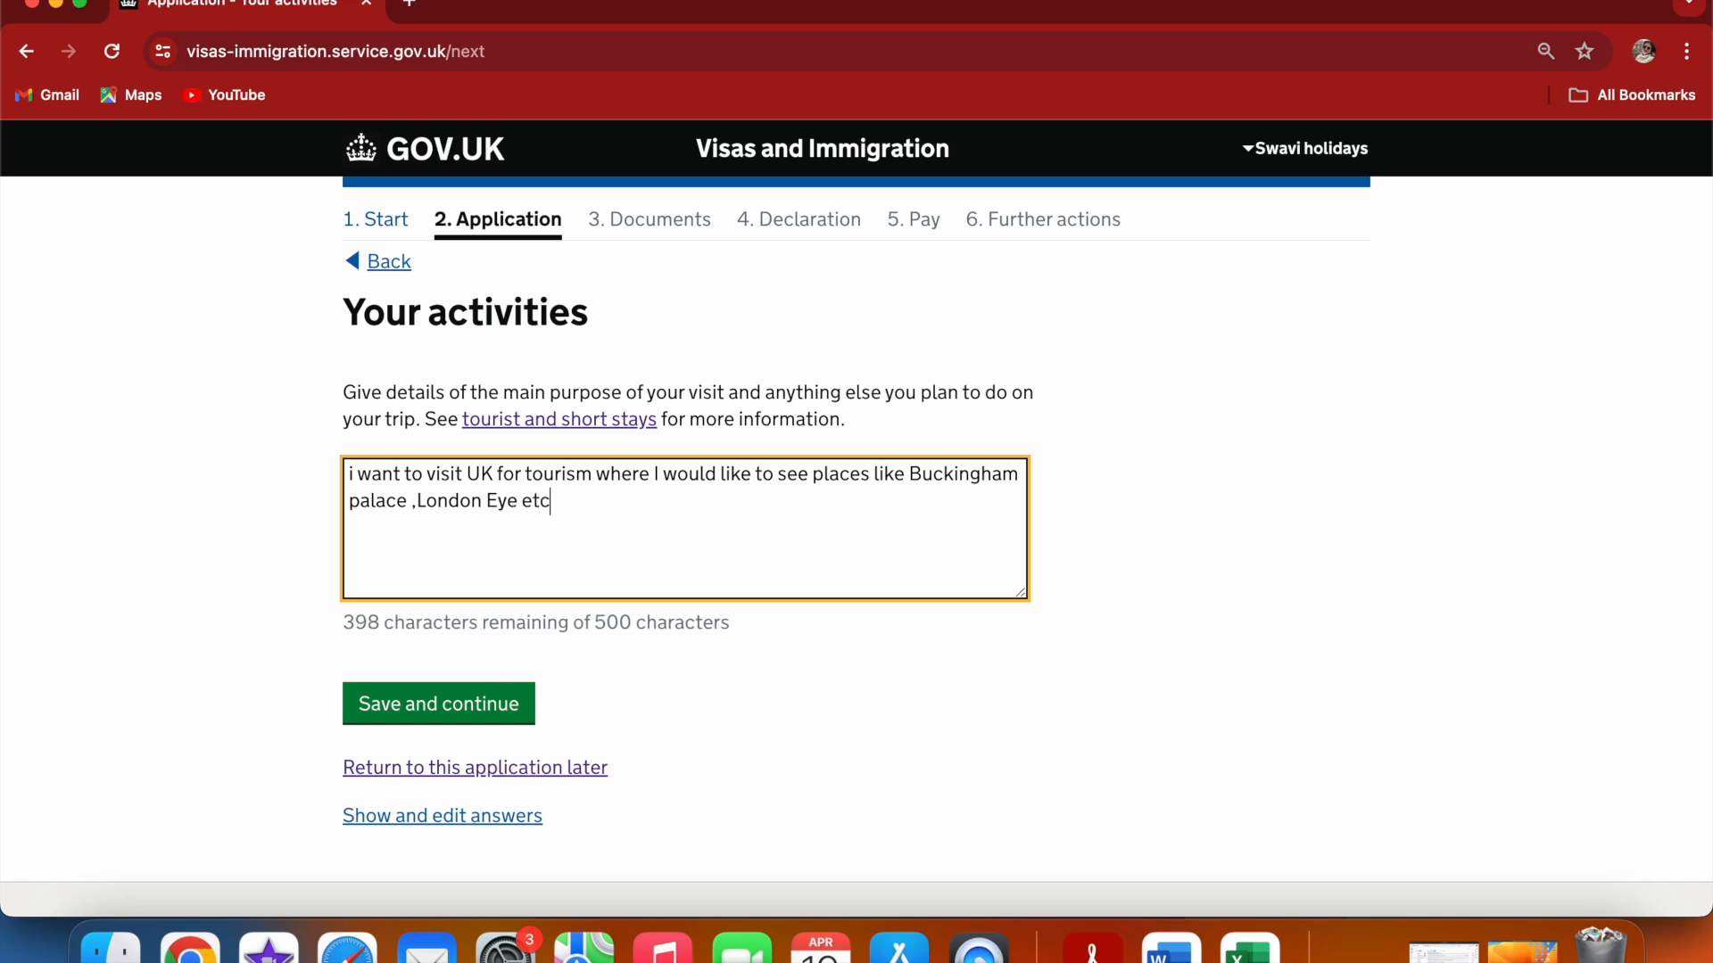
pyautogui.write('...')
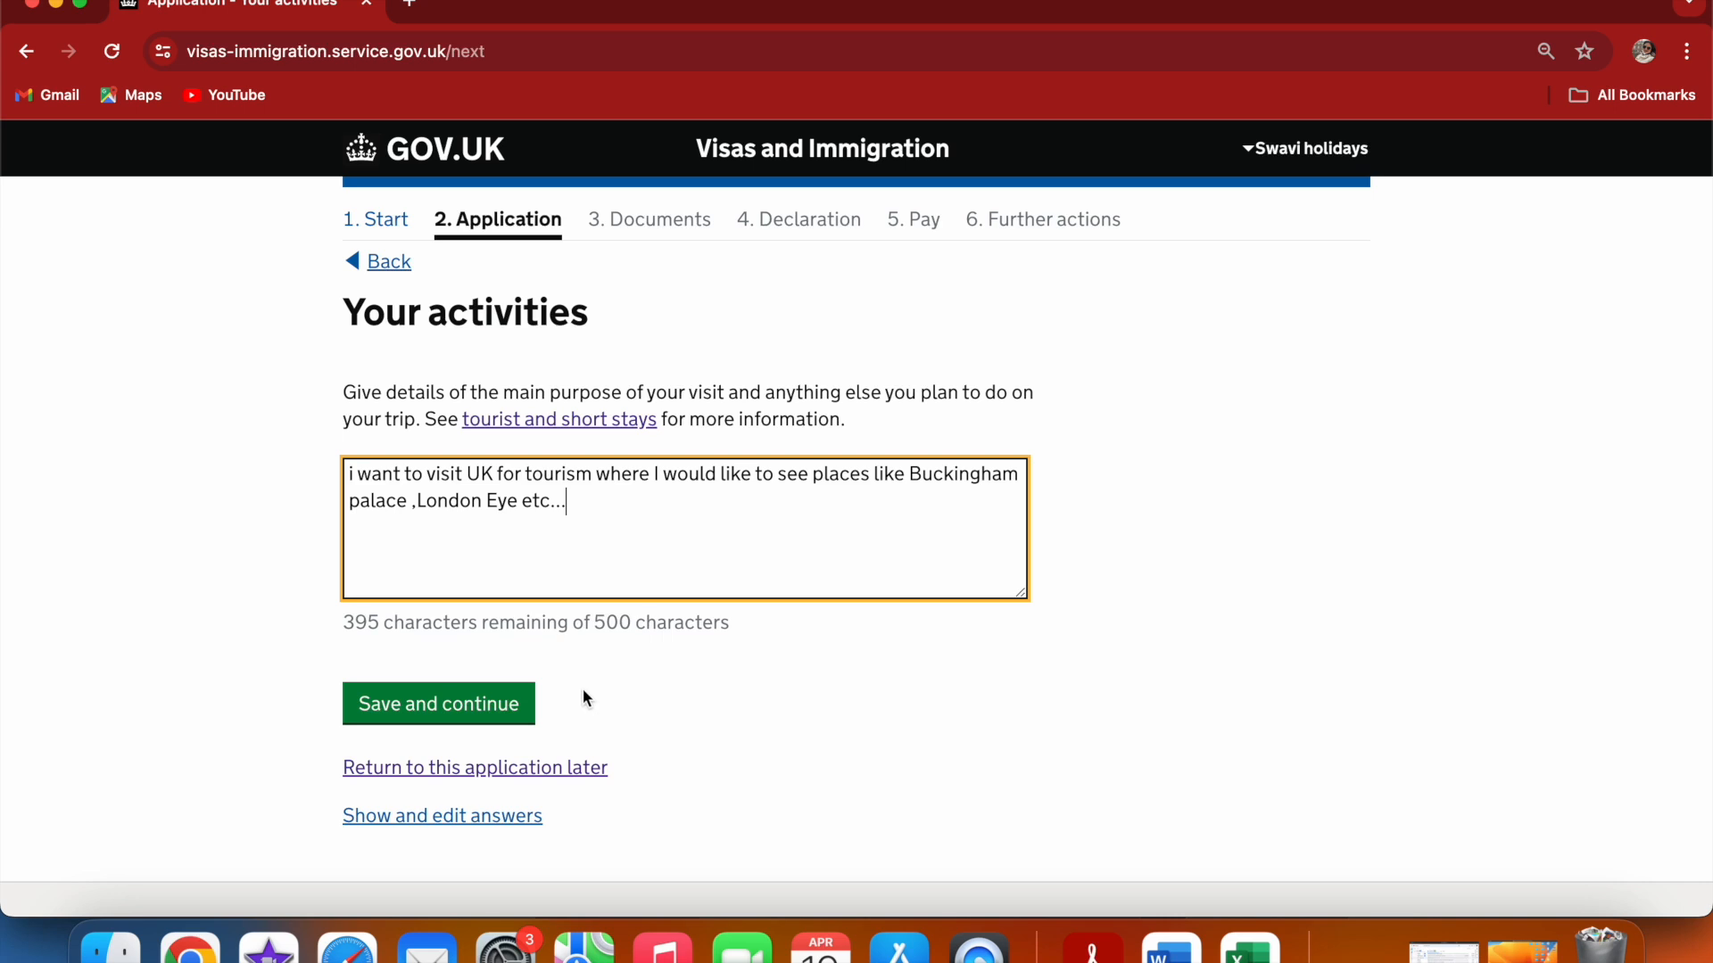
# Save the activities page and fill in the partner's given names and family name
pyautogui.click(506, 701)
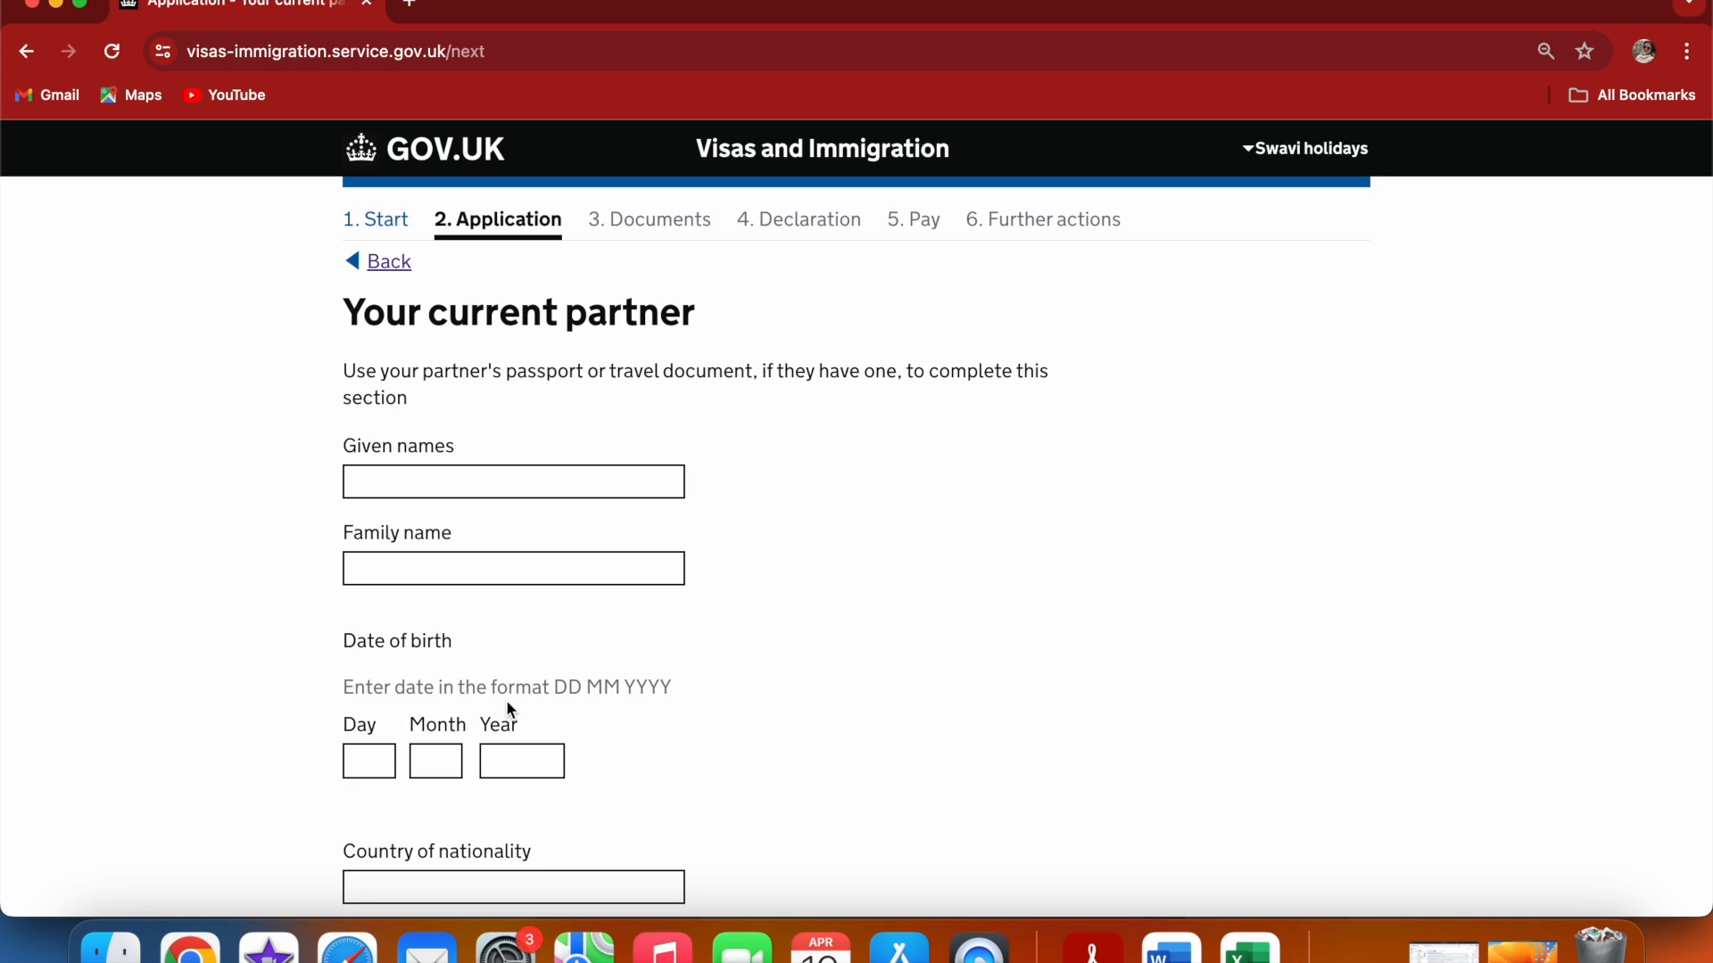
pyautogui.click(857, 526)
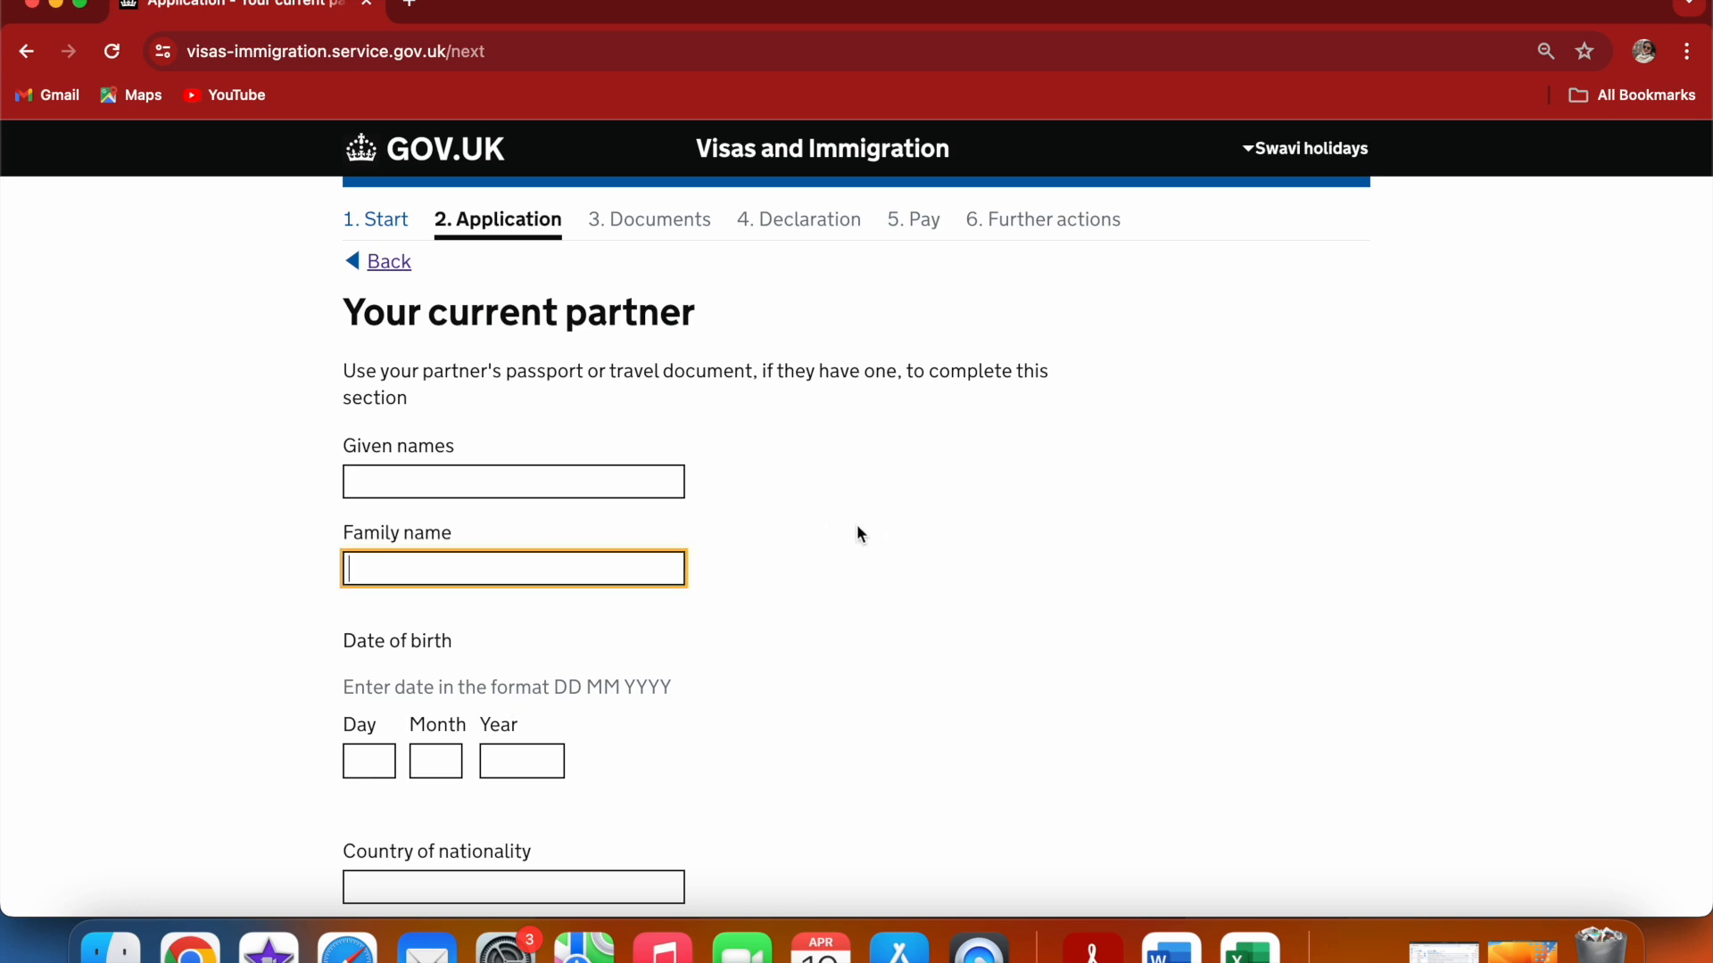
pyautogui.click(425, 476)
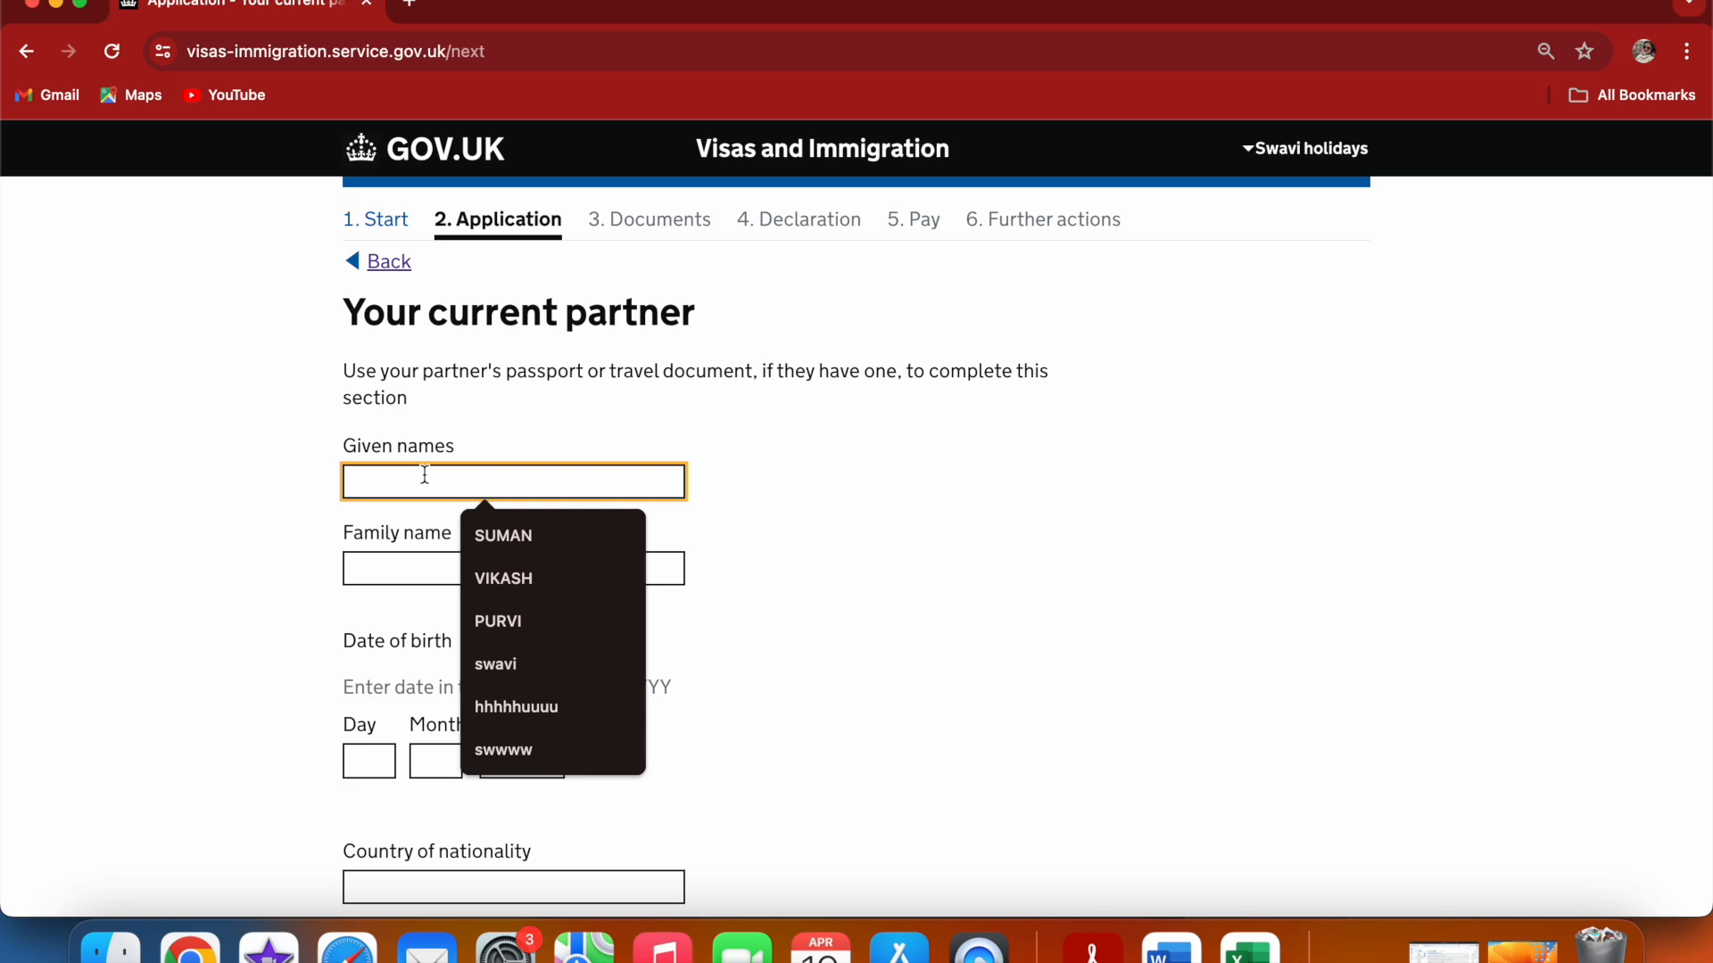
pyautogui.click(504, 750)
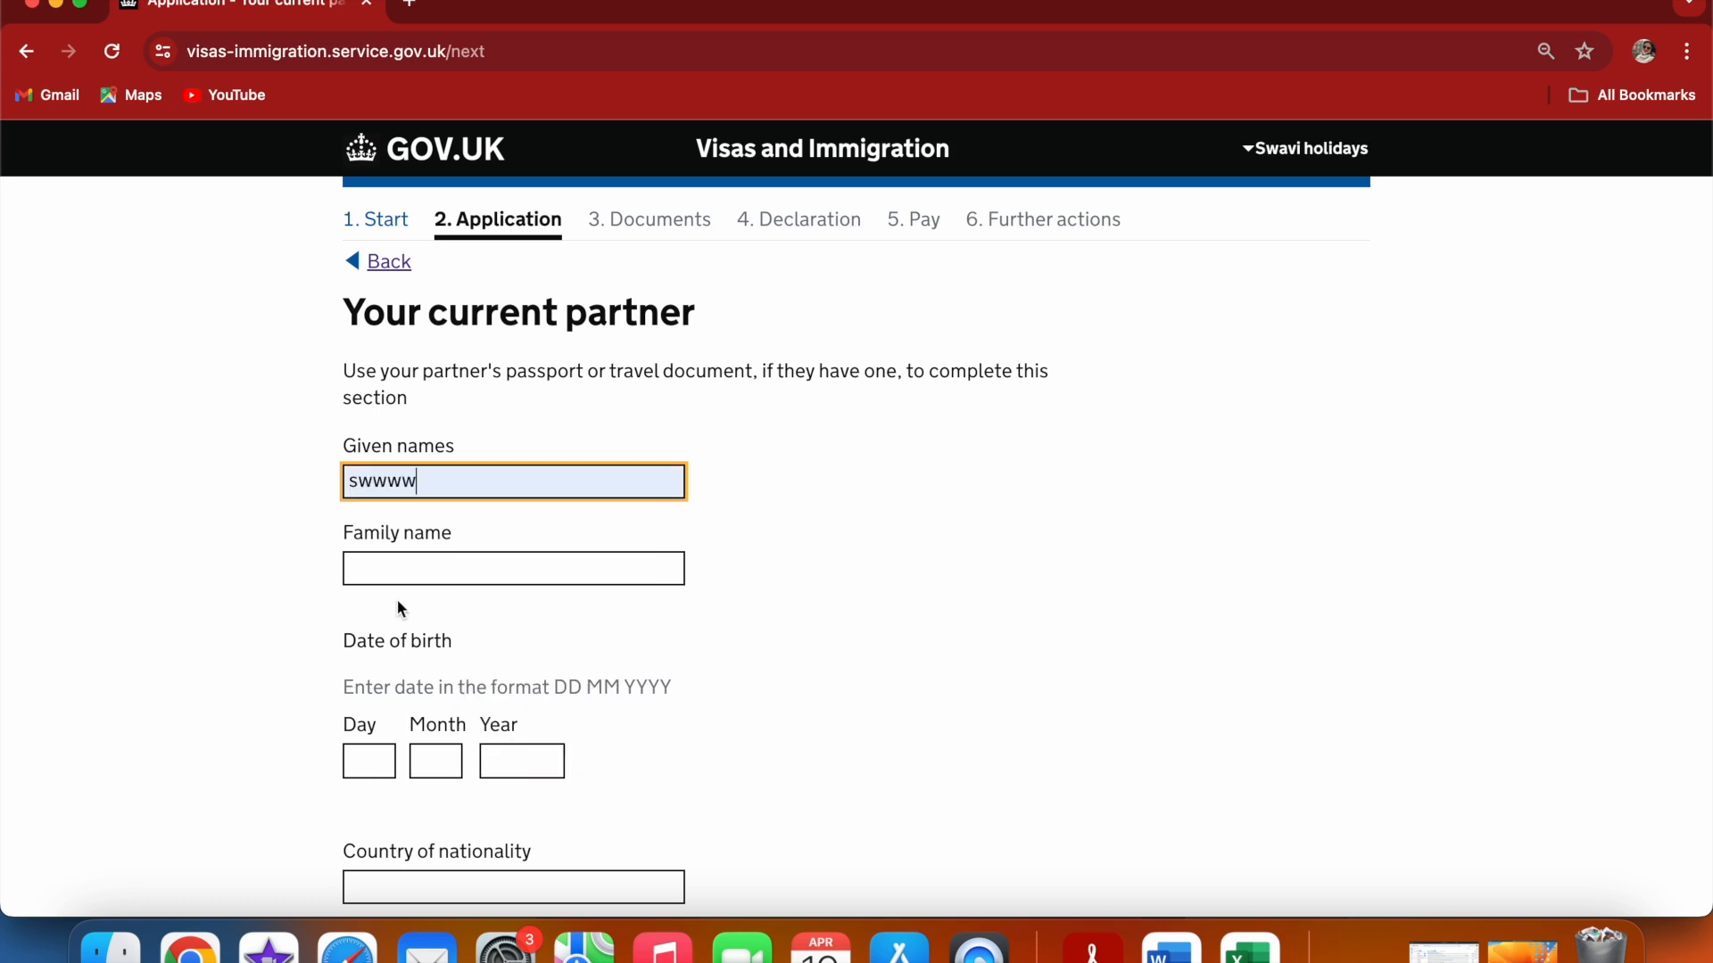
pyautogui.click(415, 568)
pyautogui.click(496, 625)
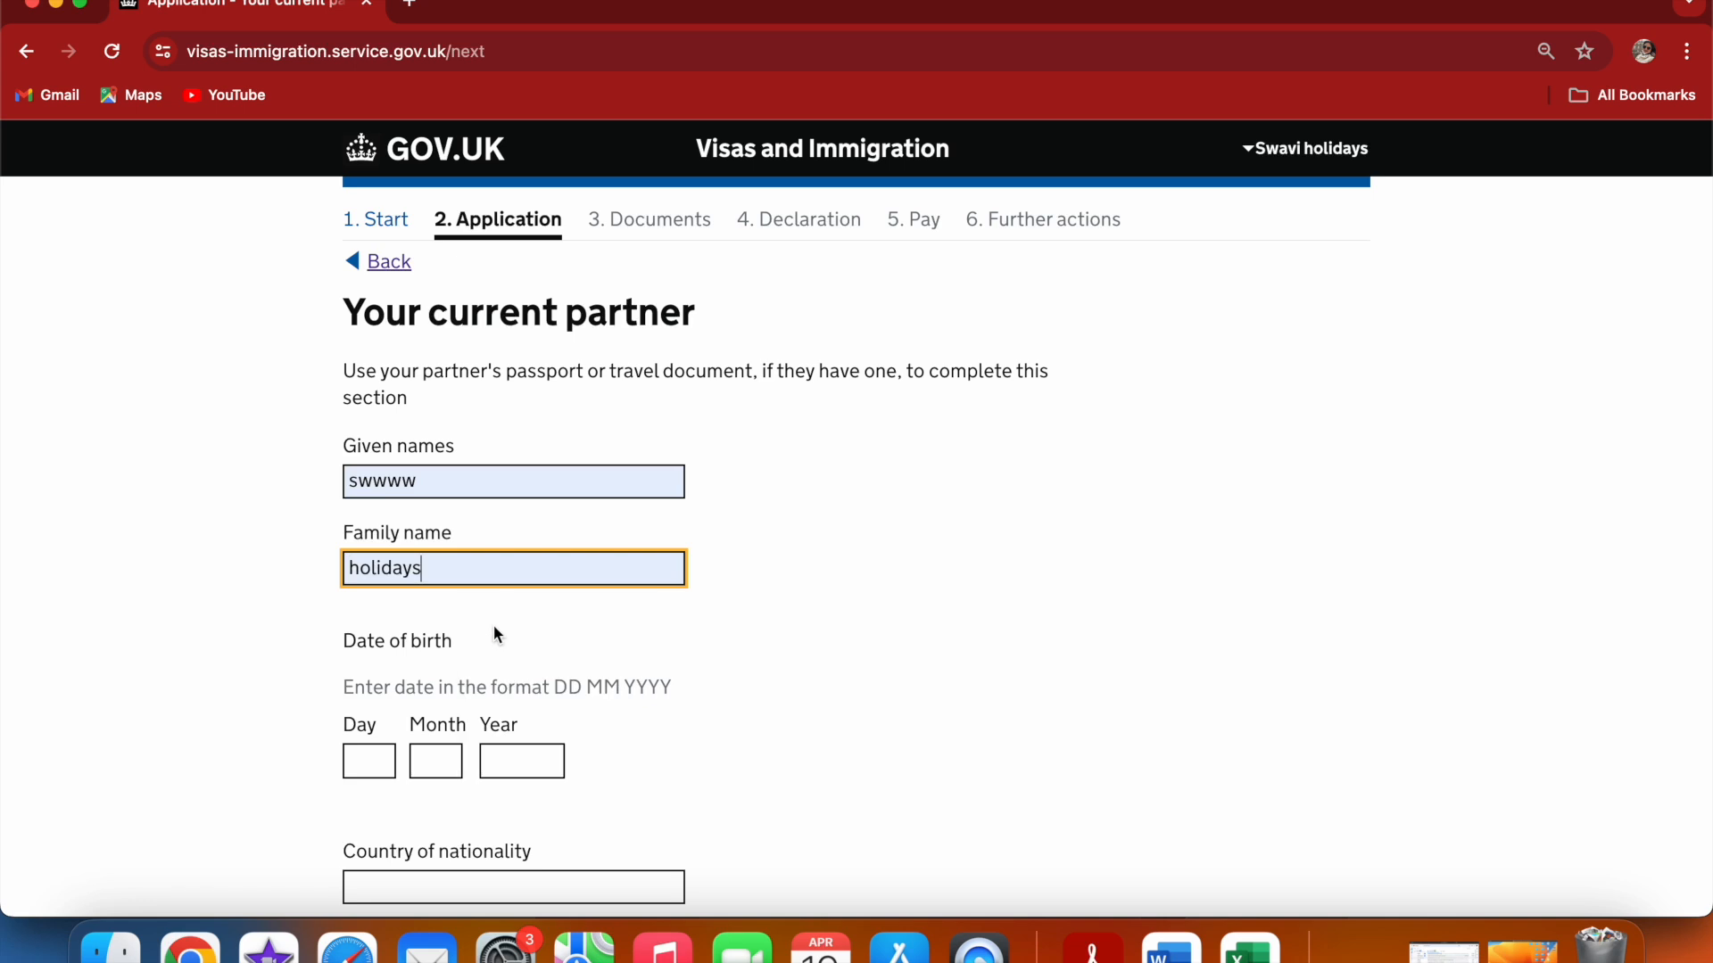
# Enter the partner's date of birth in the day, month and year fields
pyautogui.click(386, 761)
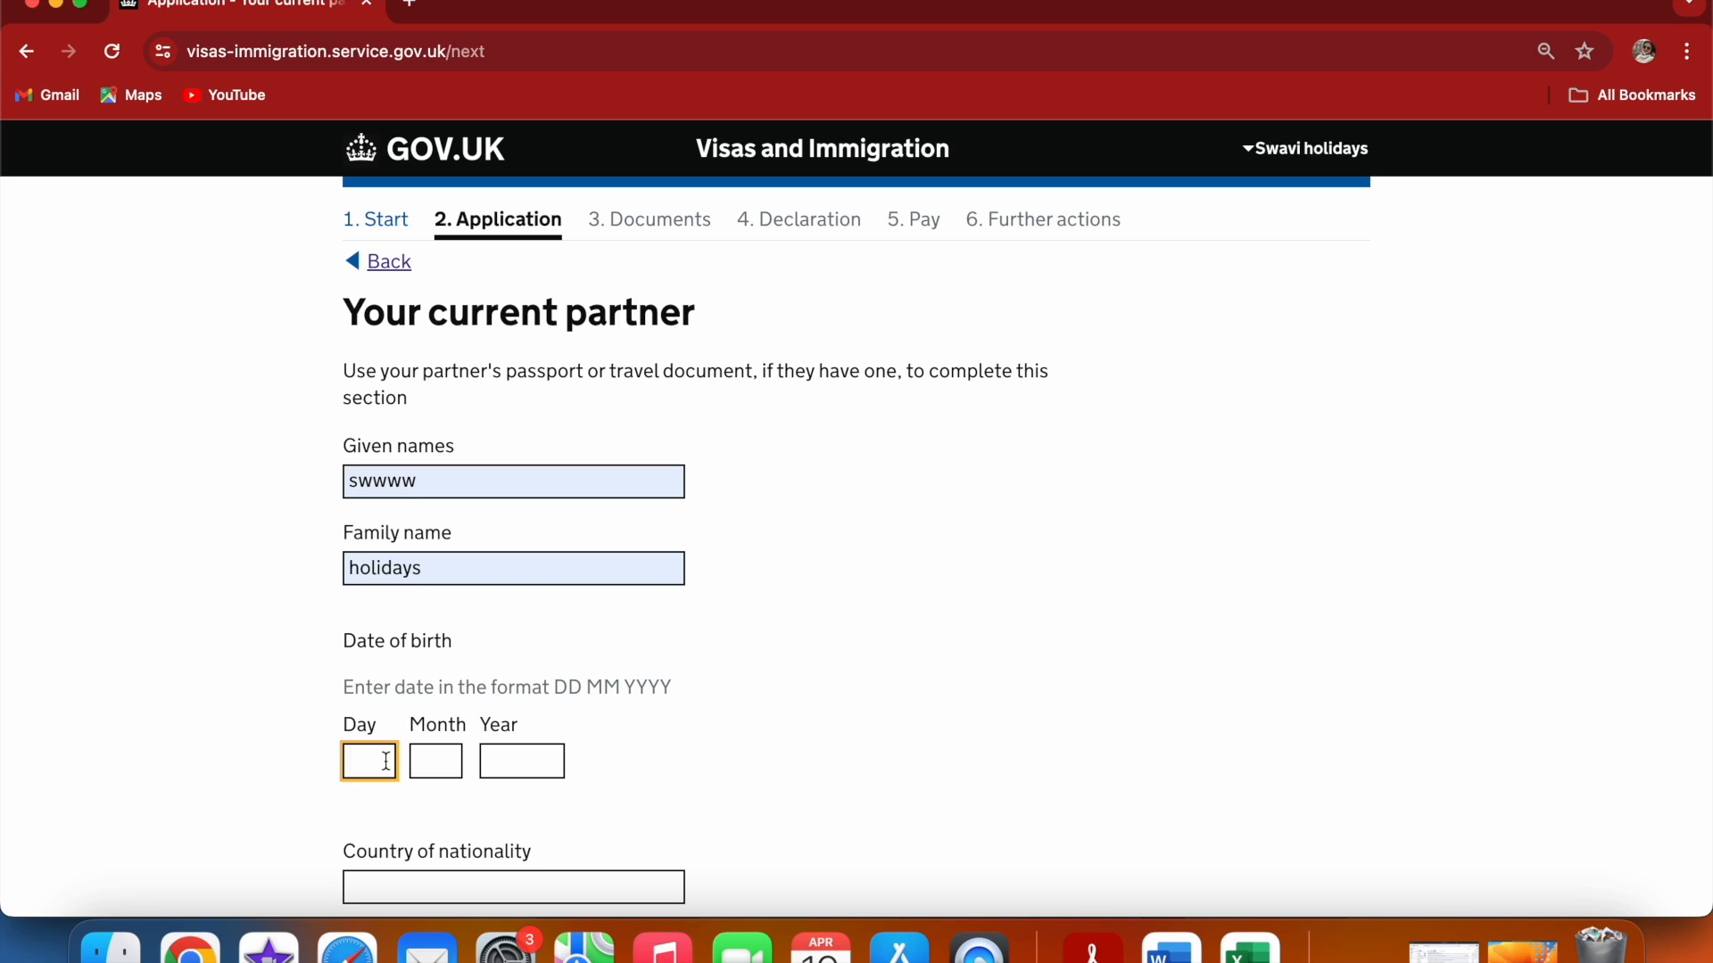
pyautogui.write('13')
pyautogui.click(432, 761)
pyautogui.write('04')
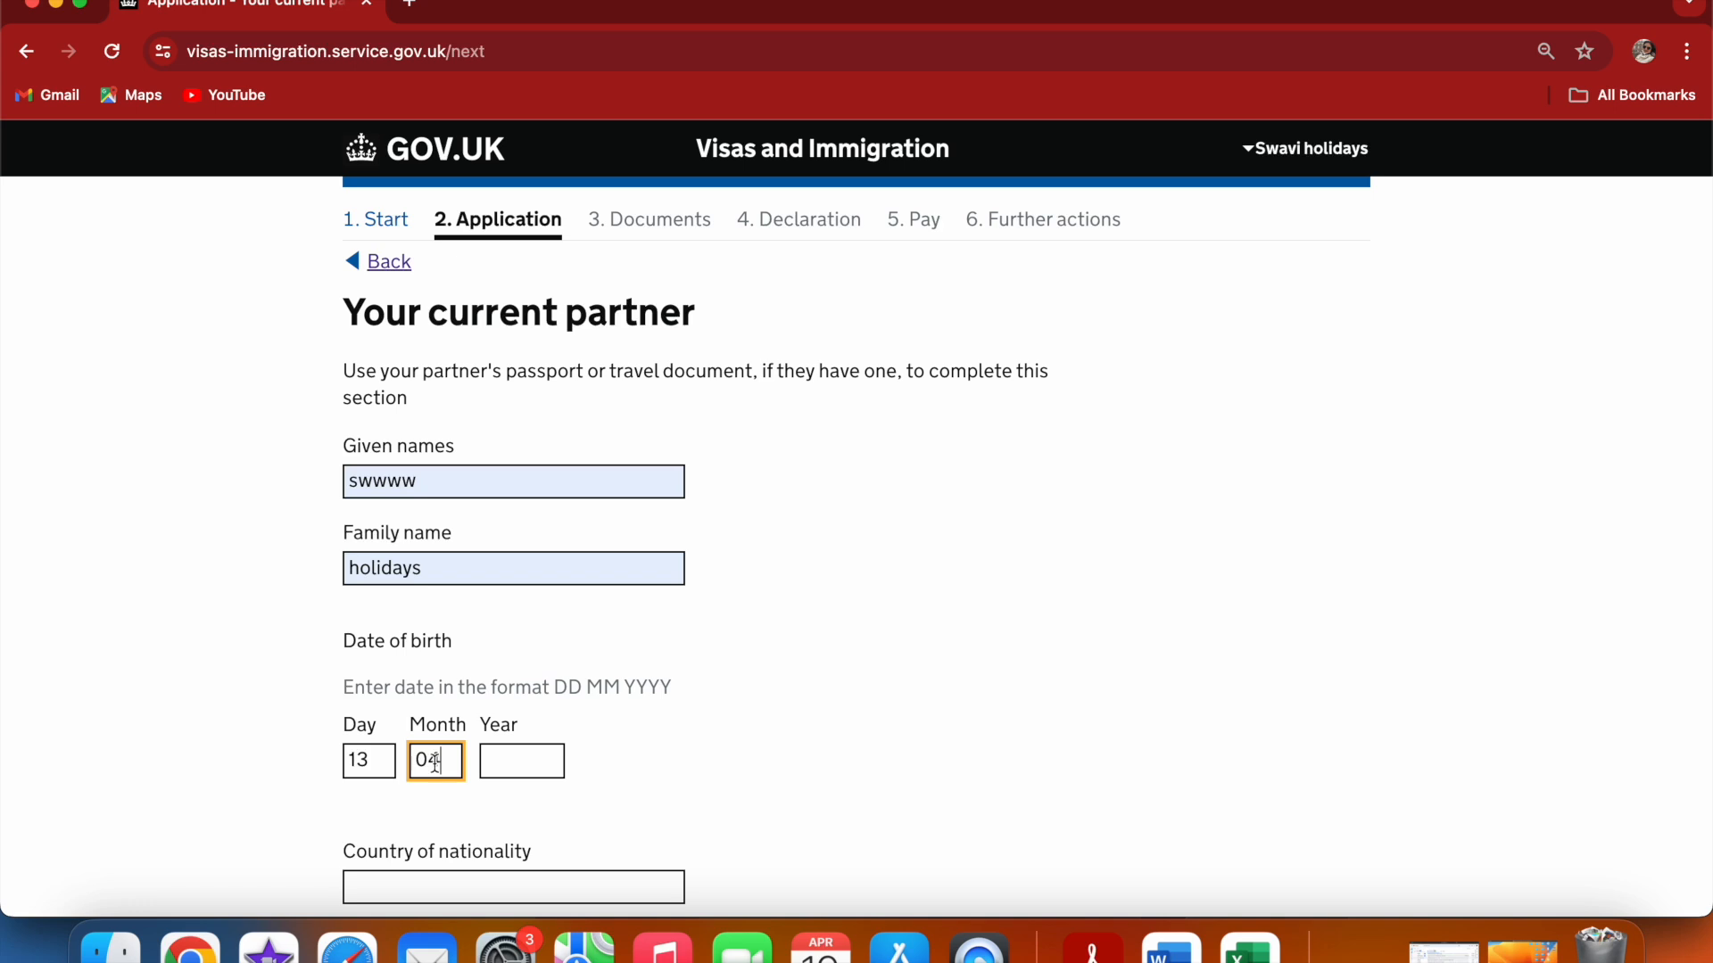
pyautogui.click(511, 769)
pyautogui.write('1992')
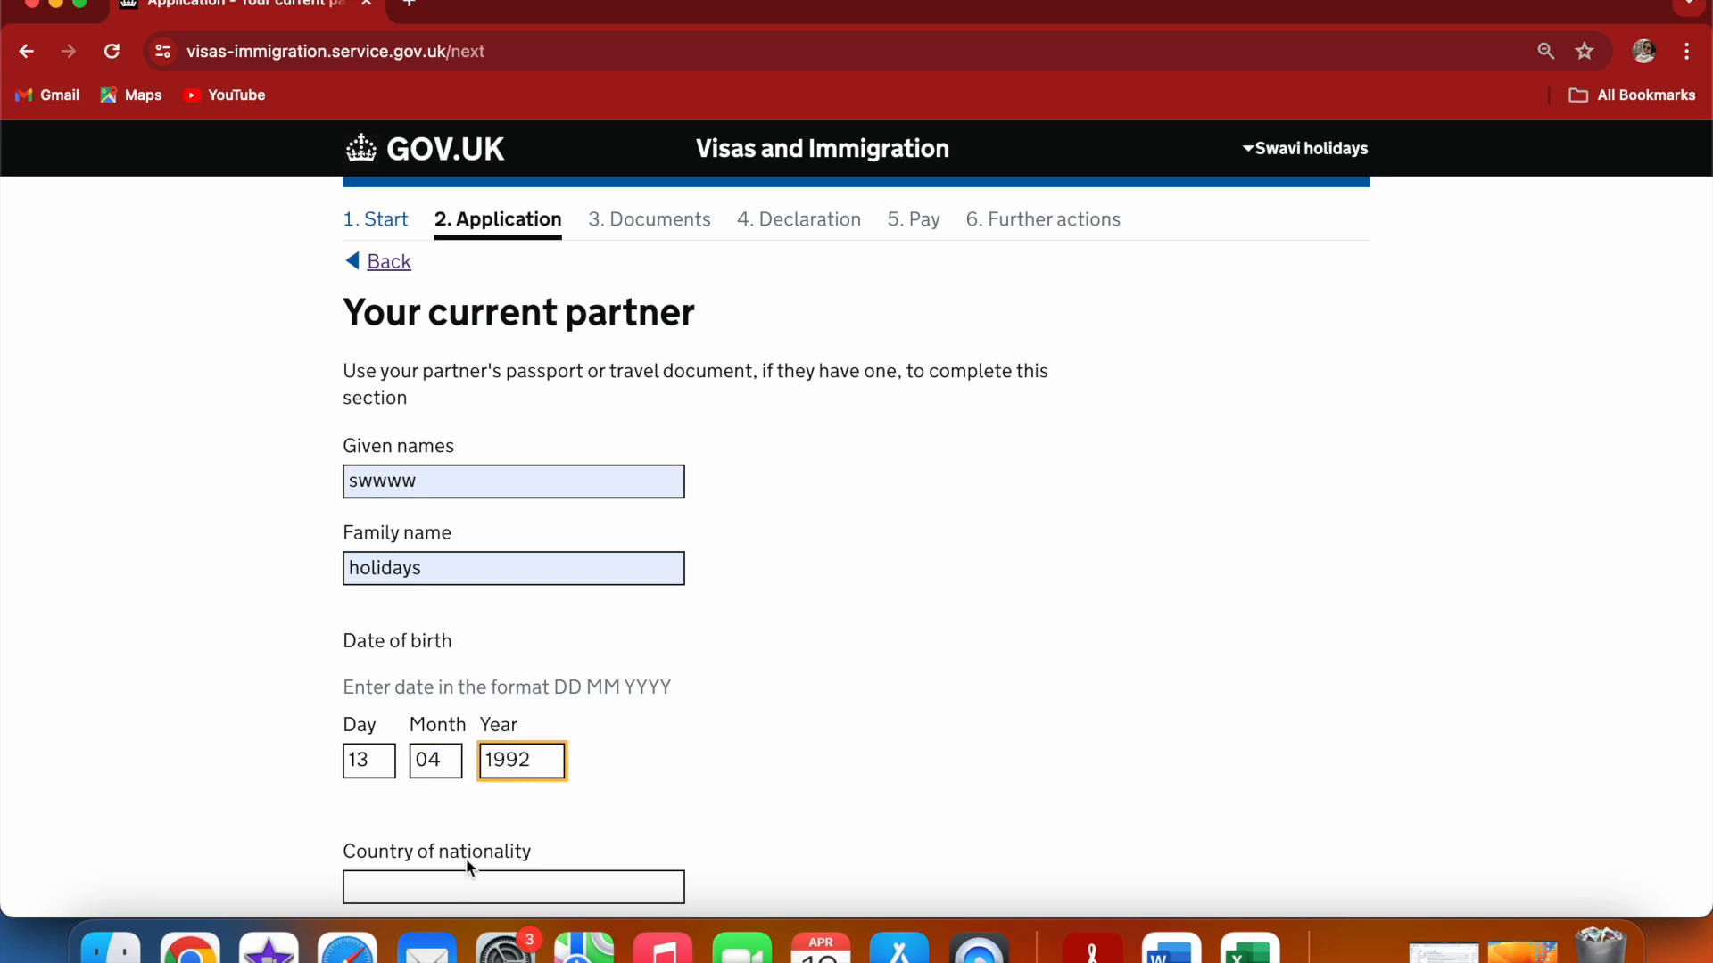
# Set the partner's country of nationality to India
pyautogui.click(452, 878)
pyautogui.write('India')
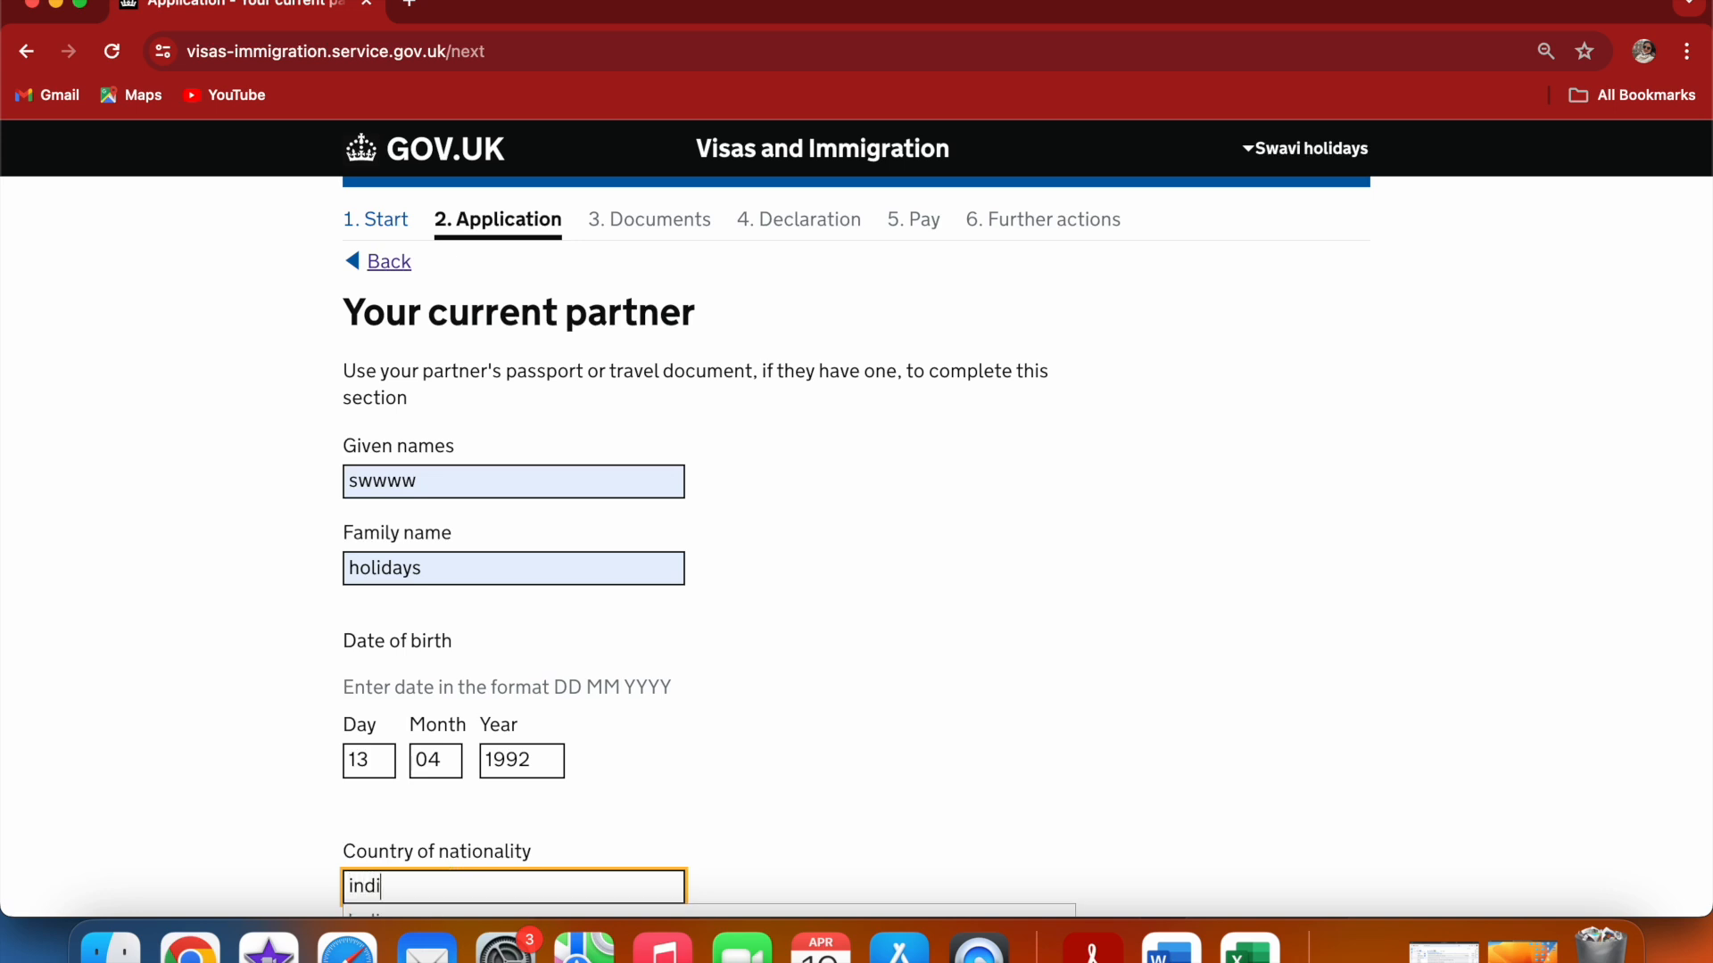
pyautogui.click(826, 805)
pyautogui.scroll(-3, 826, 803)
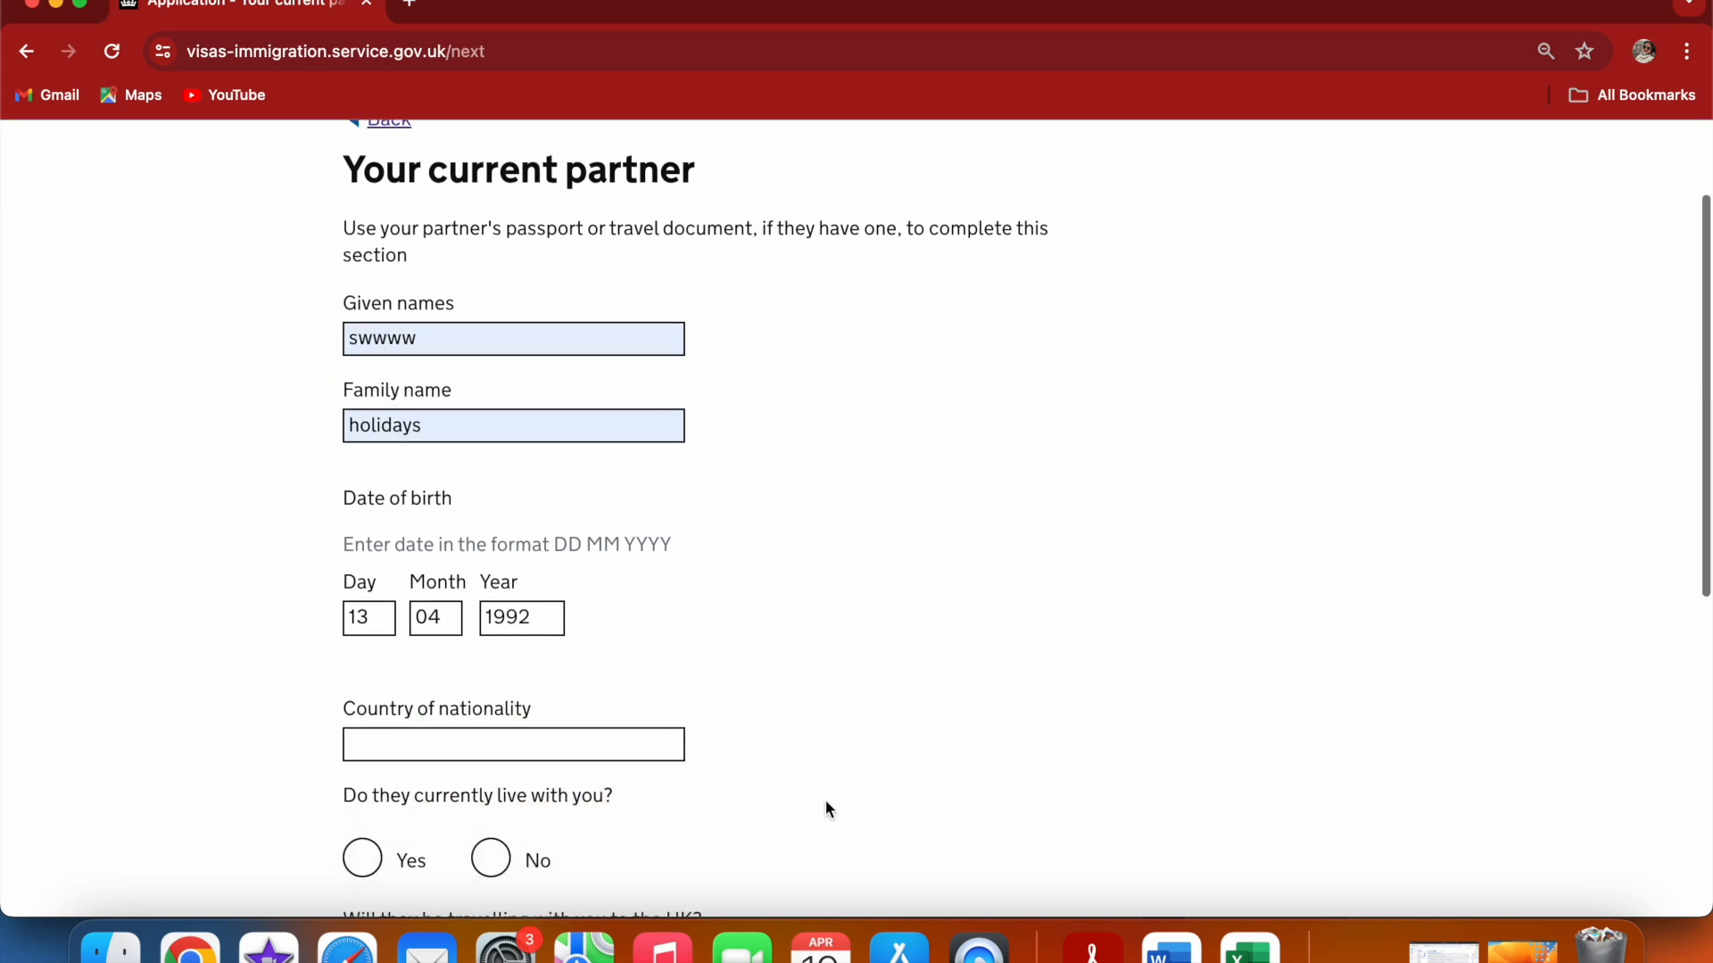
pyautogui.click(610, 744)
pyautogui.write('in')
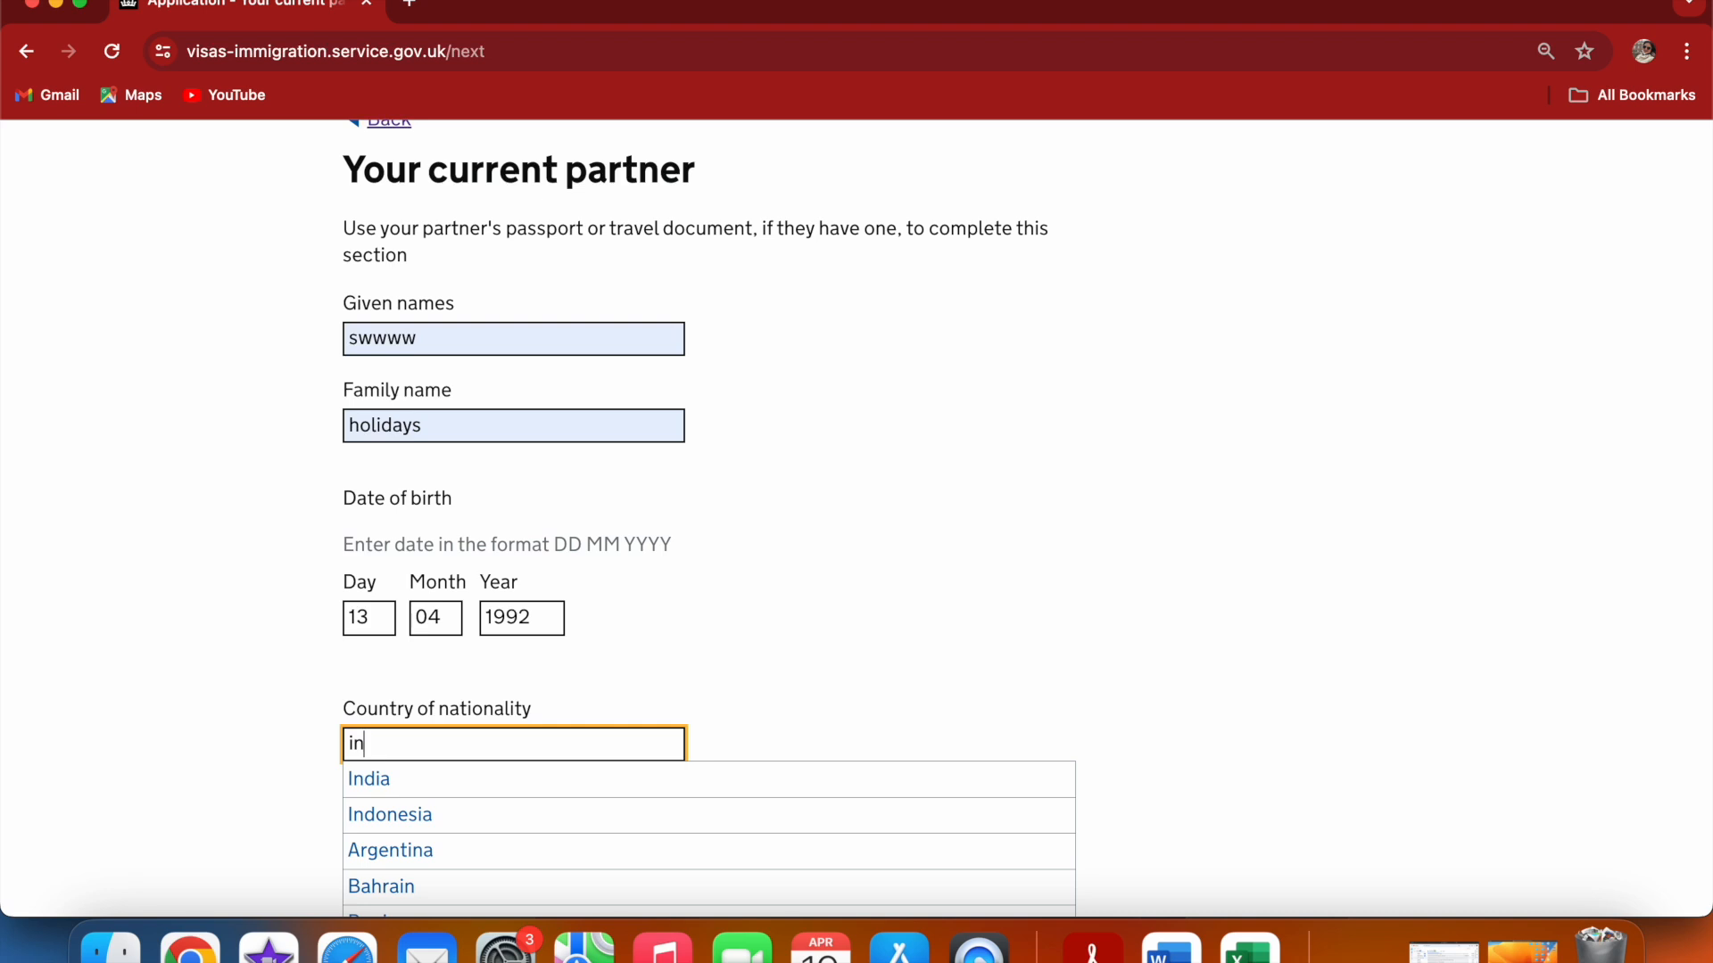
pyautogui.click(619, 781)
pyautogui.click(819, 678)
# Answer that the partner currently lives with you but is not travelling to the UK, and save
pyautogui.scroll(-1, 821, 678)
pyautogui.scroll(-1, 820, 679)
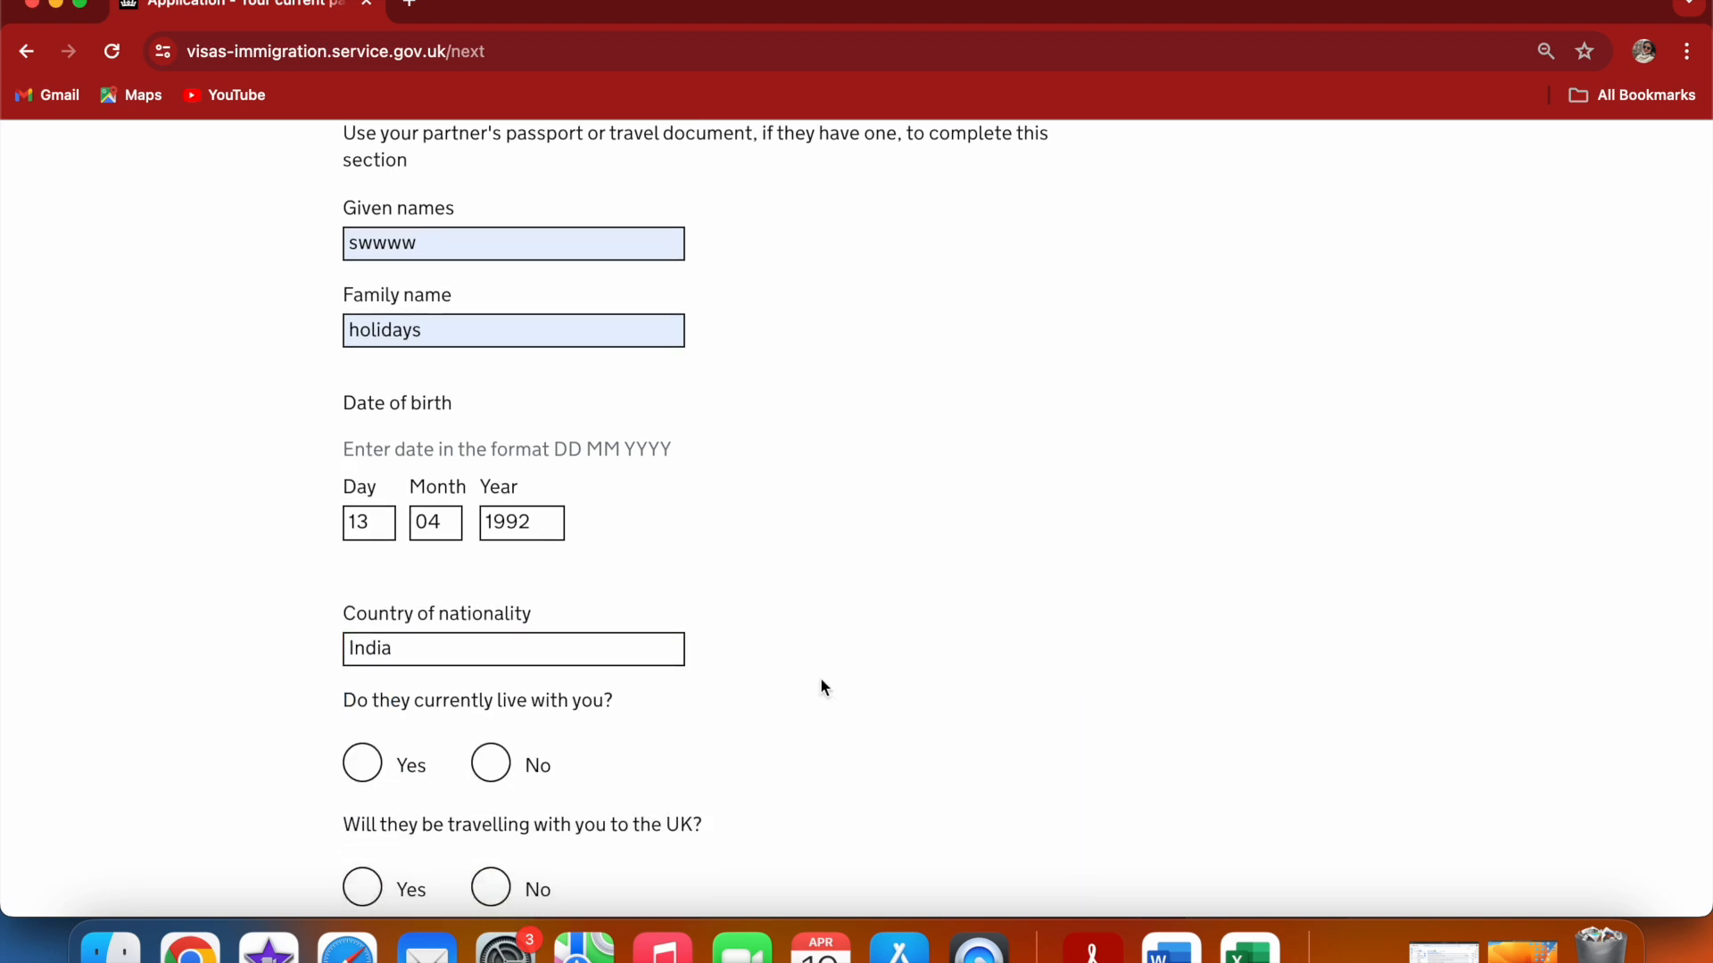
pyautogui.scroll(-4, 824, 686)
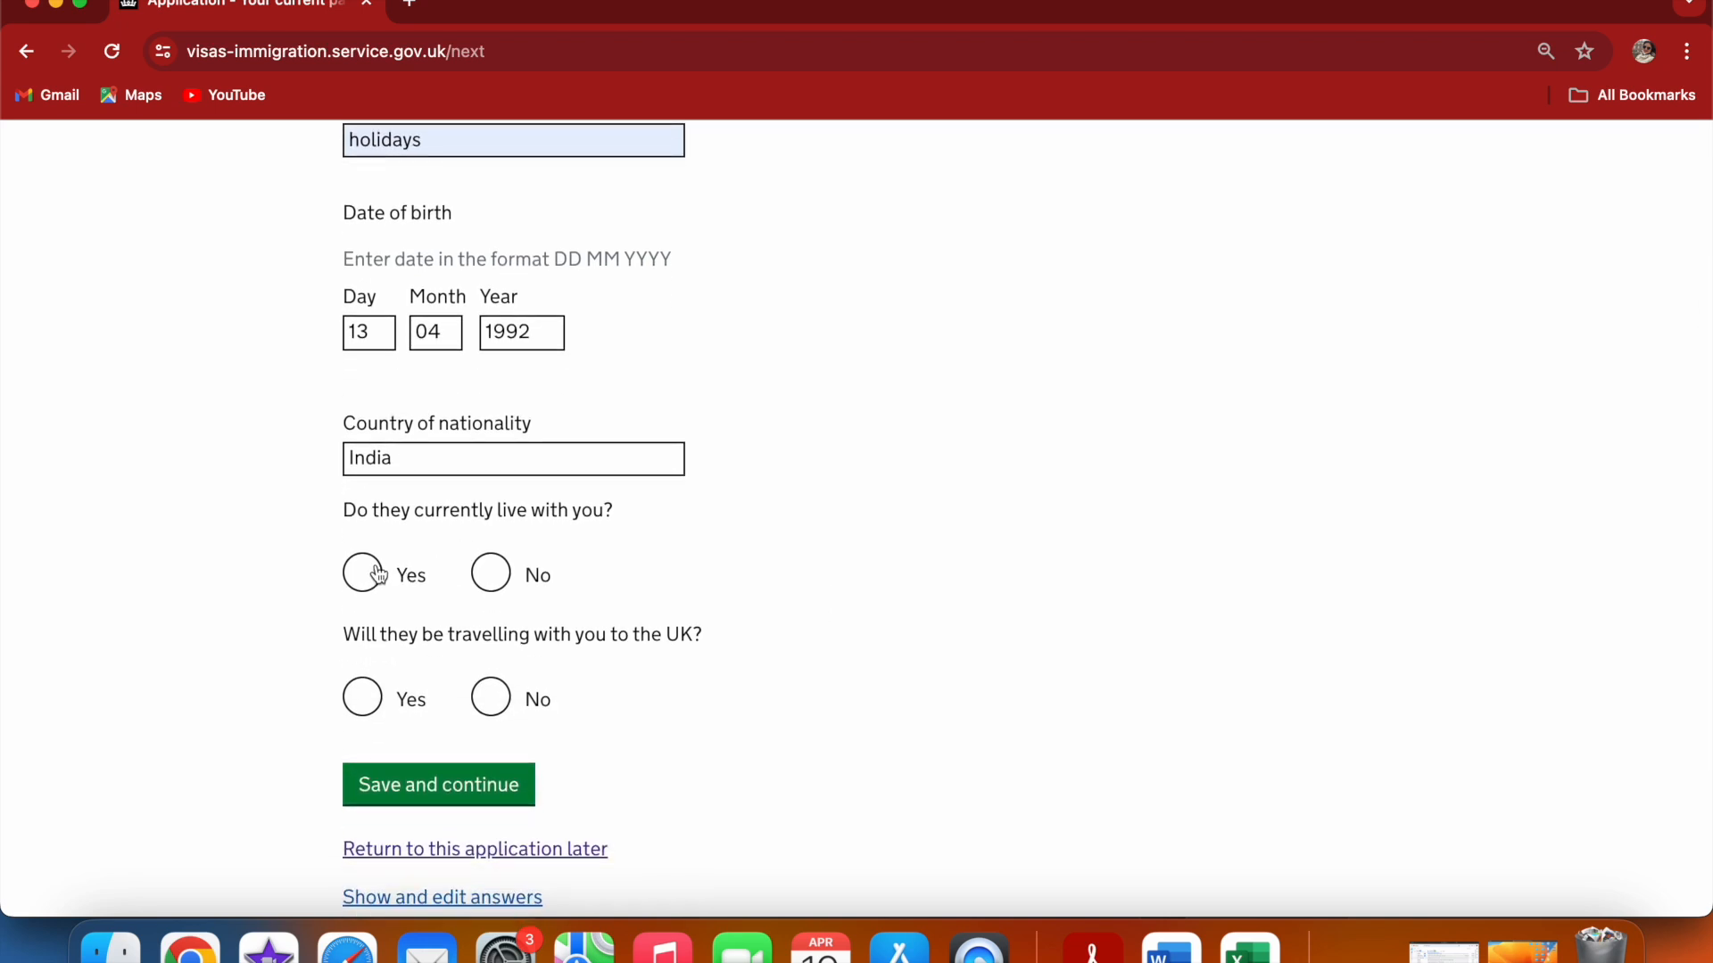
pyautogui.click(380, 574)
pyautogui.click(492, 697)
pyautogui.click(450, 785)
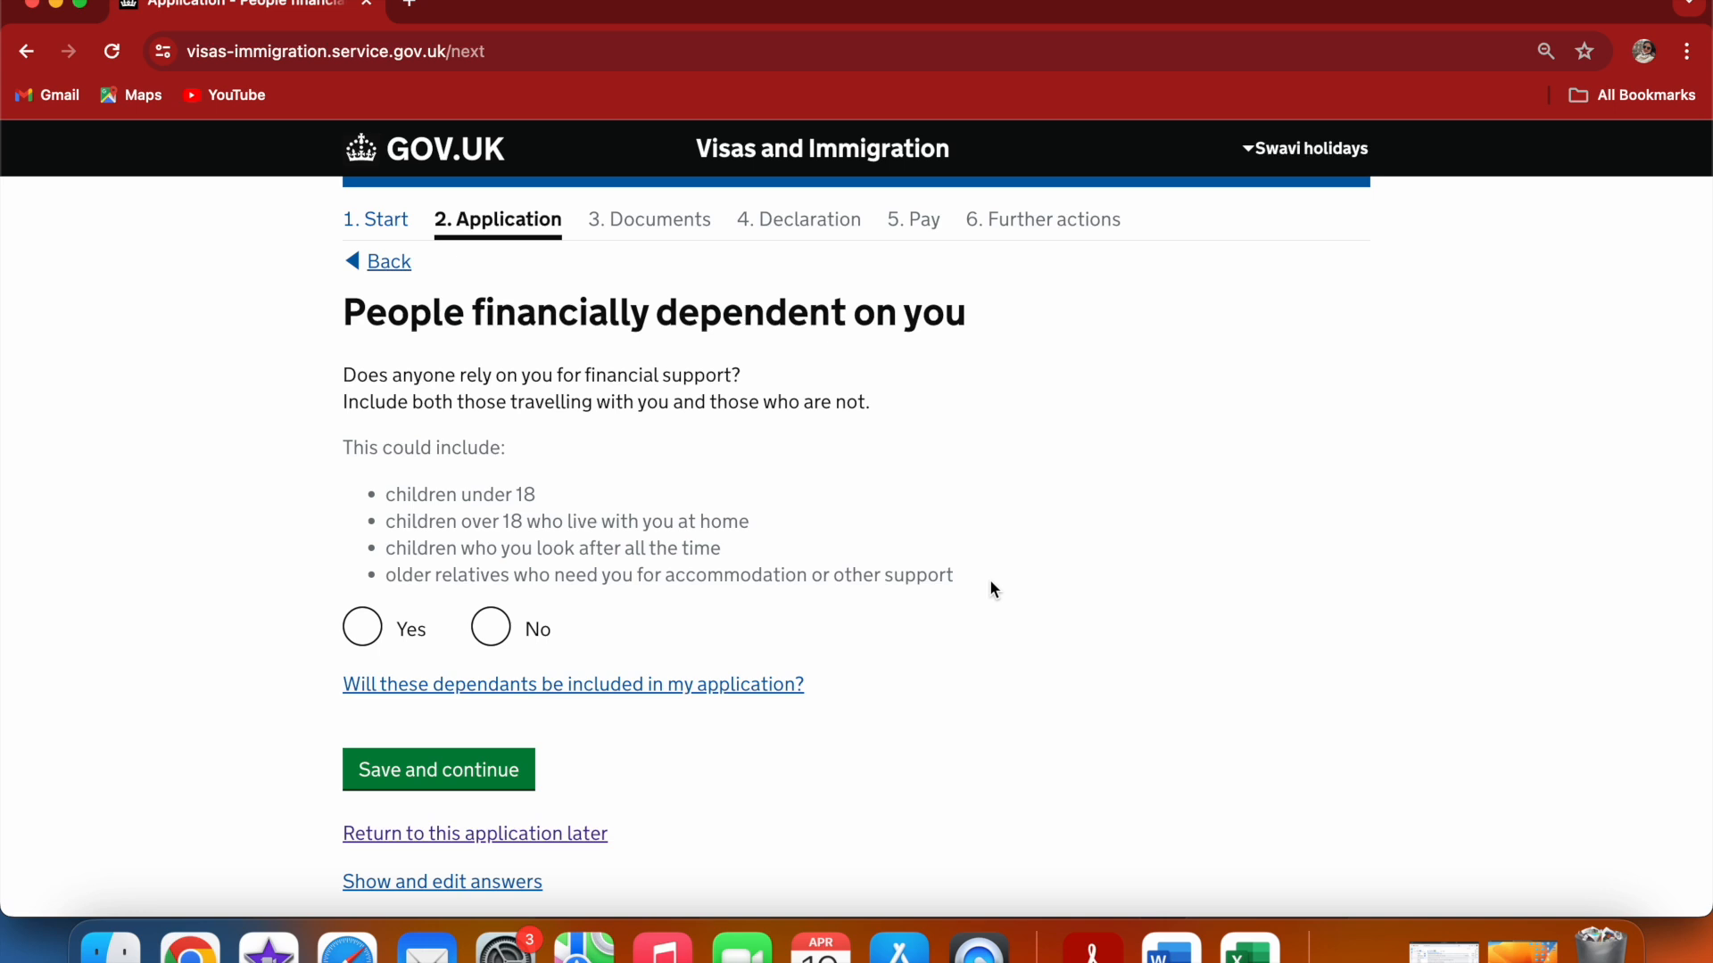
# Confirm that someone relies on you for financial support and save
pyautogui.click(375, 639)
pyautogui.click(826, 765)
pyautogui.scroll(-1, 826, 765)
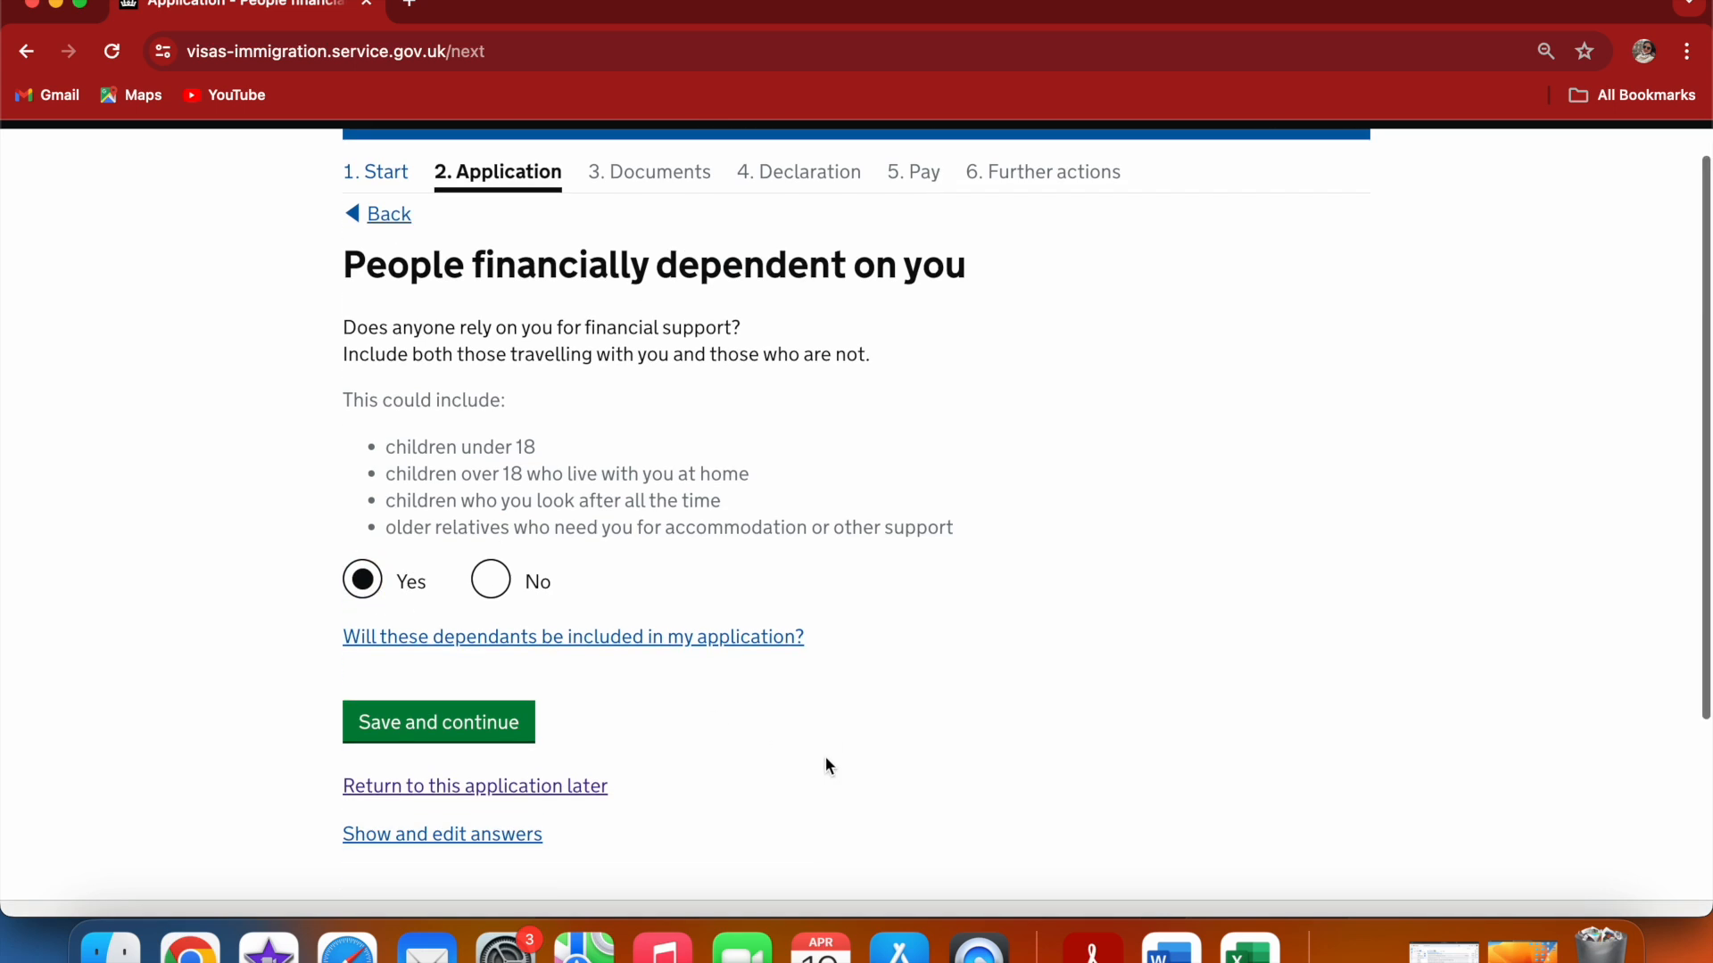
pyautogui.scroll(-1, 826, 765)
pyautogui.click(384, 674)
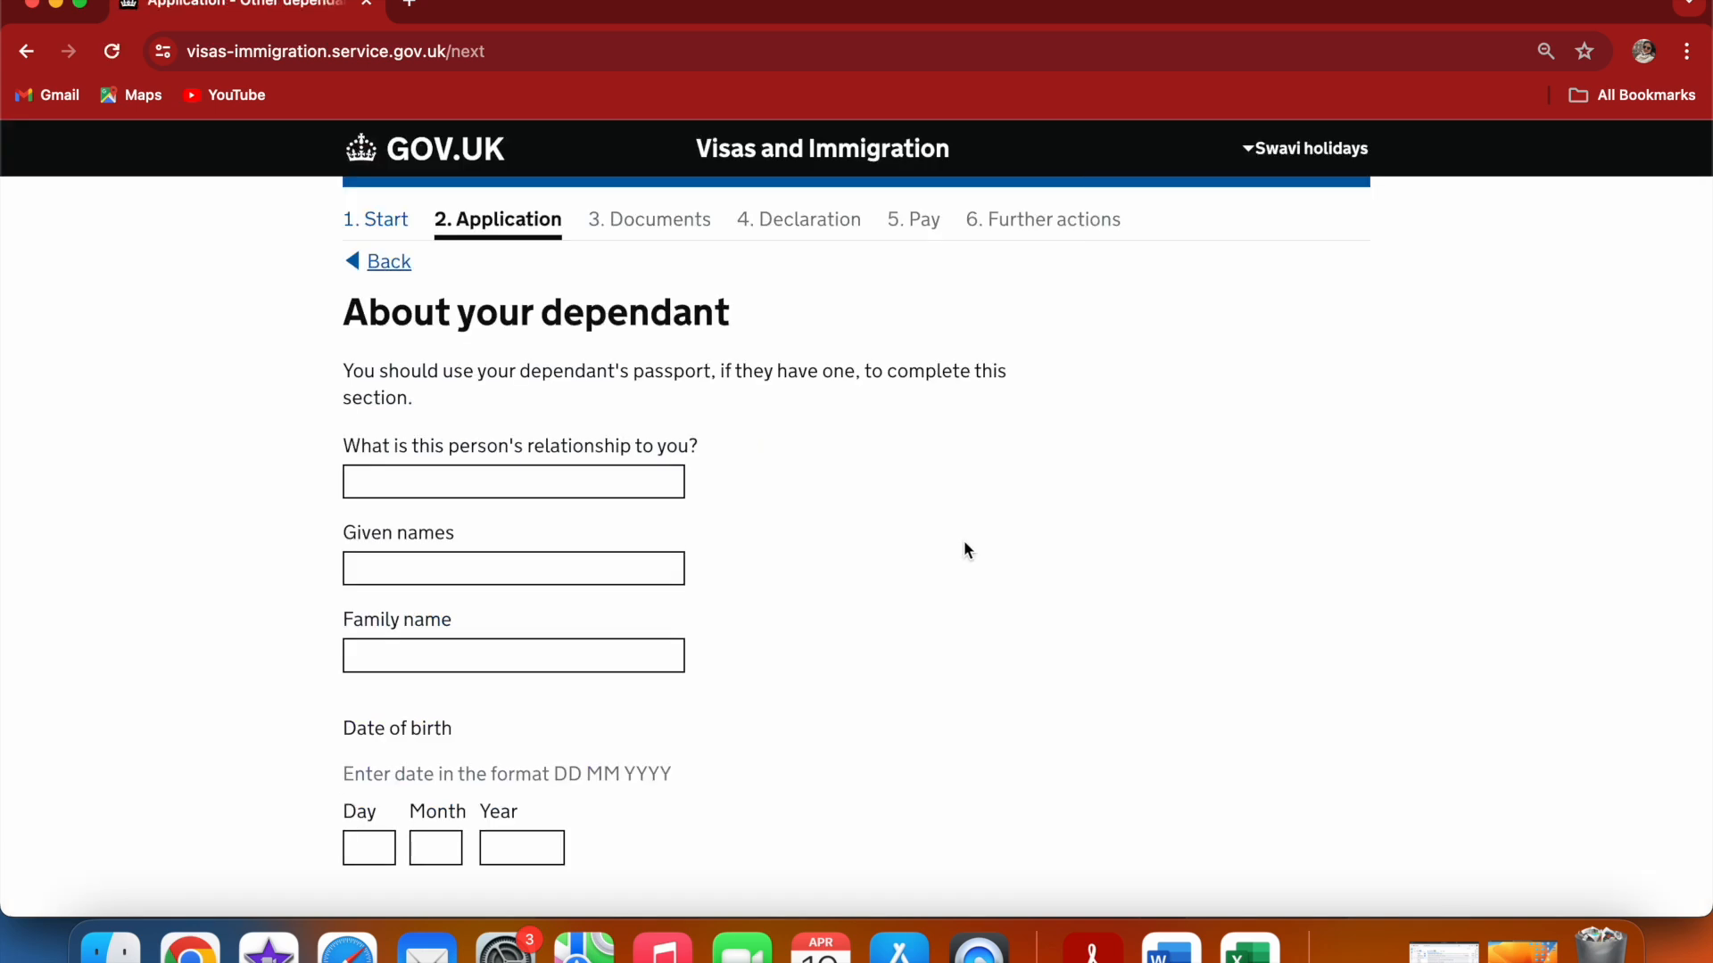
# Set the first dependant's relationship to SPOUSE and enter their given names and family name
pyautogui.press('Tab')
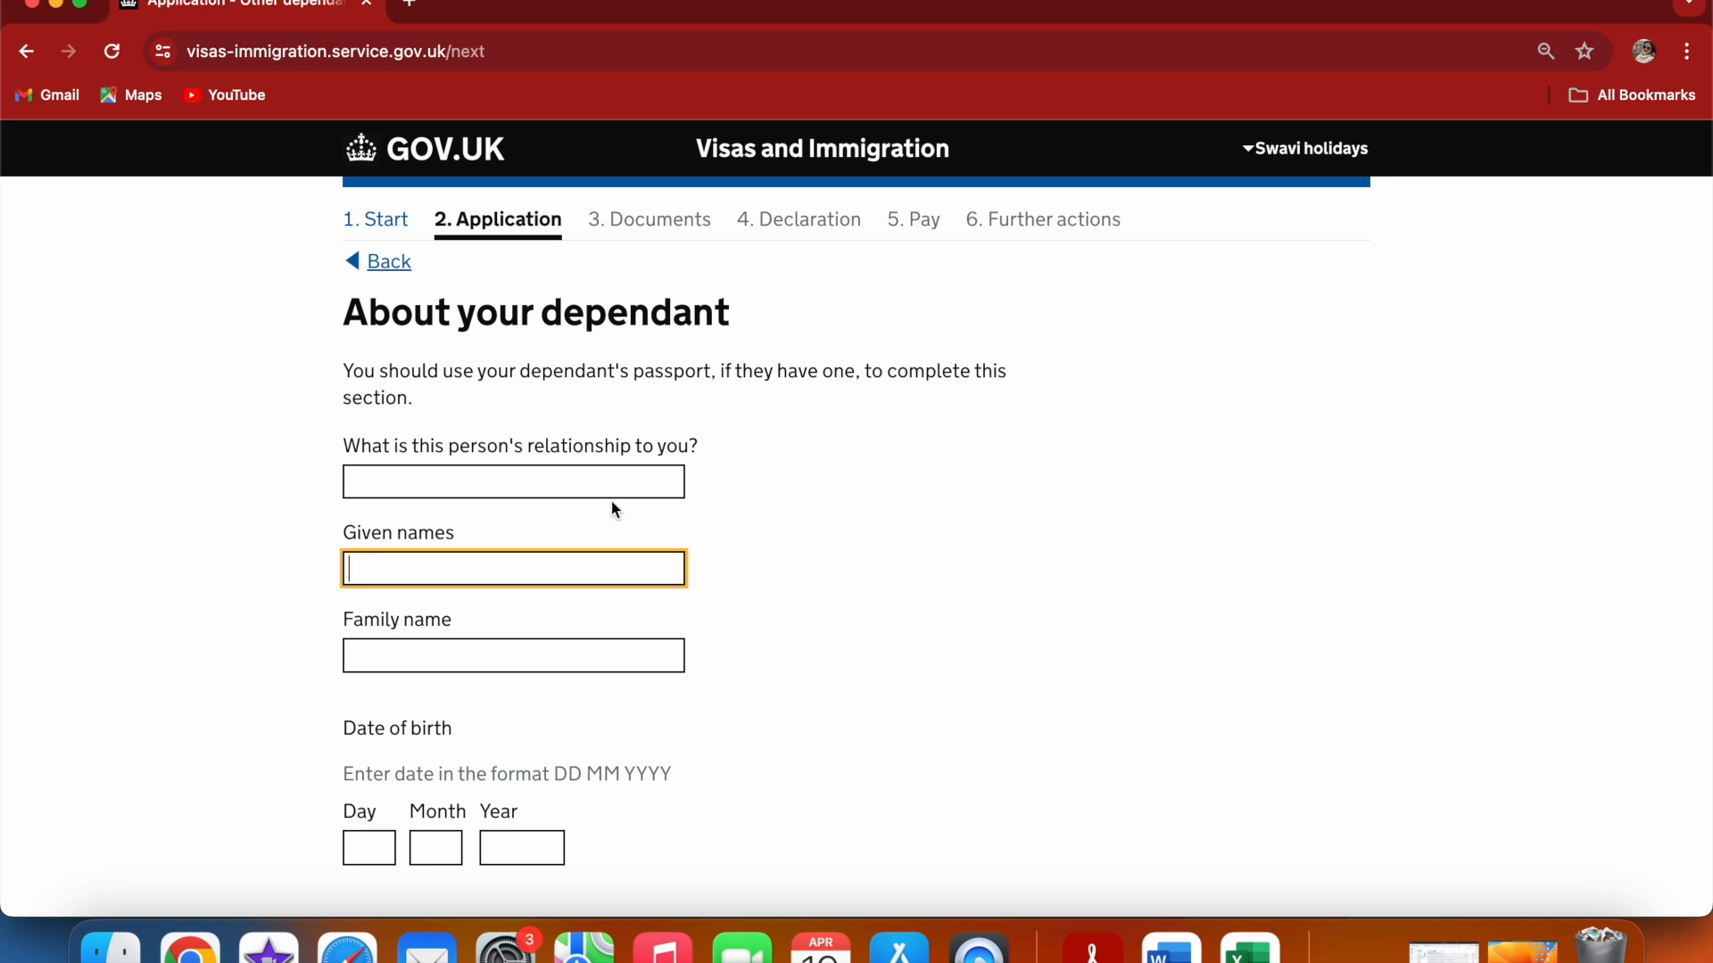
pyautogui.click(573, 486)
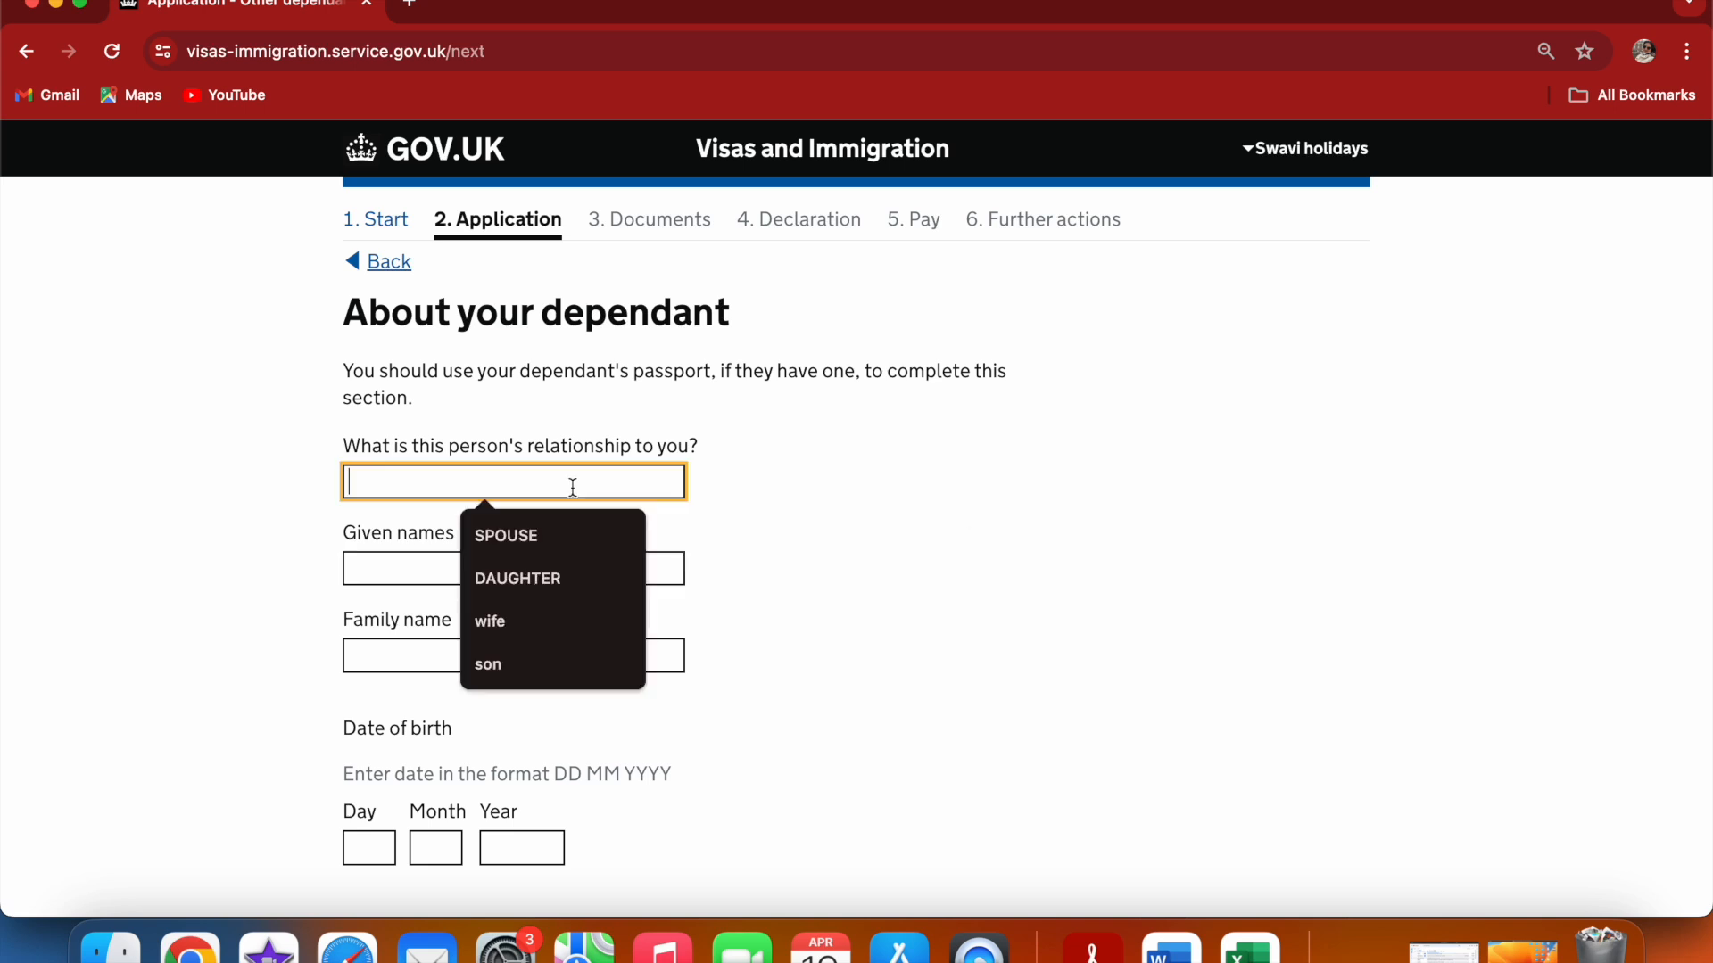
pyautogui.click(538, 526)
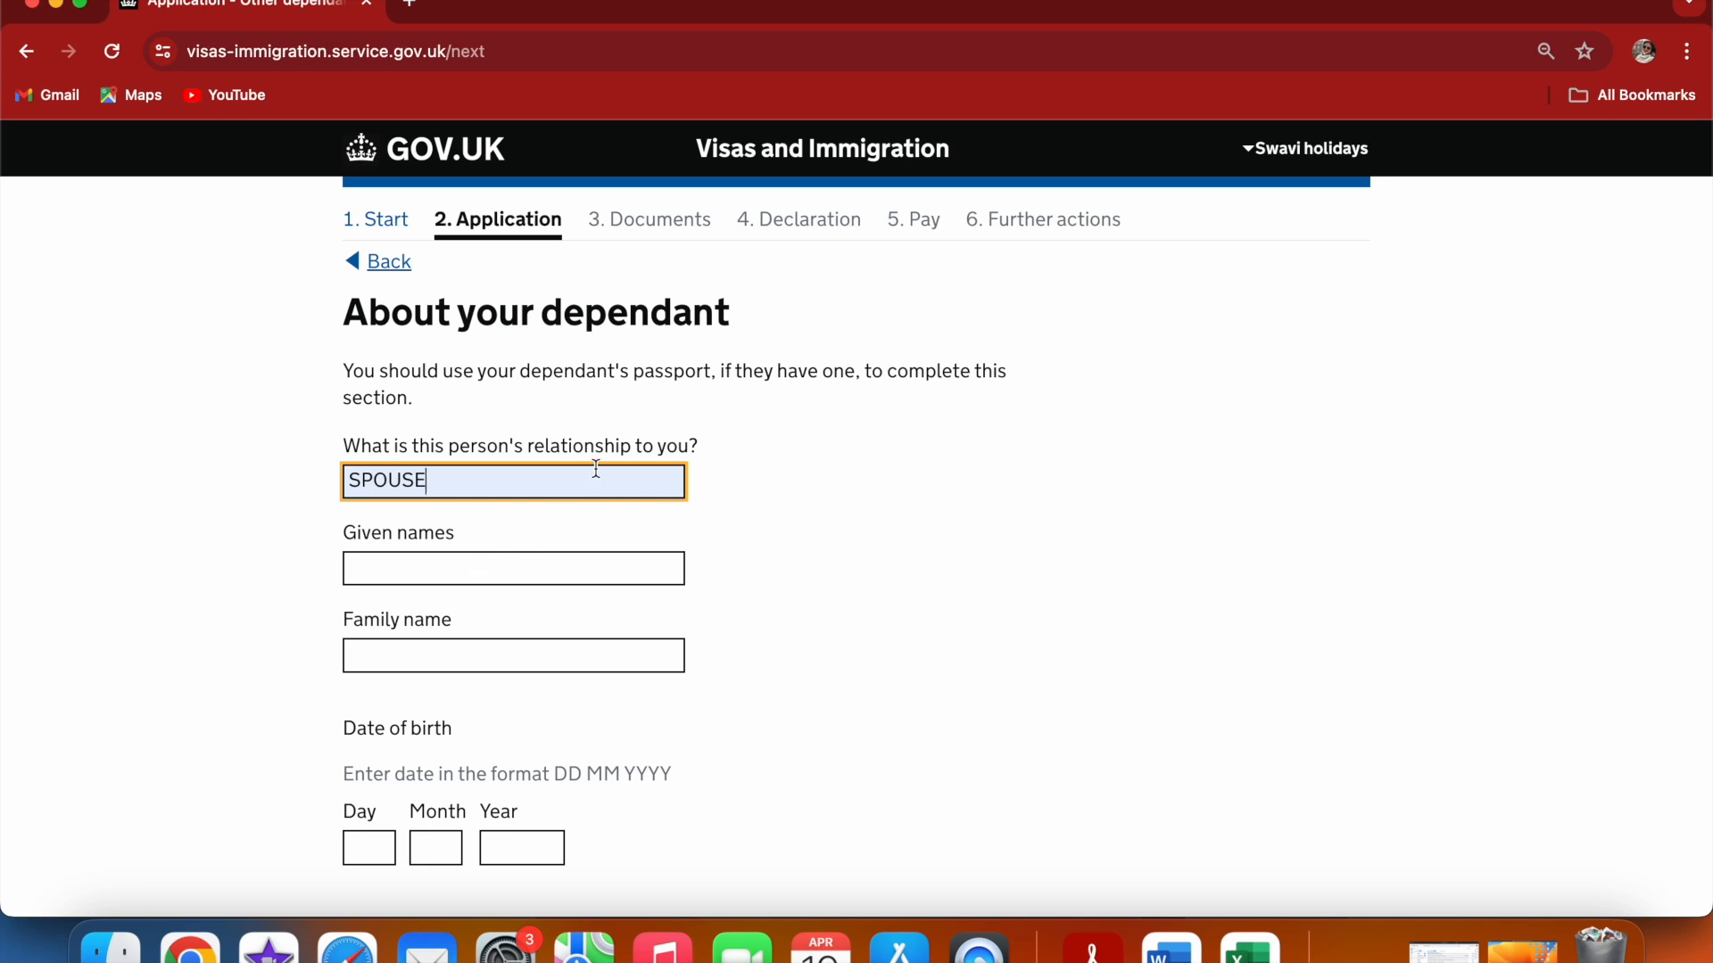
pyautogui.click(482, 574)
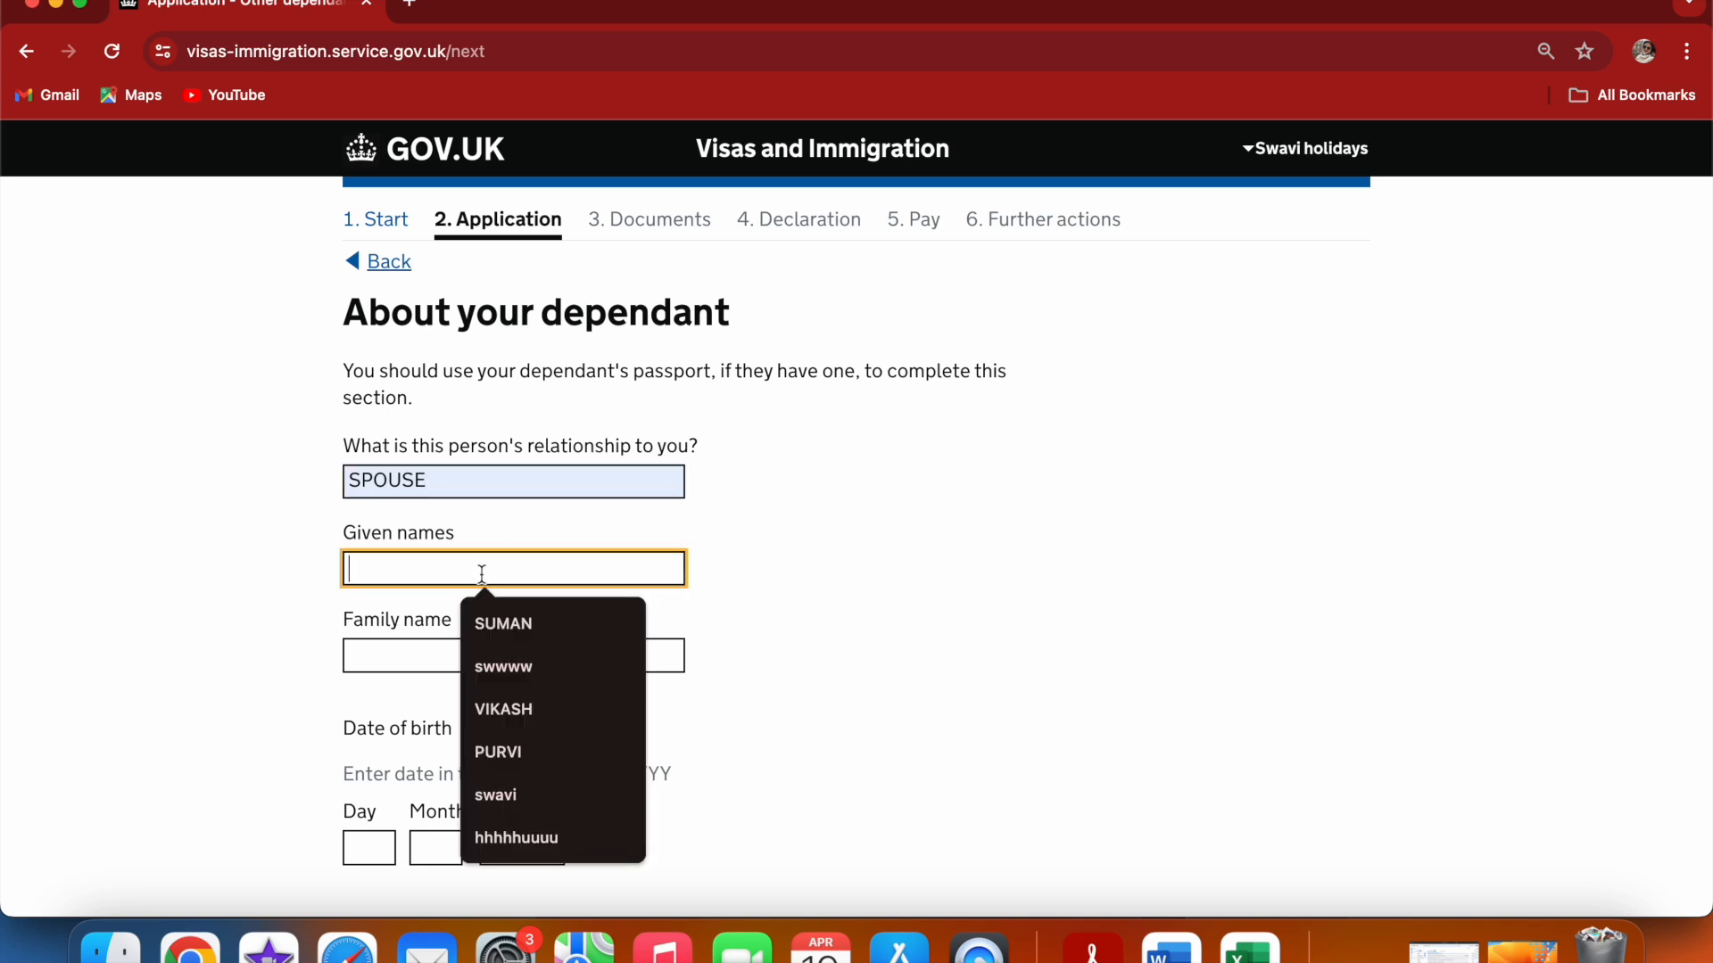
pyautogui.click(523, 671)
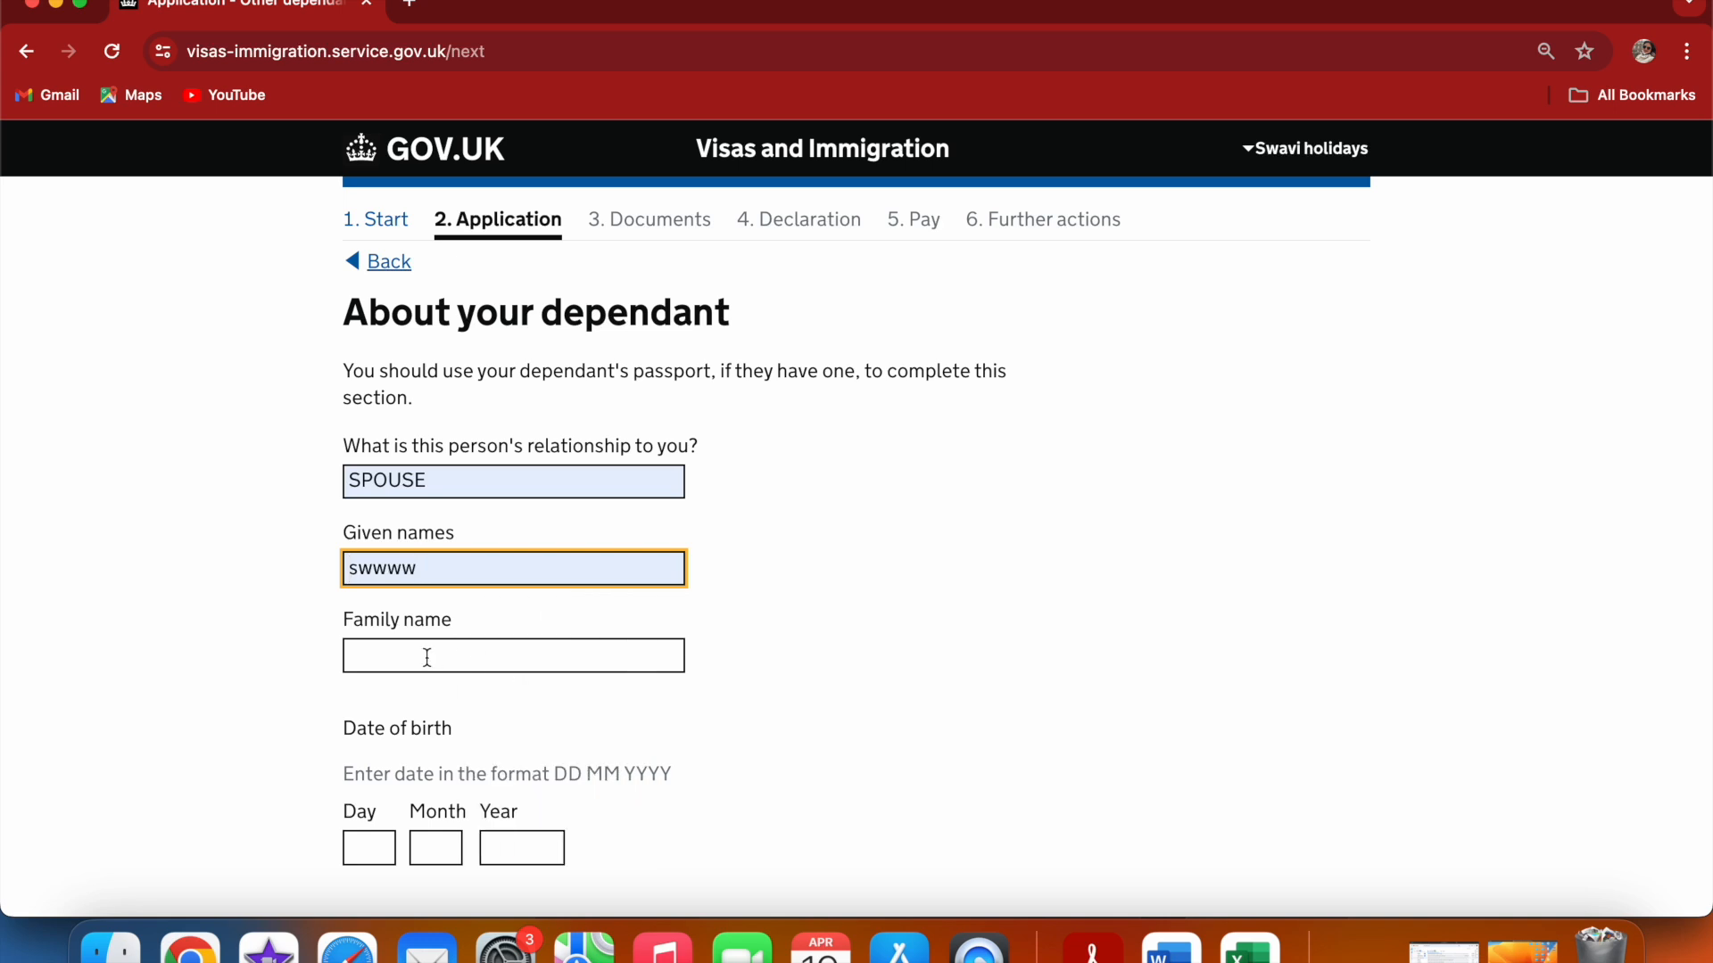
pyautogui.click(427, 660)
pyautogui.click(530, 710)
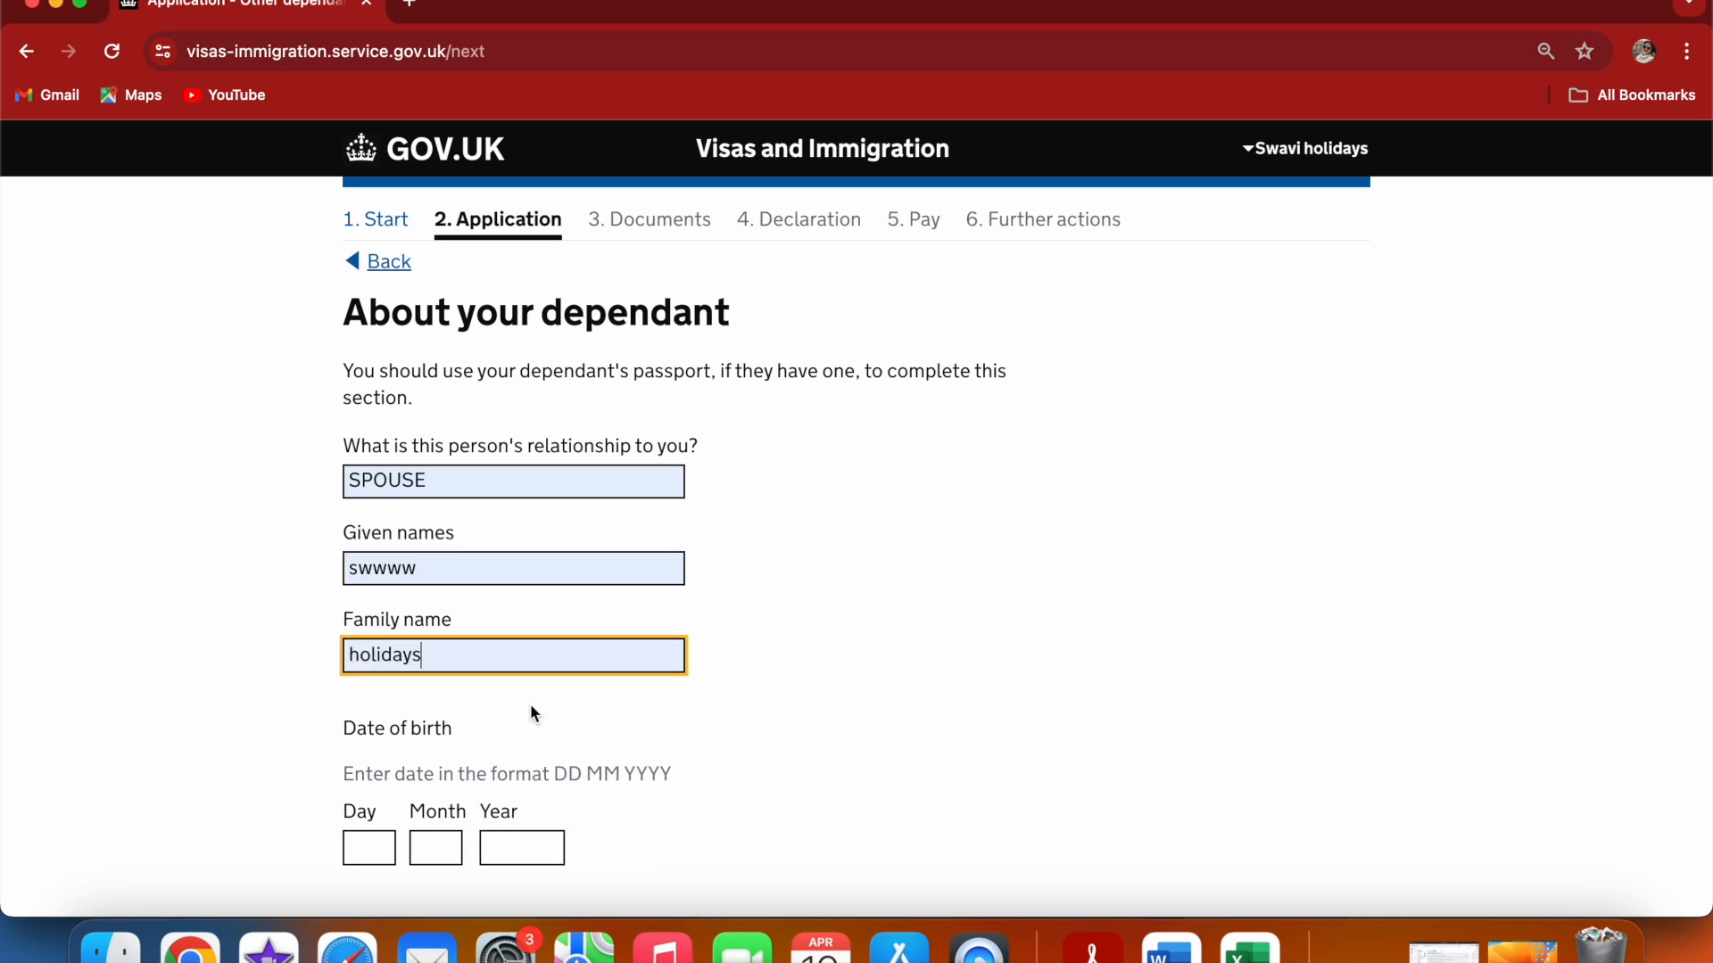
# Enter the first dependant's date of birth in the day, month and year fields
pyautogui.click(380, 846)
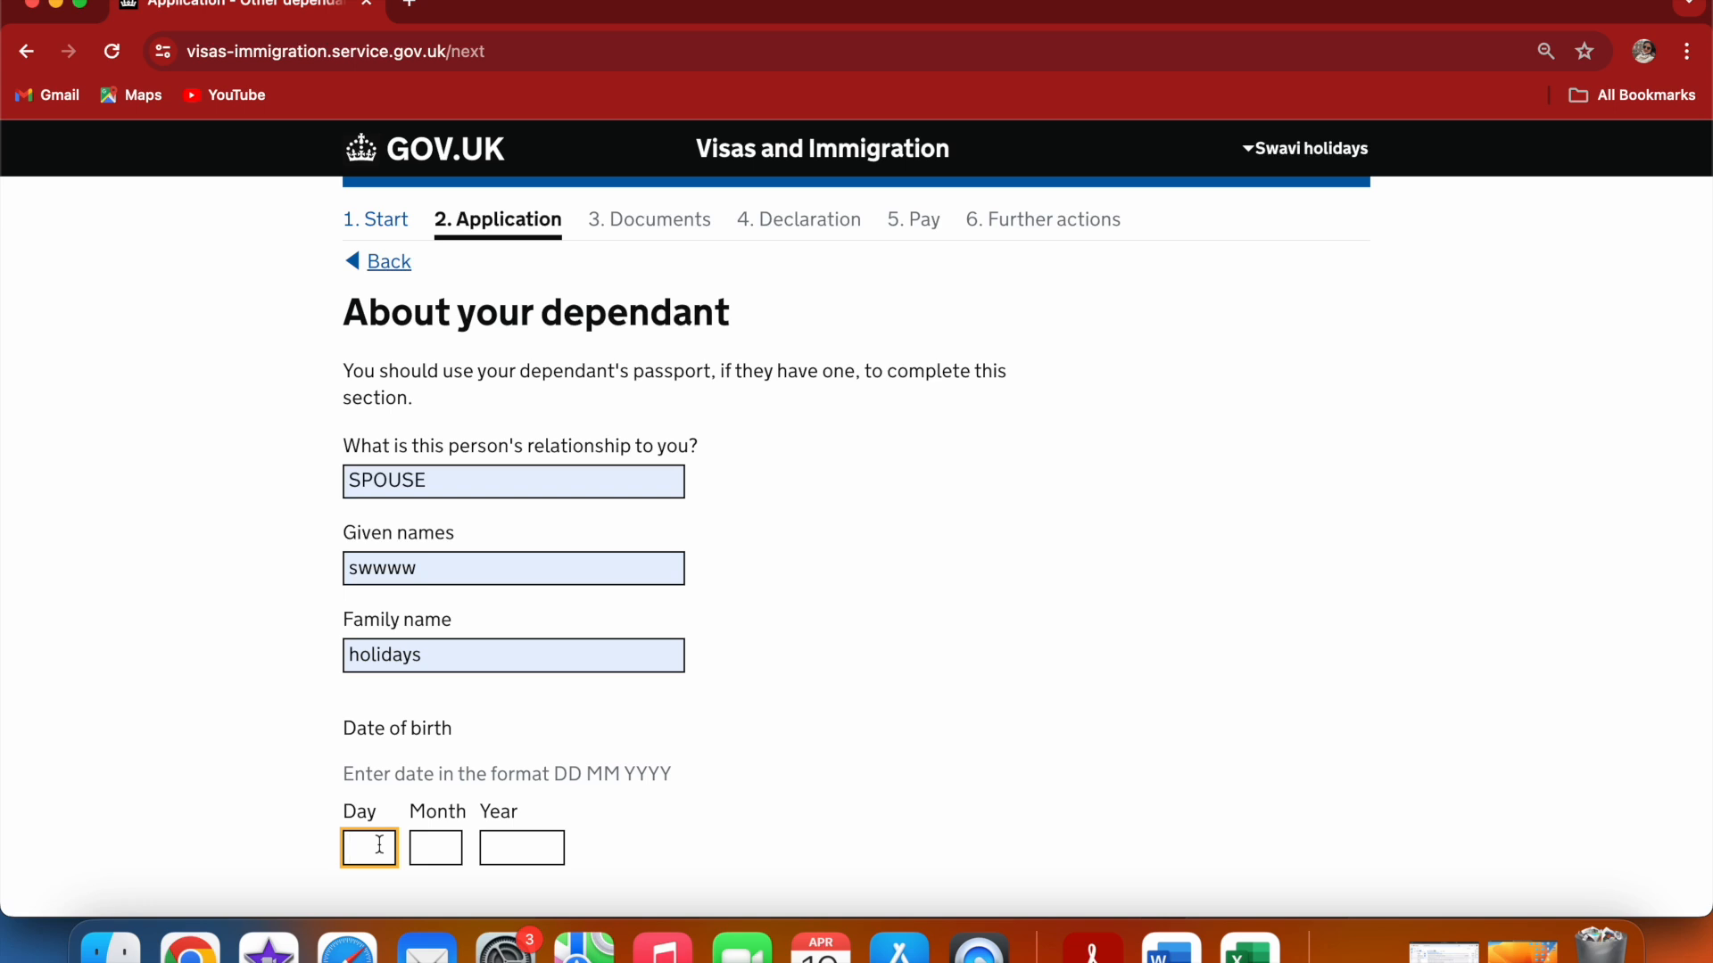
pyautogui.write('13')
pyautogui.click(443, 853)
pyautogui.click(381, 849)
pyautogui.click(436, 851)
pyautogui.write('04')
pyautogui.click(496, 848)
pyautogui.write('1992')
pyautogui.click(853, 758)
# Answer that this dependant lives with you but is not travelling to the UK, and save
pyautogui.scroll(-1, 855, 763)
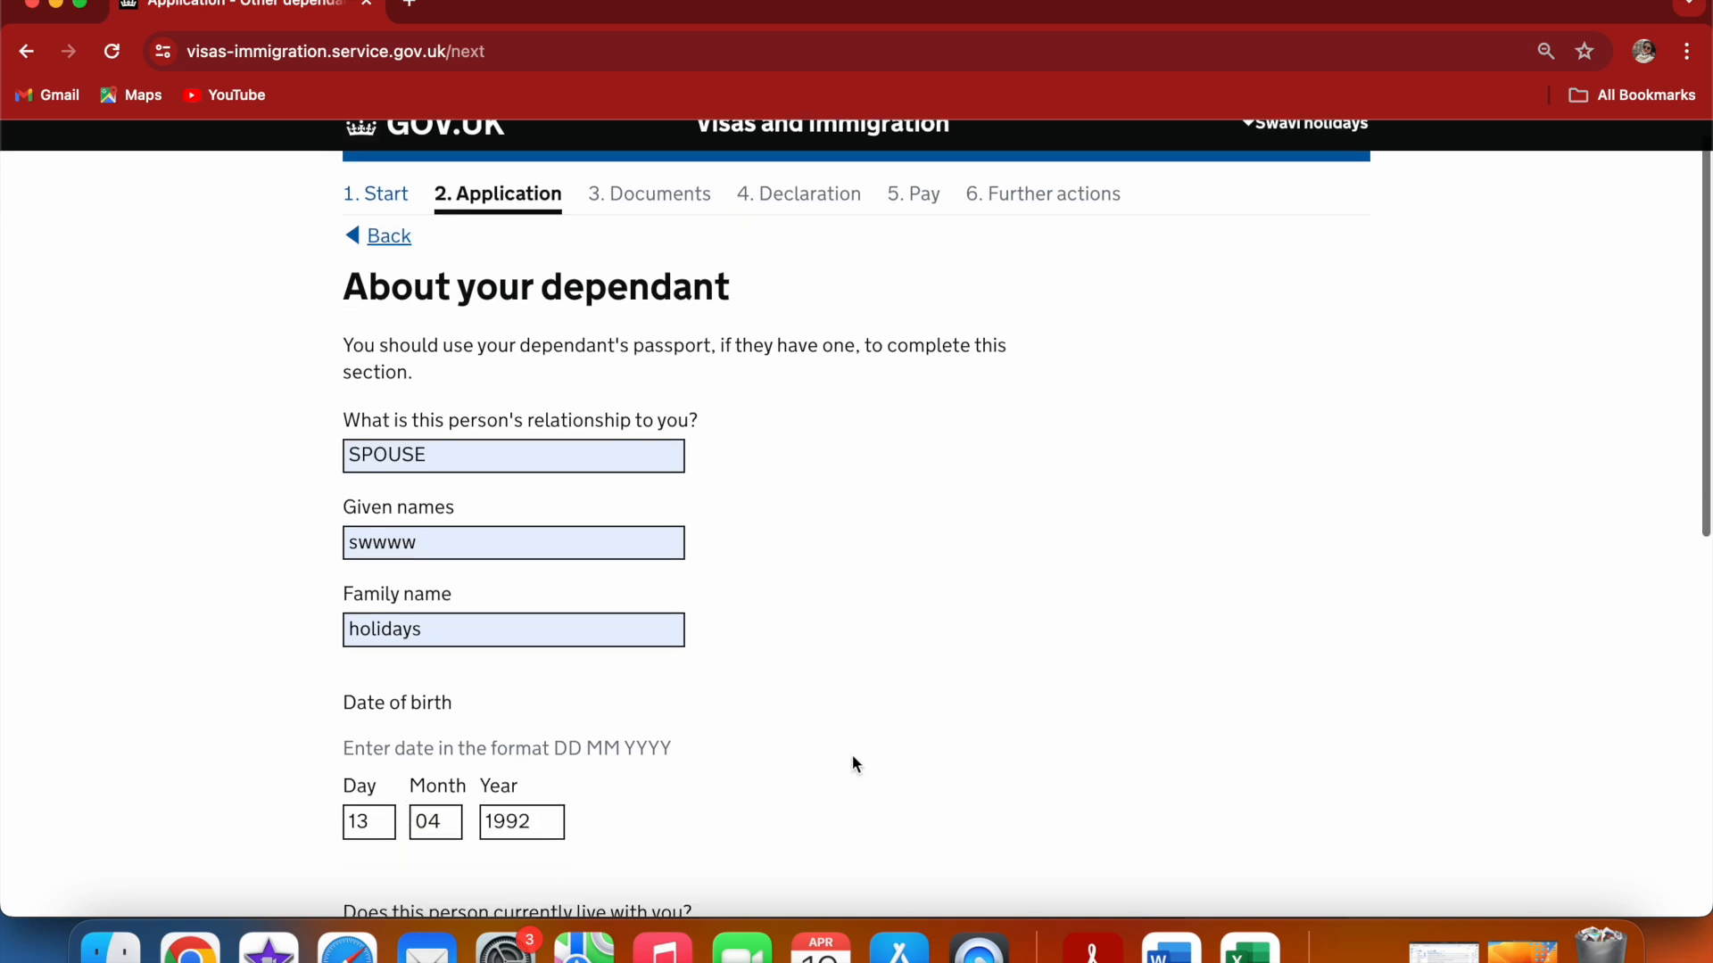
pyautogui.scroll(-3, 854, 764)
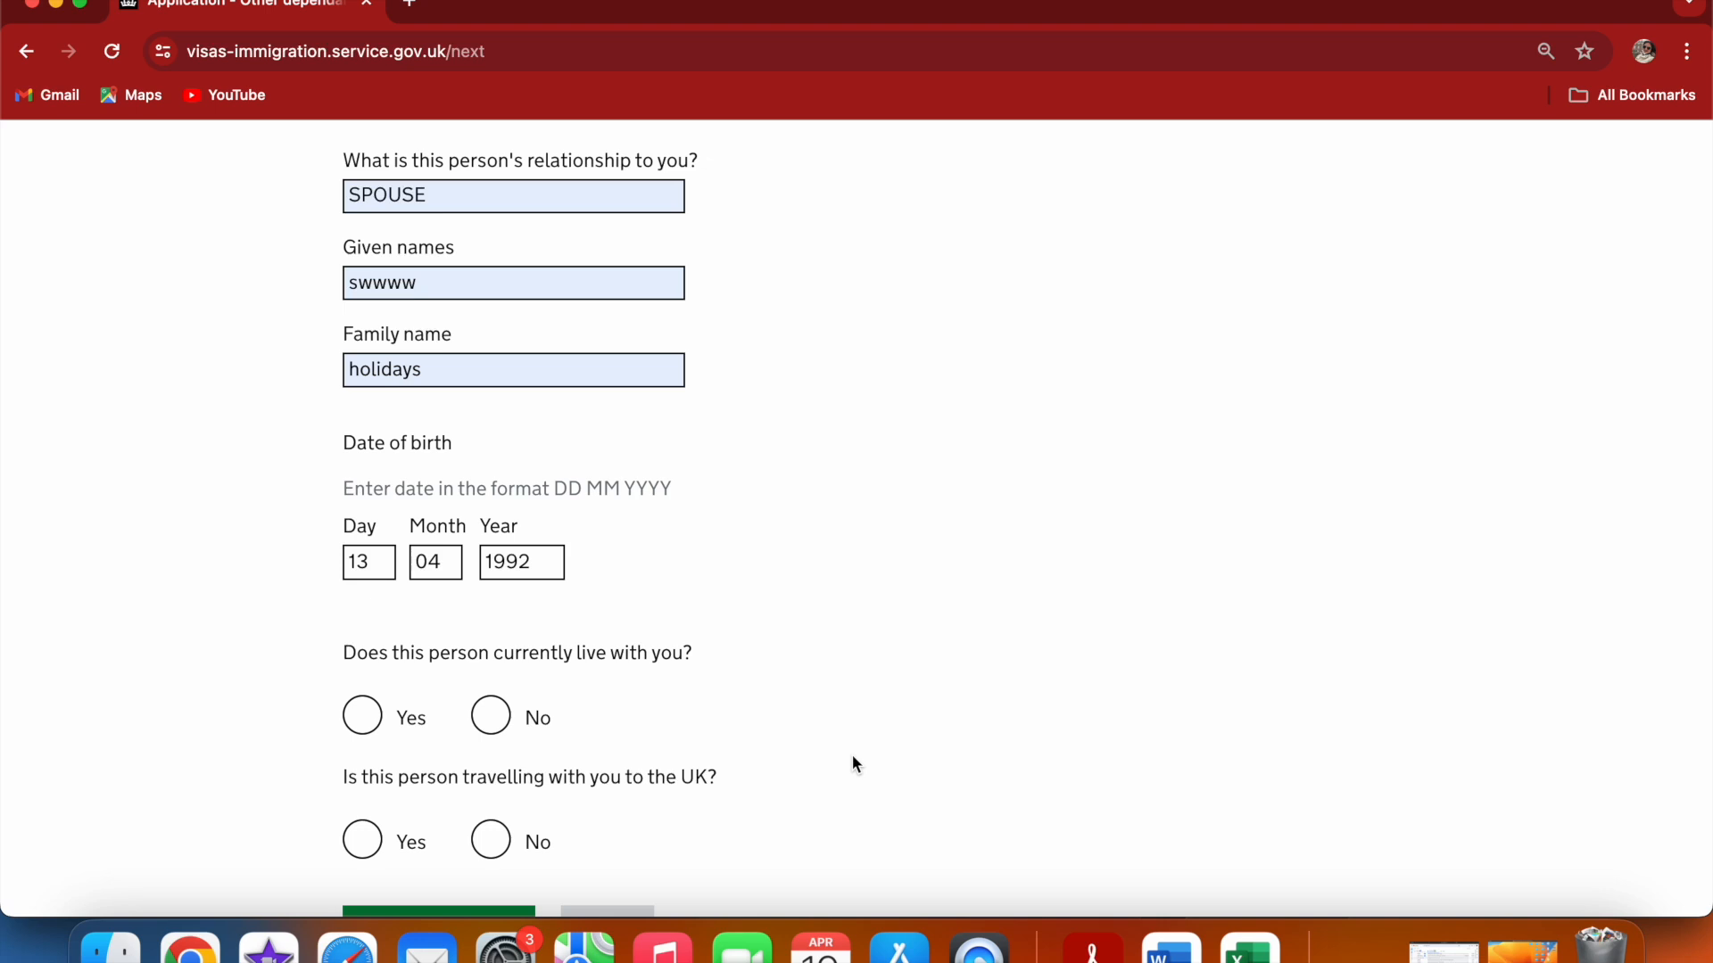
pyautogui.click(362, 727)
pyautogui.click(502, 852)
pyautogui.press('Left')
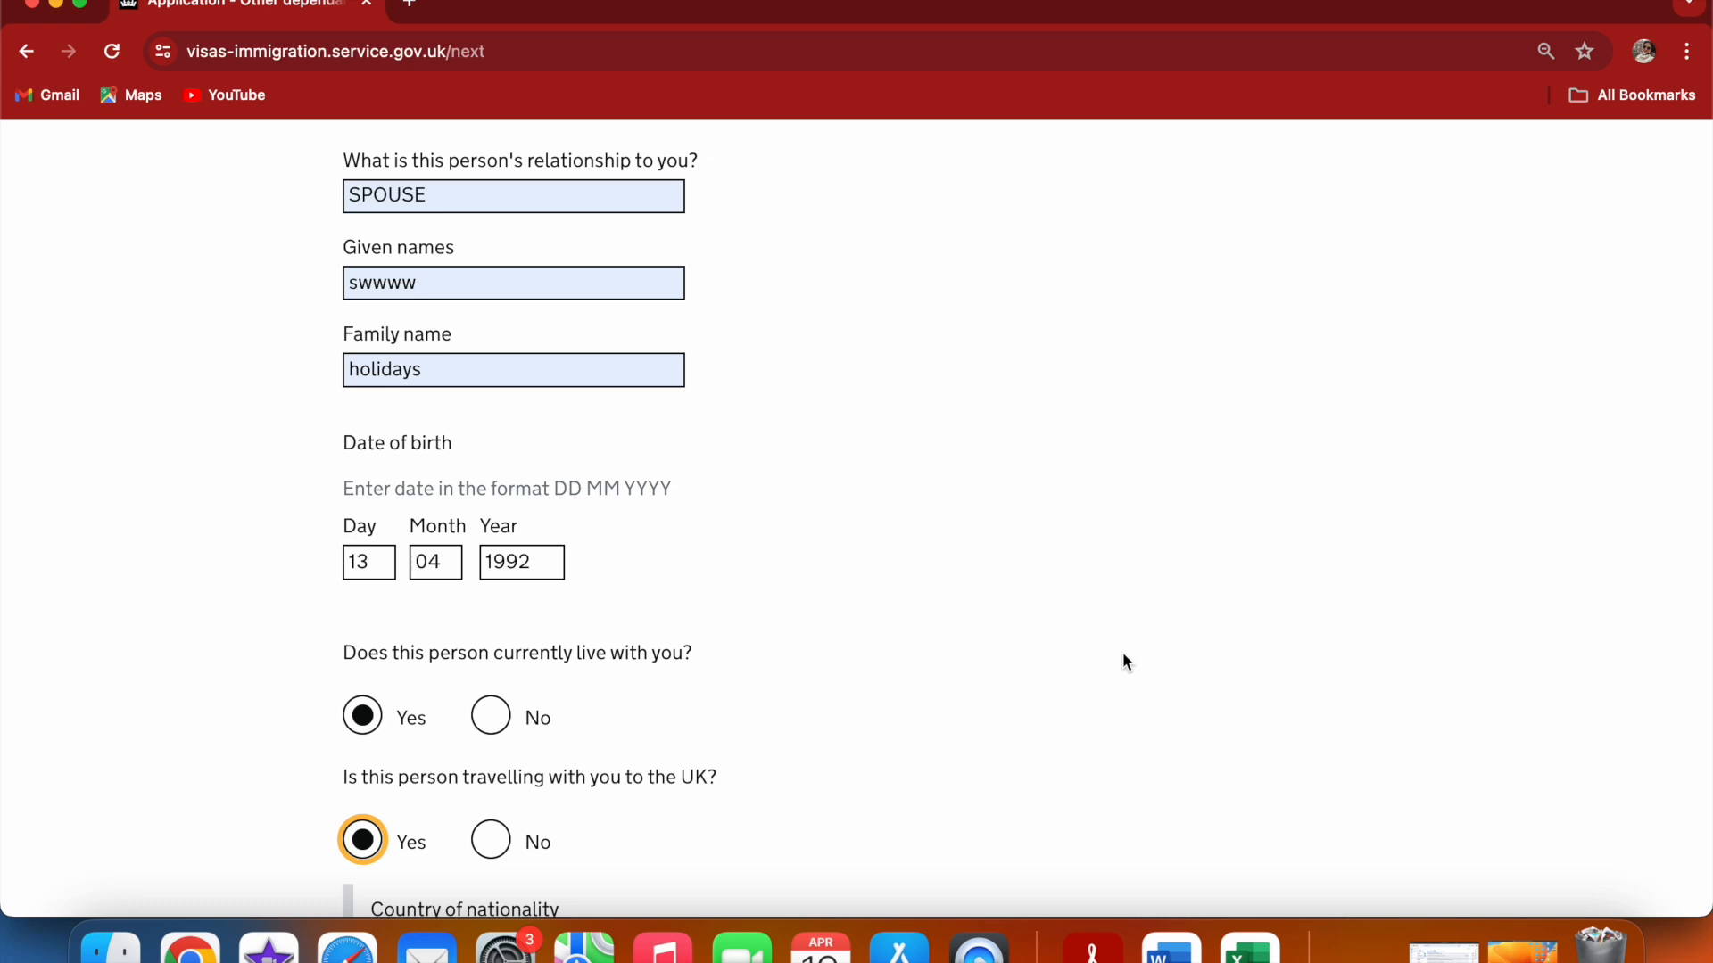
pyautogui.click(503, 836)
pyautogui.click(1100, 651)
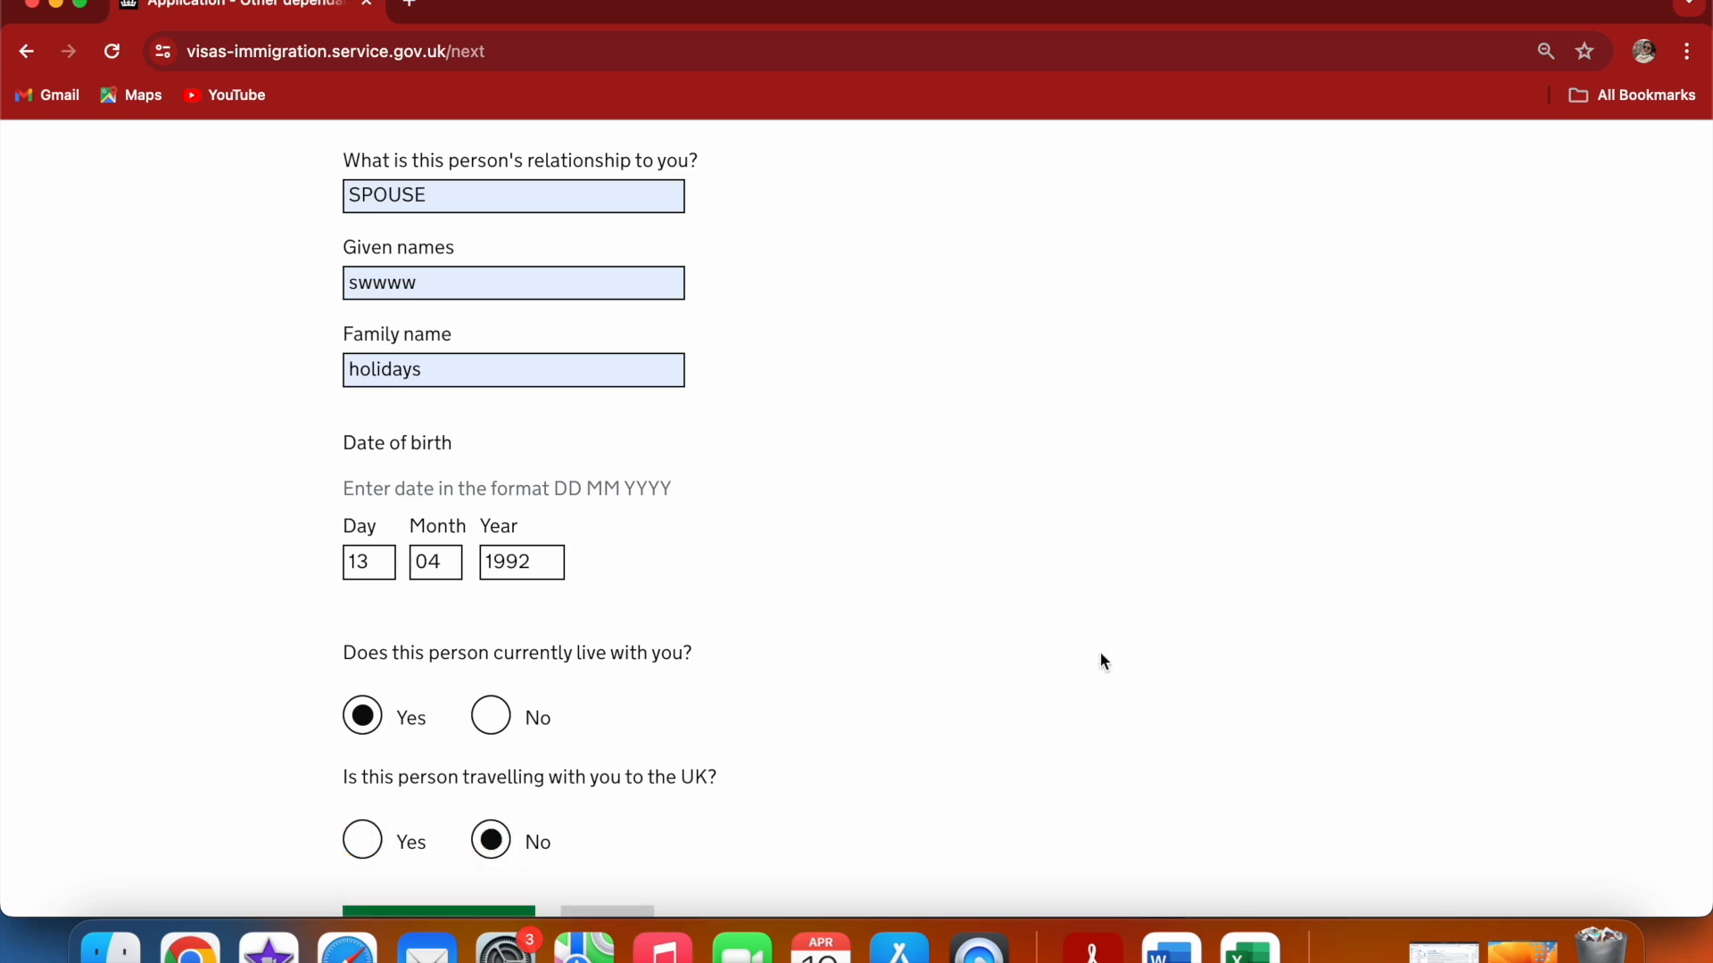
pyautogui.scroll(-2, 1100, 651)
pyautogui.click(434, 832)
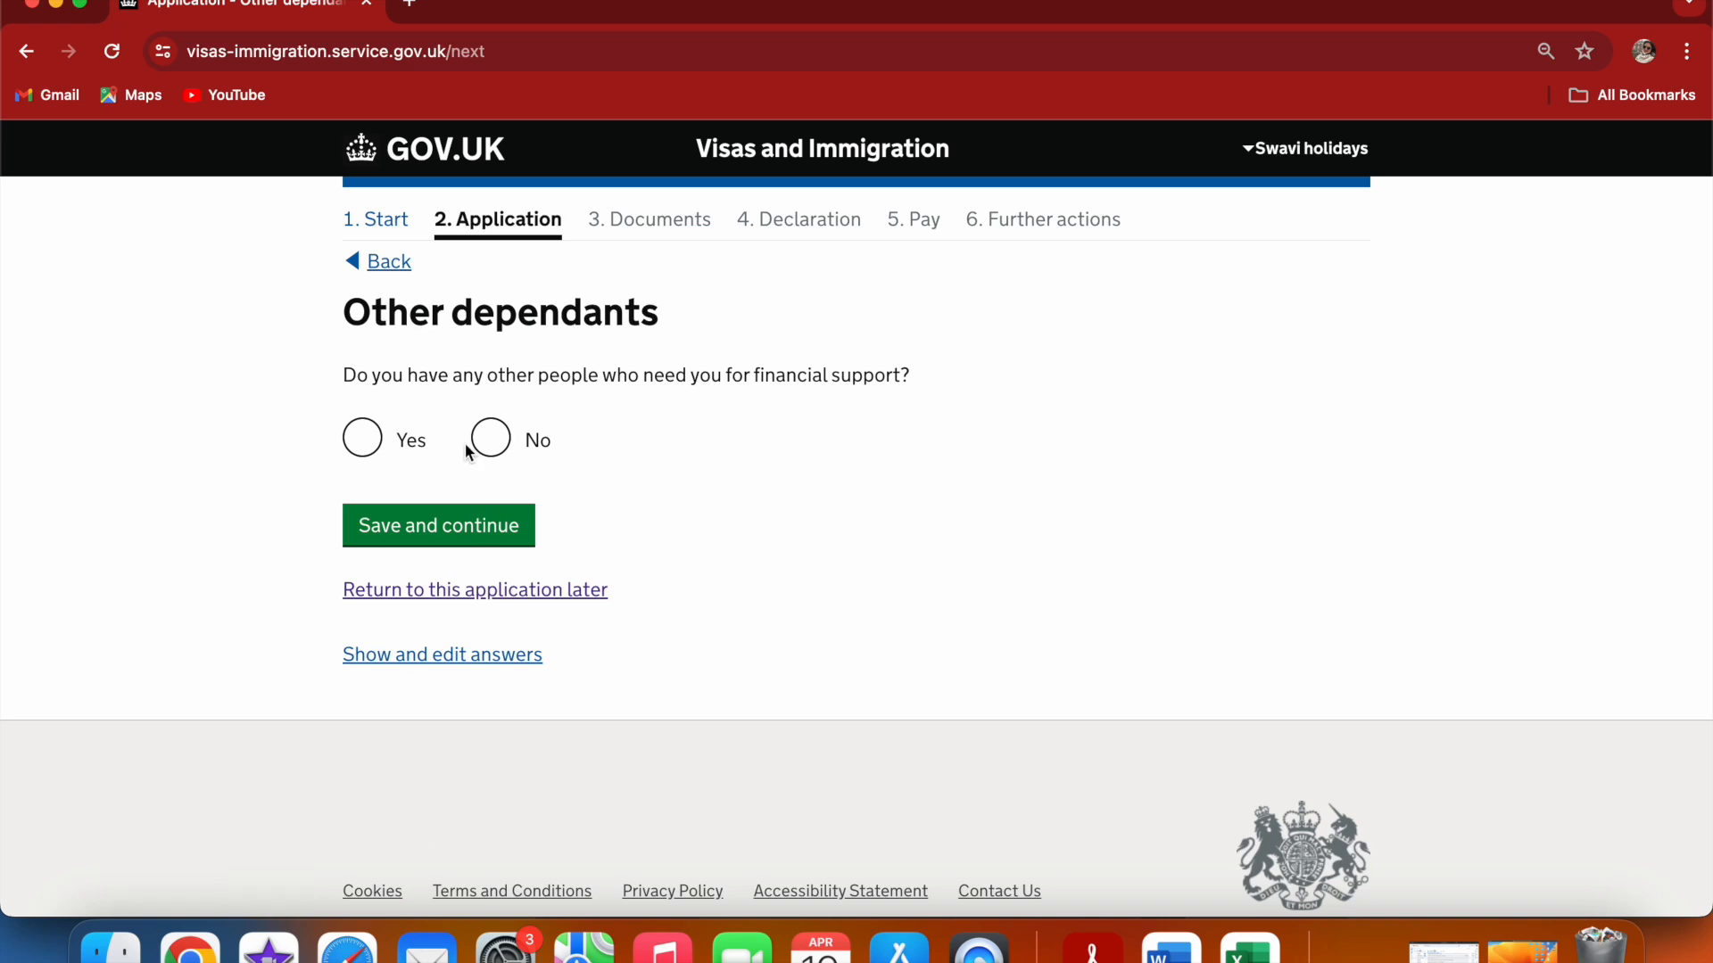
# Confirm having other financially dependent people and set the second dependant's relationship to DAUGHTER
pyautogui.click(373, 439)
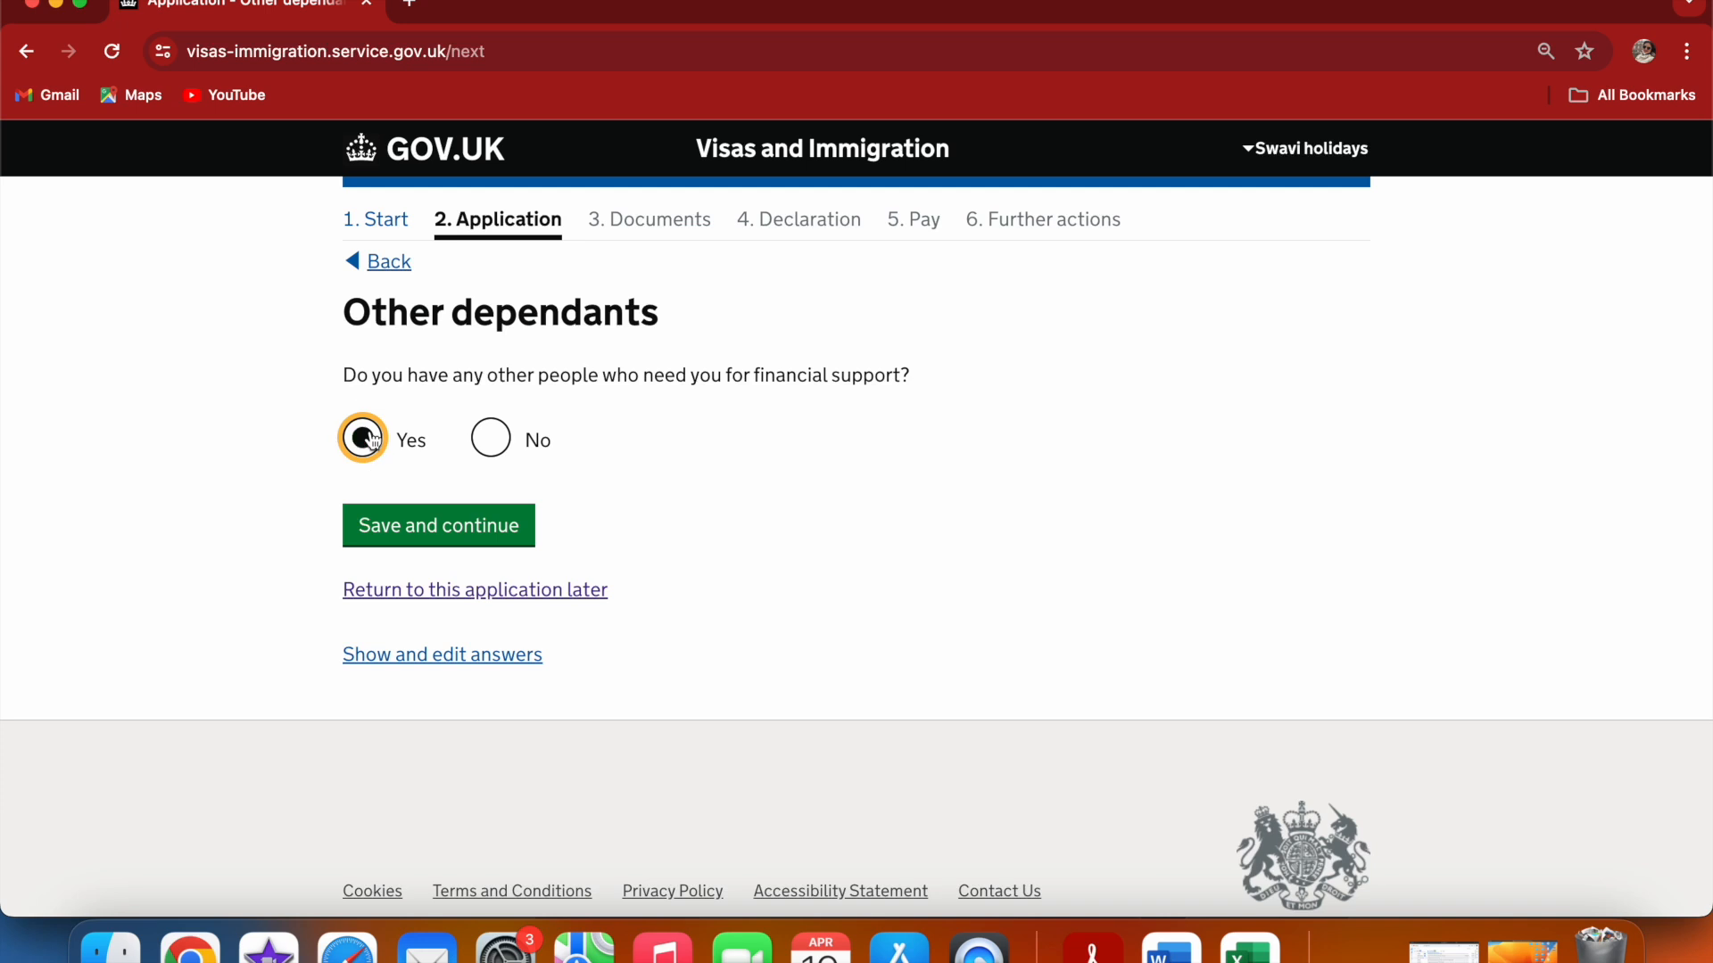
pyautogui.click(433, 533)
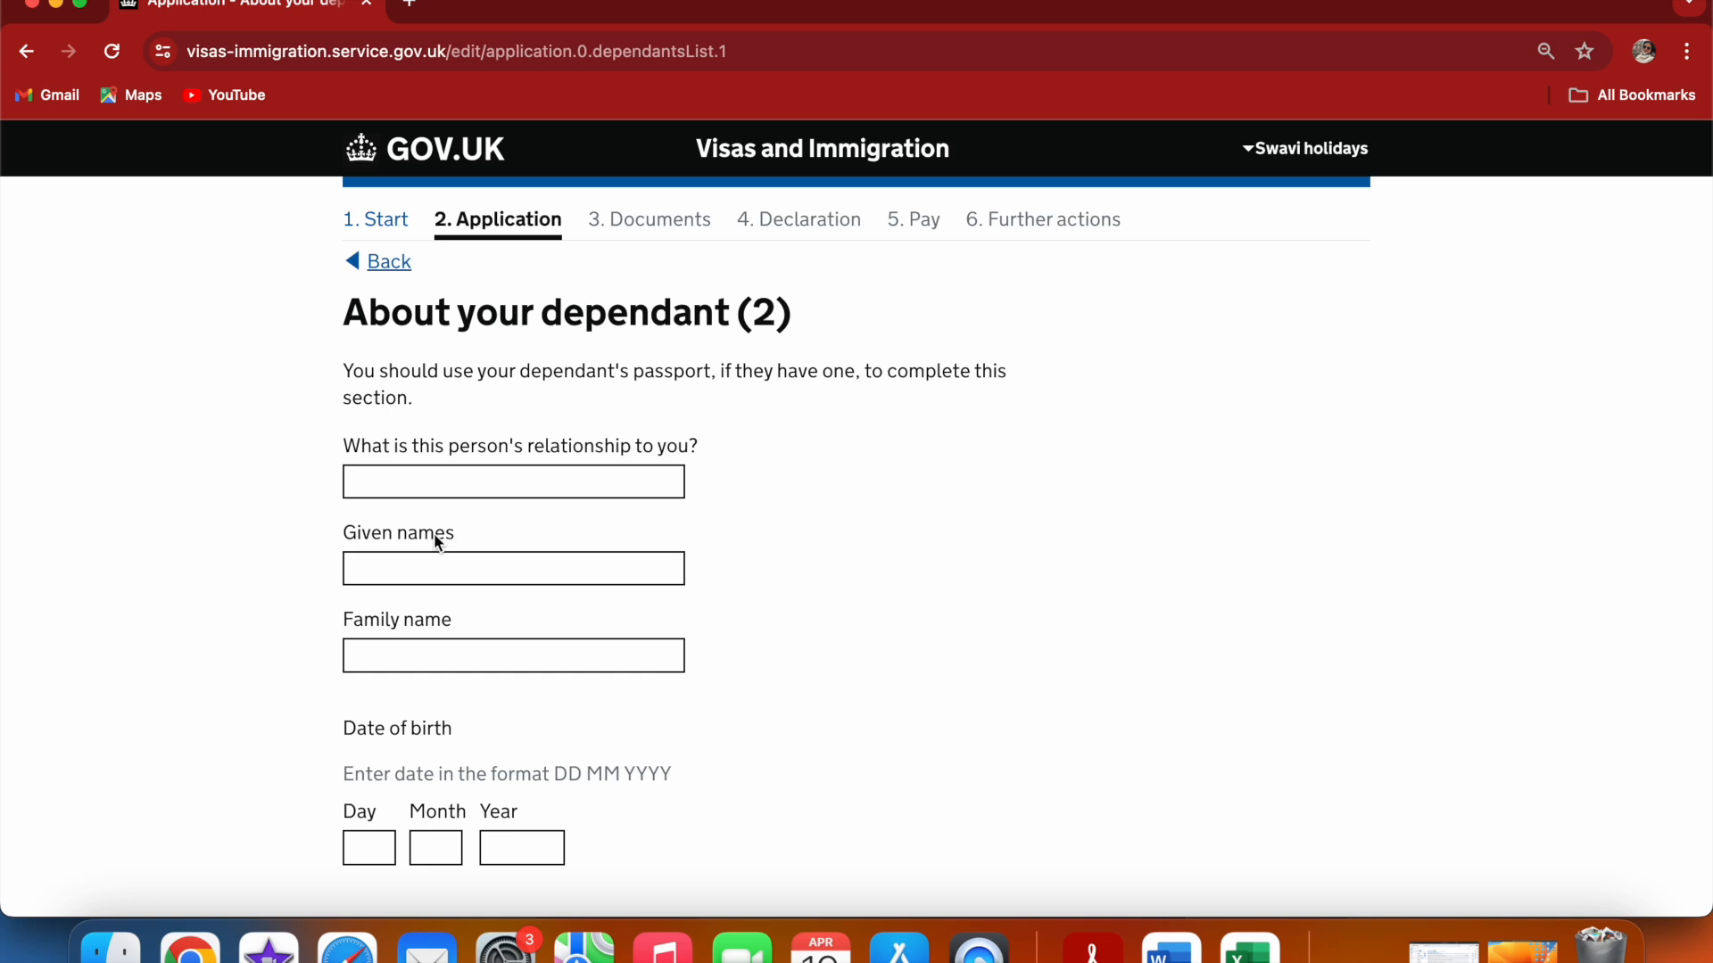
pyautogui.click(451, 483)
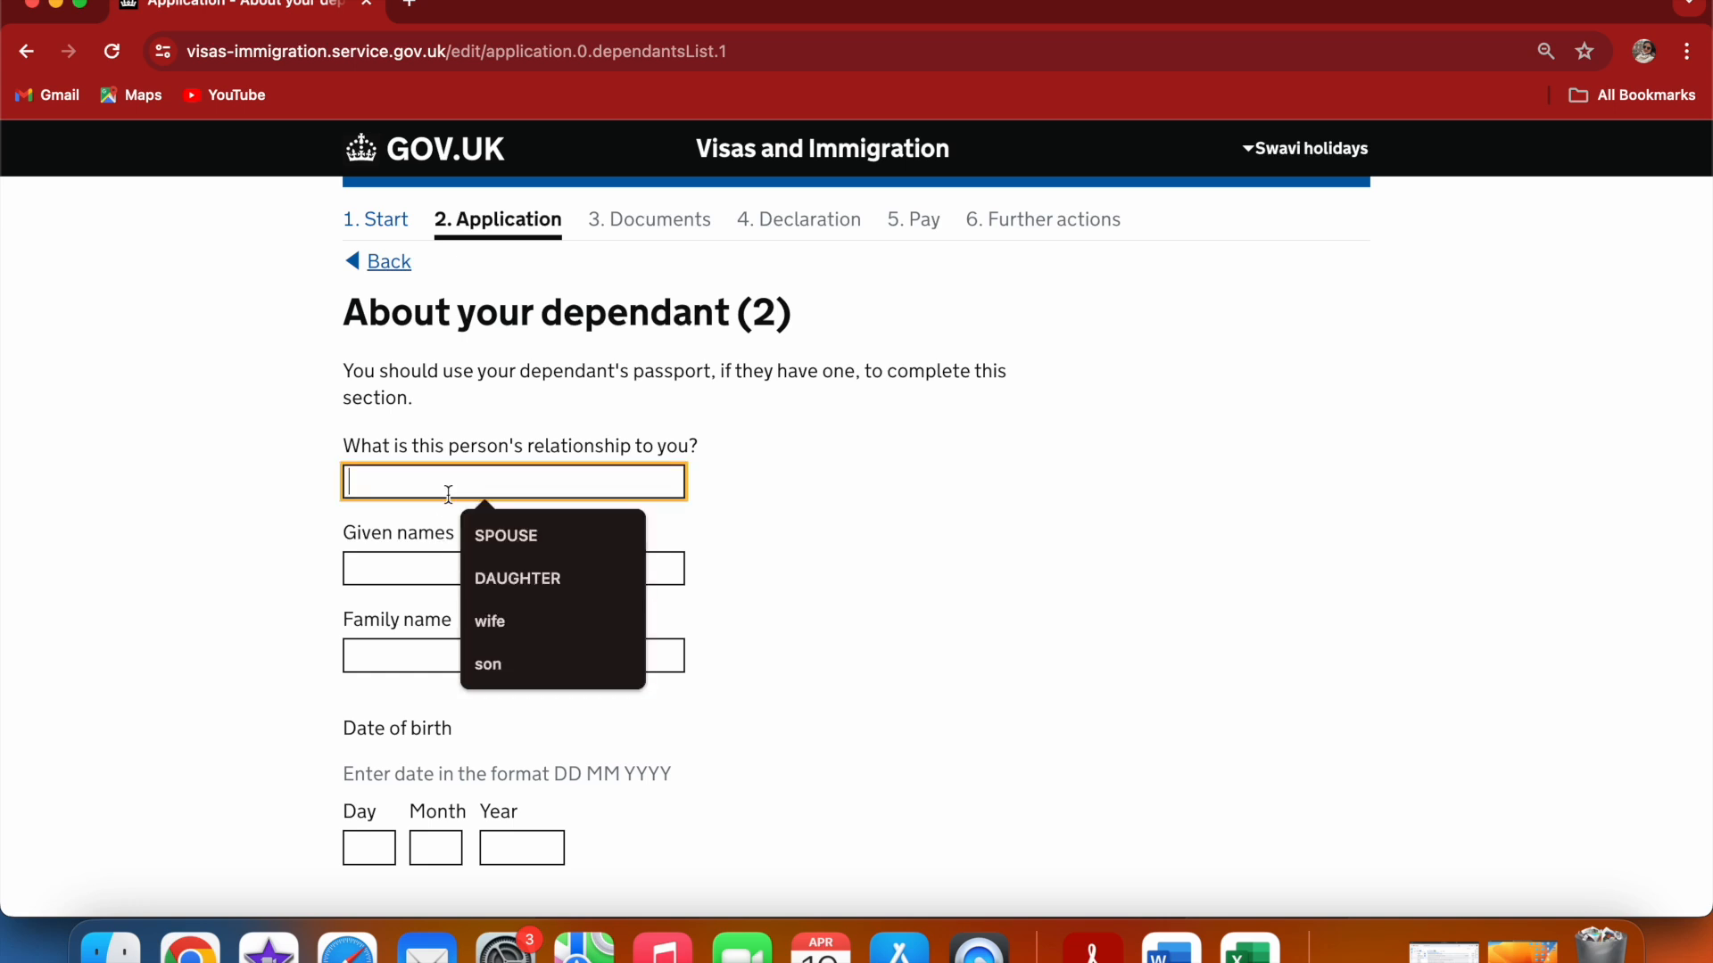
pyautogui.click(524, 580)
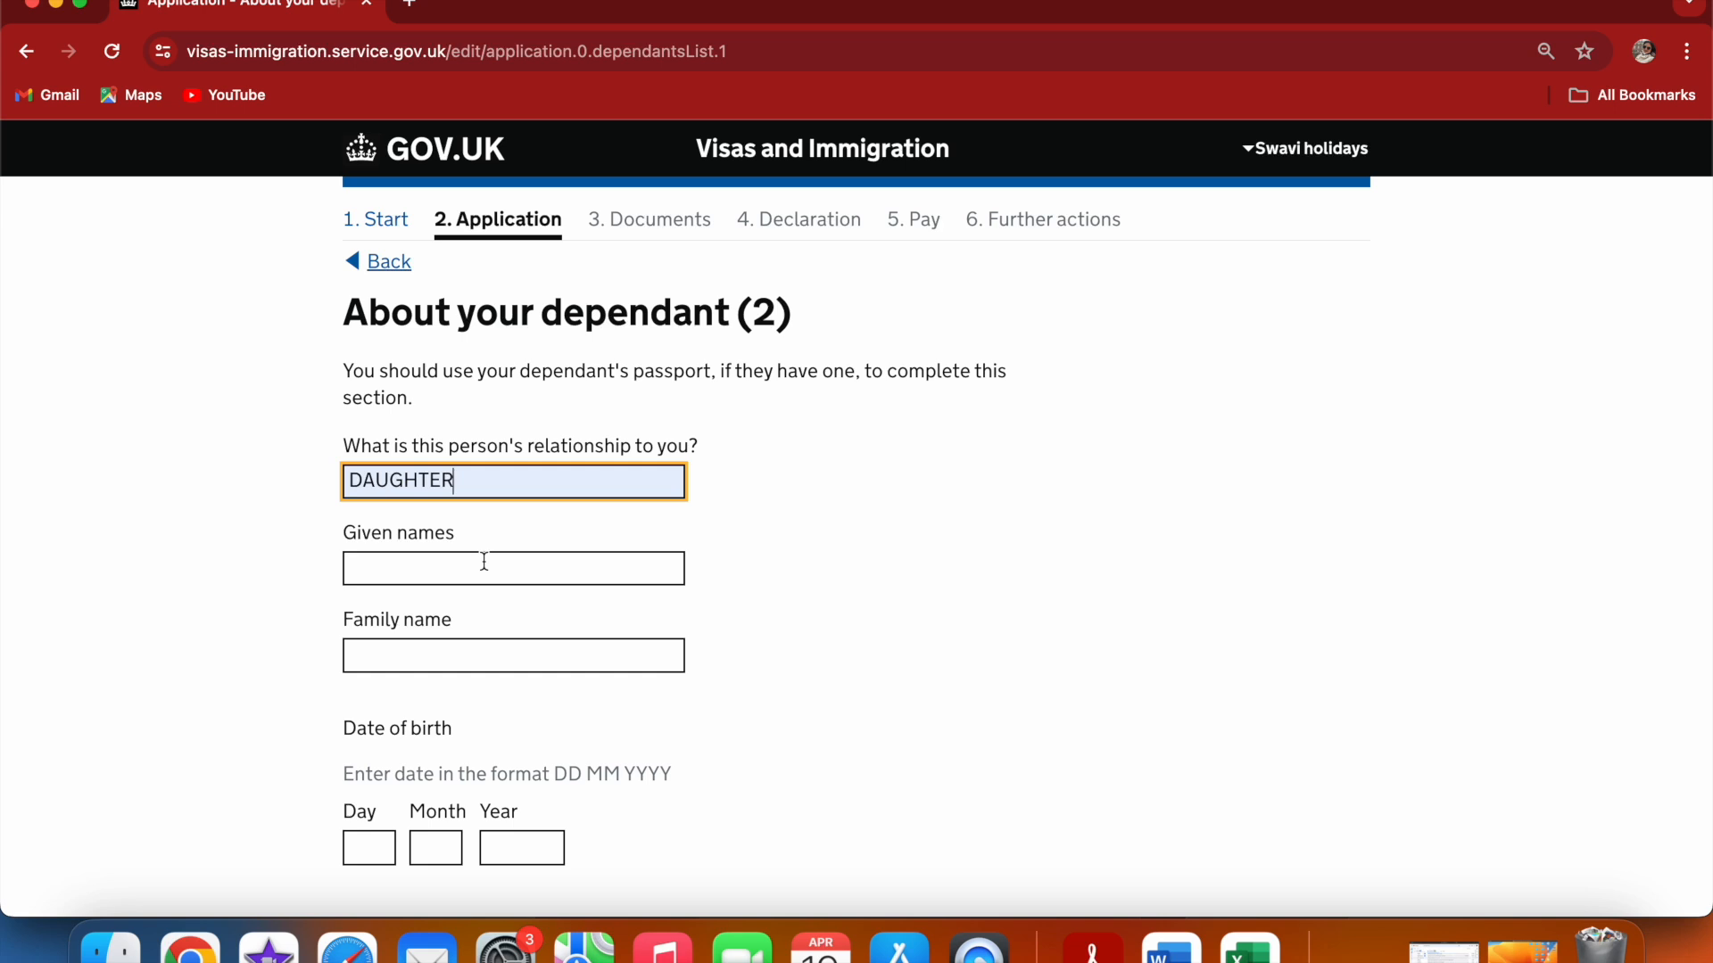
# Enter the second dependant's given names and family name
pyautogui.click(485, 562)
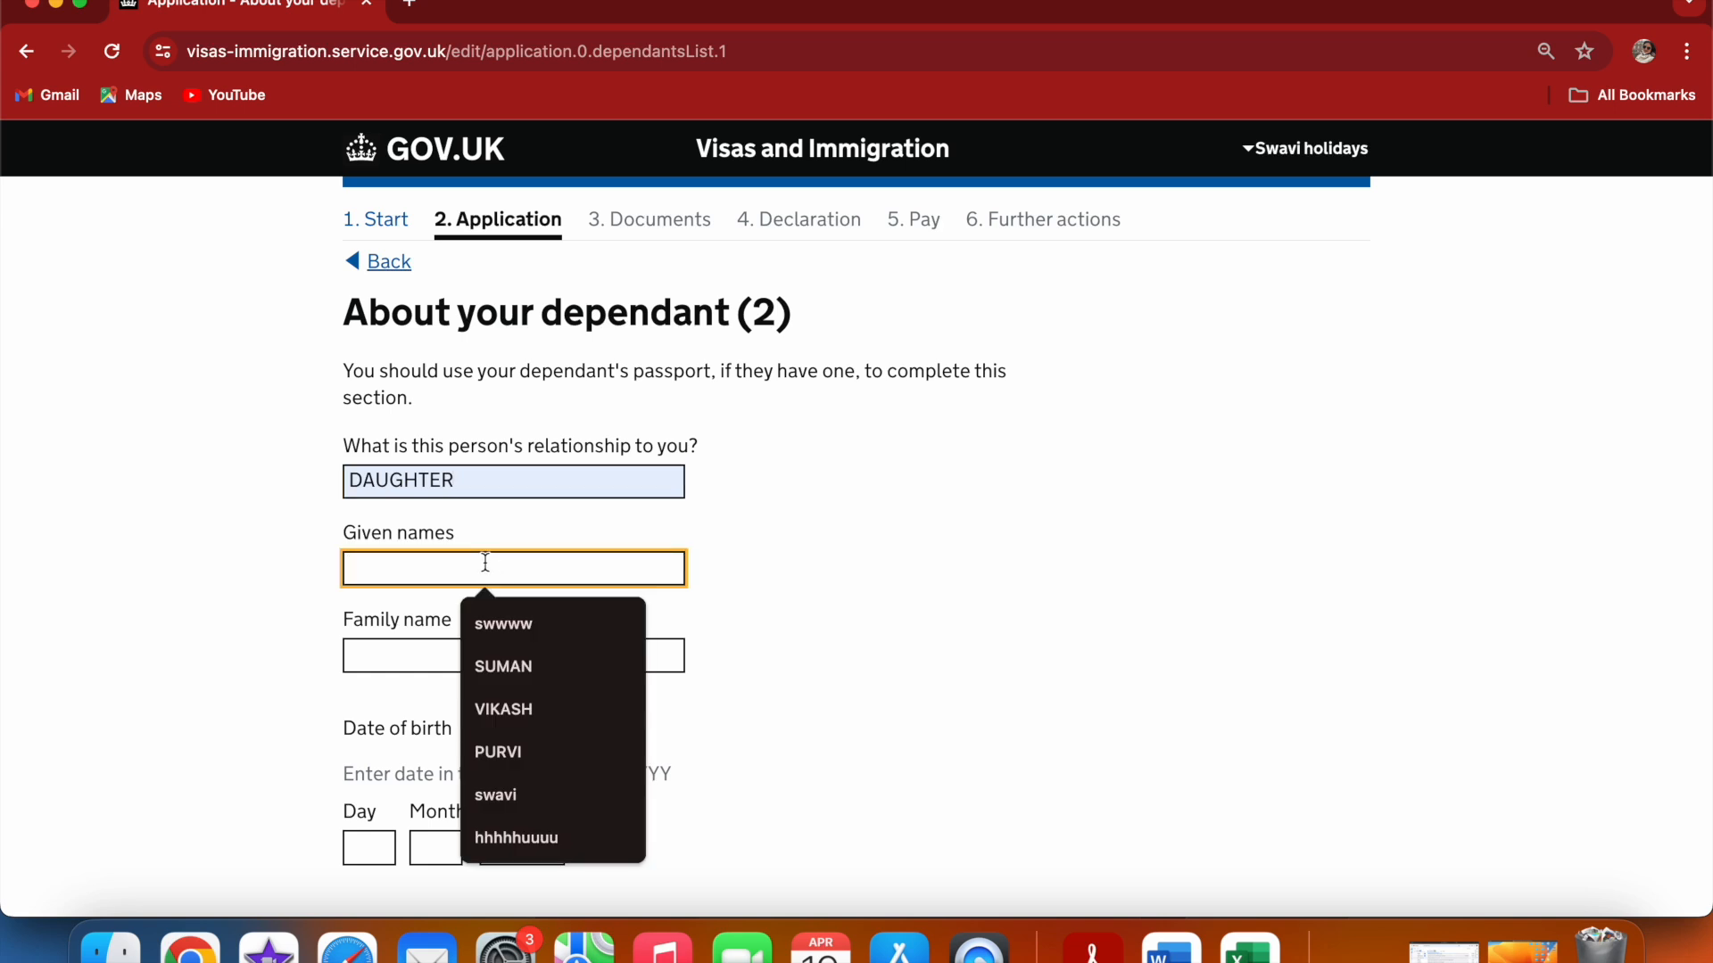
pyautogui.click(539, 839)
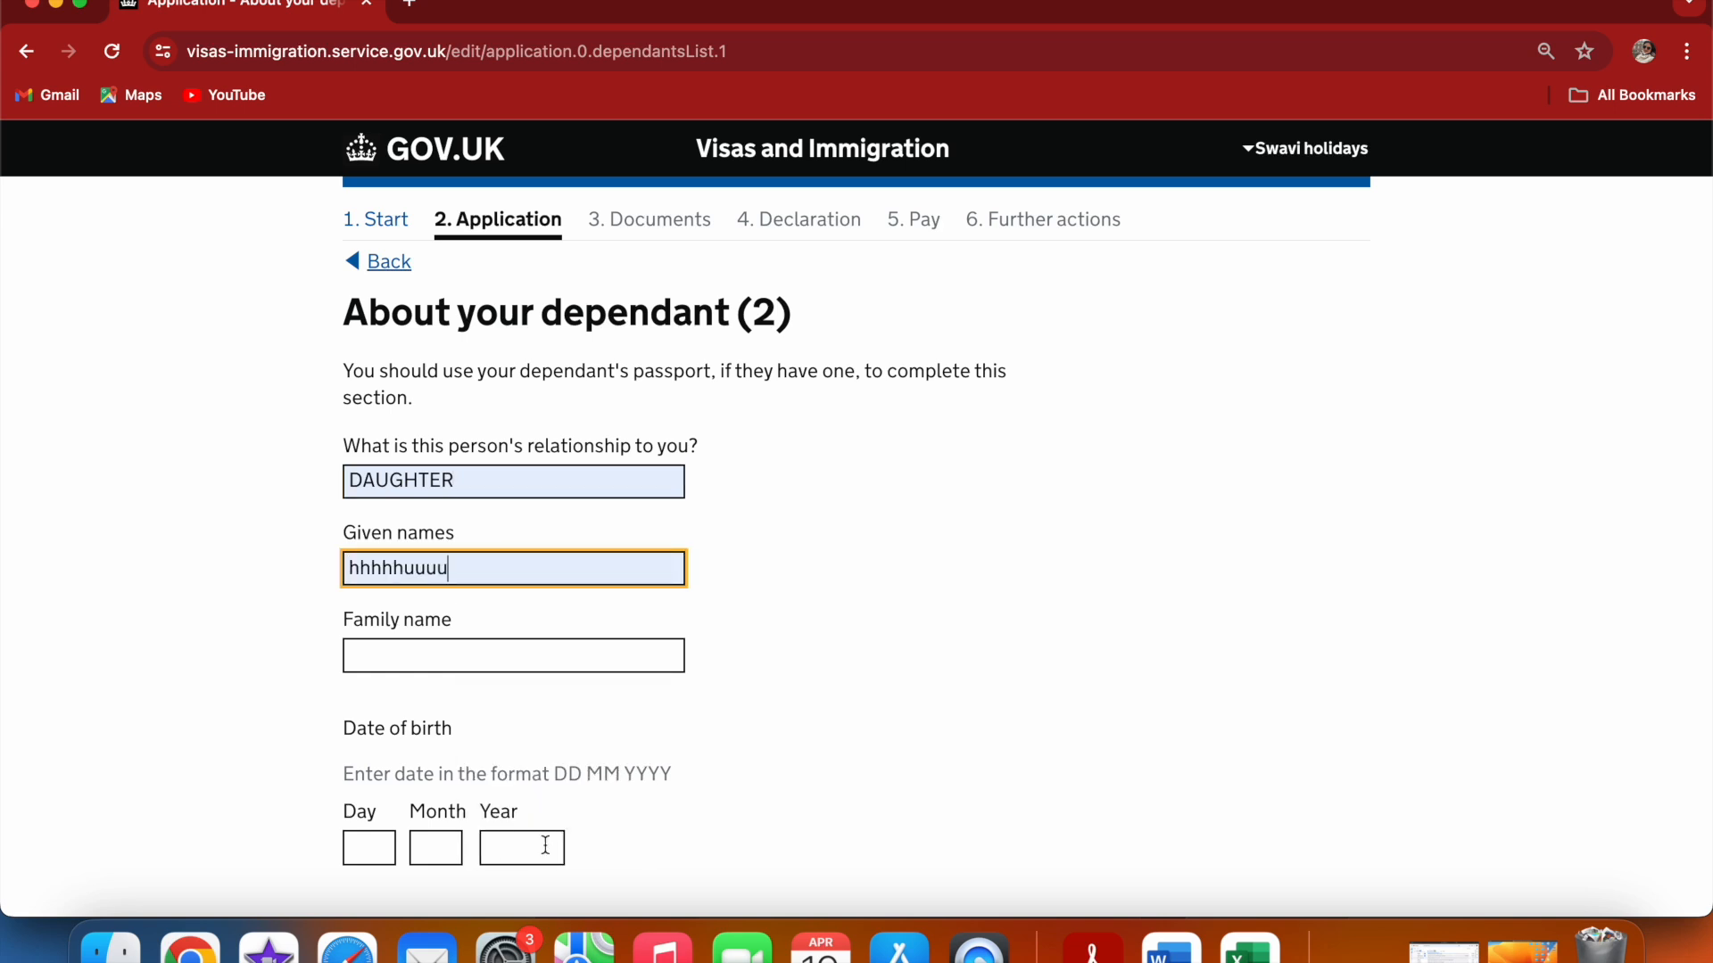
pyautogui.click(454, 665)
pyautogui.click(494, 718)
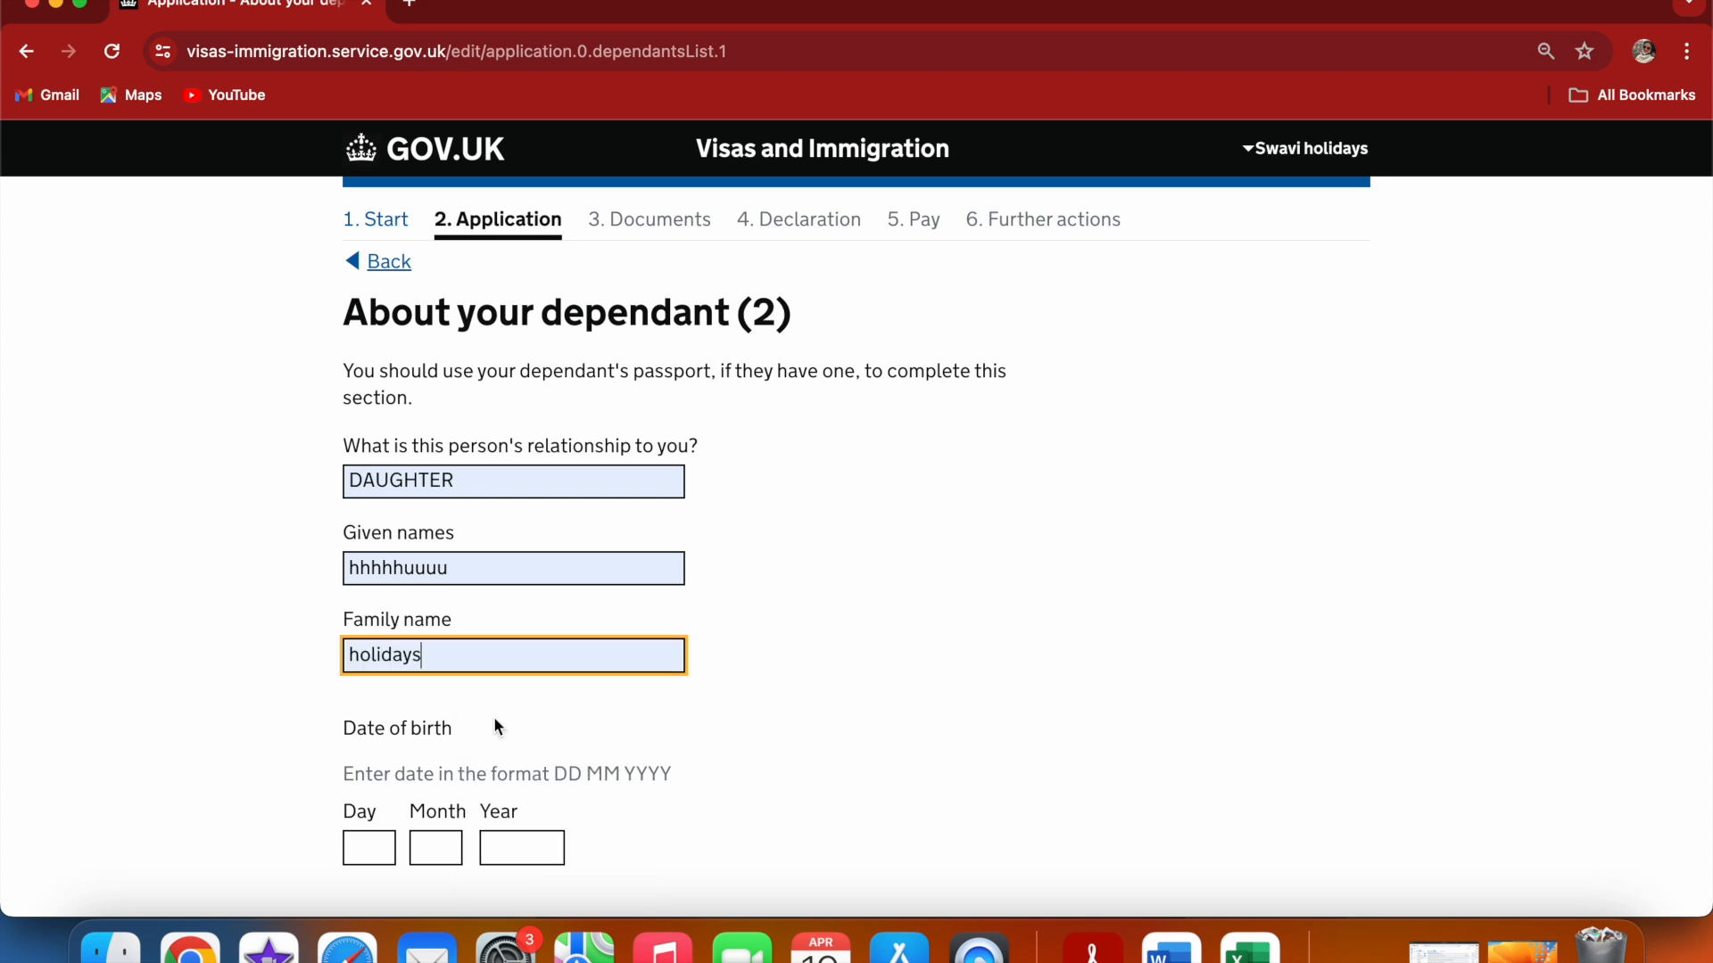
pyautogui.click(389, 848)
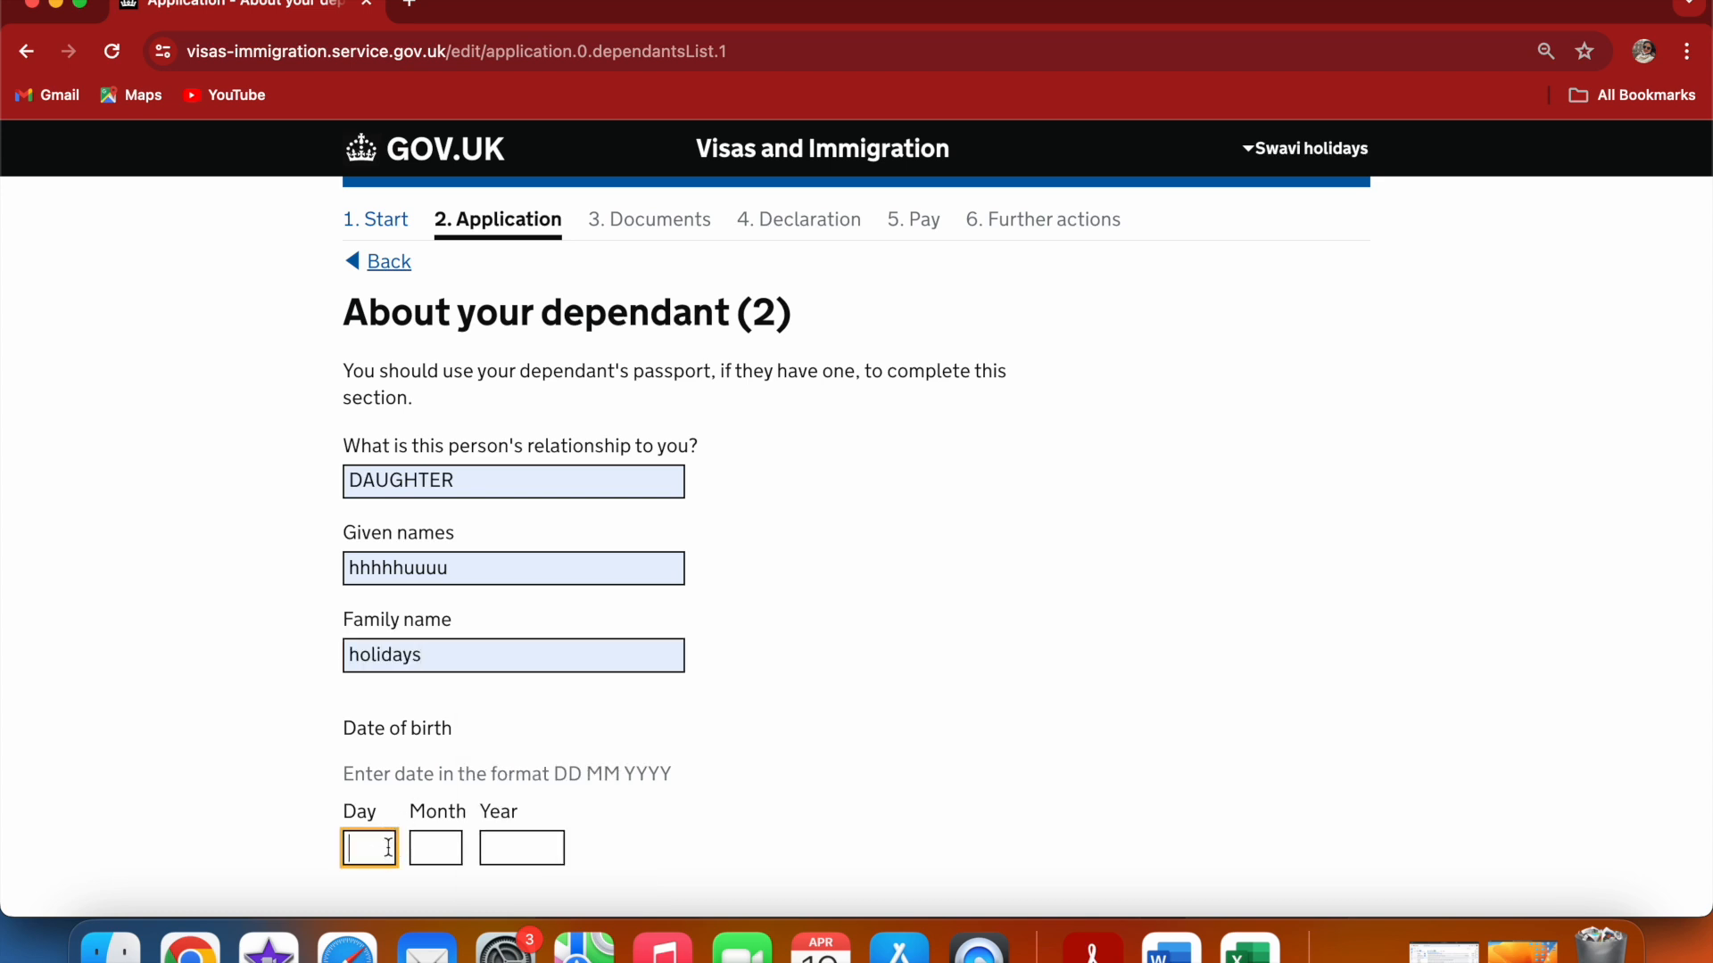
pyautogui.write('25')
pyautogui.click(436, 850)
pyautogui.write('05')
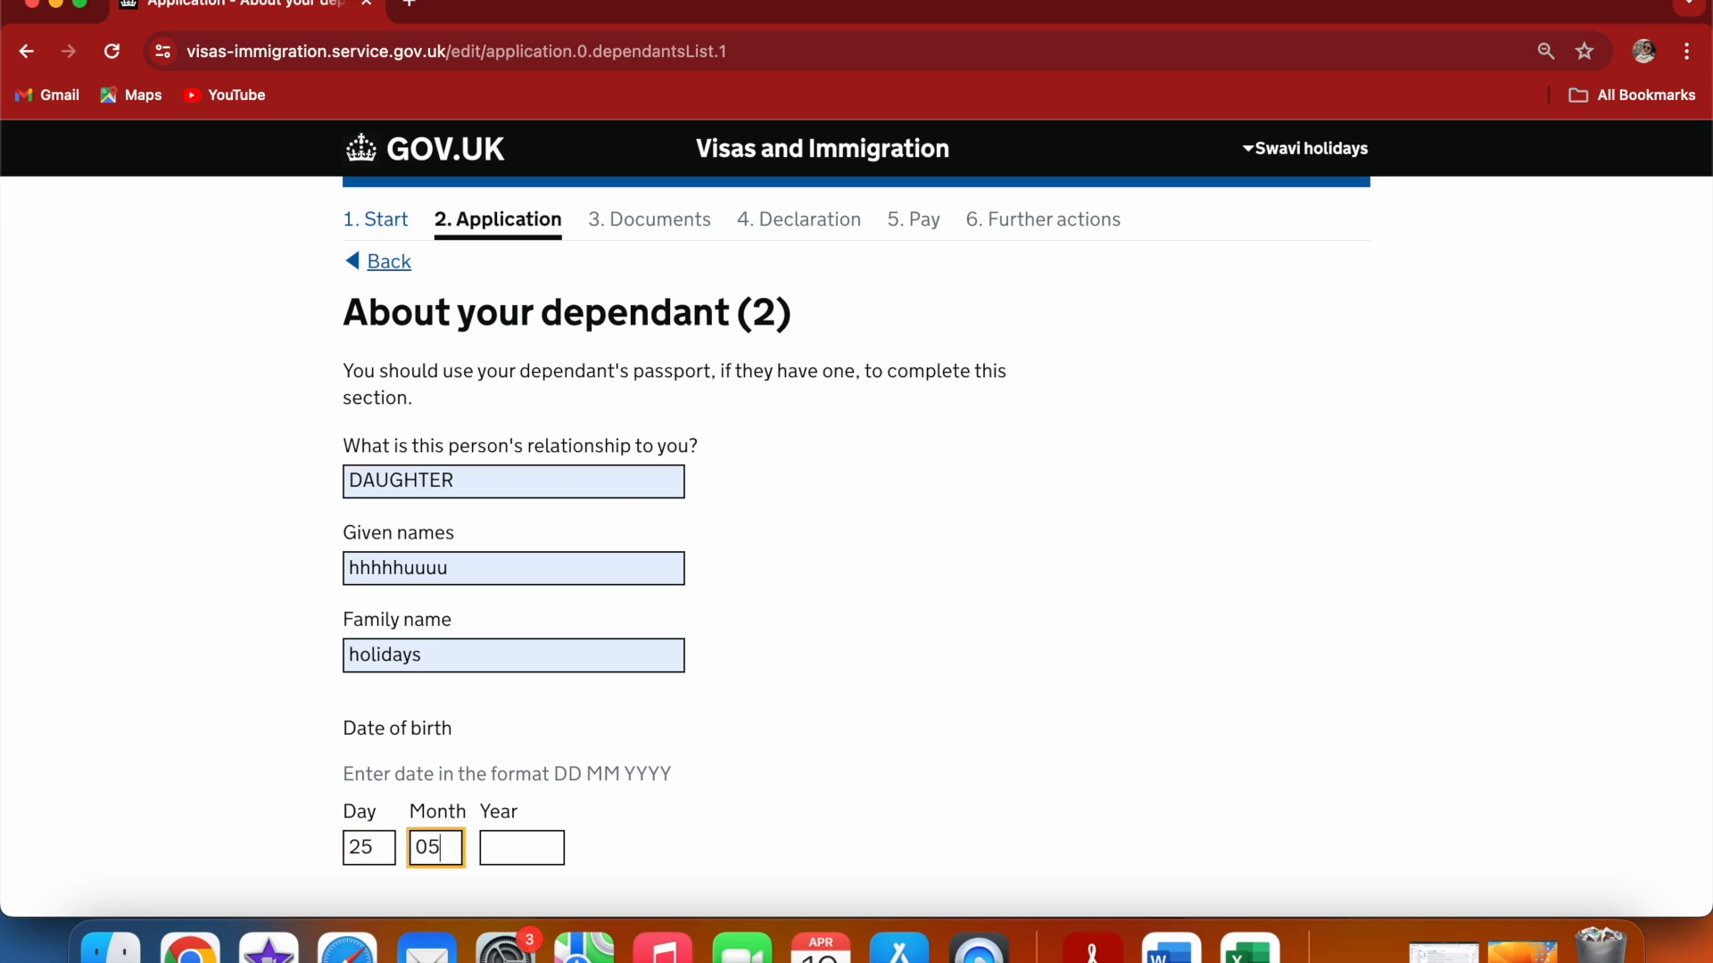
pyautogui.click(521, 847)
pyautogui.write('2')
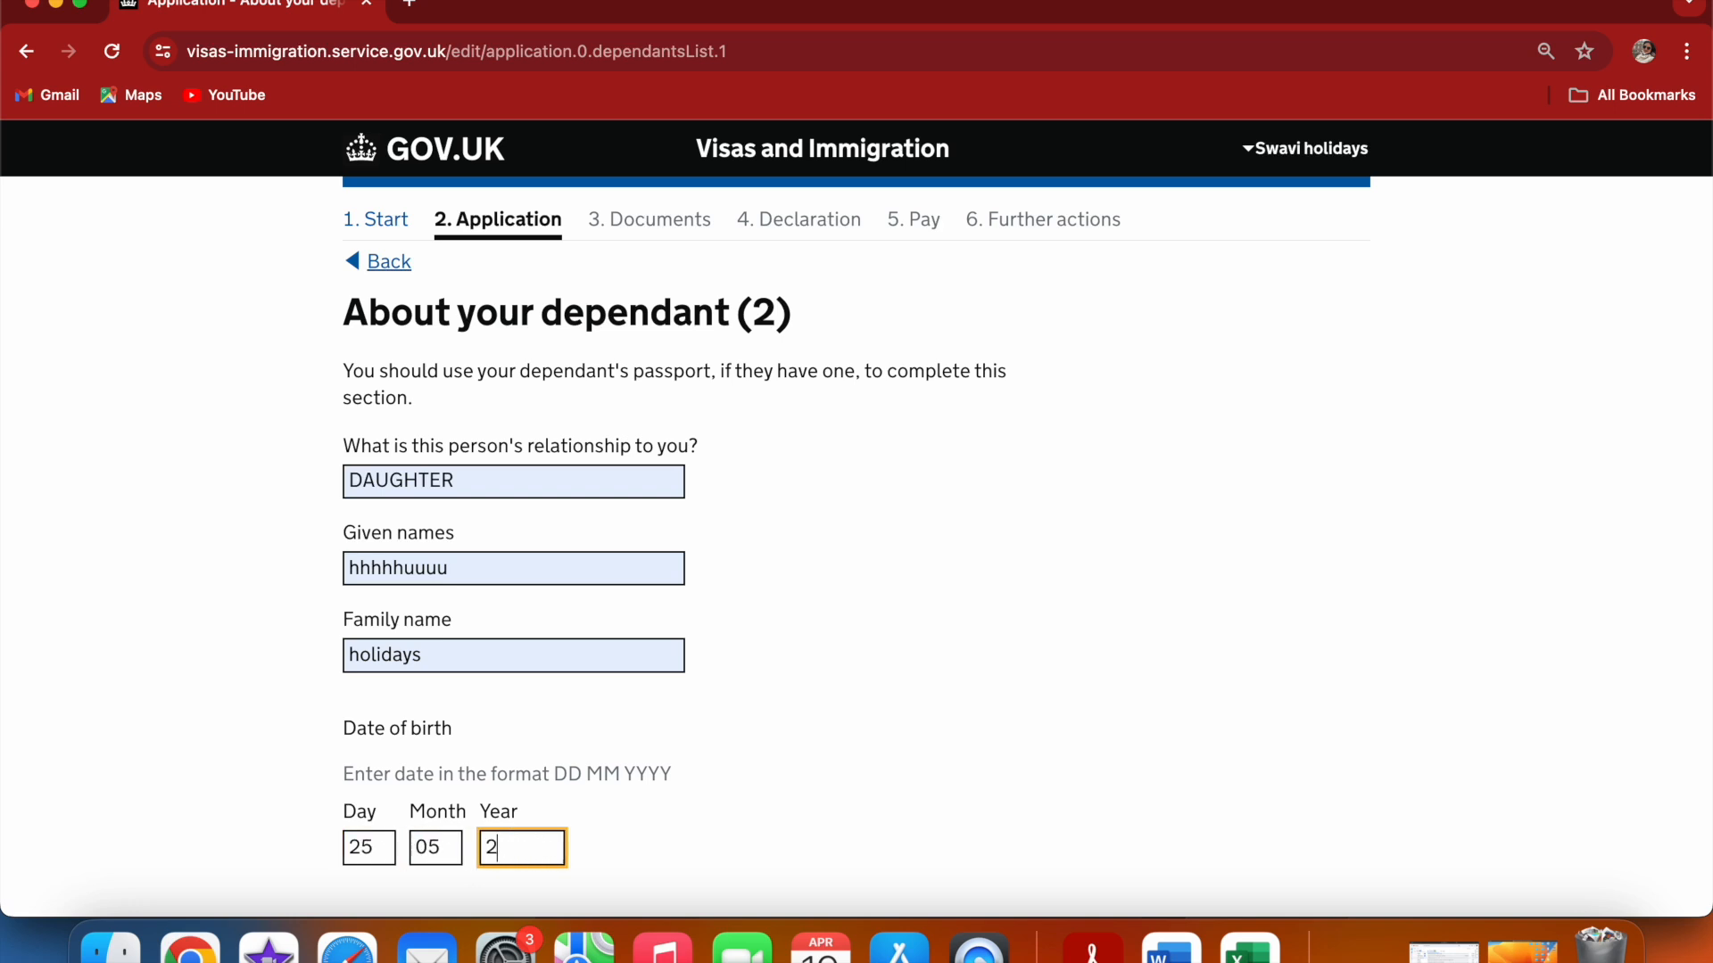
pyautogui.write('020')
pyautogui.click(946, 705)
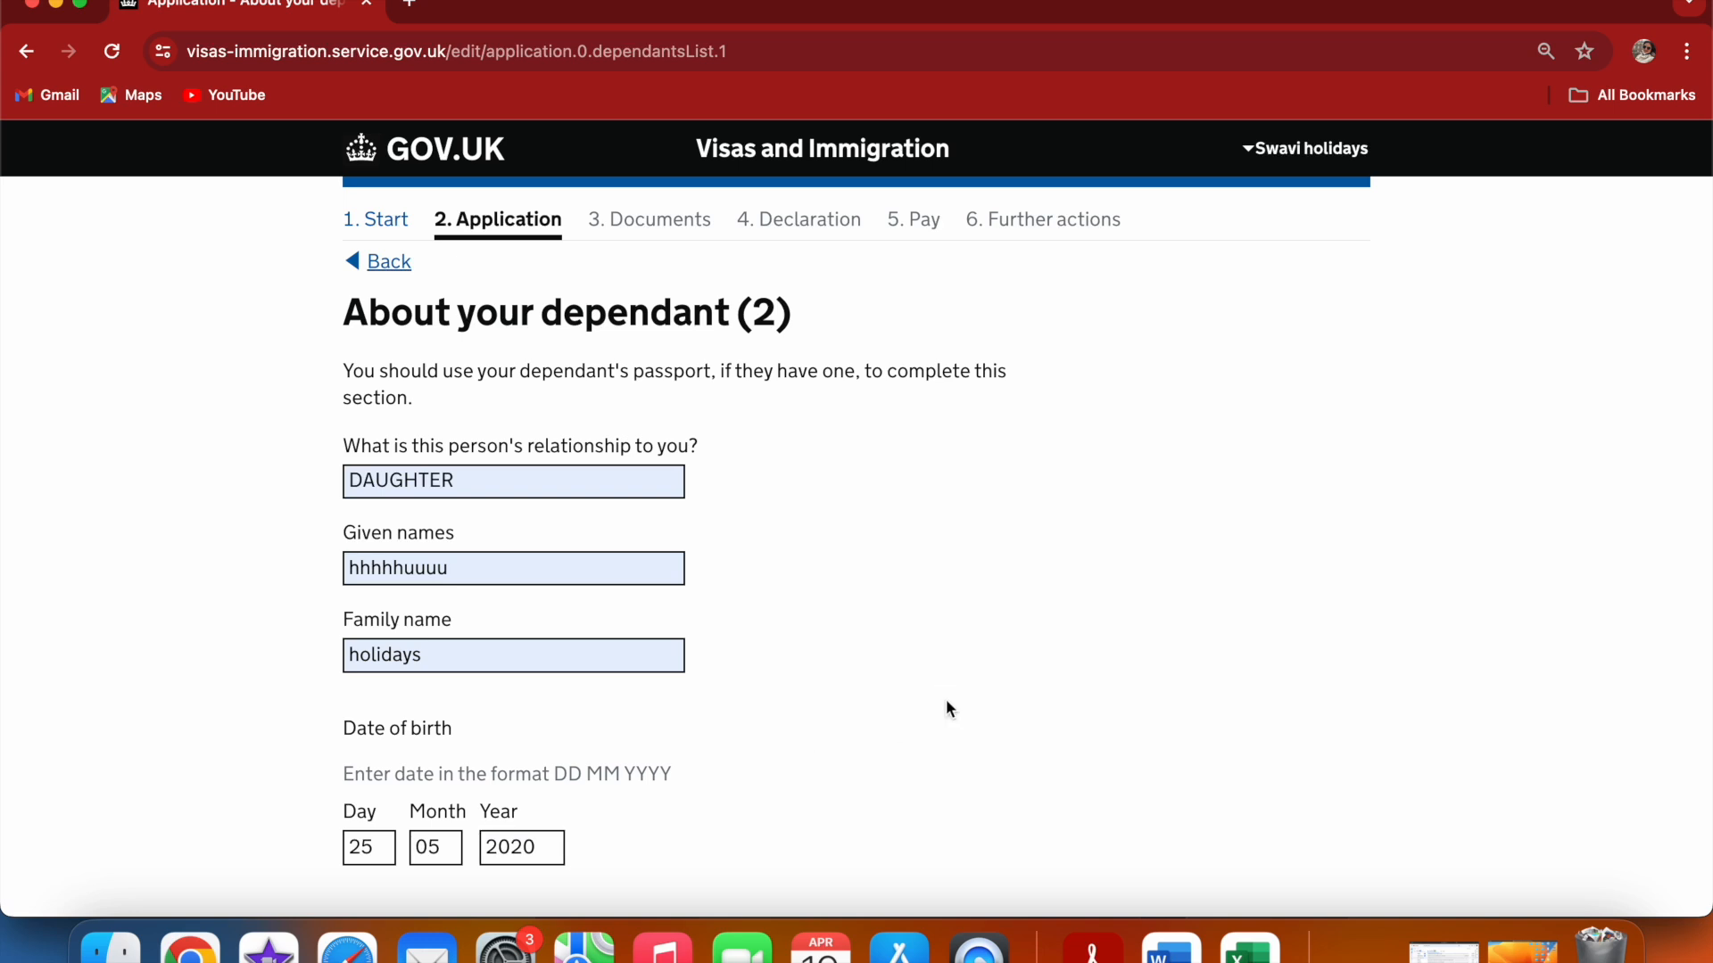
# Answer that this dependant lives with you but is not travelling to the UK, and save
pyautogui.scroll(-1, 947, 708)
pyautogui.scroll(-3, 946, 698)
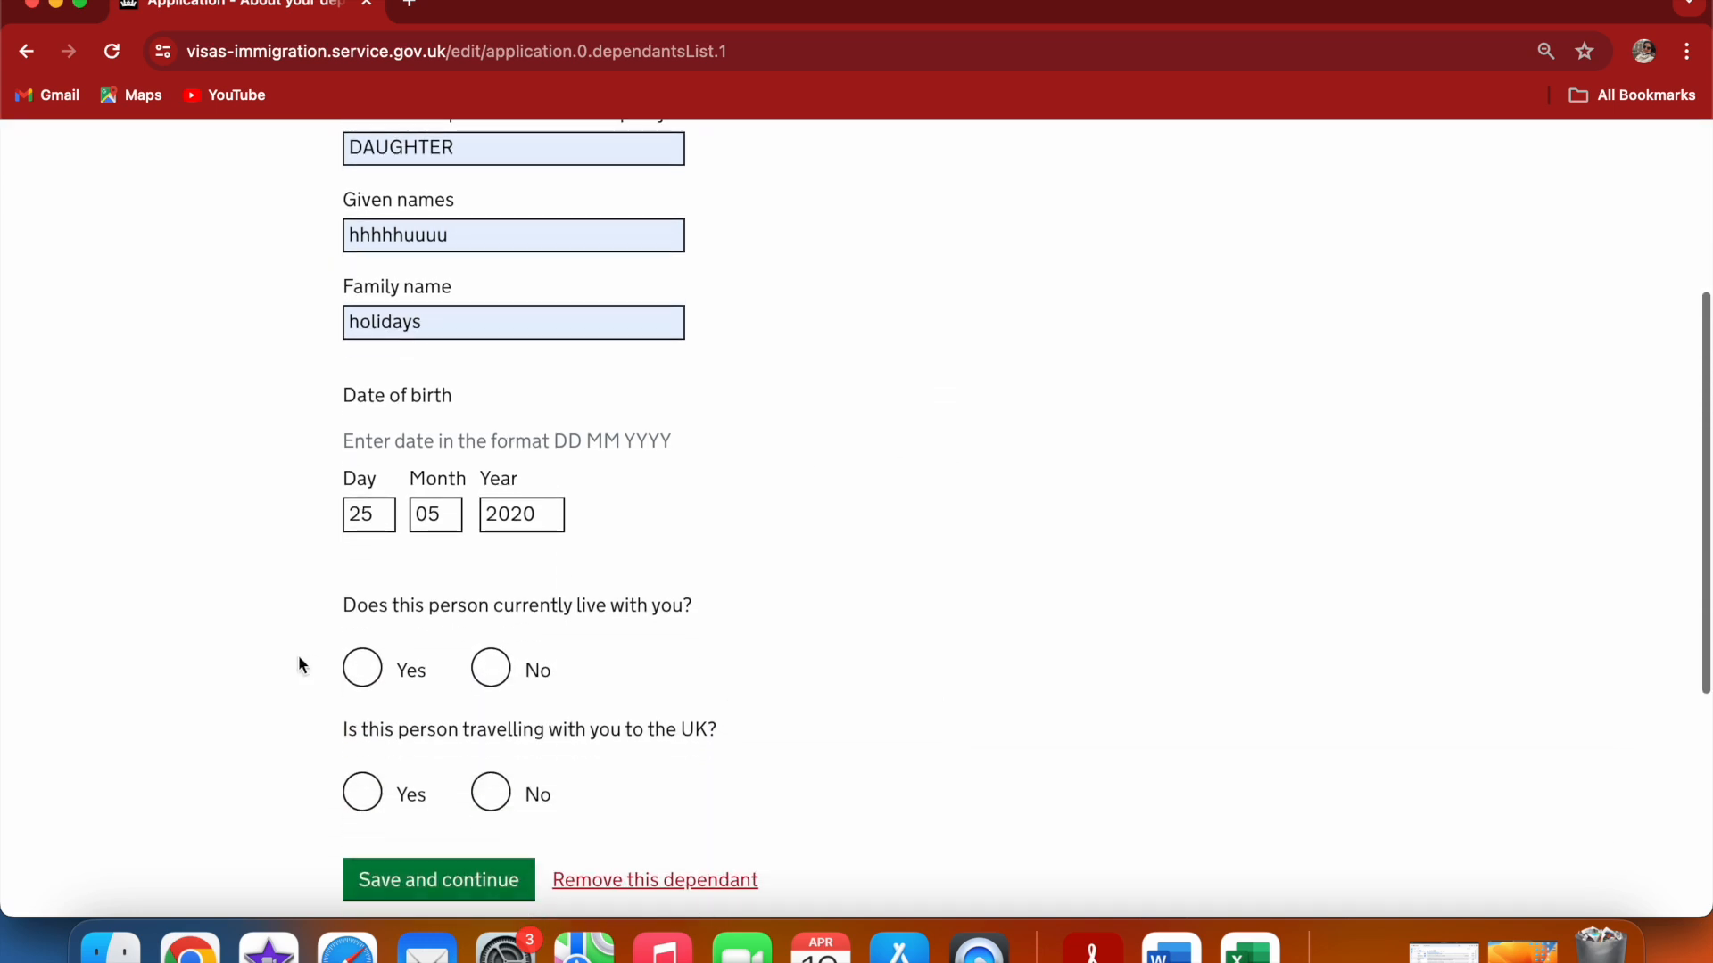
pyautogui.click(365, 674)
pyautogui.click(491, 793)
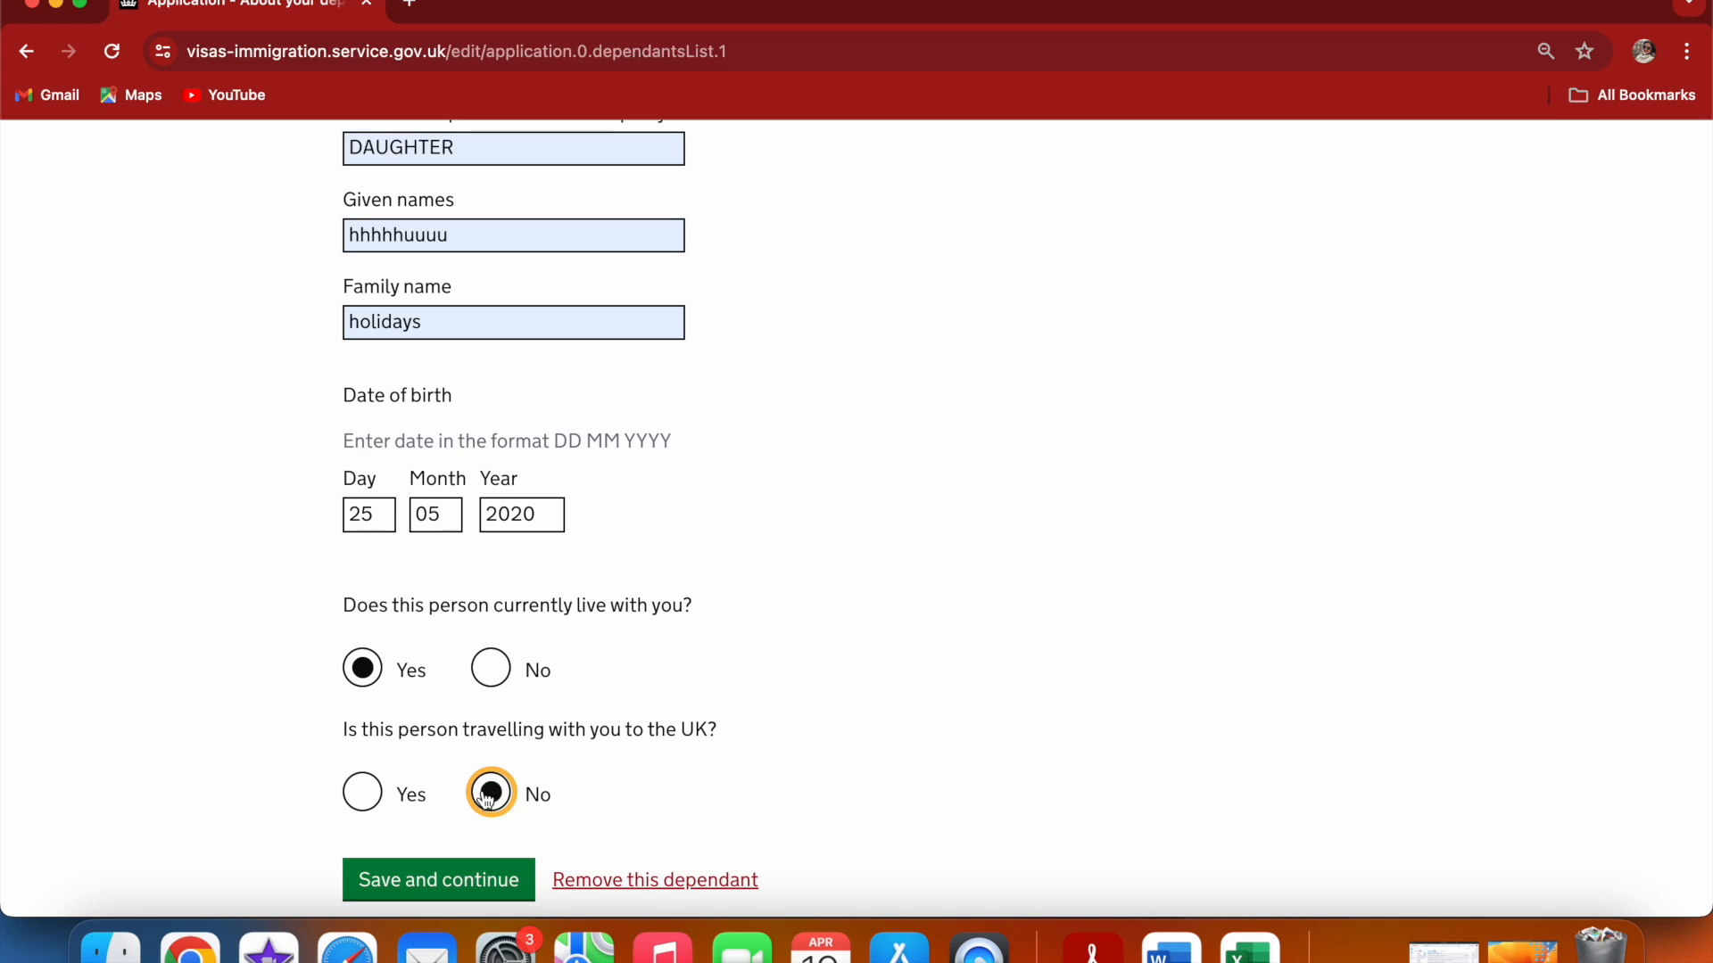
pyautogui.click(479, 883)
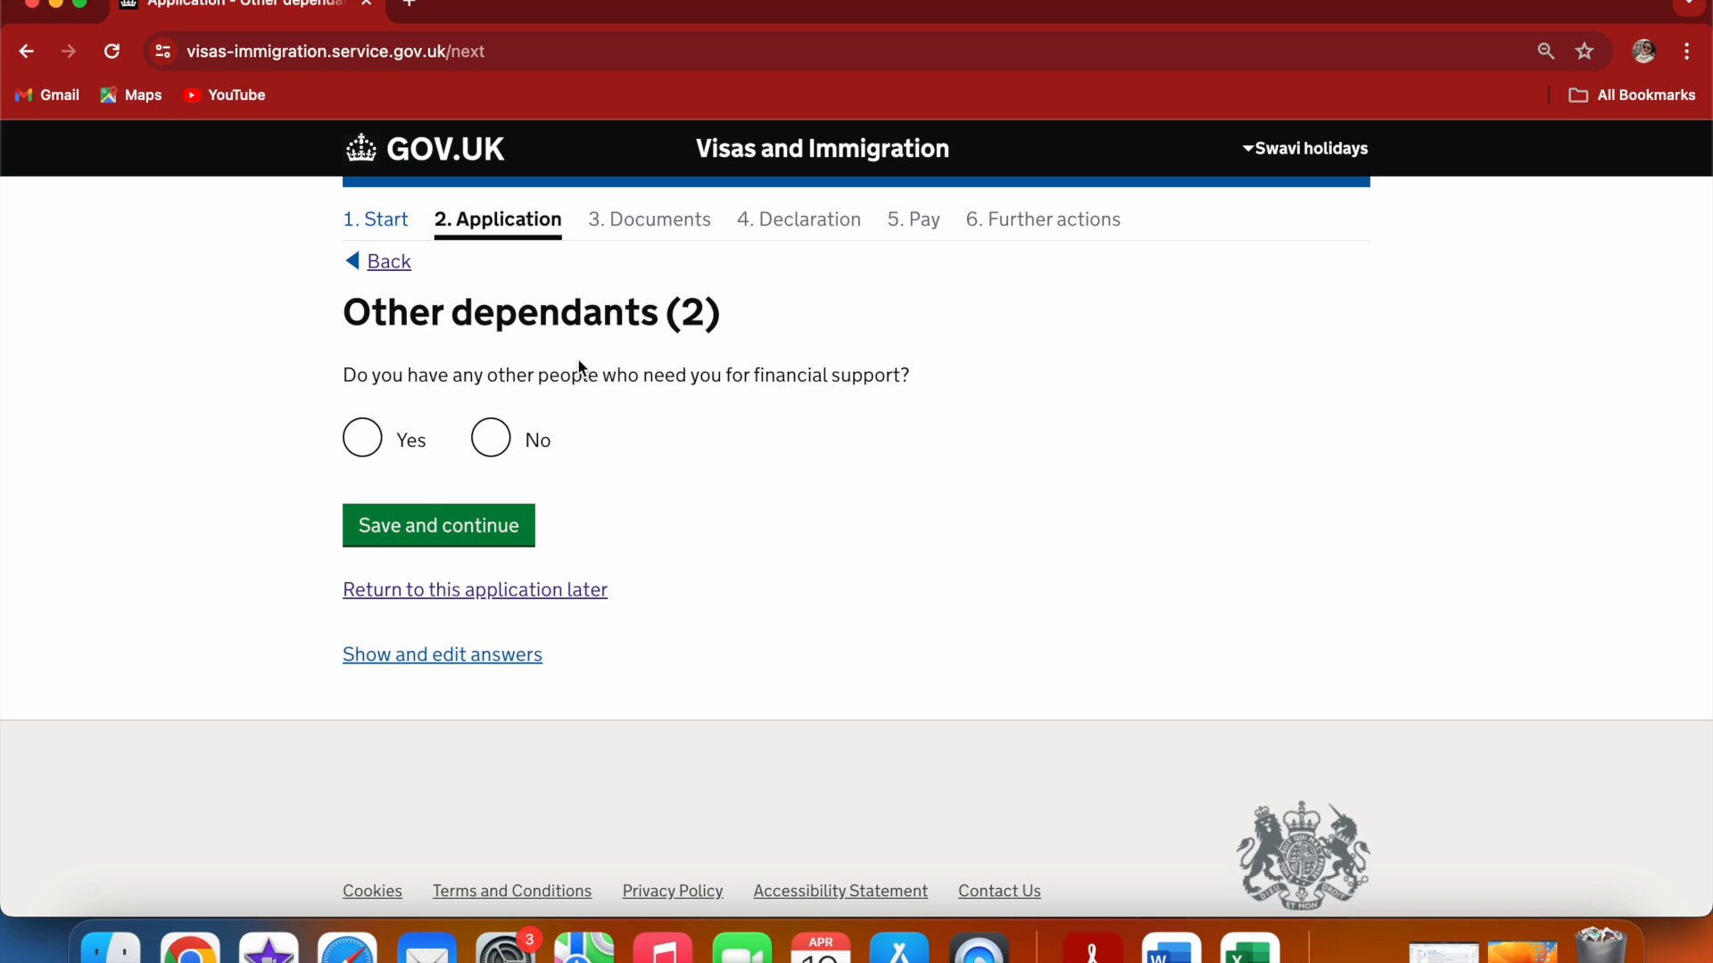
# Answer that no other people need you for financial support, and save
pyautogui.click(505, 442)
pyautogui.click(482, 529)
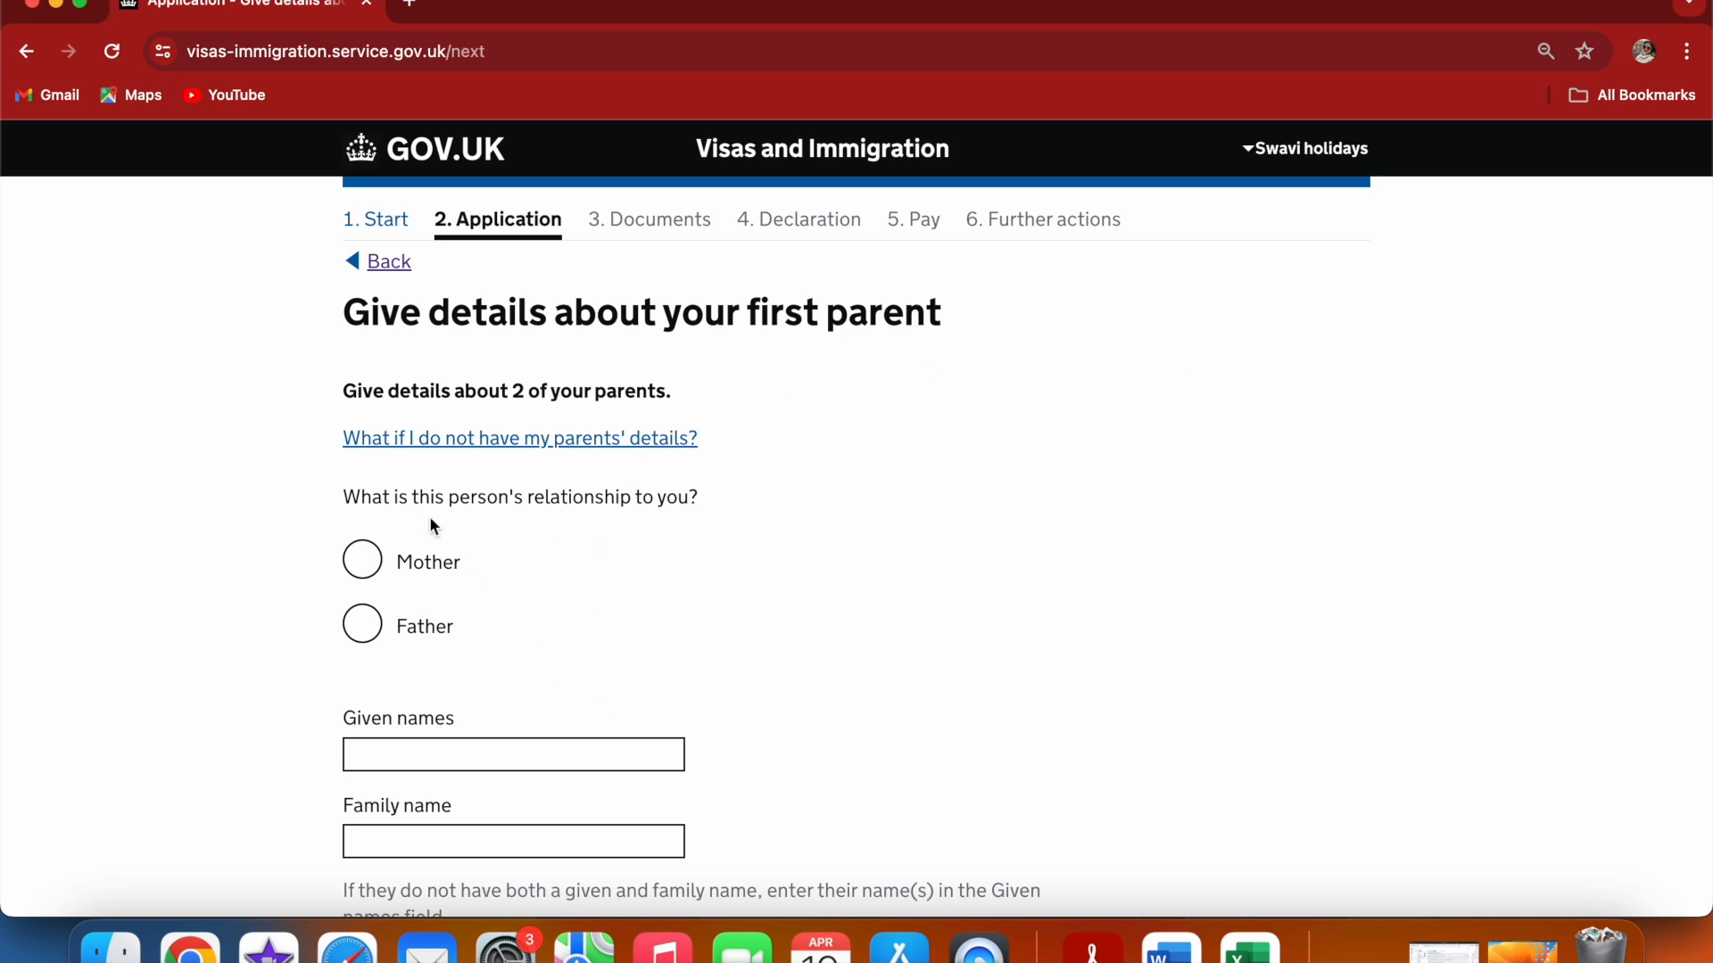
# Set the first parent's relationship to Mother and fill in her given names and family name
pyautogui.click(369, 564)
pyautogui.click(409, 750)
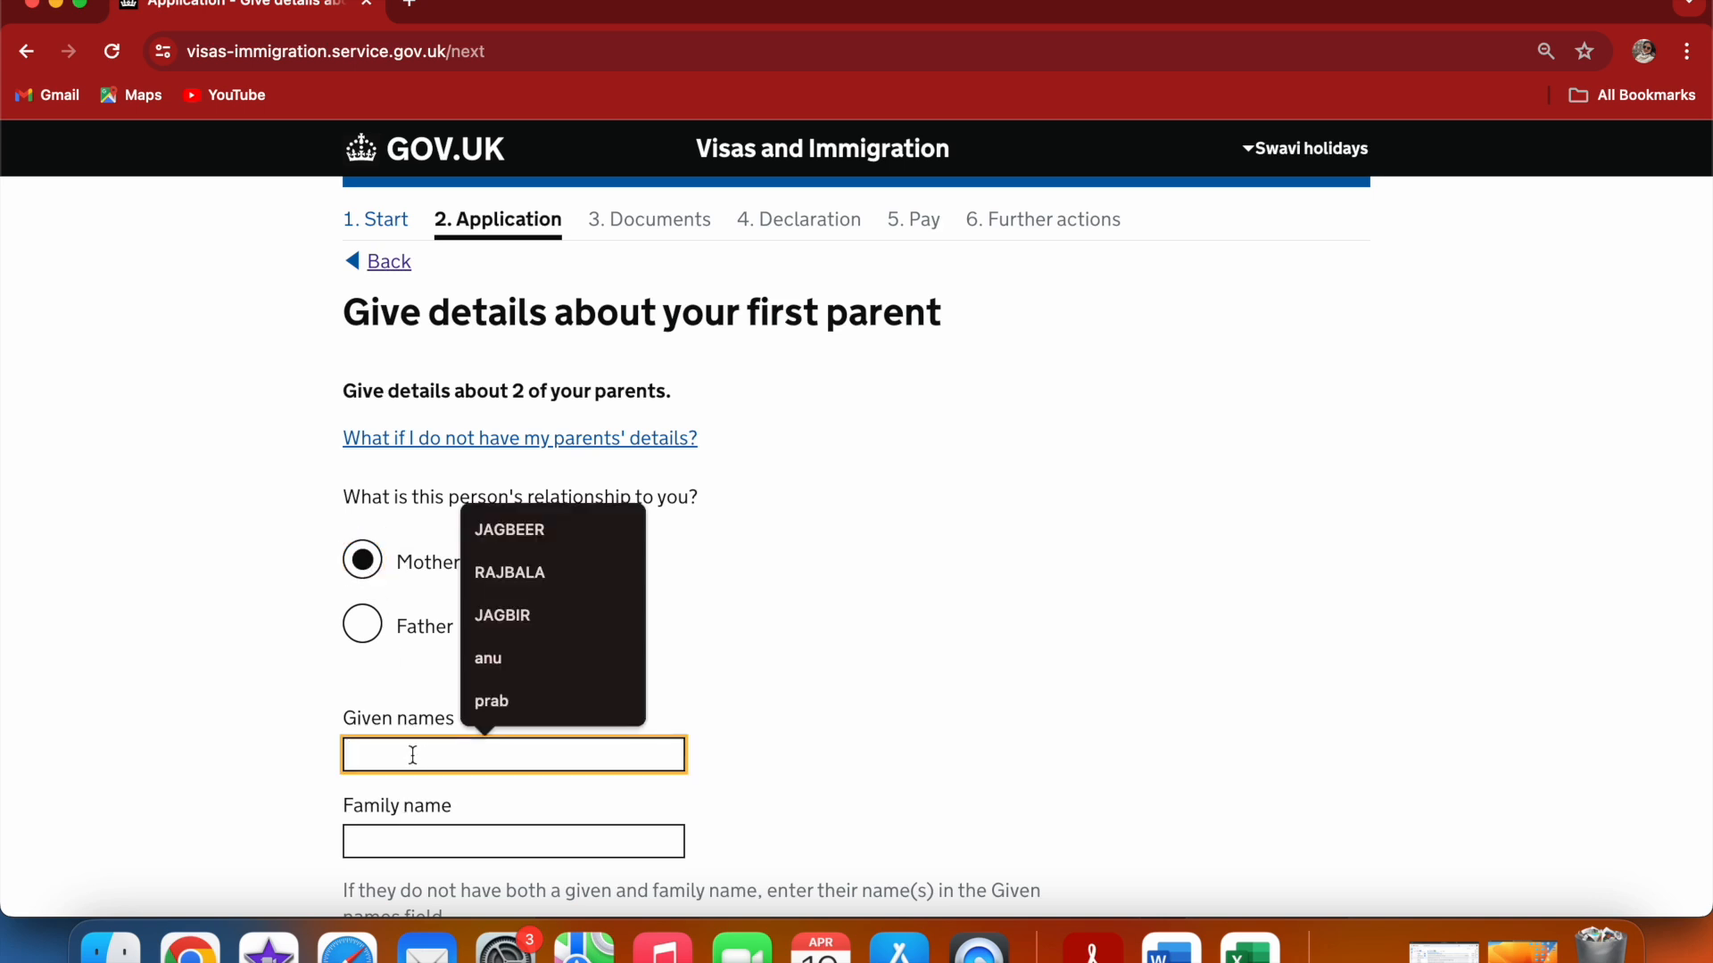
pyautogui.click(496, 661)
pyautogui.click(434, 834)
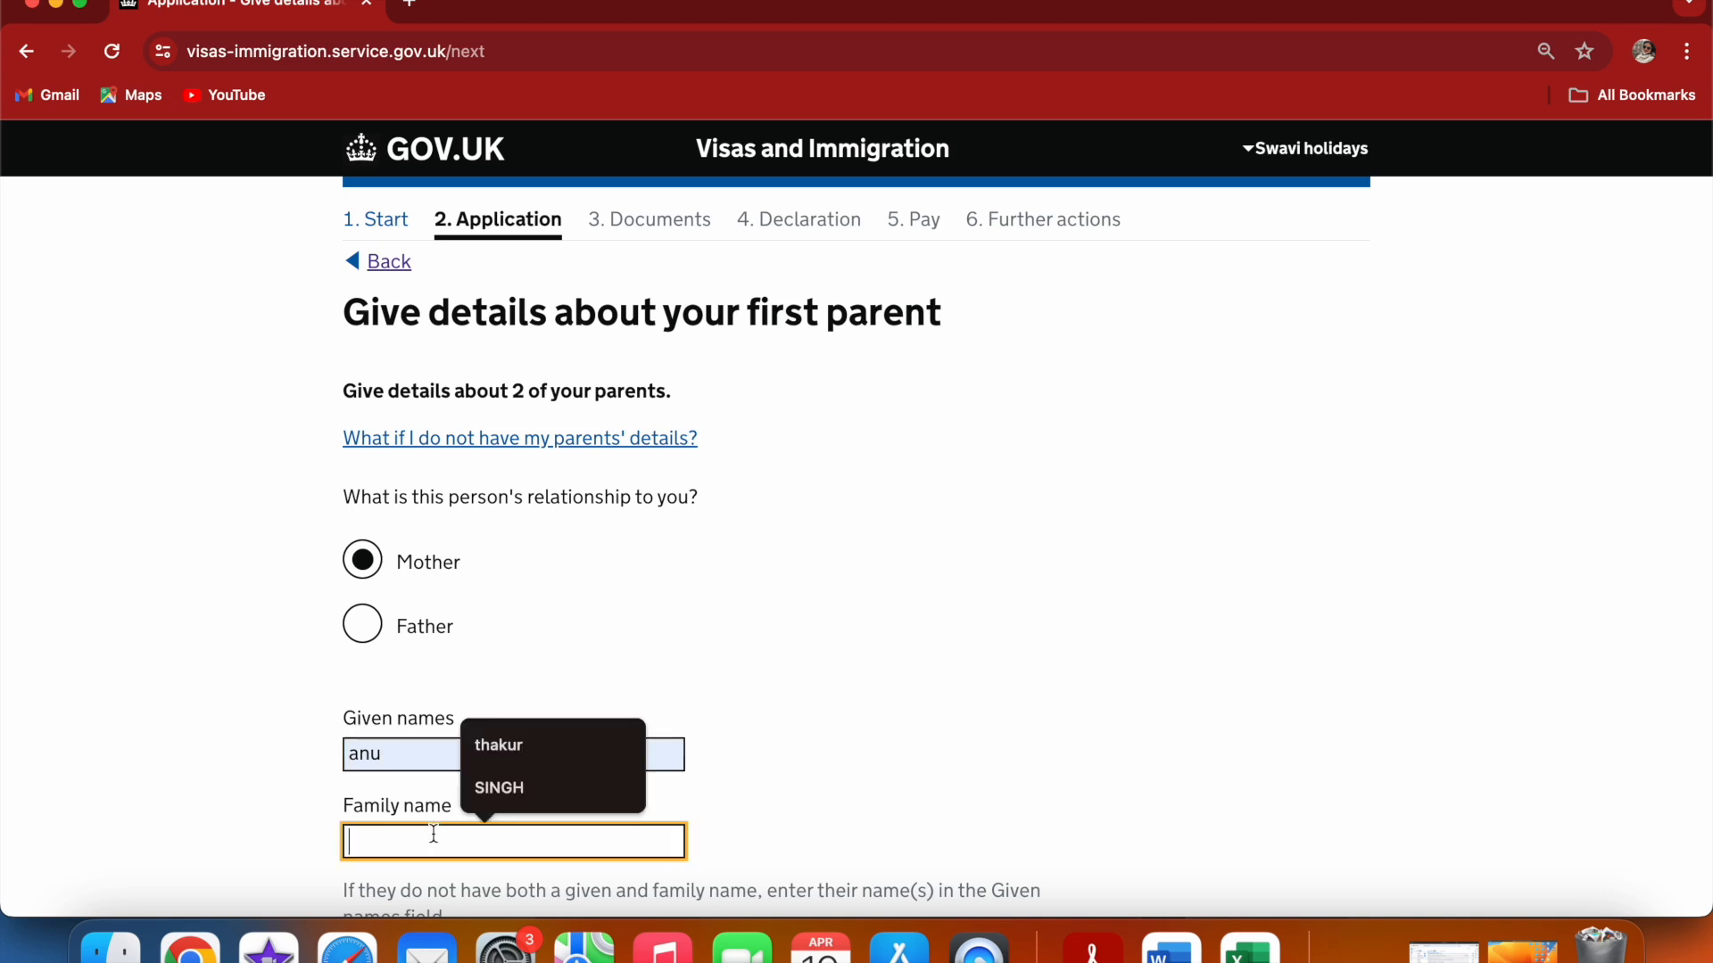
pyautogui.click(553, 745)
pyautogui.click(574, 749)
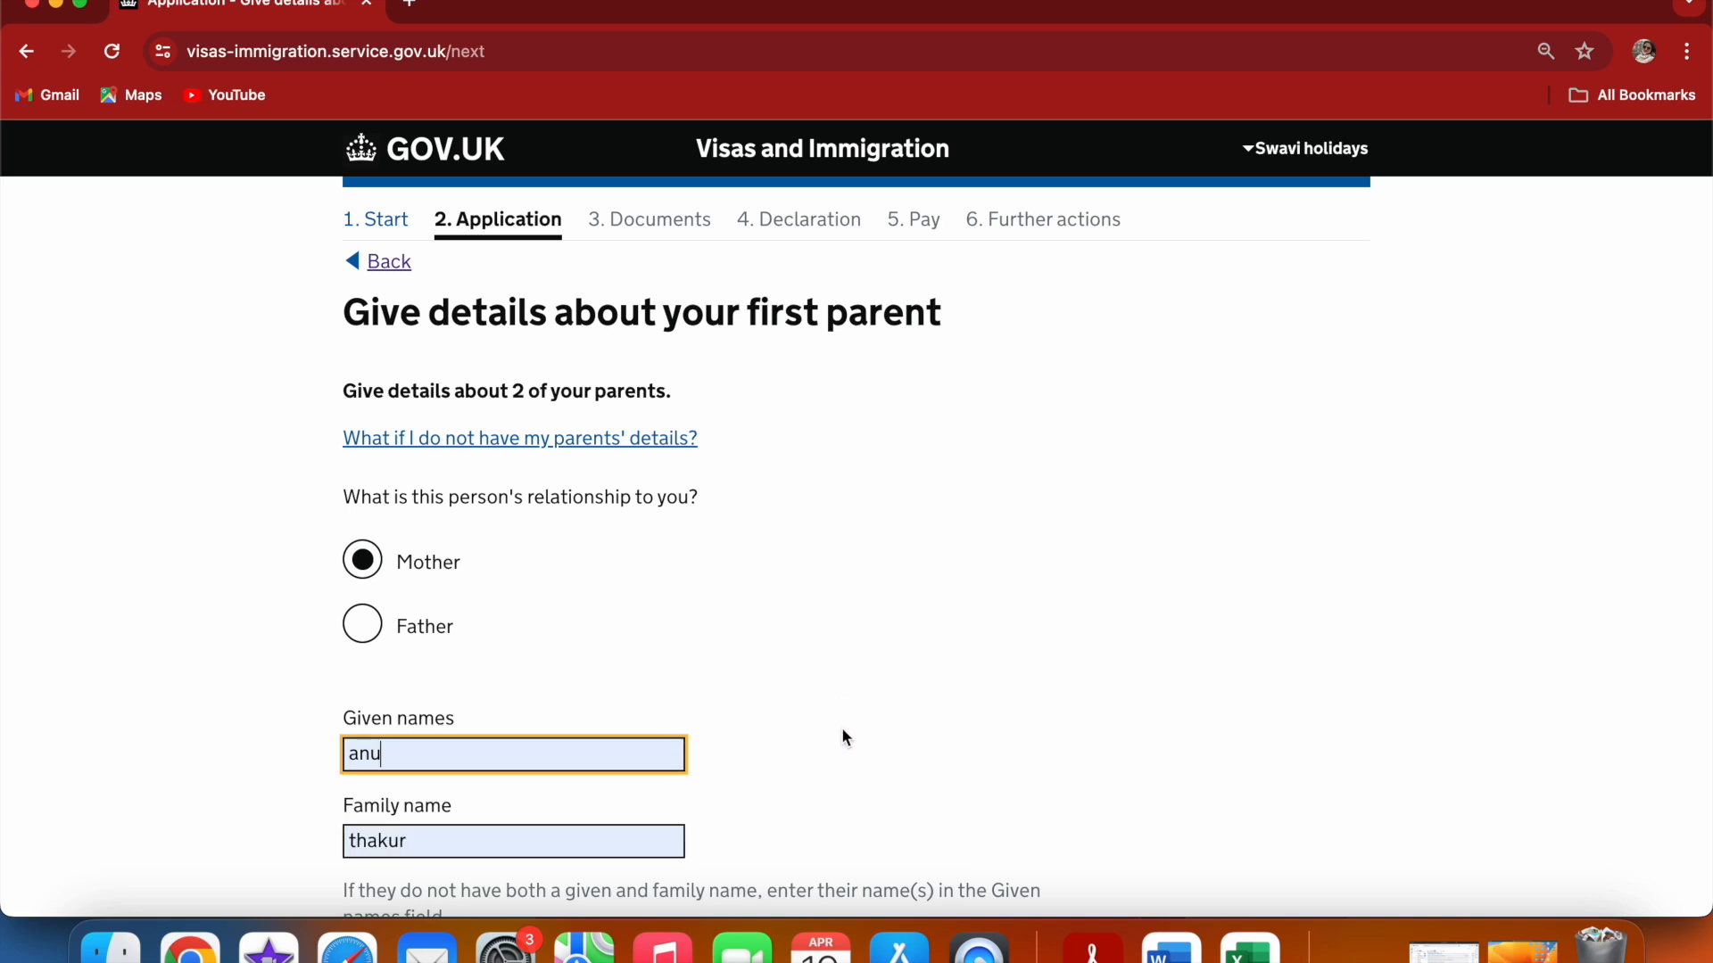
pyautogui.click(1012, 660)
pyautogui.scroll(-5, 1011, 660)
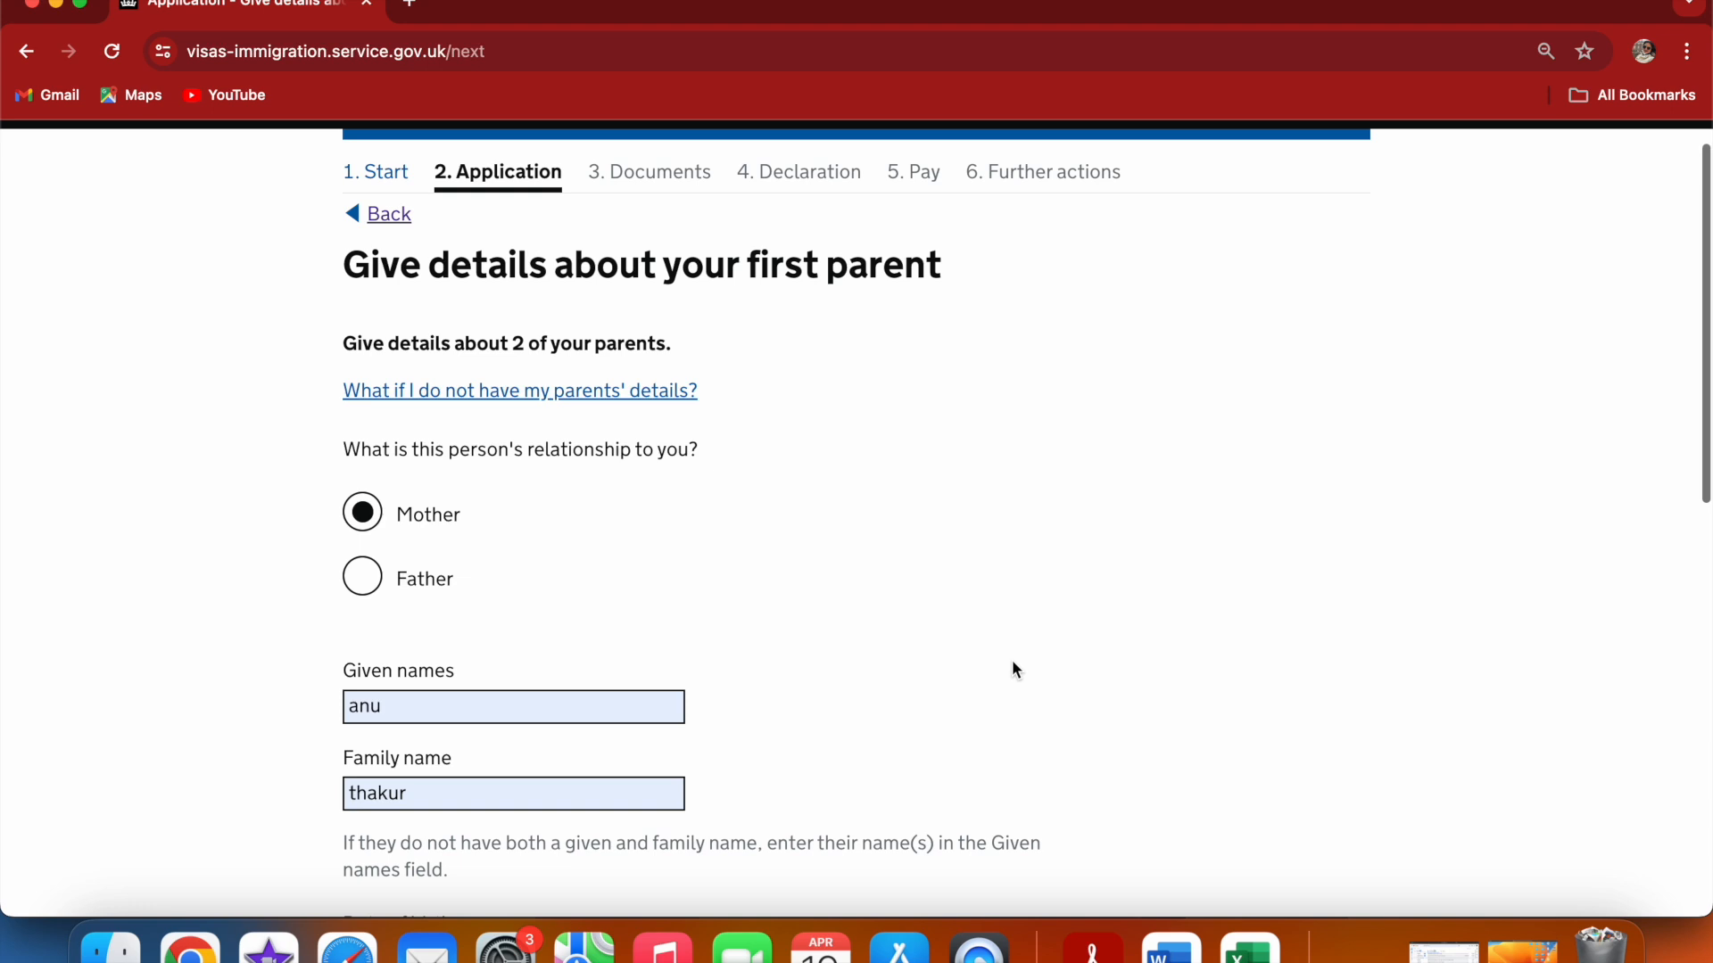
pyautogui.scroll(-2, 1012, 661)
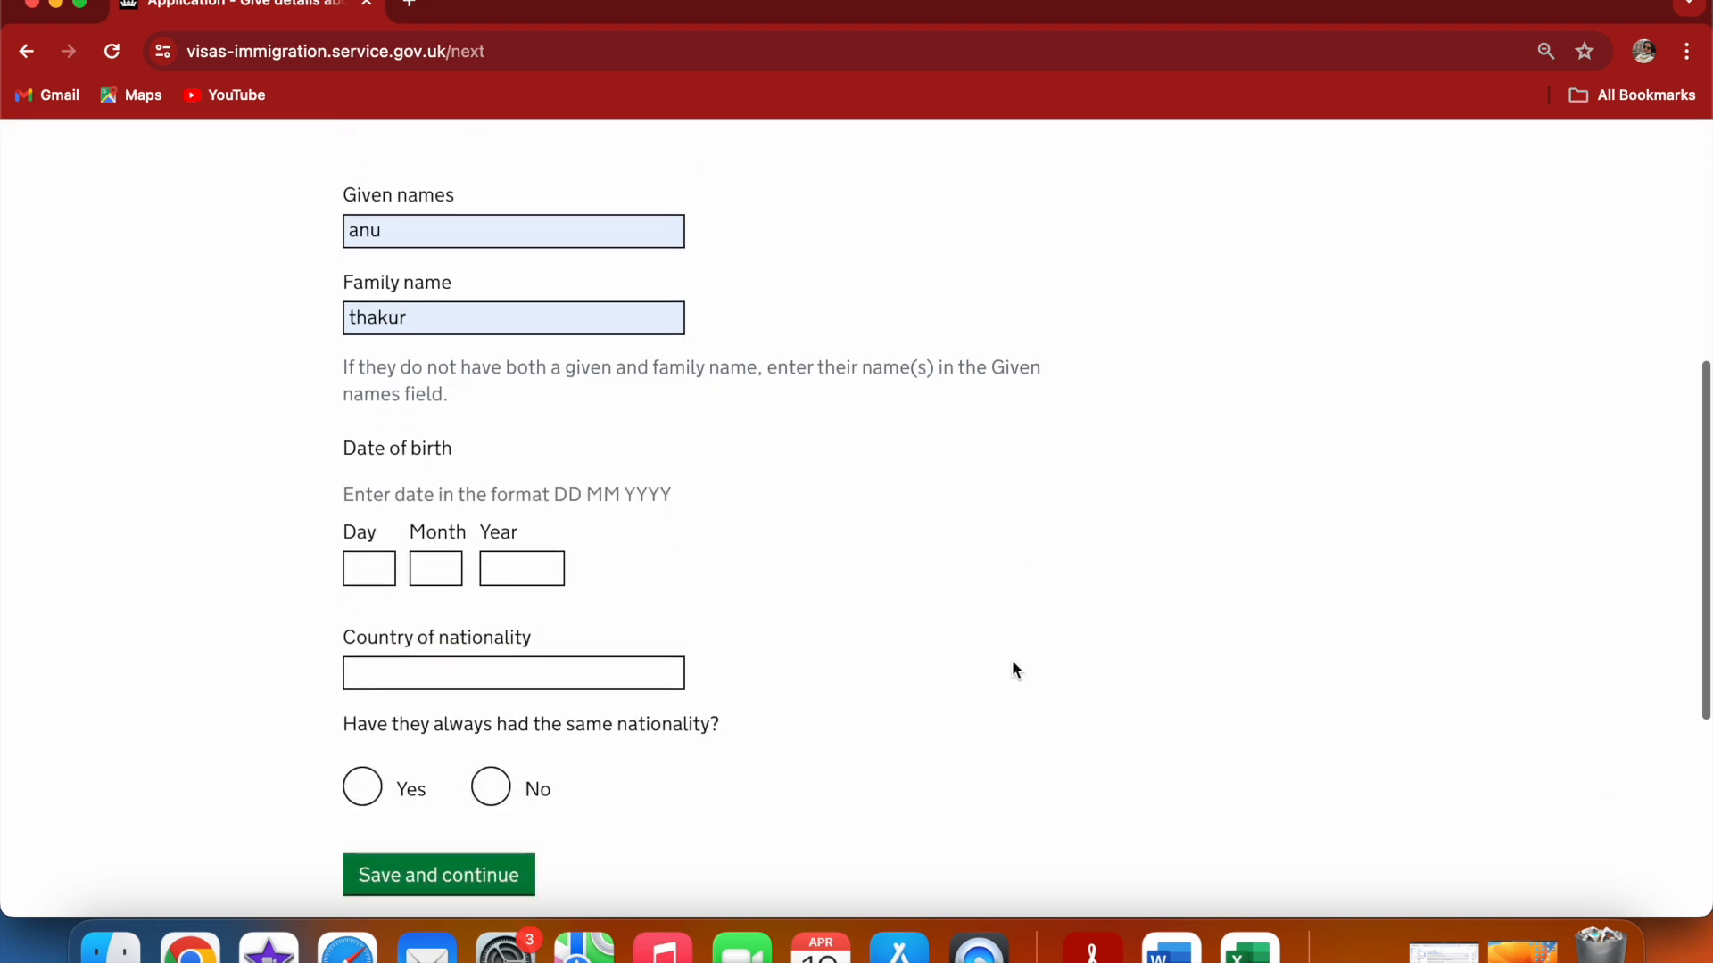
pyautogui.click(375, 566)
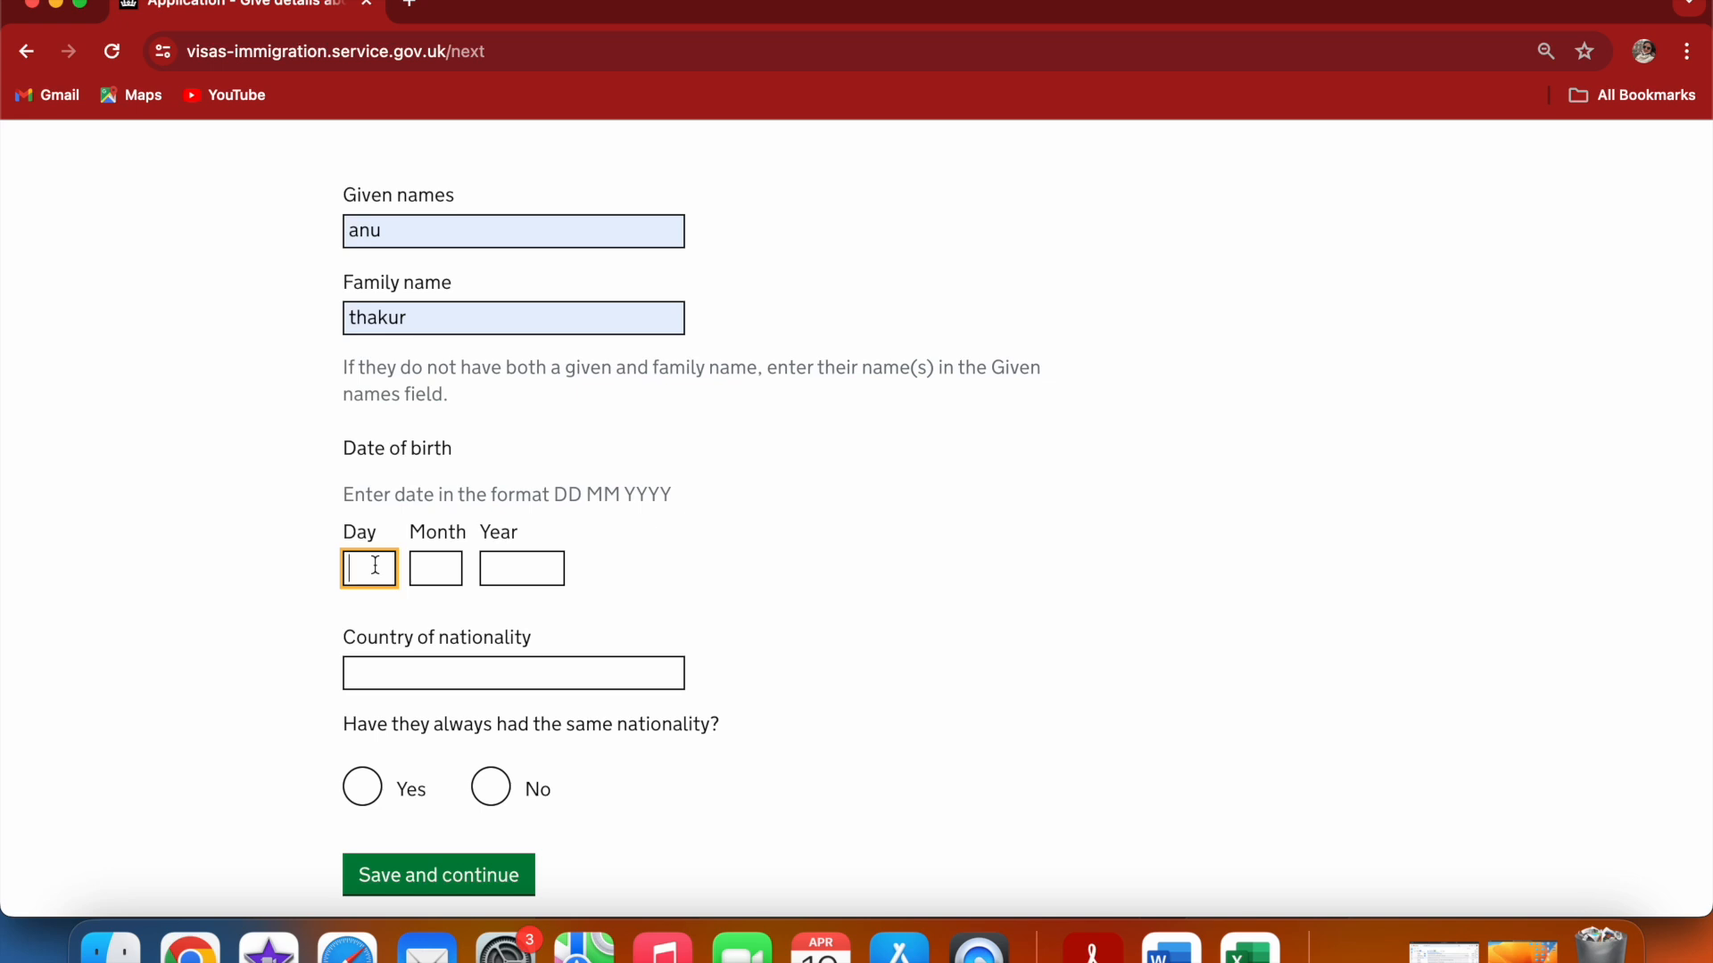
pyautogui.write('20')
pyautogui.click(441, 556)
pyautogui.write('05')
pyautogui.click(507, 564)
pyautogui.write('1970')
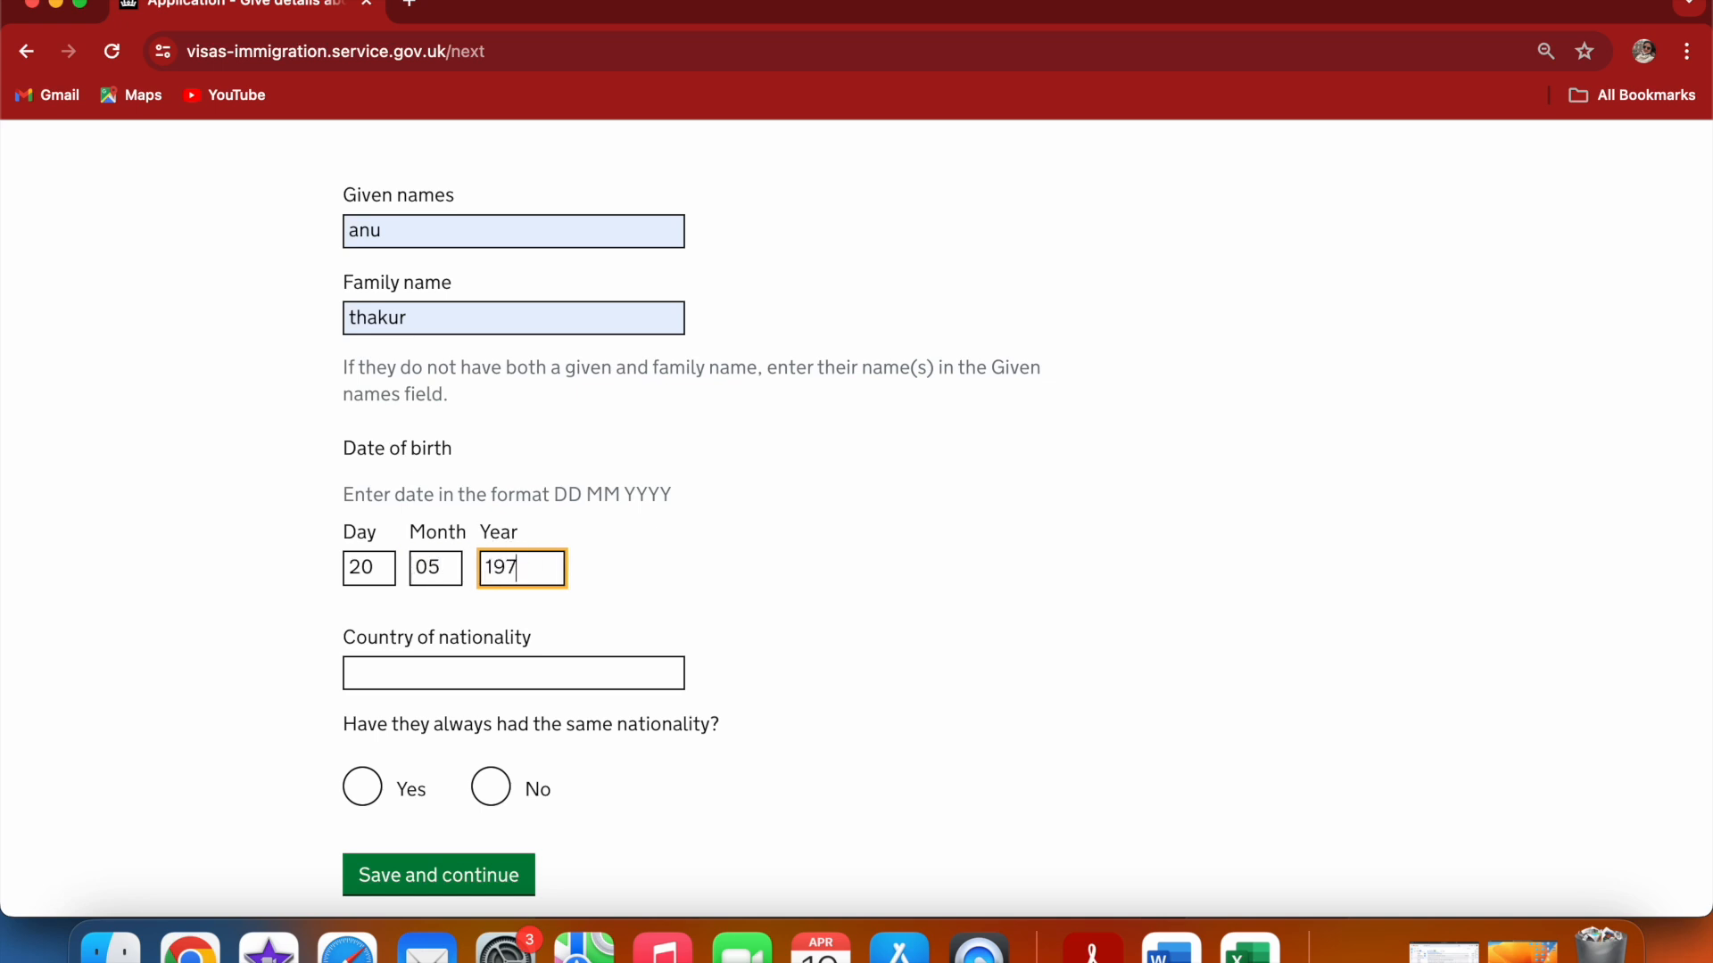
# Set the mother's country of nationality to India and answer that she always had the same nationality
pyautogui.click(806, 541)
pyautogui.click(637, 677)
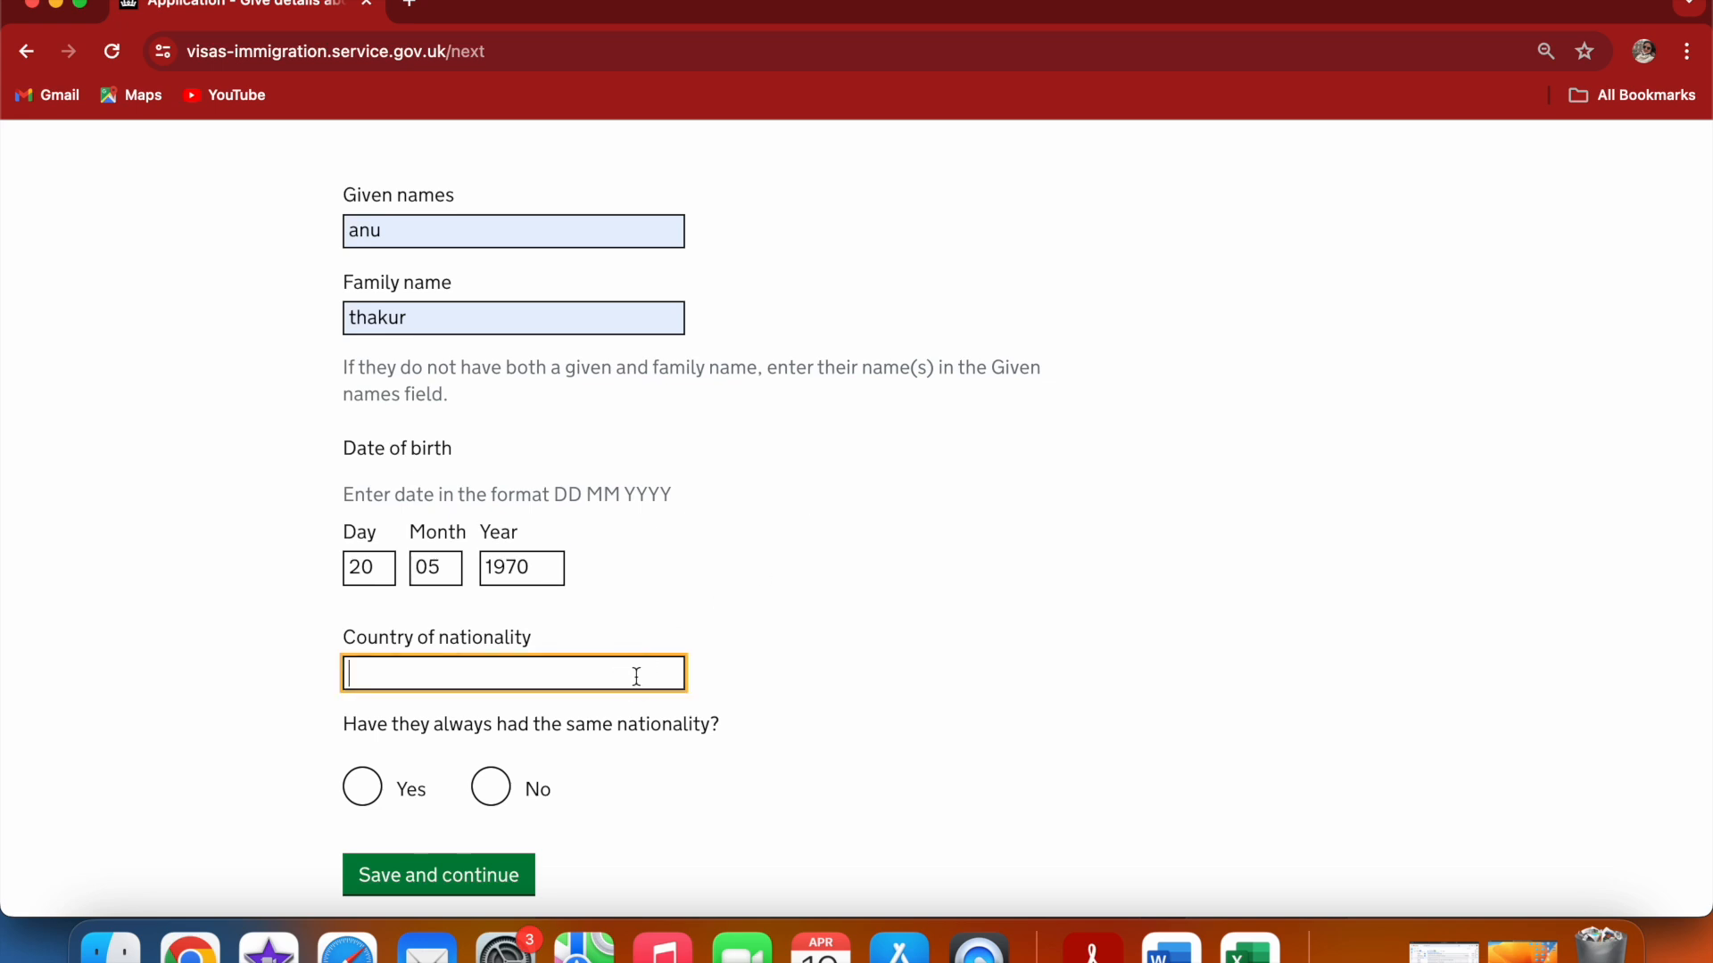
pyautogui.write('indi')
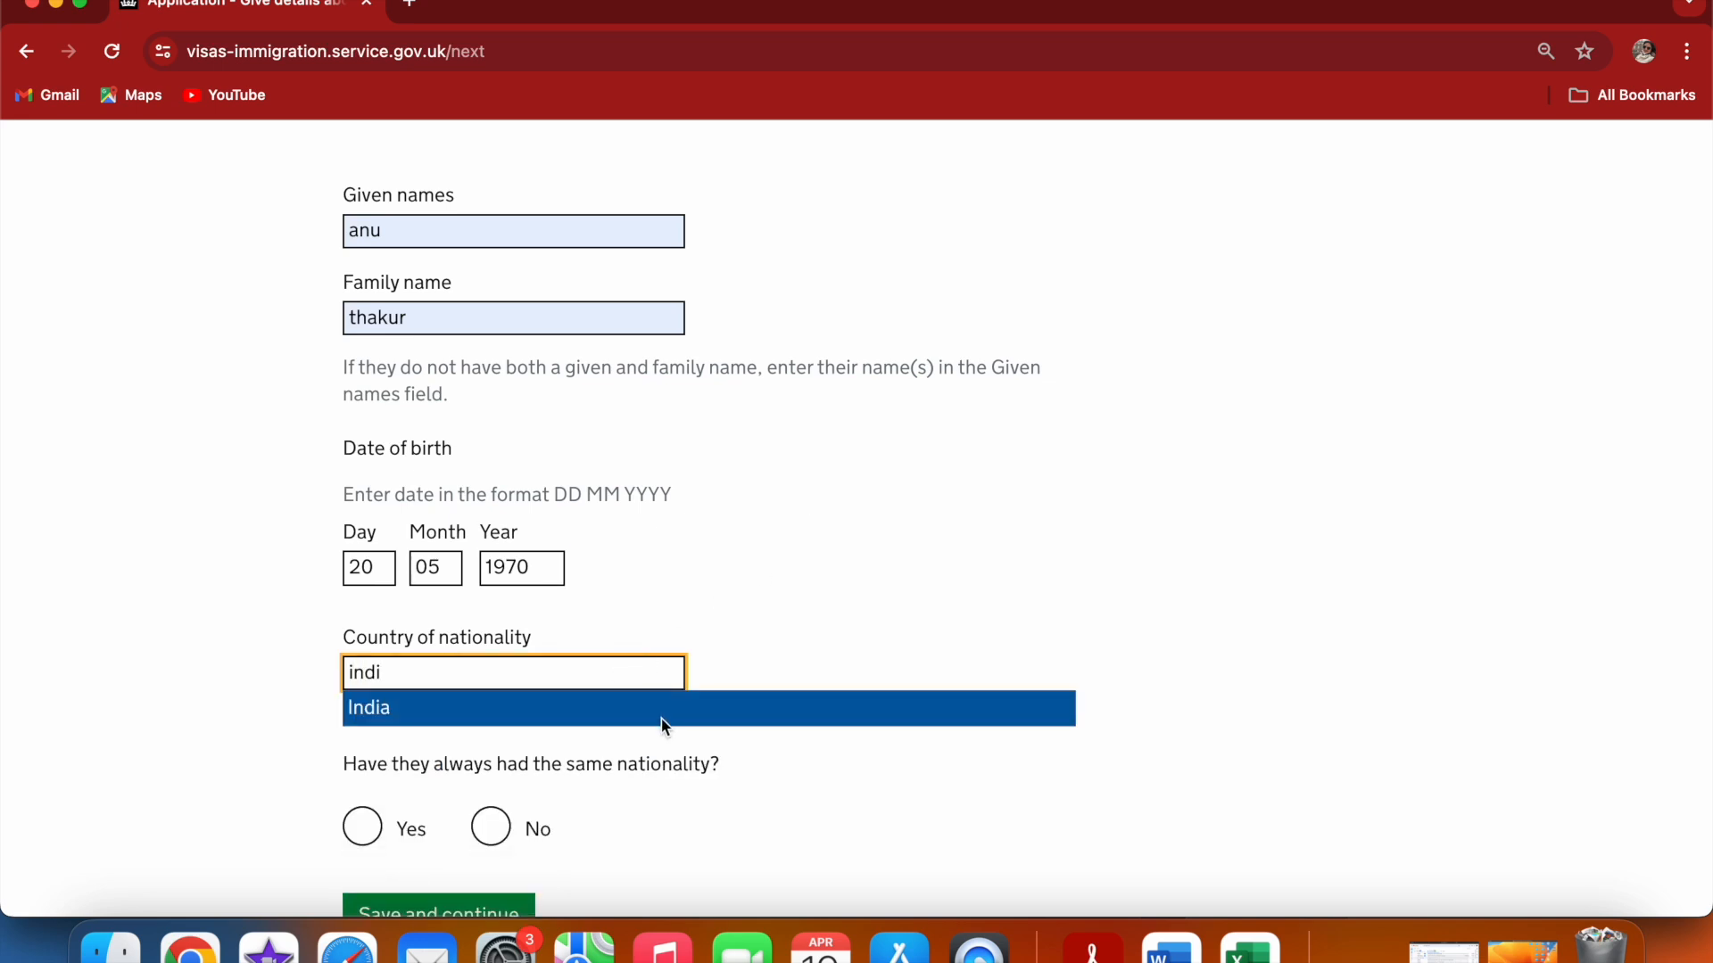
pyautogui.click(665, 716)
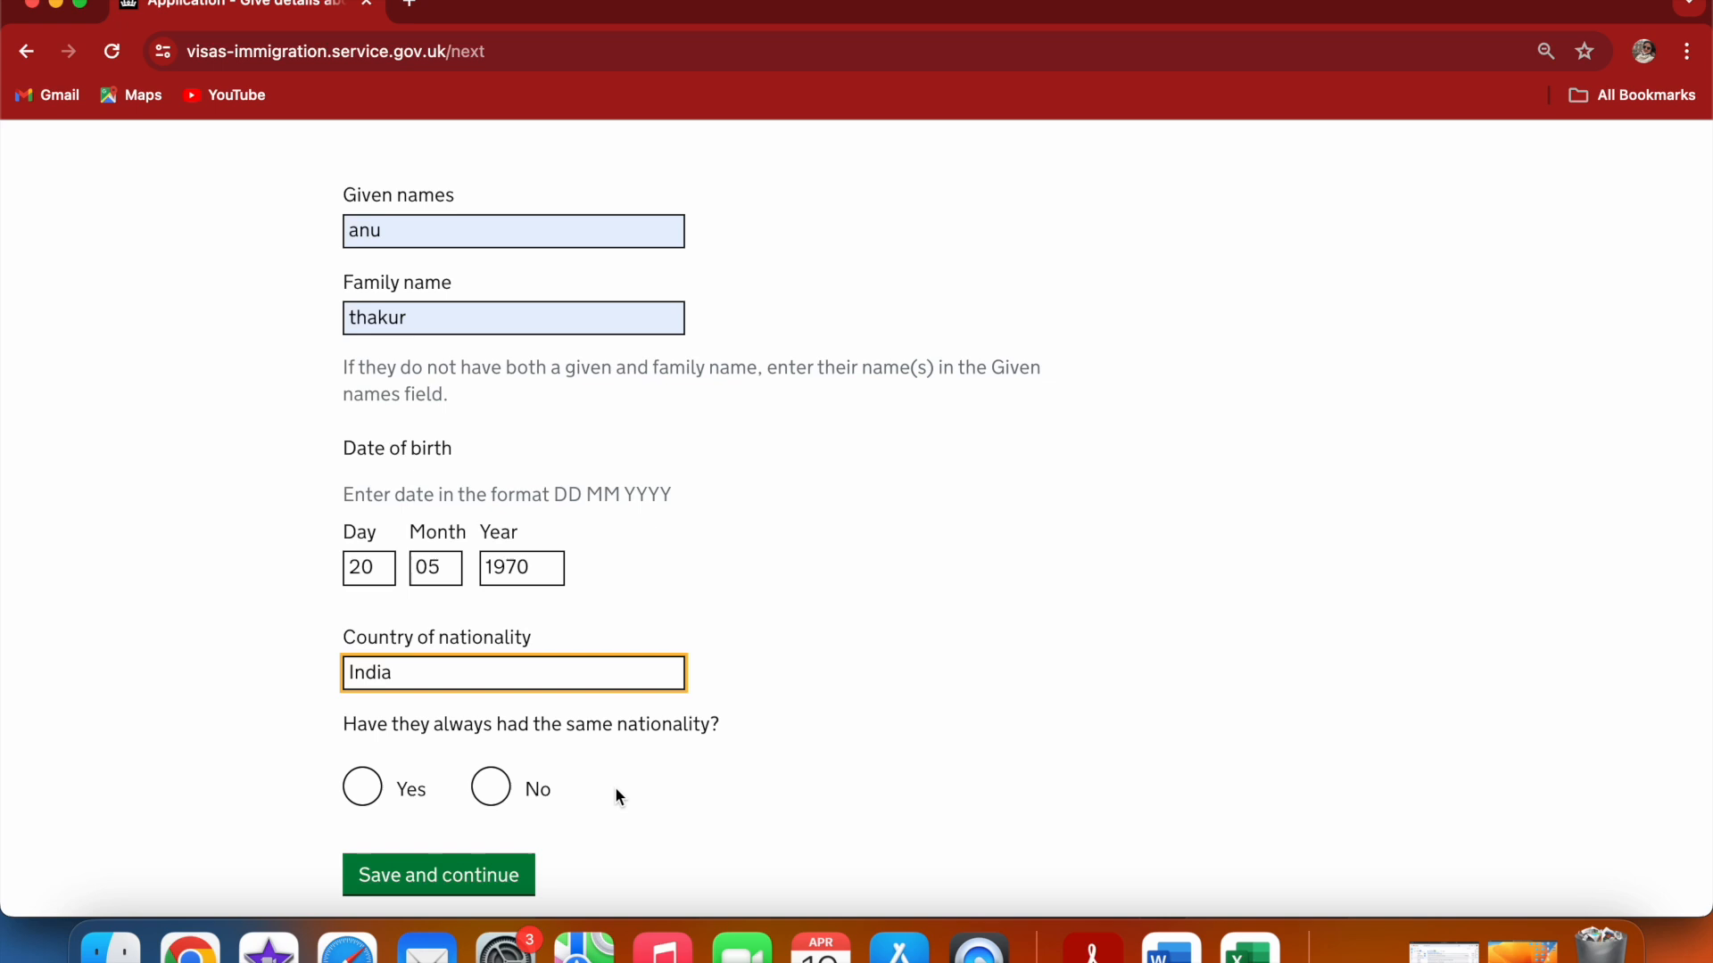
pyautogui.click(362, 787)
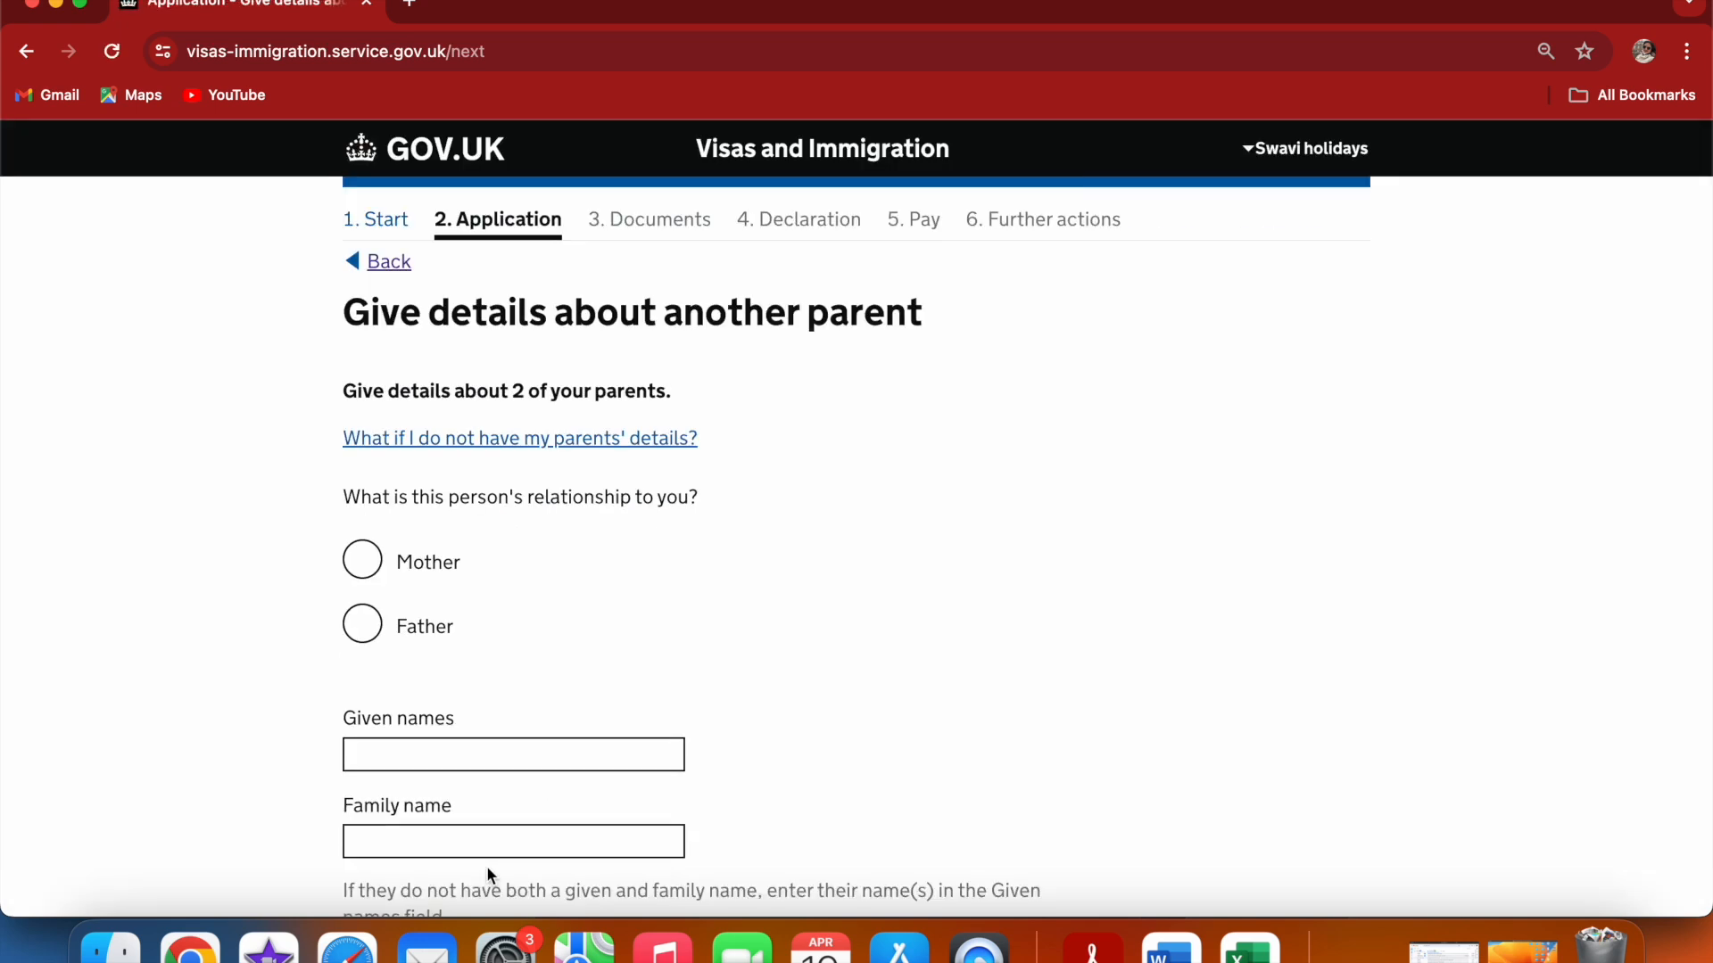
# Set the other parent's relationship to Father and fill in his given names and family name
pyautogui.click(364, 627)
pyautogui.click(425, 756)
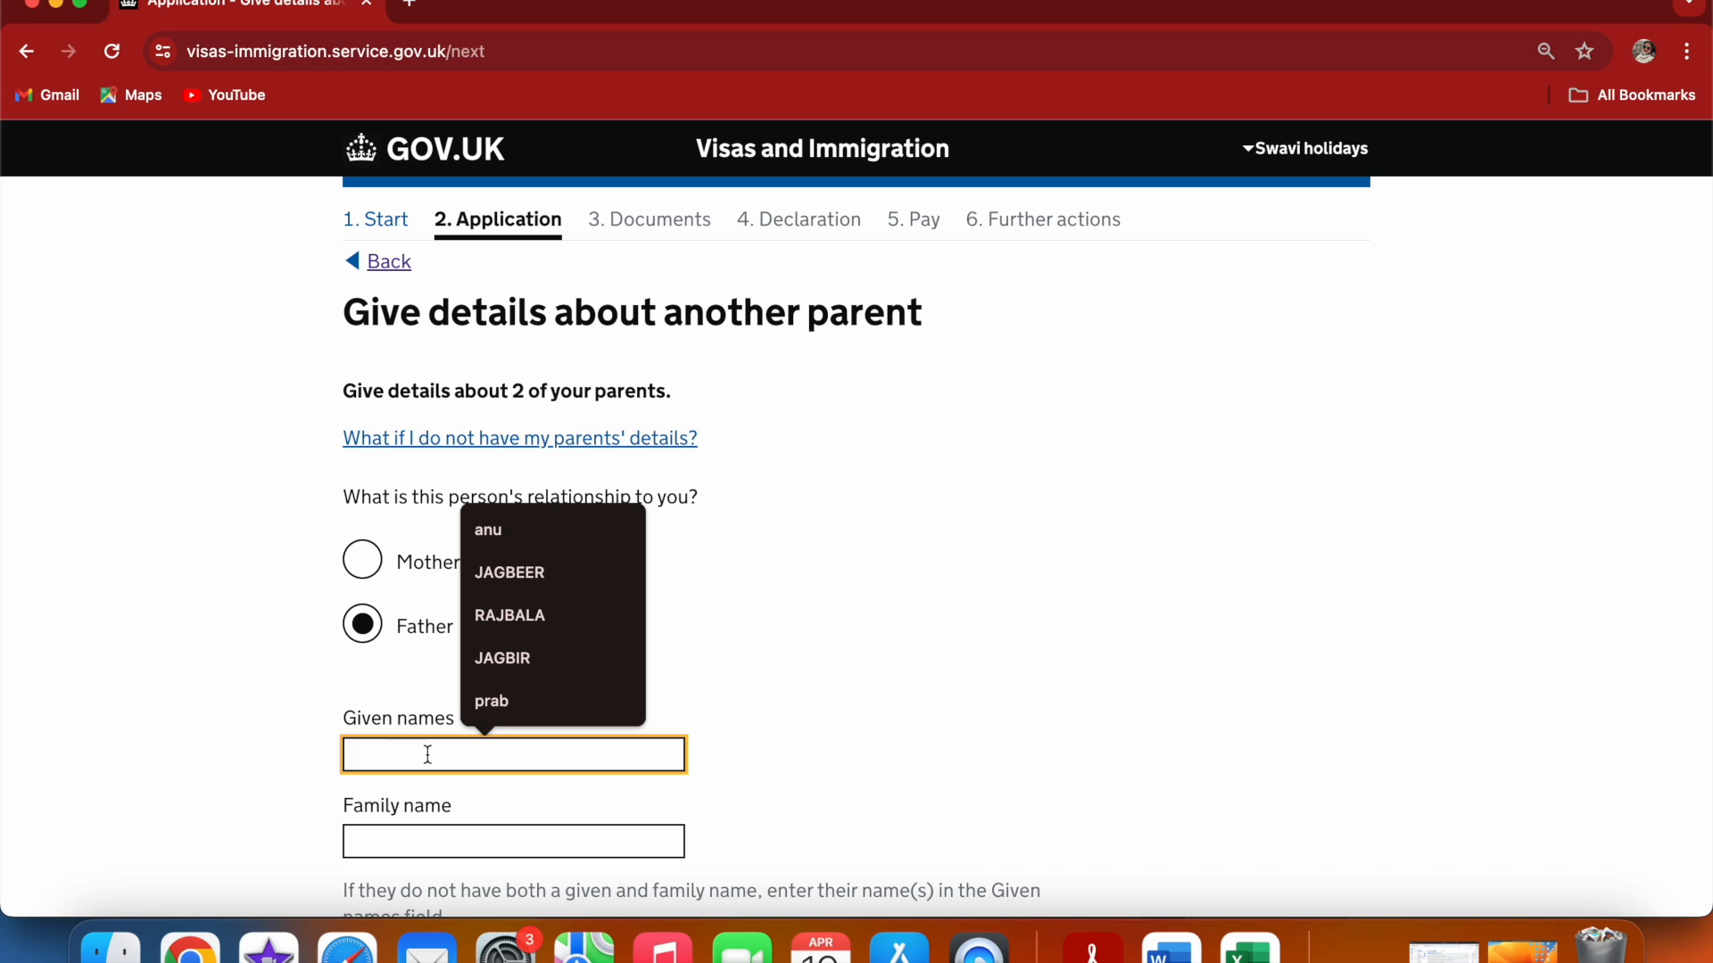
pyautogui.write('Prab')
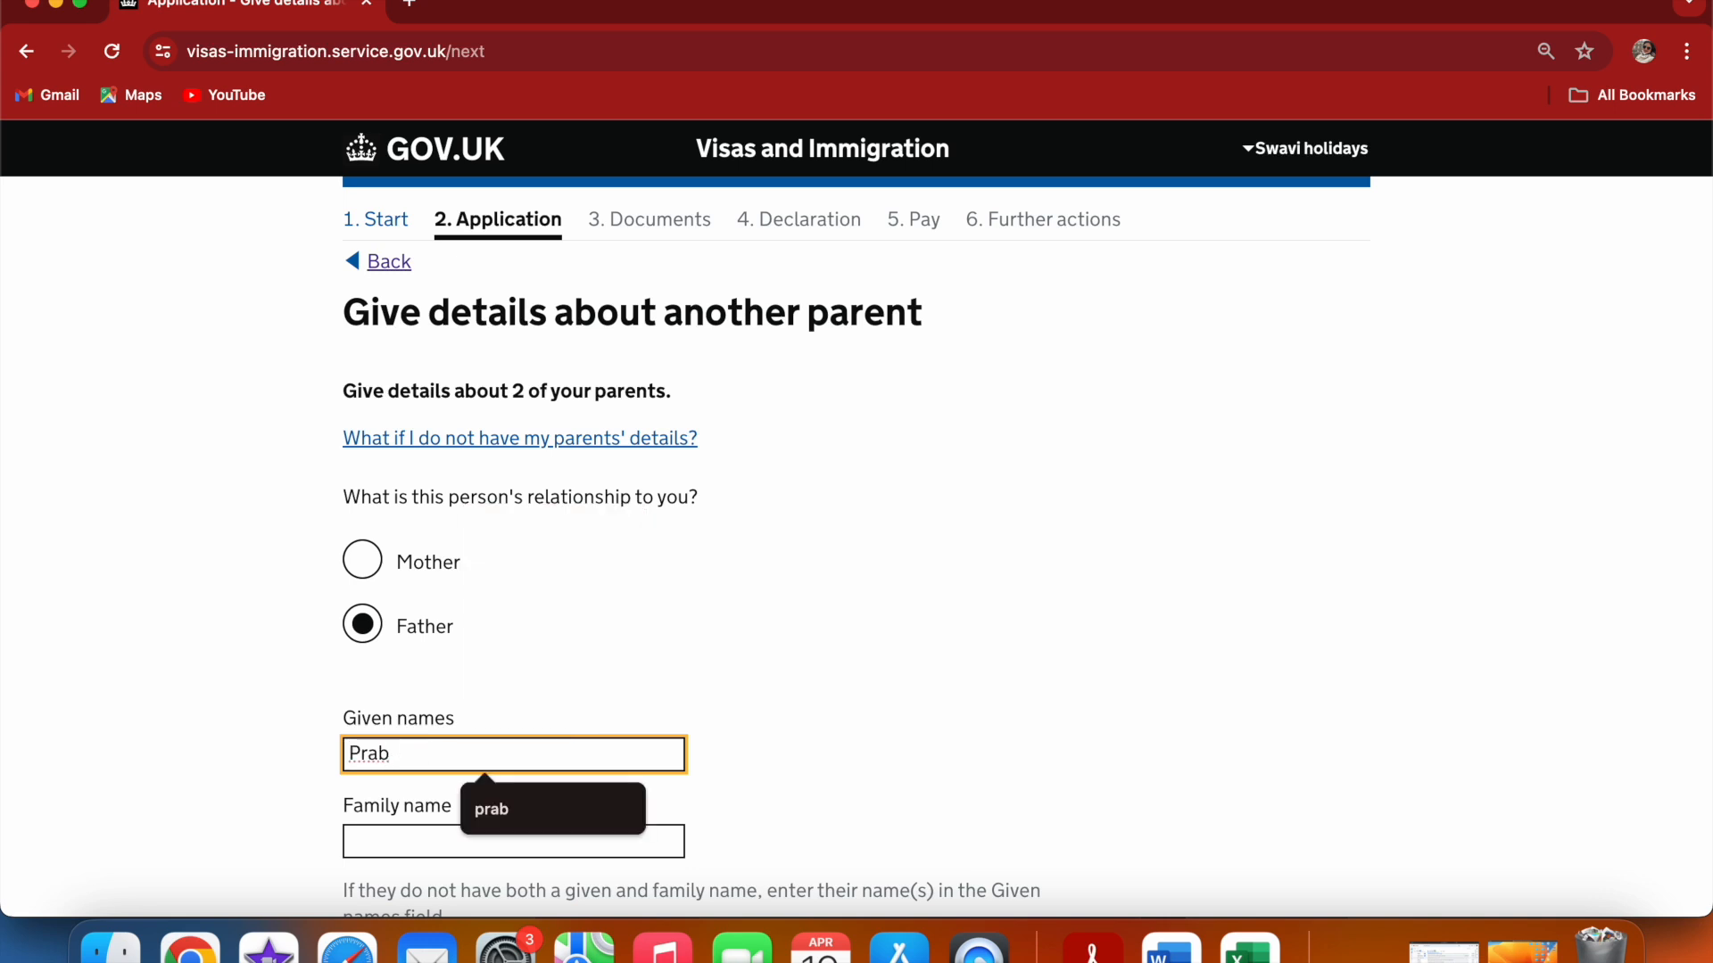
pyautogui.click(748, 669)
pyautogui.click(489, 839)
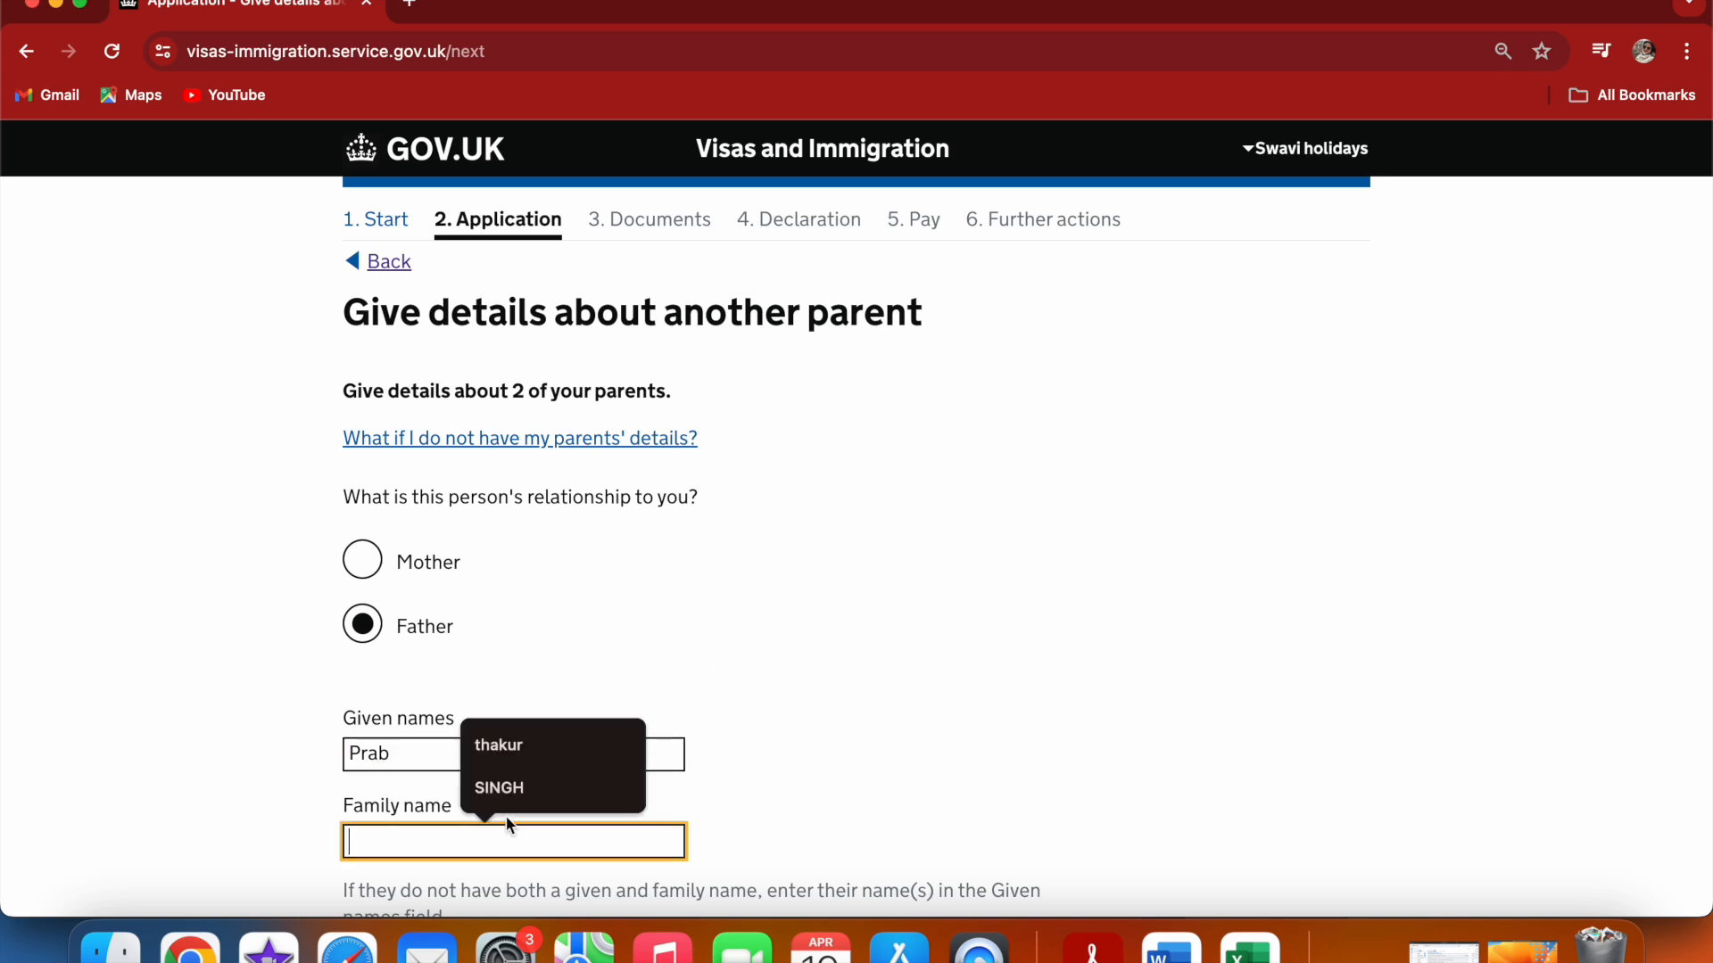
pyautogui.click(536, 746)
pyautogui.click(563, 746)
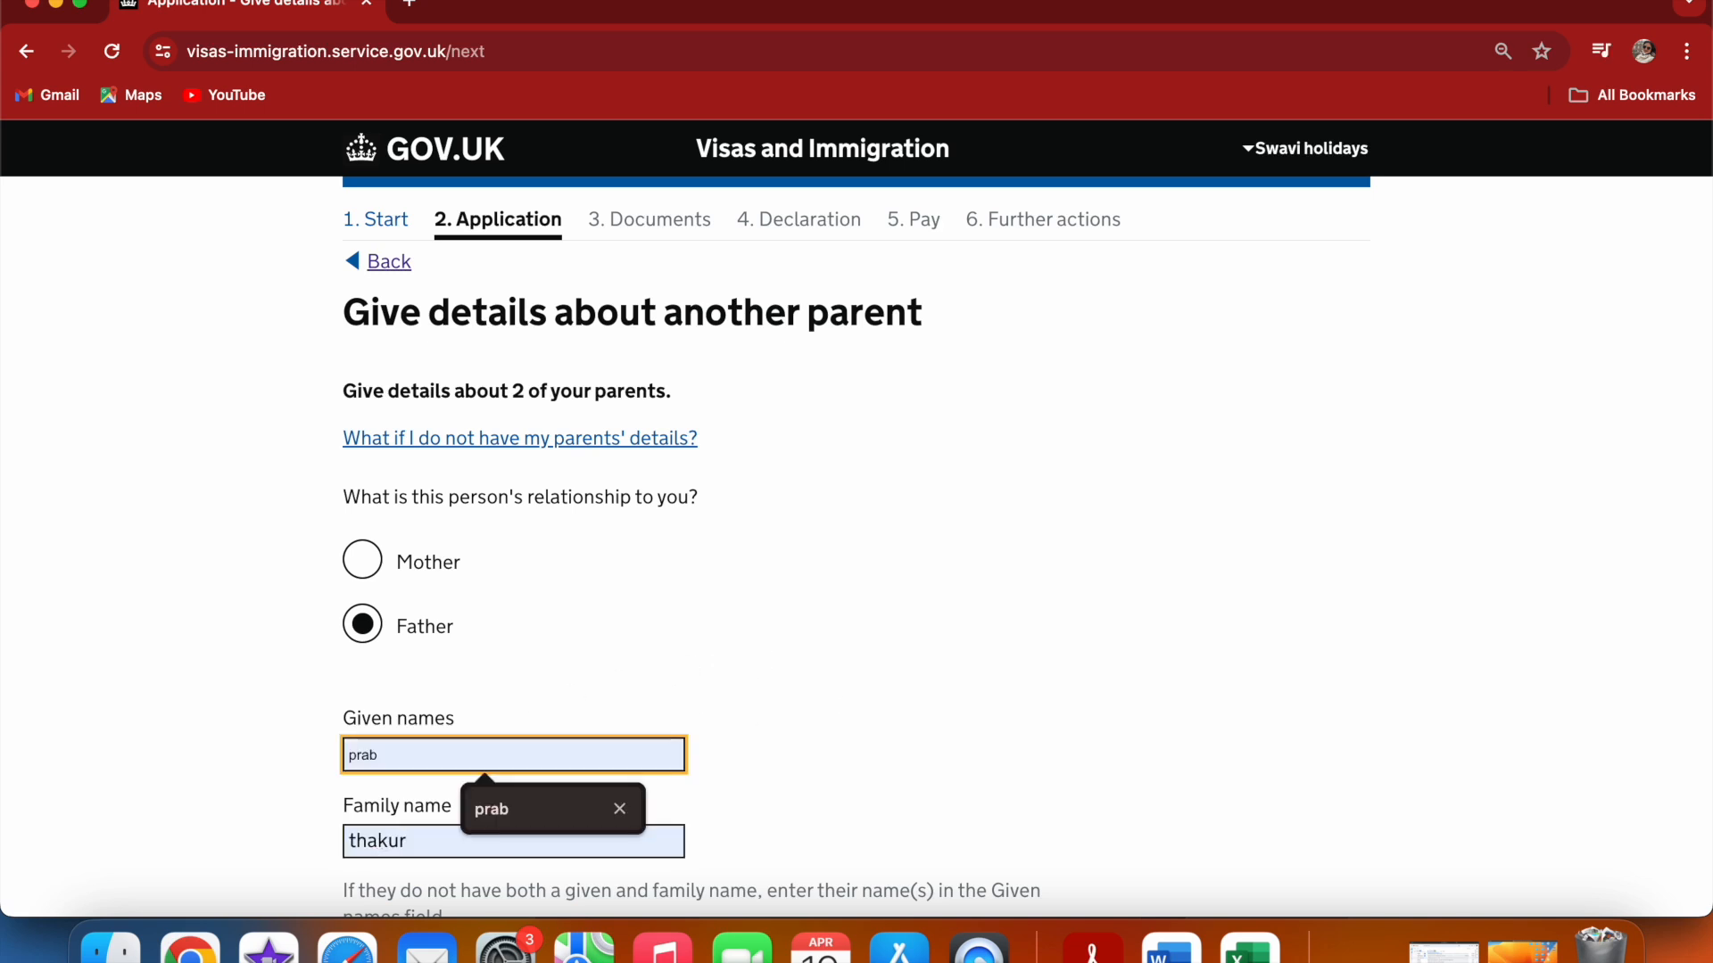
pyautogui.click(982, 685)
pyautogui.scroll(-3, 982, 687)
pyautogui.scroll(-3, 982, 687)
pyautogui.click(359, 664)
pyautogui.write('20')
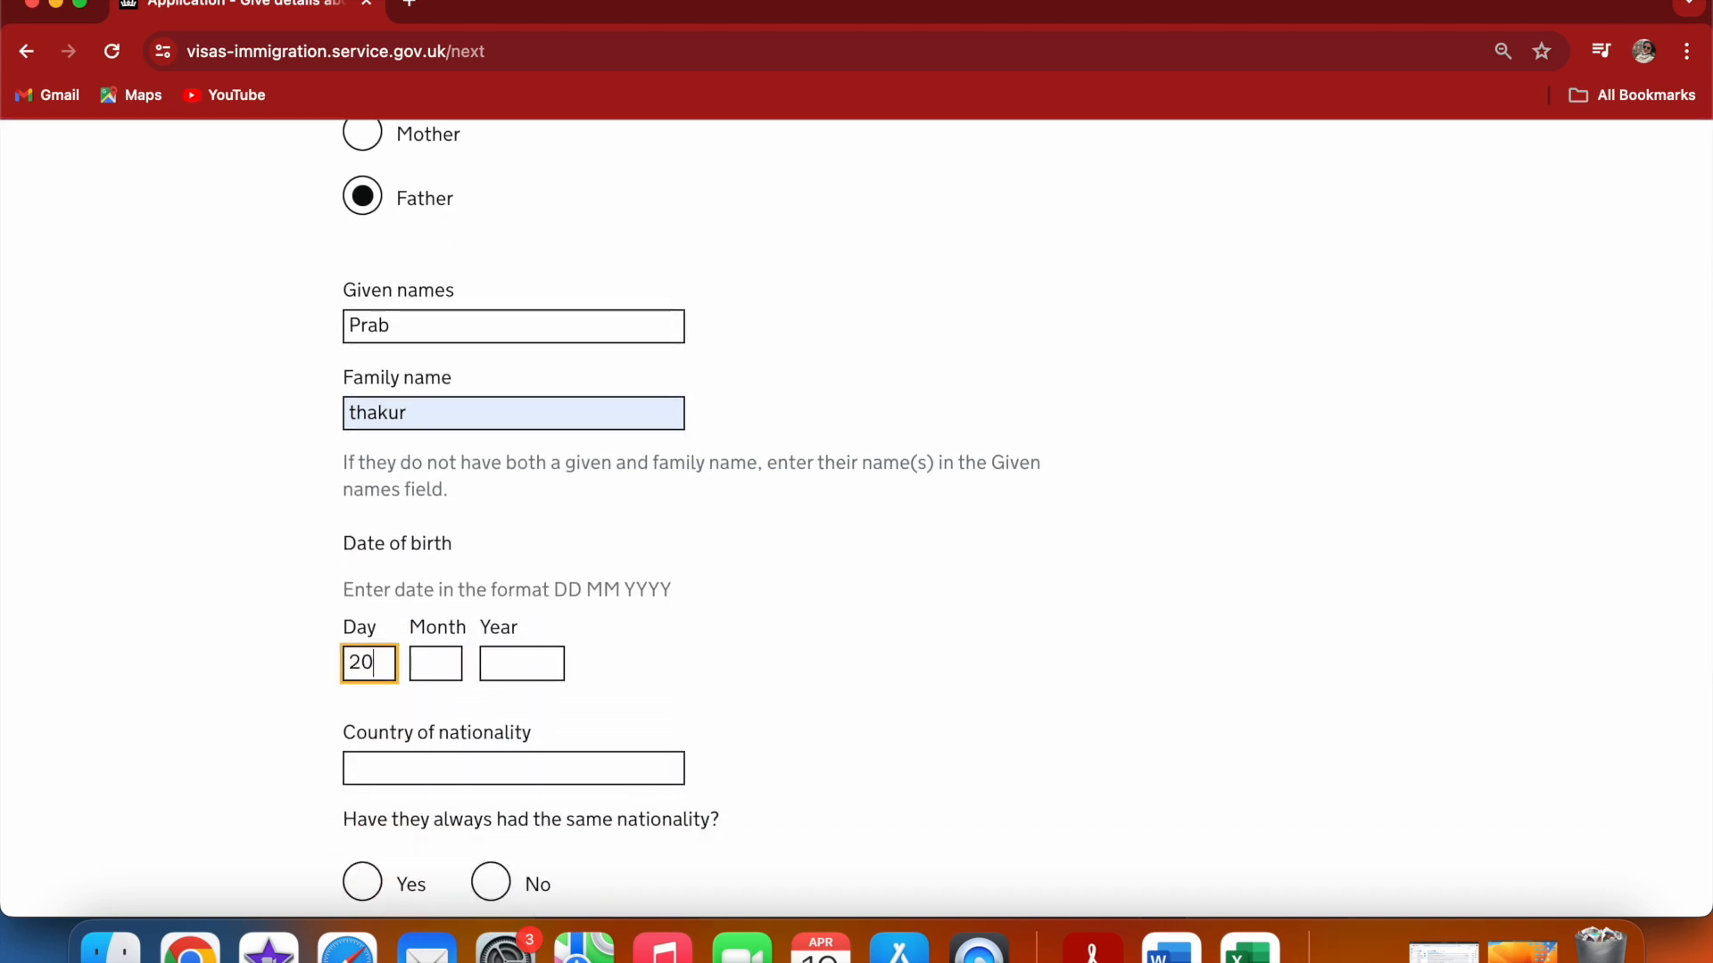
pyautogui.click(443, 669)
pyautogui.write('05')
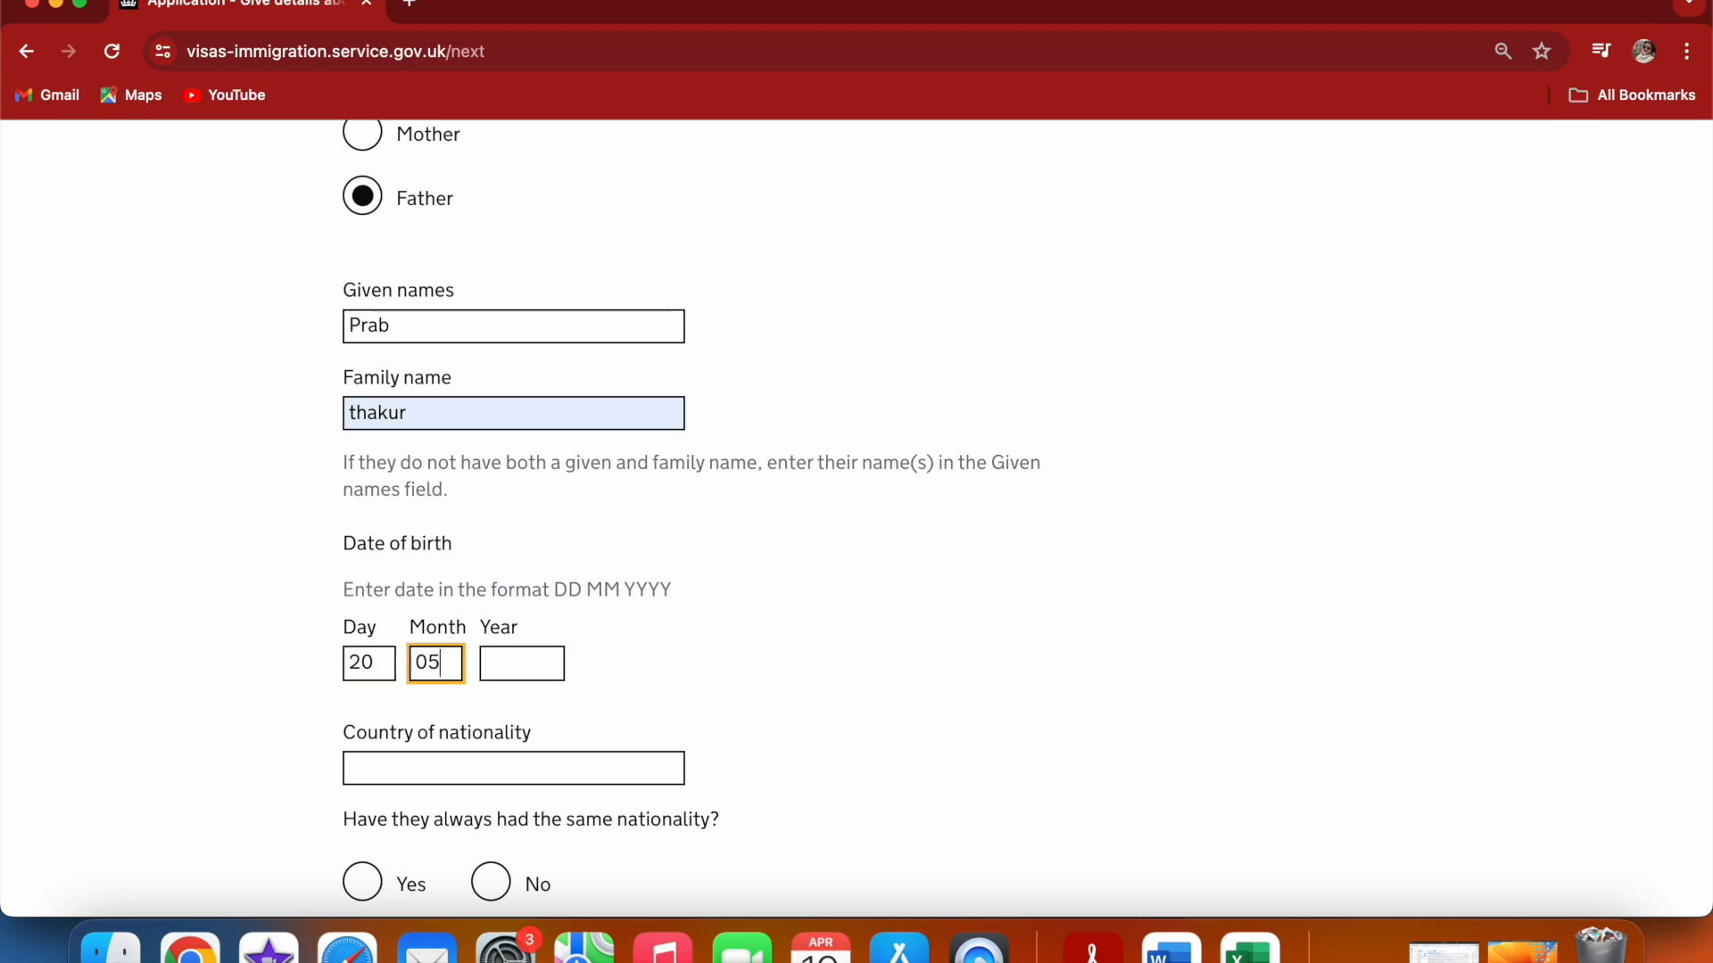
pyautogui.click(387, 660)
pyautogui.press('BackSpace')
pyautogui.press('BackSpace')
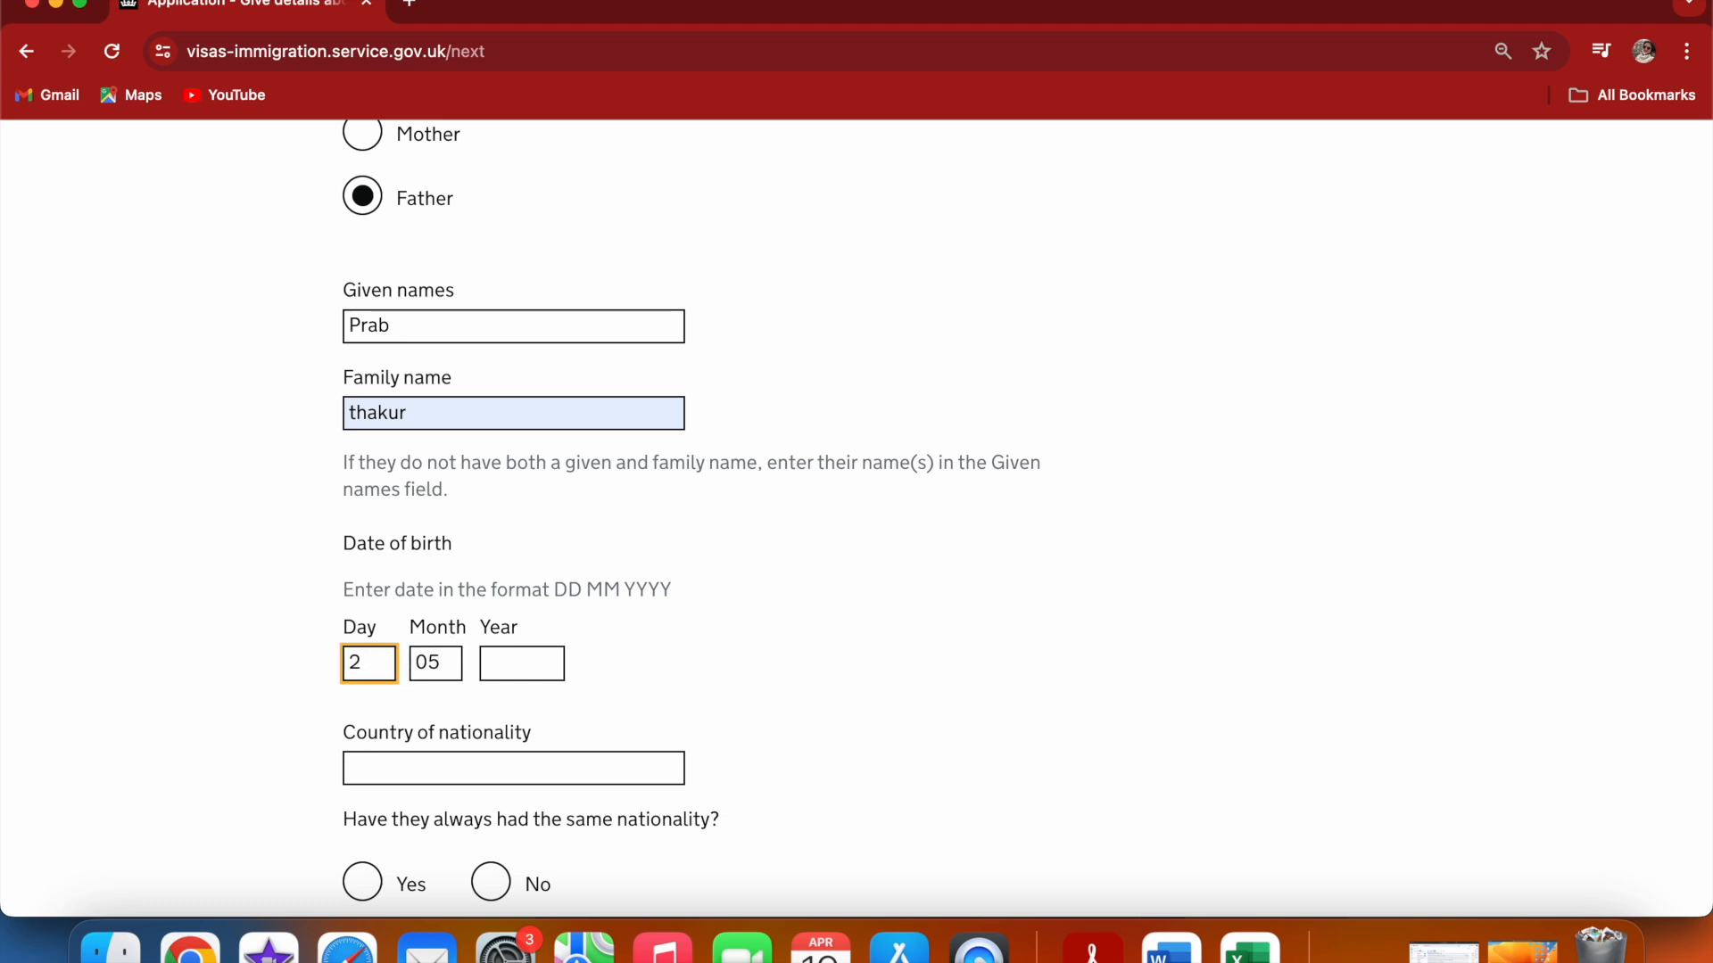
pyautogui.write('22')
pyautogui.click(444, 665)
pyautogui.press('BackSpace')
pyautogui.write('6')
pyautogui.click(527, 654)
pyautogui.write('19')
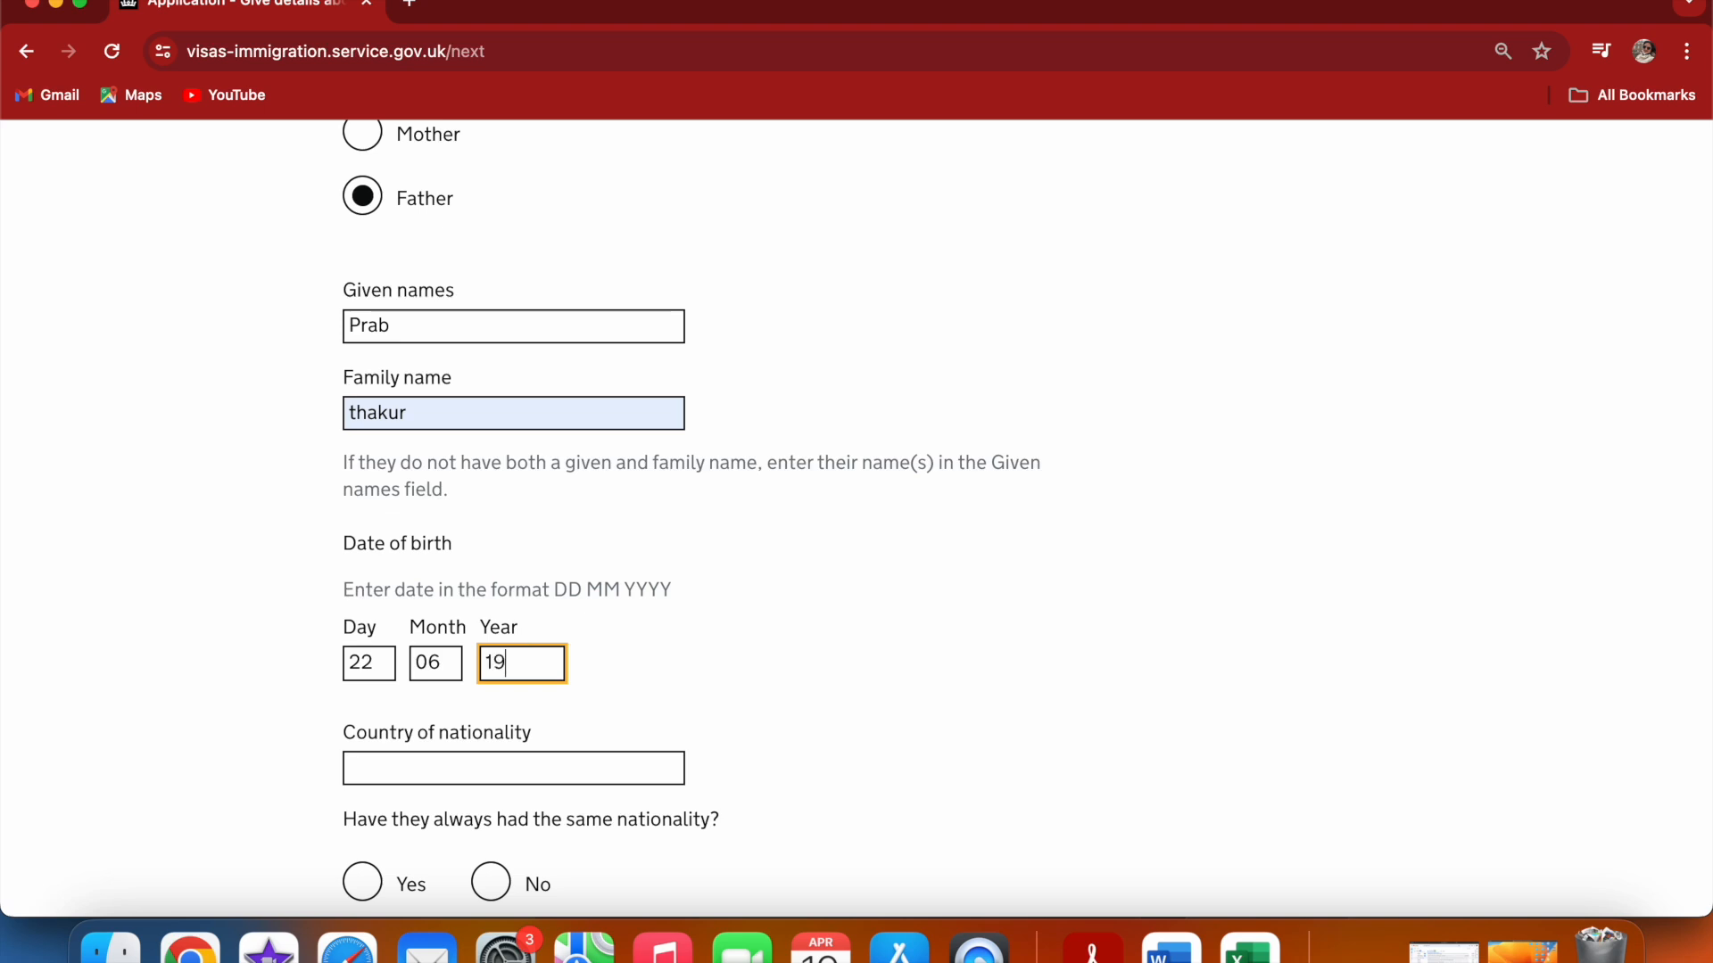
pyautogui.write('65')
# Set the father's nationality to India, answer that he always had the same nationality, and save
pyautogui.click(467, 765)
pyautogui.write('In')
pyautogui.click(491, 803)
pyautogui.click(882, 690)
pyautogui.scroll(-2, 881, 690)
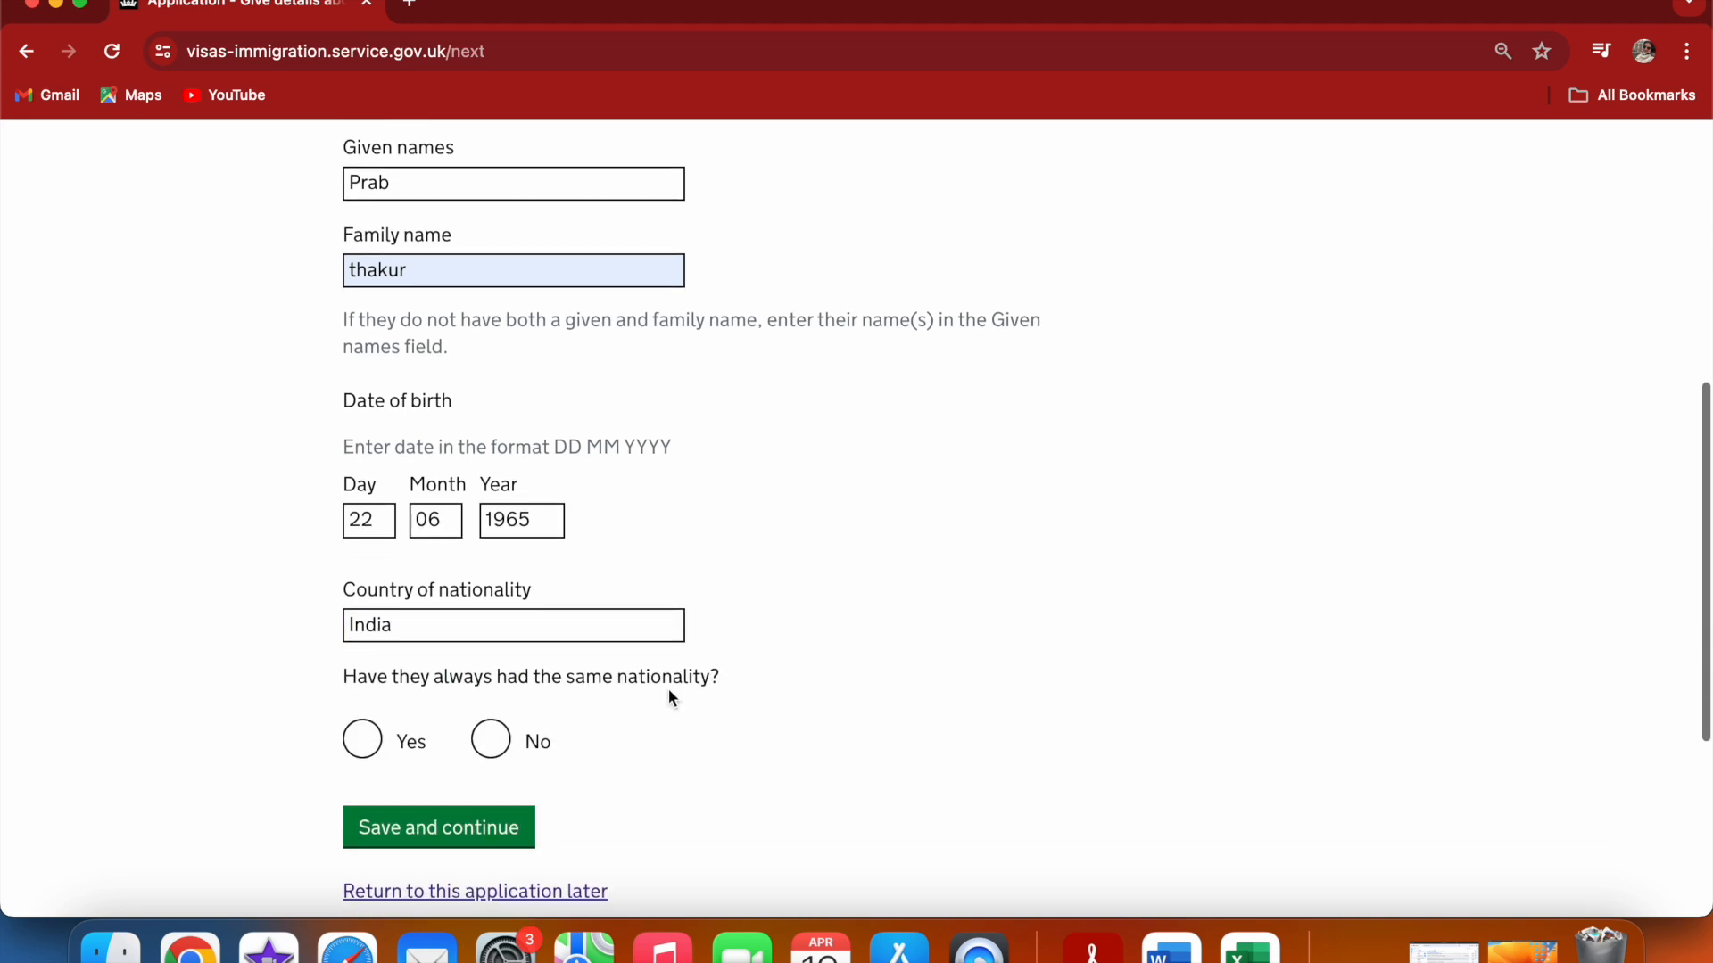
pyautogui.click(362, 740)
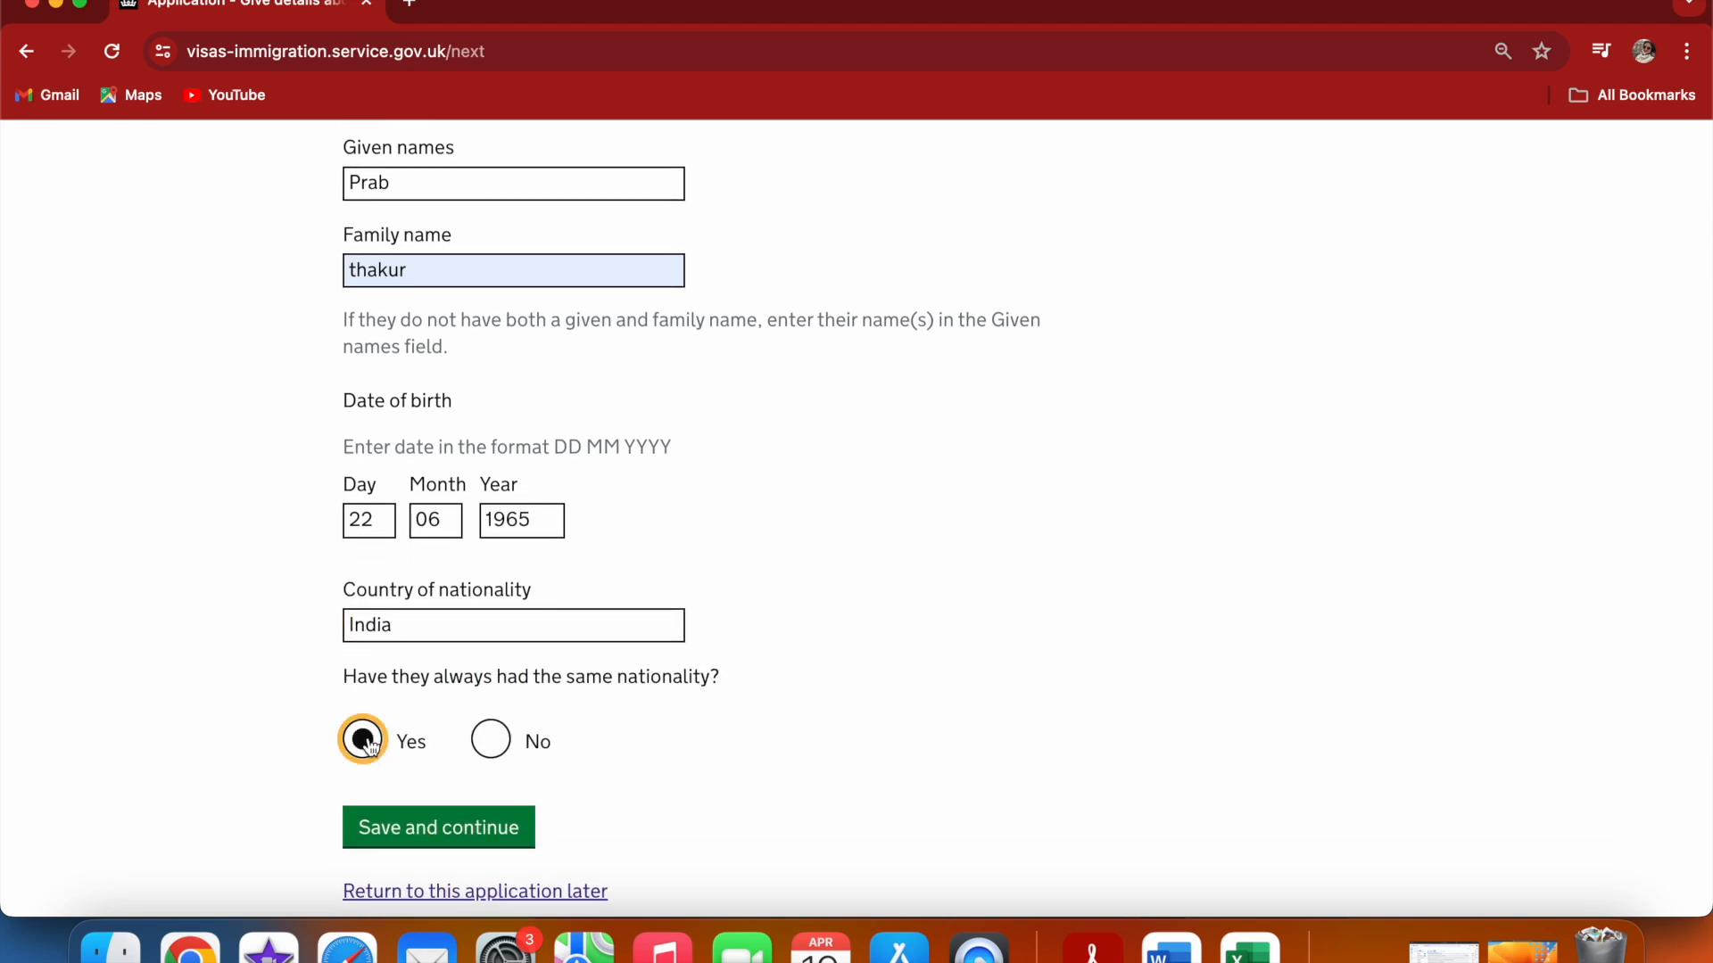
pyautogui.click(428, 852)
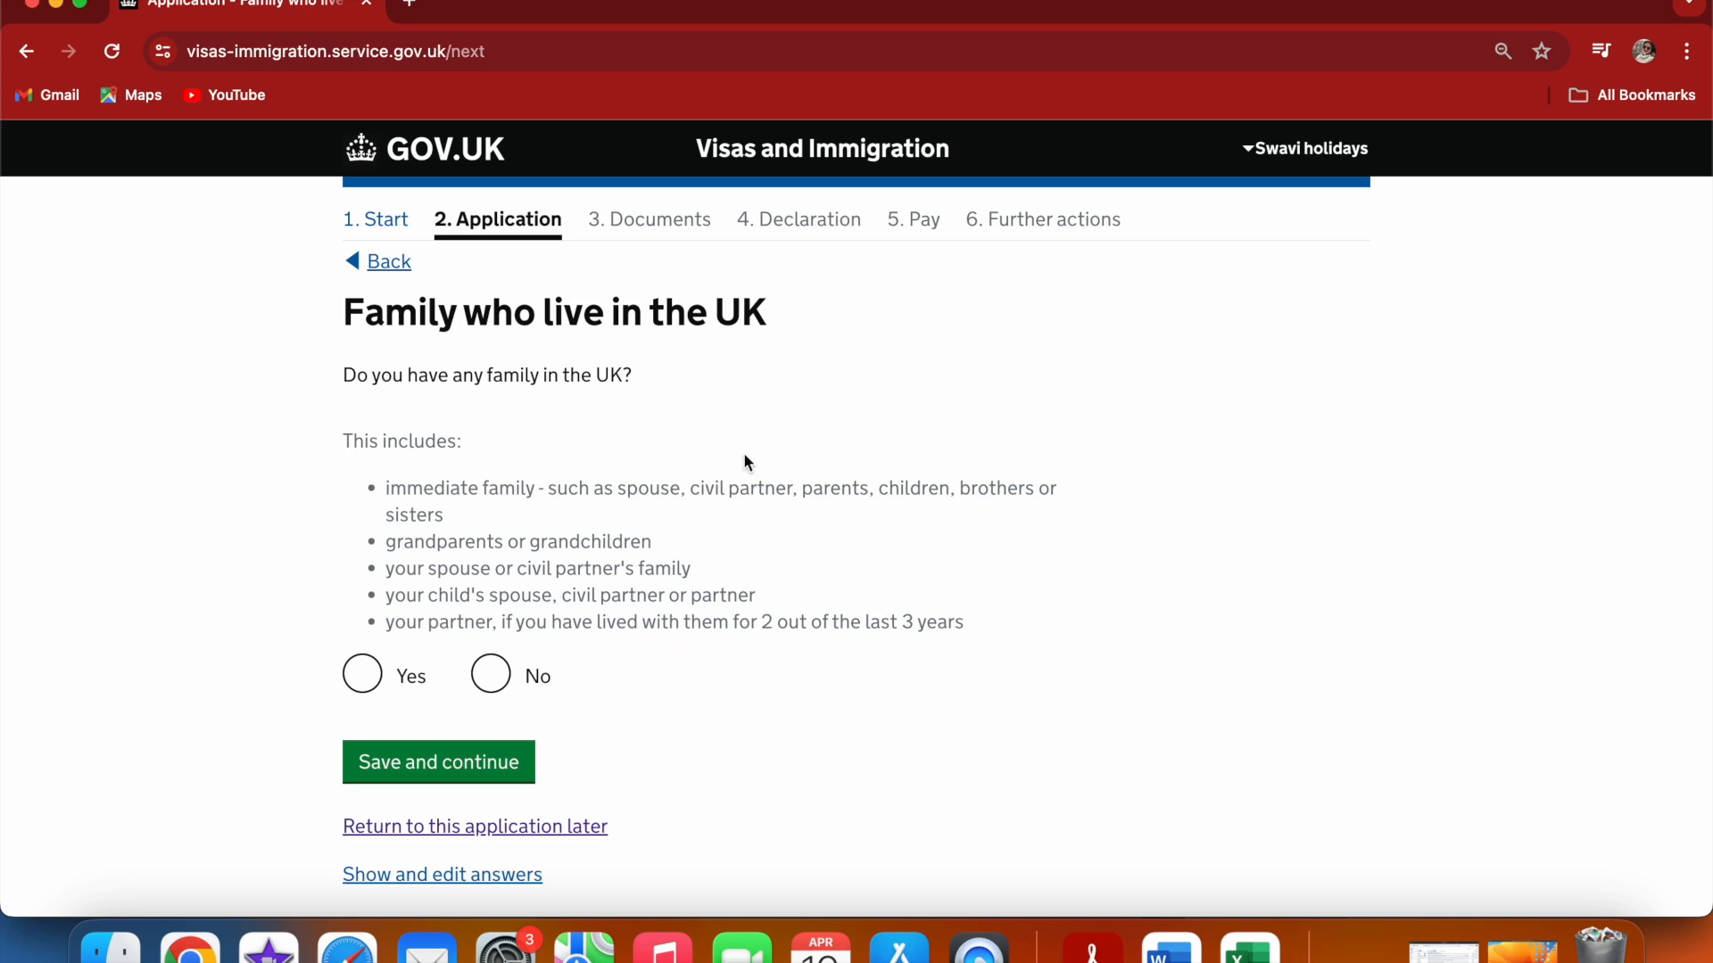
# Answer that you have no family living in the UK, and save
pyautogui.click(493, 682)
pyautogui.click(464, 762)
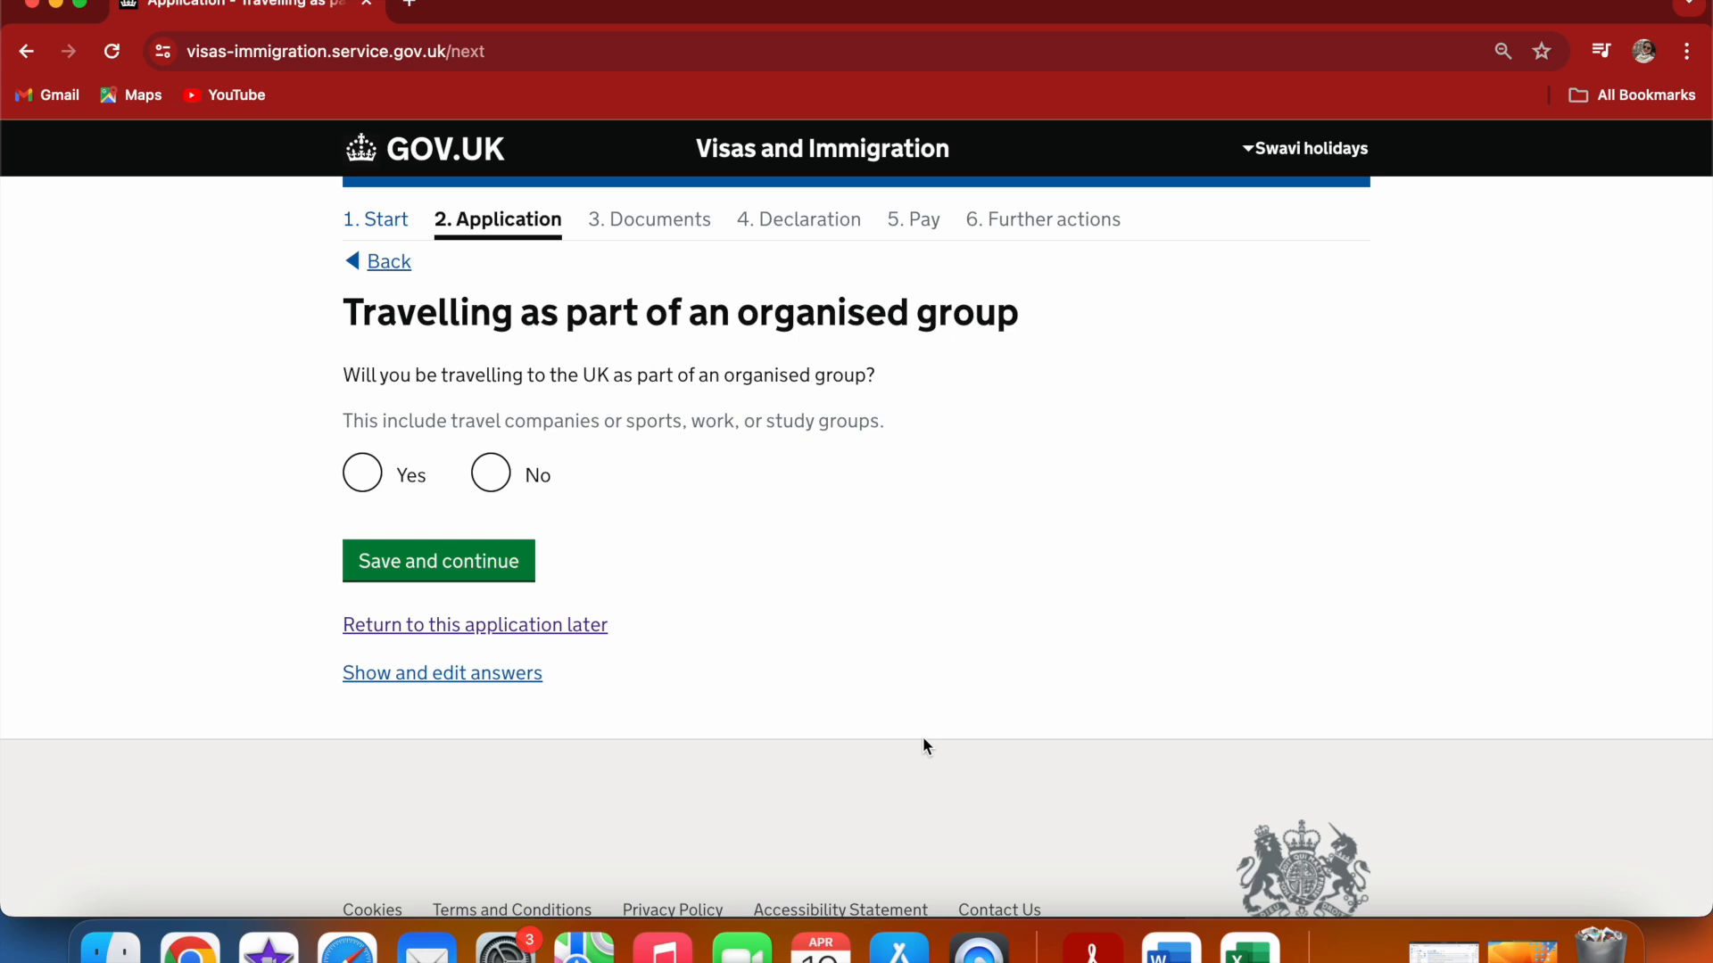
# Answer that you are not travelling as part of an organised group, and save
pyautogui.click(488, 479)
pyautogui.click(430, 555)
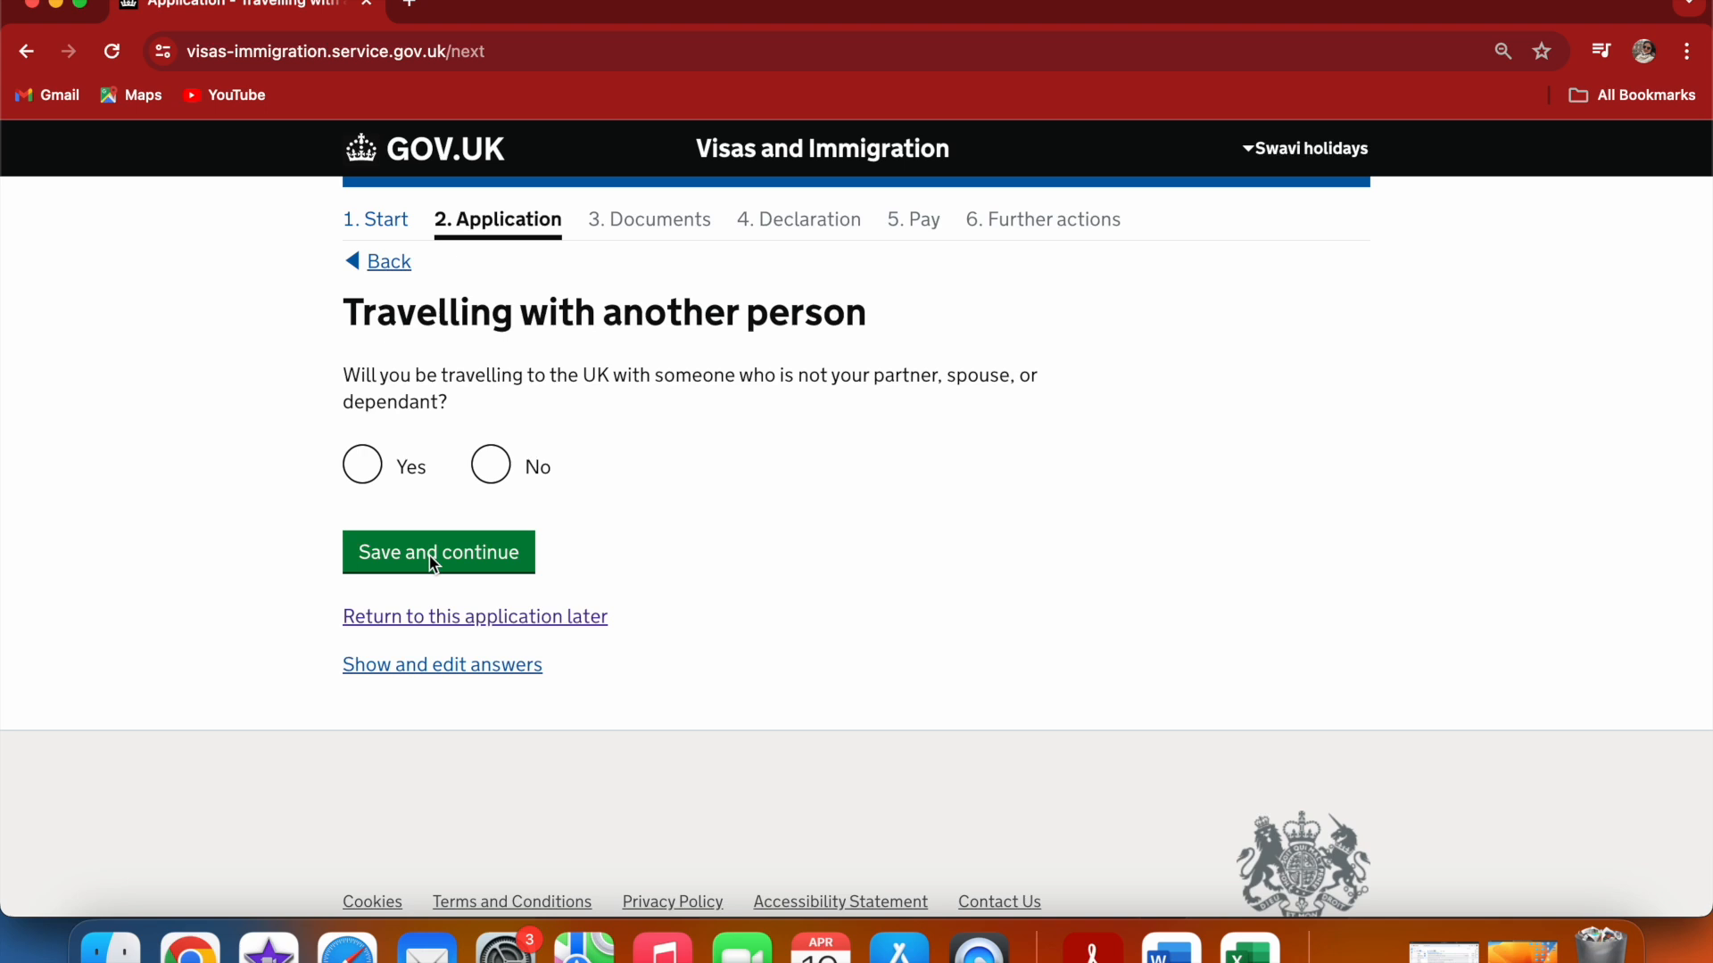
# Answer that you are not travelling with someone other than your partner or dependants, and save
pyautogui.click(491, 465)
pyautogui.click(450, 568)
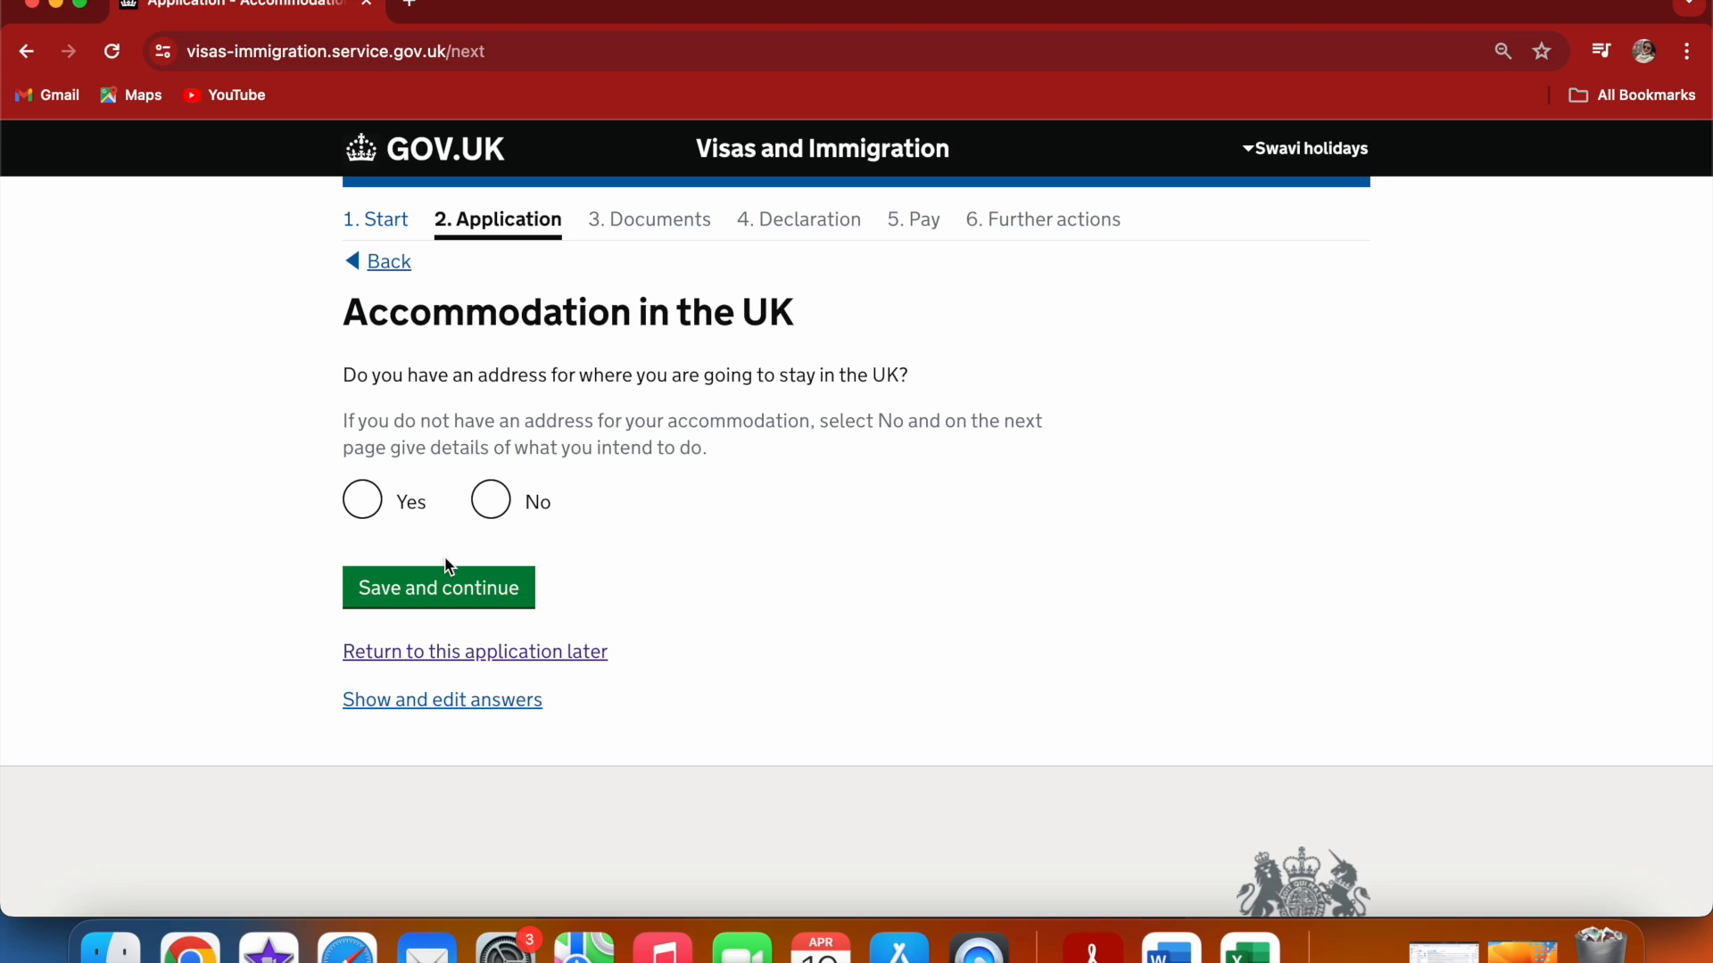
# Confirm having an address for your UK accommodation and save
pyautogui.click(362, 498)
pyautogui.click(429, 591)
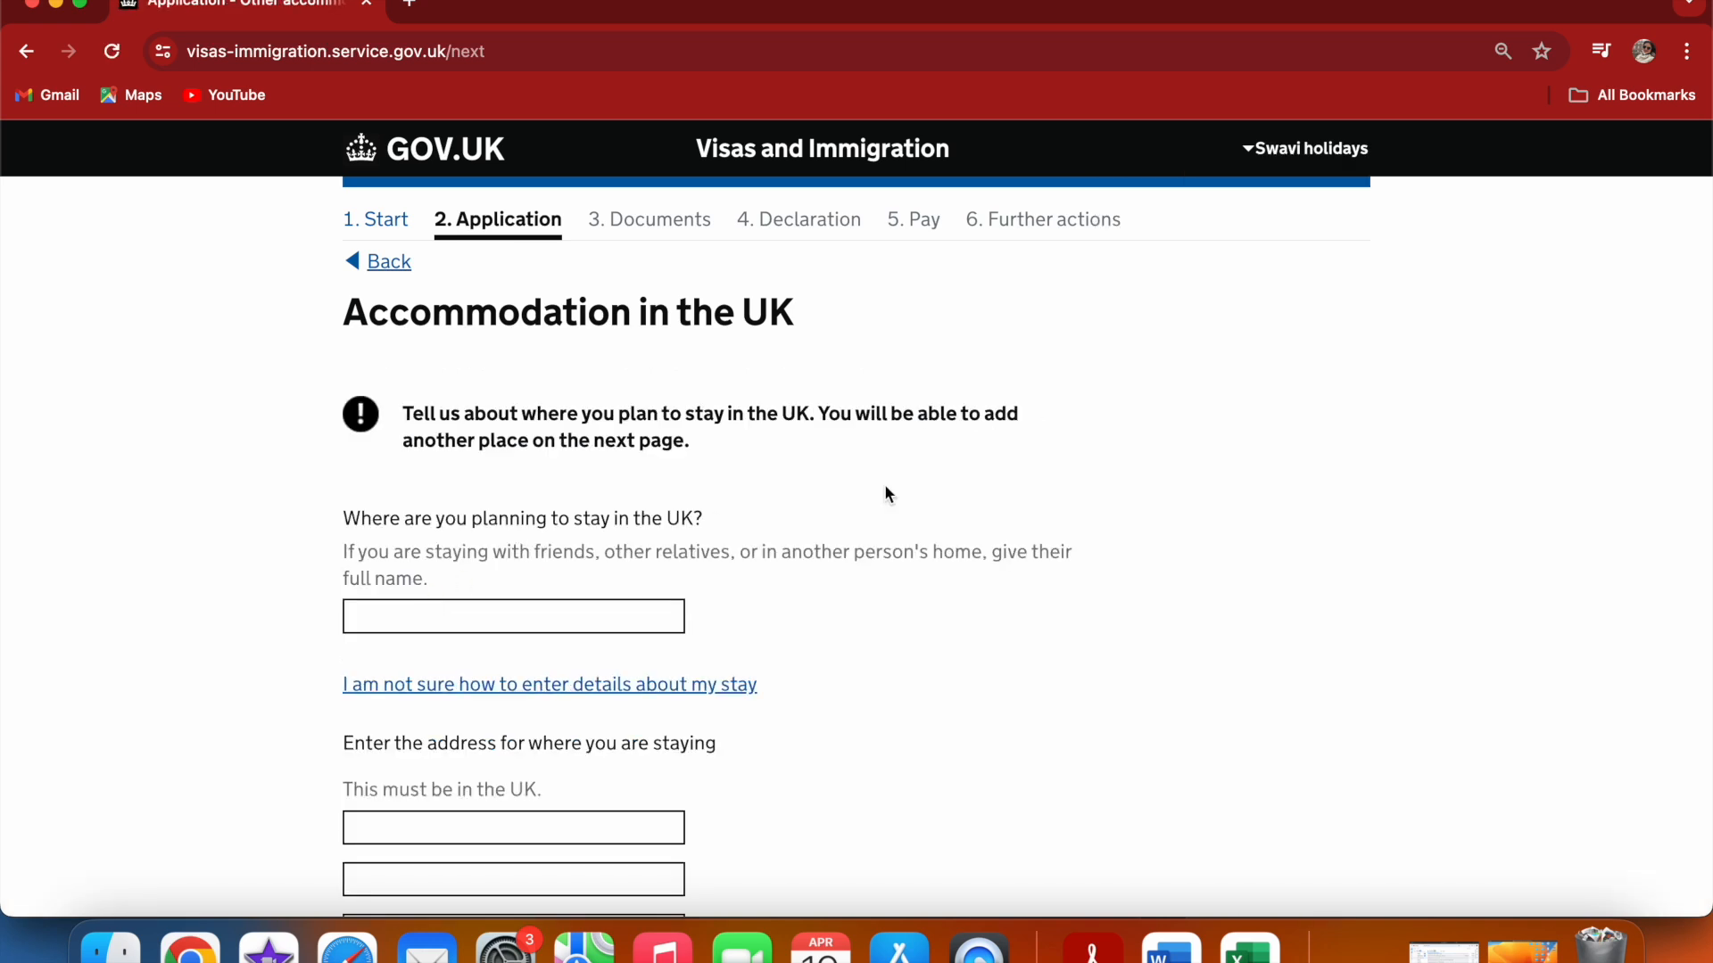
pyautogui.scroll(-5, 1261, 403)
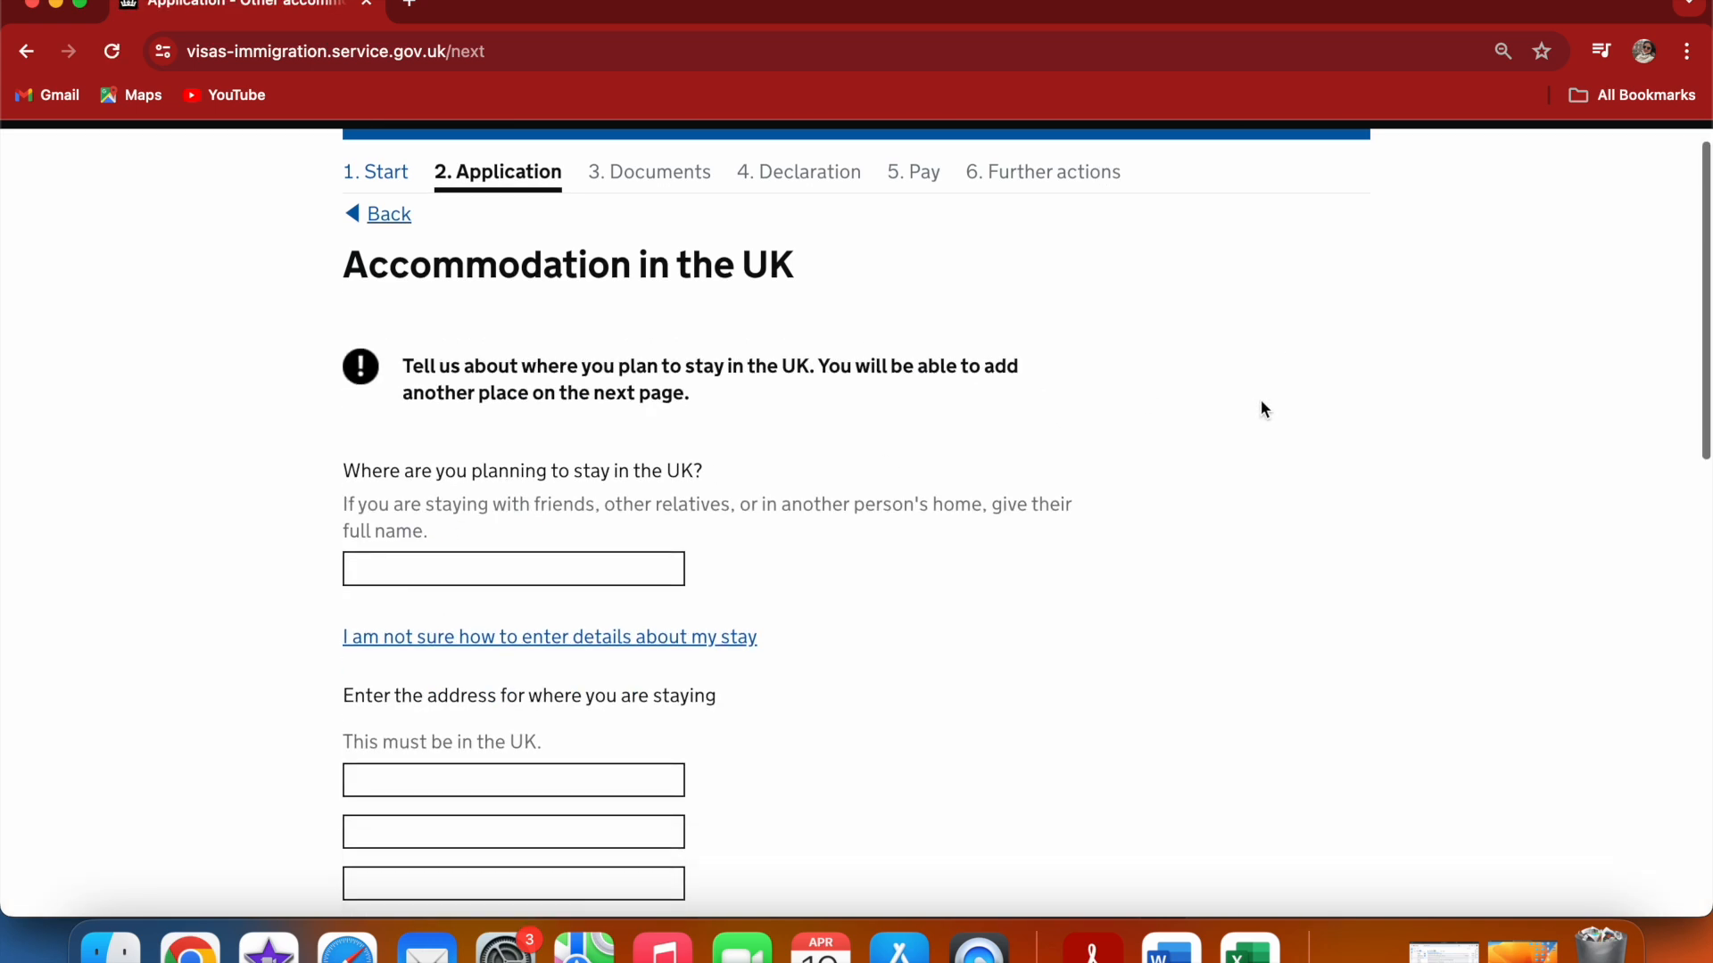
# Enter London as where you plan to stay, then fill in the accommodation's street address, town London and postcode
pyautogui.click(659, 383)
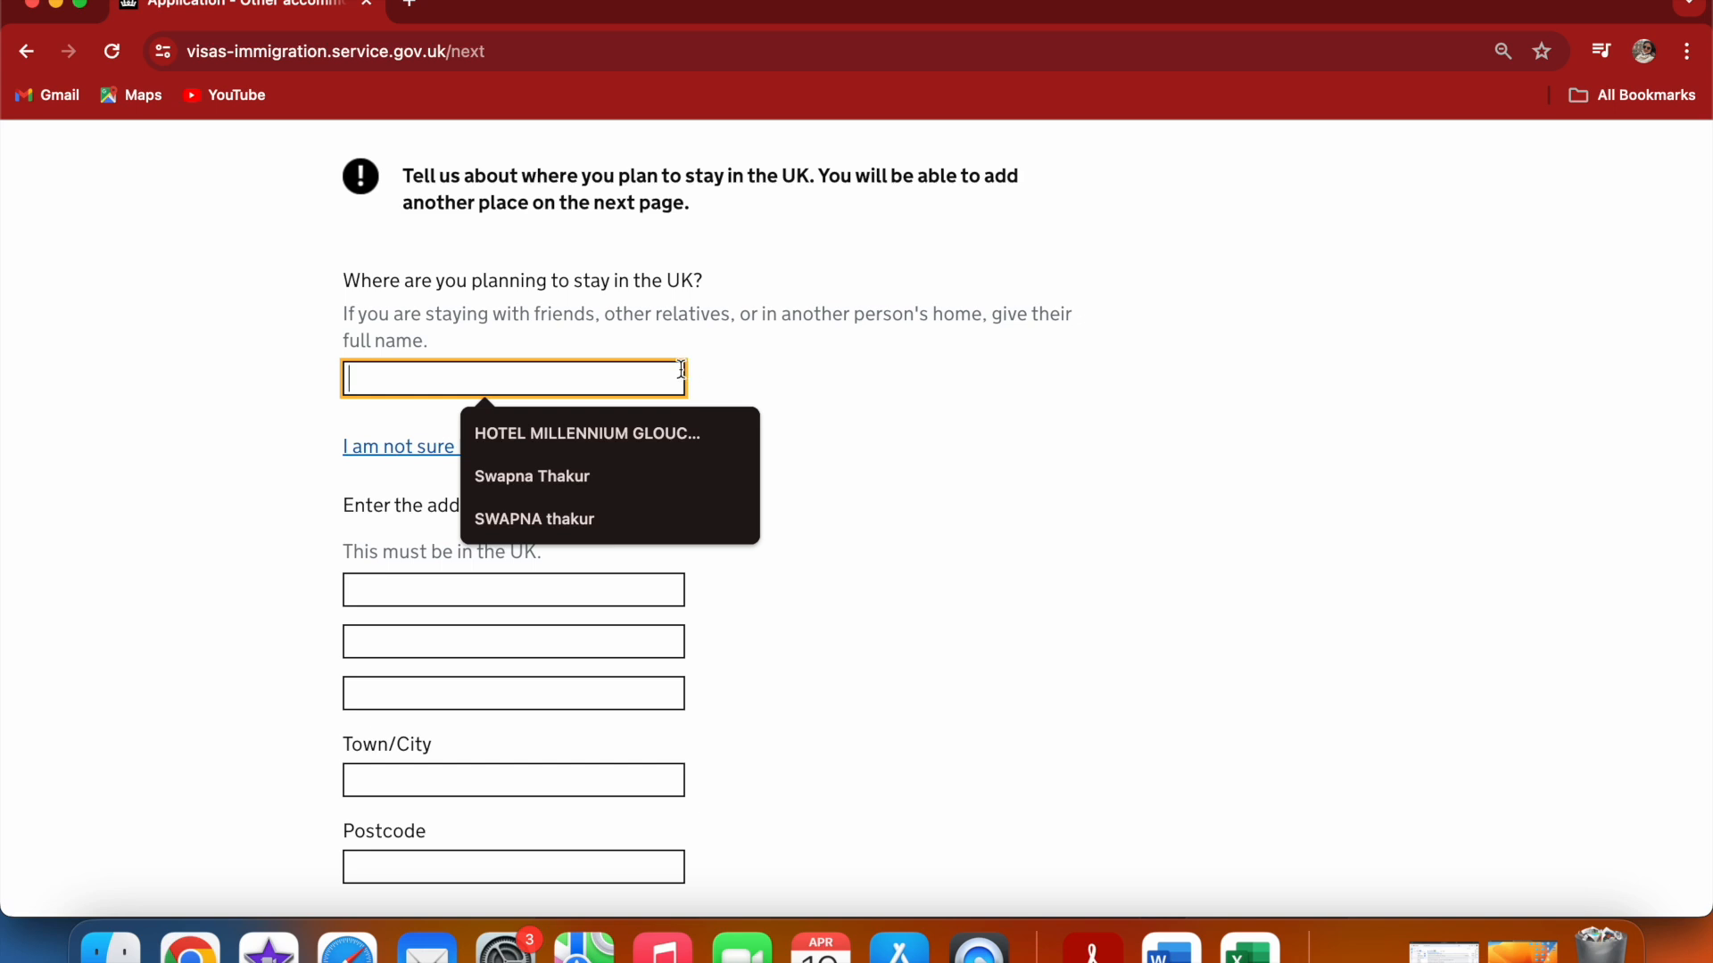
pyautogui.write('London')
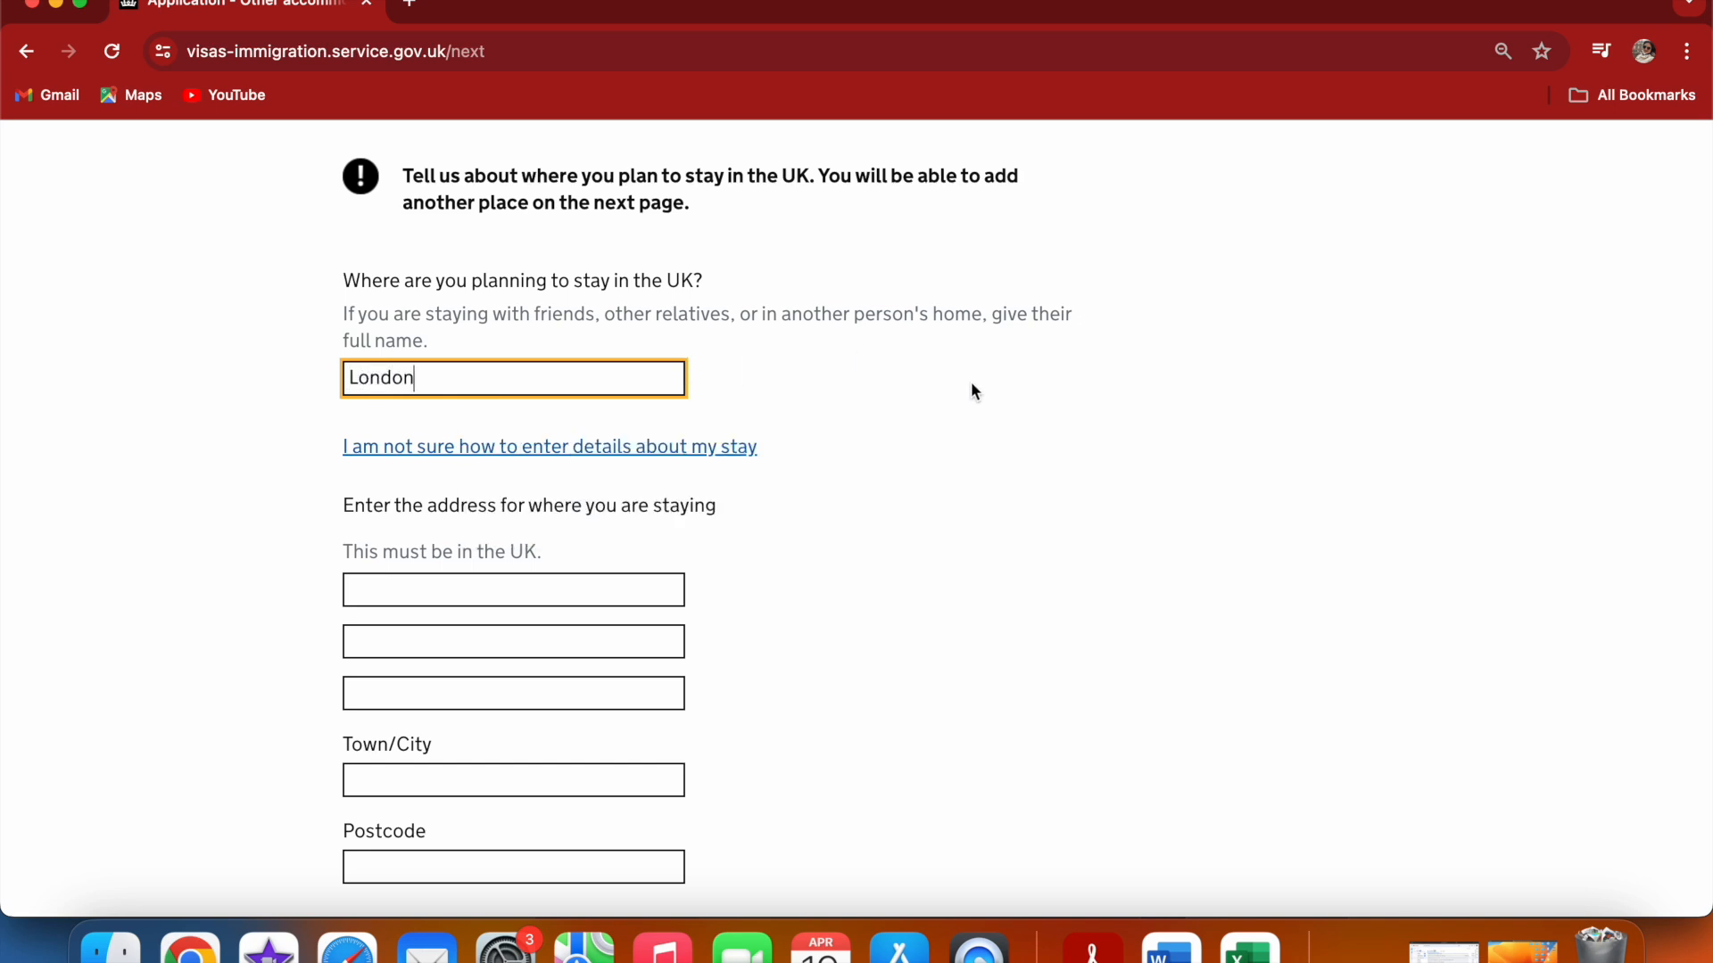
pyautogui.click(895, 414)
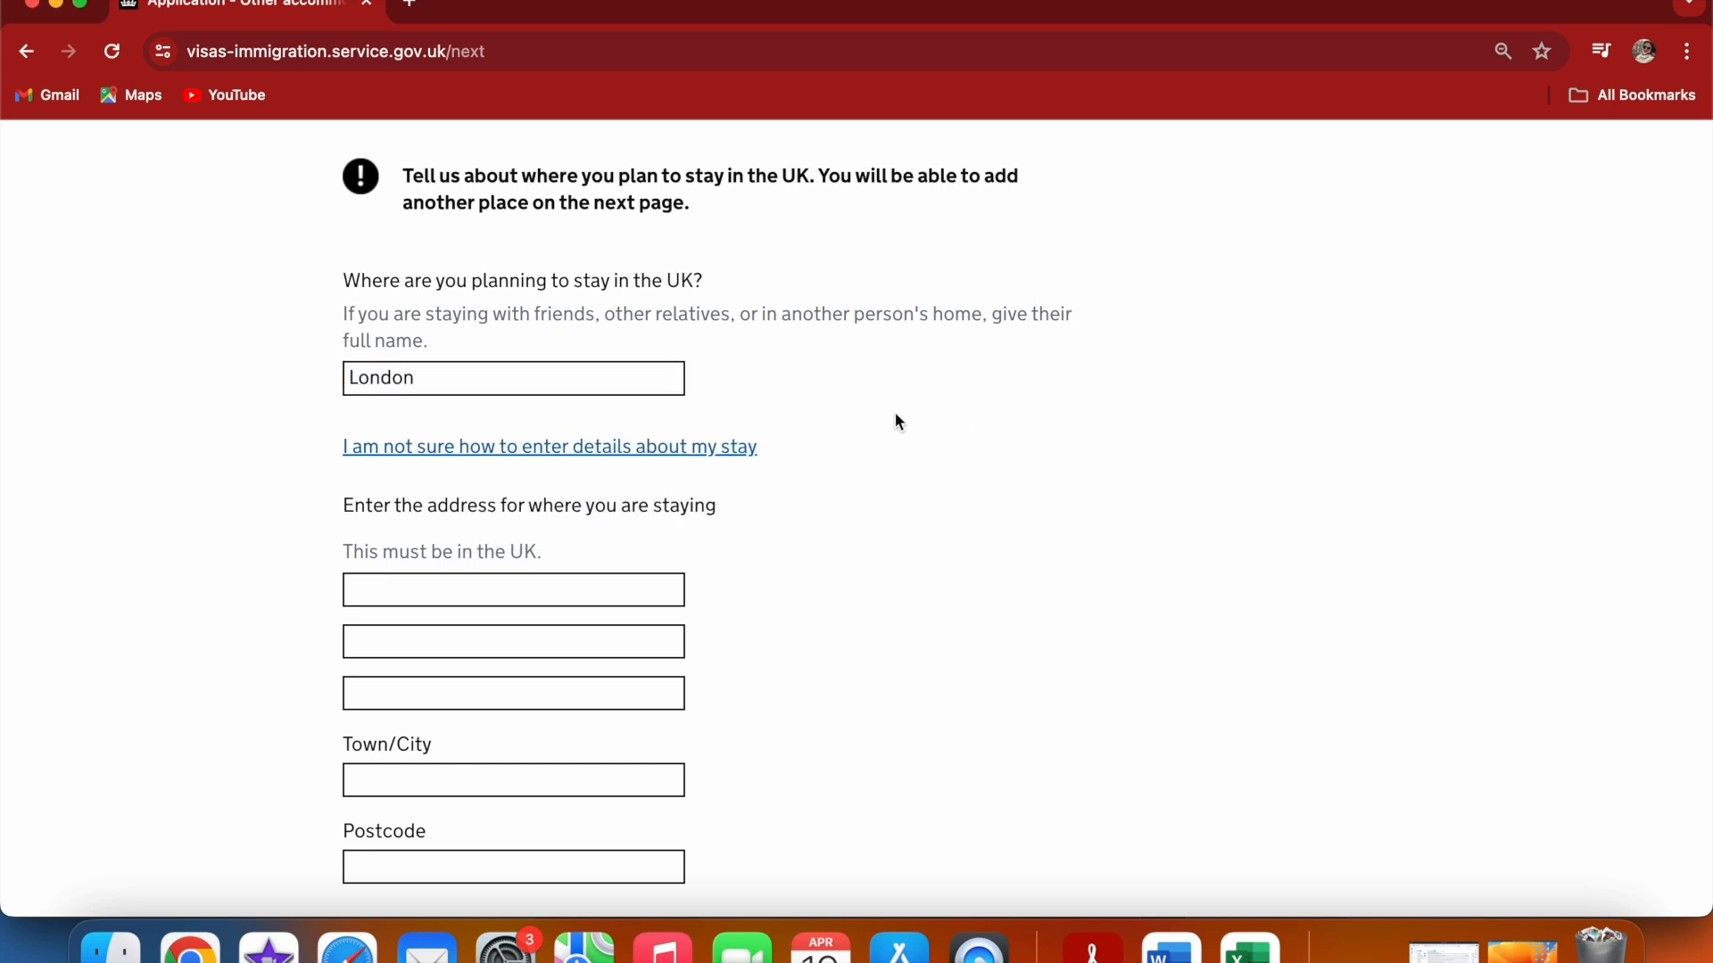
pyautogui.click(498, 584)
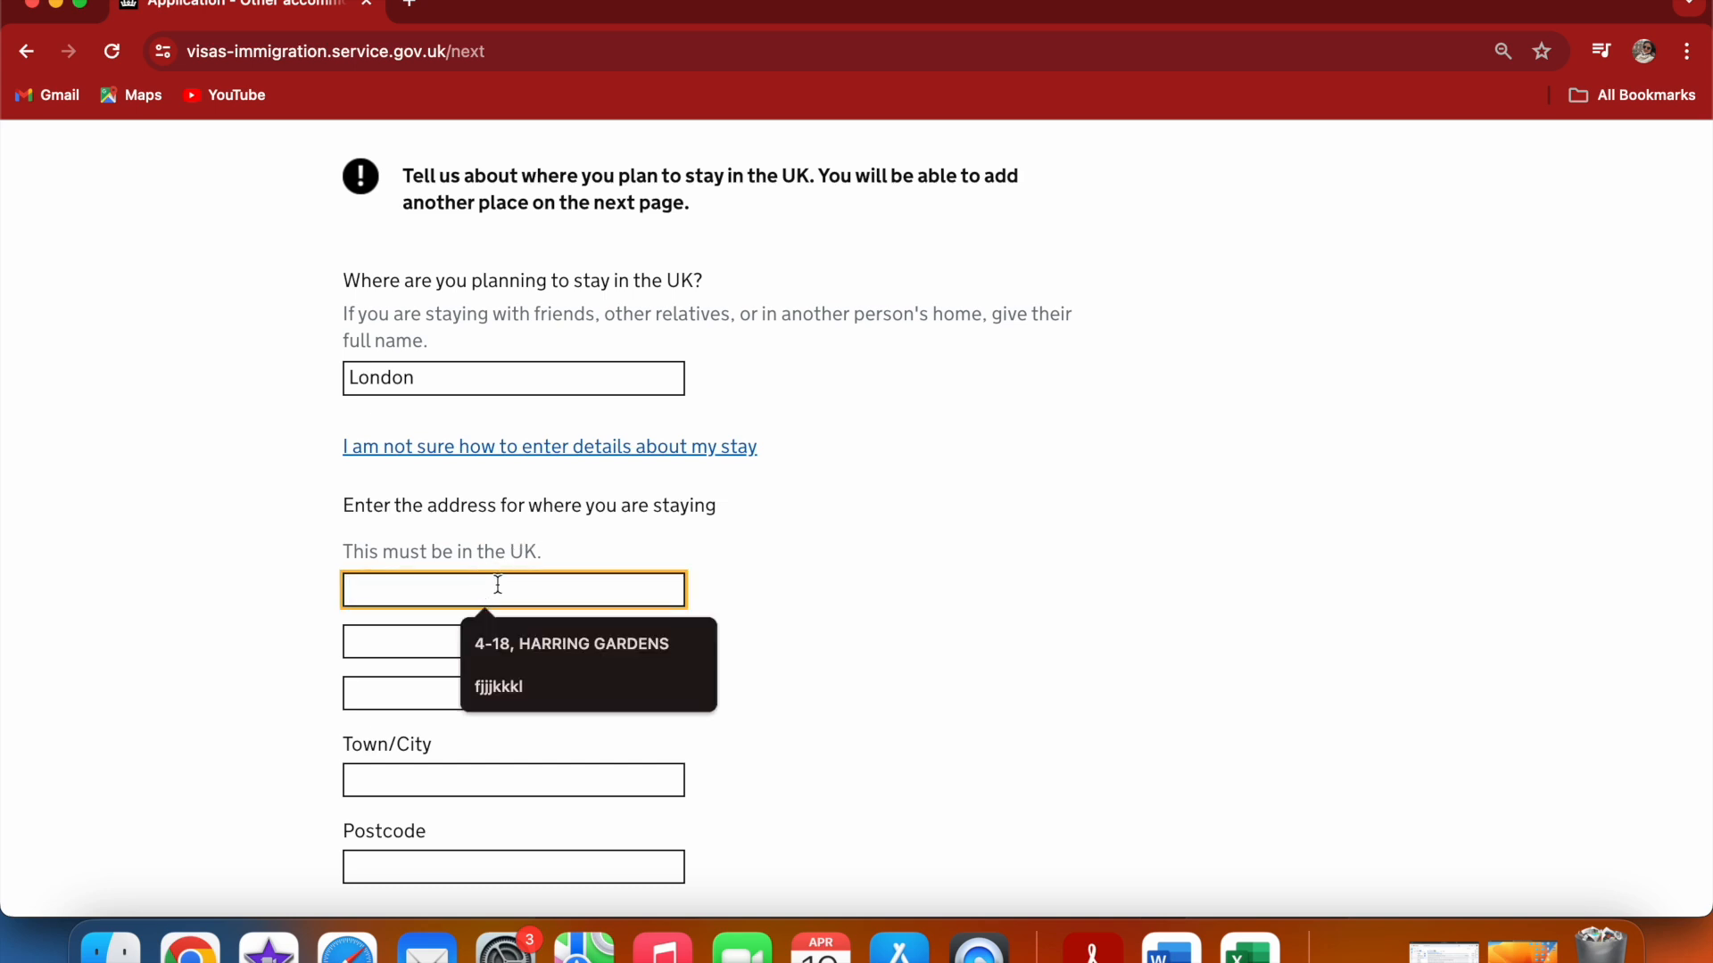
pyautogui.click(533, 641)
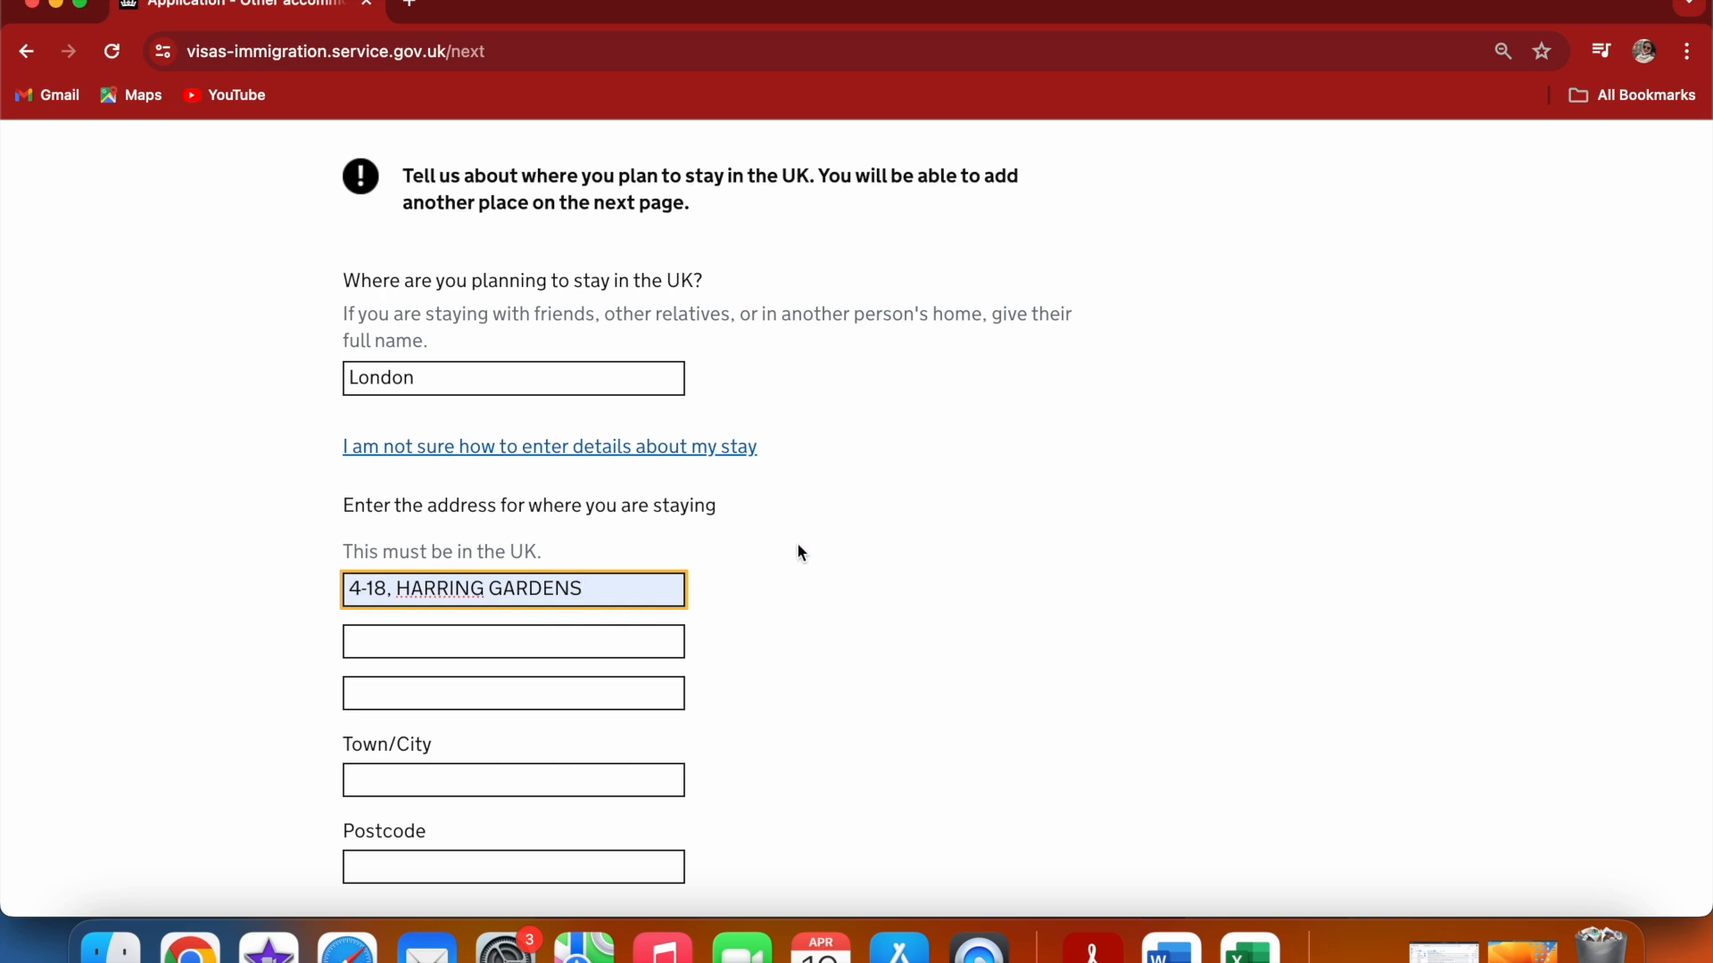
pyautogui.click(400, 782)
pyautogui.click(506, 834)
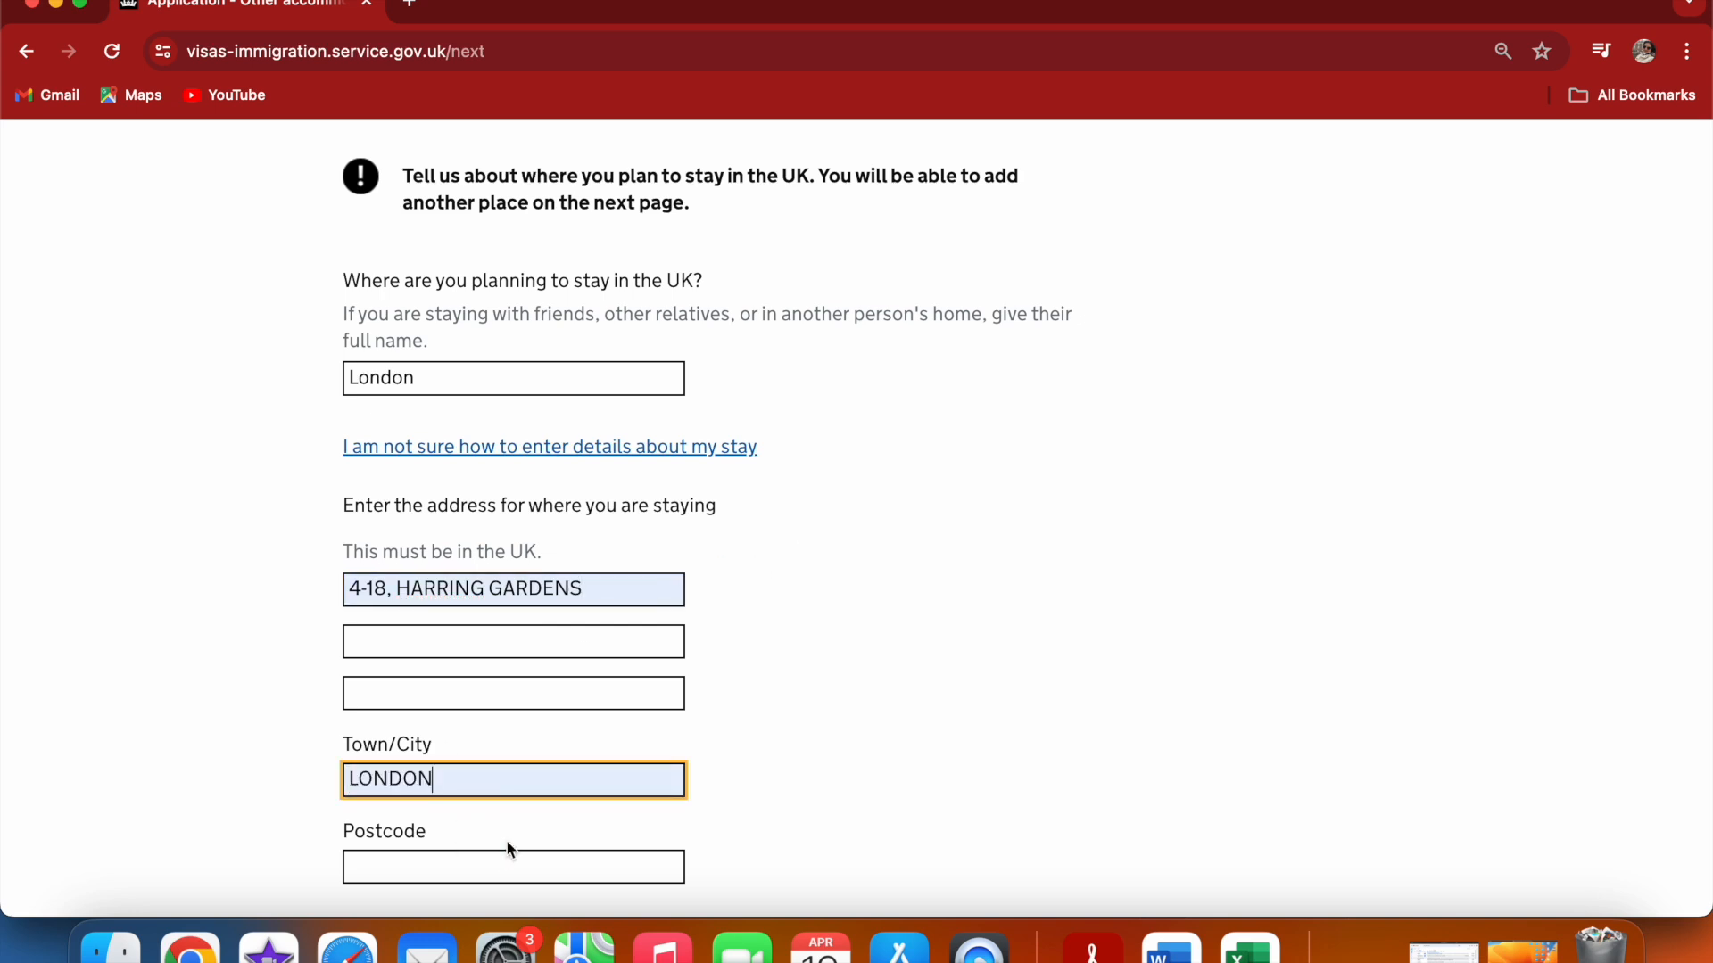
pyautogui.click(461, 854)
pyautogui.click(516, 812)
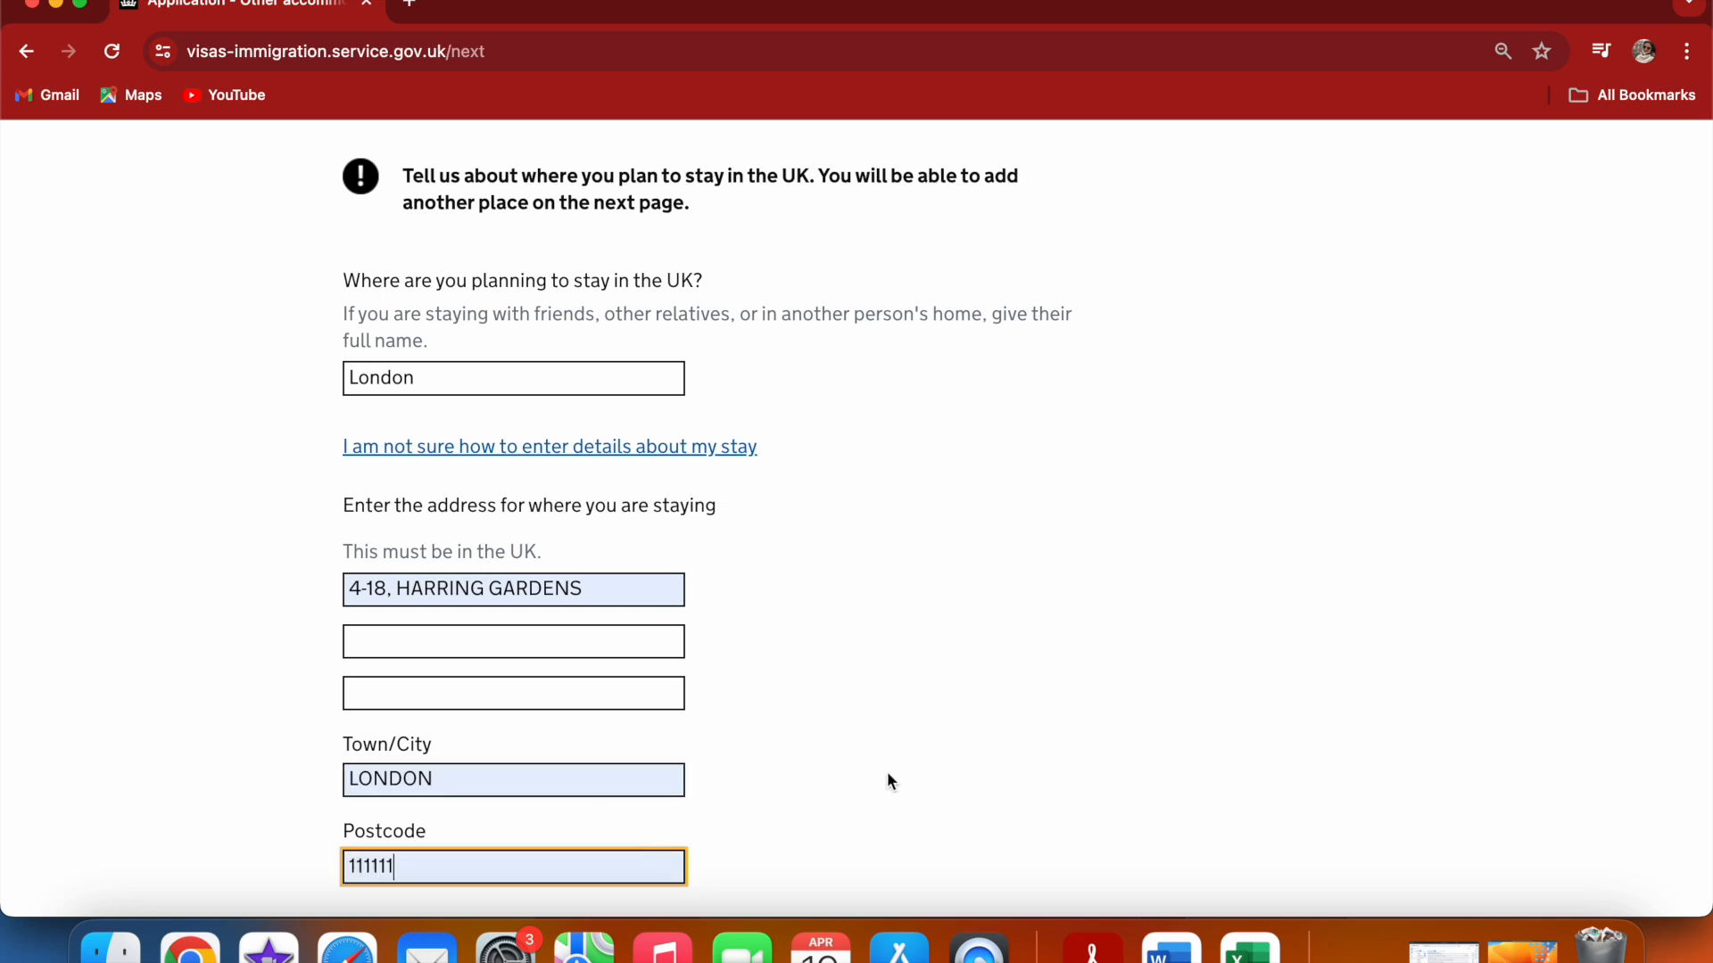
# Enter the arrival date at the accommodation as 25 07 2024
pyautogui.scroll(-2, 896, 773)
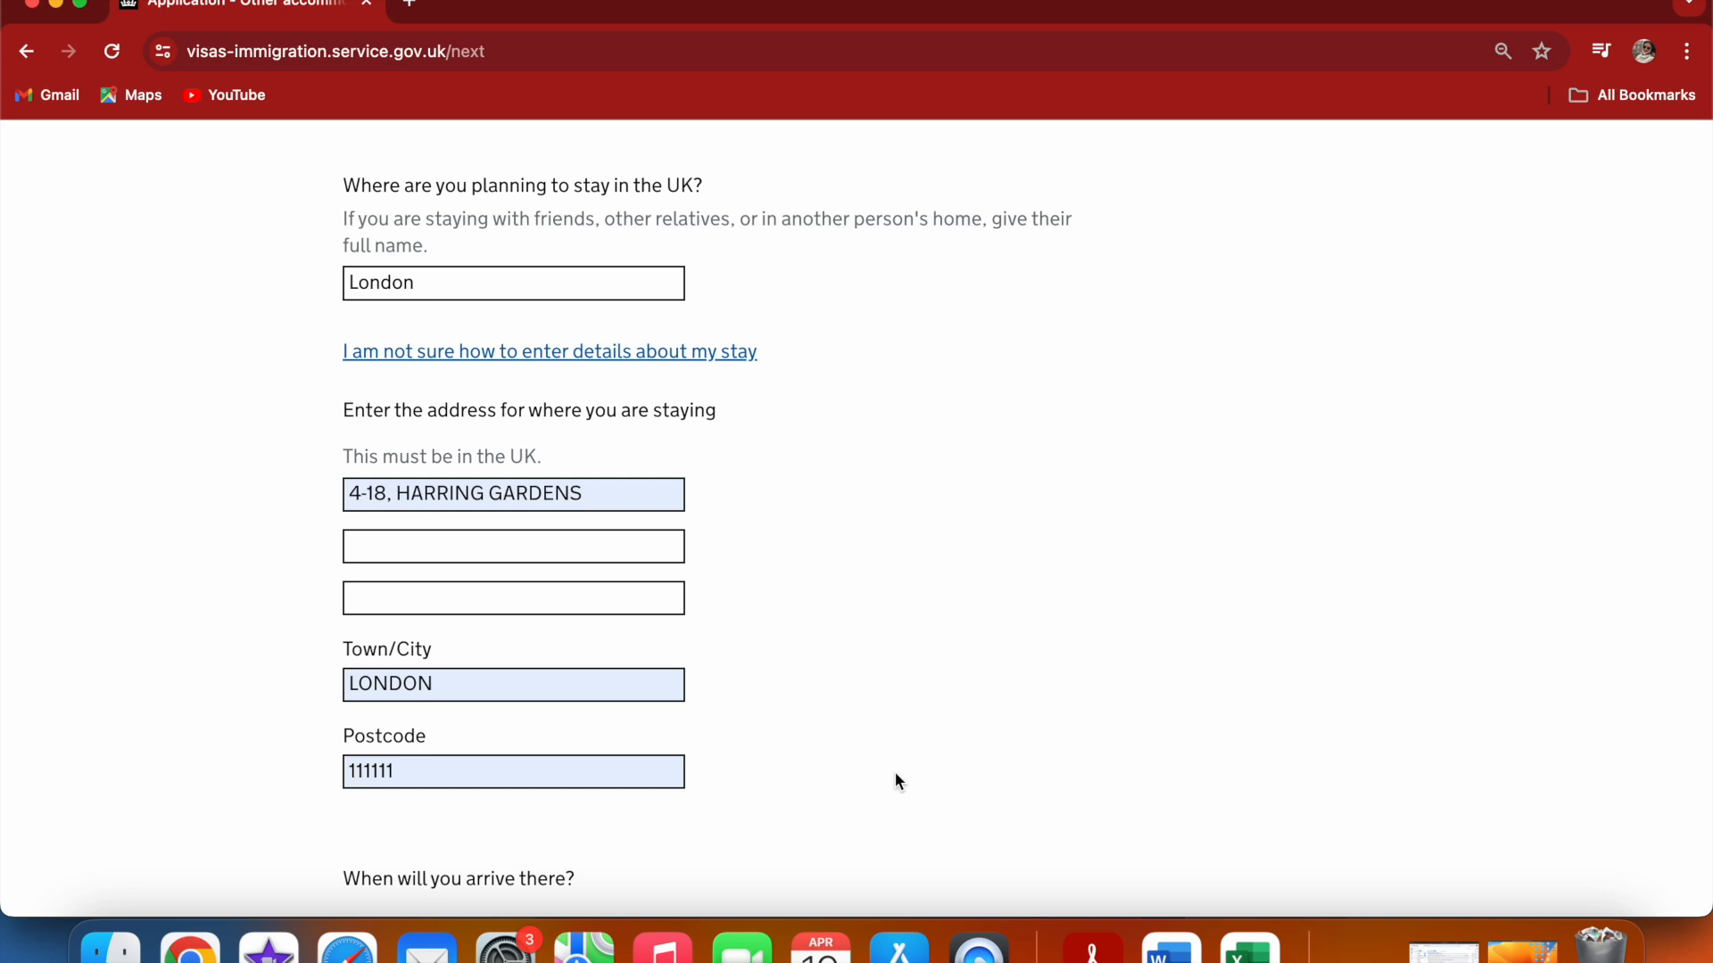
pyautogui.scroll(-6, 898, 781)
pyautogui.scroll(-1, 897, 781)
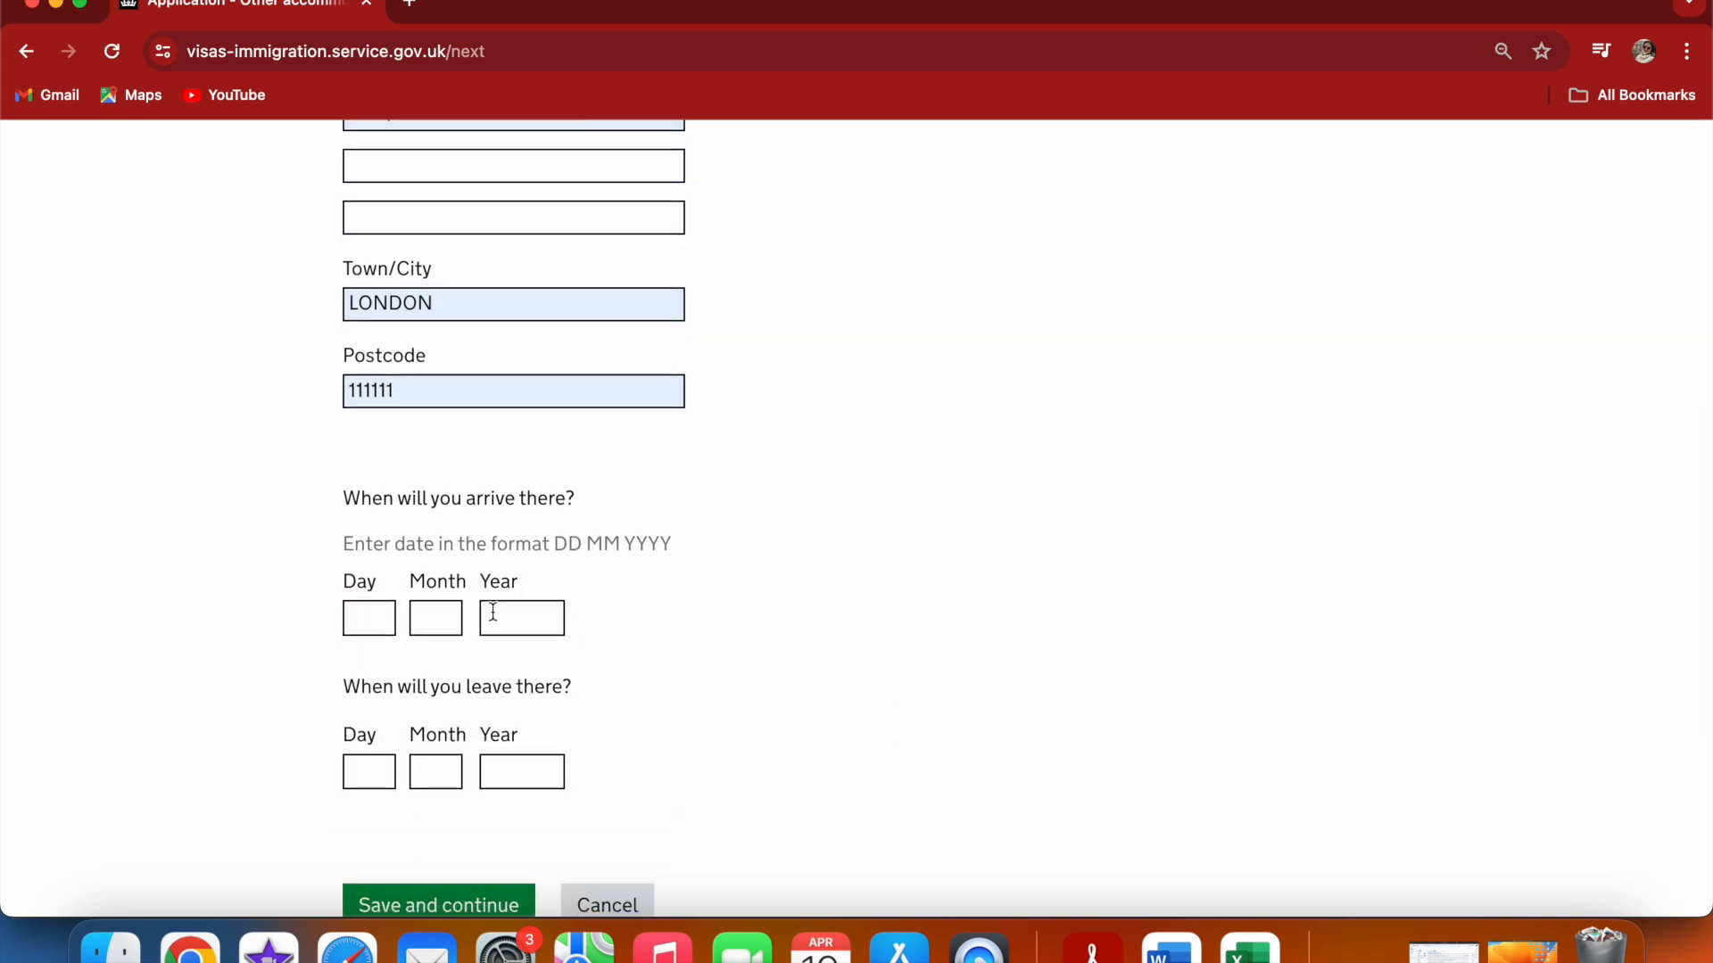
pyautogui.click(380, 619)
pyautogui.write('25')
pyautogui.click(440, 615)
pyautogui.write('07')
pyautogui.click(537, 624)
pyautogui.write('2024')
# Enter the departure date from the accommodation with day 01 and month 08, and save the page
pyautogui.click(383, 776)
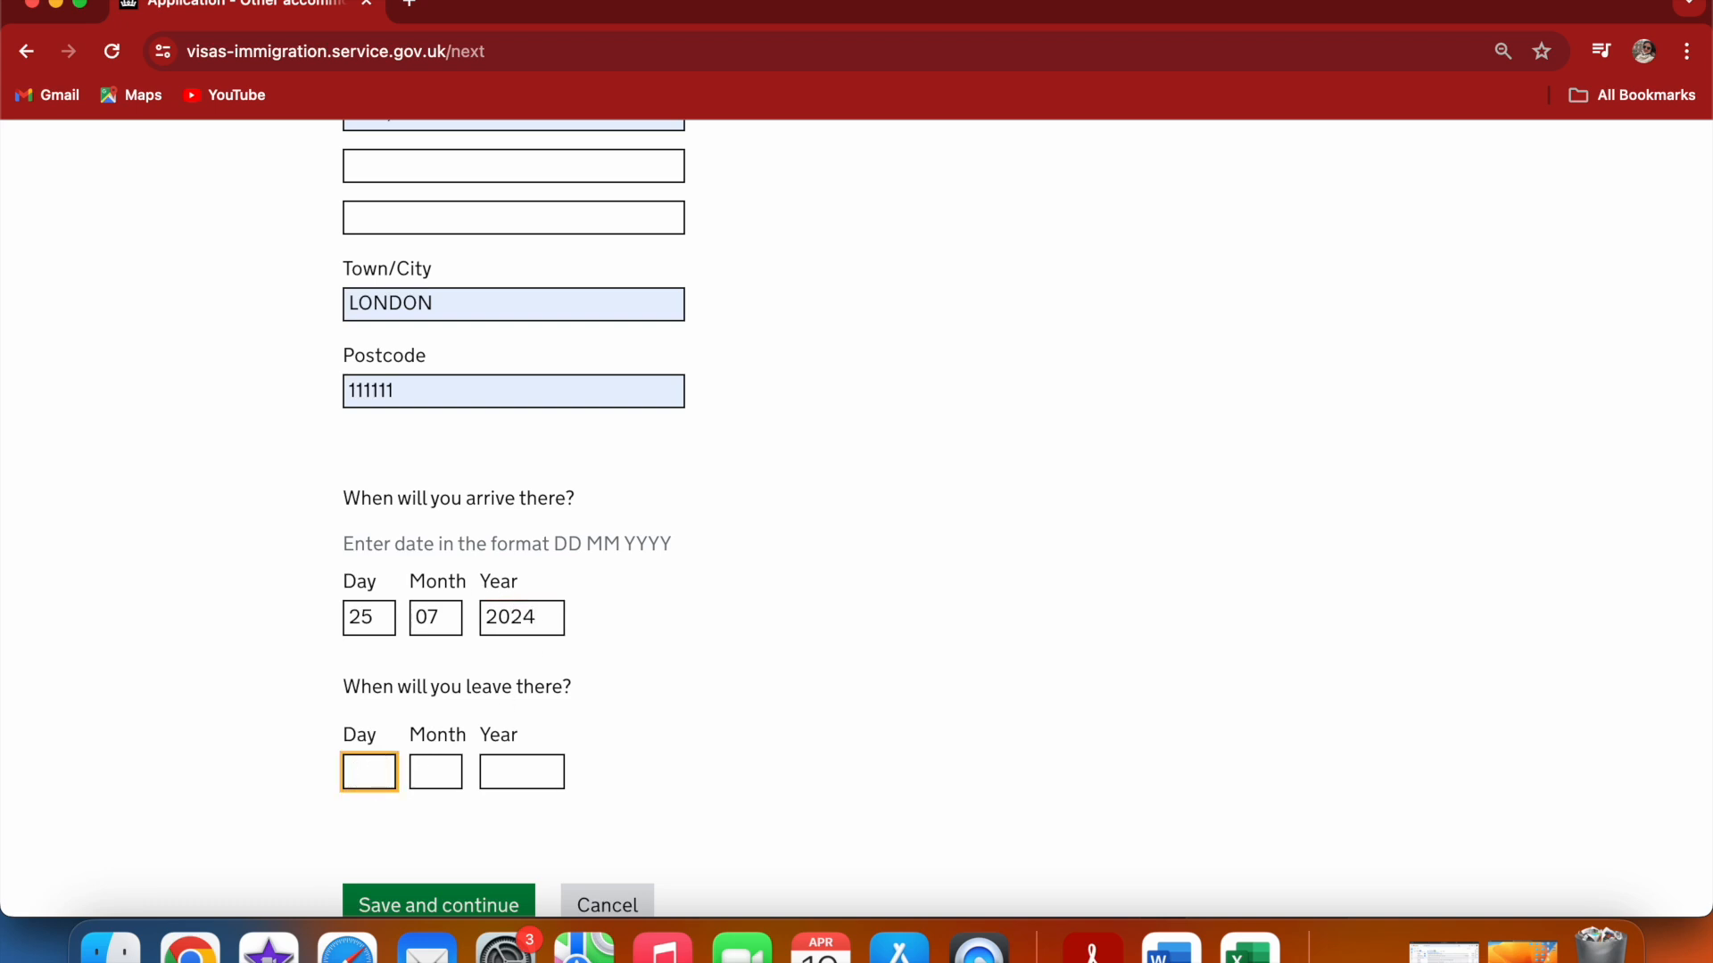
pyautogui.write('02')
pyautogui.press('BackSpace')
pyautogui.write('1')
pyautogui.click(447, 773)
pyautogui.write('0')
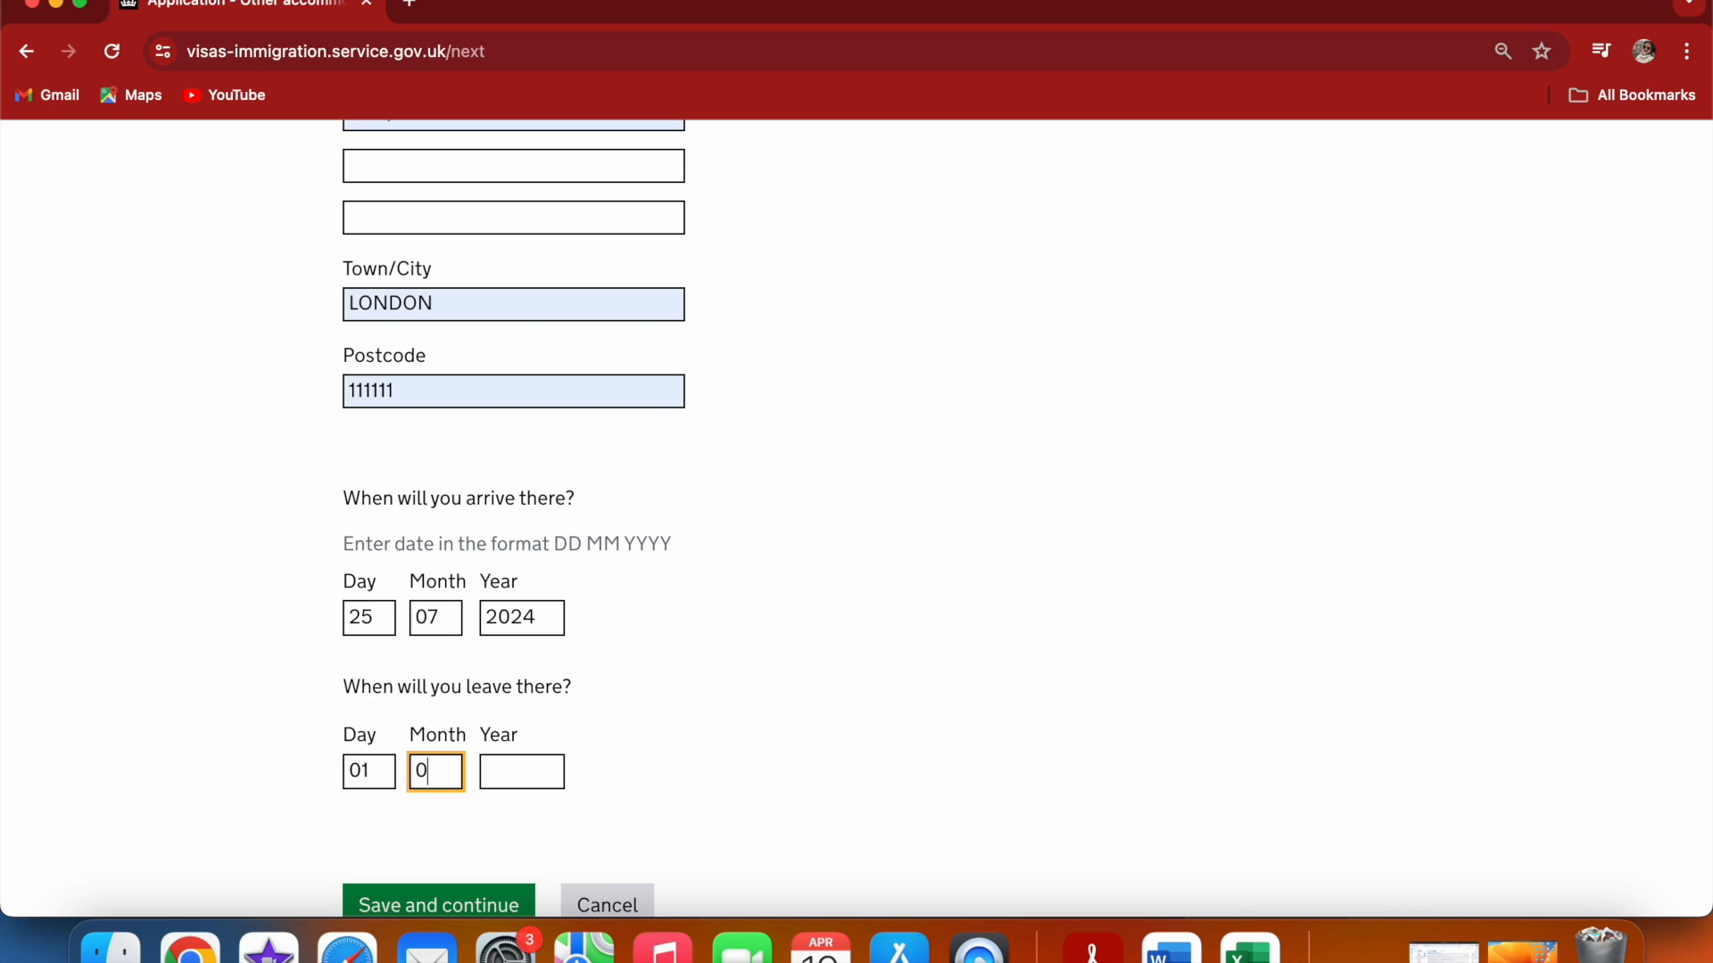
pyautogui.write('8')
pyautogui.click(506, 771)
pyautogui.write('2024')
pyautogui.click(858, 705)
pyautogui.click(493, 906)
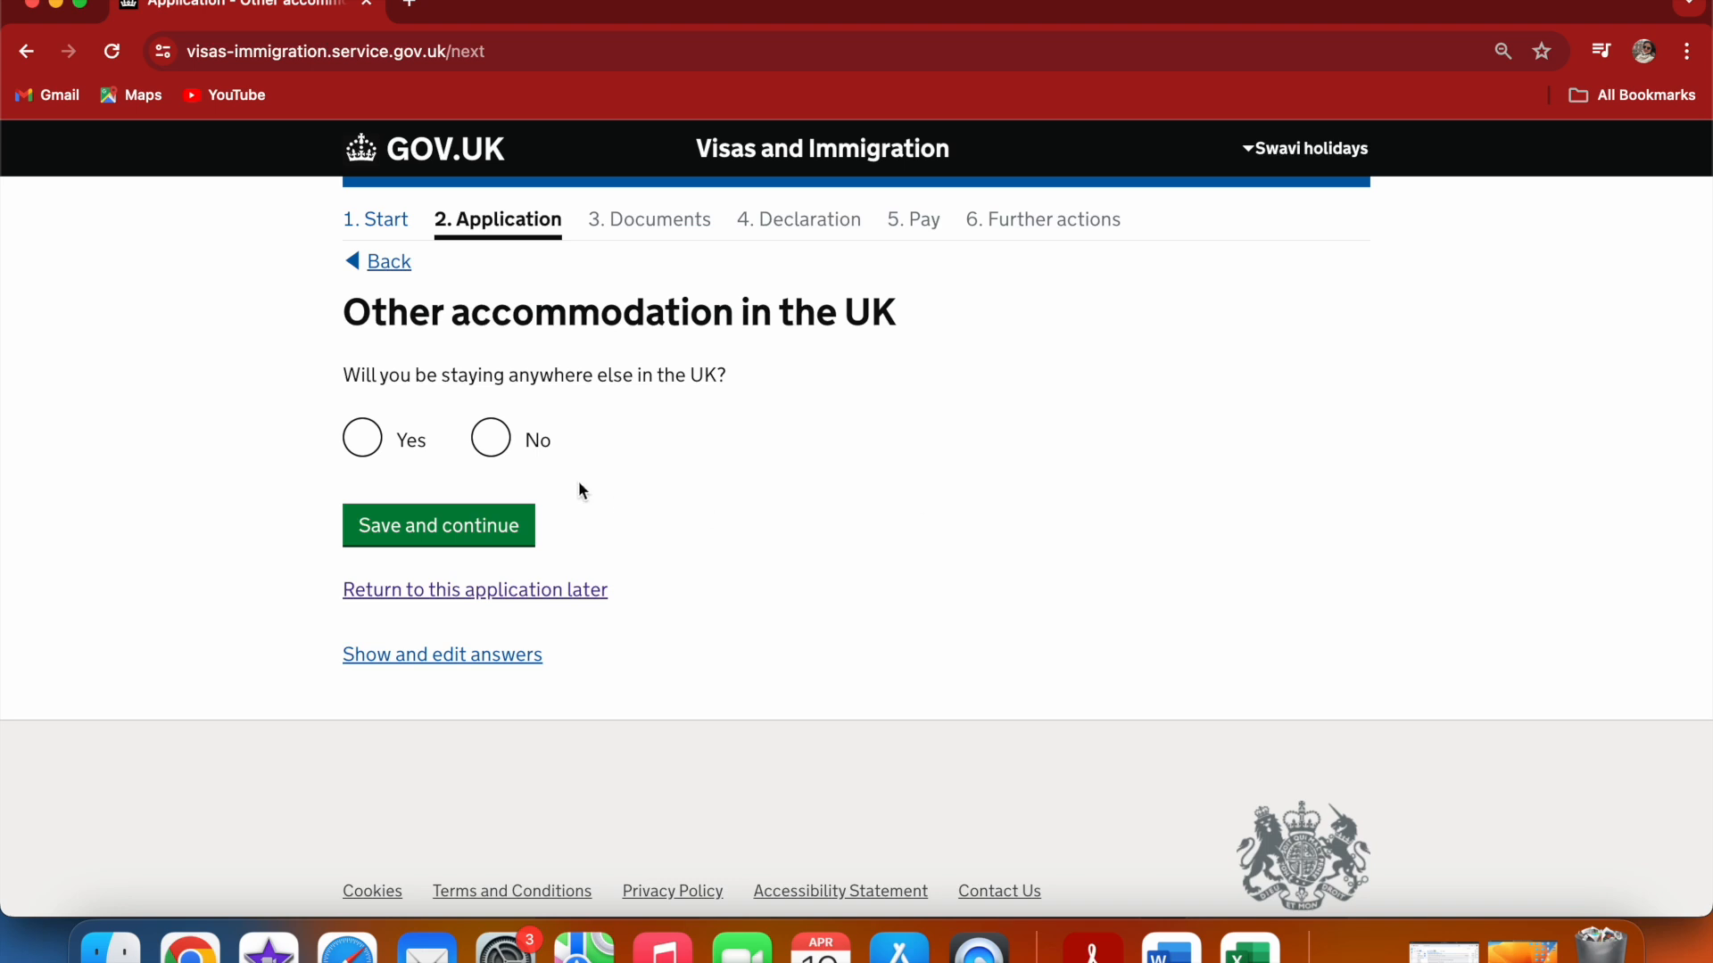
# Answer that you will not be staying anywhere else in the UK, and save
pyautogui.click(490, 439)
pyautogui.click(468, 526)
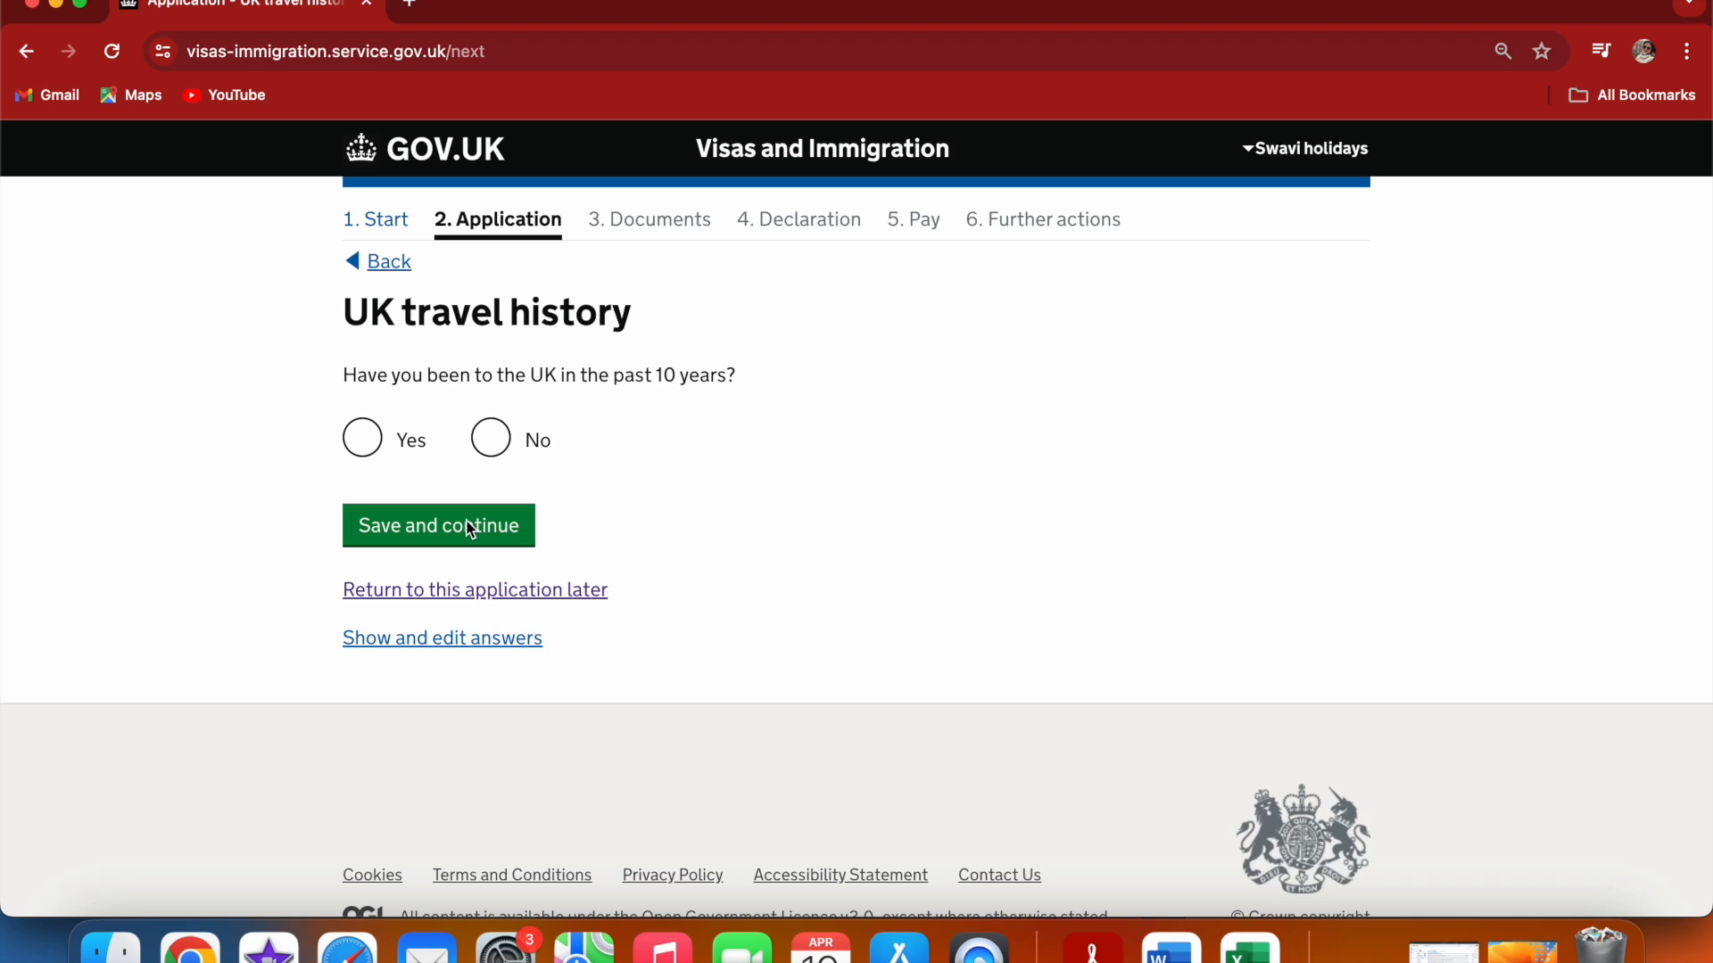
# Answer that you have not been to the UK in the past 10 years, and save
pyautogui.click(490, 438)
pyautogui.click(449, 525)
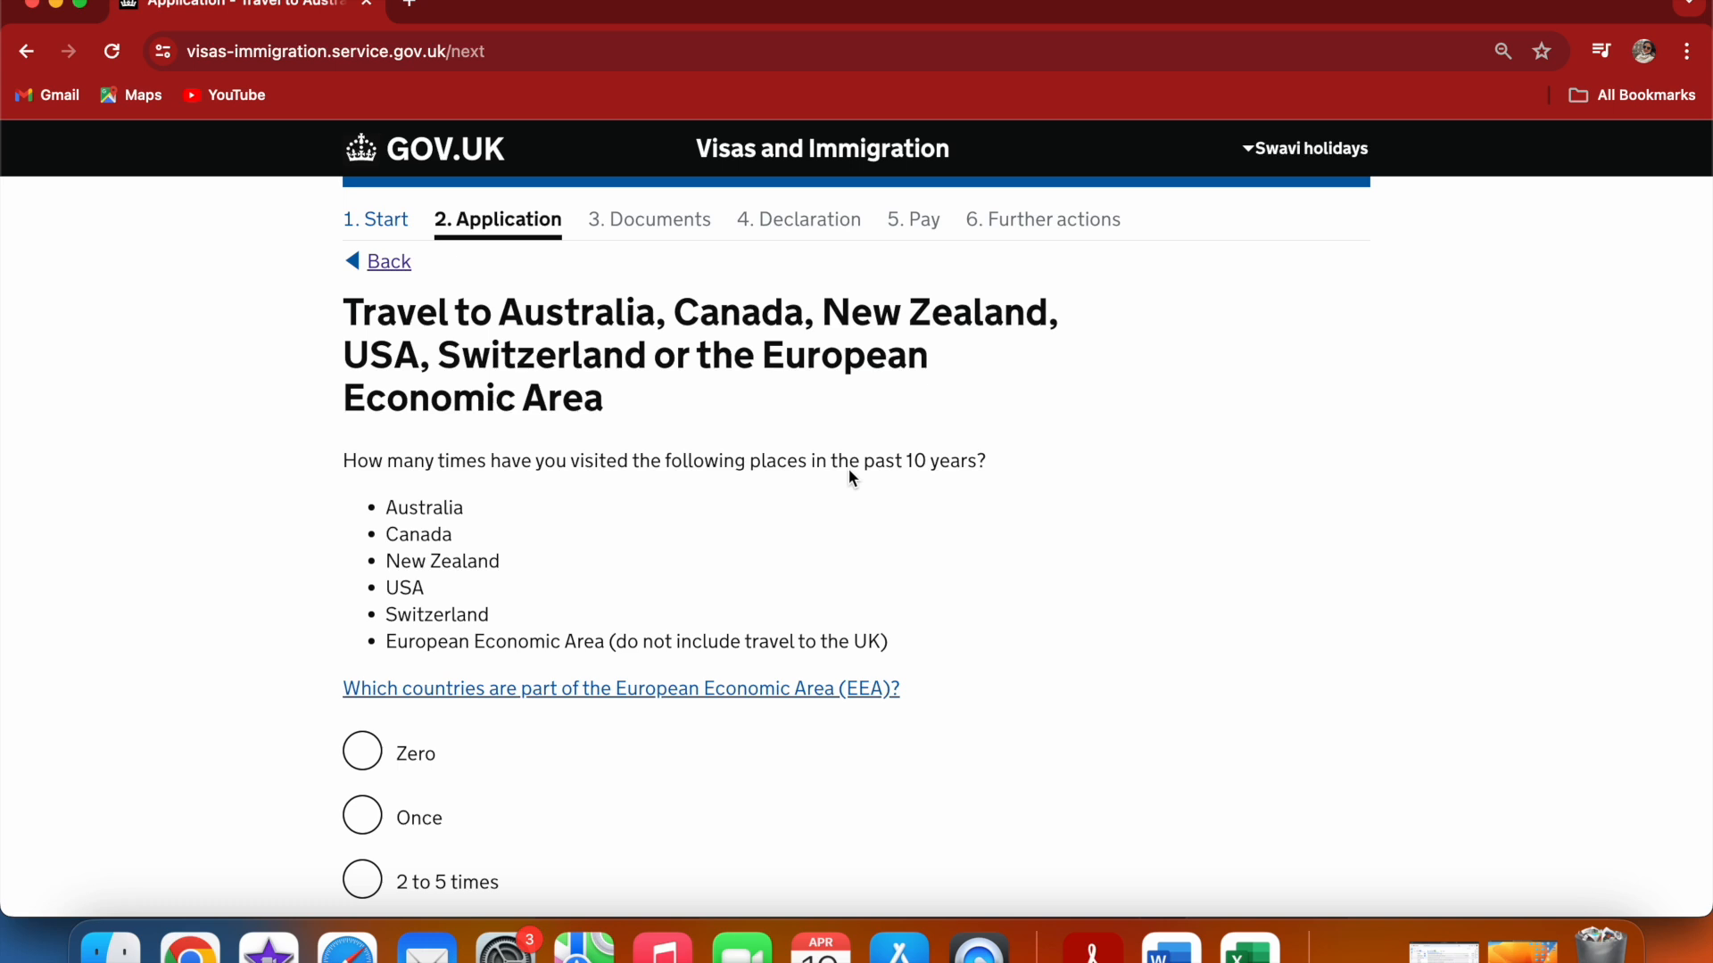
# Answer that you visited Australia, Canada, New Zealand, USA, Switzerland or the EEA once in the past 10 years, and save
pyautogui.click(1084, 502)
pyautogui.scroll(-5, 1083, 504)
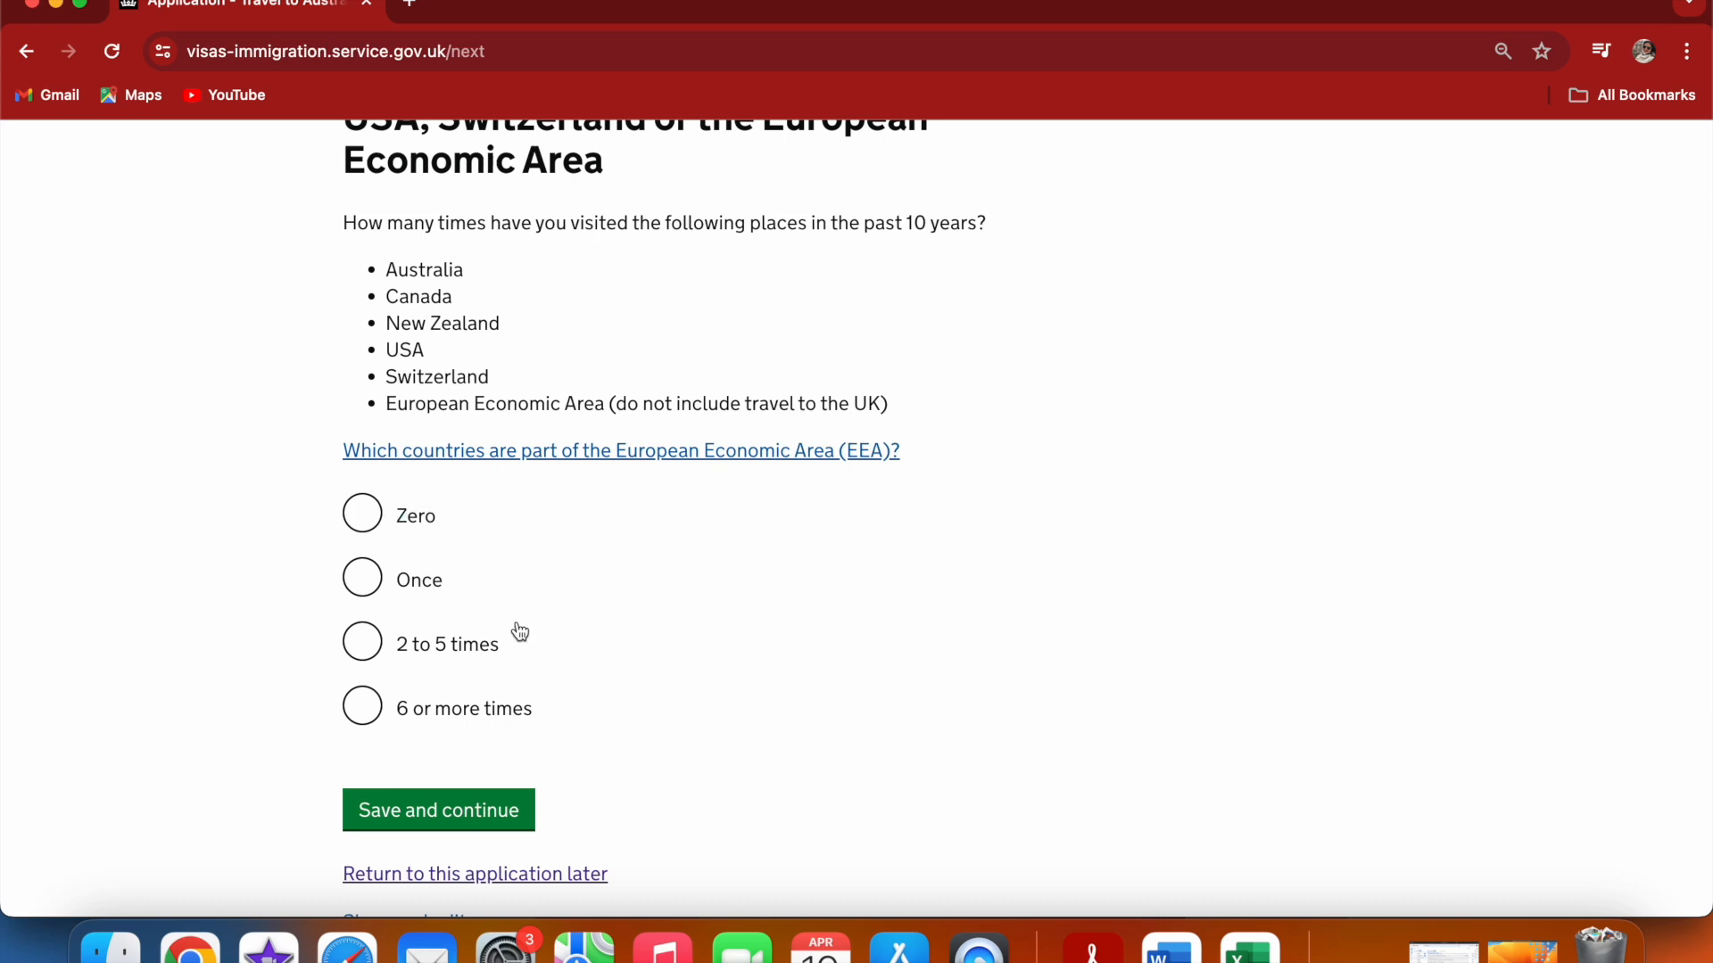
pyautogui.click(364, 644)
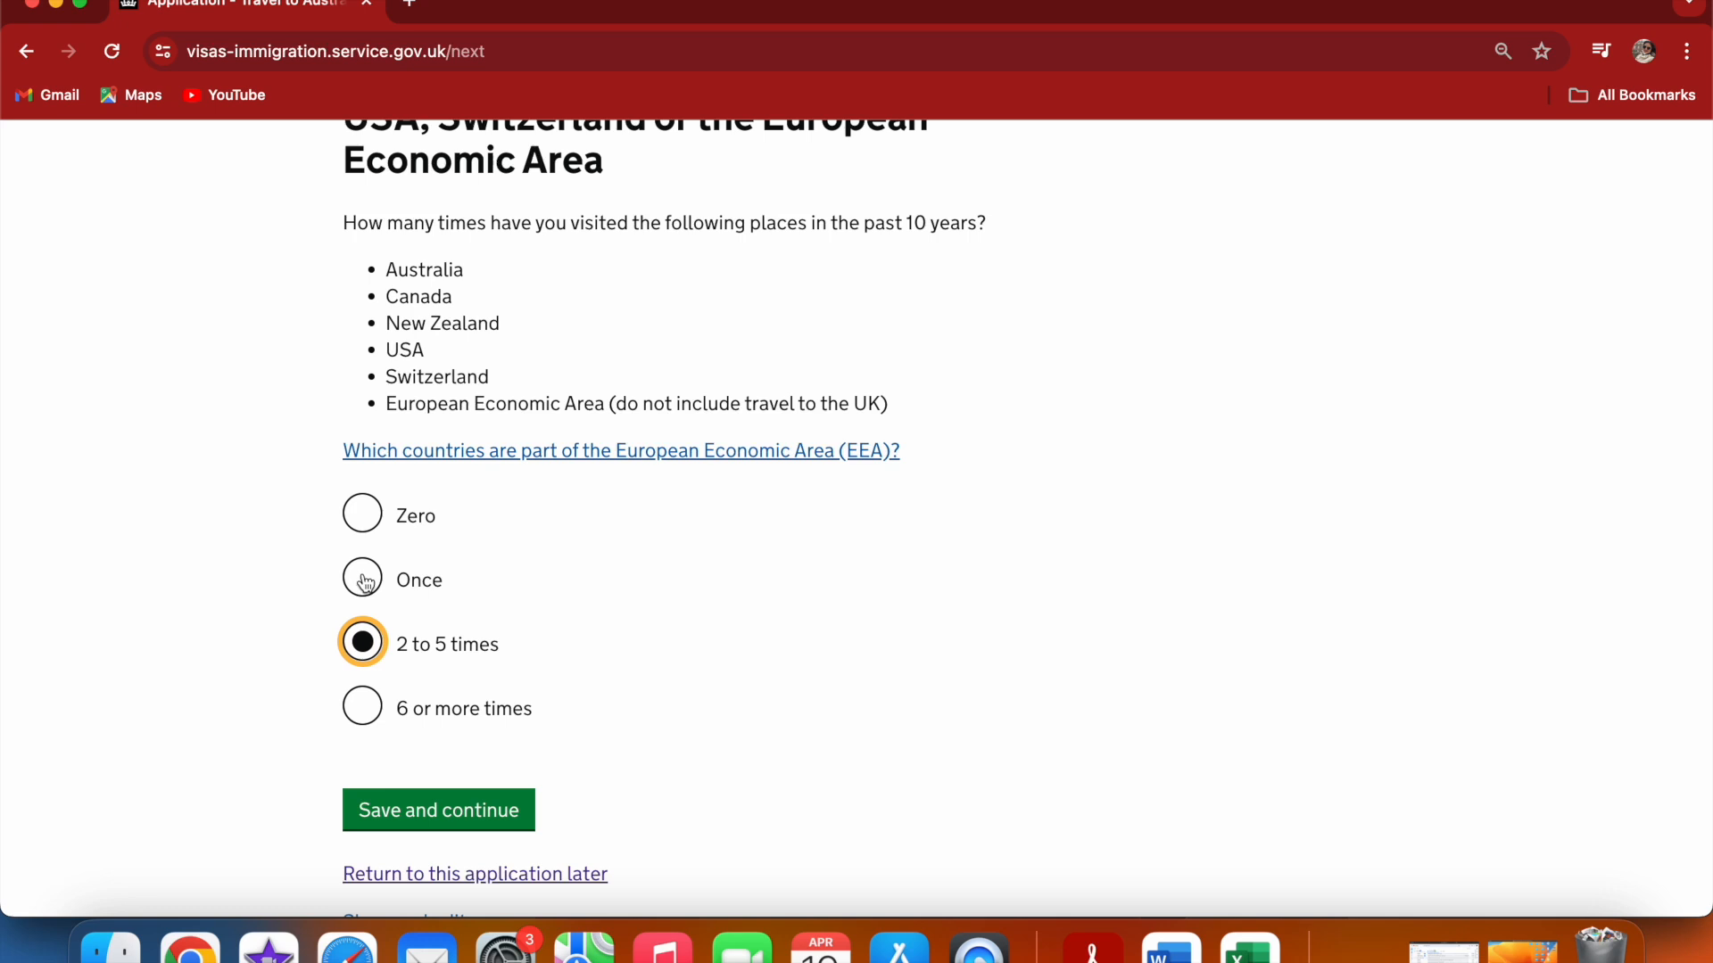
pyautogui.click(366, 583)
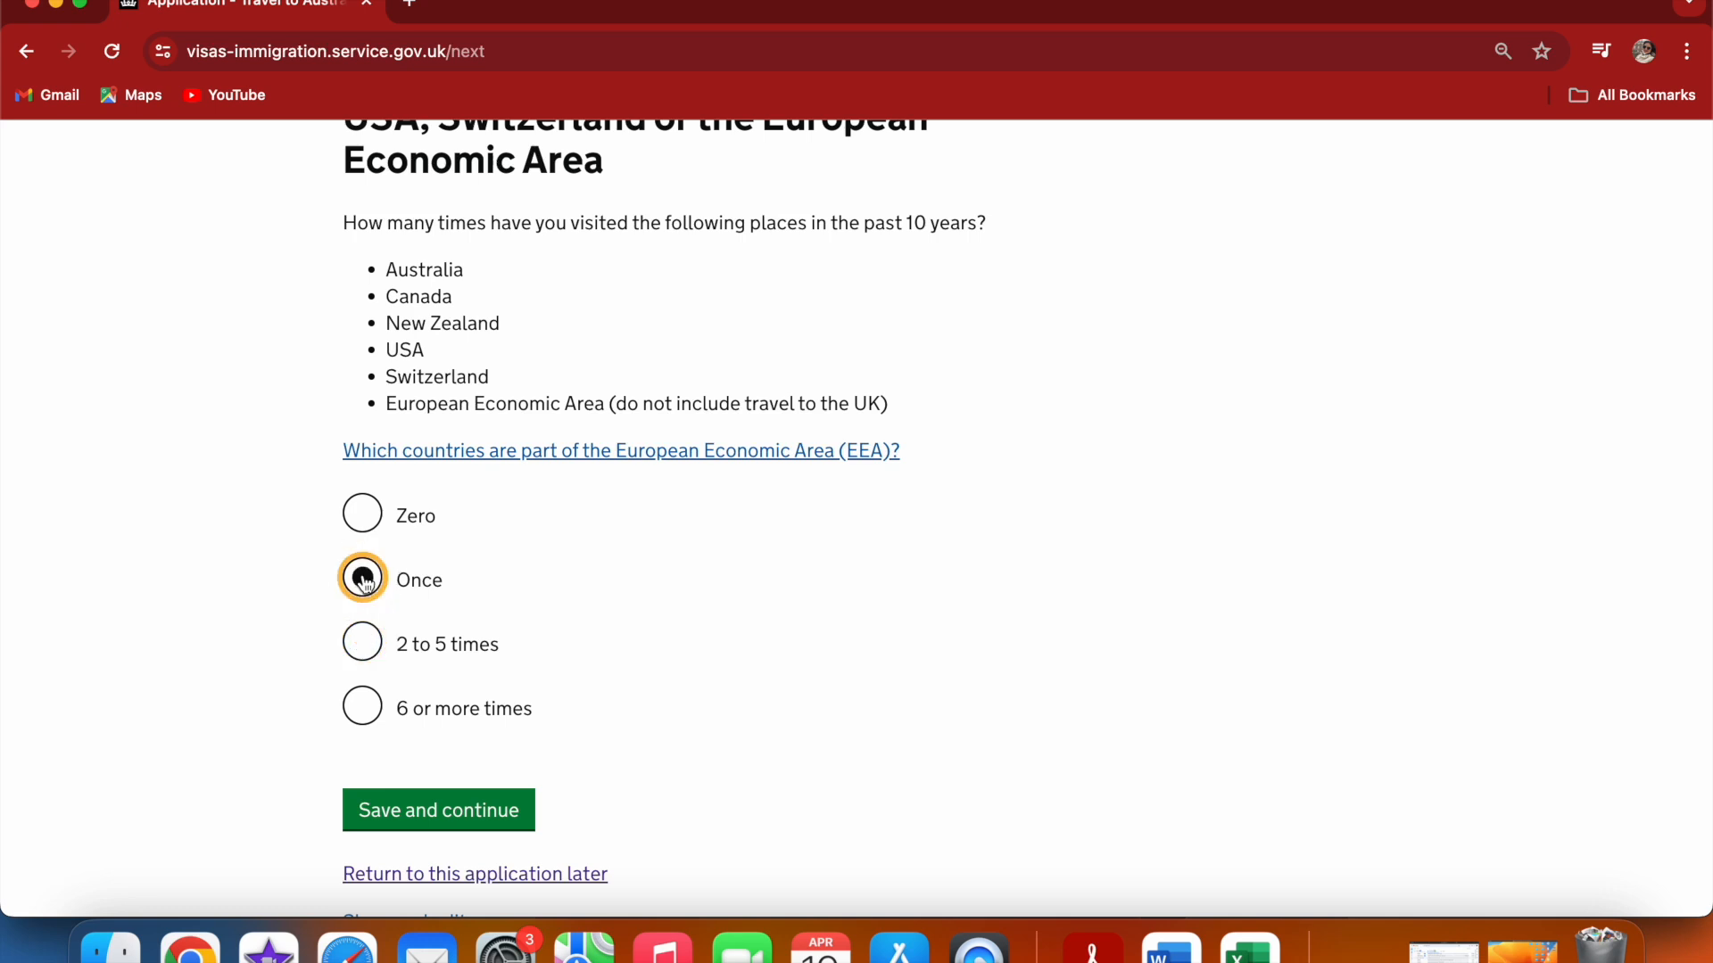
pyautogui.click(501, 819)
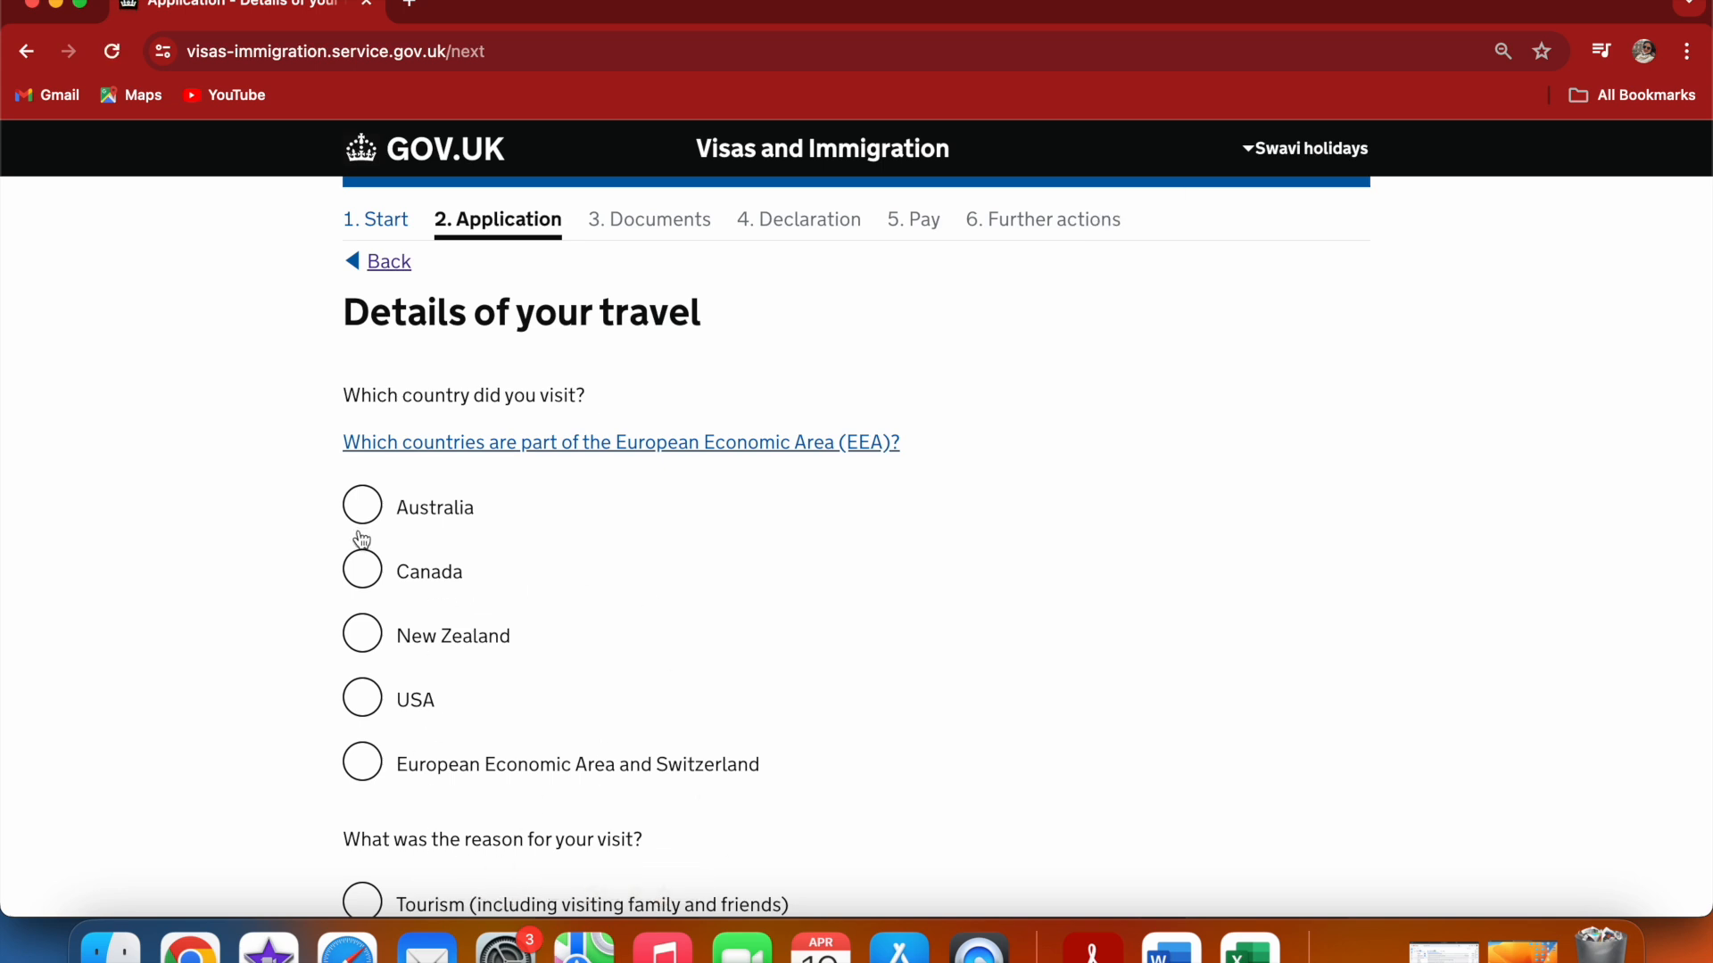
# Select European Economic Area and Switzerland as the visited region and choose Switzerland as the country
pyautogui.click(362, 762)
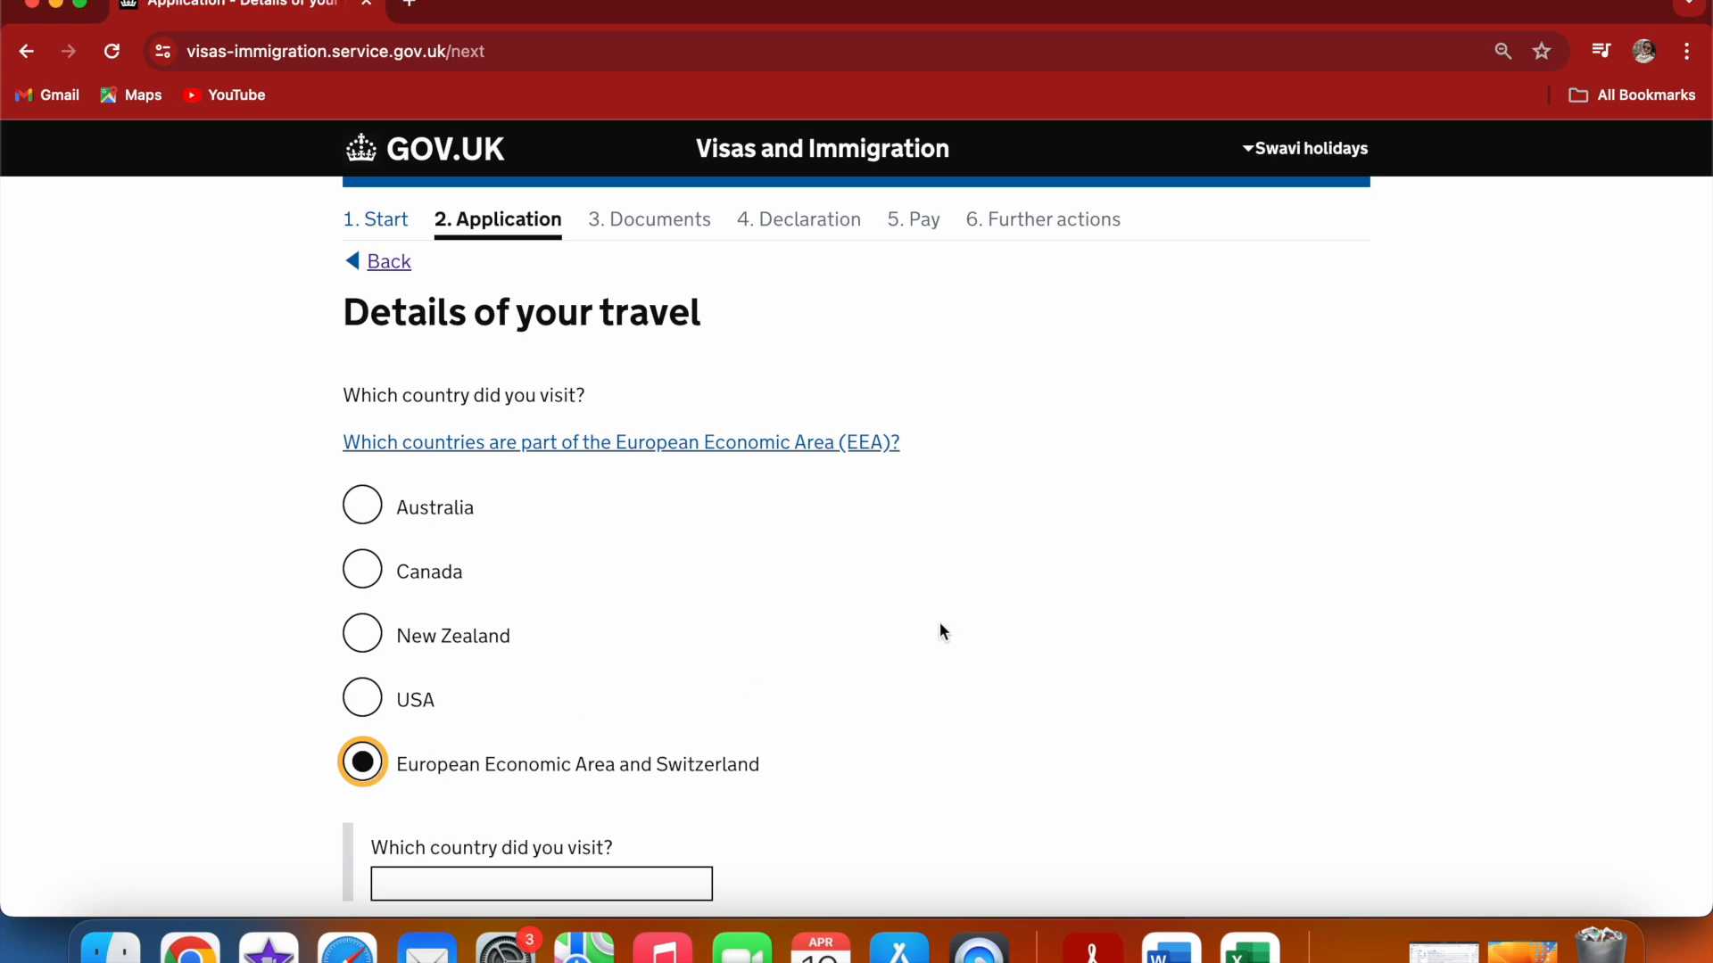
pyautogui.press('Down')
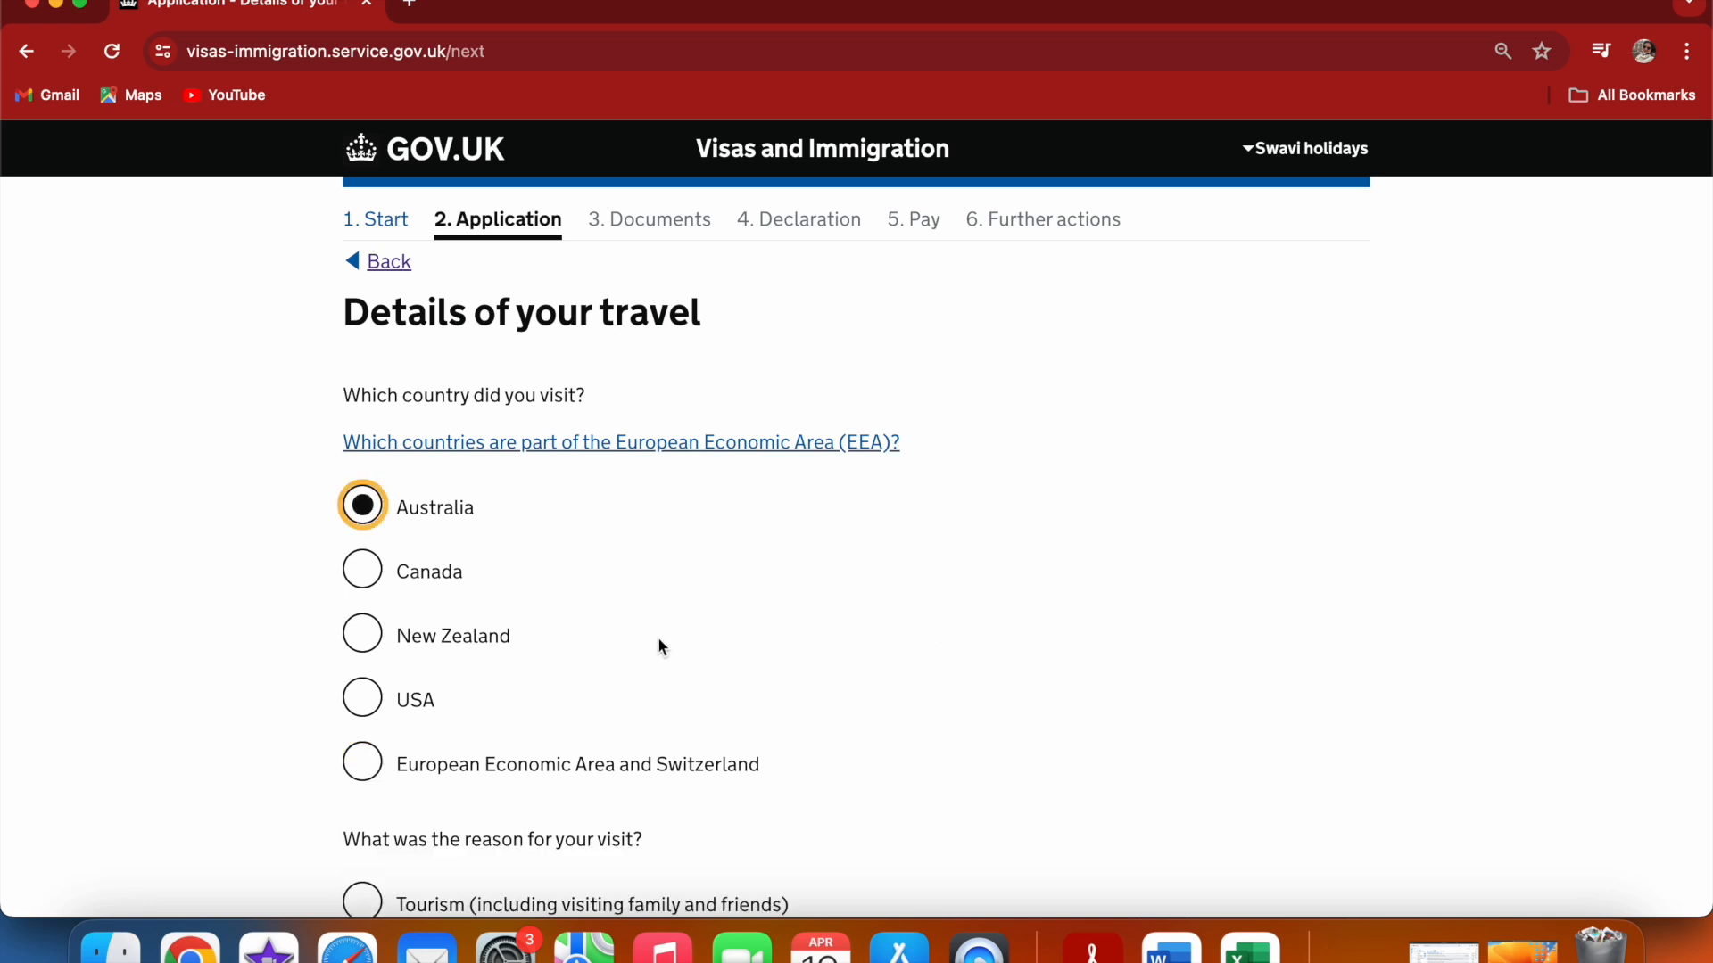
pyautogui.click(362, 771)
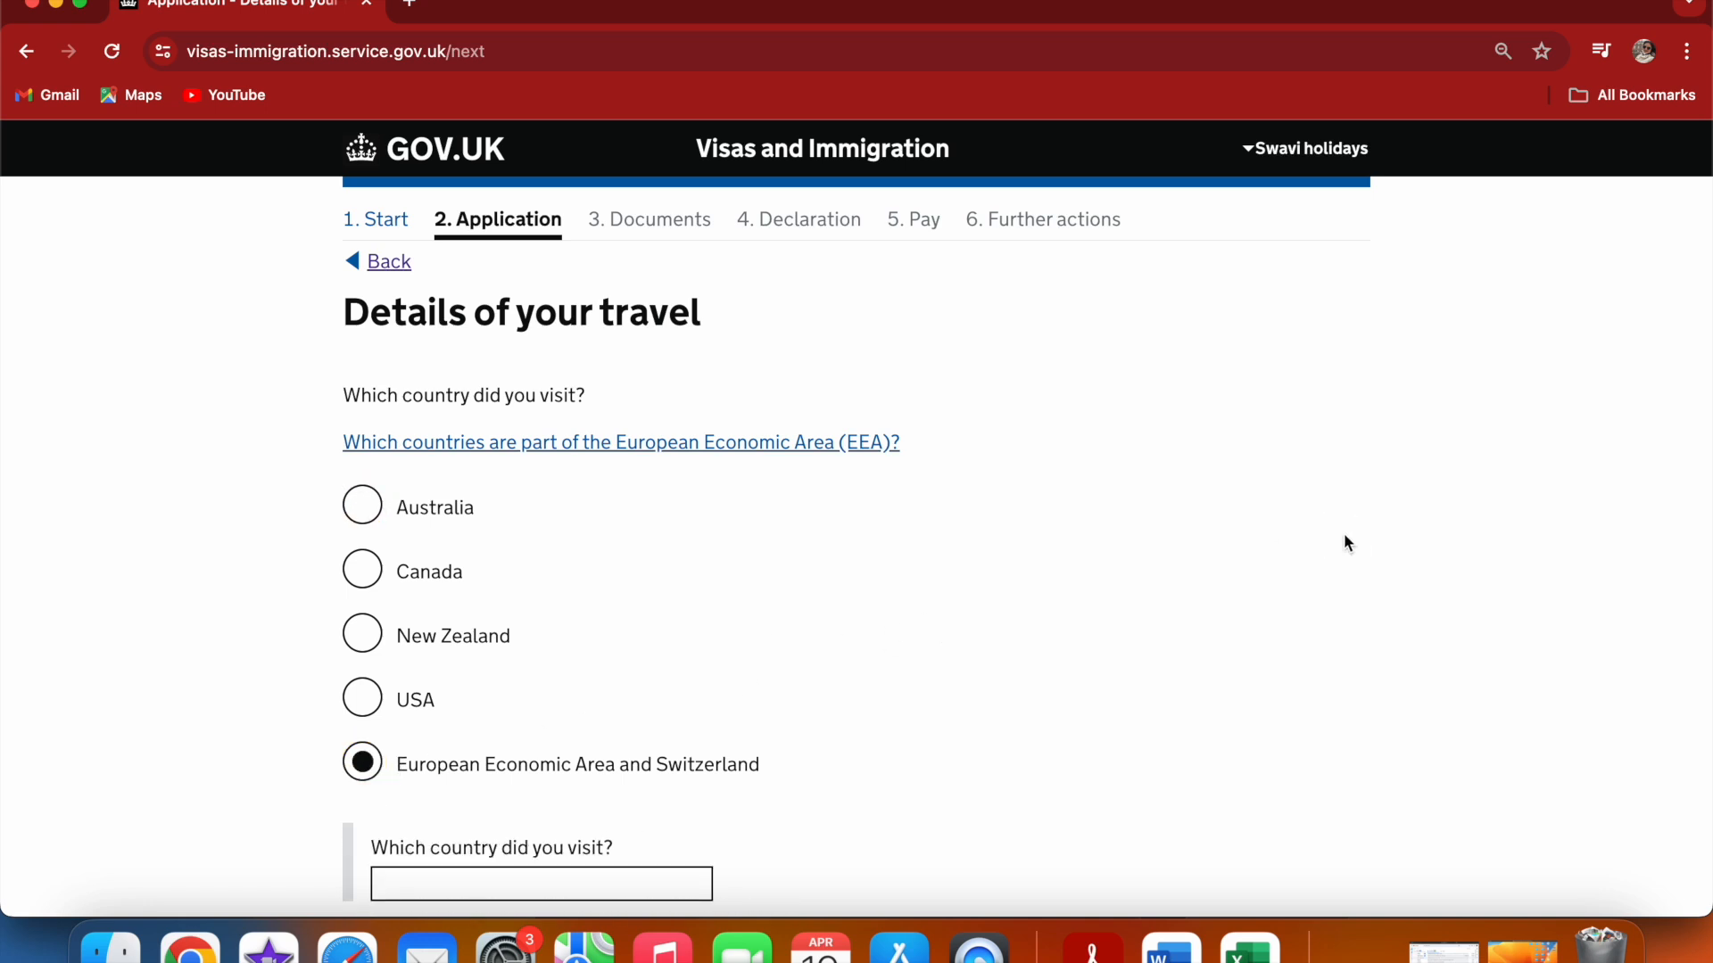
pyautogui.scroll(-5, 1346, 542)
pyautogui.click(425, 643)
pyautogui.write('sw')
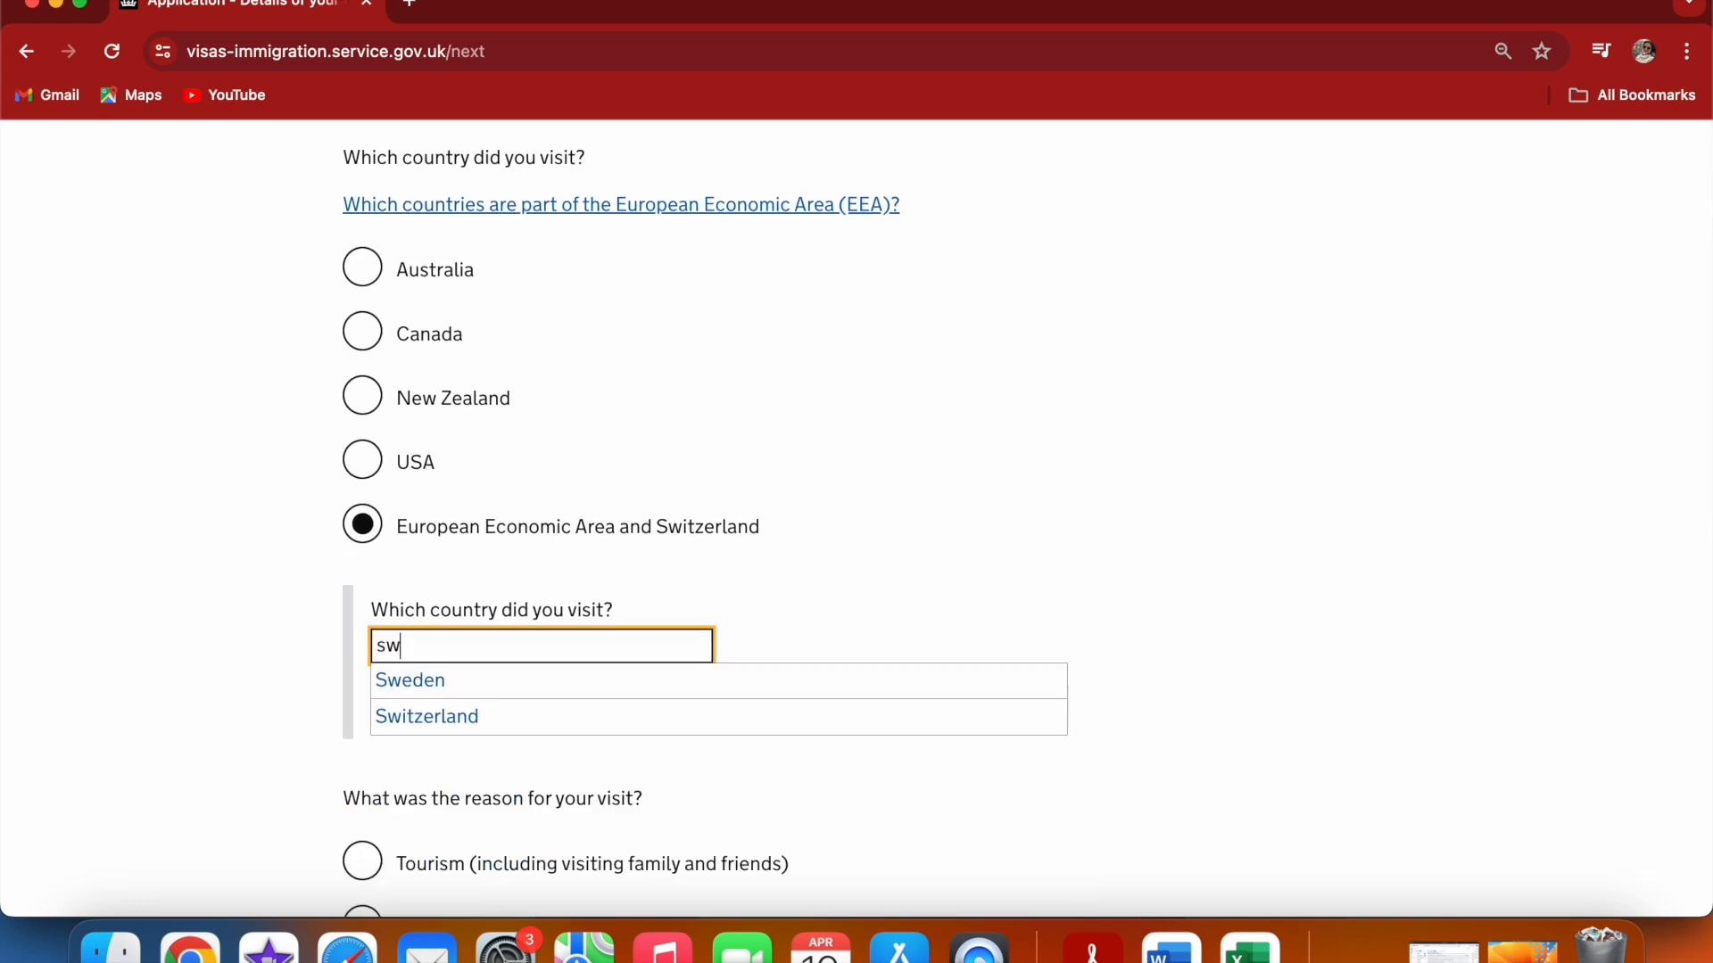
pyautogui.click(452, 711)
pyautogui.click(1330, 593)
pyautogui.scroll(-6, 1332, 592)
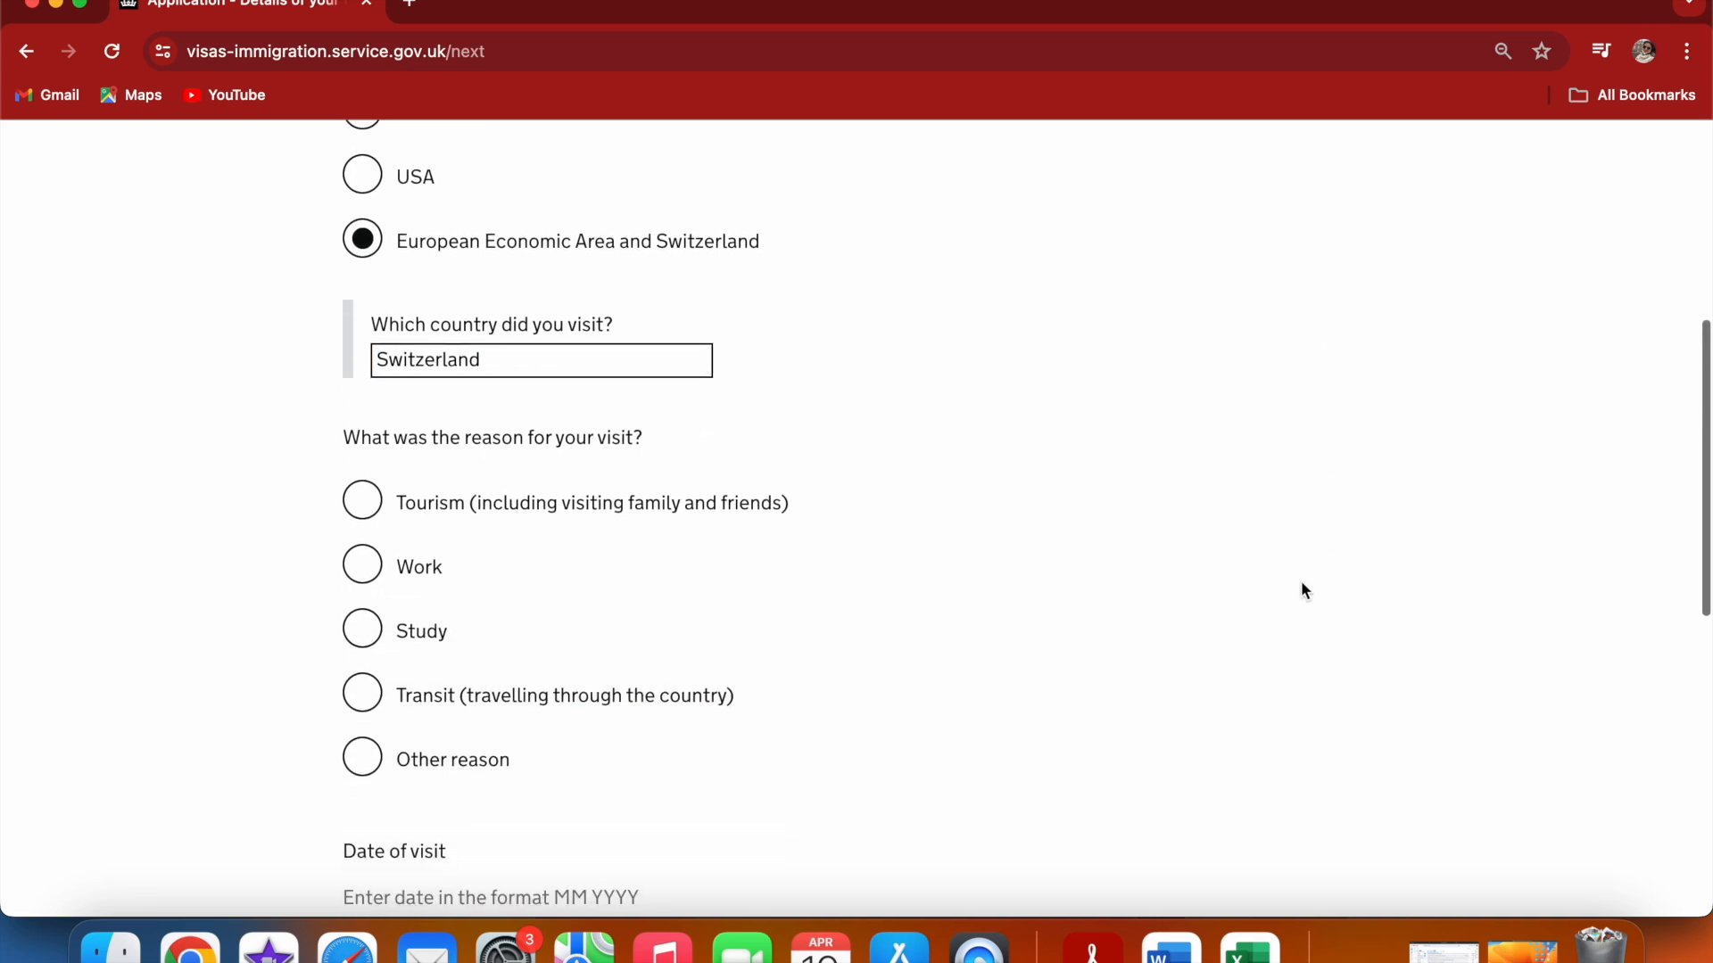
# Set the visit reason to Tourism and the date of visit to 08 2021
pyautogui.click(362, 501)
pyautogui.click(1207, 720)
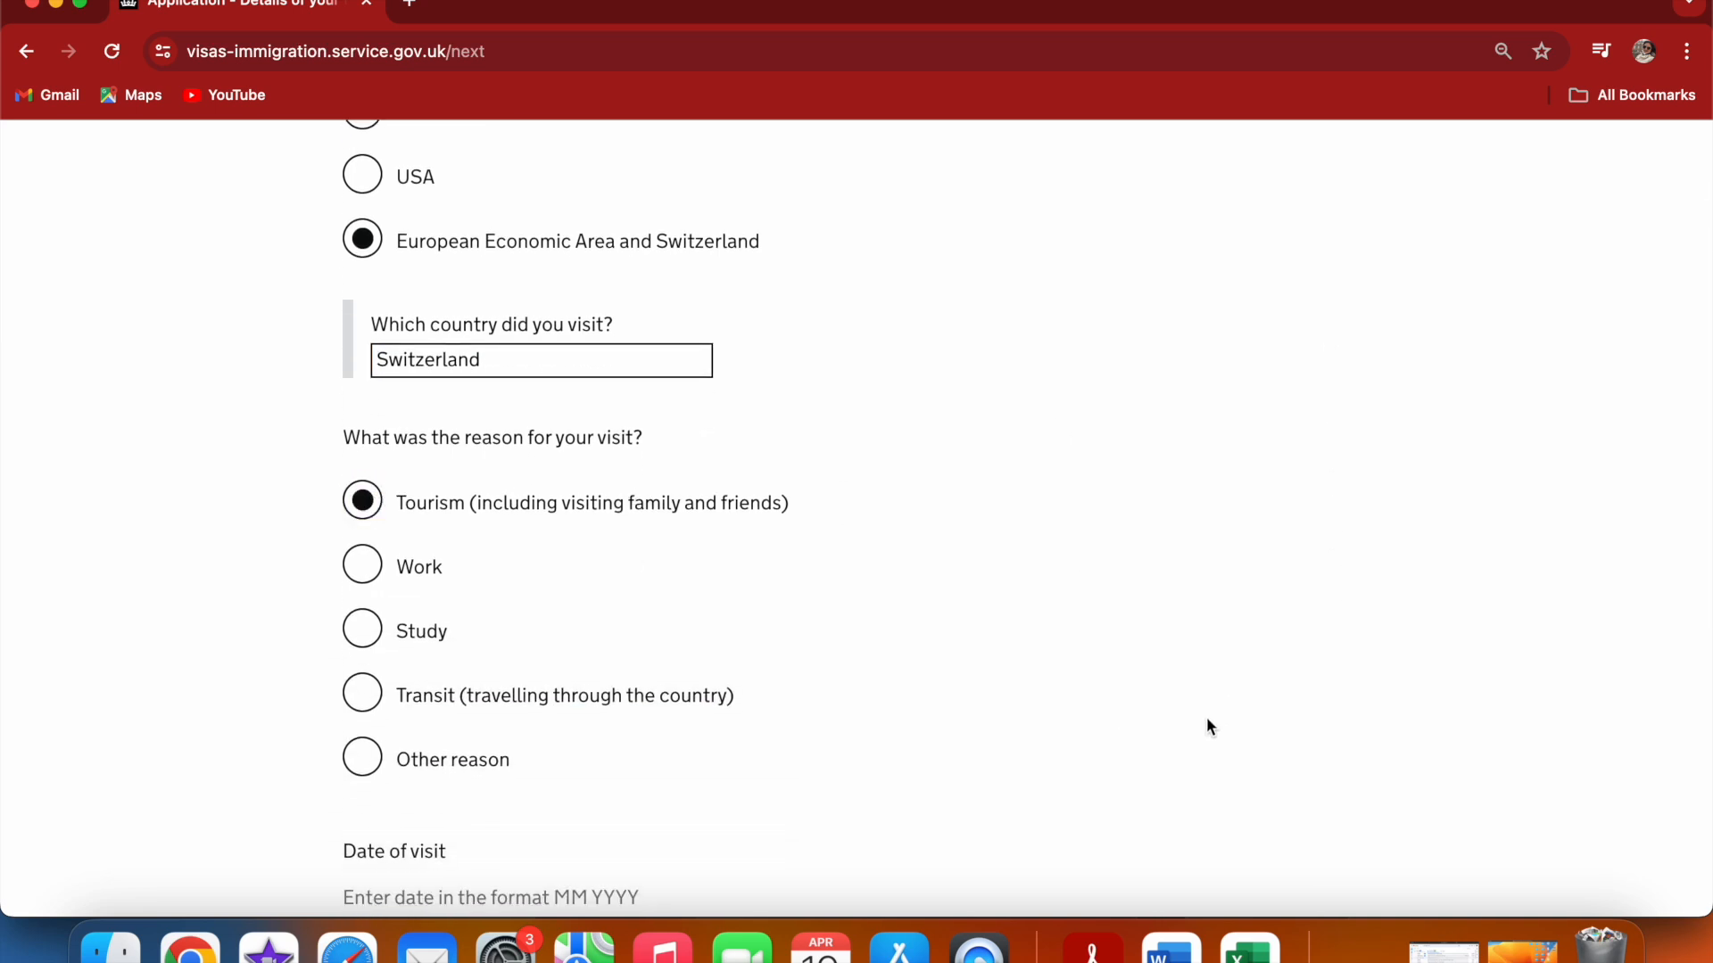
pyautogui.scroll(-5, 1207, 721)
pyautogui.click(372, 734)
pyautogui.write('08')
pyautogui.click(423, 731)
pyautogui.write('2021')
# Set the visit length to 7 Days and save the travel details
pyautogui.click(635, 754)
pyautogui.scroll(-3, 689, 733)
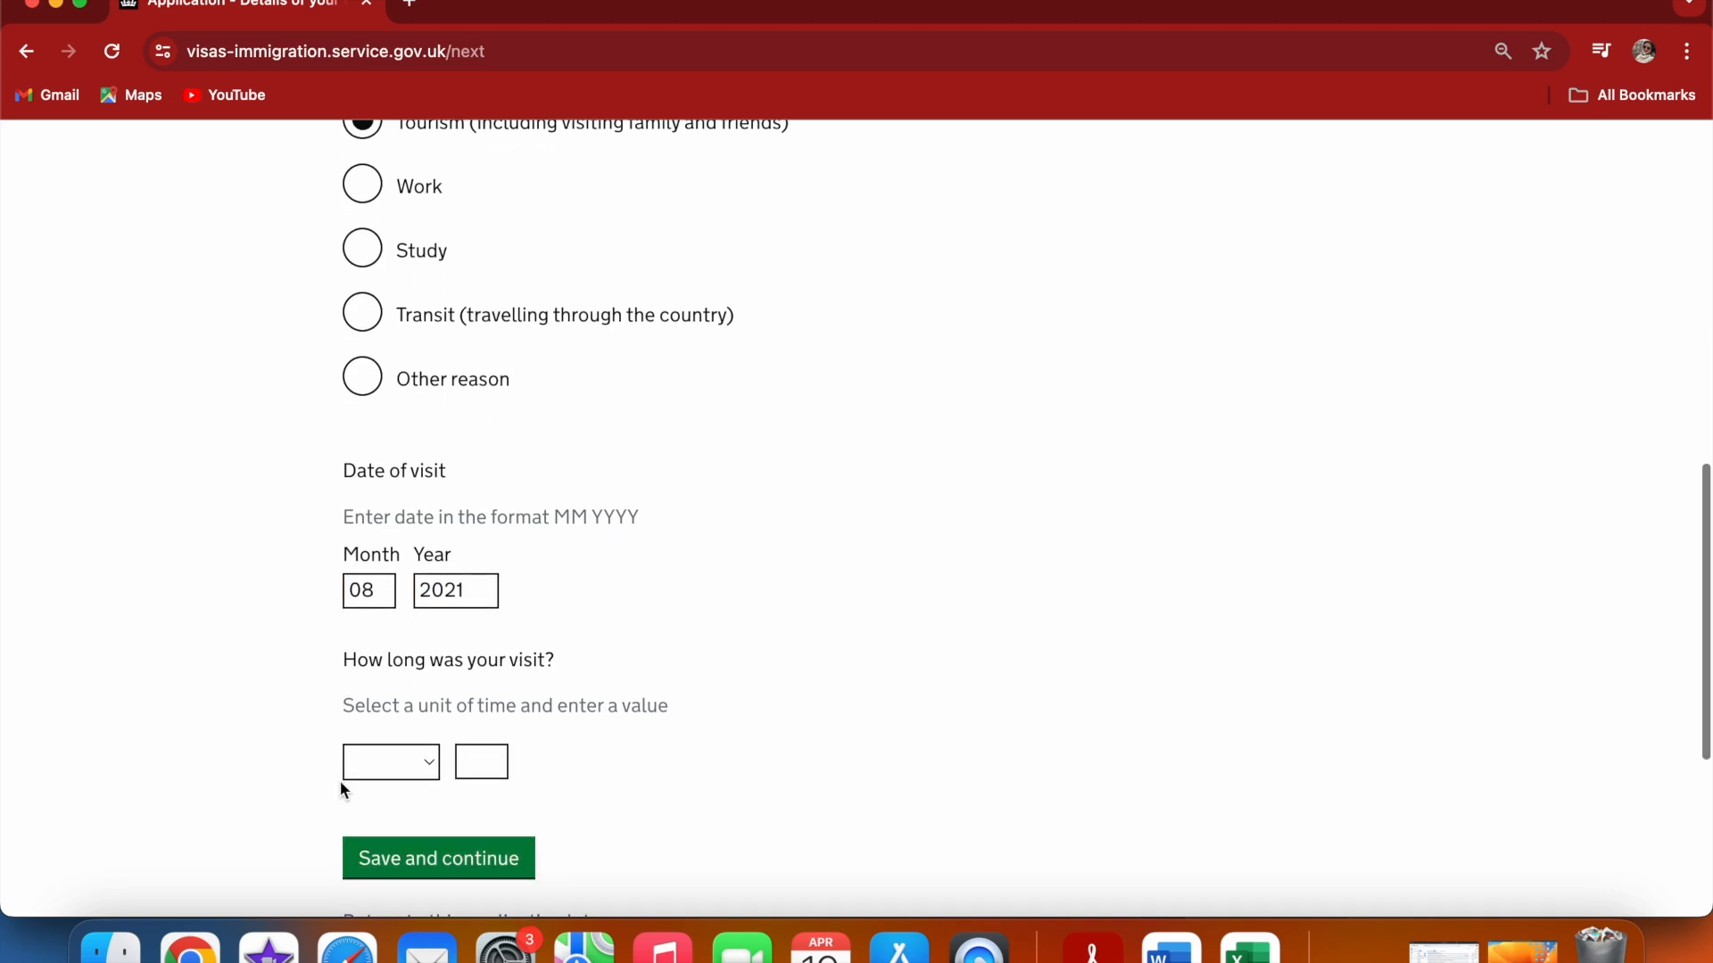
pyautogui.click(386, 765)
pyautogui.click(384, 794)
pyautogui.click(480, 767)
pyautogui.write('7')
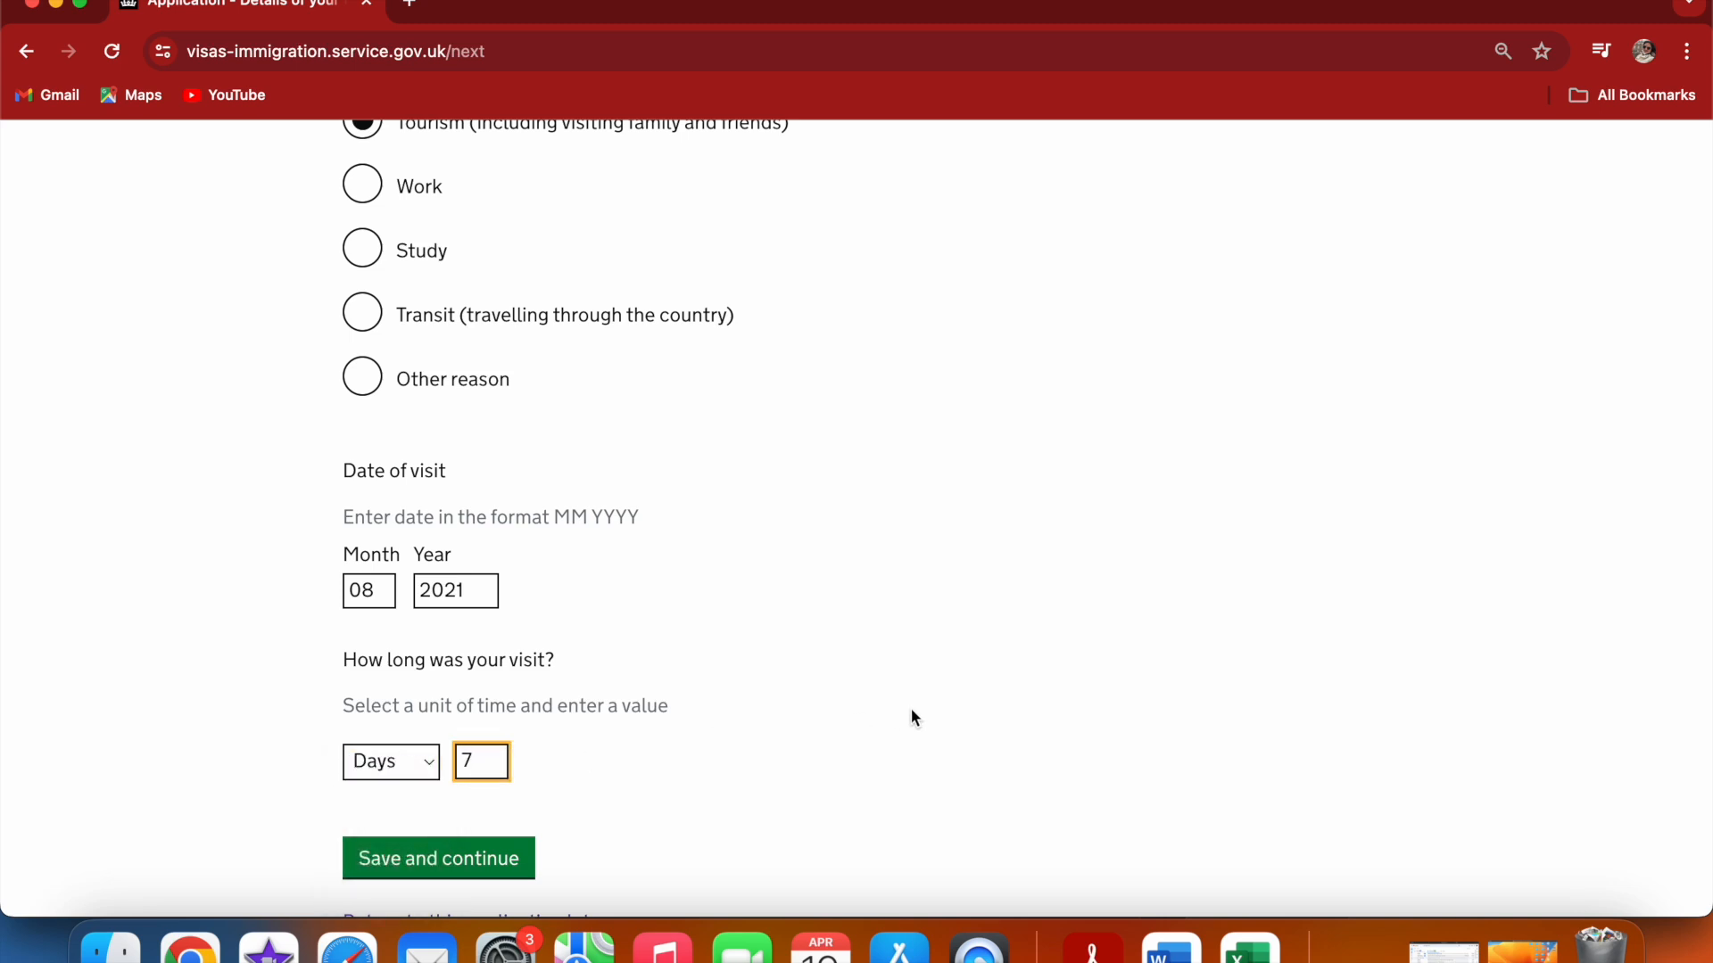
pyautogui.click(430, 865)
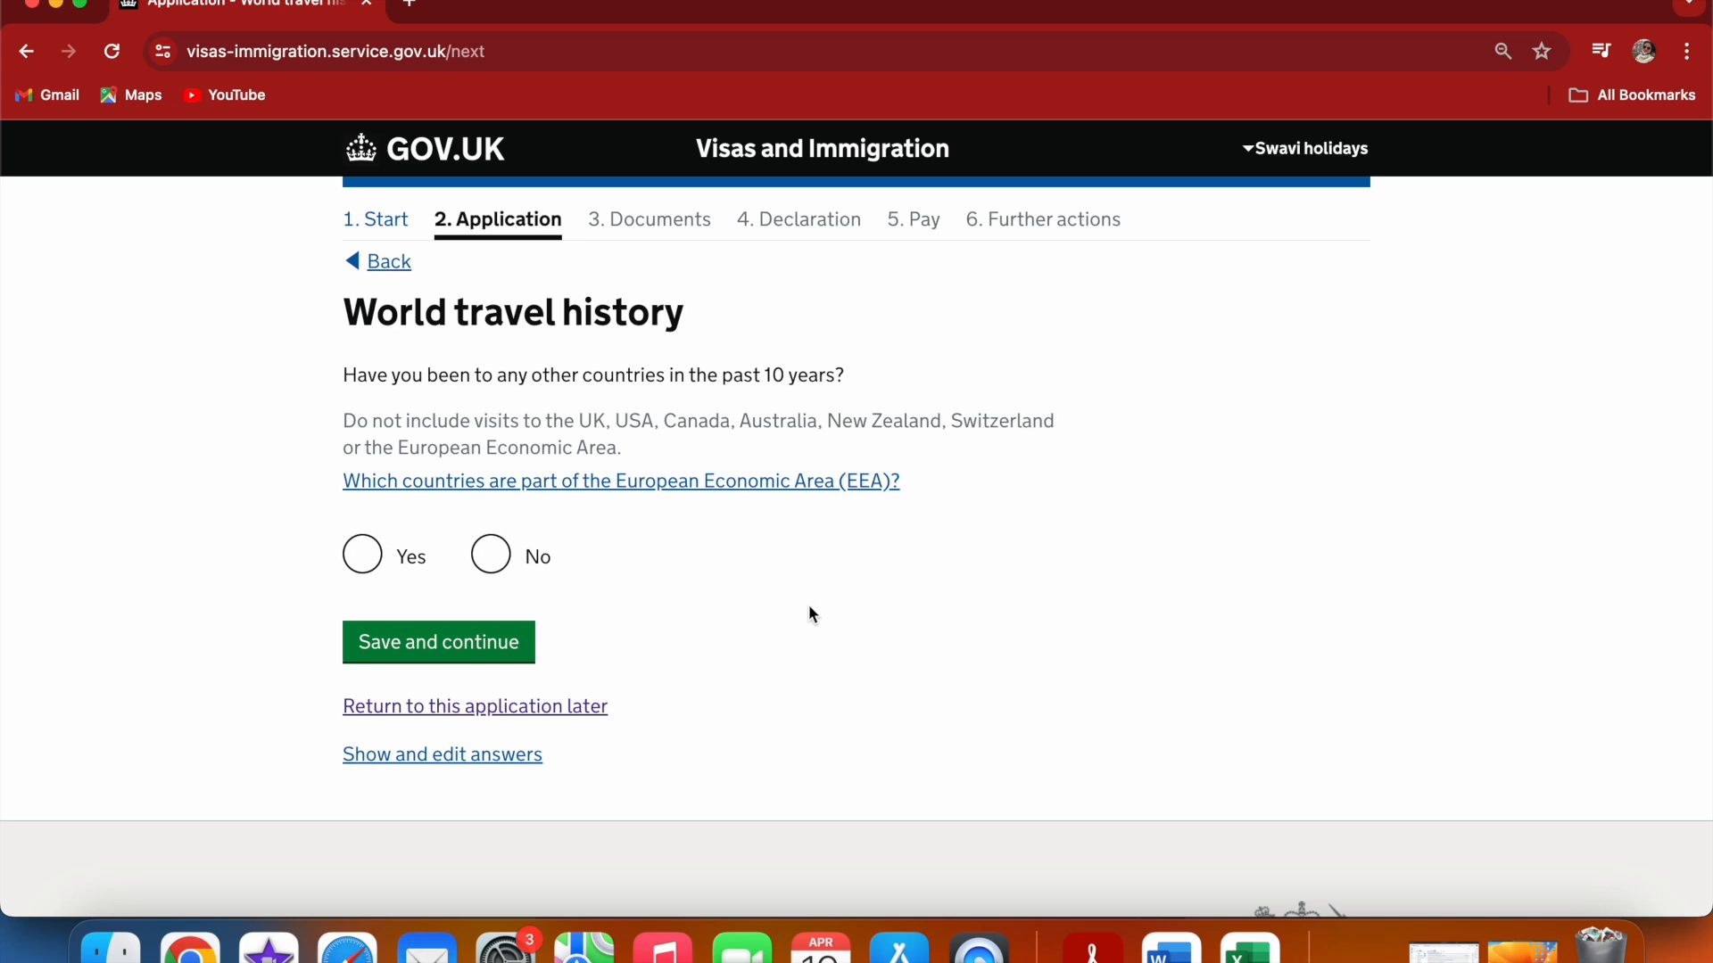
# Answer that you have not been to any other countries in the past 10 years, and save
pyautogui.click(503, 548)
pyautogui.click(449, 654)
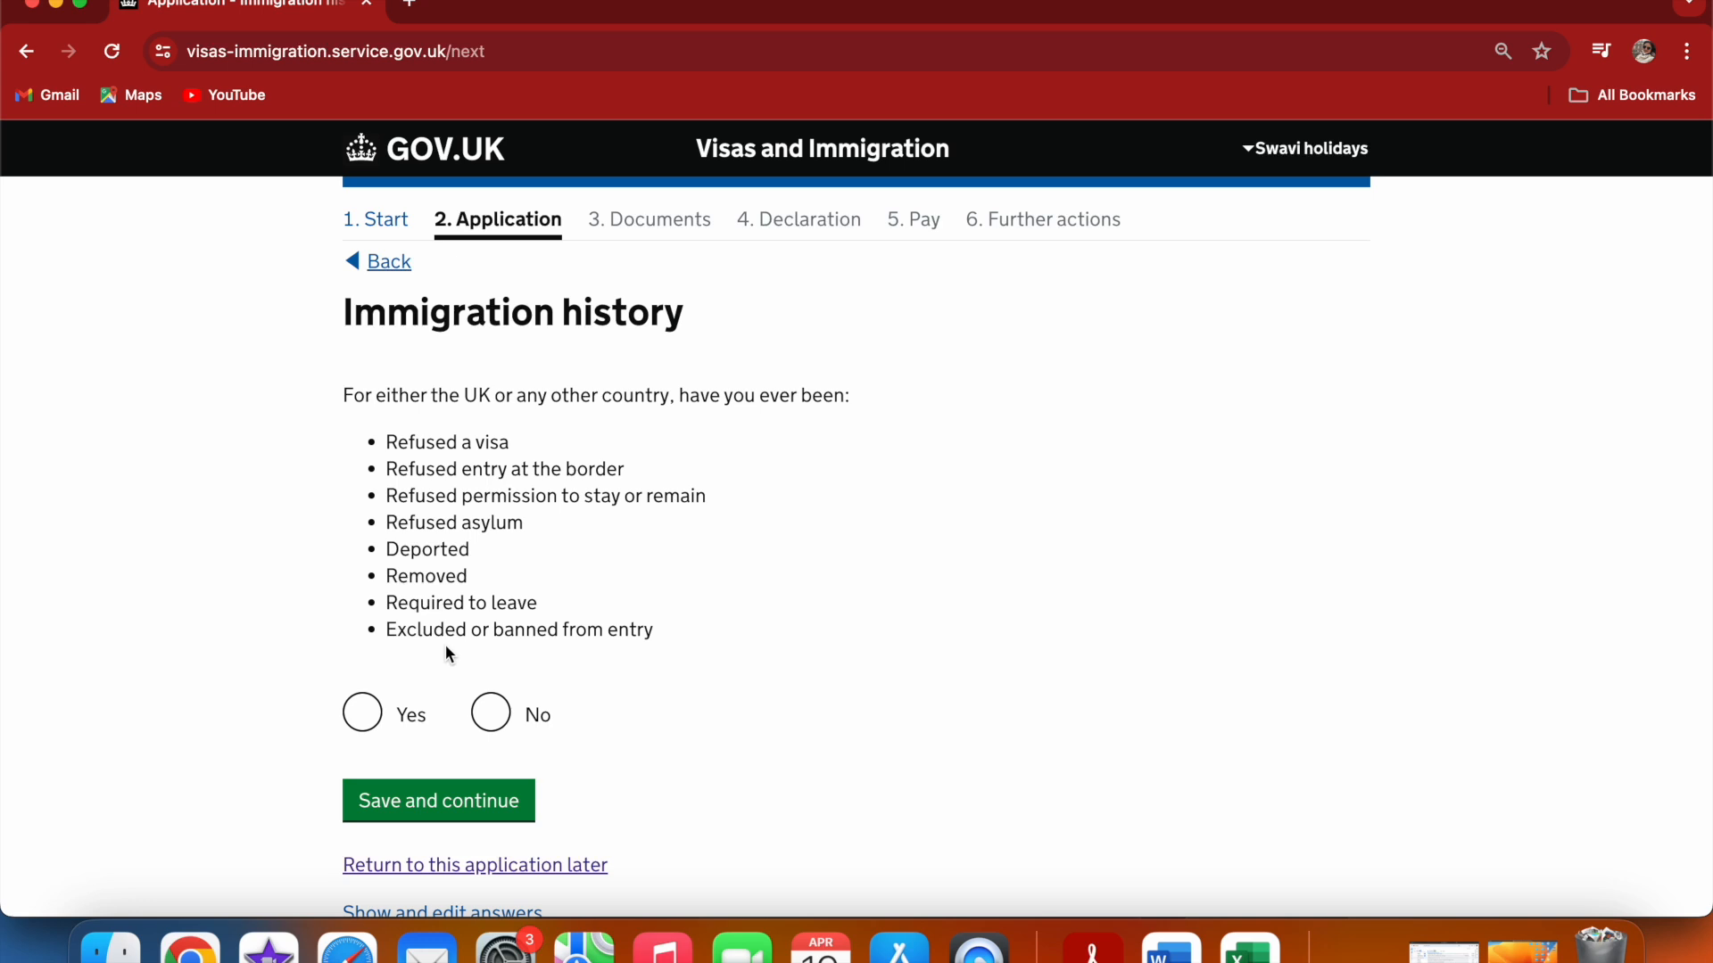
# Answer No to the immigration history question about refusals, deportation or bans, and save
pyautogui.click(489, 712)
pyautogui.click(453, 797)
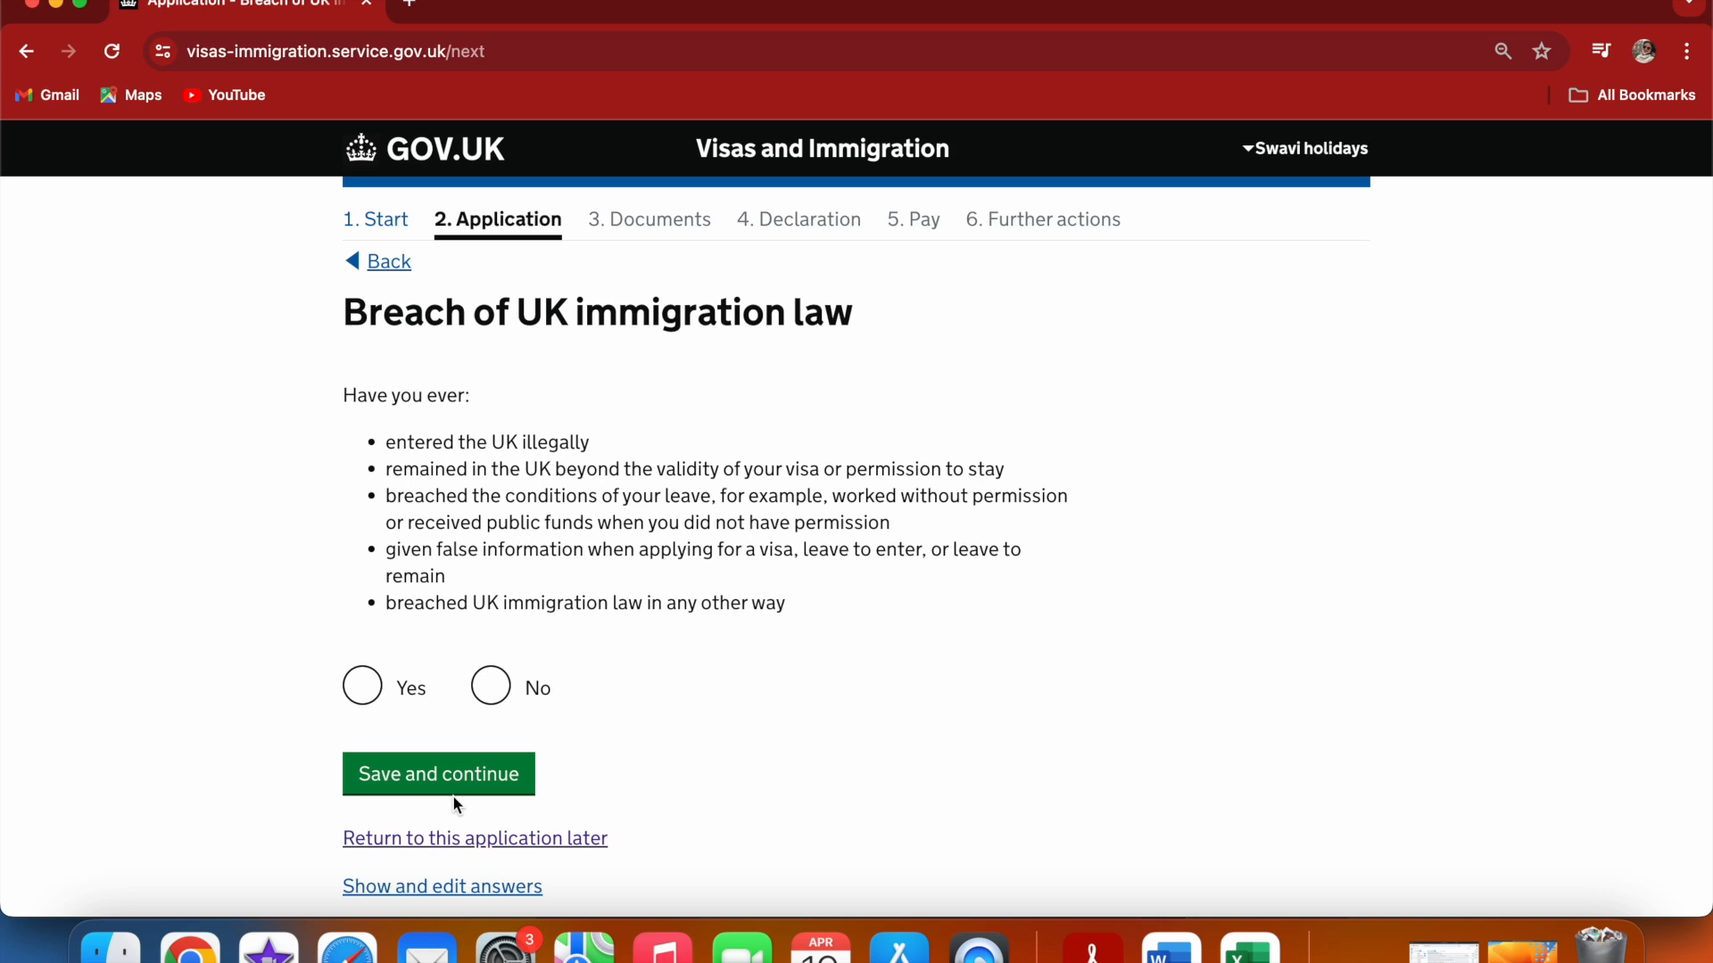
# Answer No to having breached UK immigration law, and save
pyautogui.click(490, 687)
pyautogui.click(446, 778)
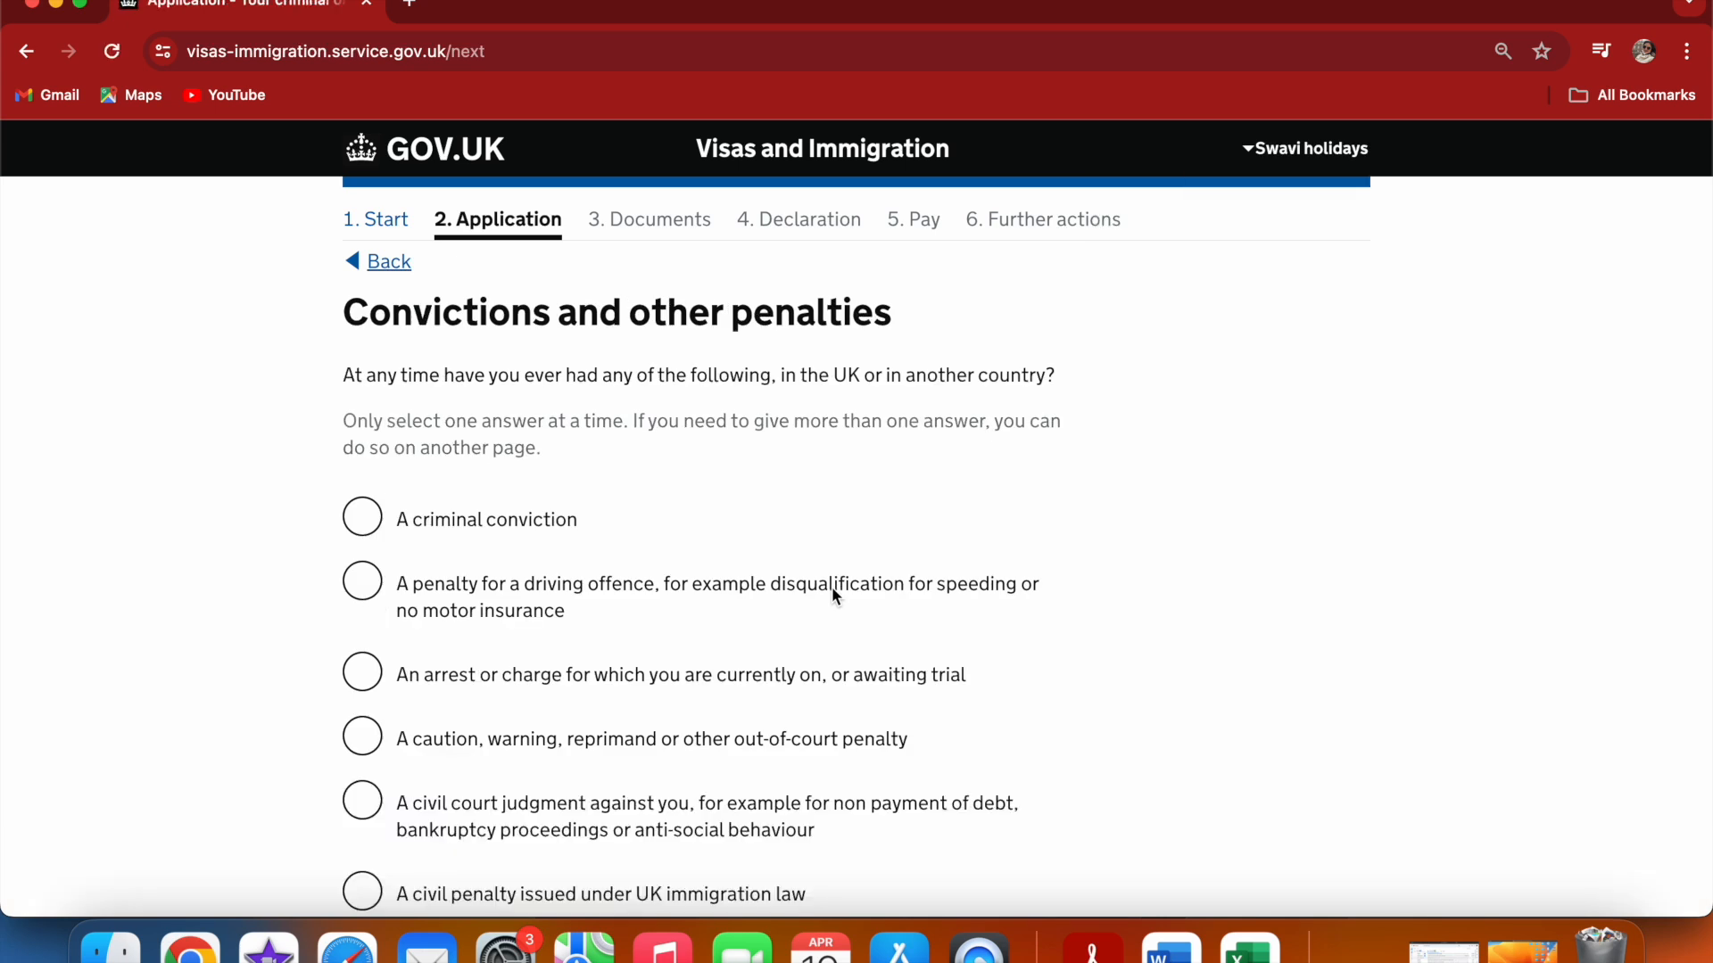
# Select that you have never had any convictions or other penalties, and save
pyautogui.scroll(-5, 1388, 435)
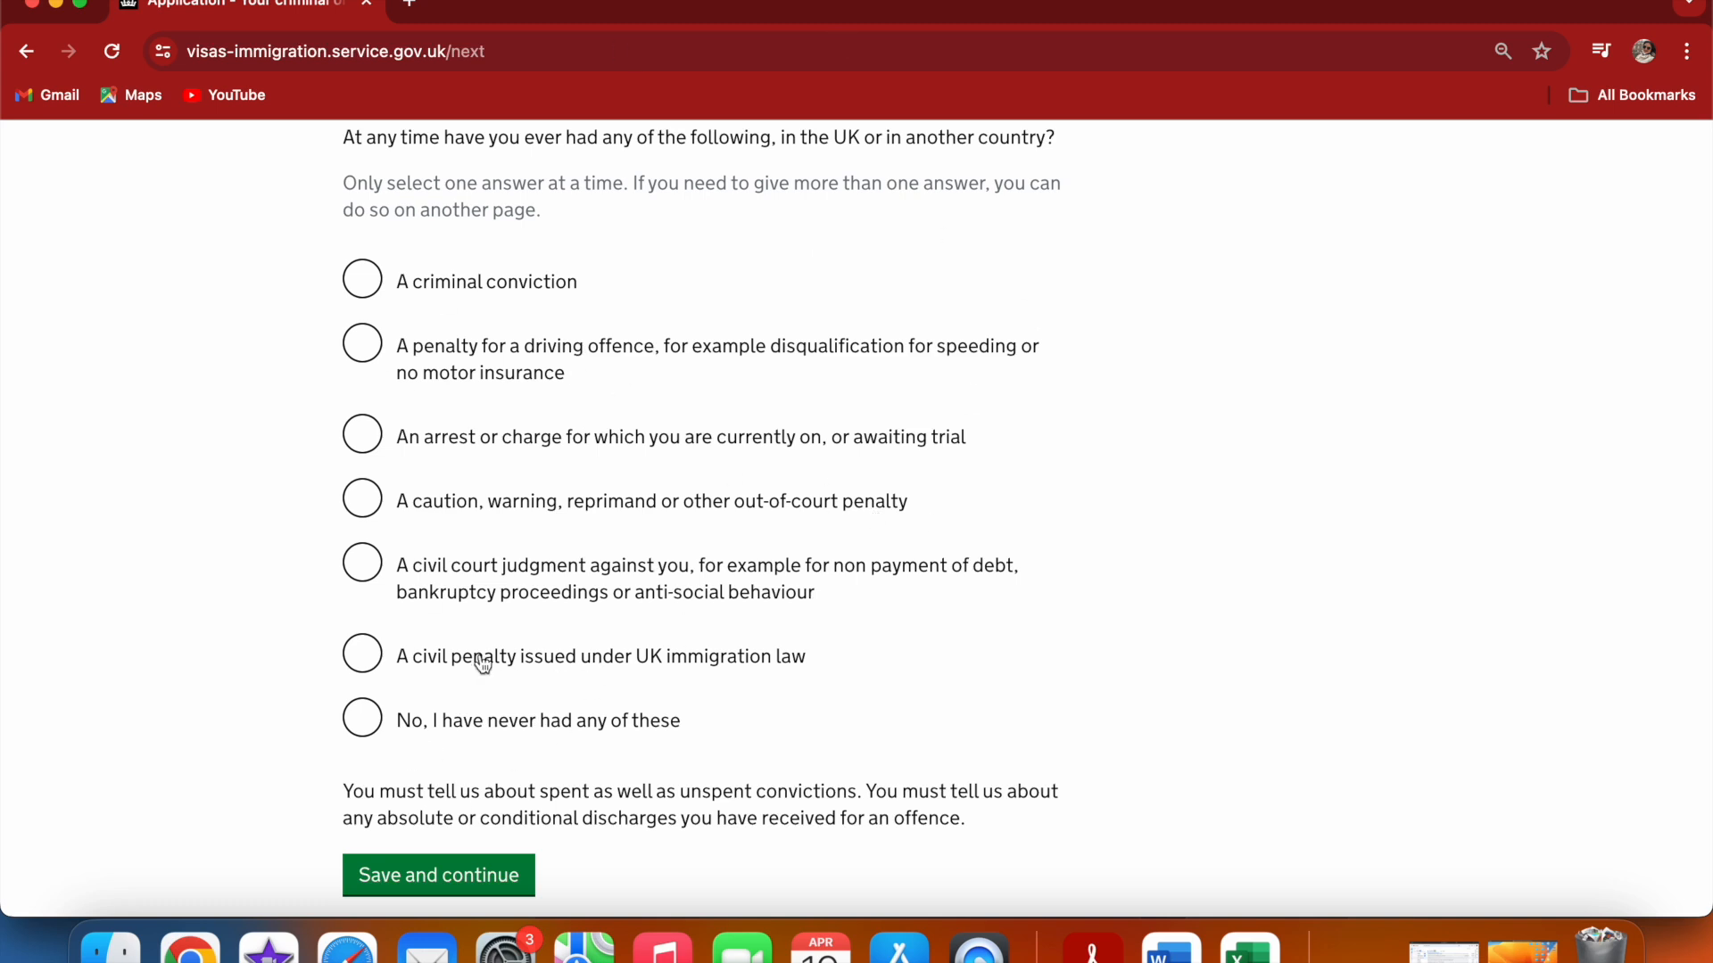
pyautogui.click(360, 722)
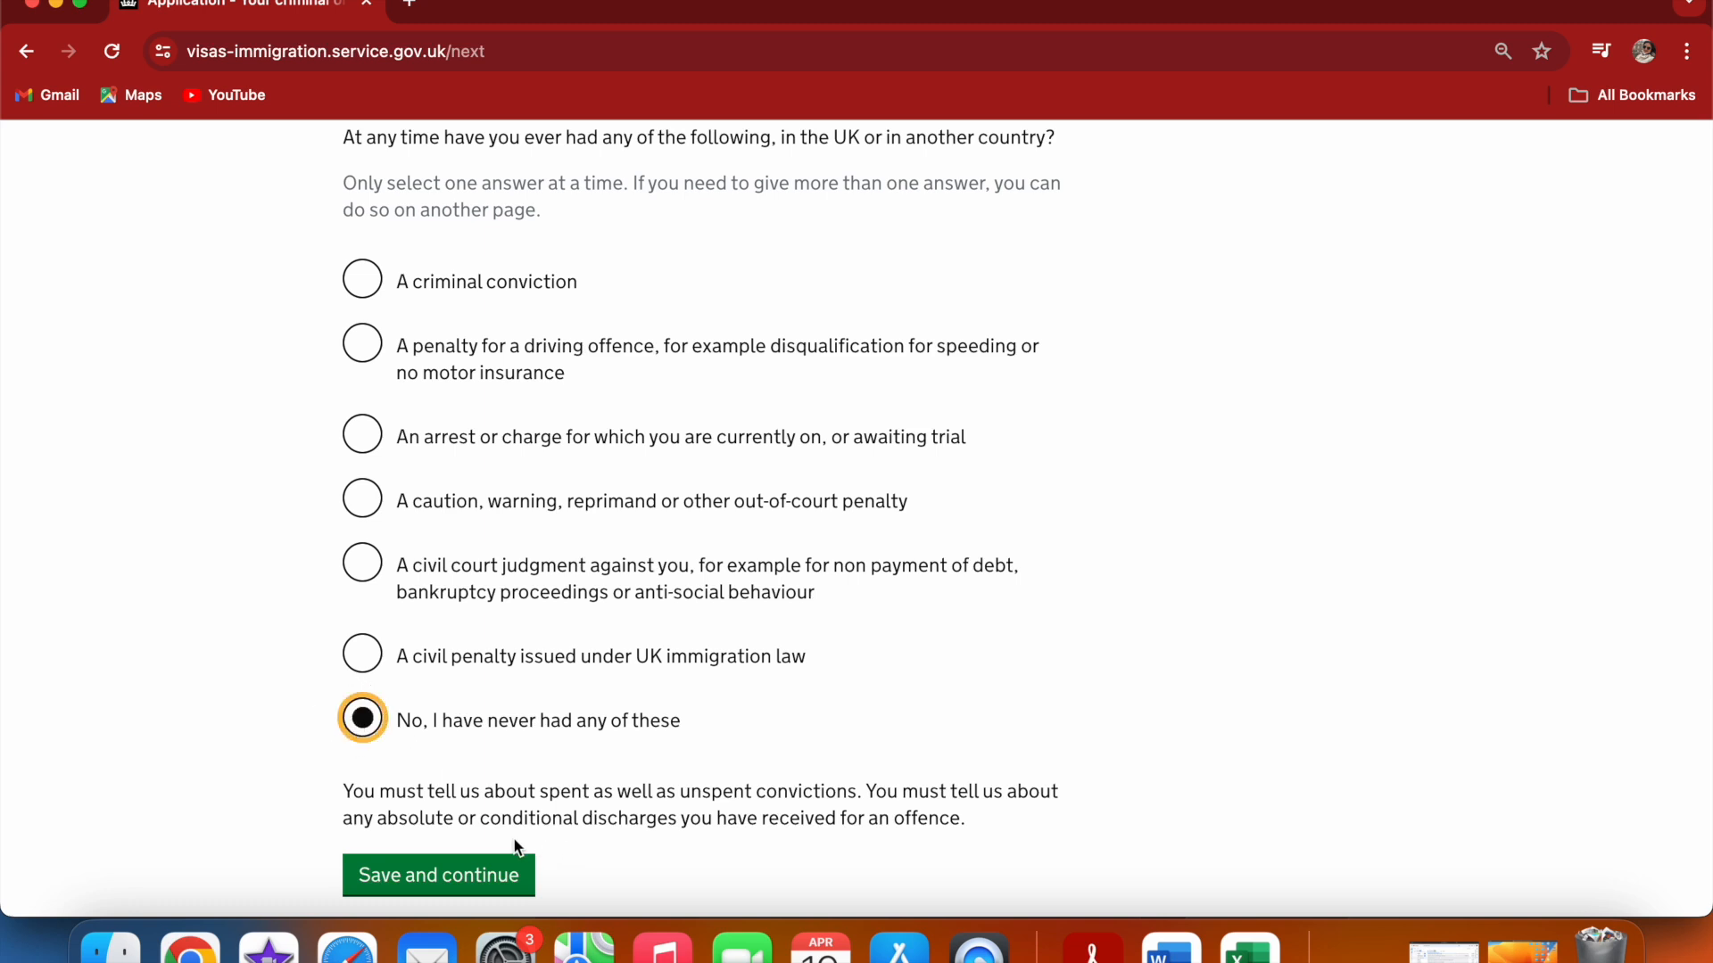
pyautogui.click(492, 872)
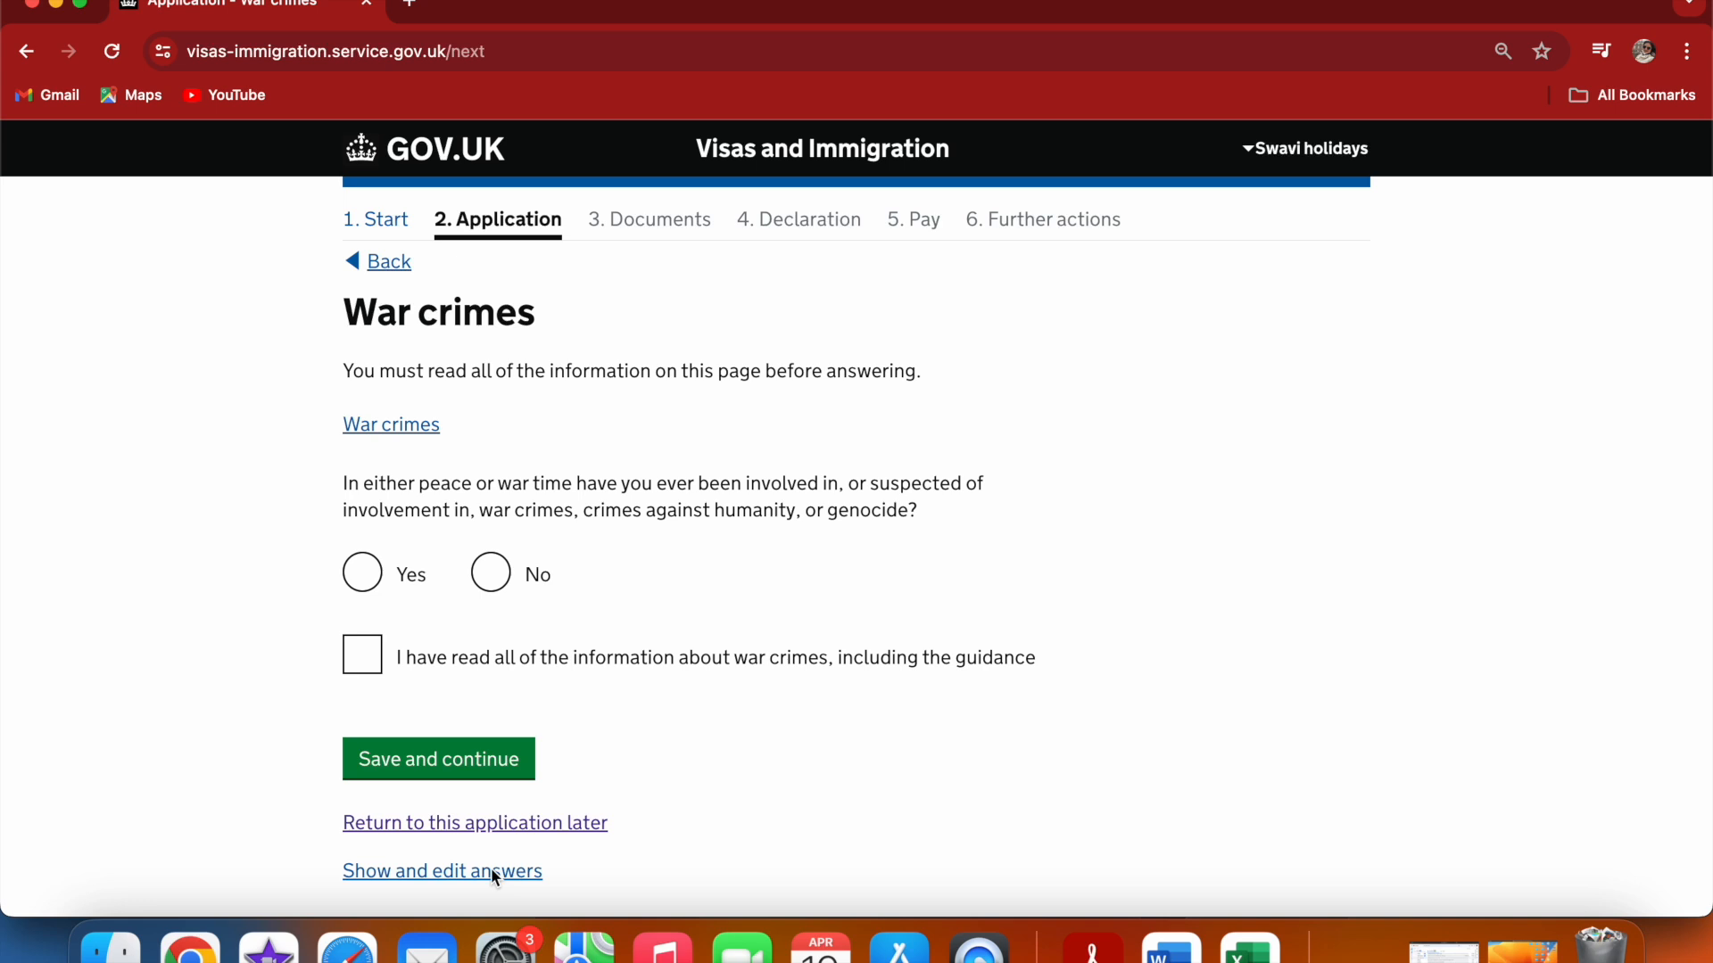
# Answer No to war crimes involvement, confirm having read the war crimes information, and save
pyautogui.click(491, 573)
pyautogui.click(381, 678)
pyautogui.click(412, 756)
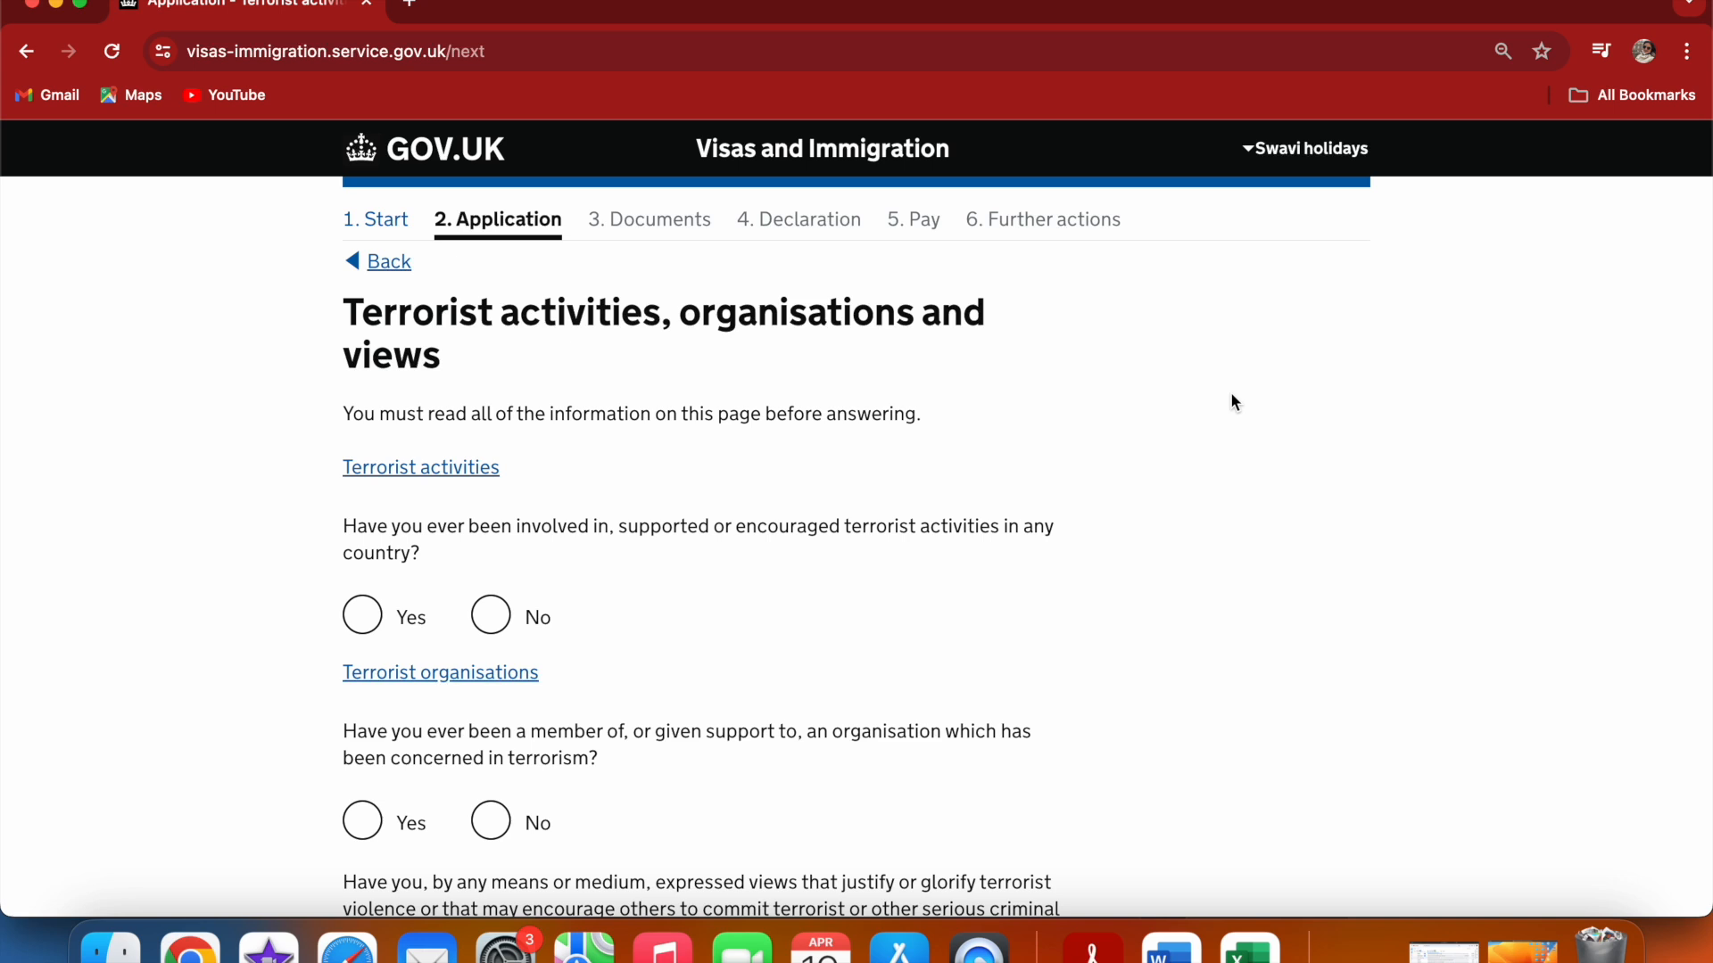
# Answer No to all three terrorism questions, confirm having read the terrorist activities information, and save
pyautogui.click(491, 615)
pyautogui.click(501, 822)
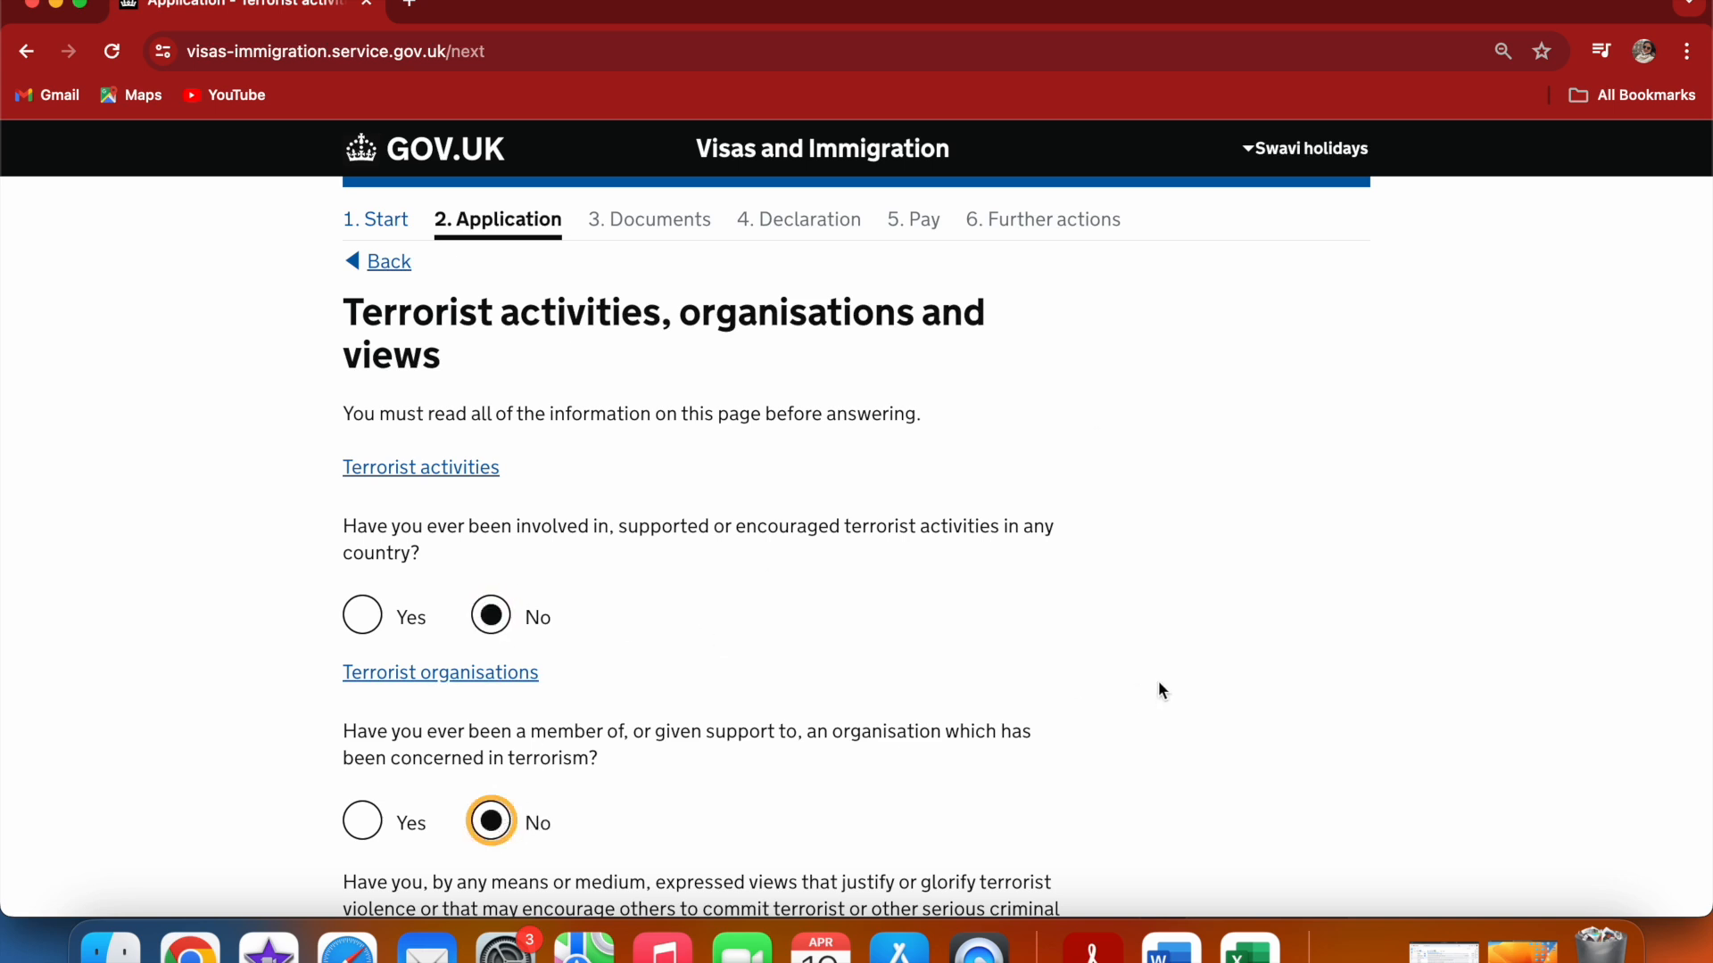
pyautogui.scroll(-5, 1161, 685)
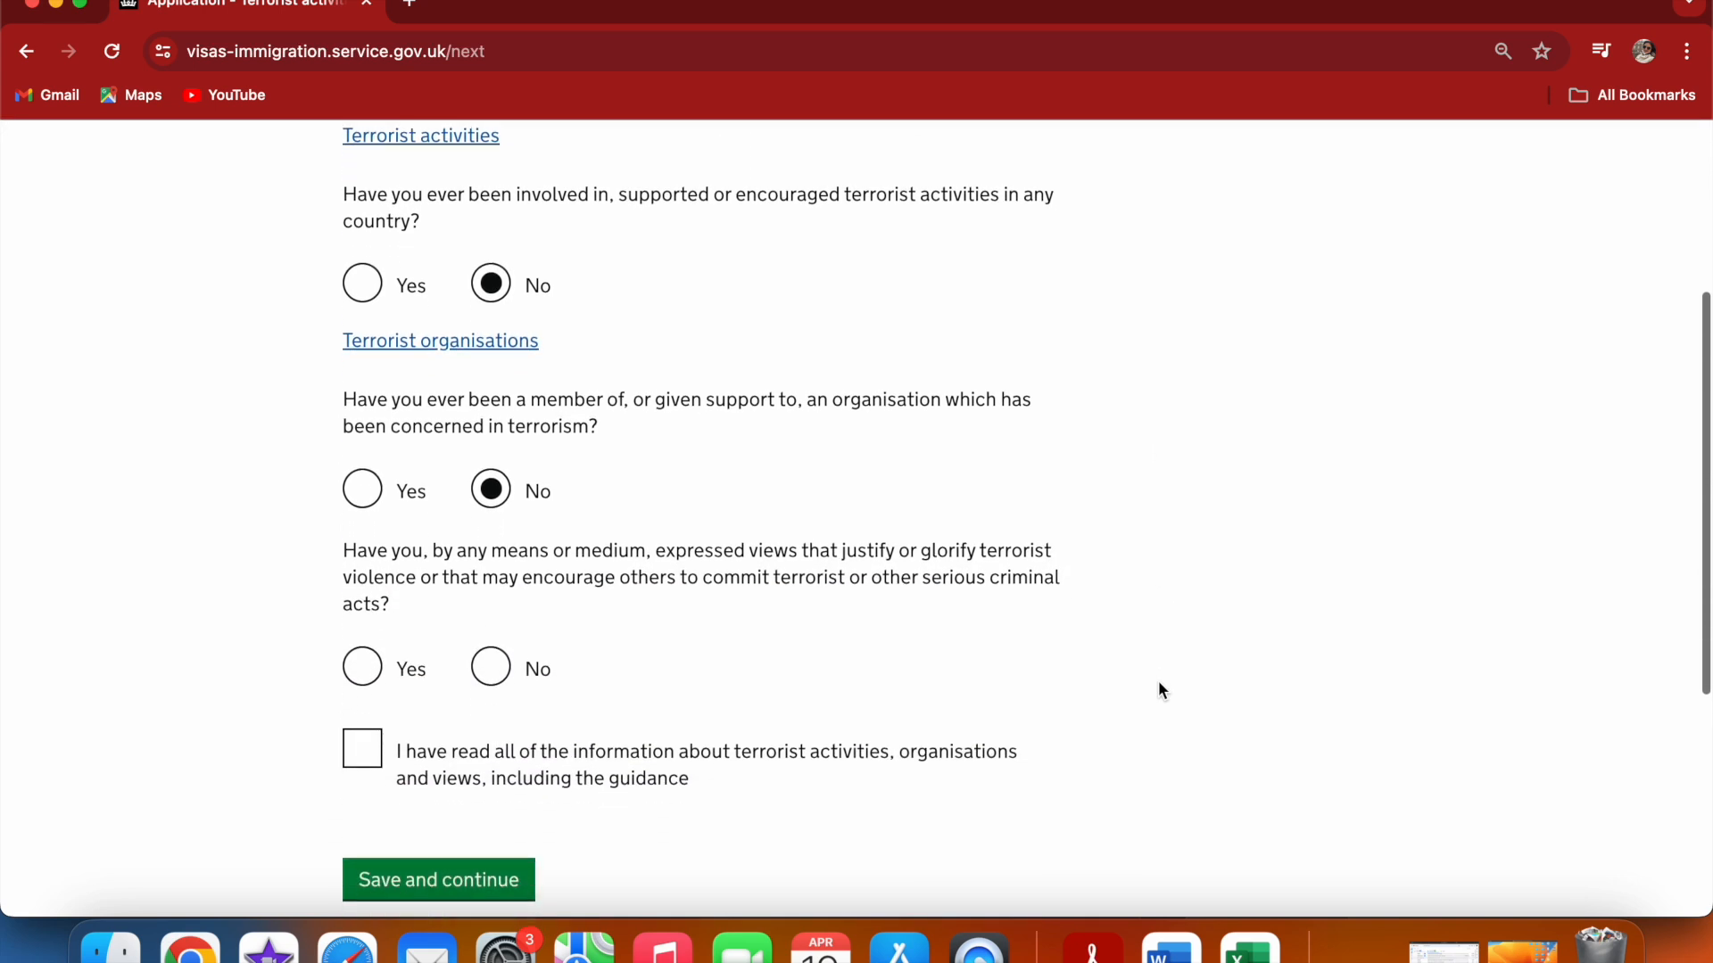
pyautogui.click(490, 667)
pyautogui.click(359, 755)
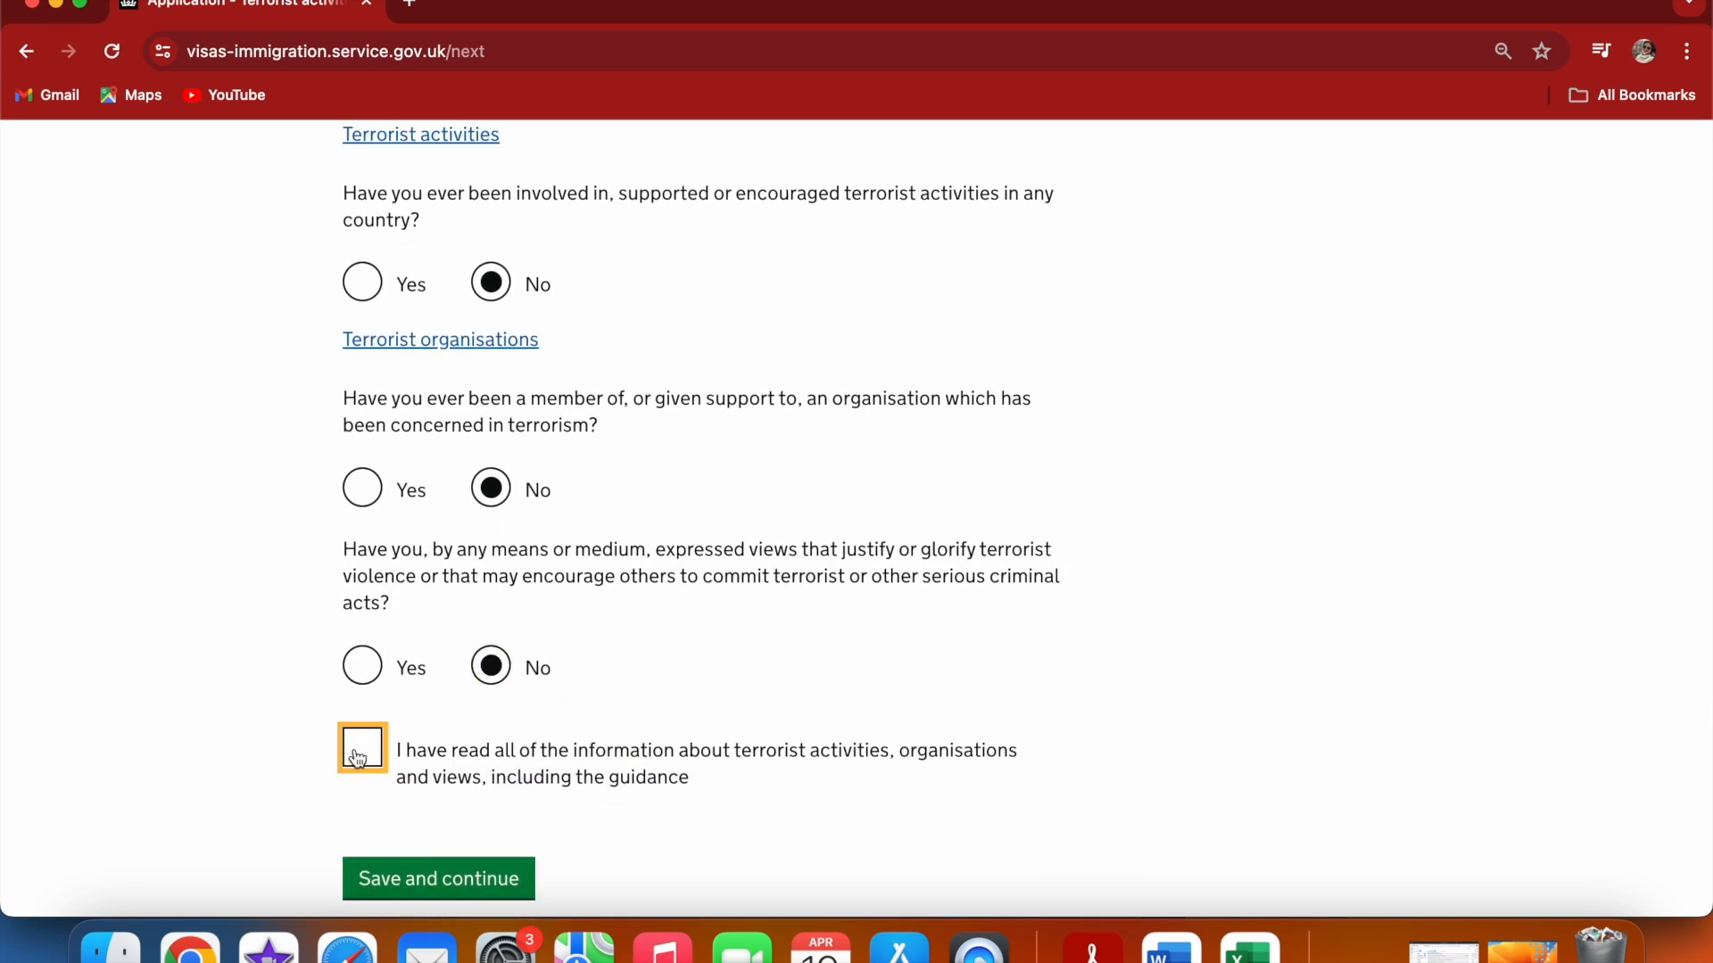
pyautogui.click(433, 878)
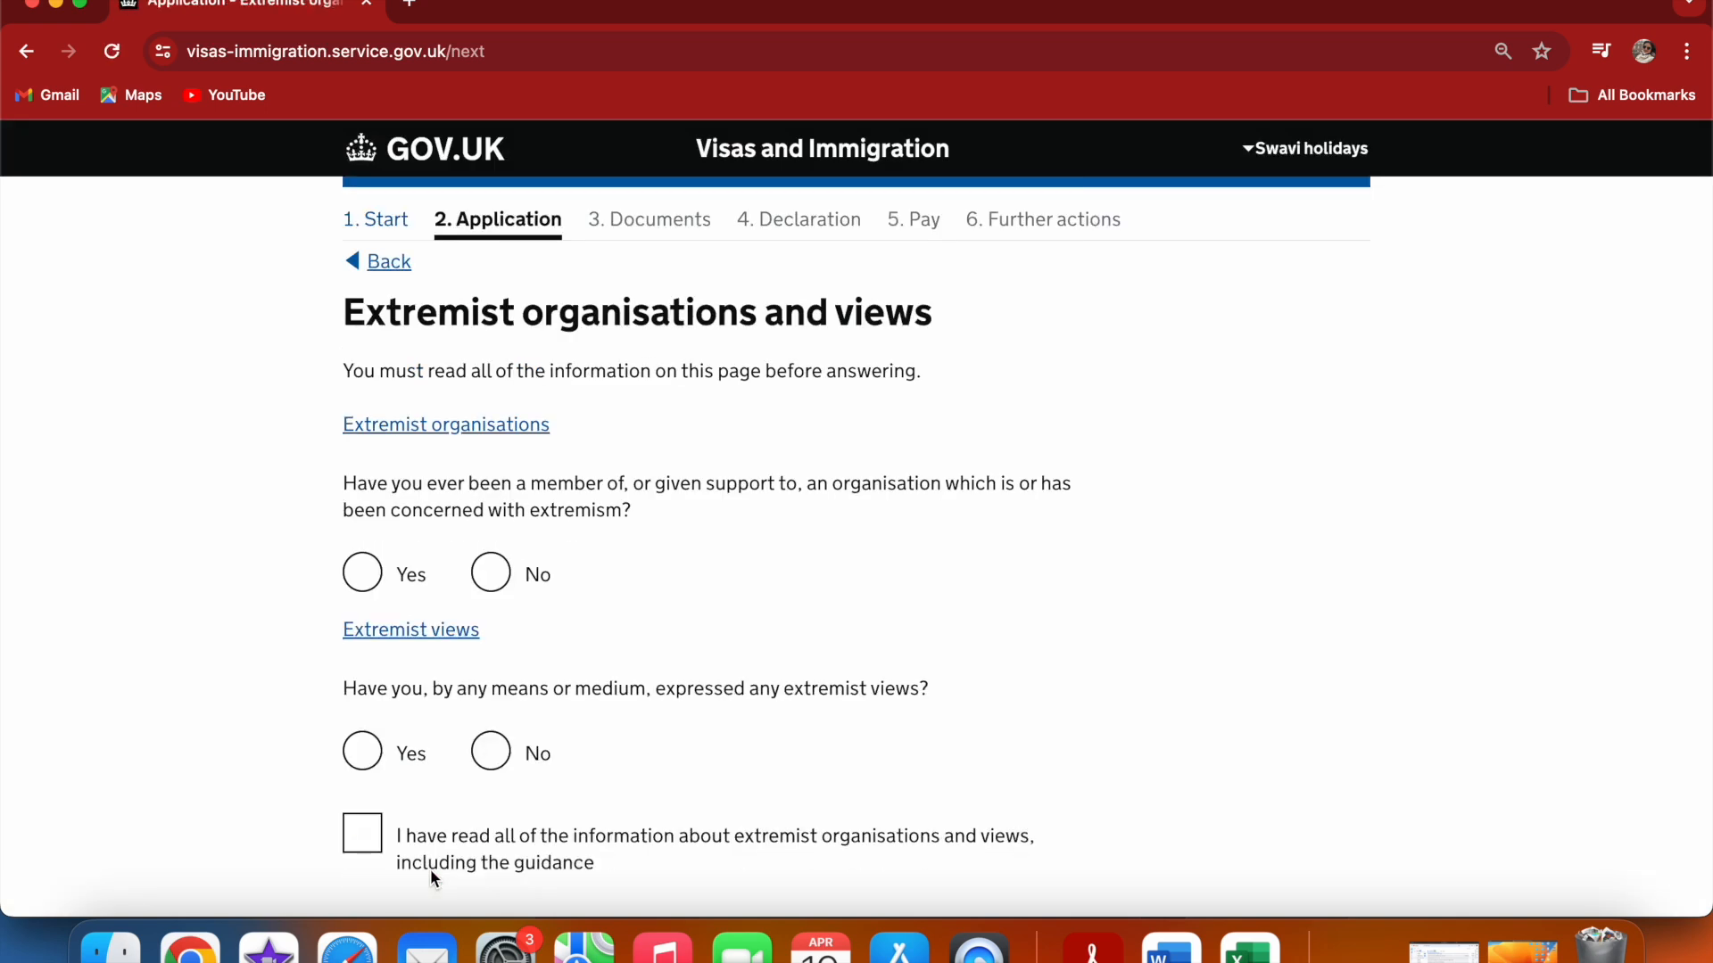
# Answer No to both extremism questions, confirm having read the extremist organisations information, and save
pyautogui.click(542, 593)
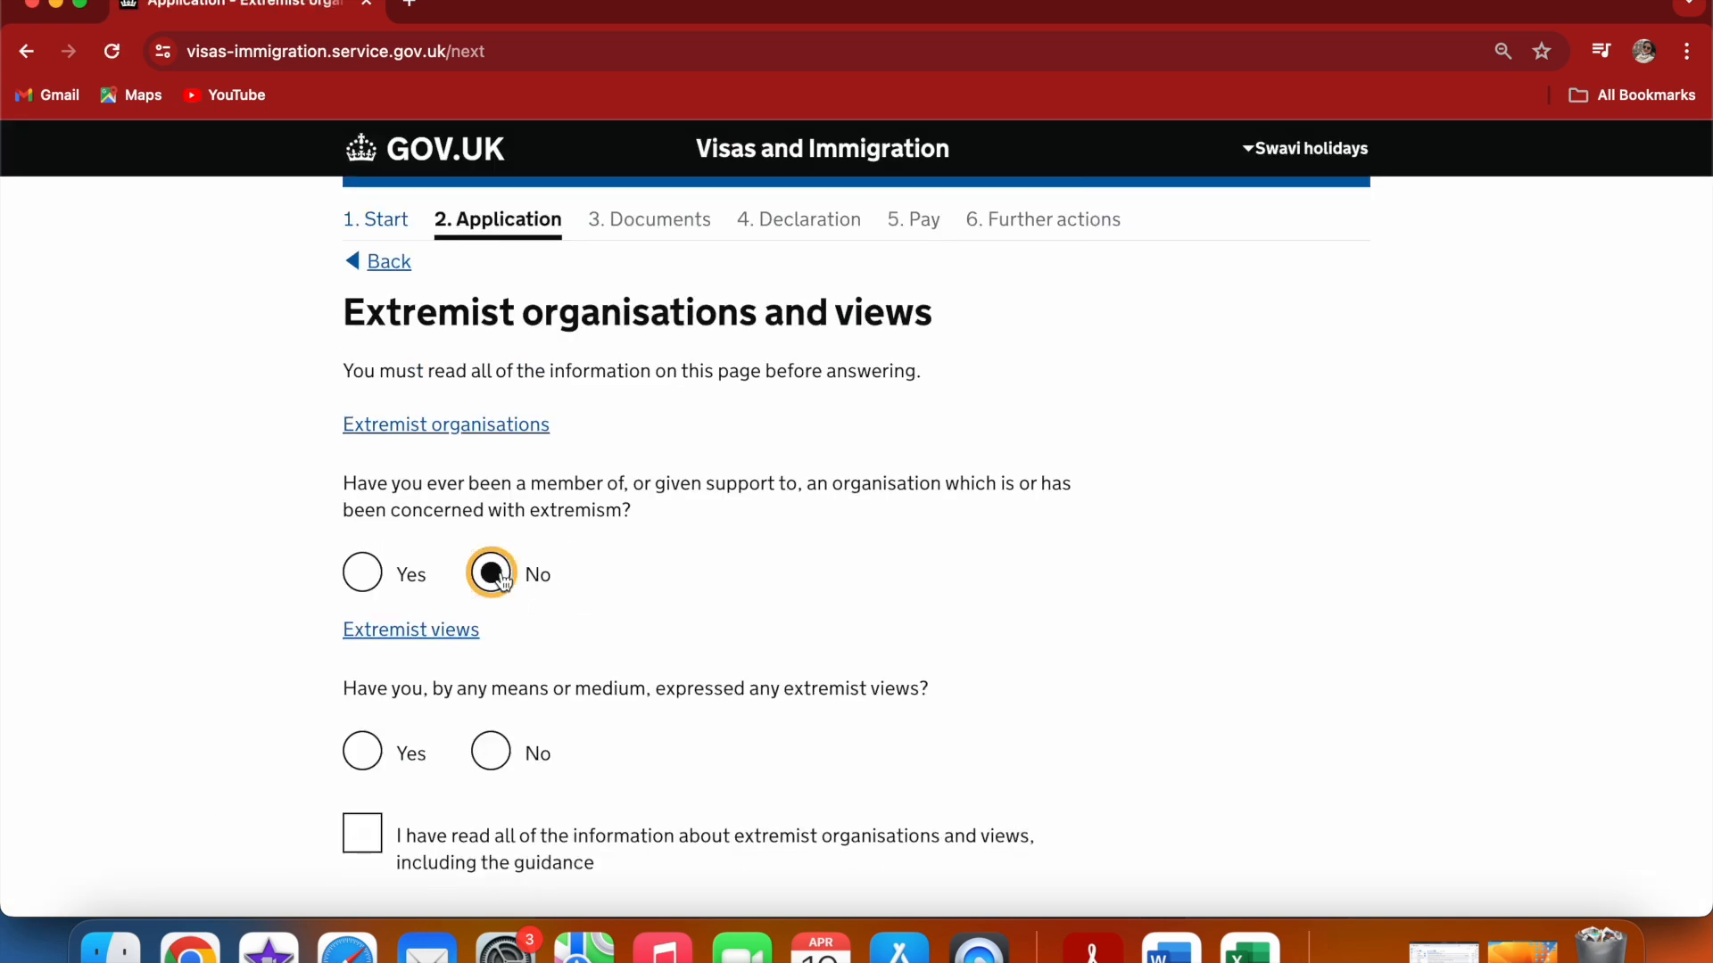
pyautogui.click(493, 752)
pyautogui.click(393, 859)
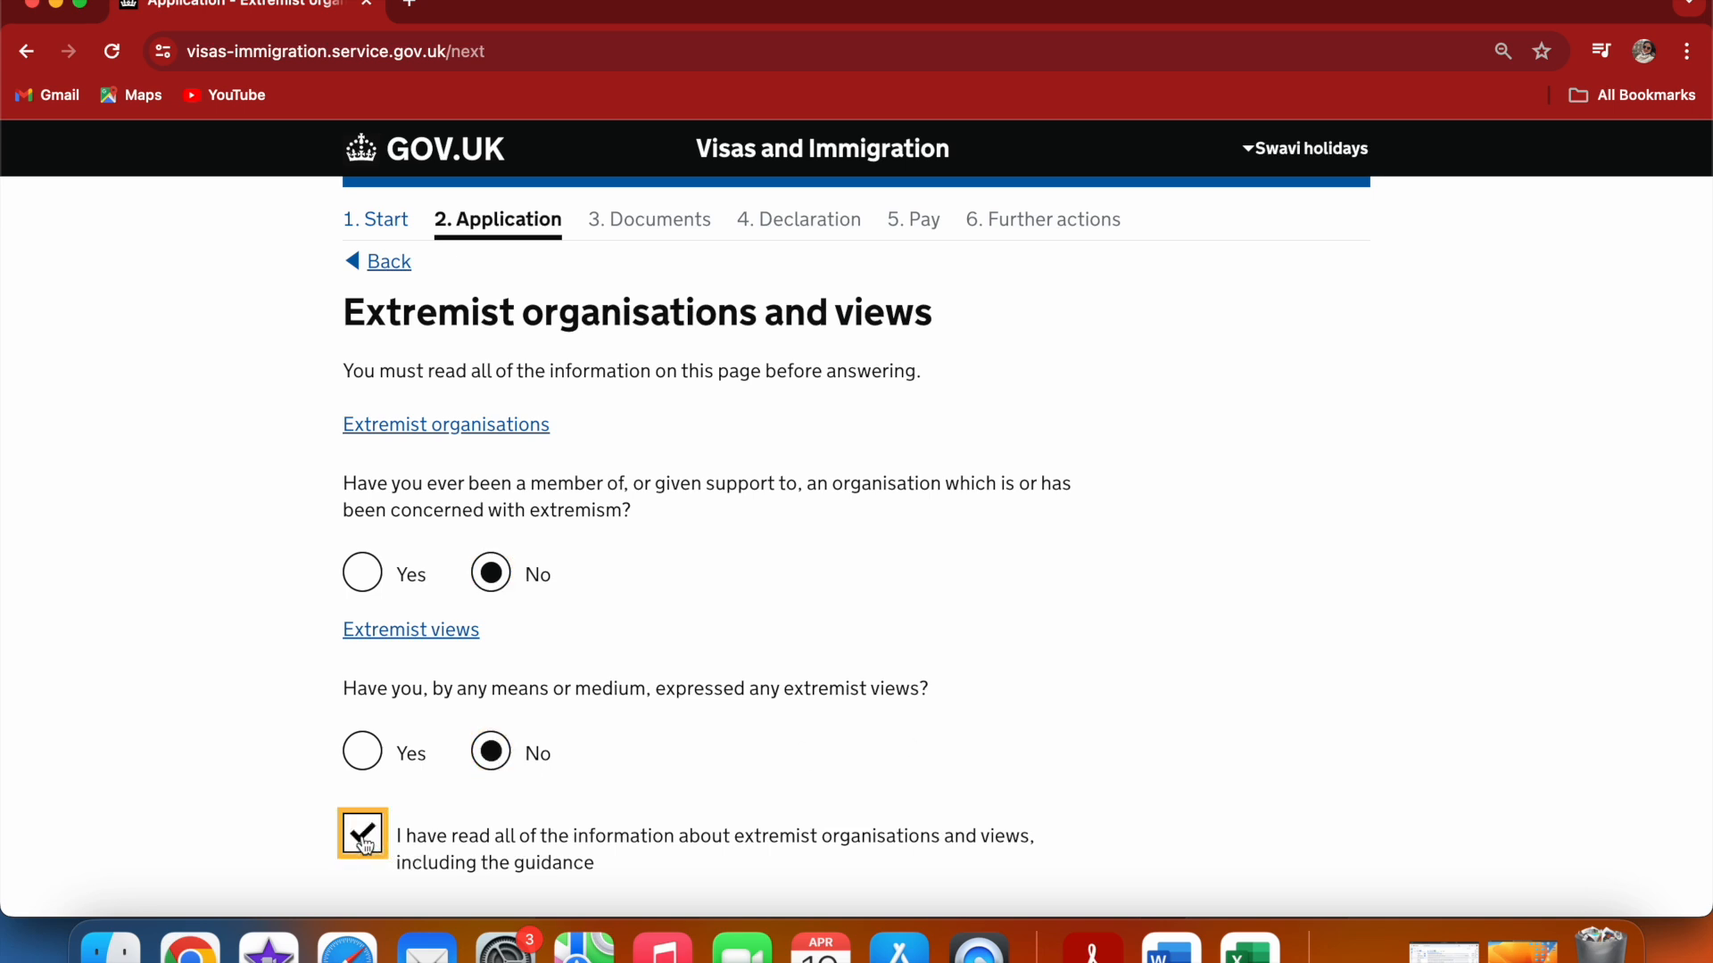
pyautogui.scroll(-3, 998, 677)
pyautogui.click(483, 772)
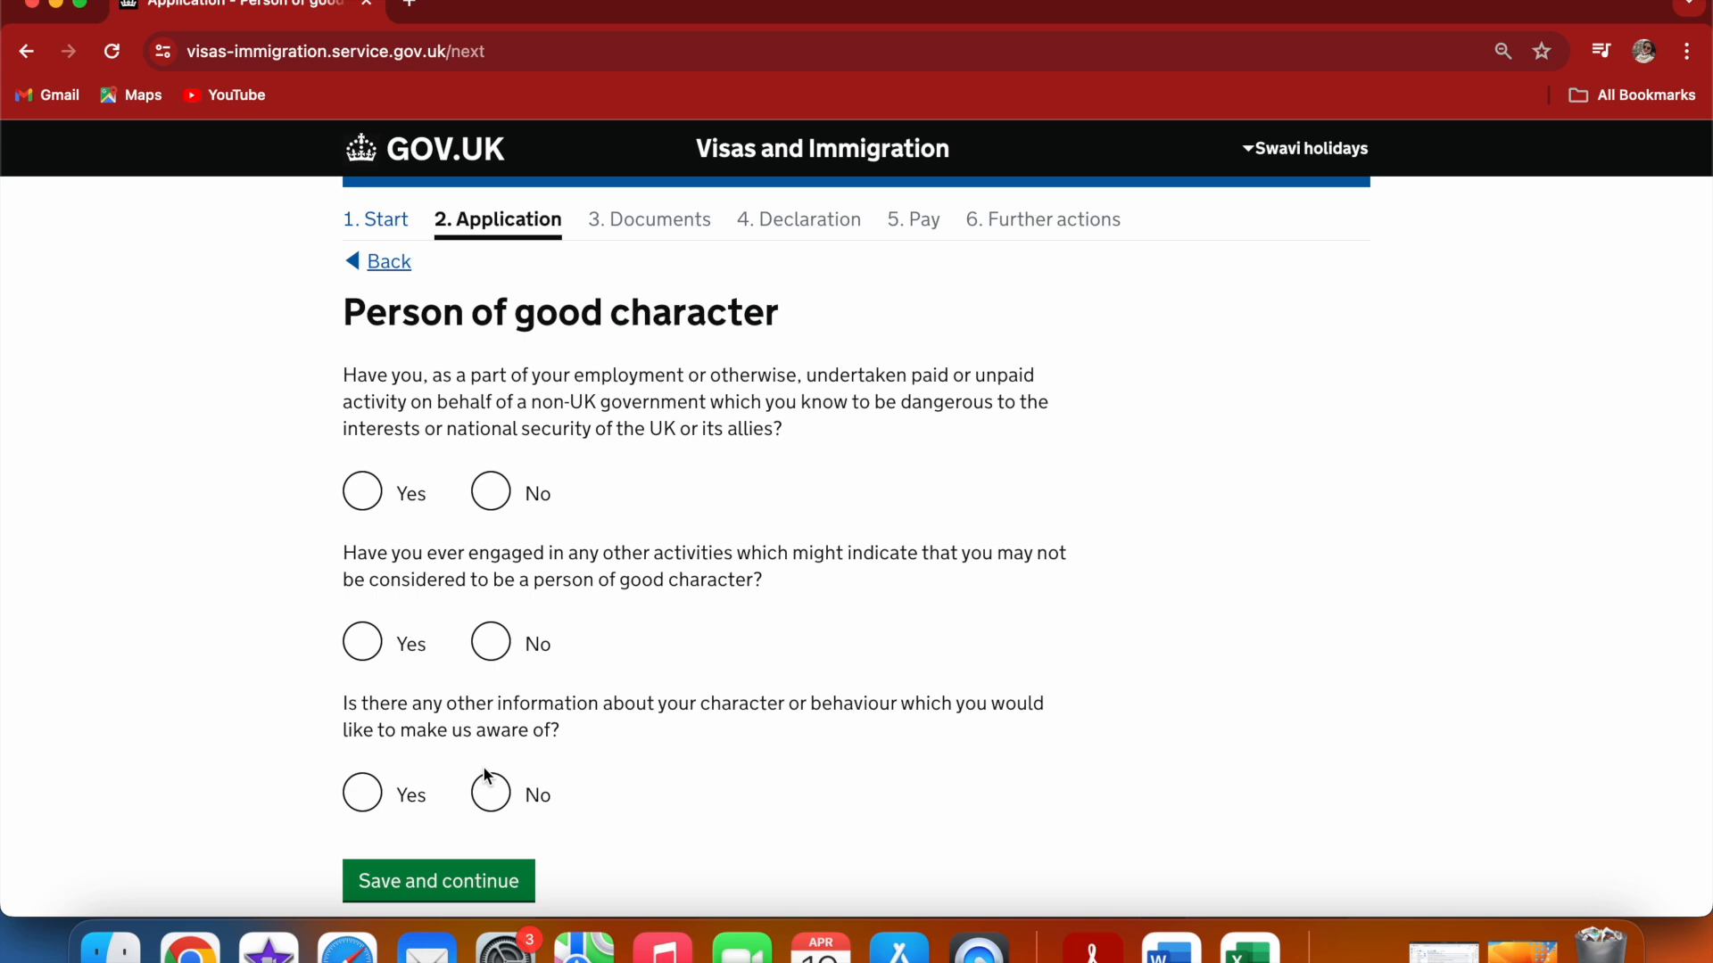
# Answer No to all three good character questions and save
pyautogui.click(480, 507)
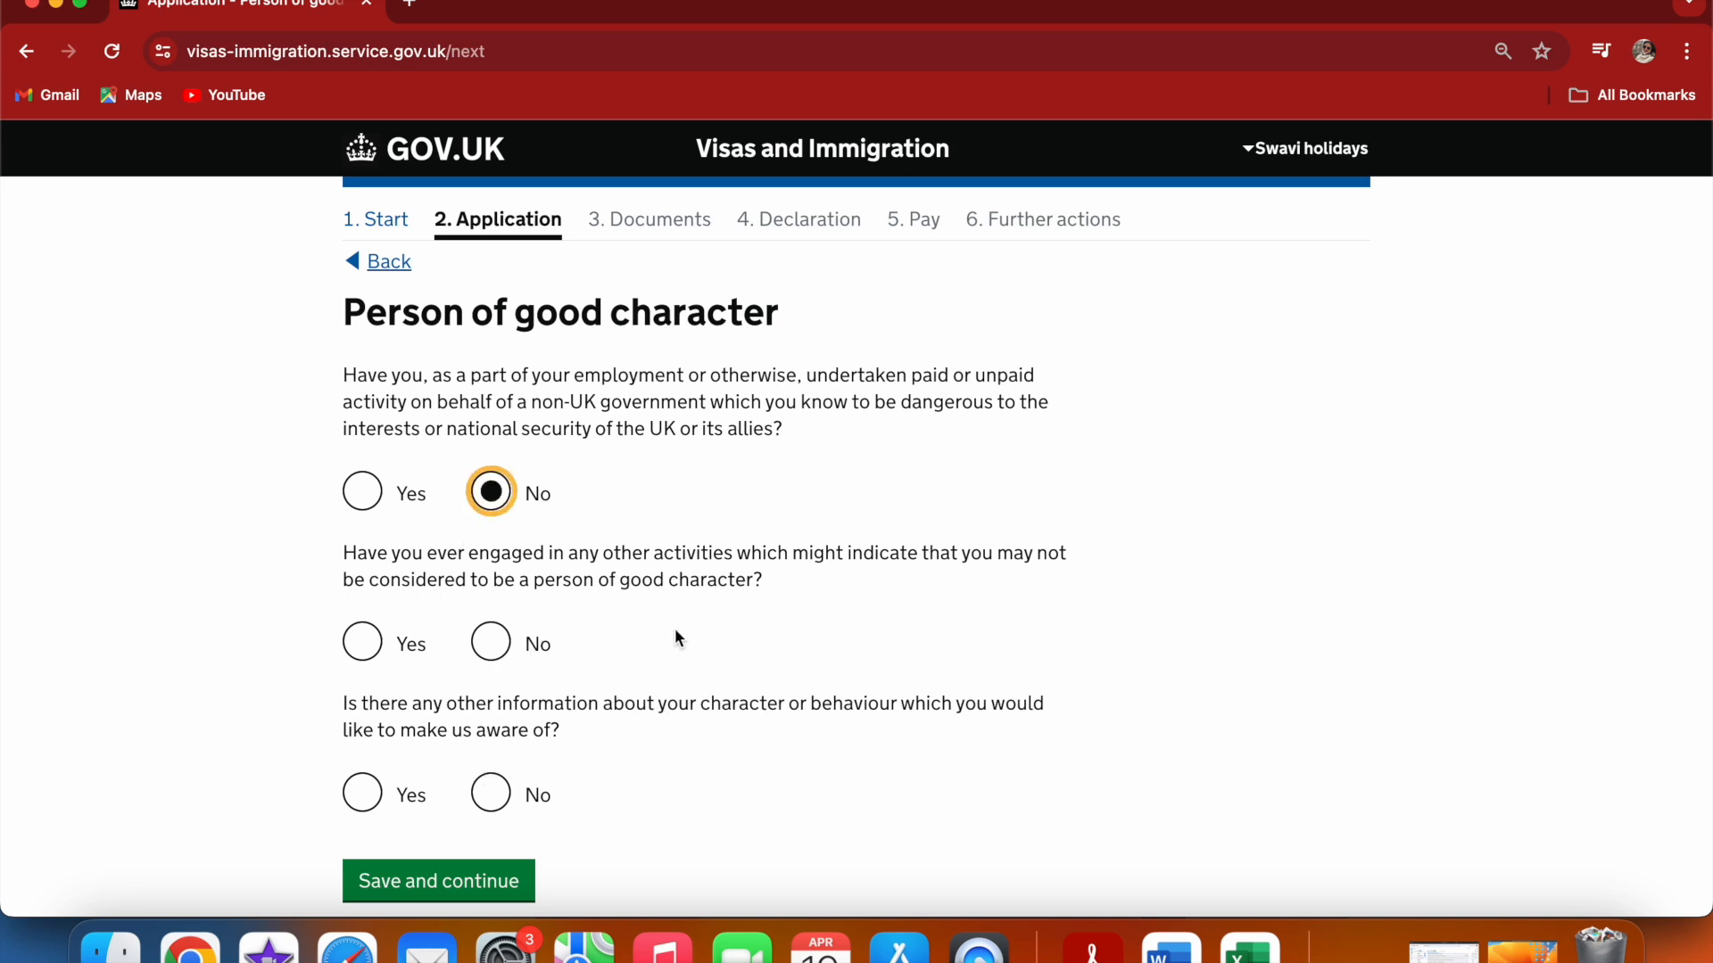
pyautogui.click(509, 644)
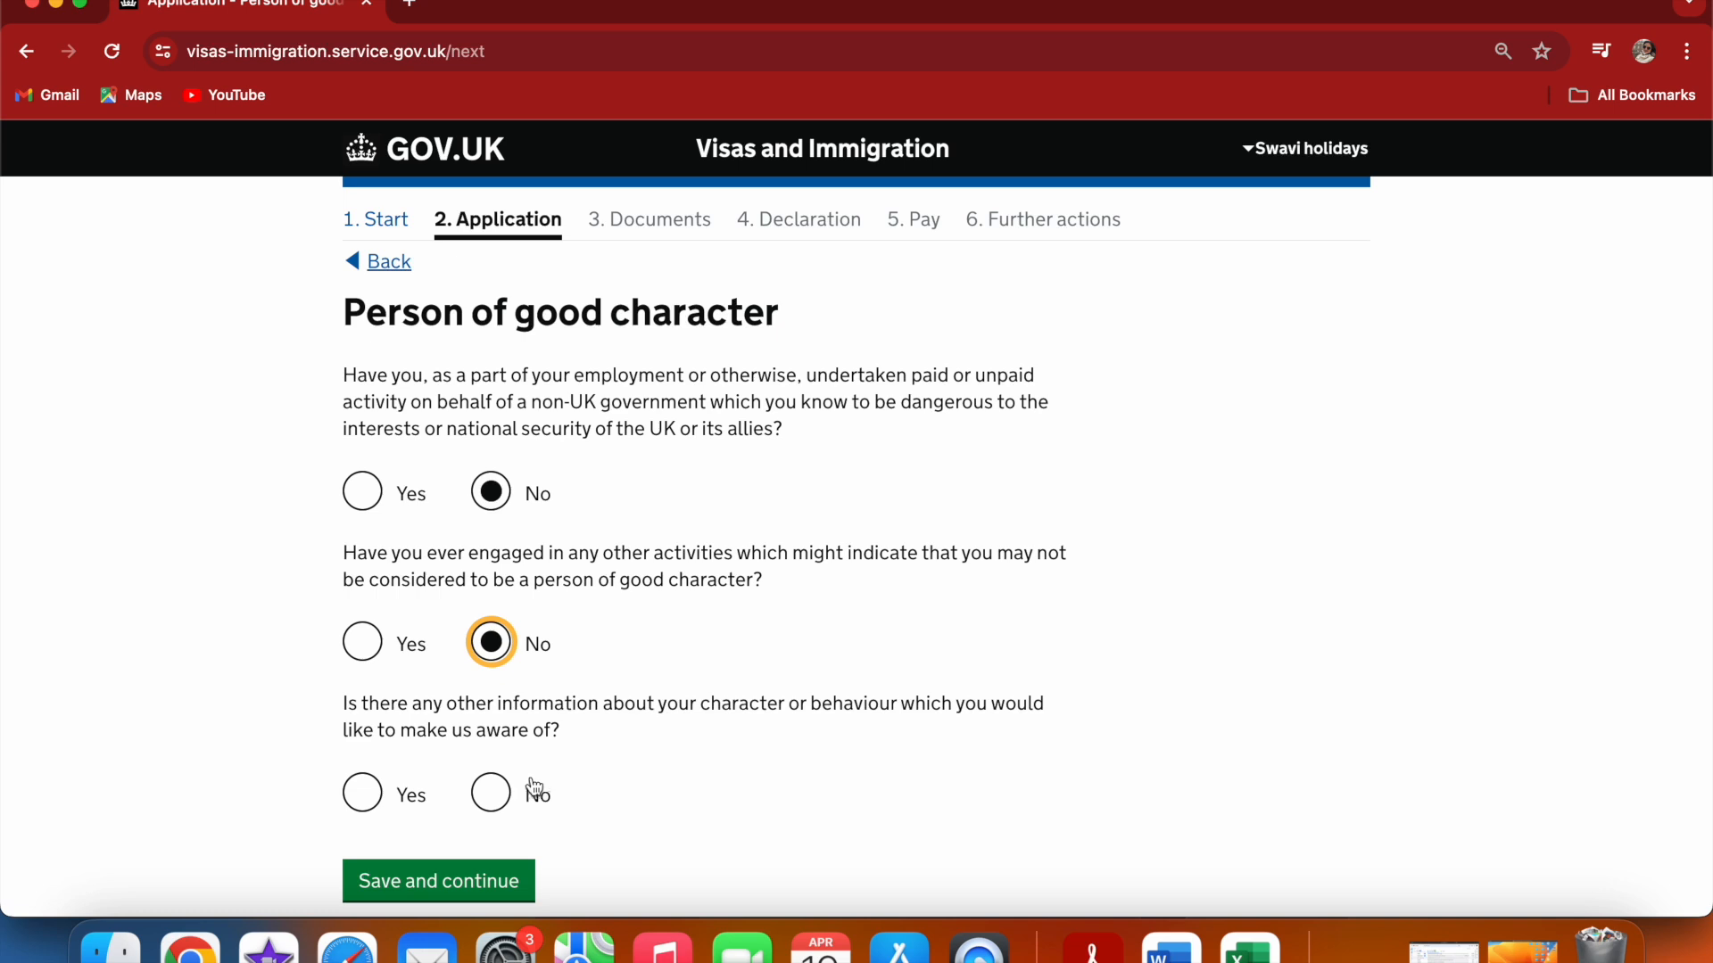
pyautogui.click(501, 792)
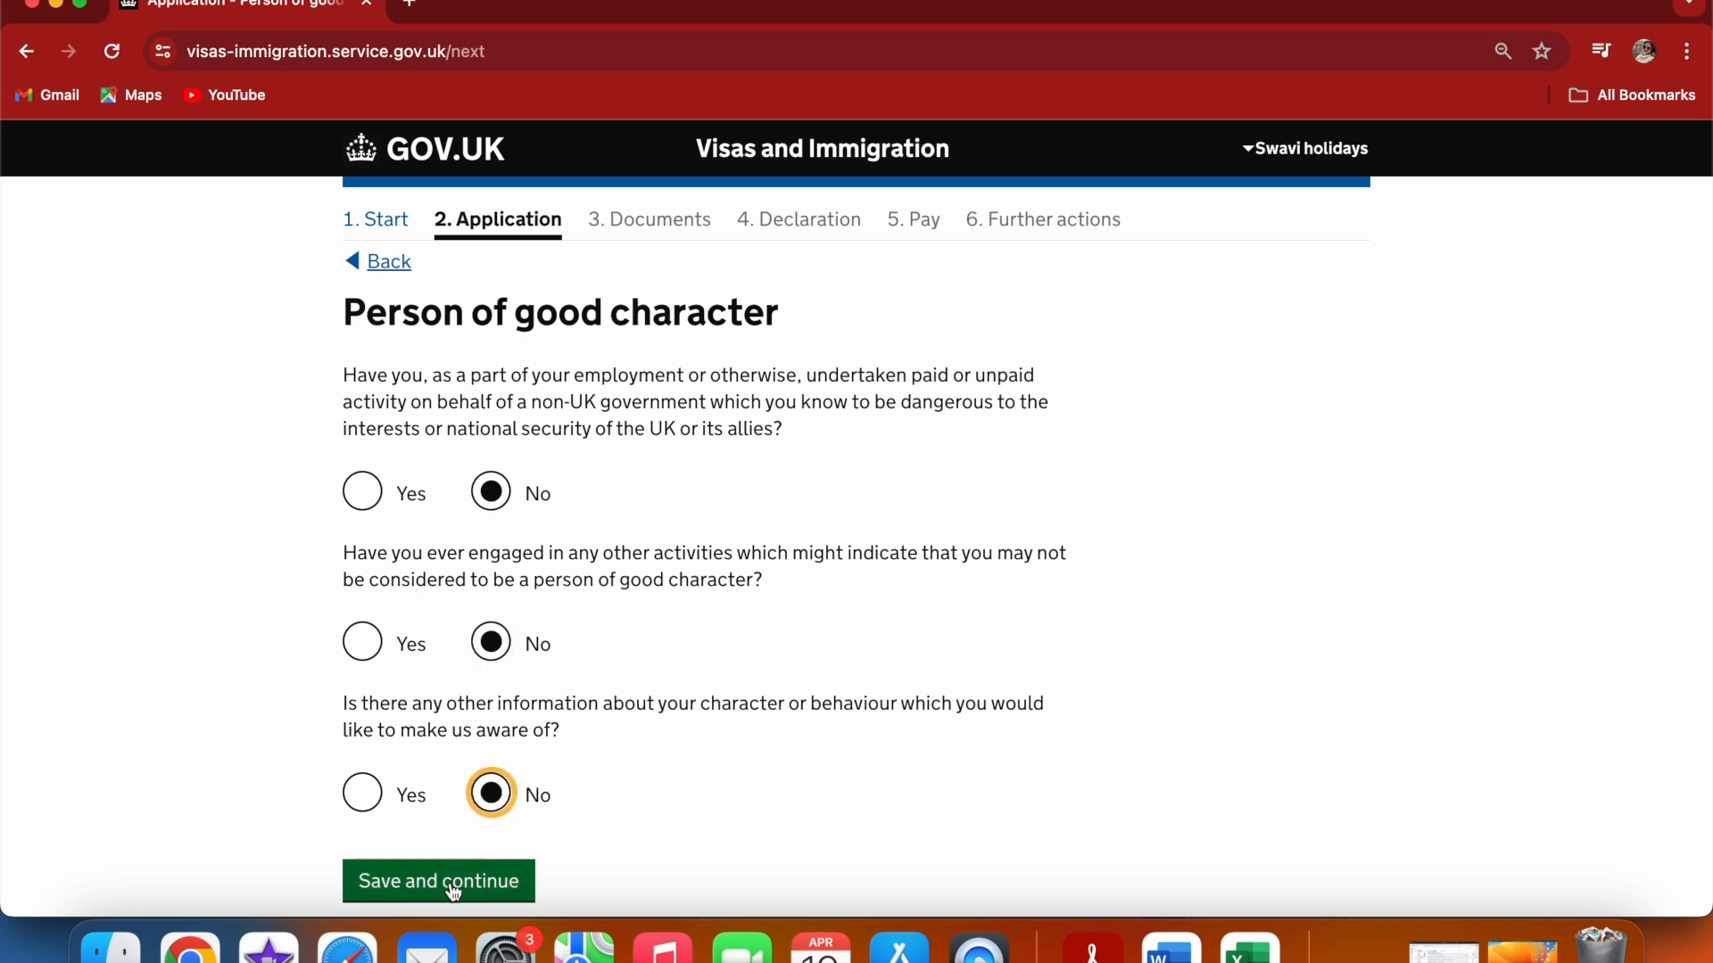
pyautogui.click(478, 878)
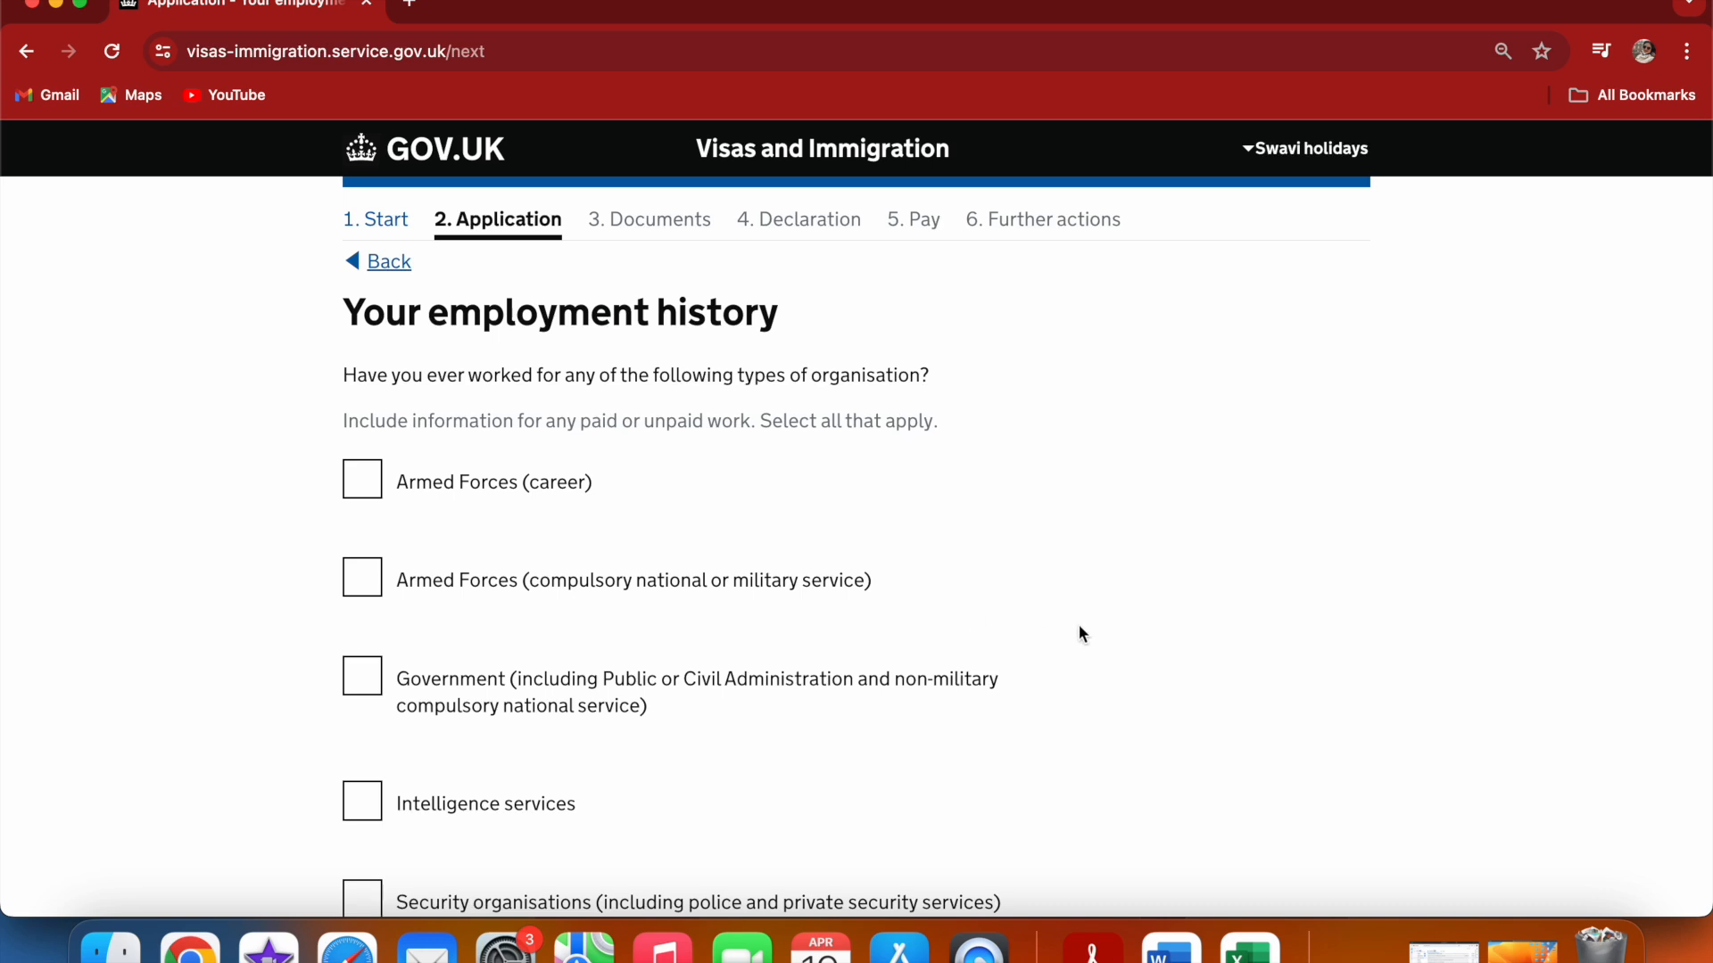
# Select that you have not worked in any of the listed organisation types, and save the employment history
pyautogui.scroll(-4, 1082, 634)
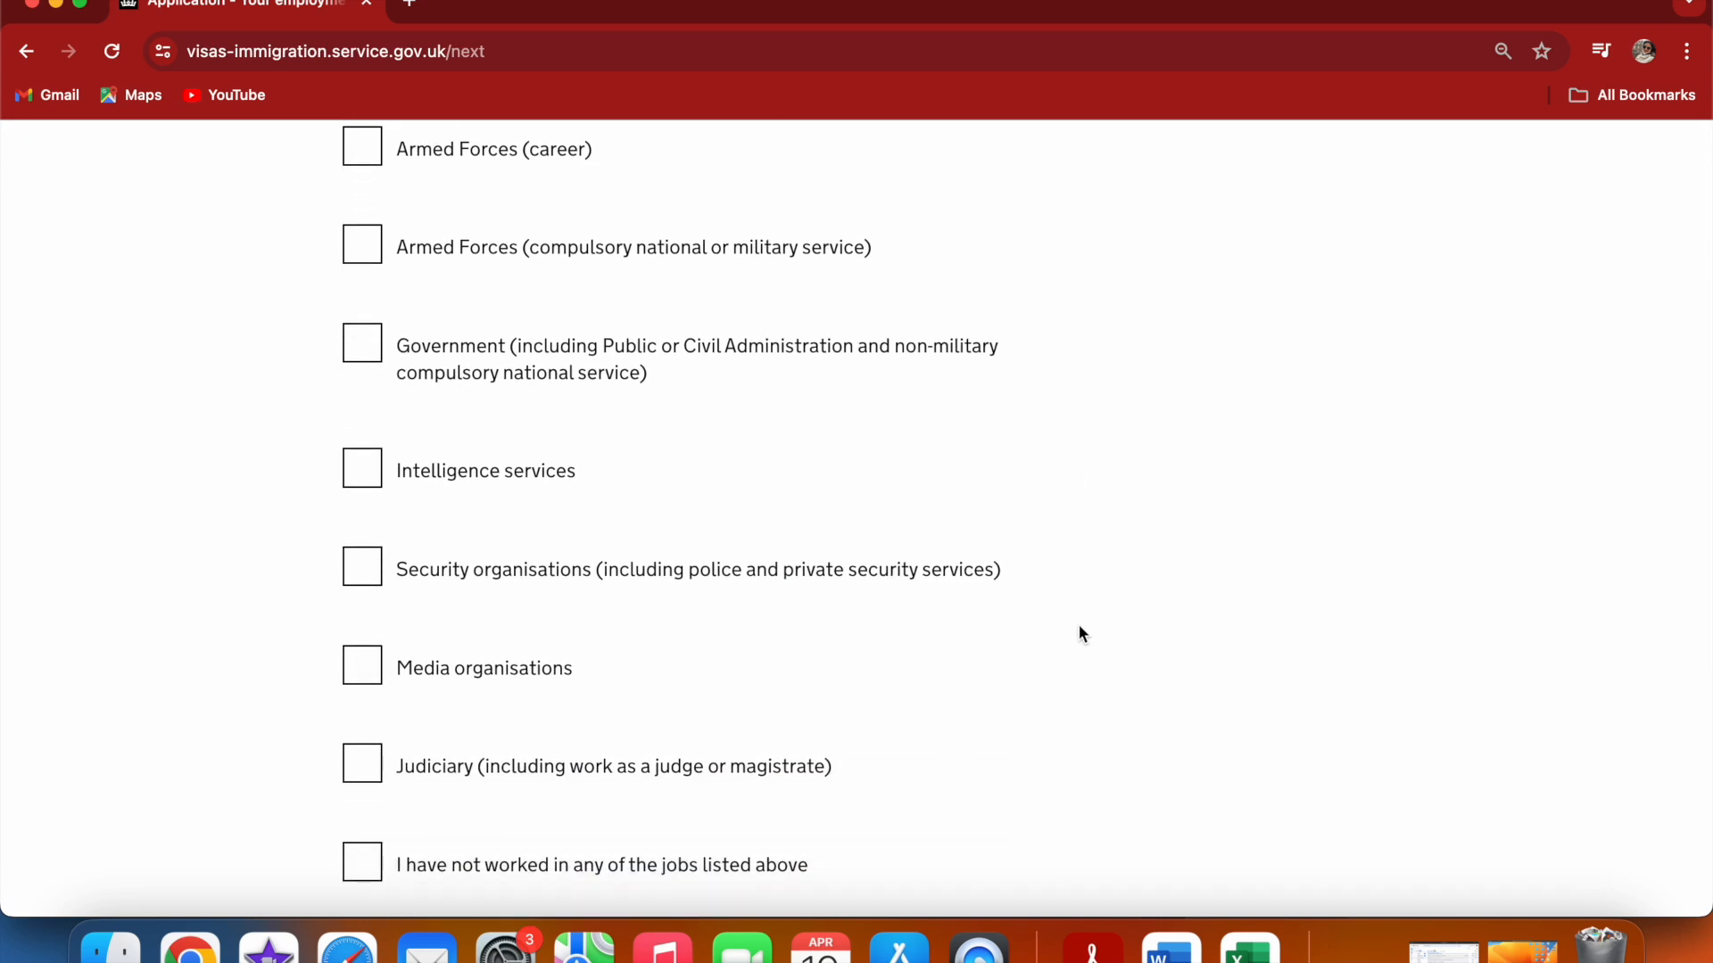
pyautogui.scroll(-1, 1082, 634)
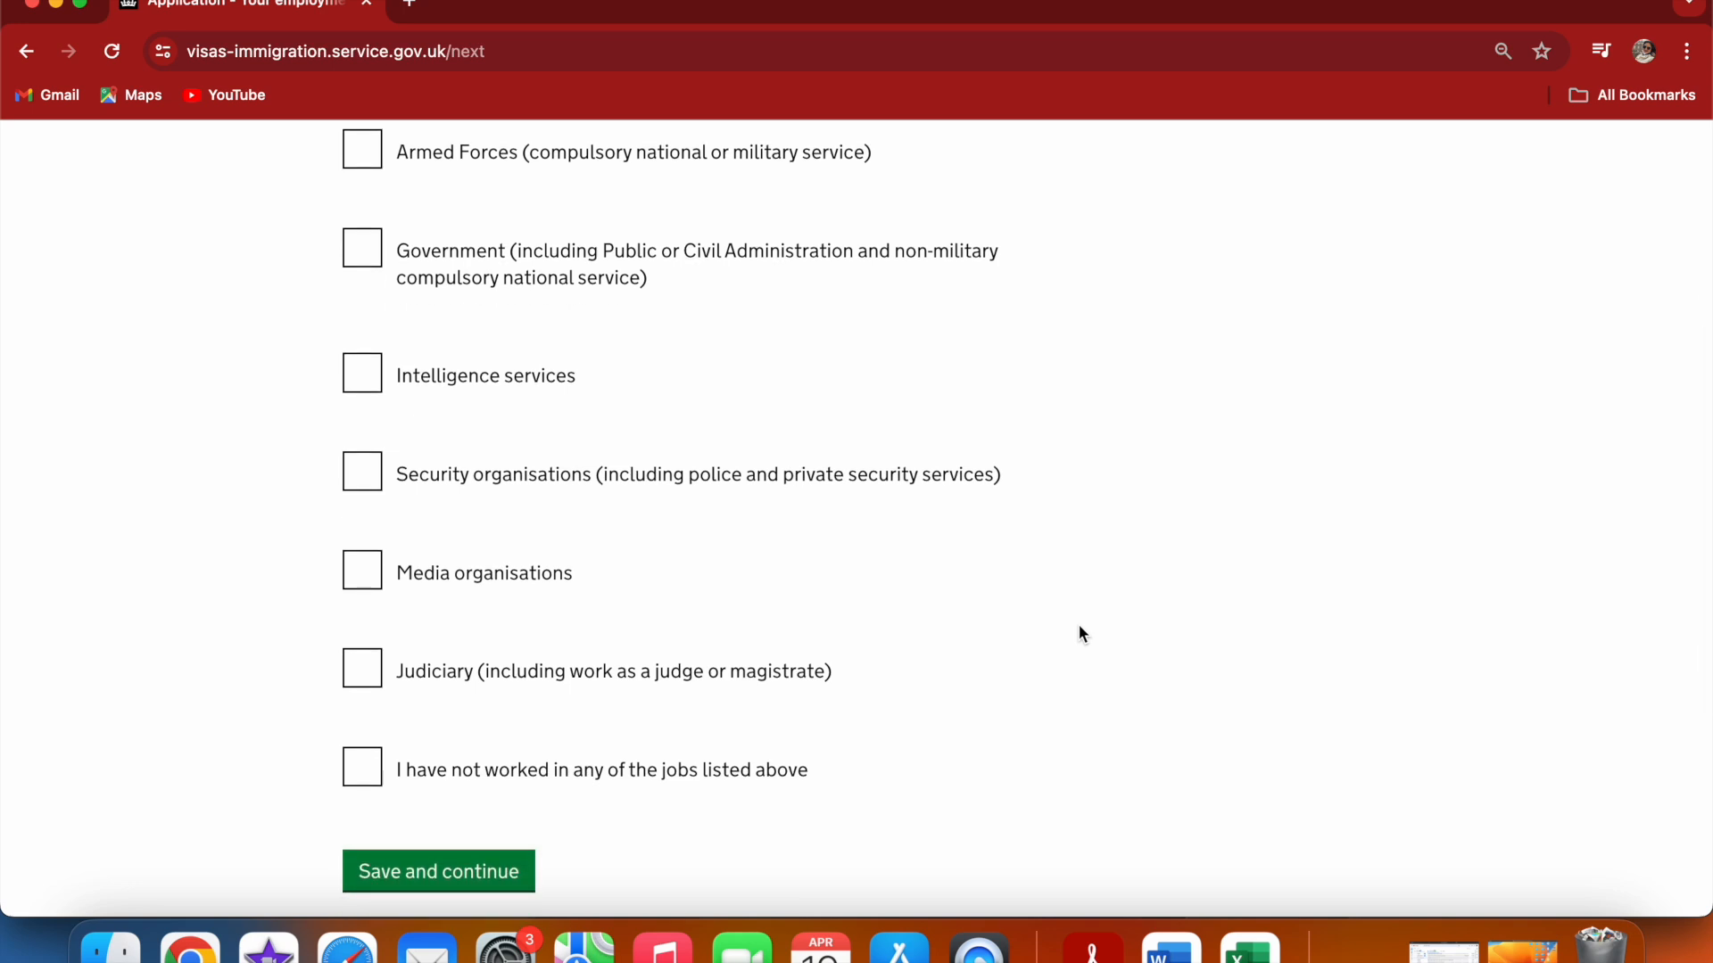
pyautogui.click(383, 776)
pyautogui.click(468, 865)
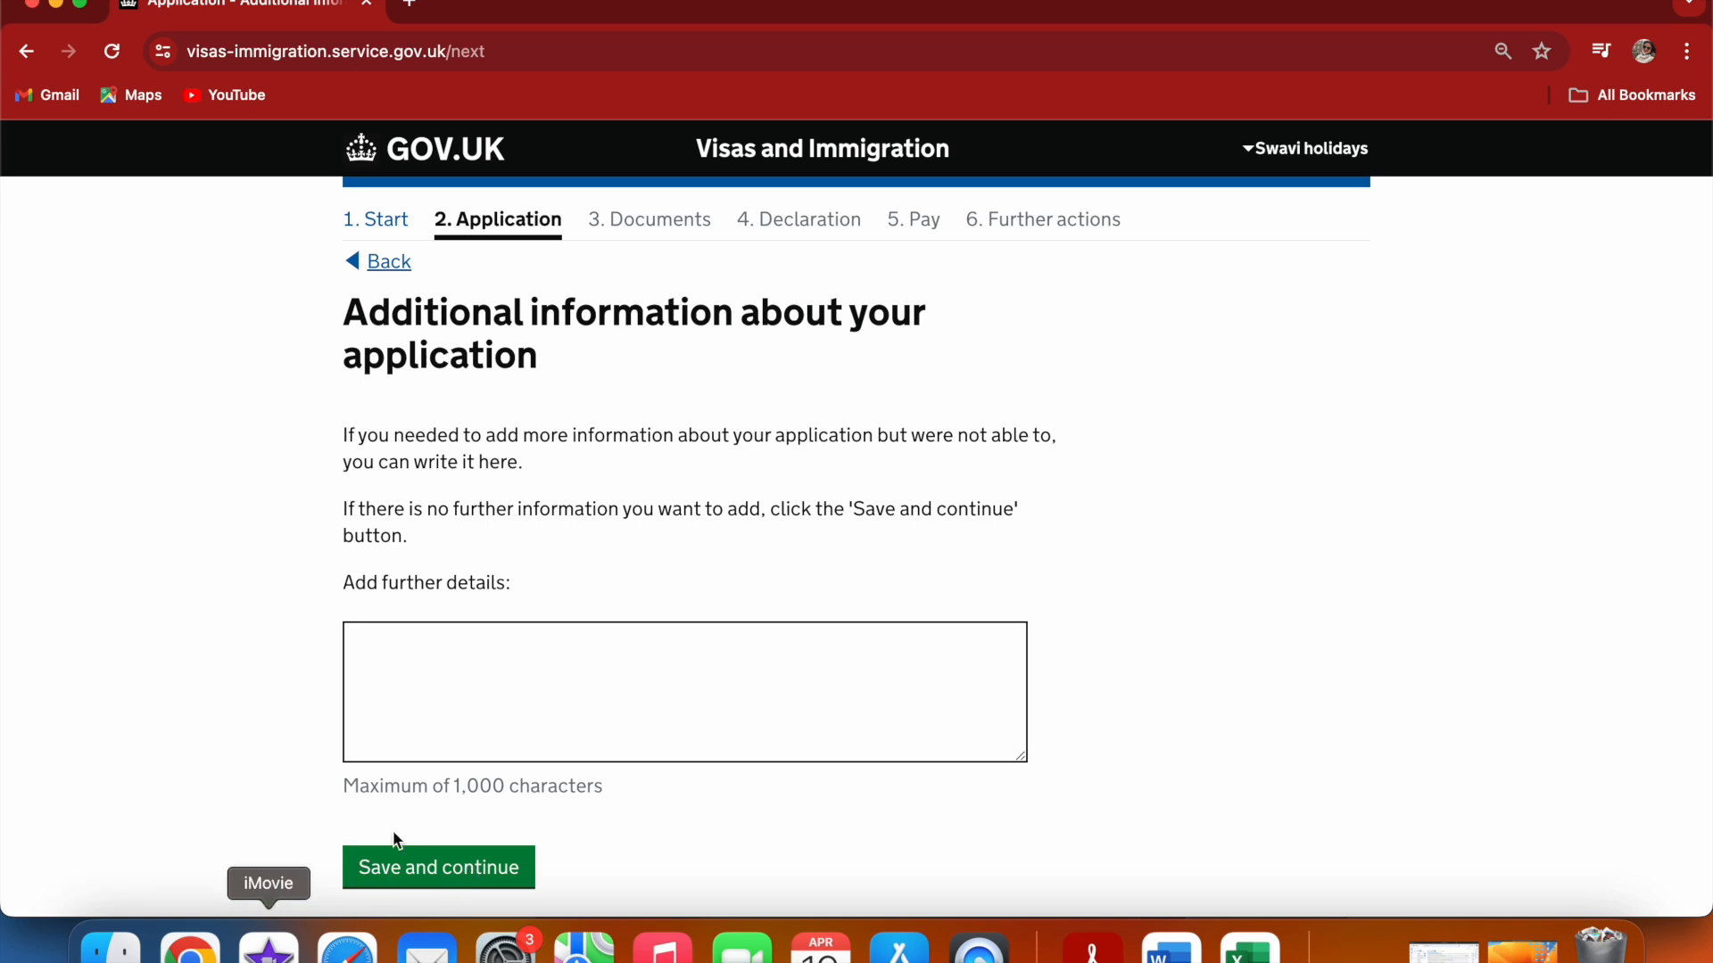
# Leave the additional information box empty and save
pyautogui.click(541, 668)
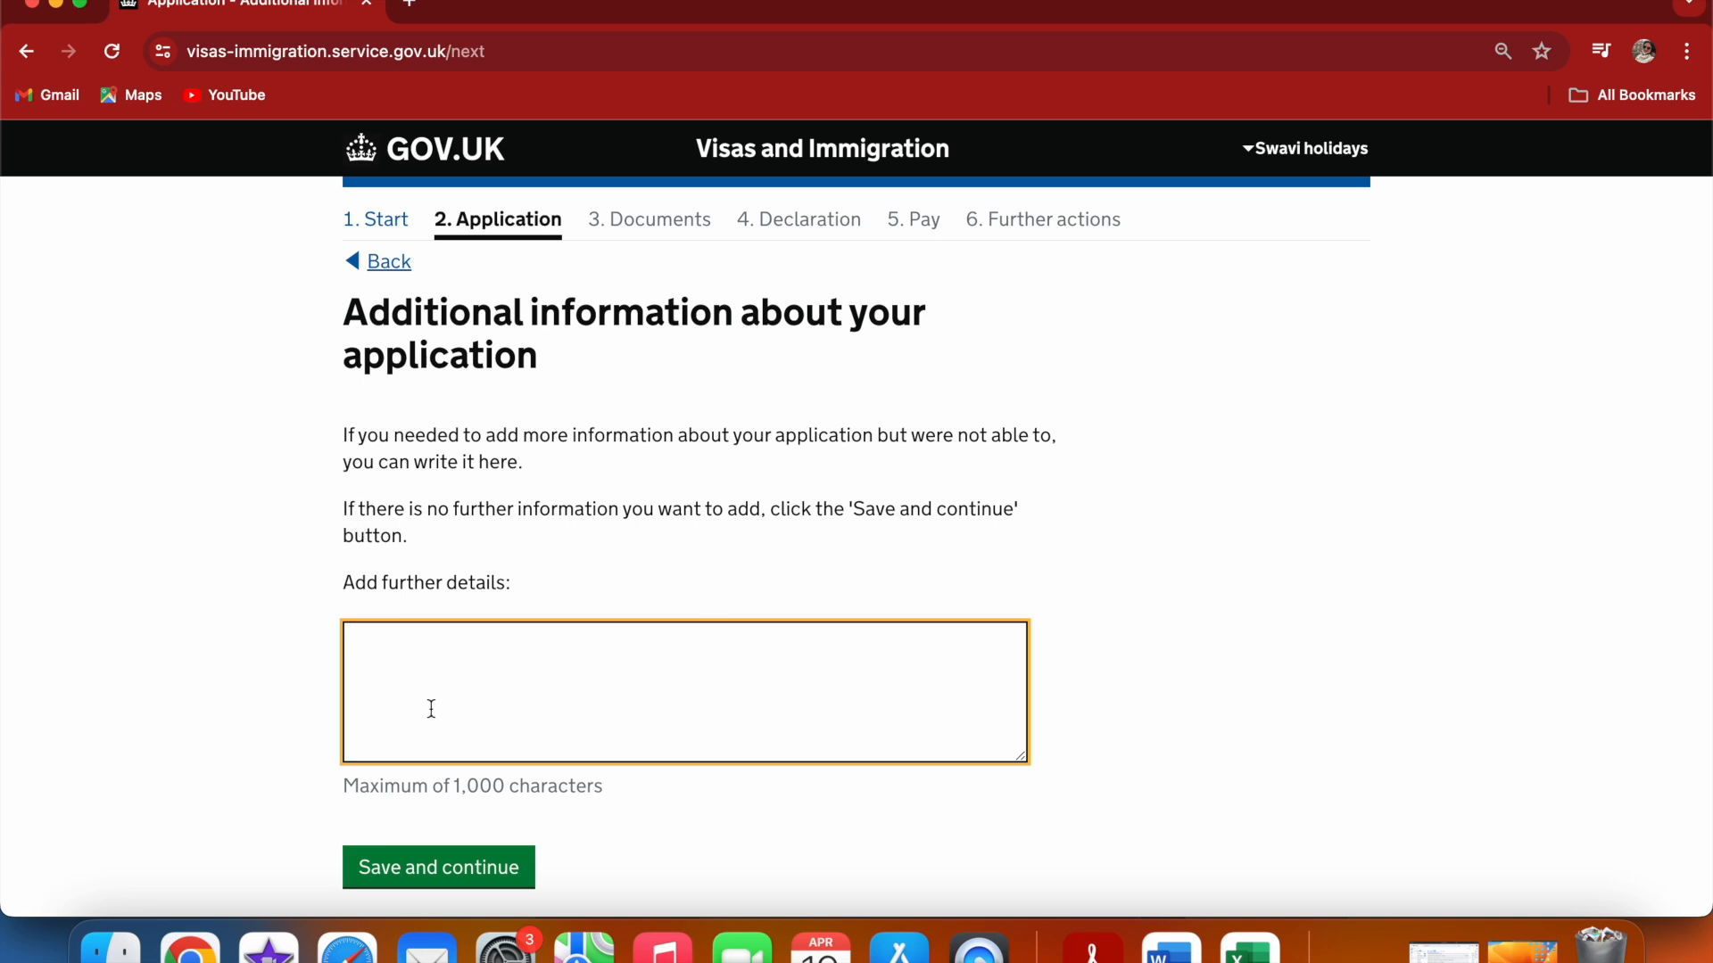
pyautogui.click(437, 867)
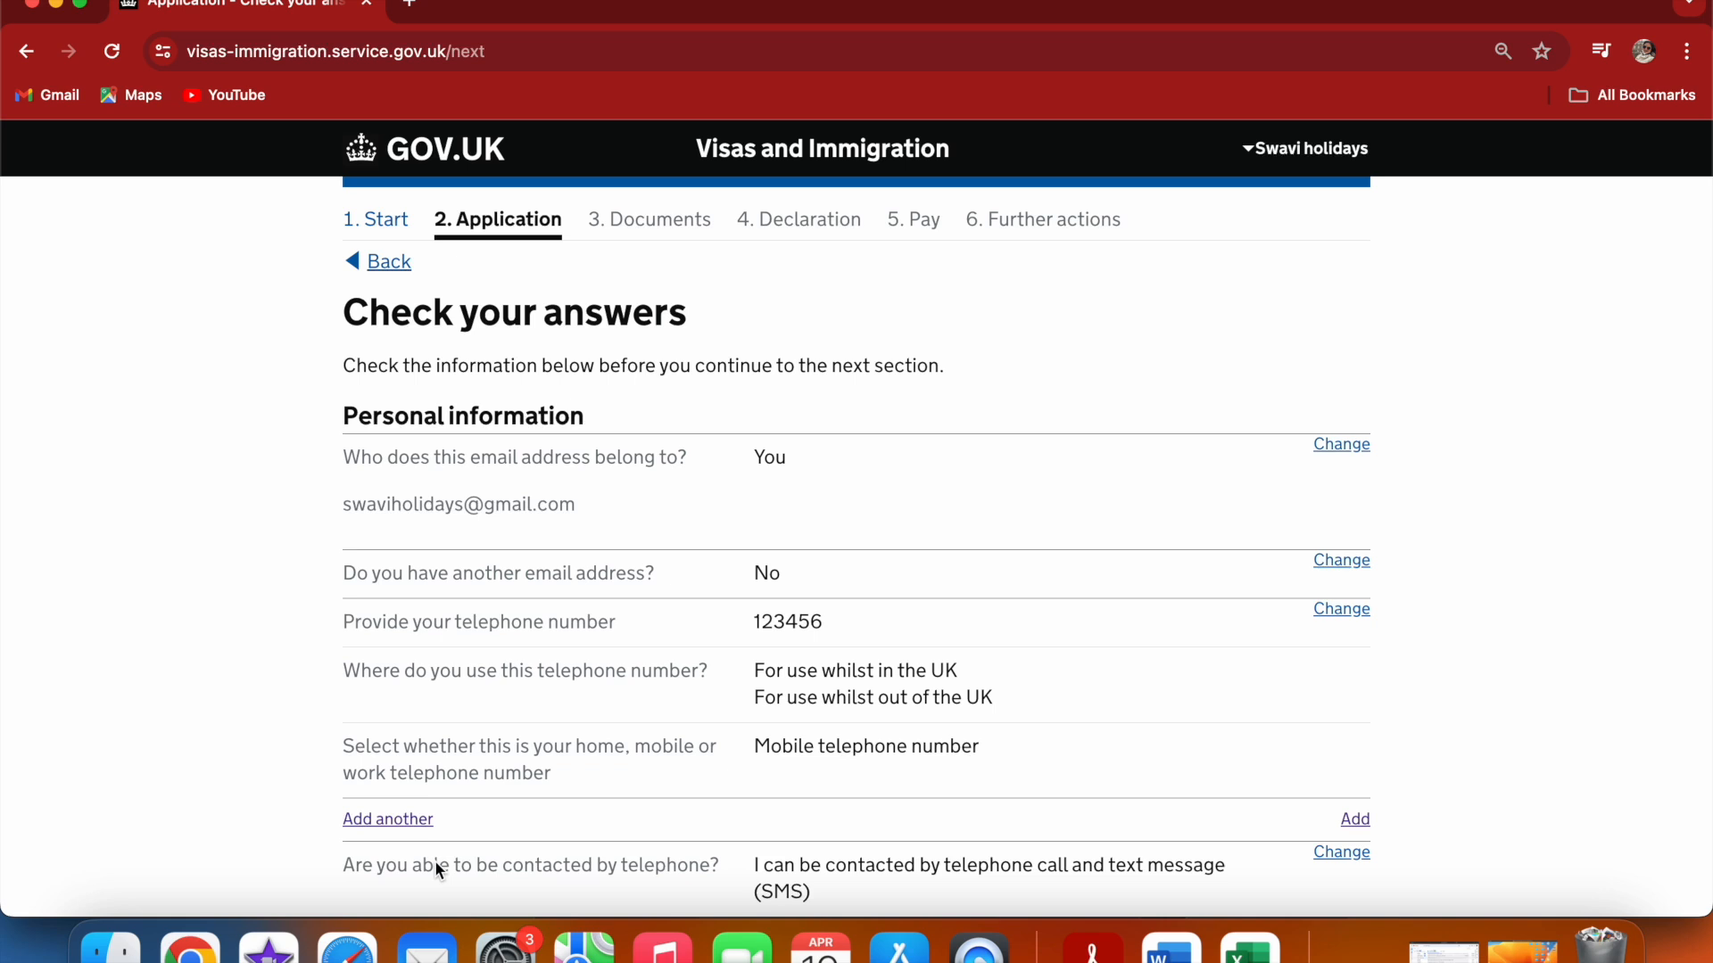
# Review all answers on the Check your answers summary and continue to the Documents section
pyautogui.scroll(-1, 1624, 543)
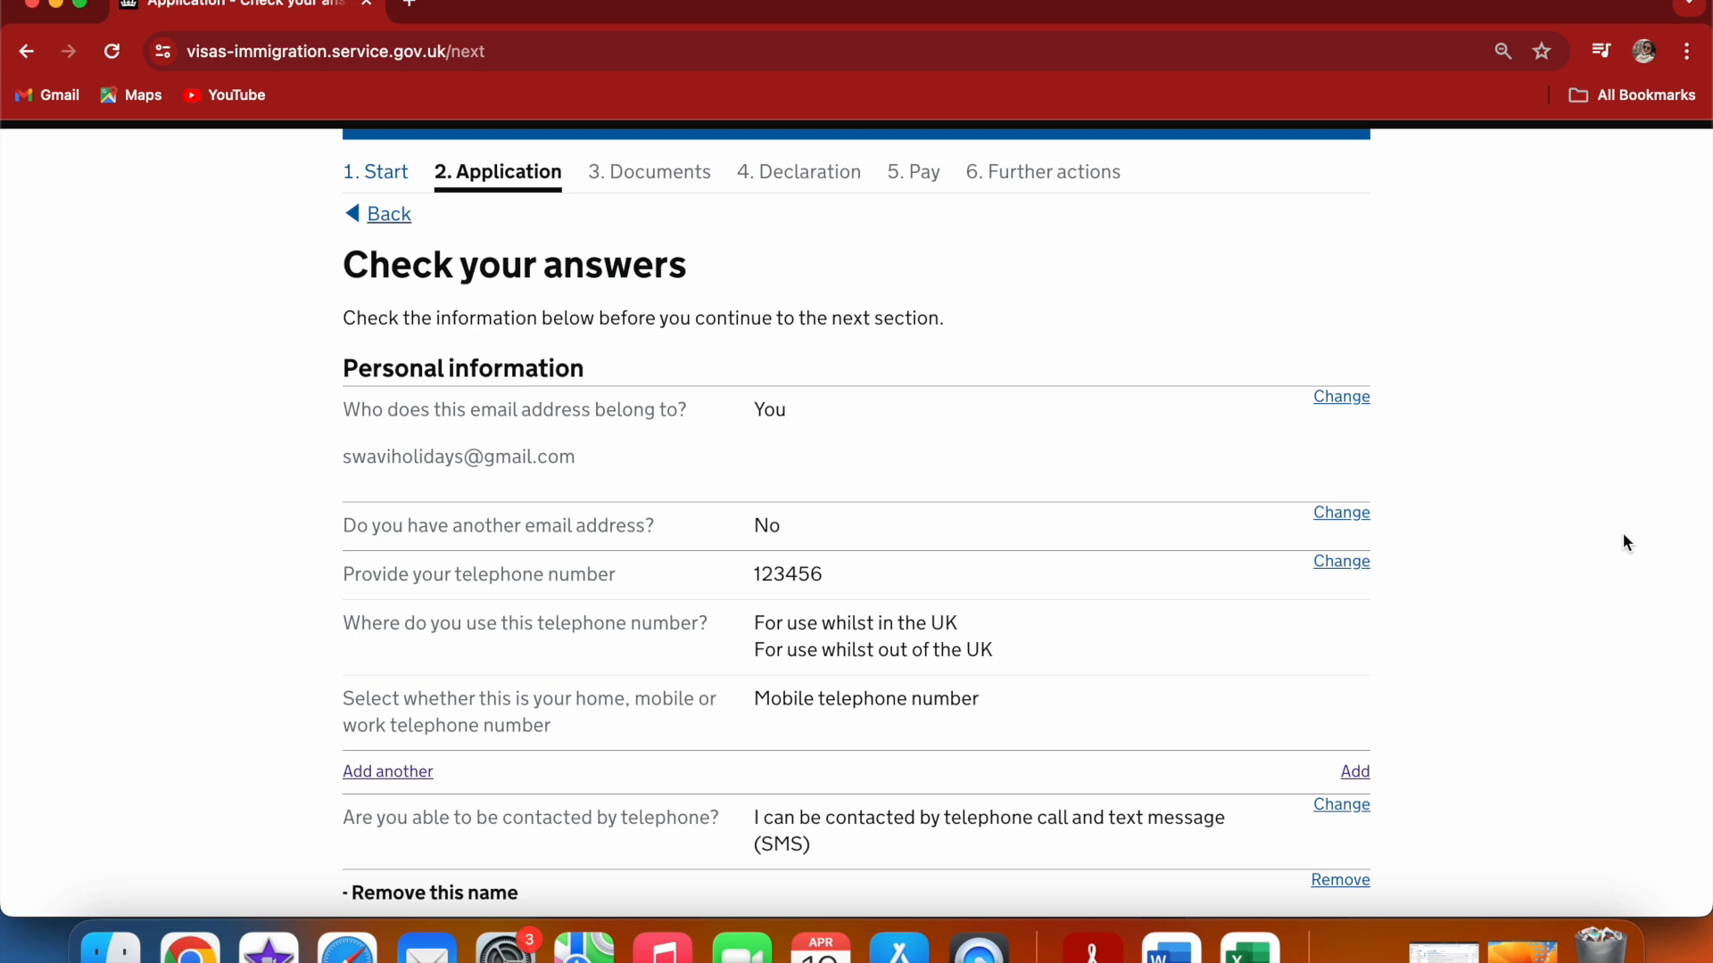
pyautogui.scroll(-4, 1625, 542)
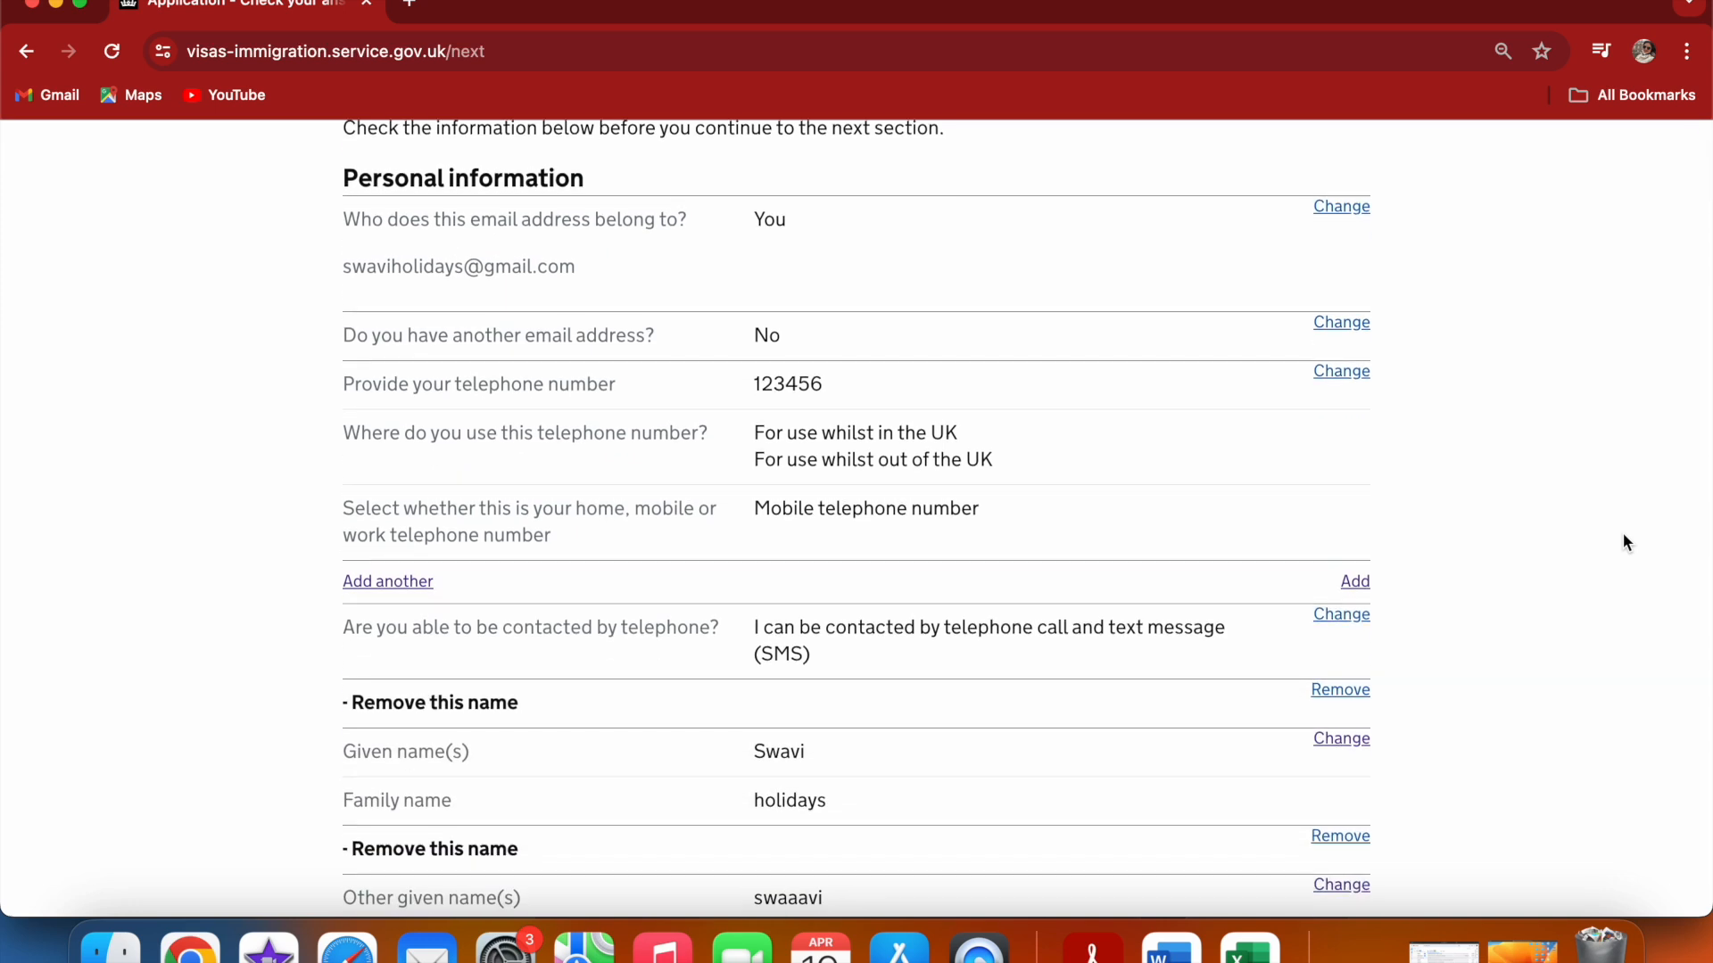
pyautogui.scroll(-1, 1626, 542)
pyautogui.scroll(-1, 1624, 541)
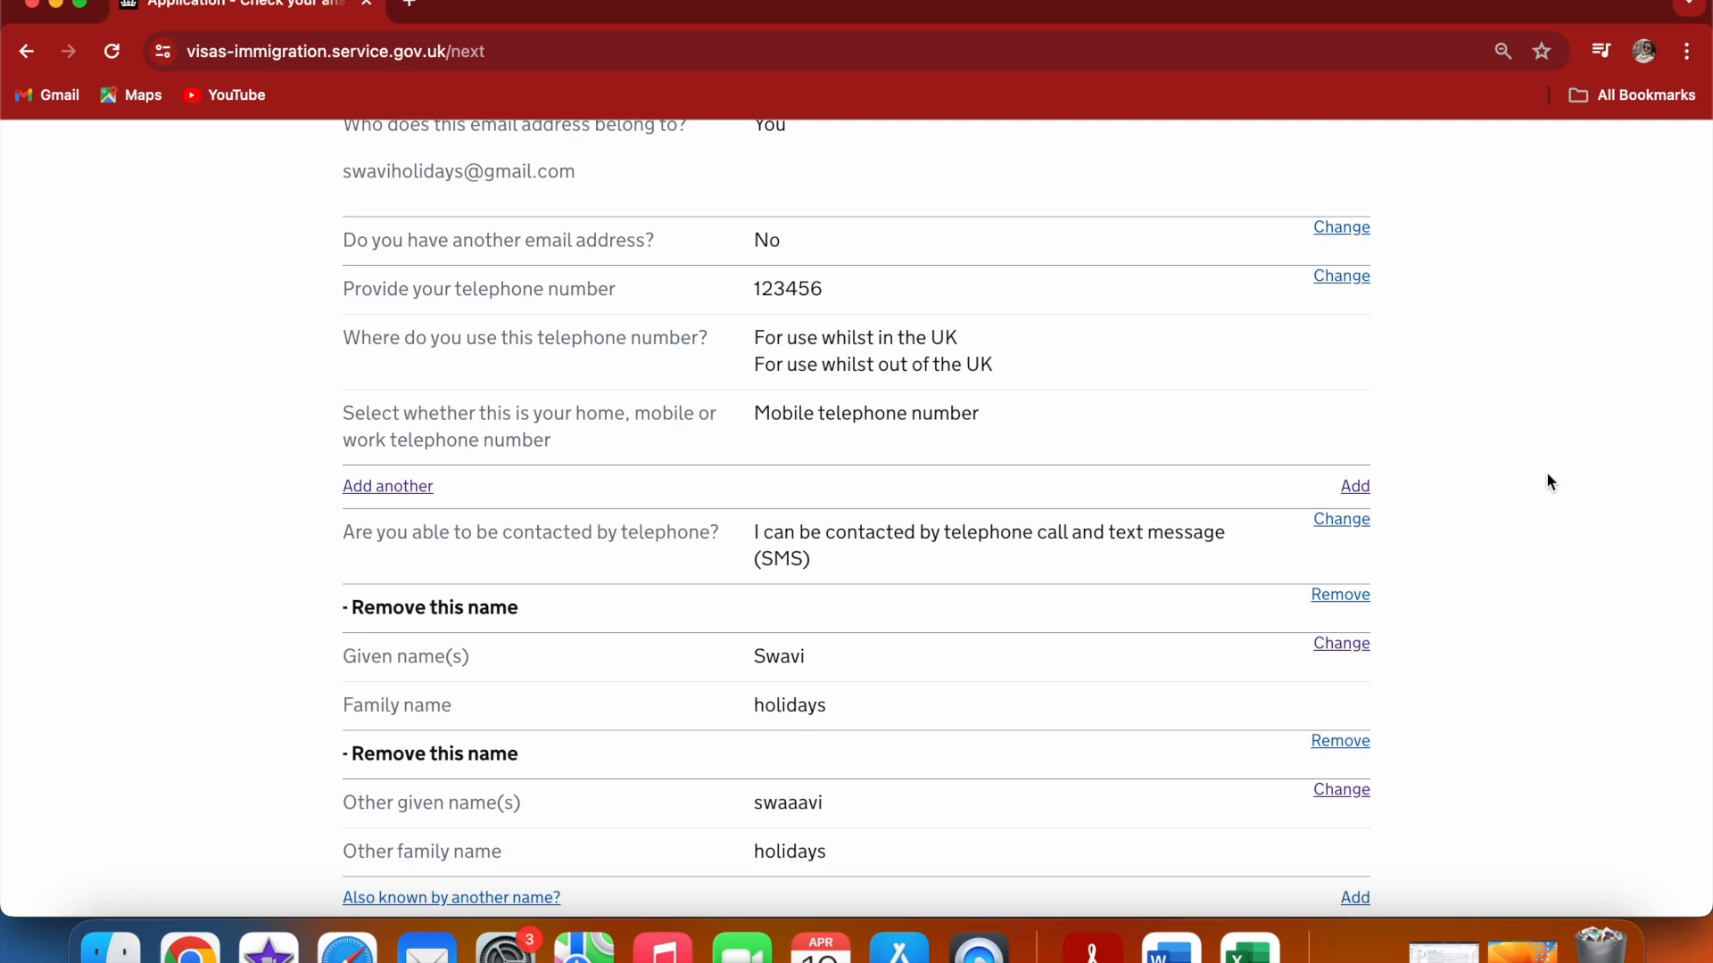
pyautogui.scroll(-15, 1547, 480)
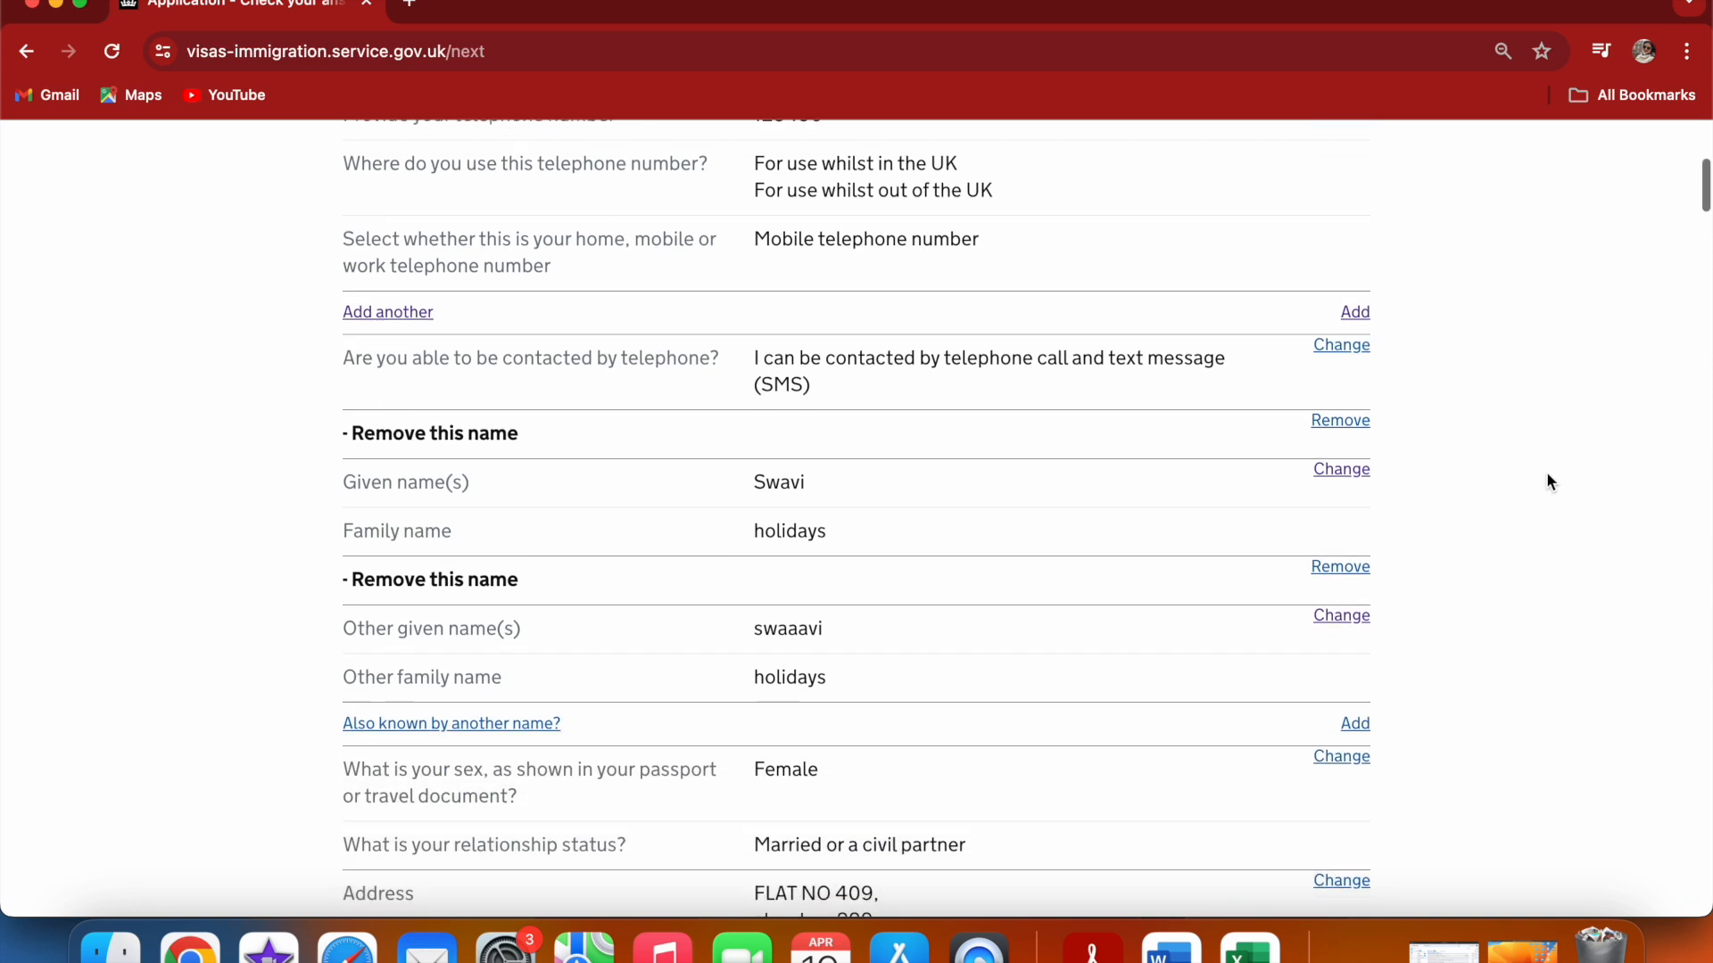
pyautogui.scroll(-15, 1548, 482)
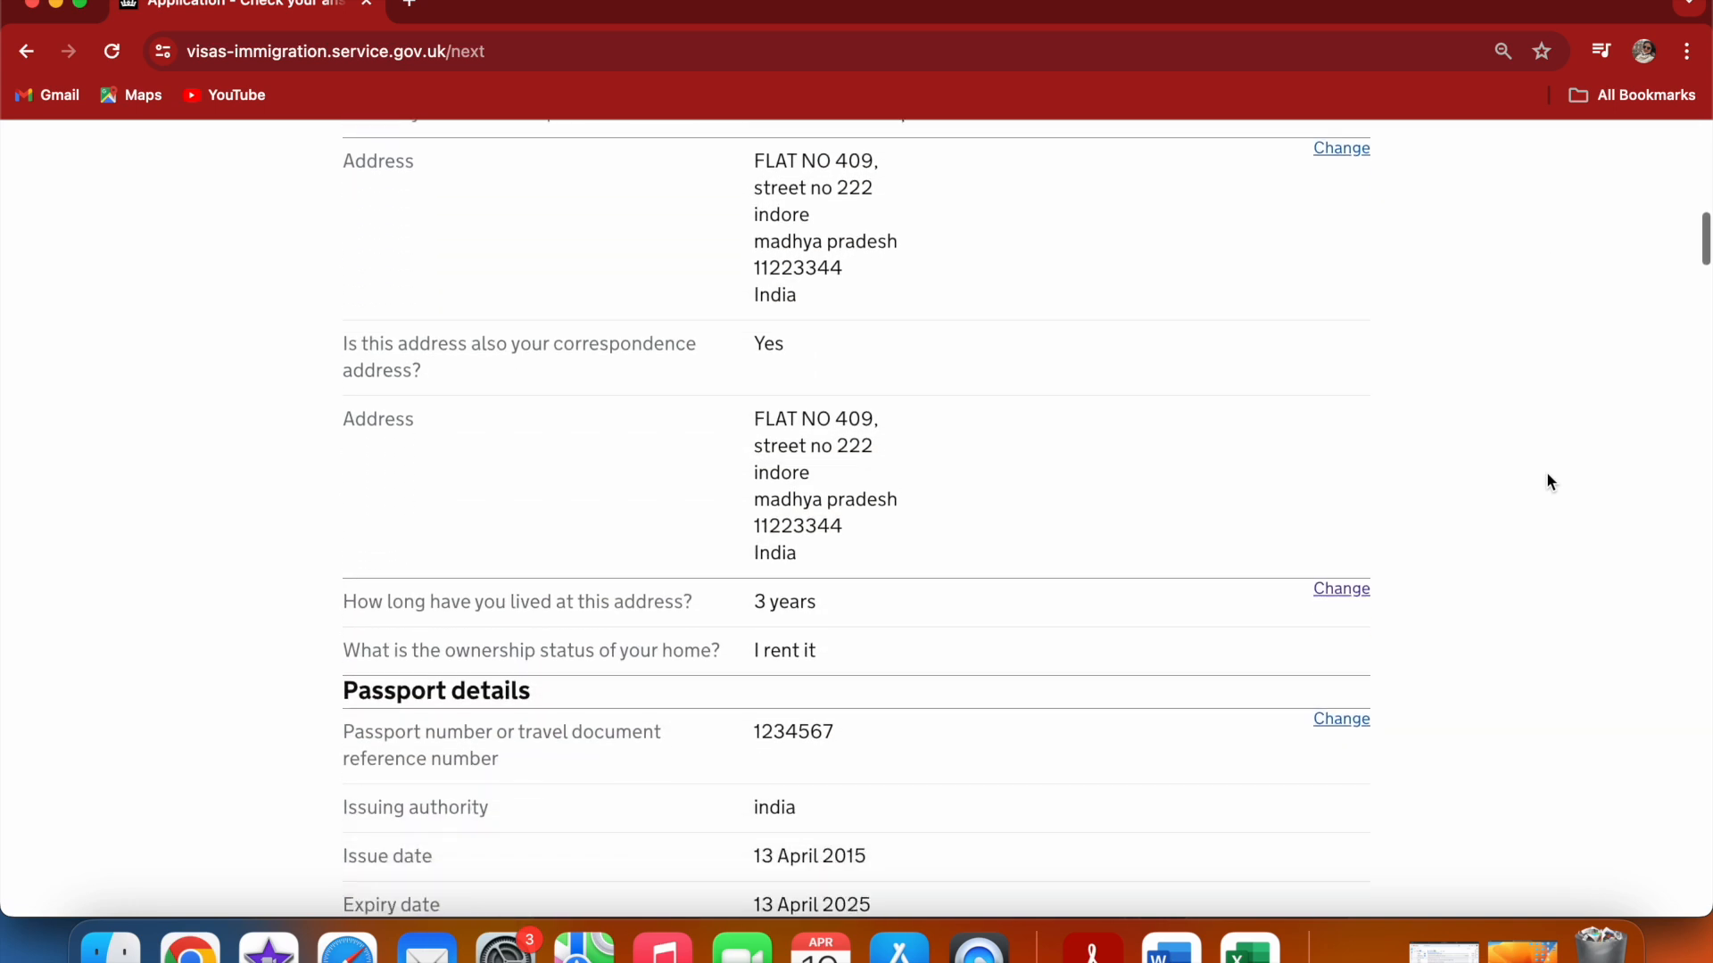
pyautogui.scroll(-20, 1550, 482)
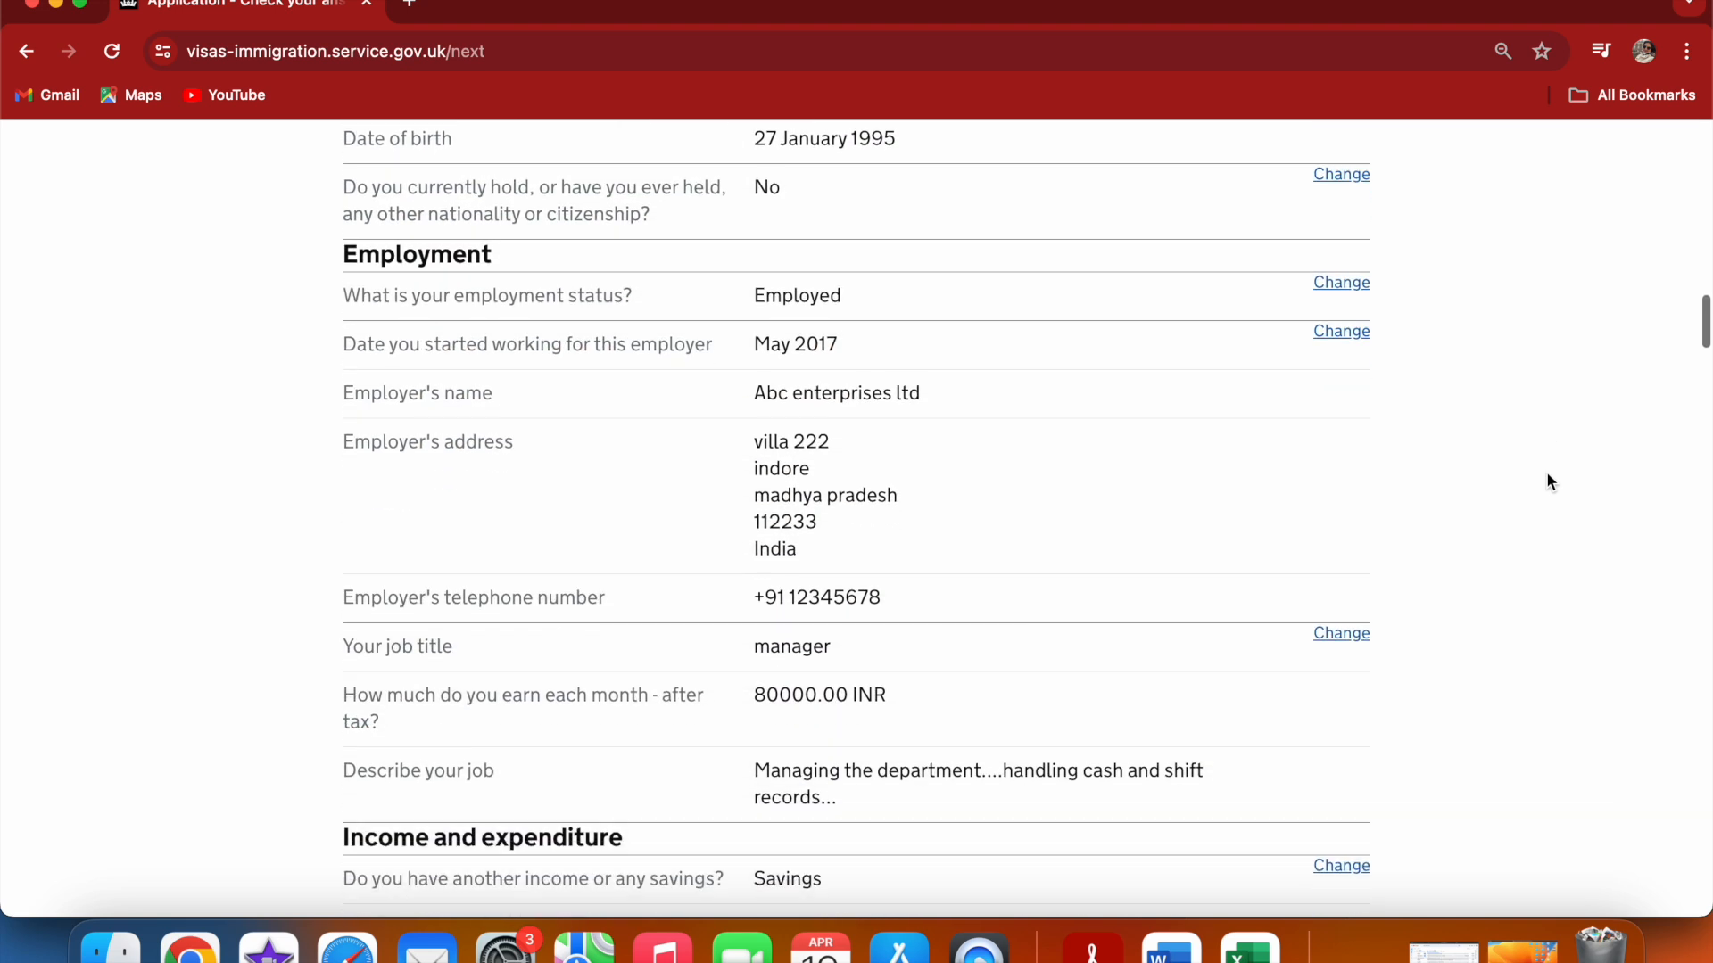
pyautogui.scroll(-20, 1550, 481)
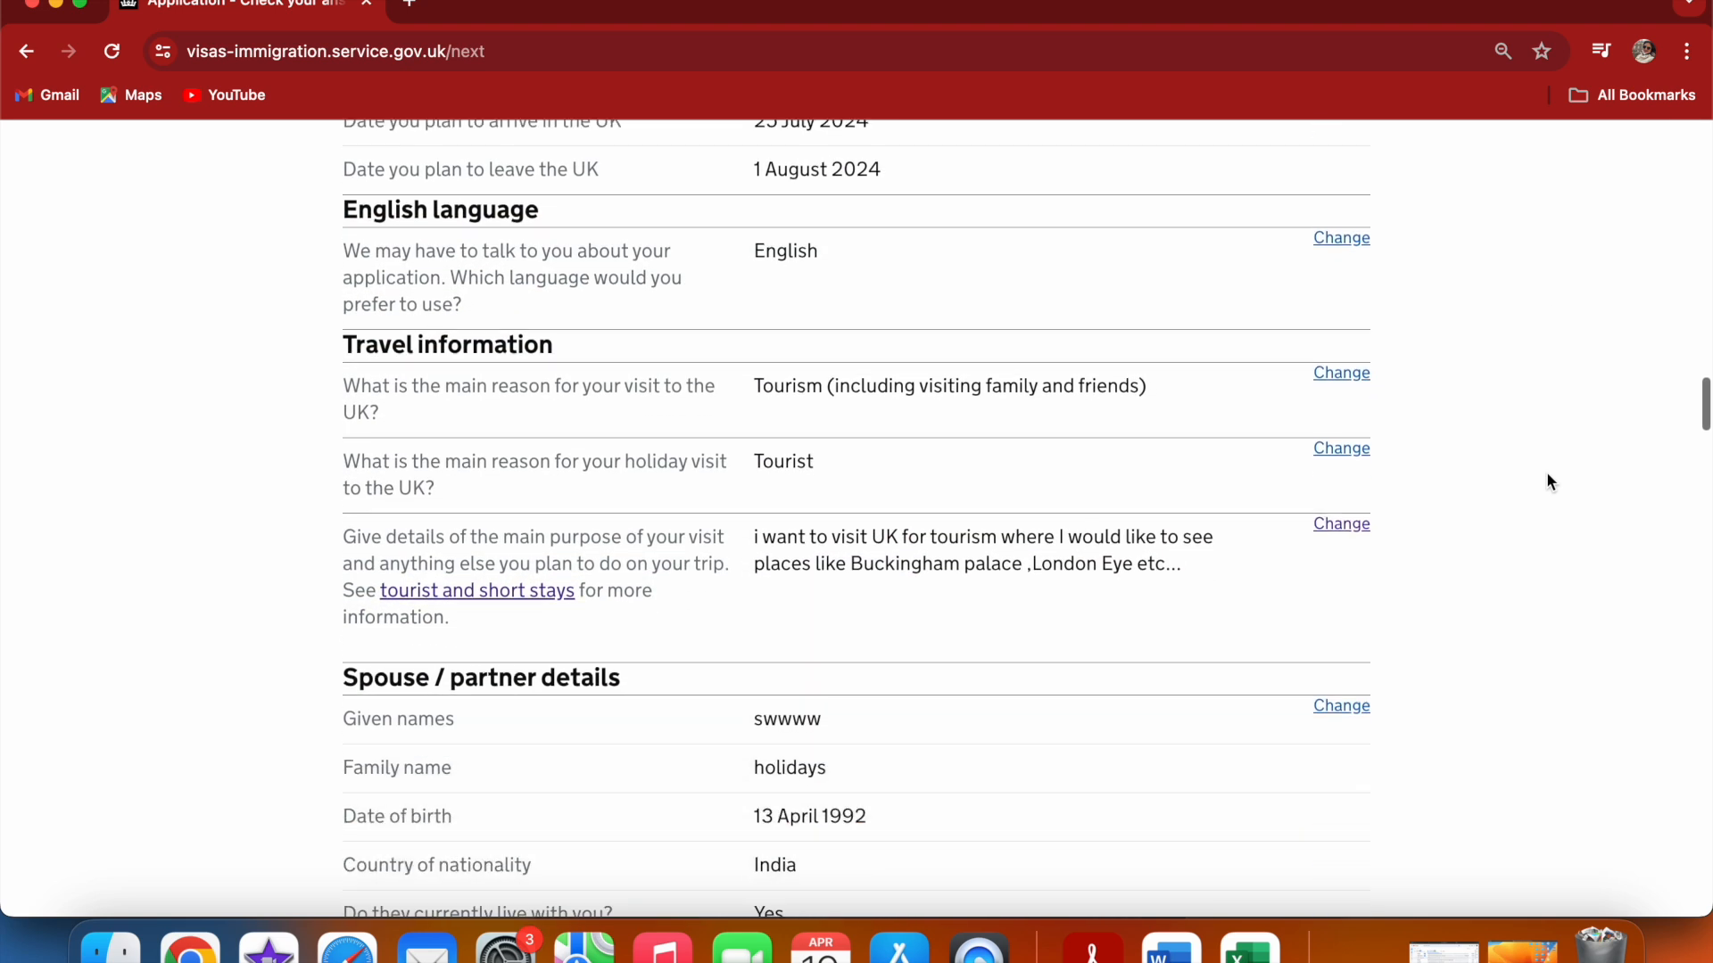
pyautogui.scroll(-20, 1550, 482)
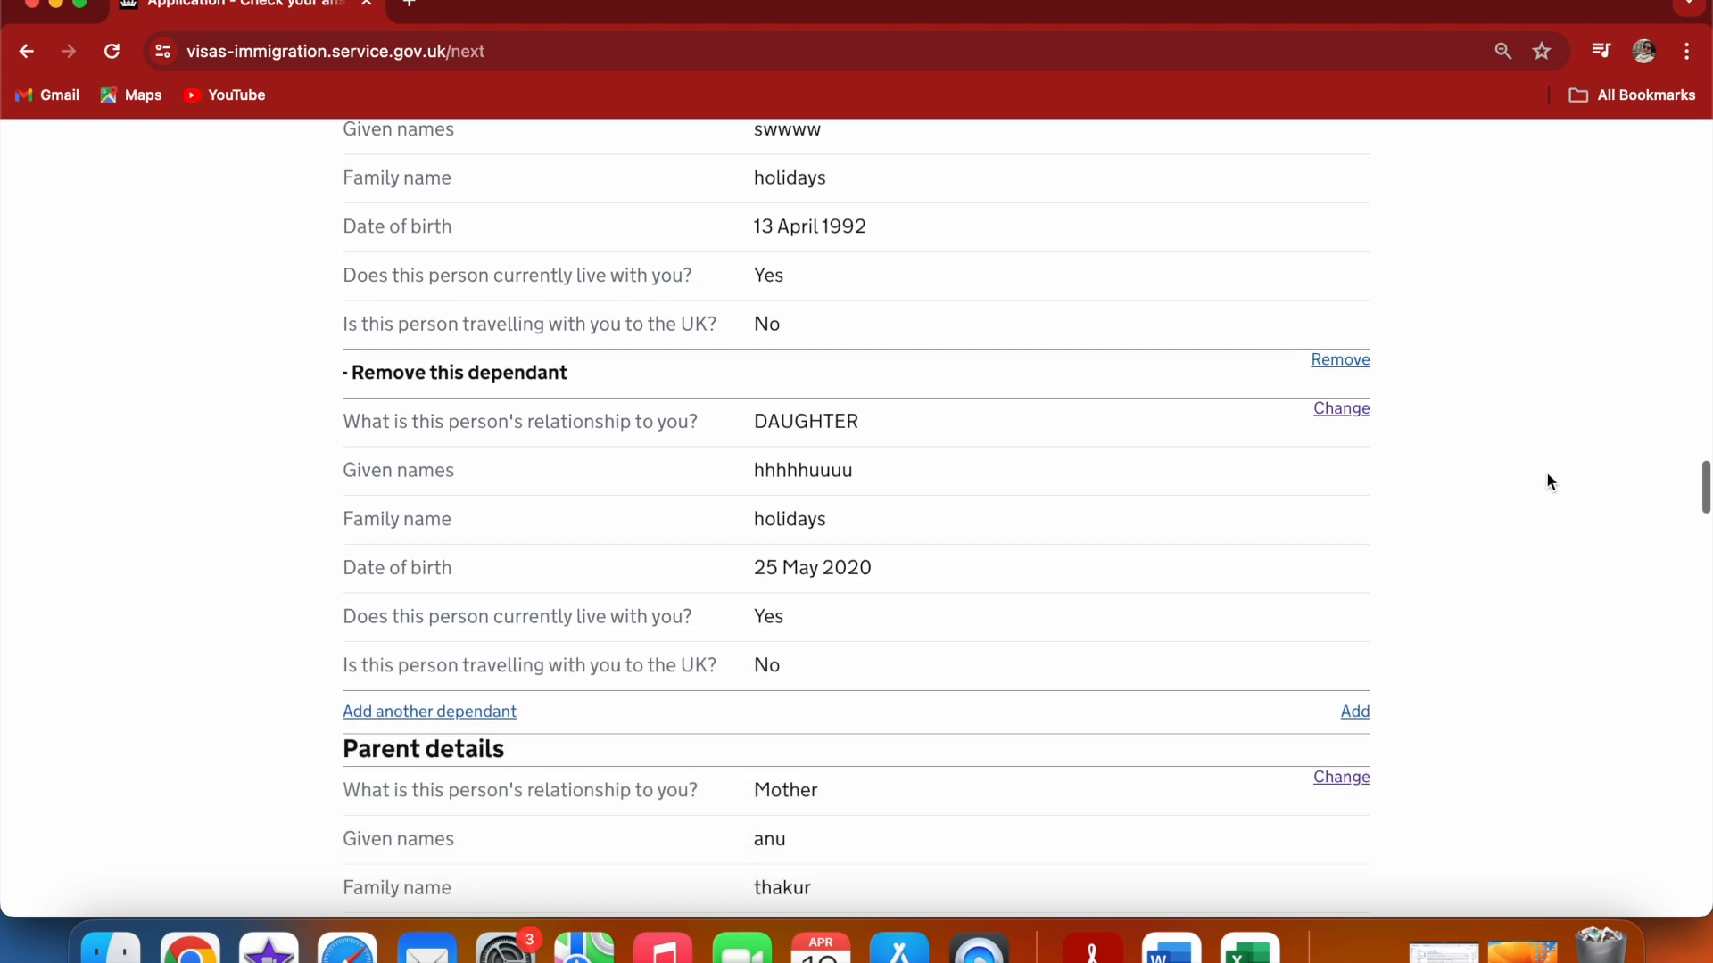
pyautogui.scroll(-20, 1550, 481)
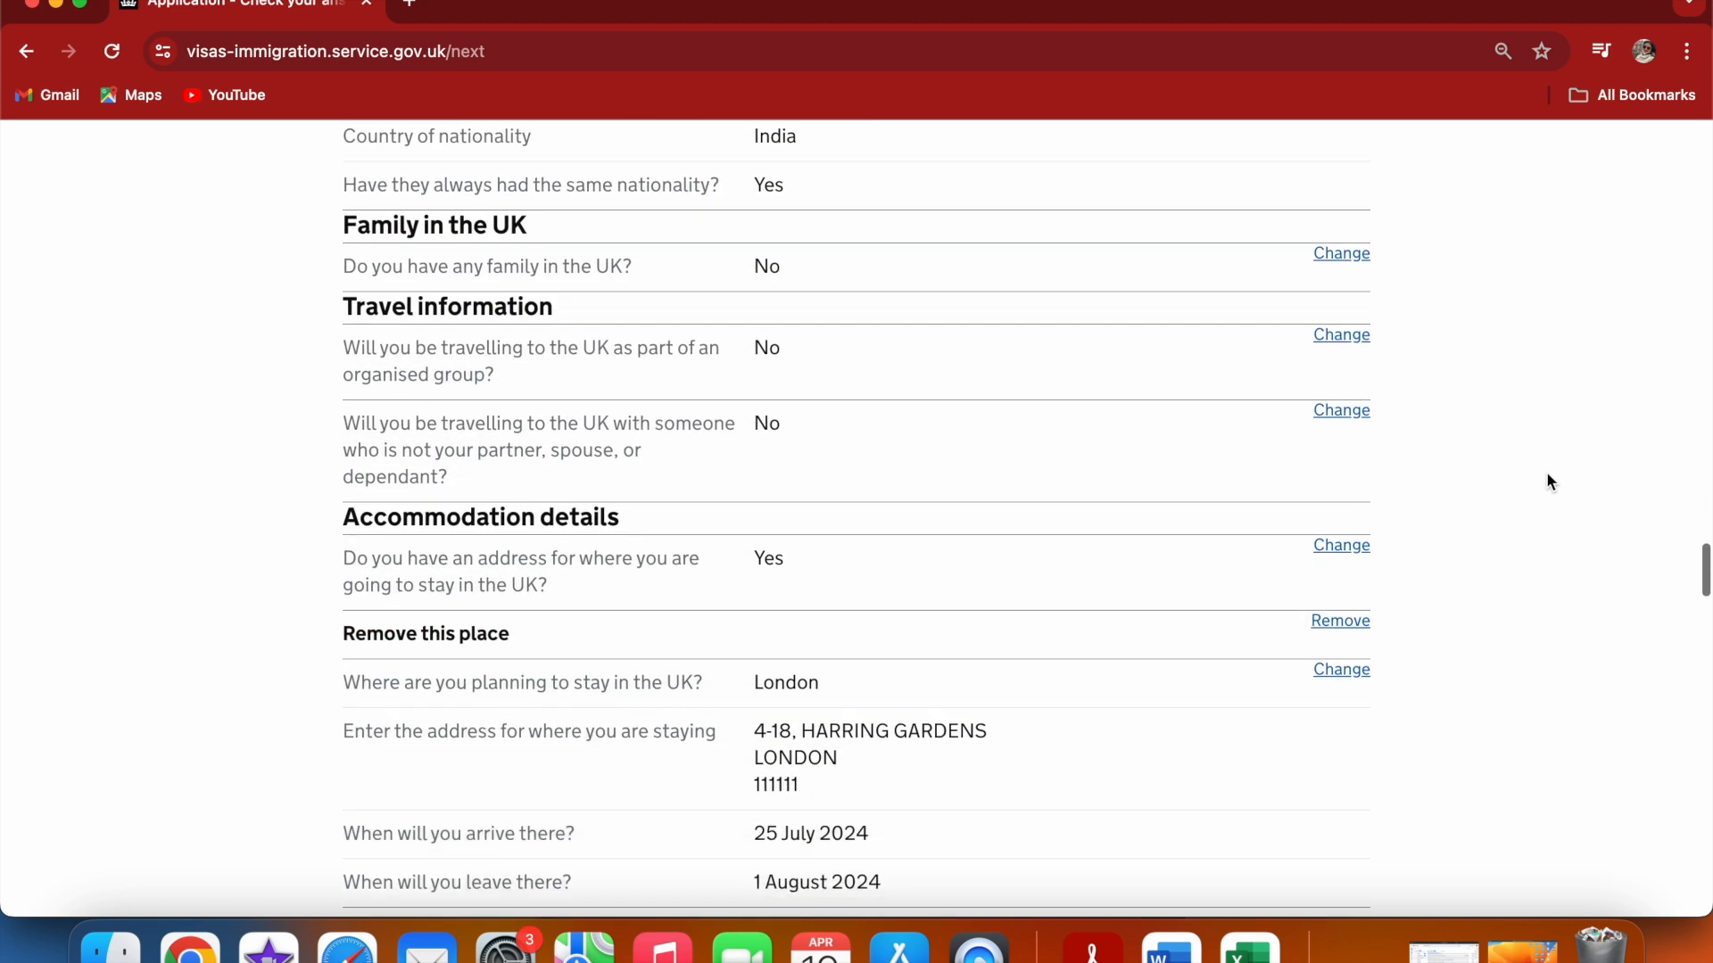
pyautogui.scroll(-20, 1550, 482)
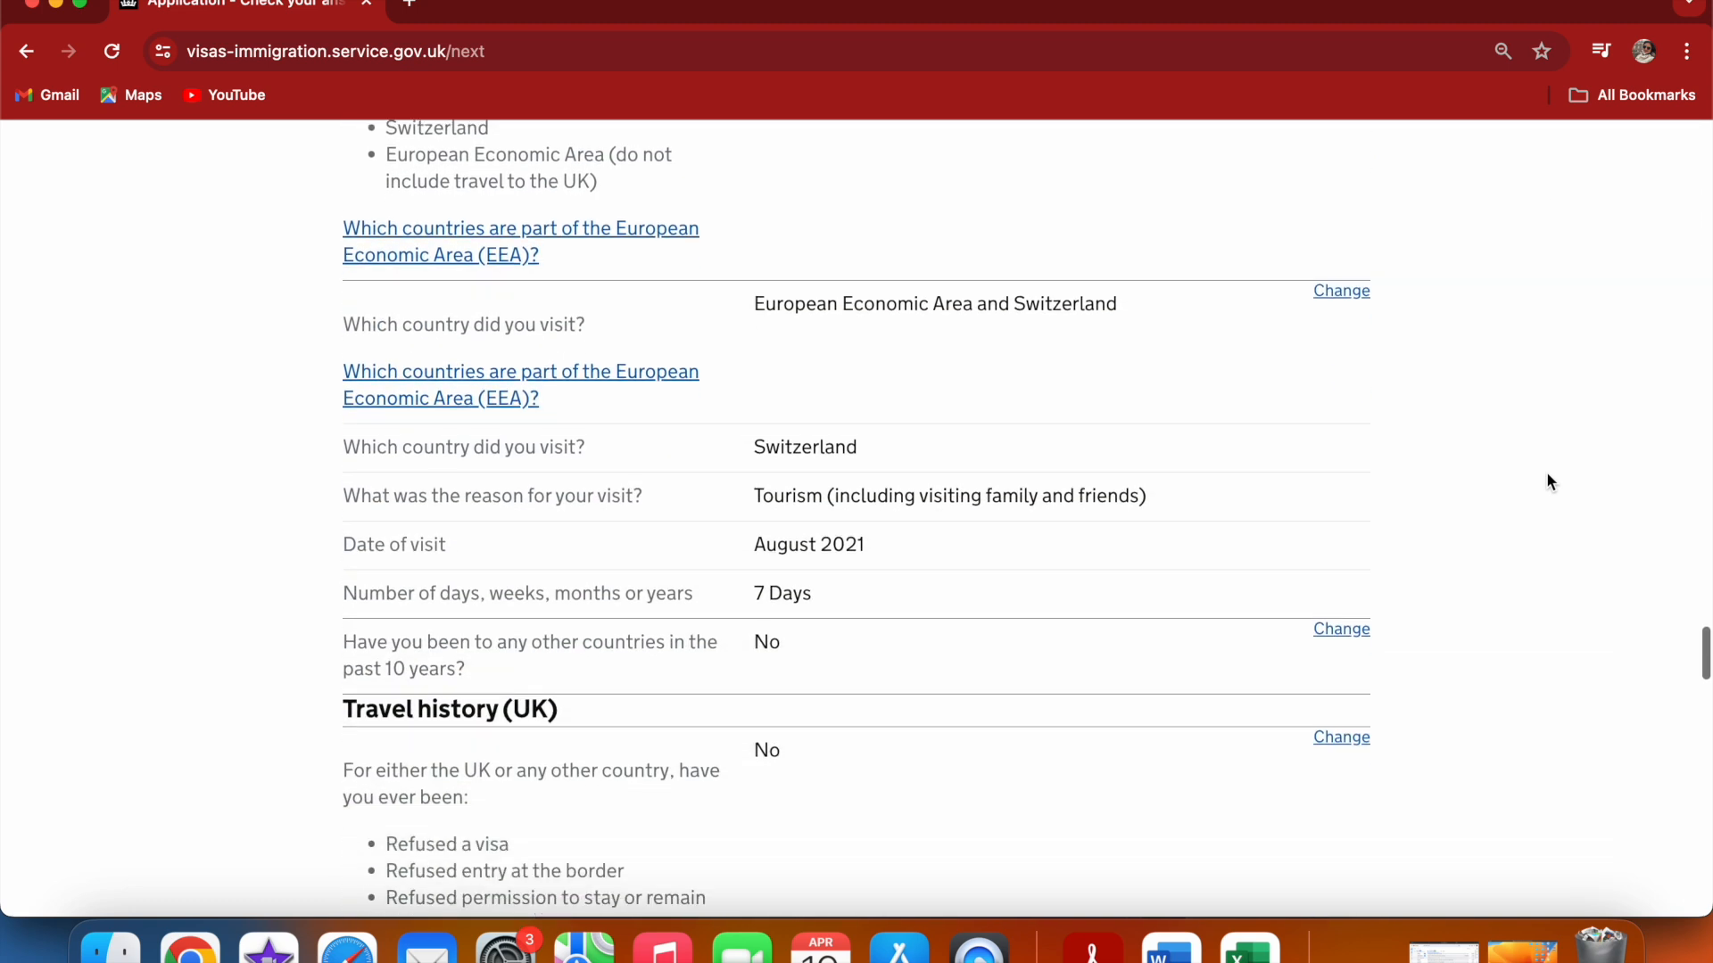
pyautogui.scroll(-20, 1549, 482)
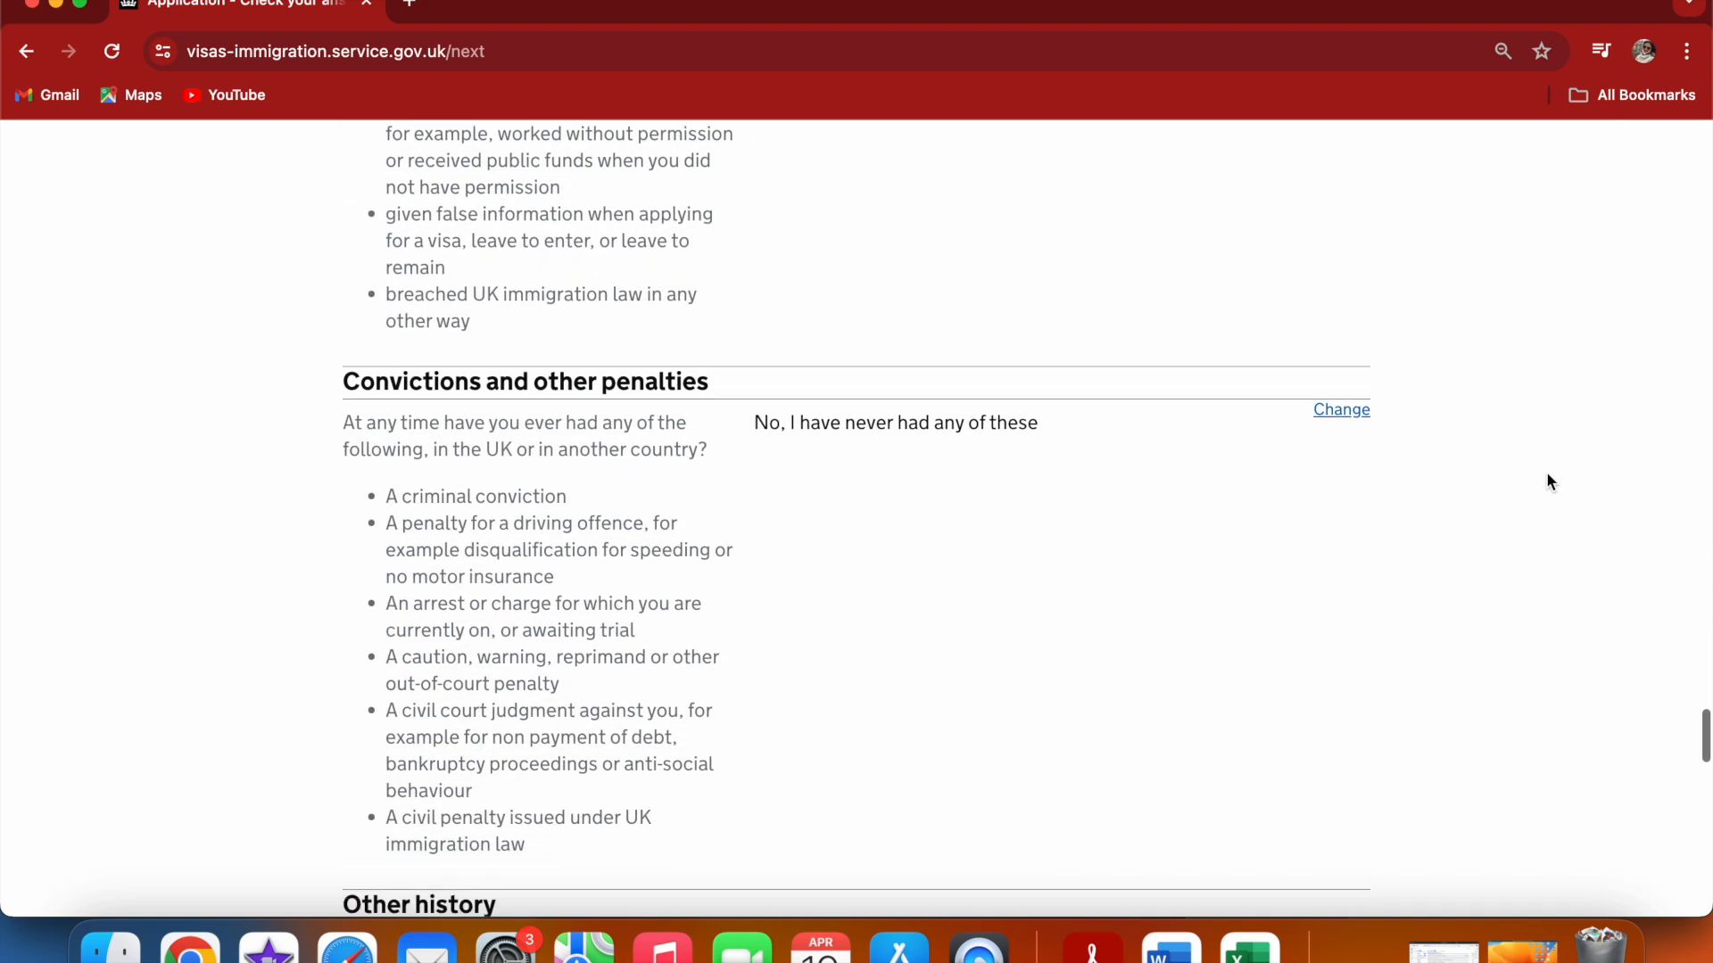
pyautogui.scroll(-20, 1549, 482)
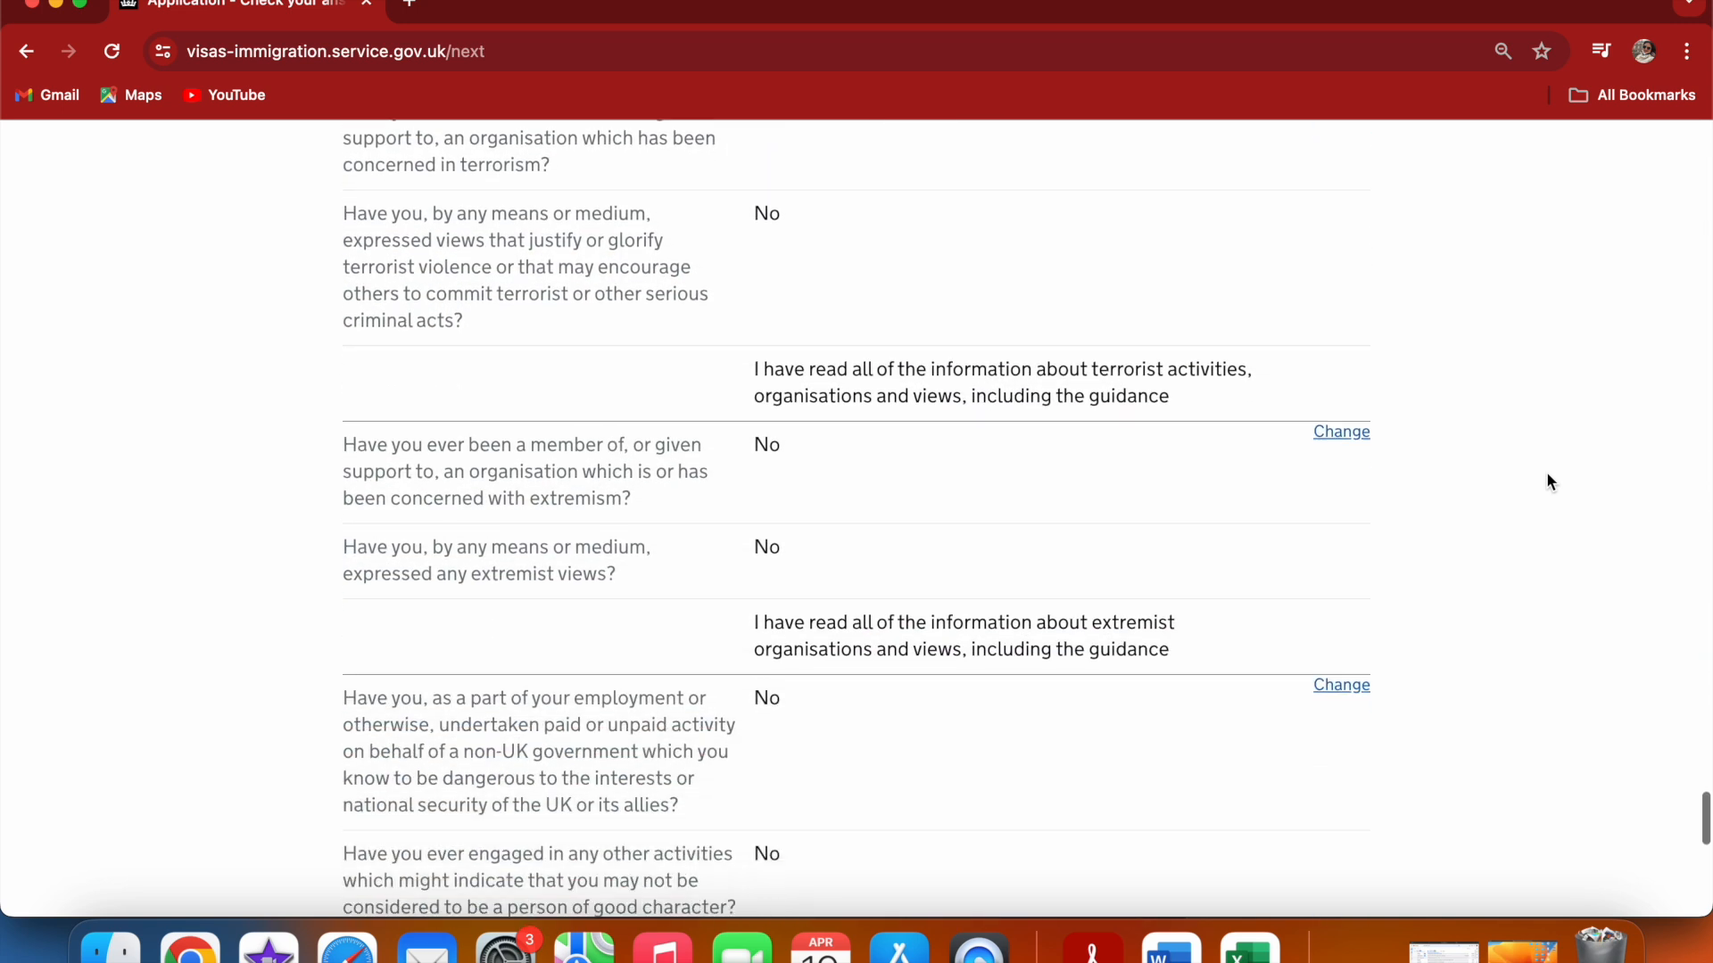
pyautogui.scroll(-8, 1549, 482)
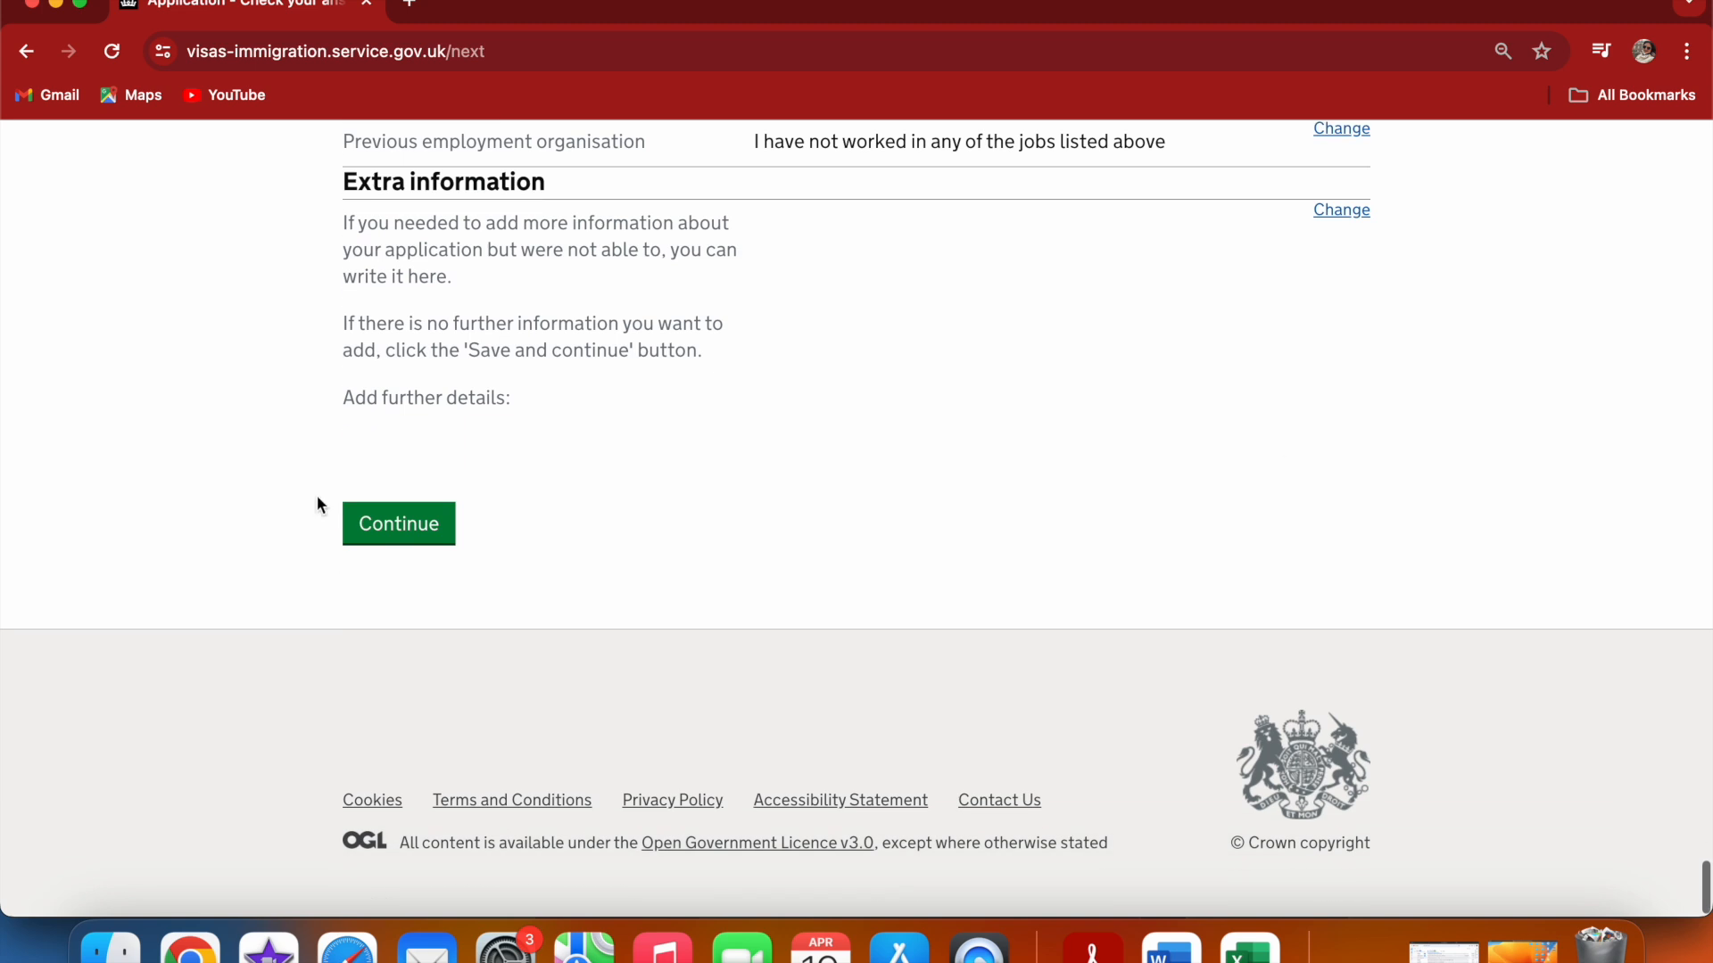
pyautogui.click(379, 528)
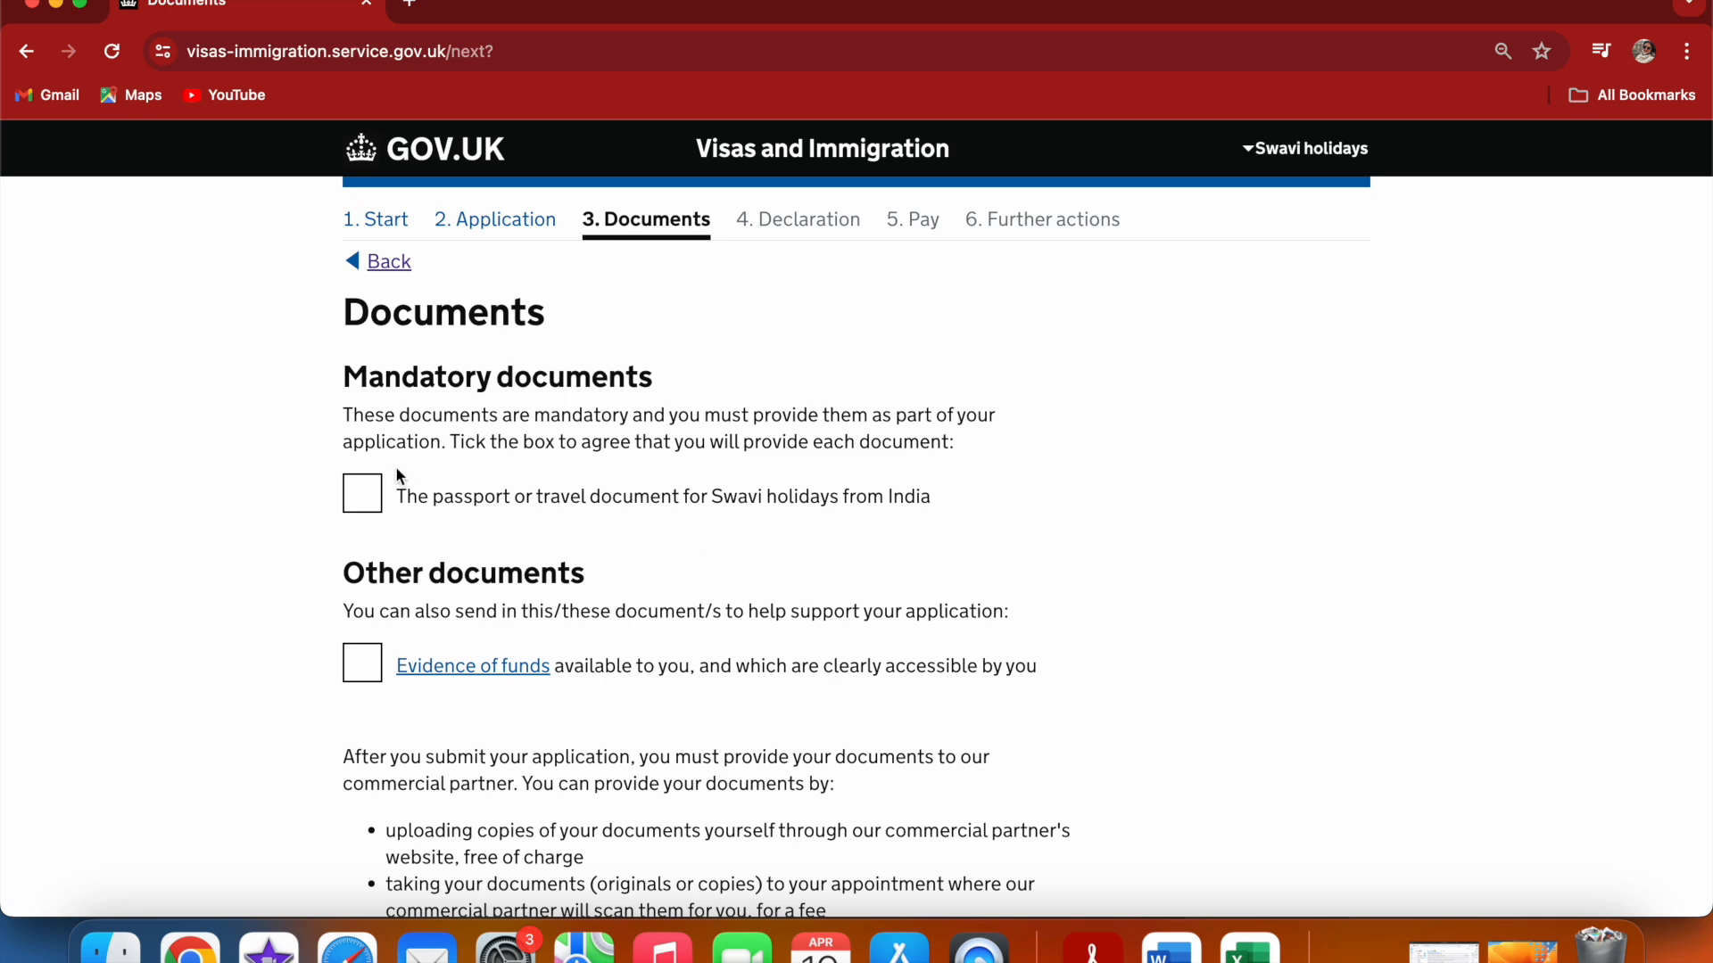
# Tick the passport and the evidence of funds documents, and save
pyautogui.click(363, 492)
pyautogui.click(358, 663)
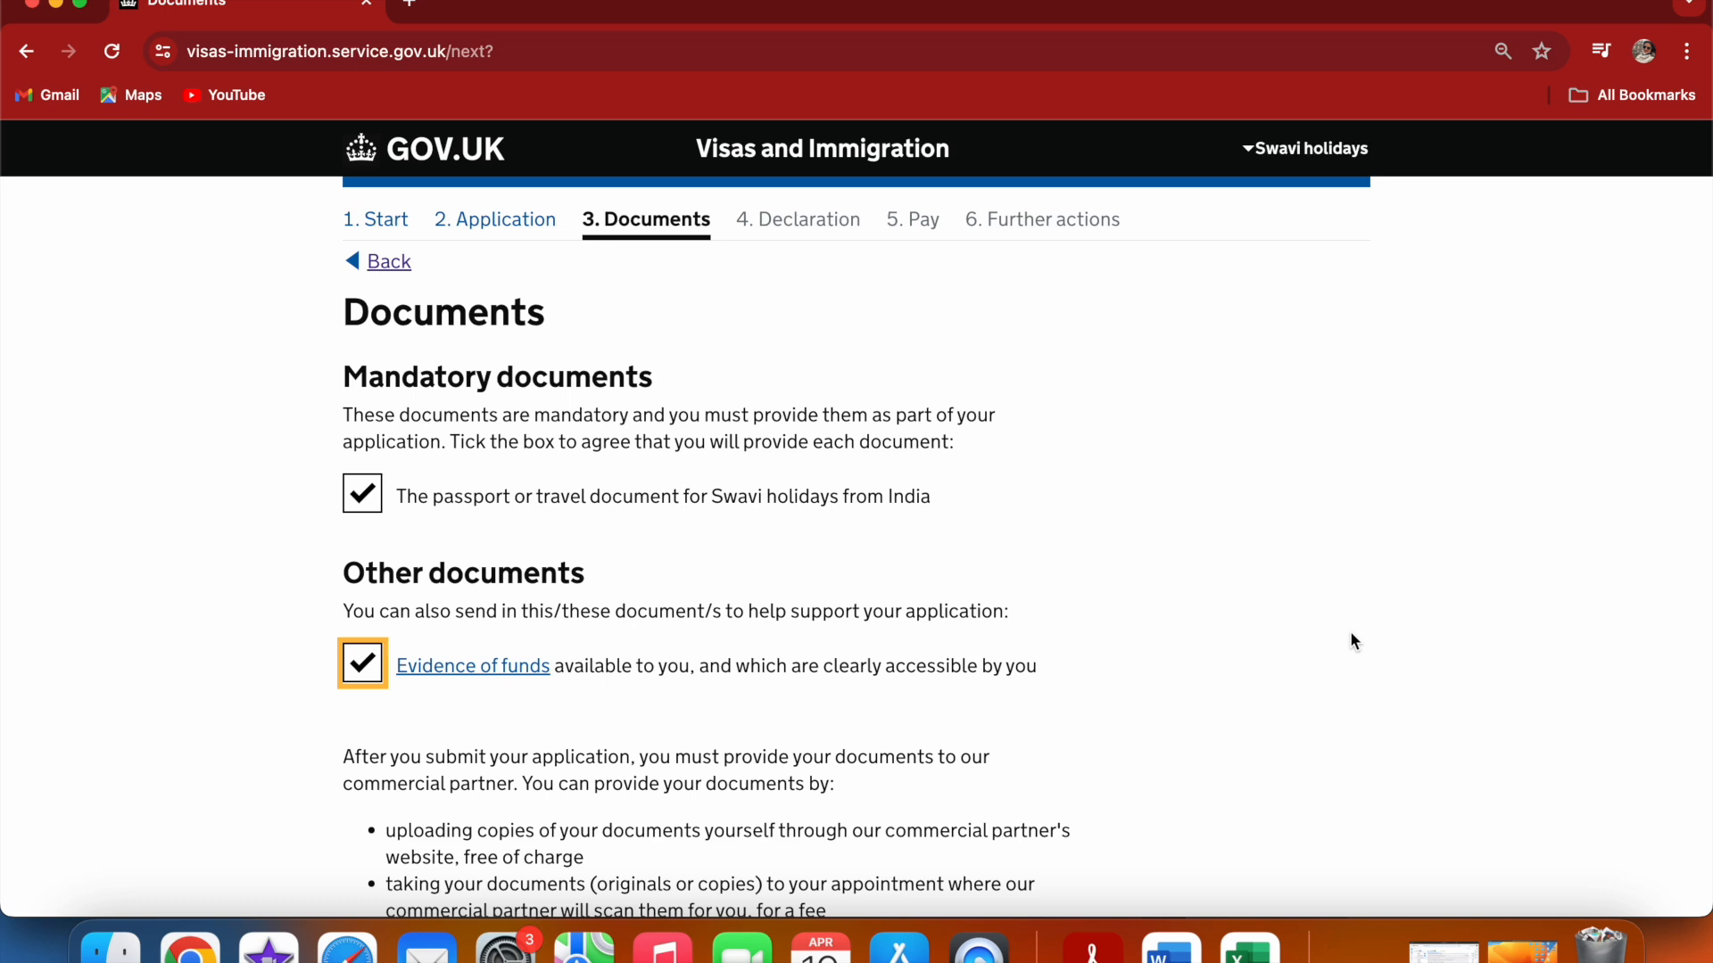
pyautogui.scroll(-5, 1362, 645)
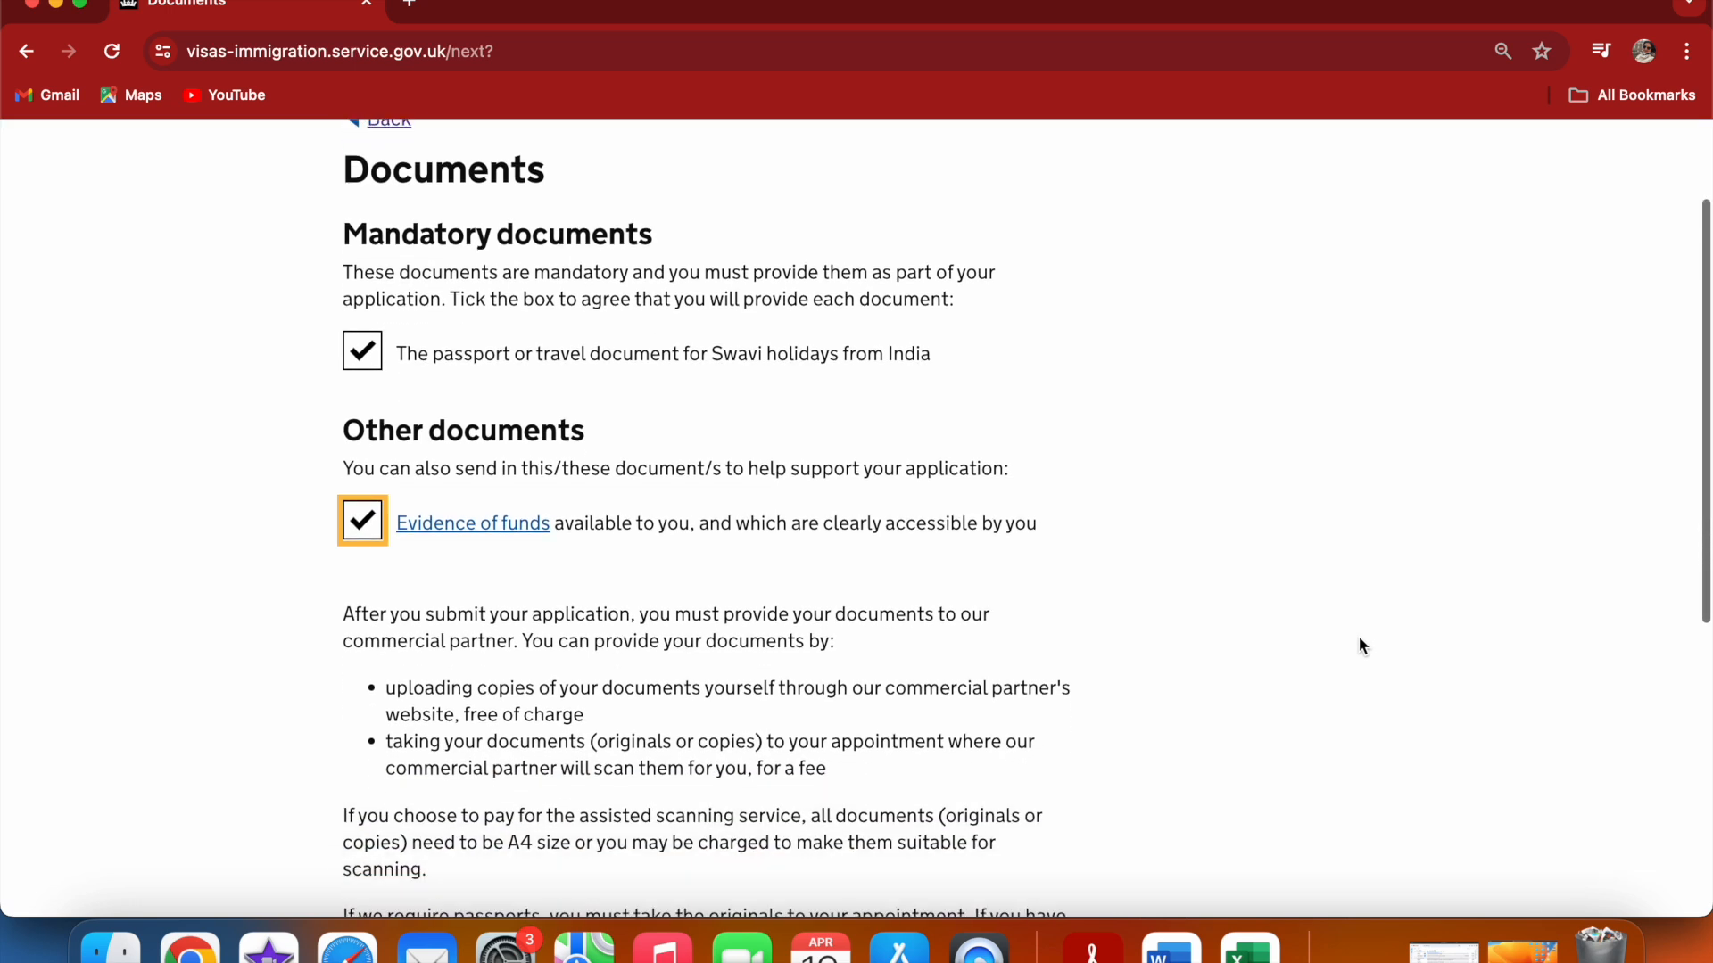
pyautogui.scroll(-2, 1363, 645)
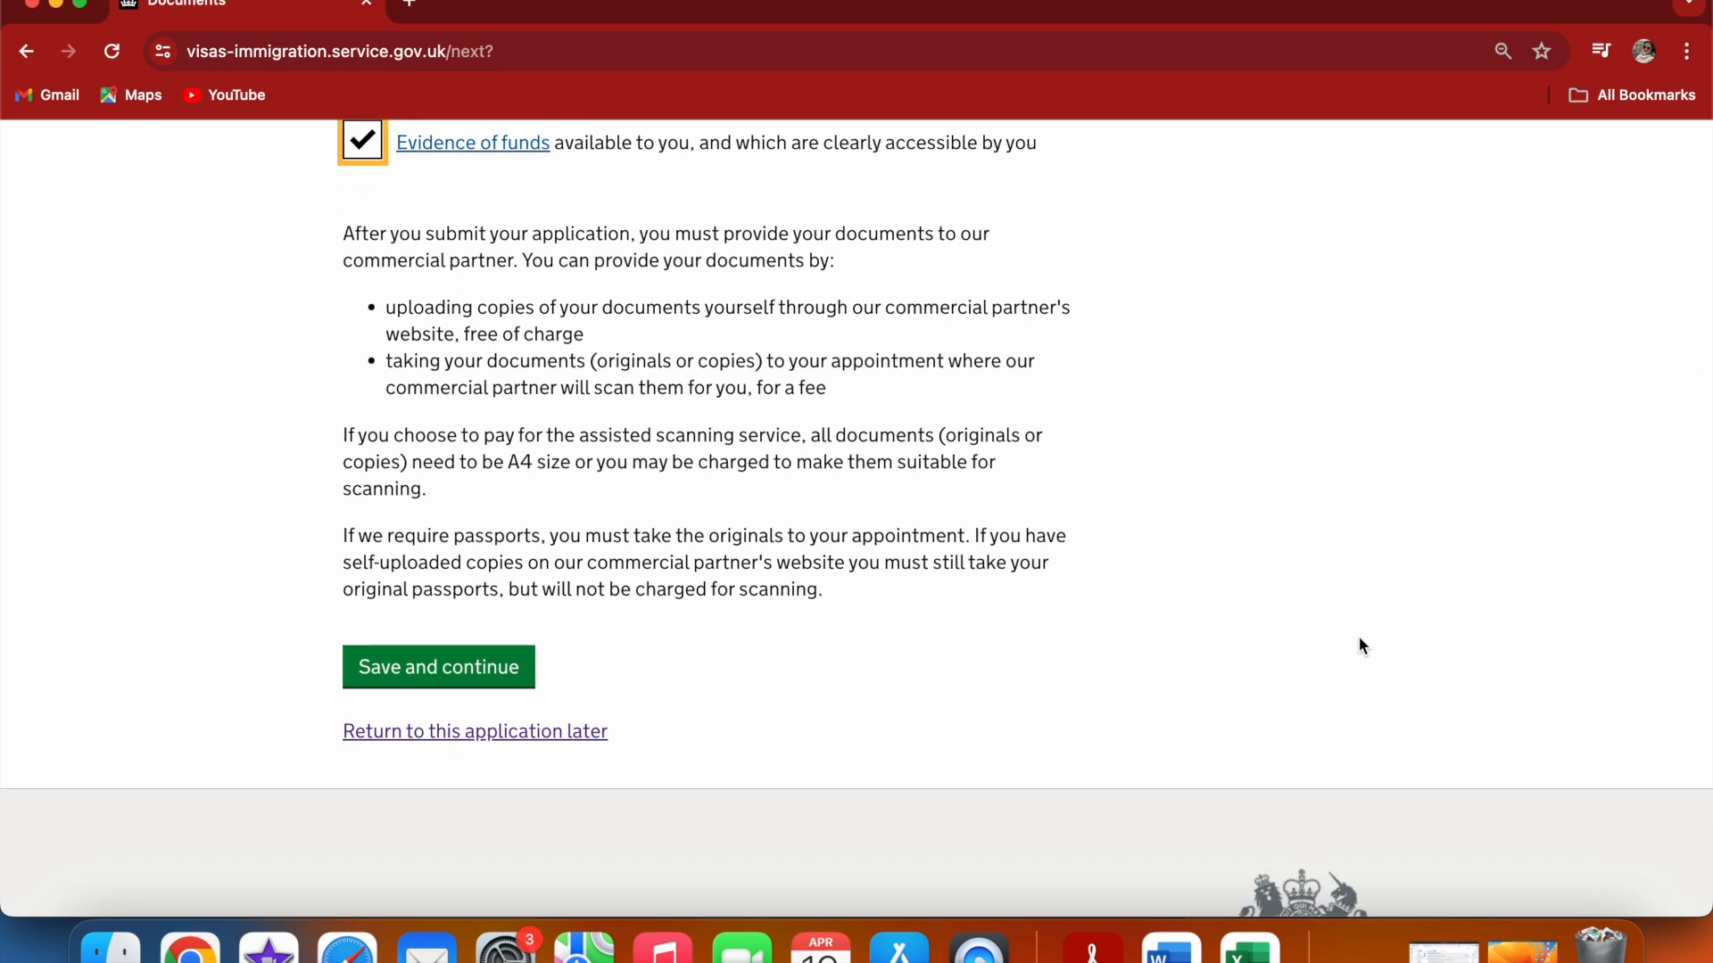
pyautogui.click(511, 687)
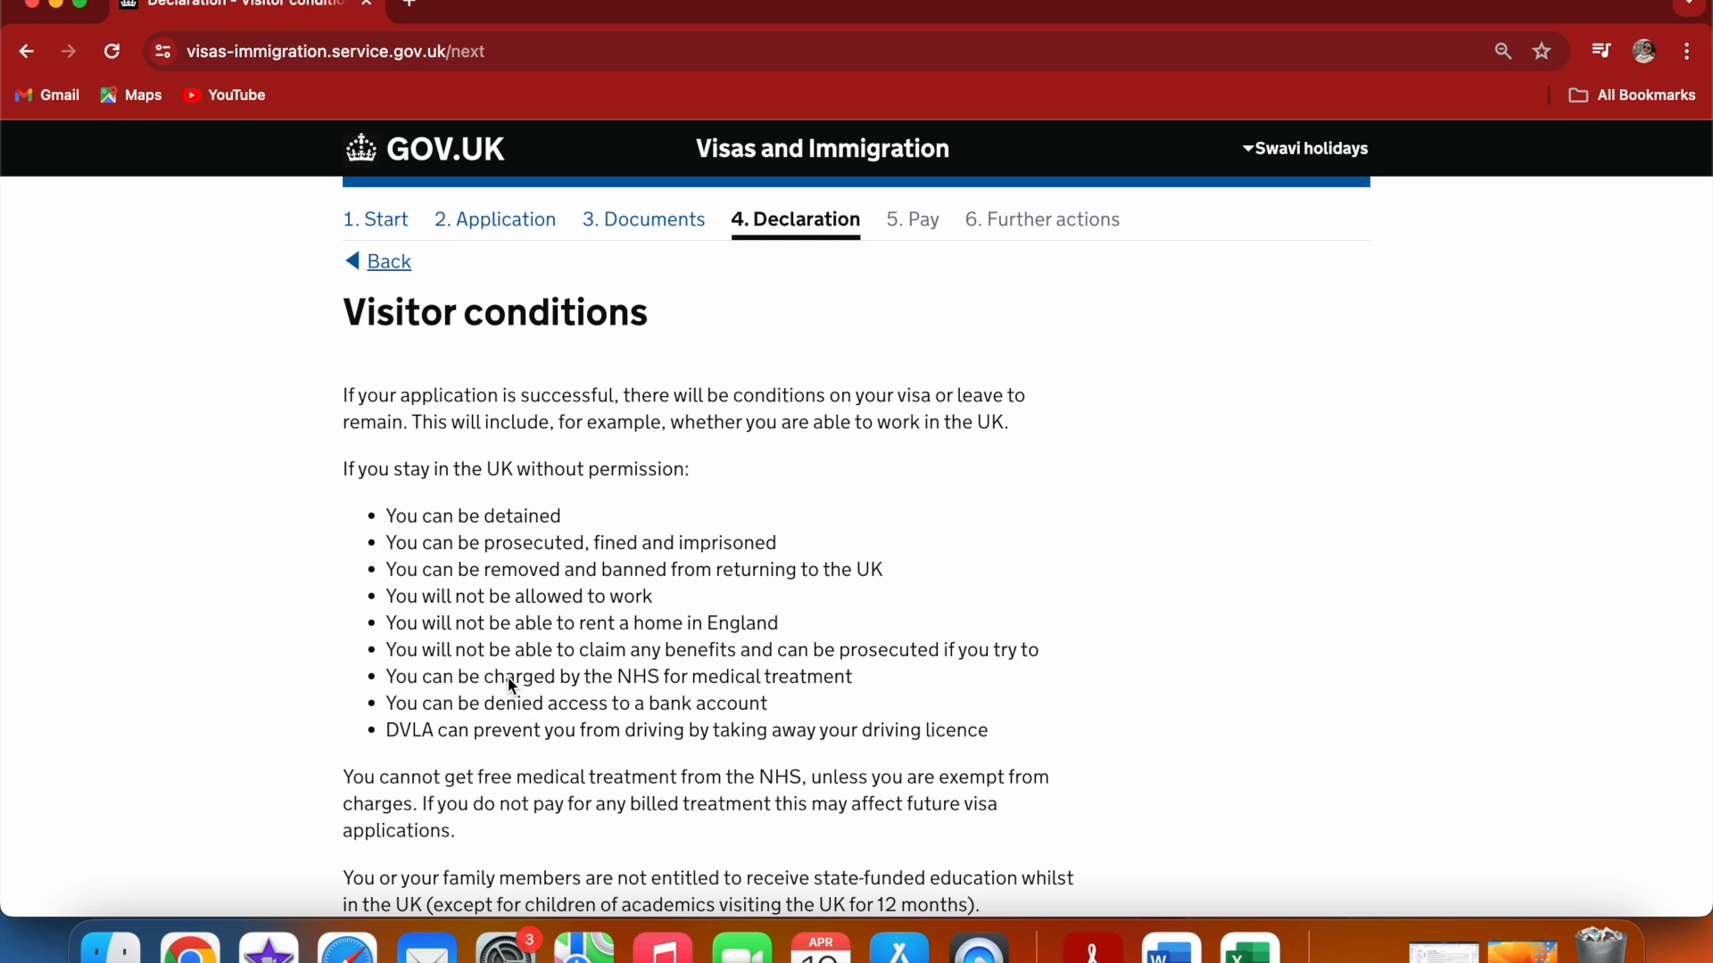
# Accept the visitor conditions and save
pyautogui.scroll(-2, 1100, 473)
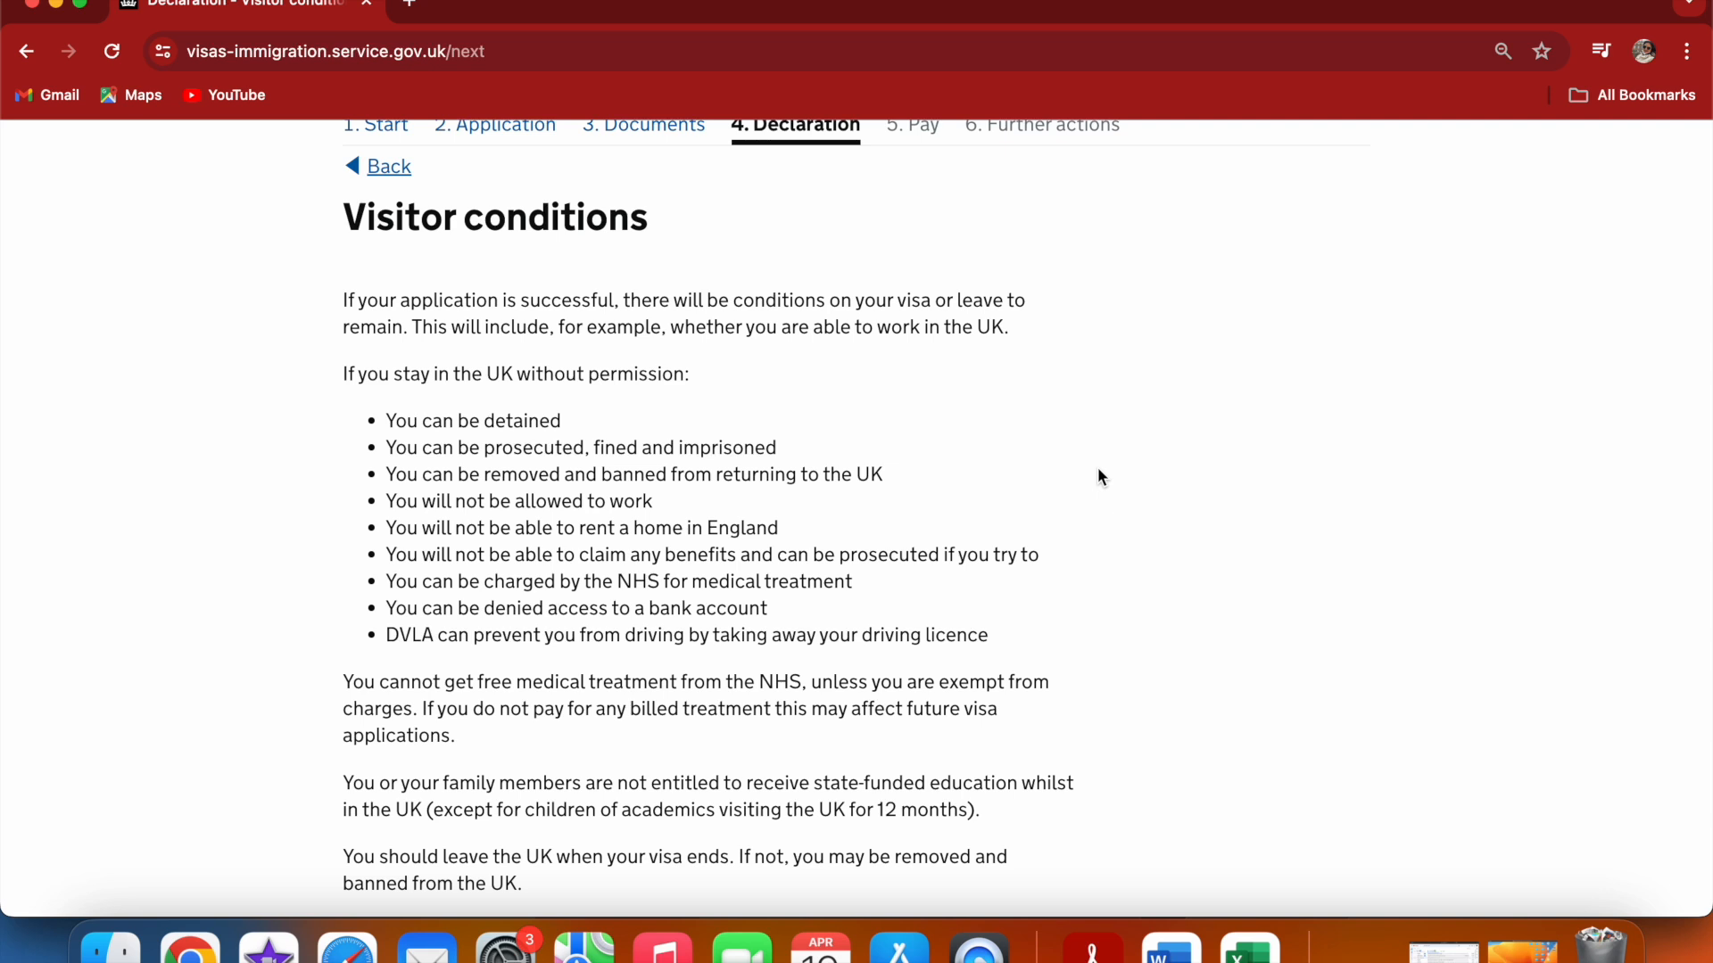
pyautogui.scroll(-5, 1100, 473)
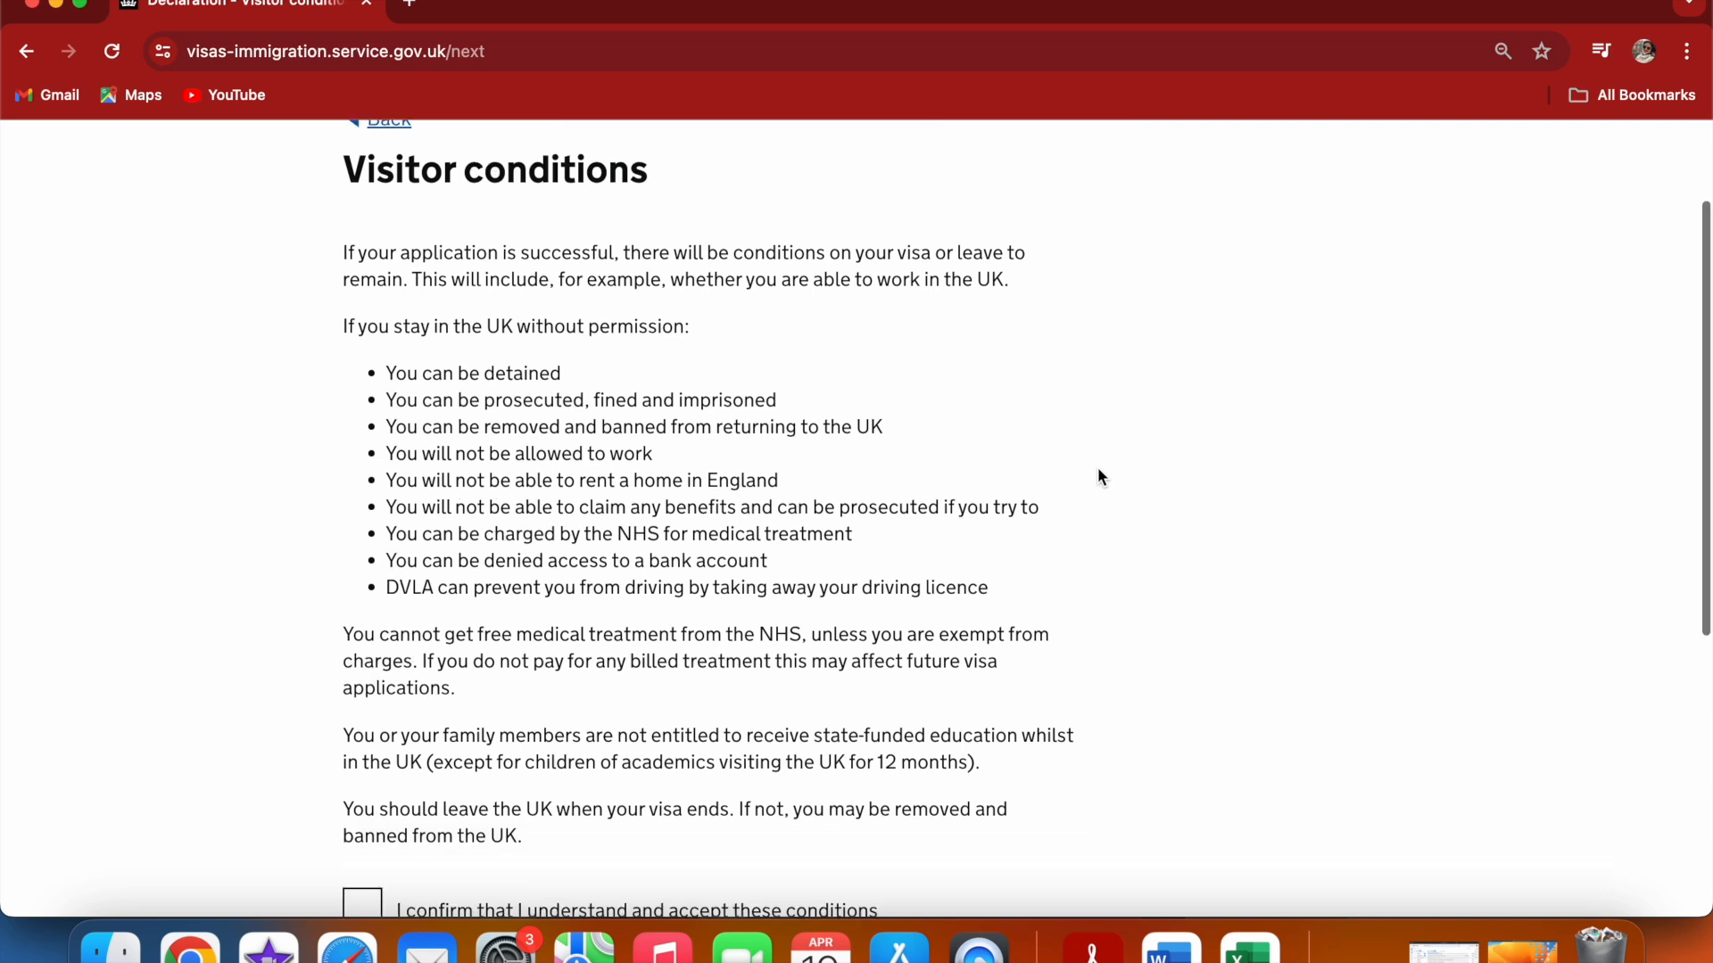
pyautogui.click(359, 727)
pyautogui.click(449, 825)
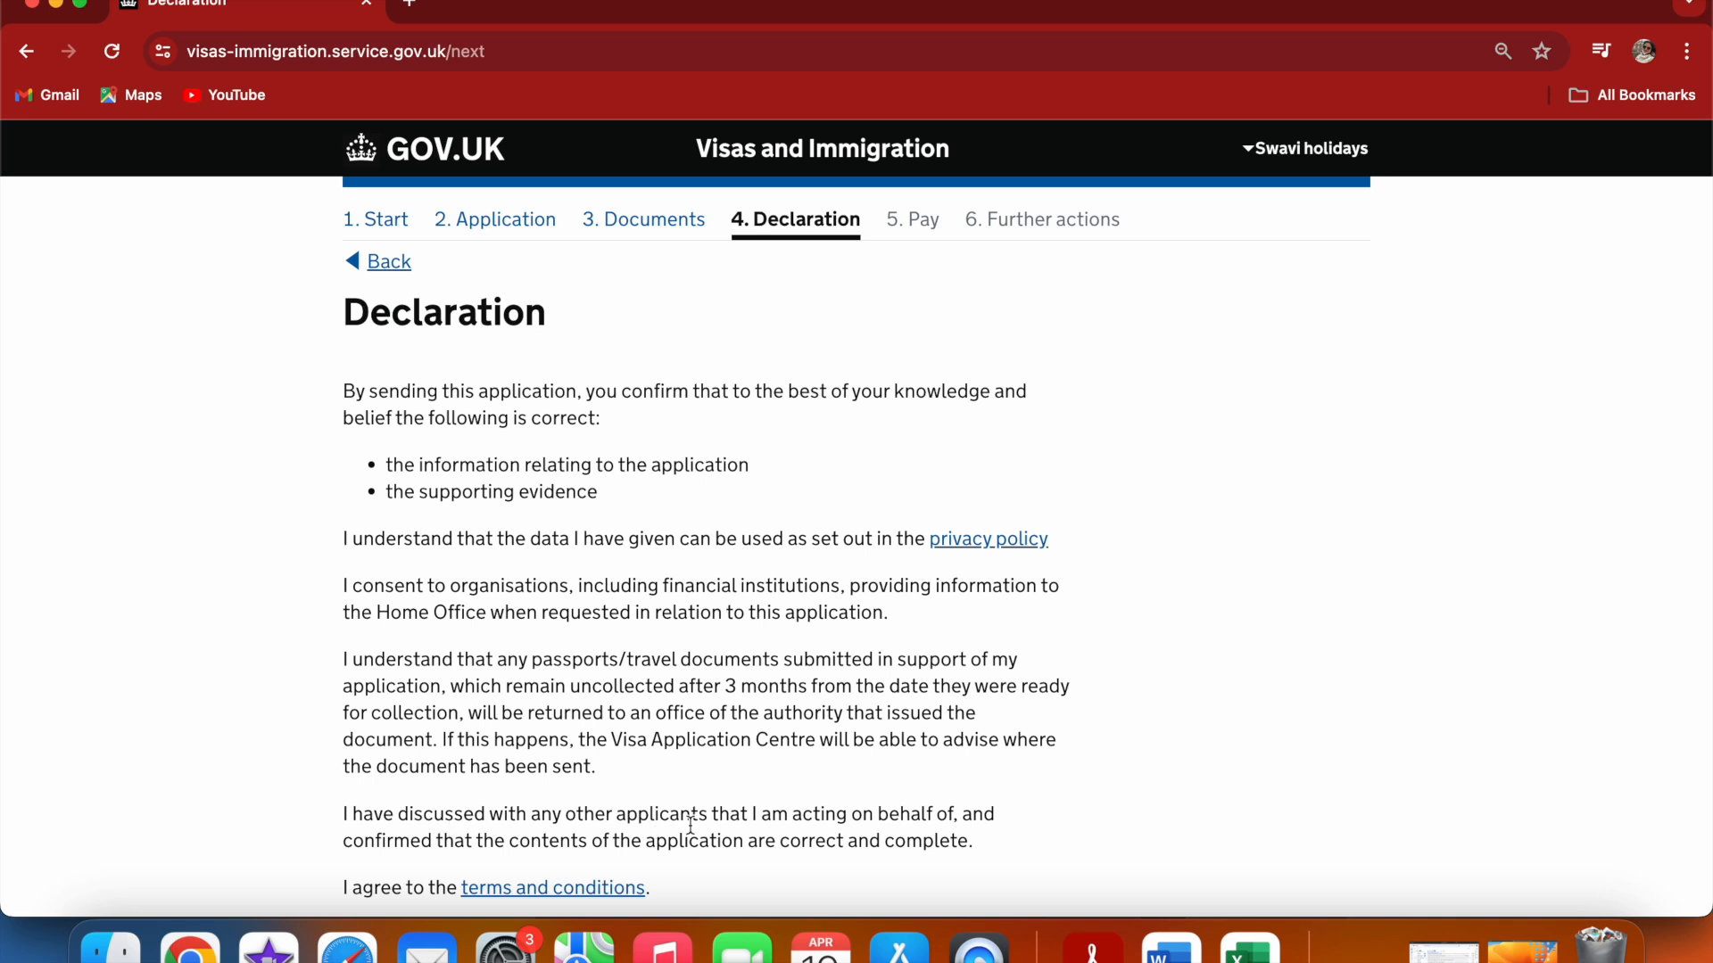
# Confirm in the declaration that you are the applicant aged 18 or over, and accept it
pyautogui.scroll(-10, 1307, 537)
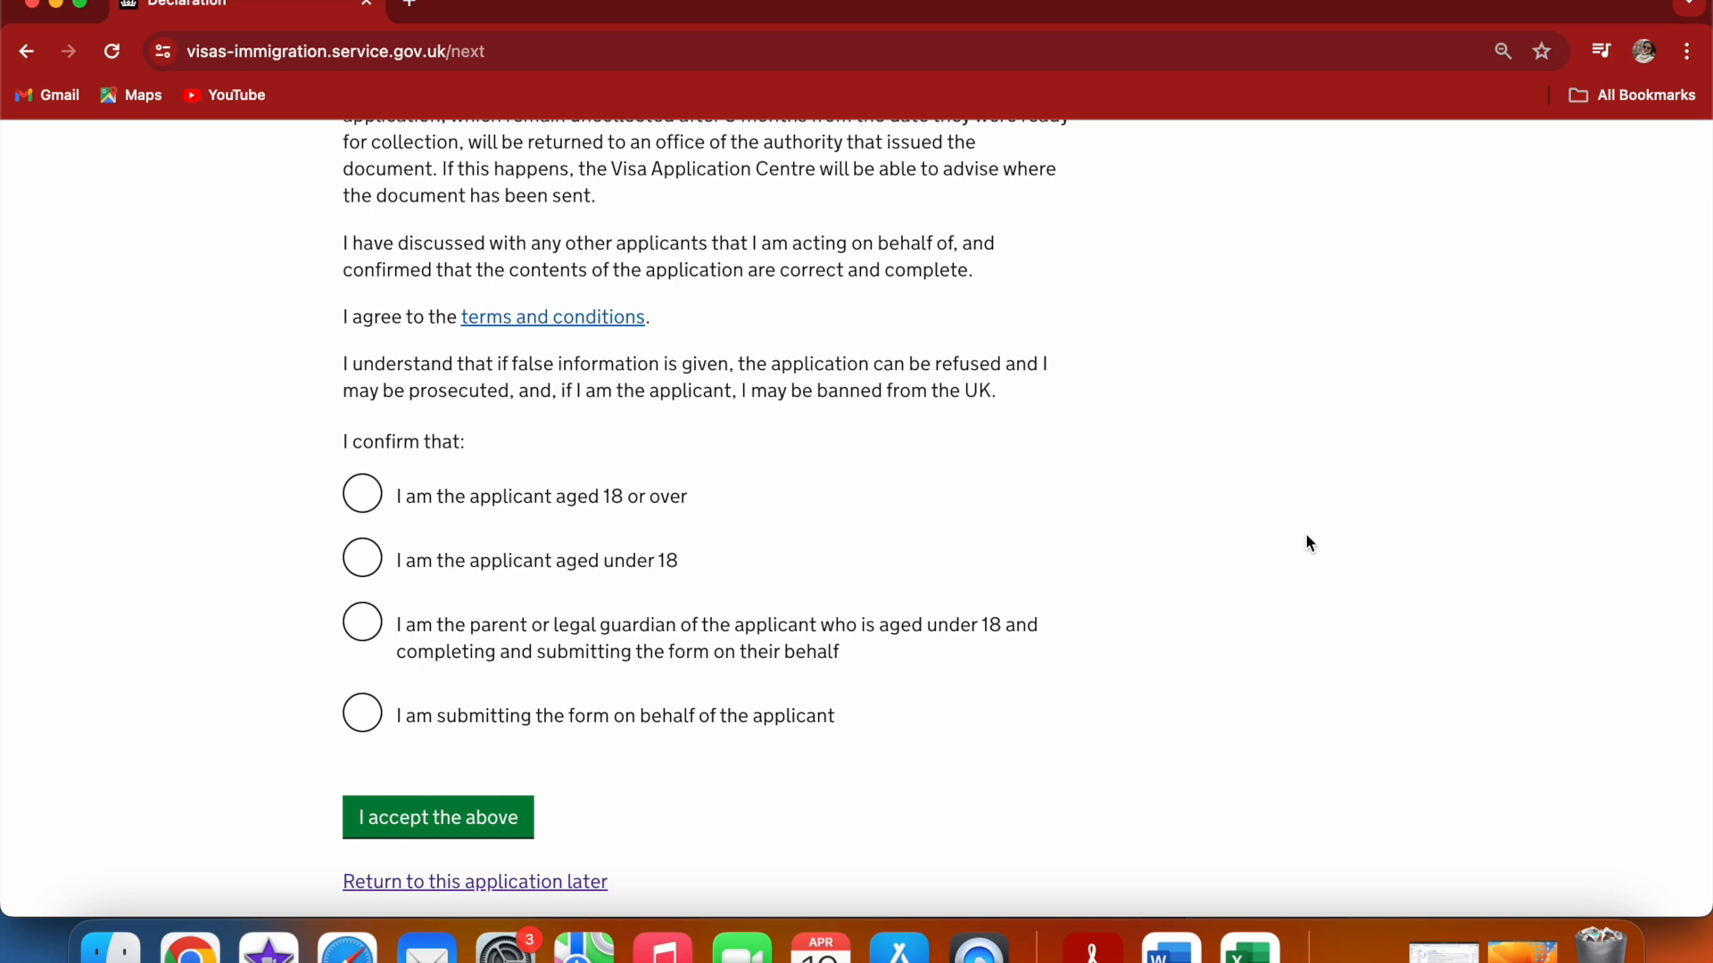
pyautogui.click(370, 495)
pyautogui.click(1223, 505)
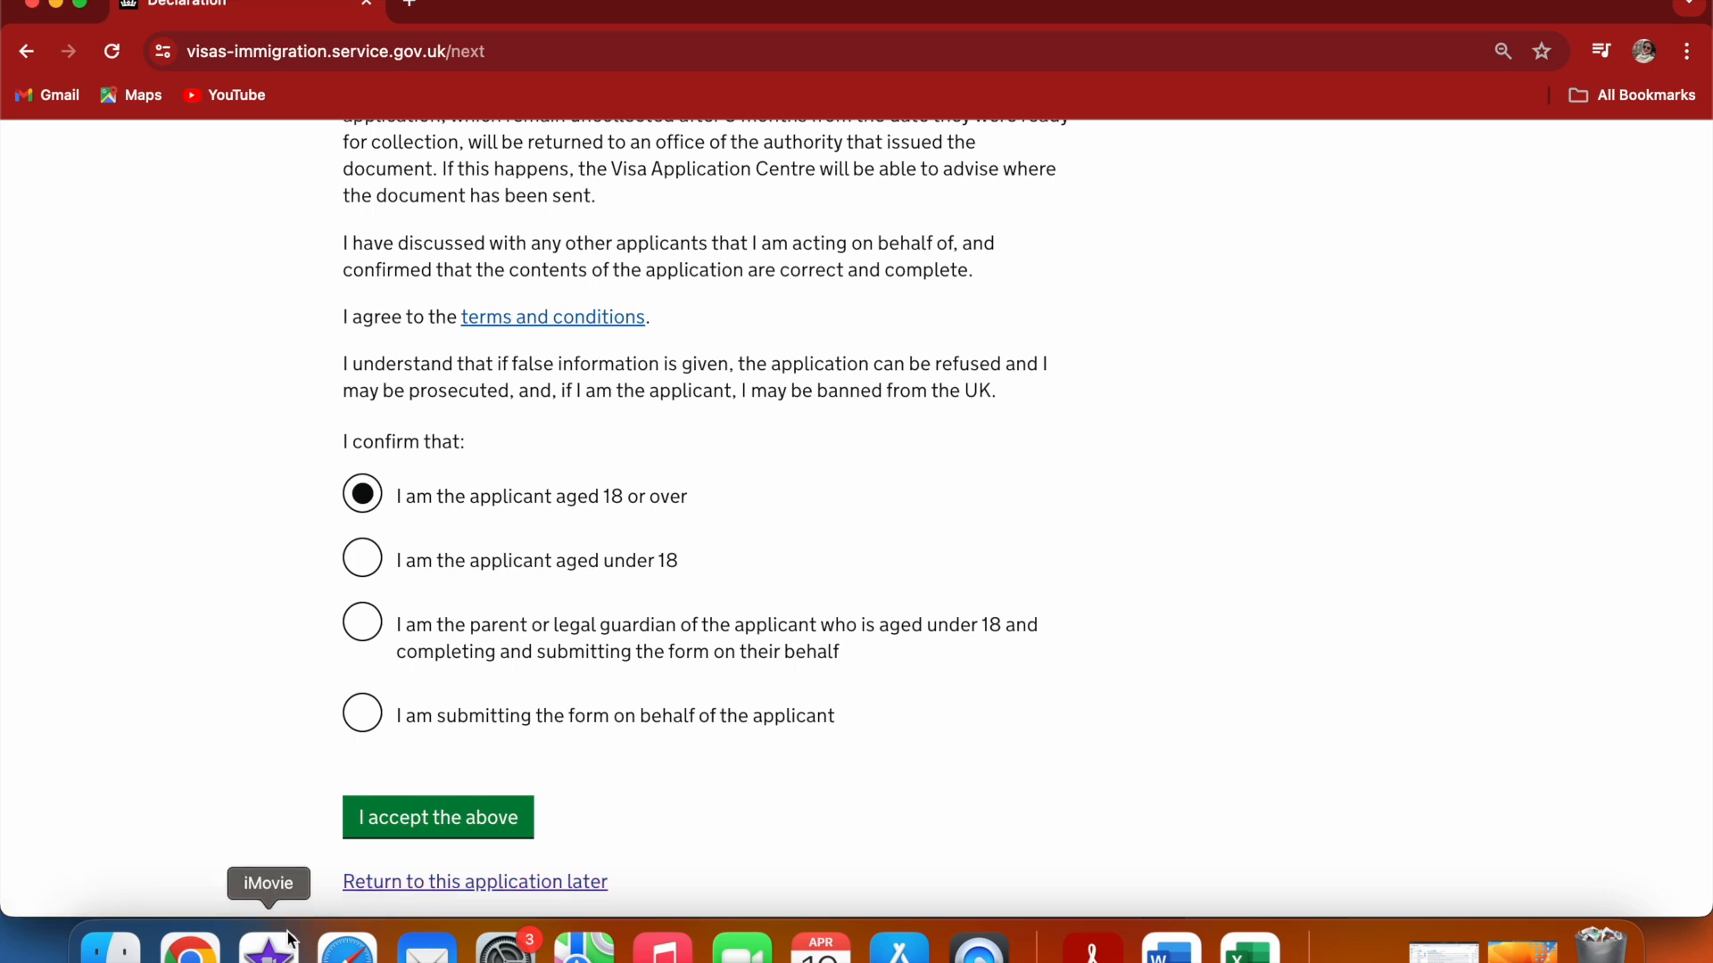
pyautogui.click(364, 725)
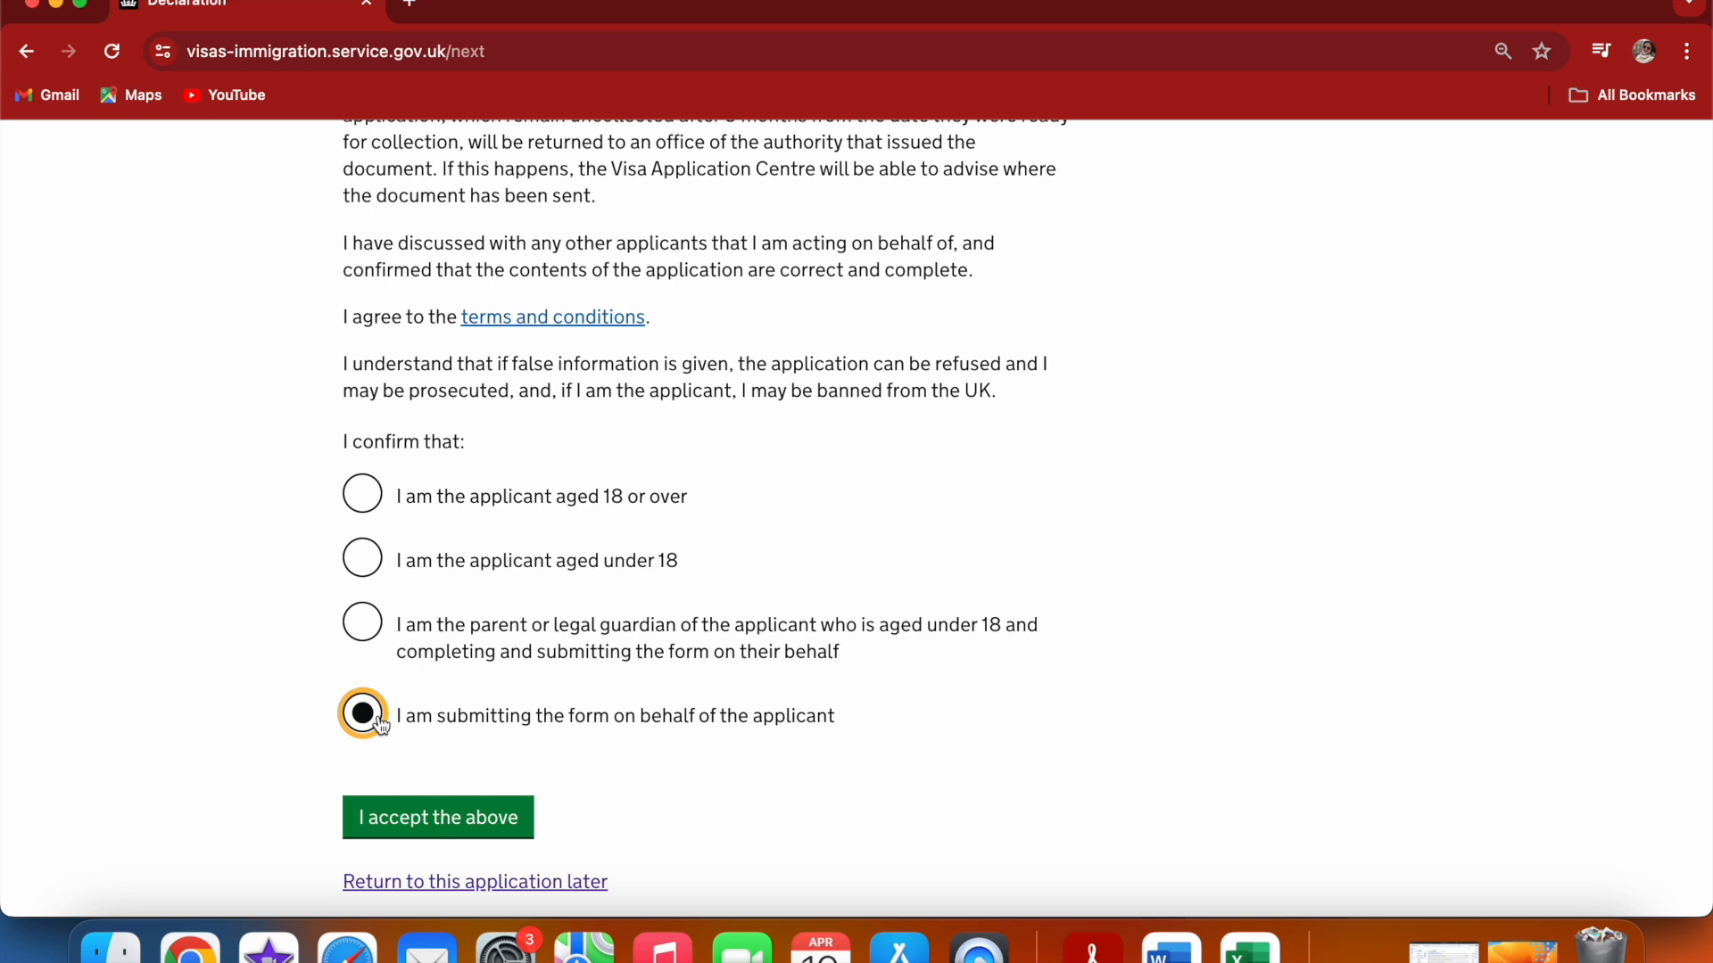
pyautogui.click(376, 628)
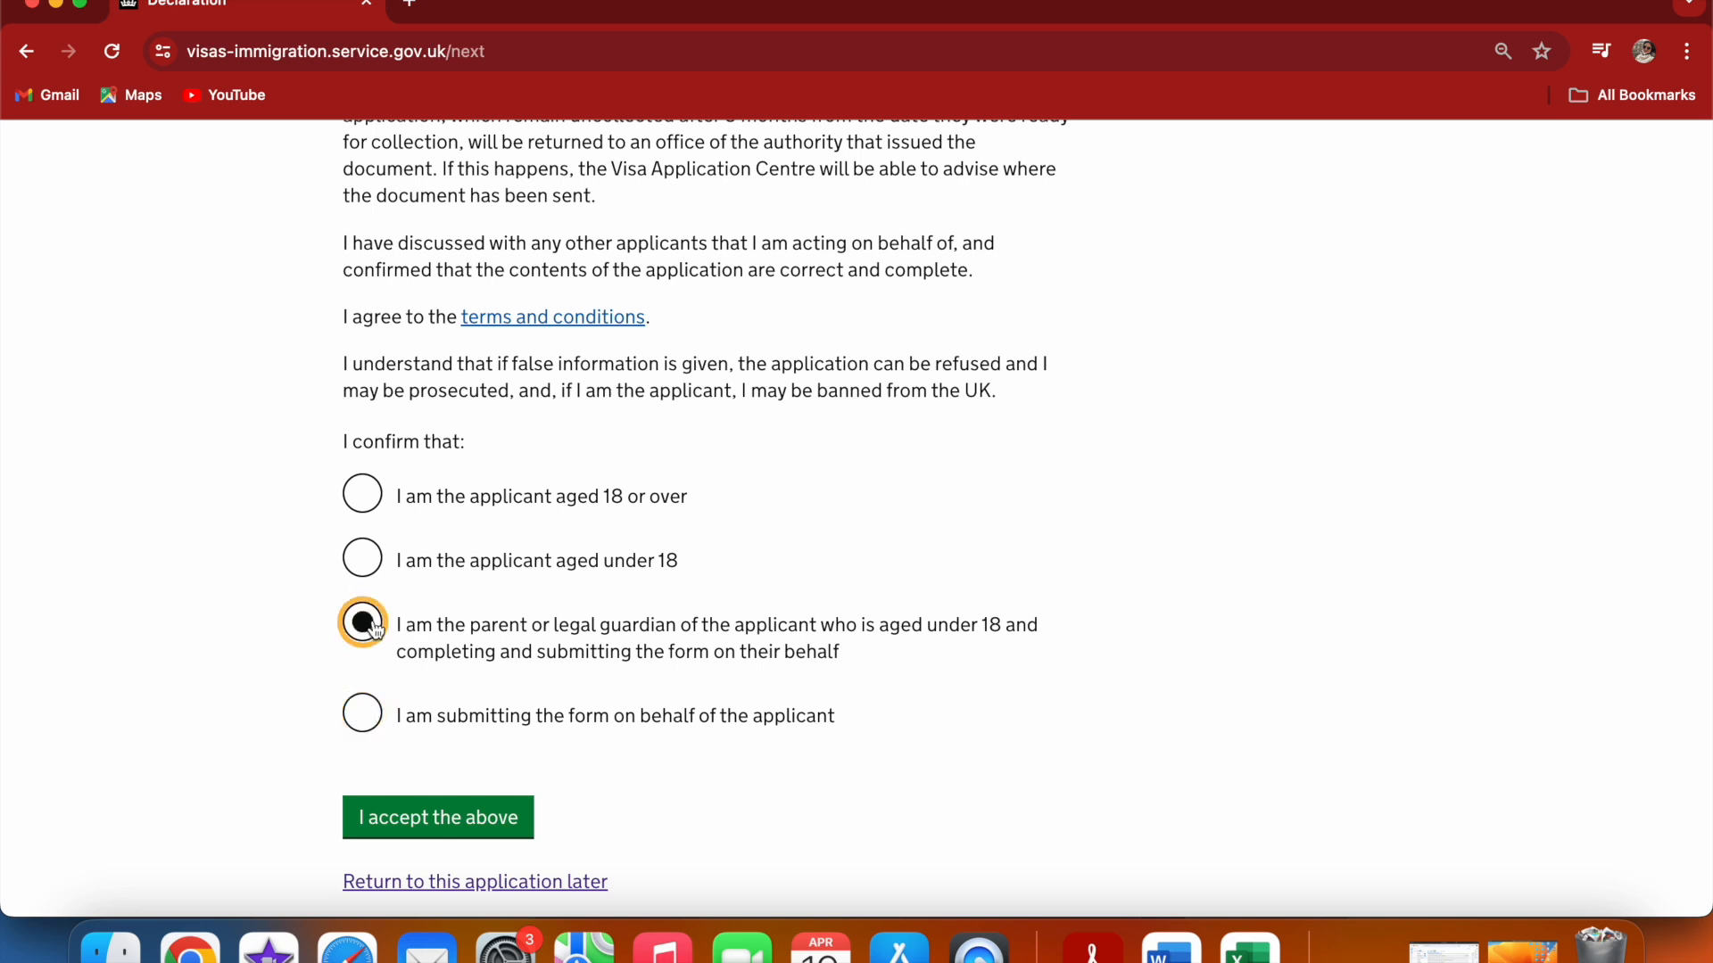
pyautogui.click(368, 730)
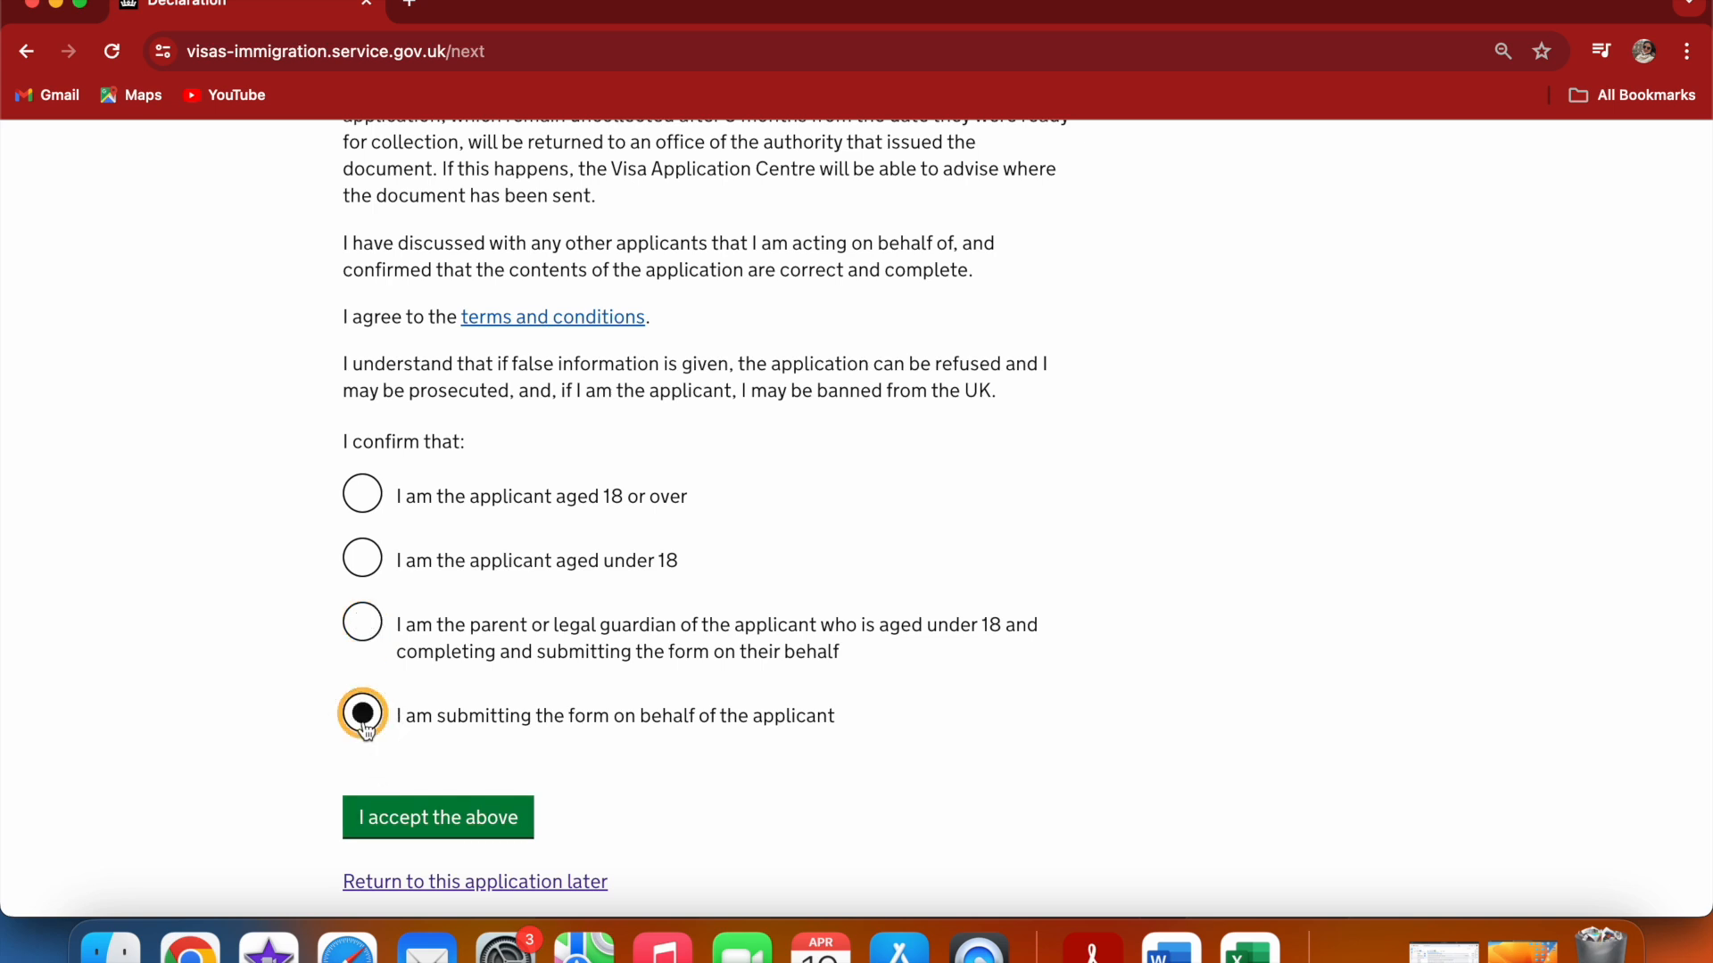
pyautogui.click(361, 499)
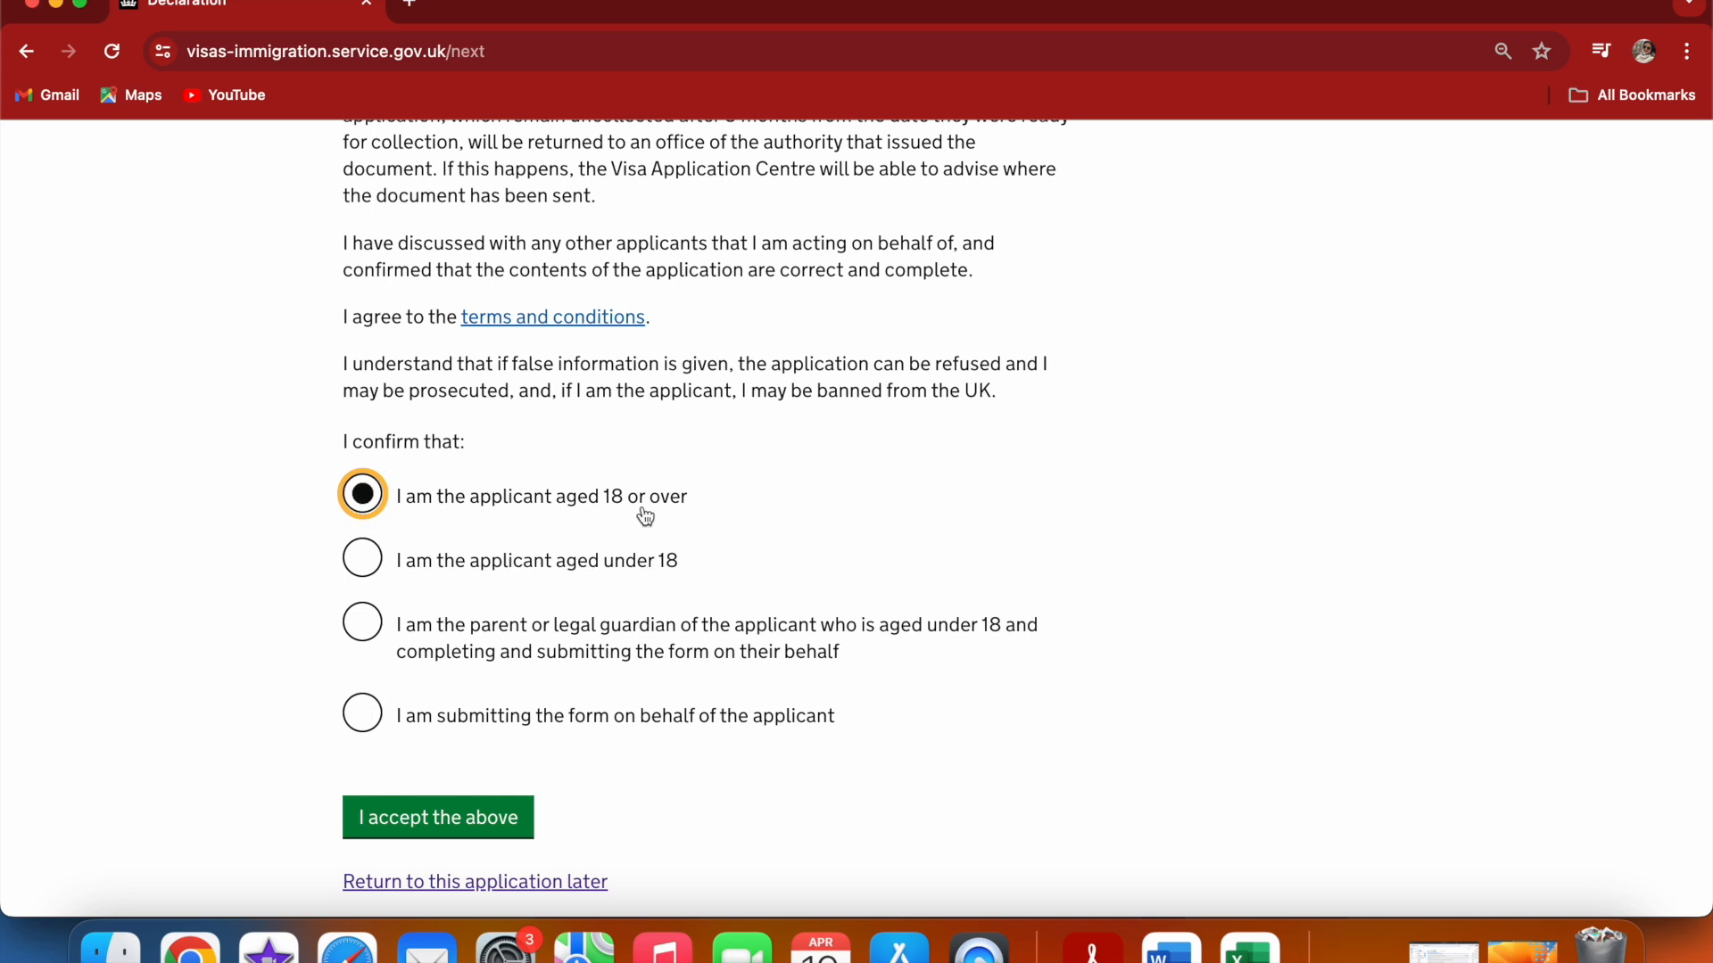
pyautogui.click(441, 834)
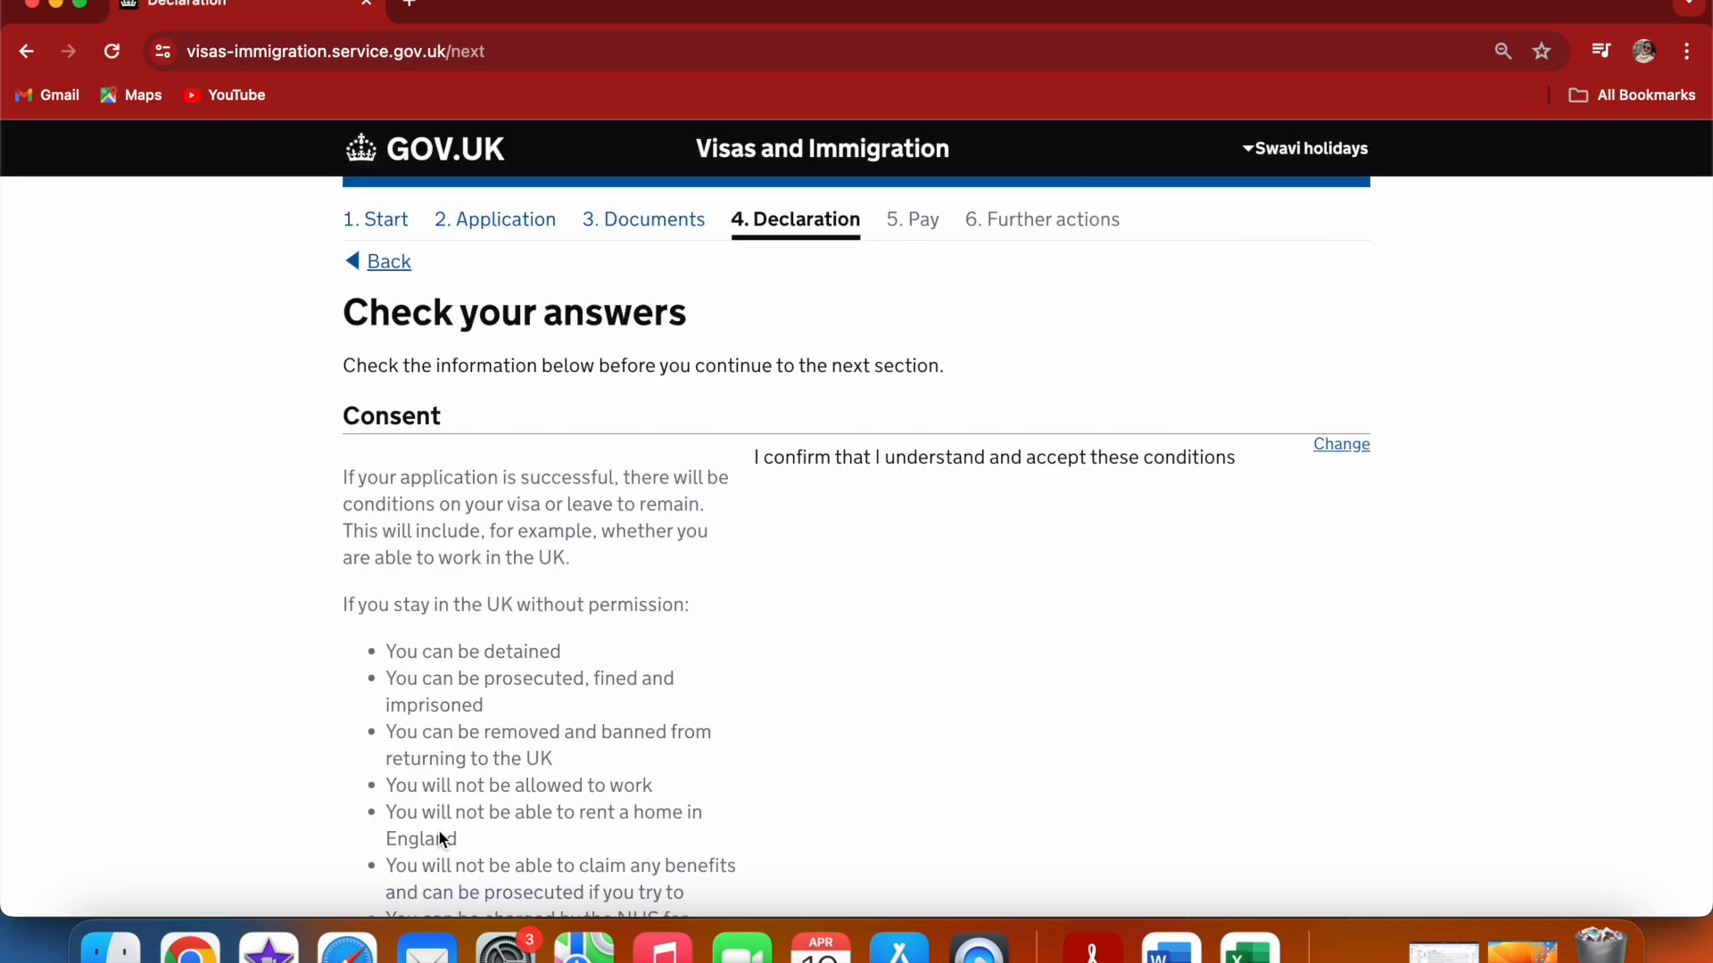
# Review the consent and declaration answers, then continue to the payment section
pyautogui.scroll(-2, 1033, 560)
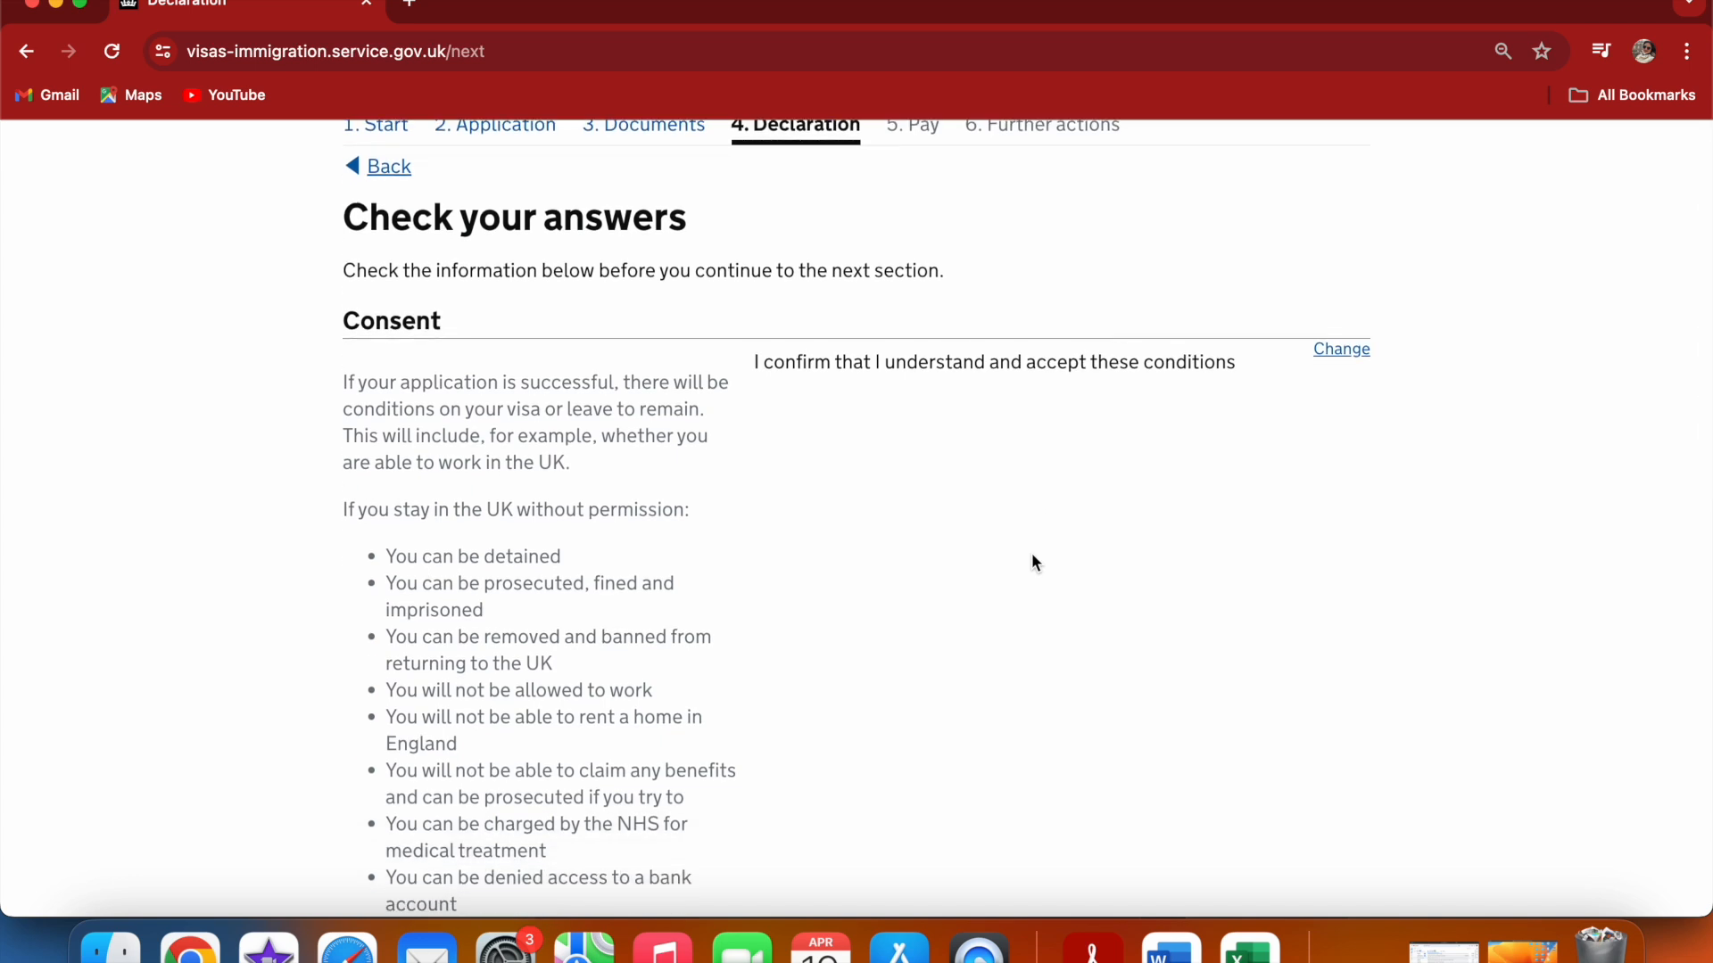
pyautogui.scroll(-12, 1034, 562)
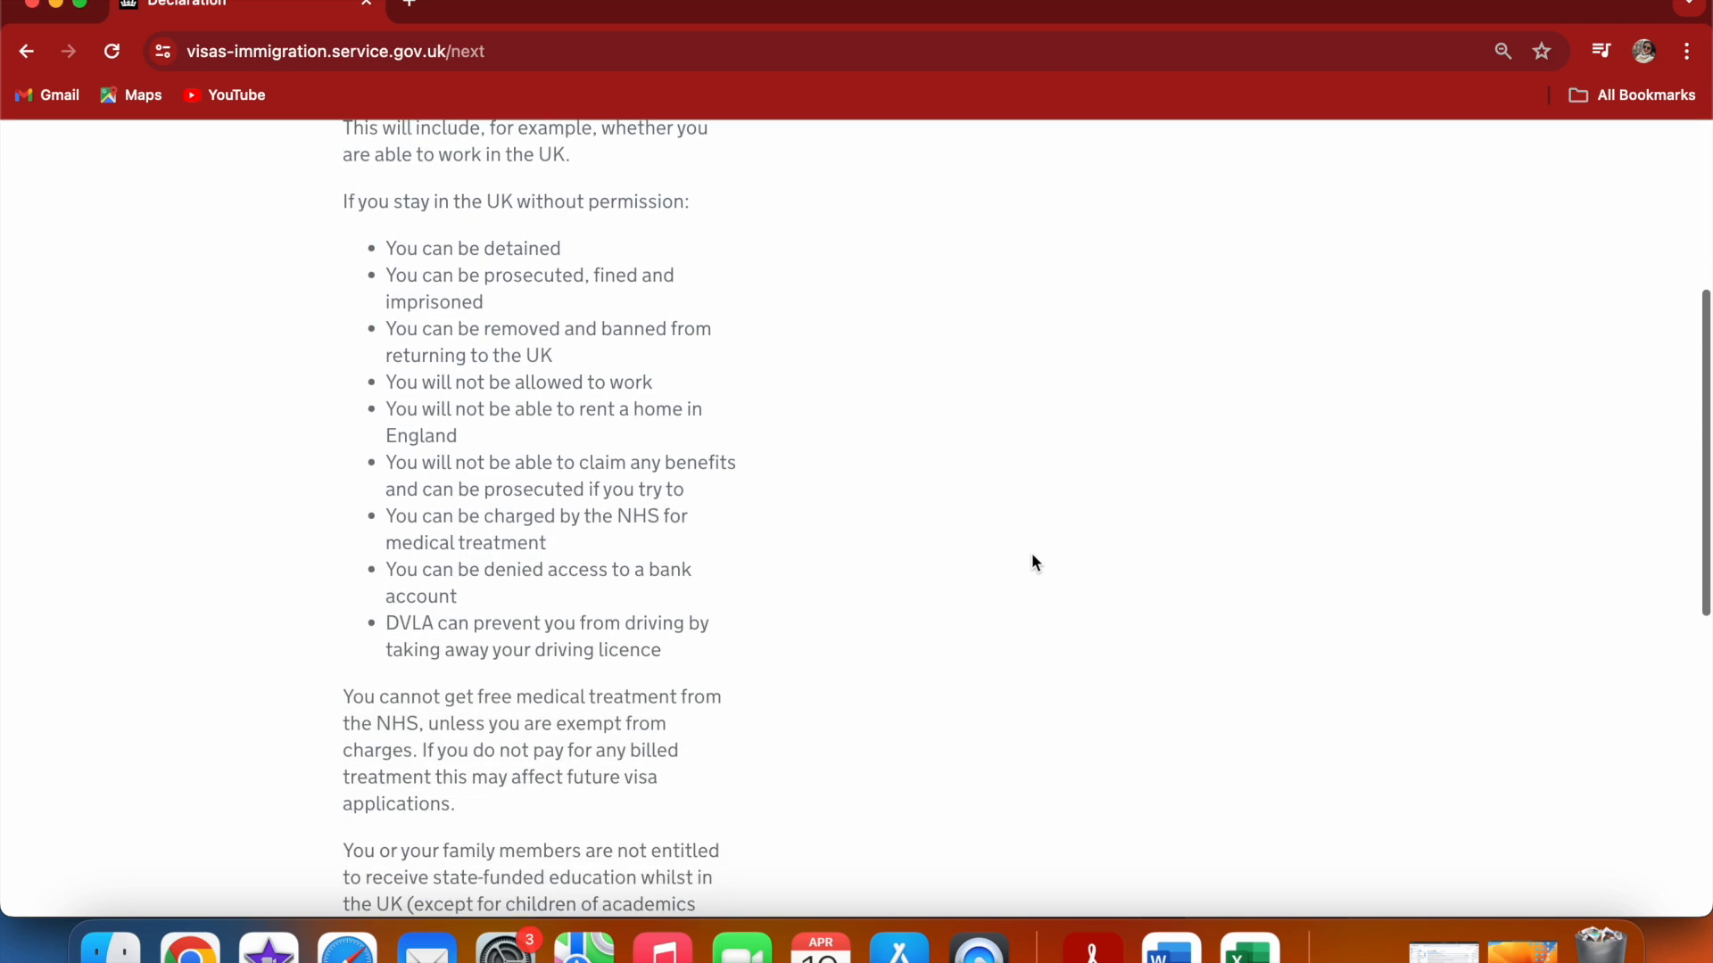
pyautogui.scroll(-9, 1033, 562)
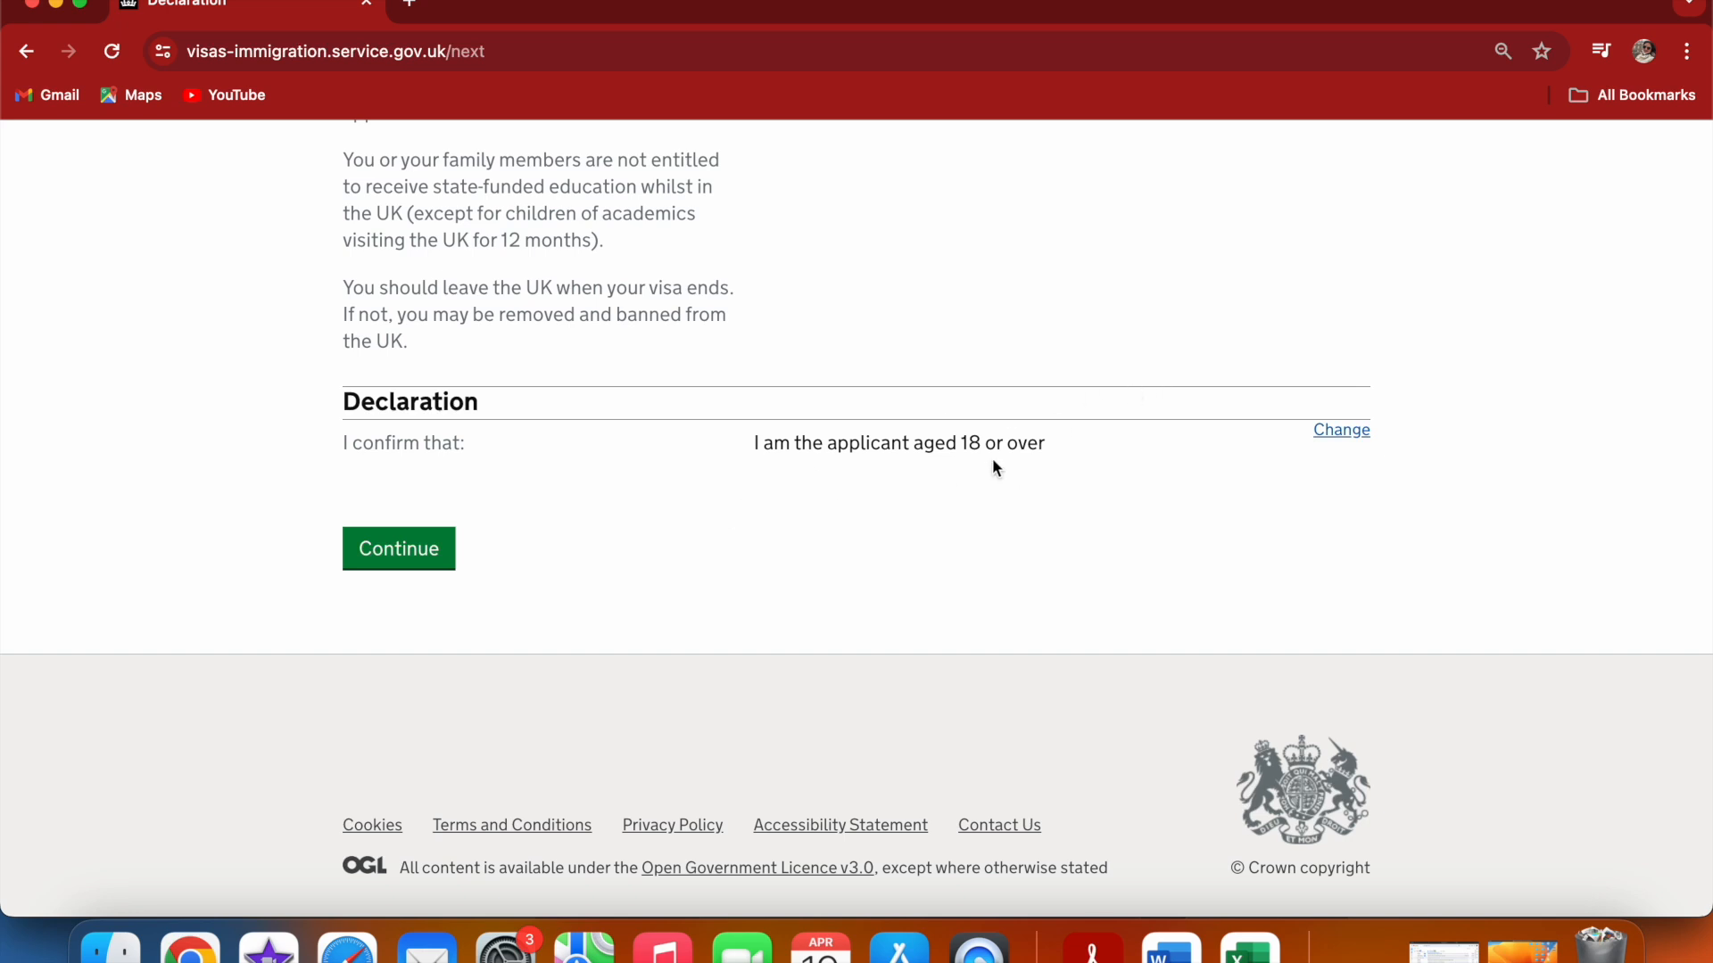
pyautogui.click(388, 558)
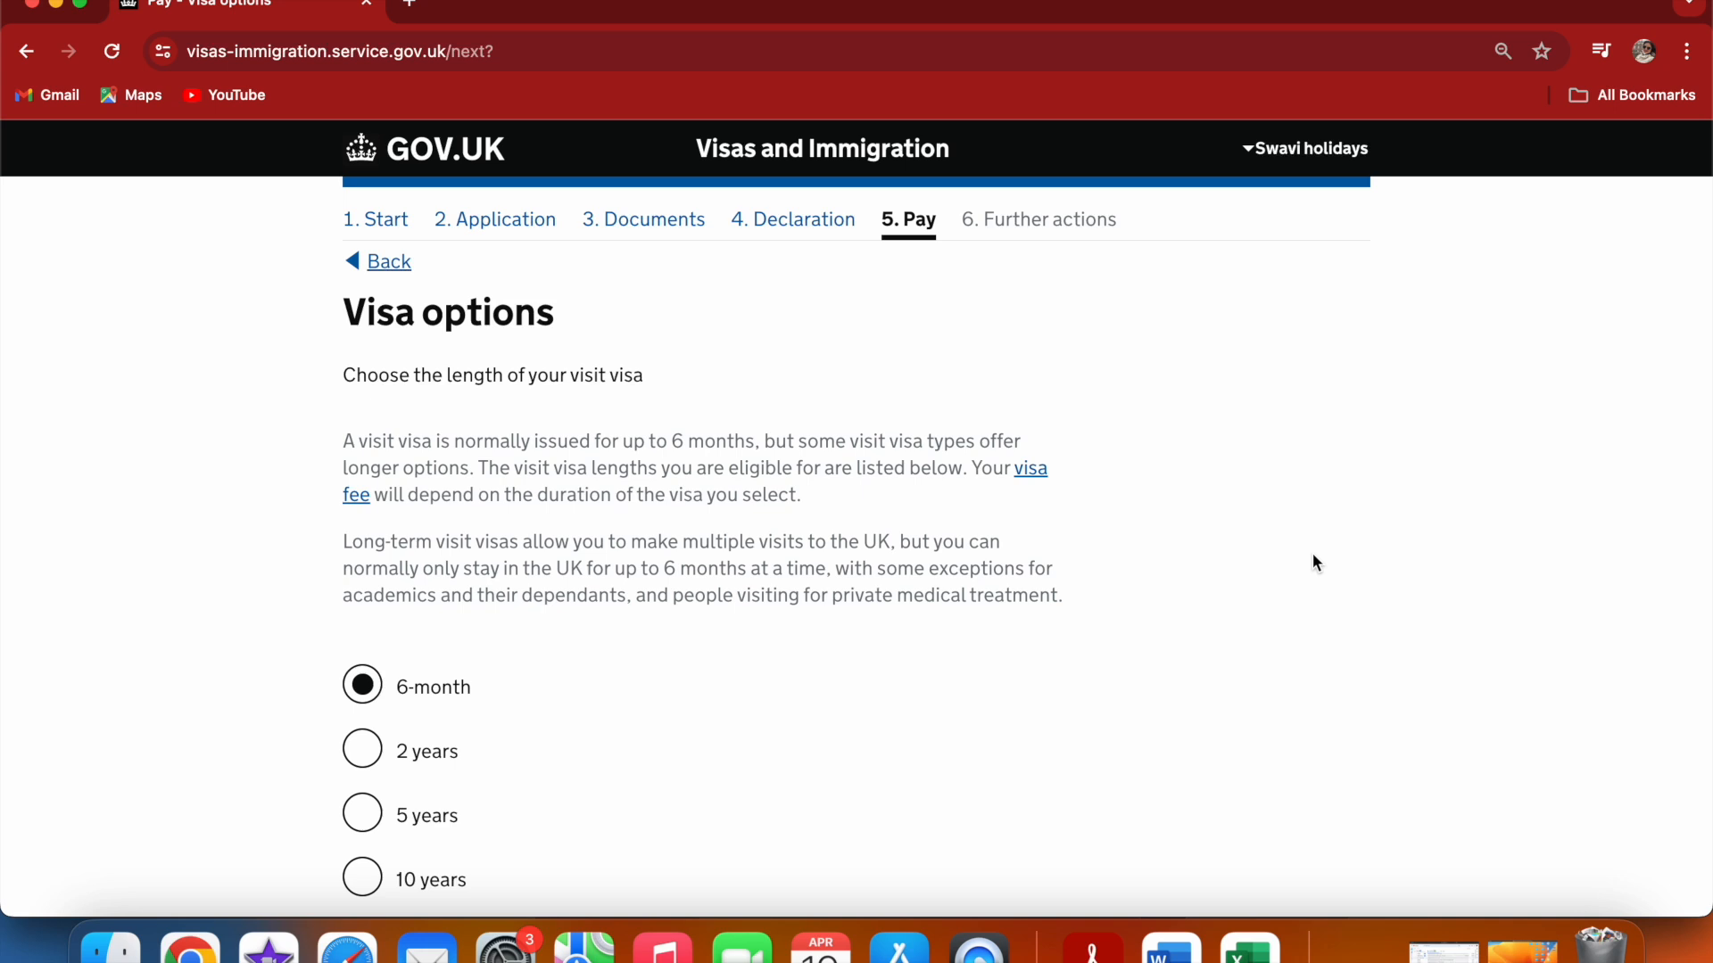
# Choose the 6-month visa length and the Standard service, saving each choice
pyautogui.scroll(-5, 1313, 561)
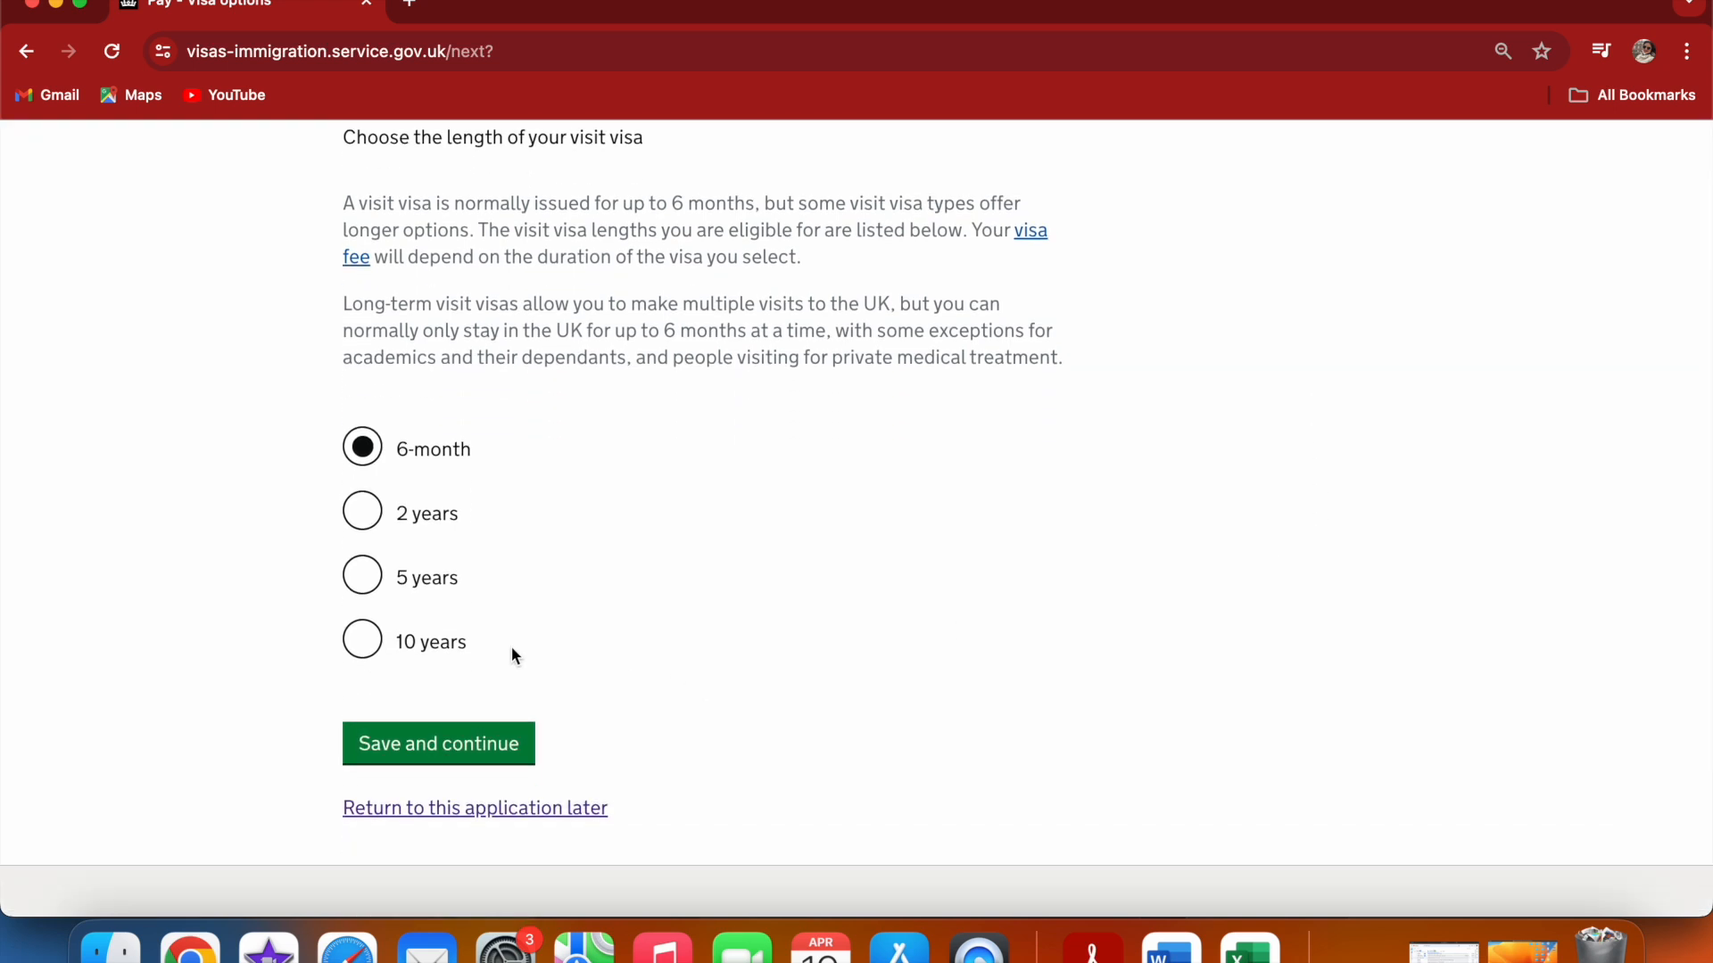
pyautogui.click(454, 740)
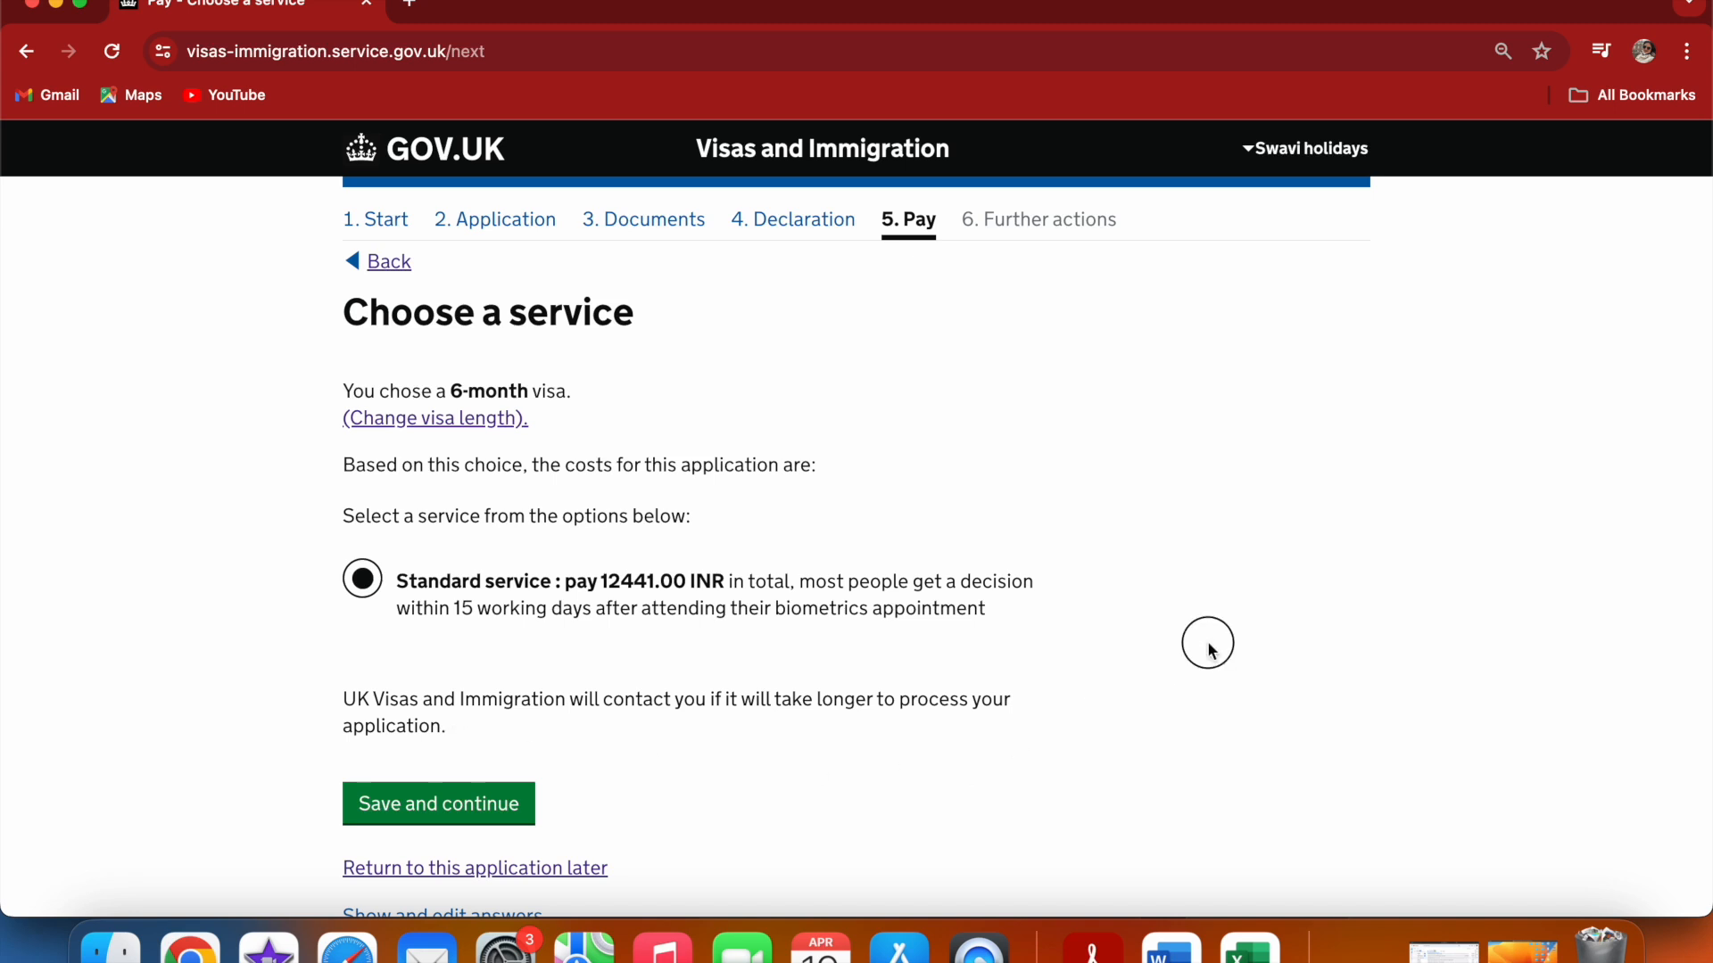
pyautogui.scroll(-2, 1210, 652)
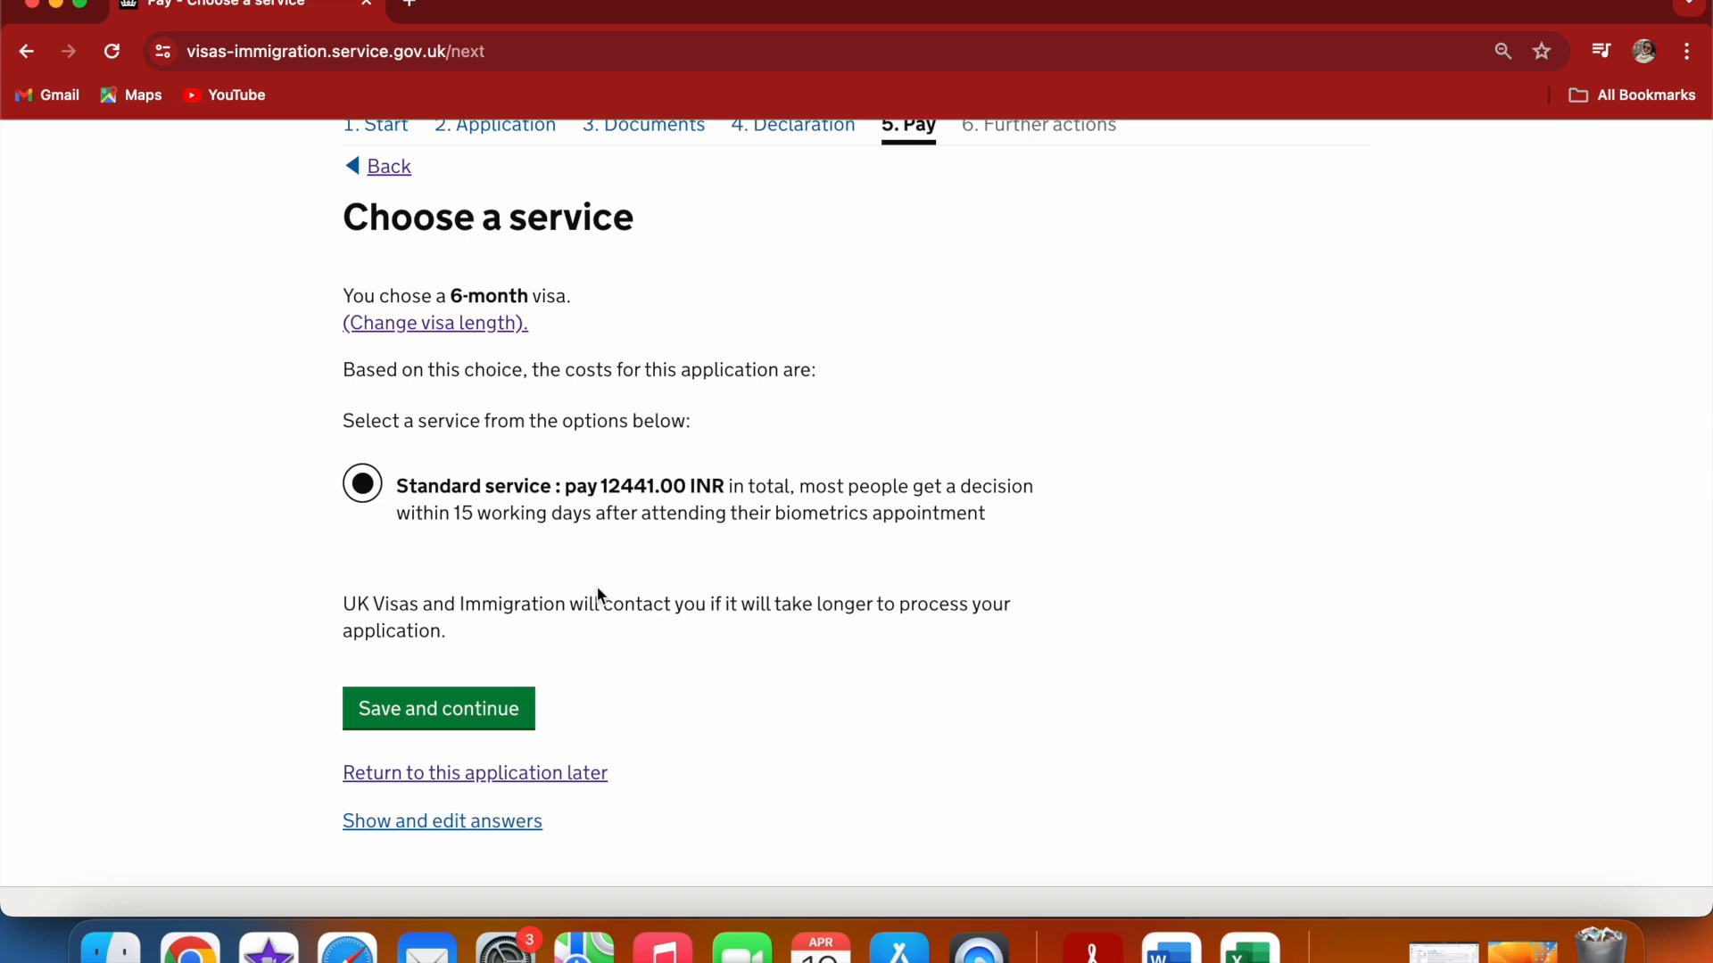
pyautogui.click(455, 709)
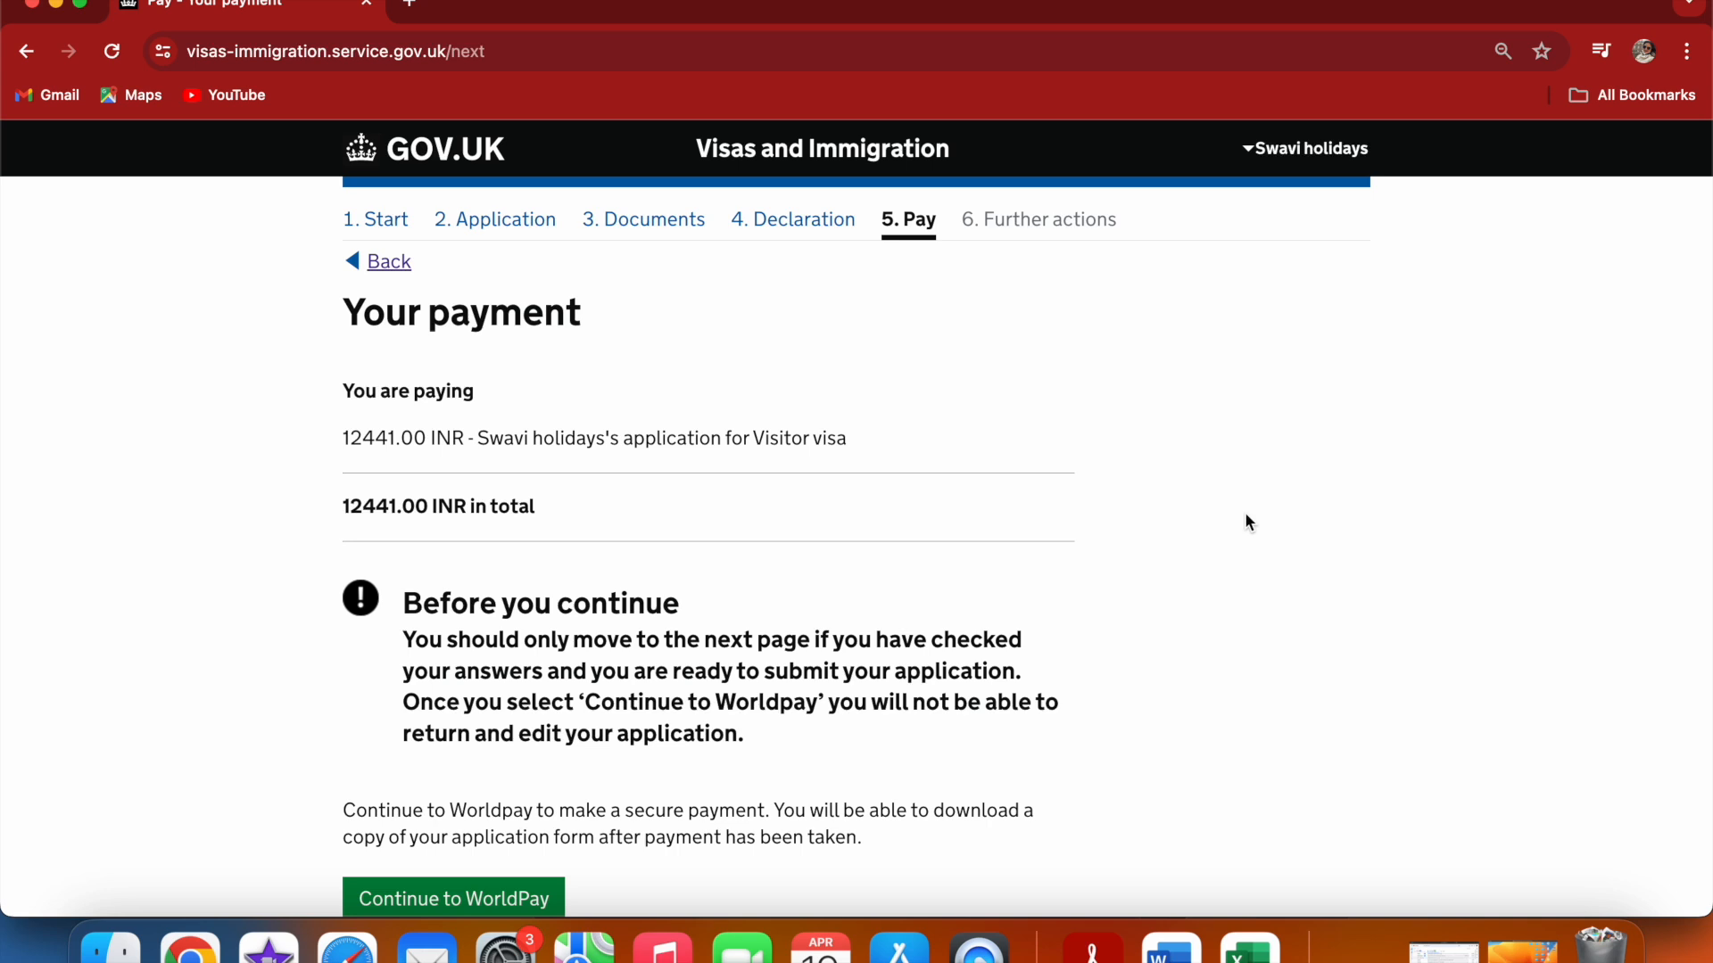
# Review the payment total and continue to WorldPay
pyautogui.scroll(-3, 1246, 516)
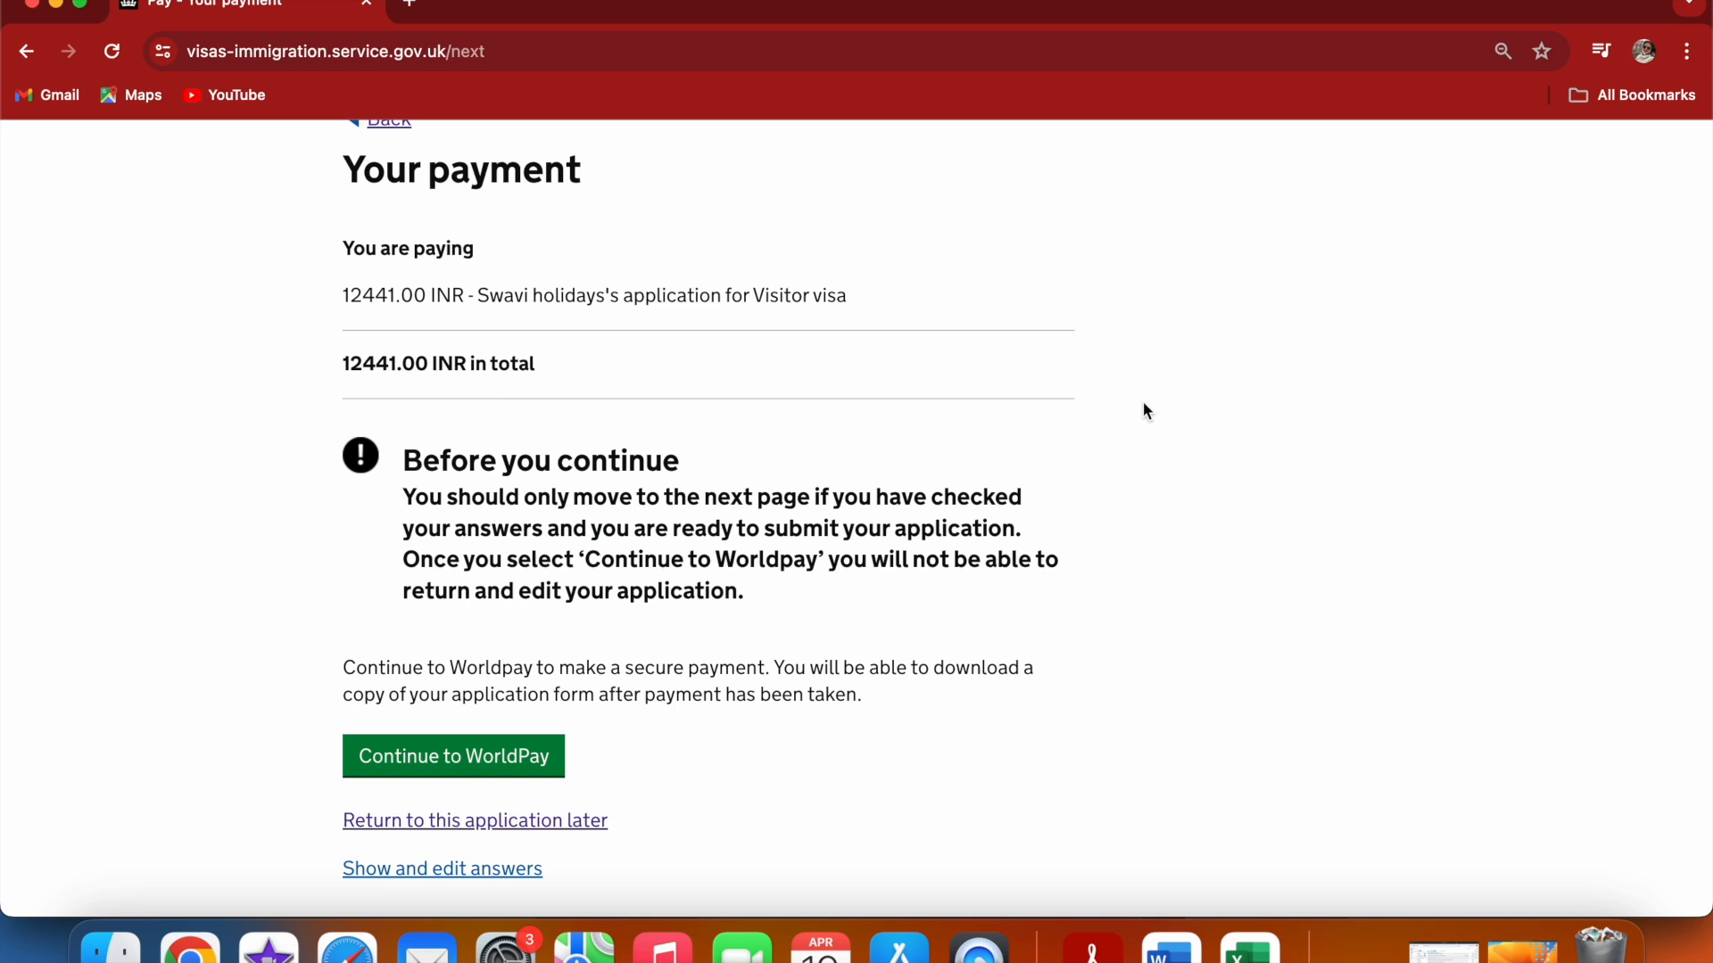
pyautogui.scroll(1, 1146, 412)
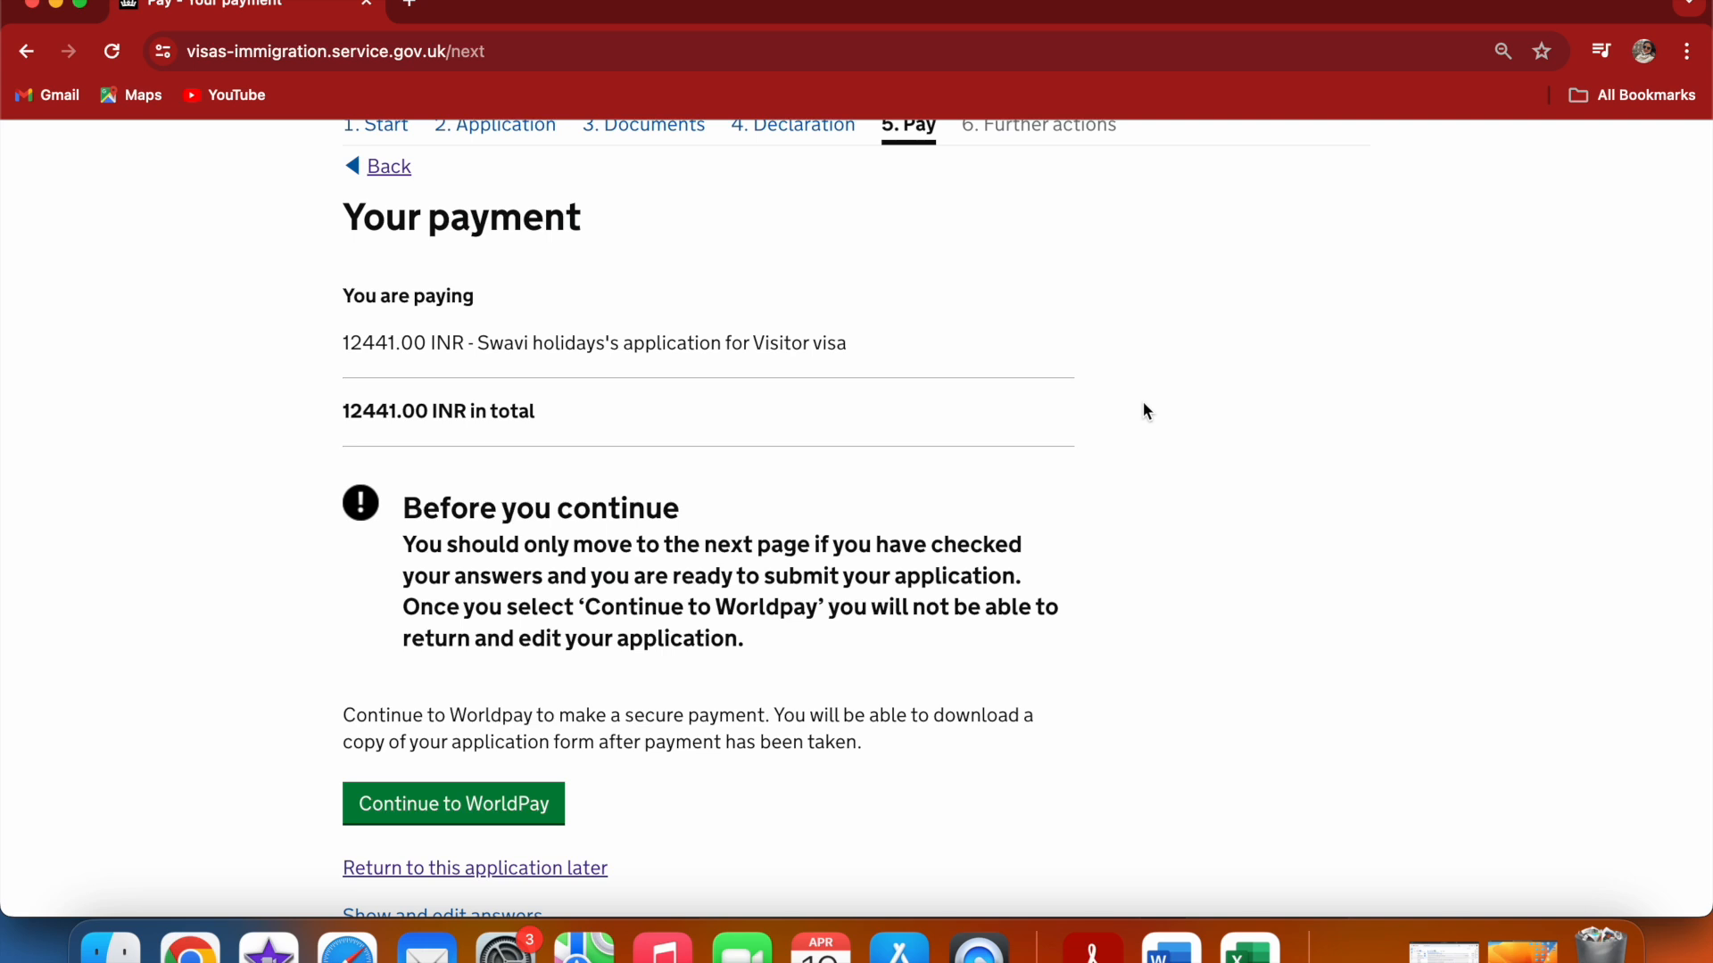
pyautogui.click(395, 807)
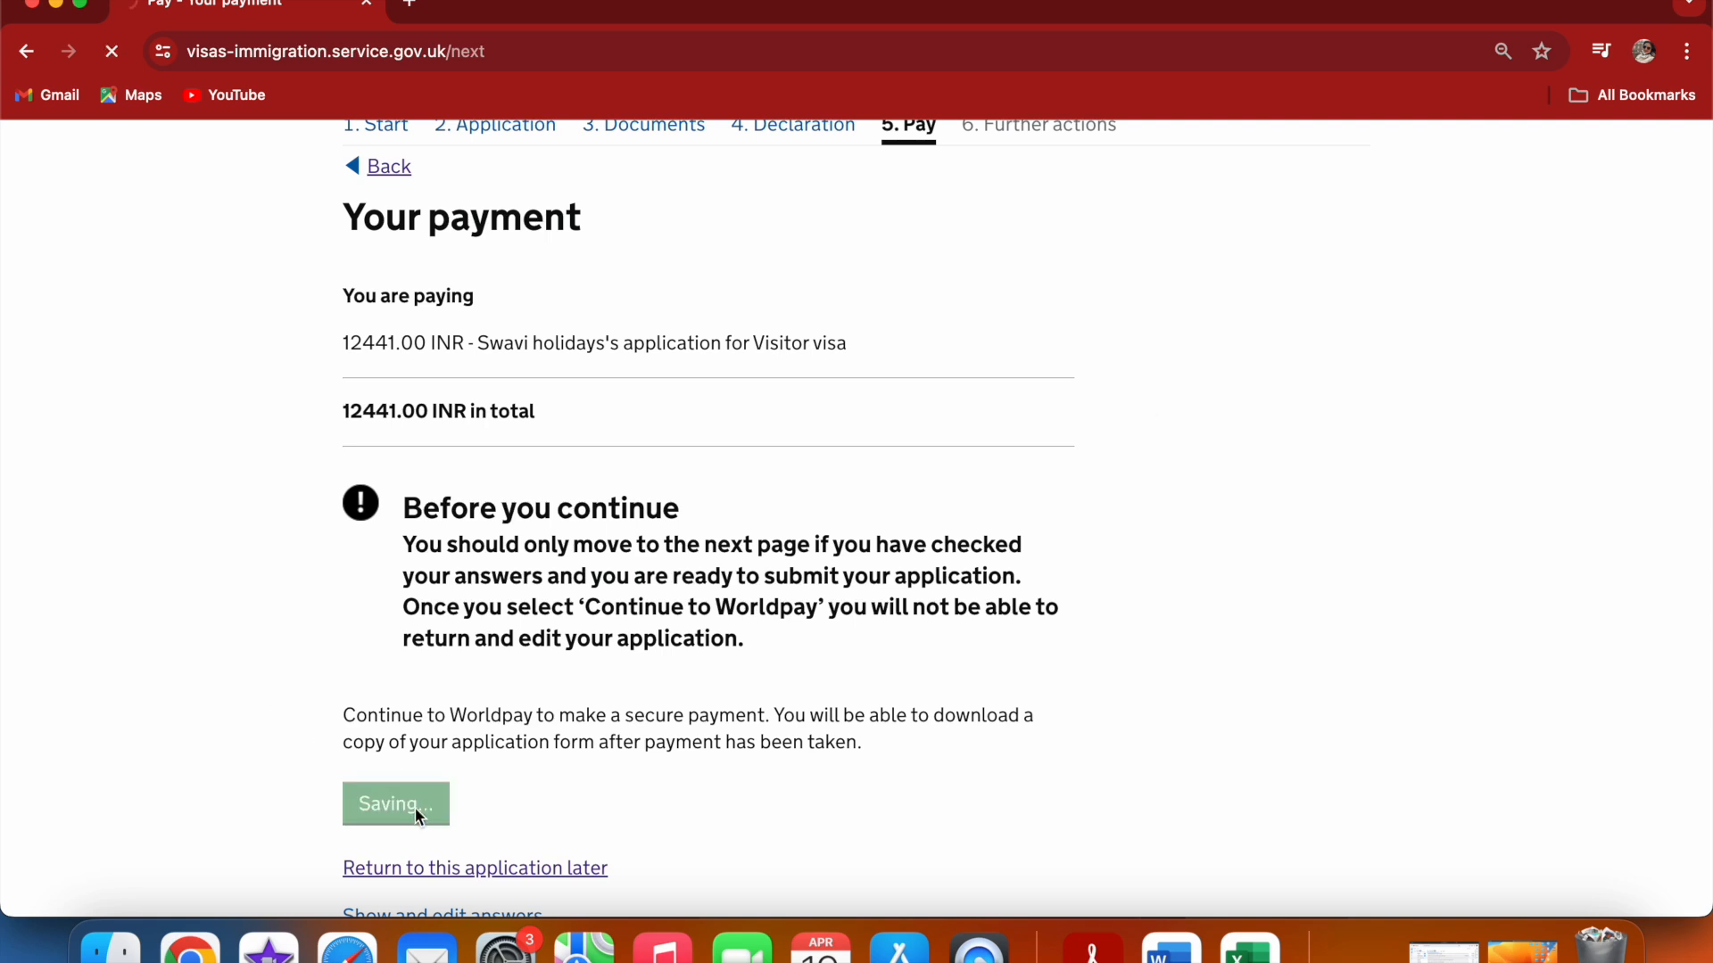